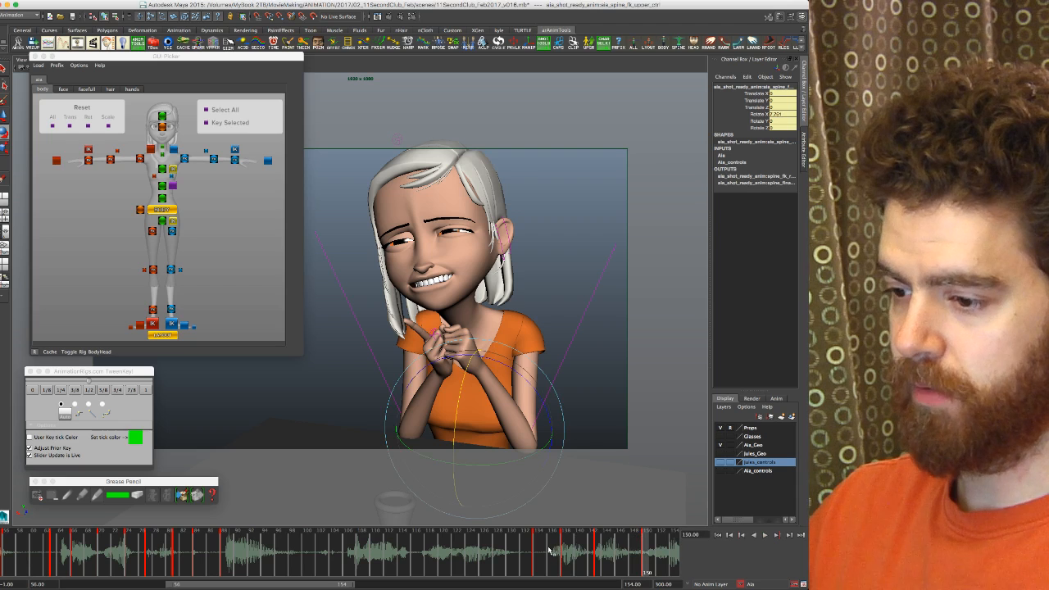
Step: Go to frame 136 and generate a playblast of the shot
click(549, 551)
key(XF86AudioMute)
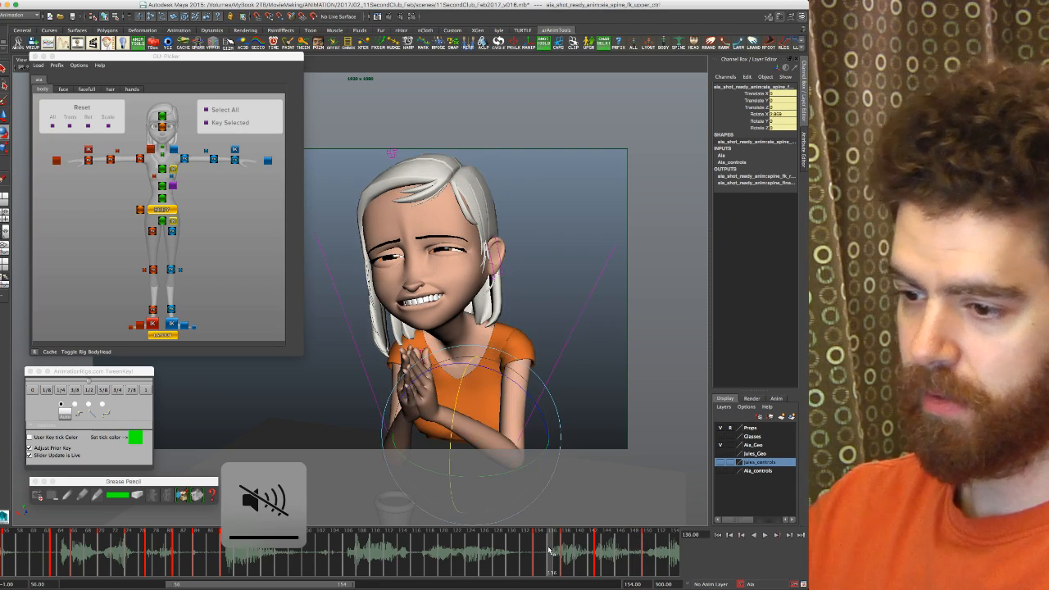
right_click(412, 538)
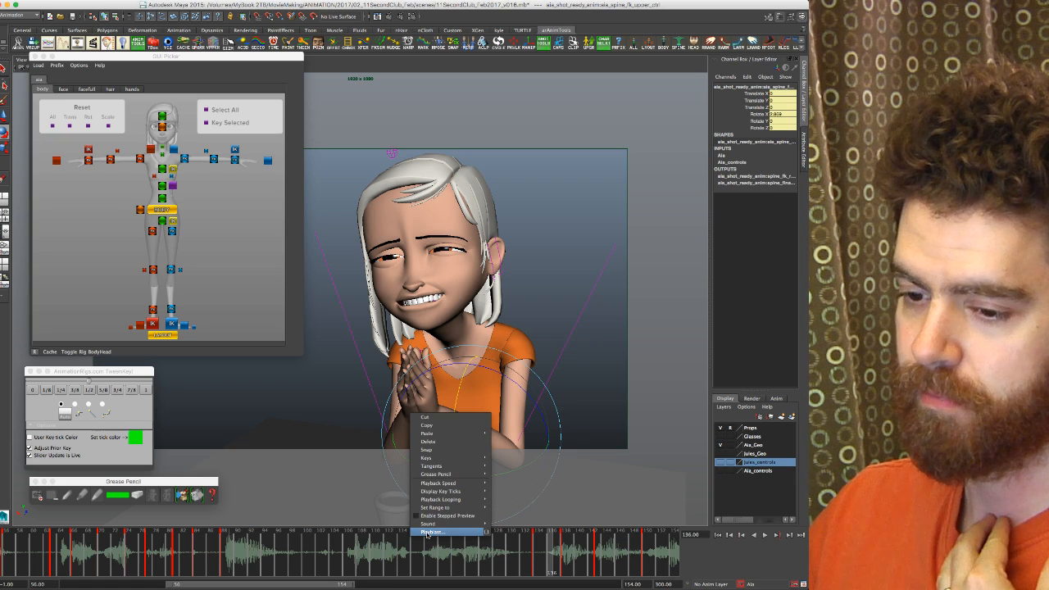
click(430, 532)
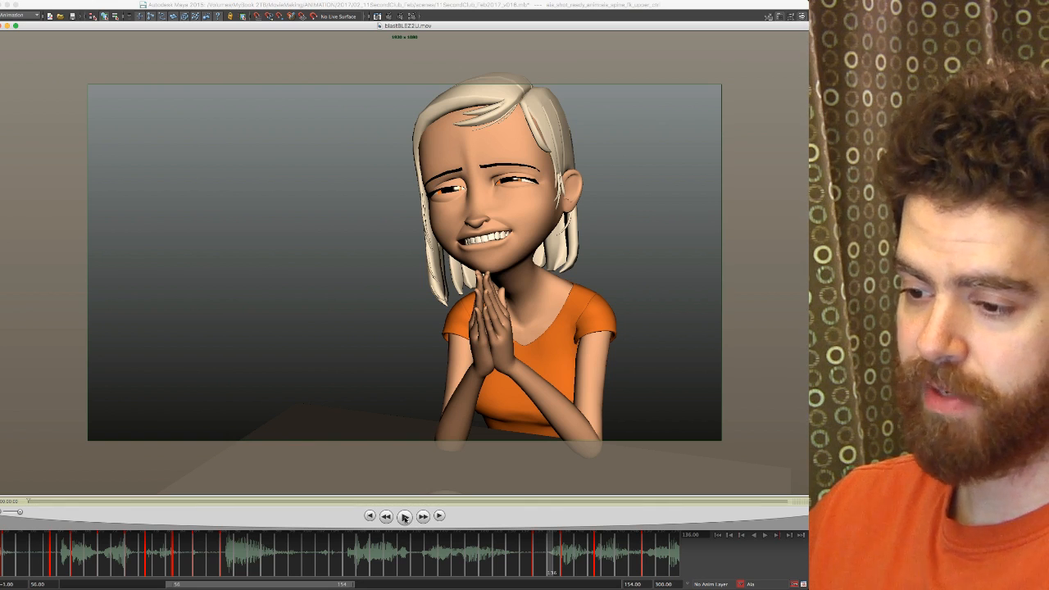
Step: Play the playblast movie from its beginning to review the animation, and return to the Maya scene
click(404, 516)
key(XF86AudioRaiseVolume)
click(405, 518)
click(371, 516)
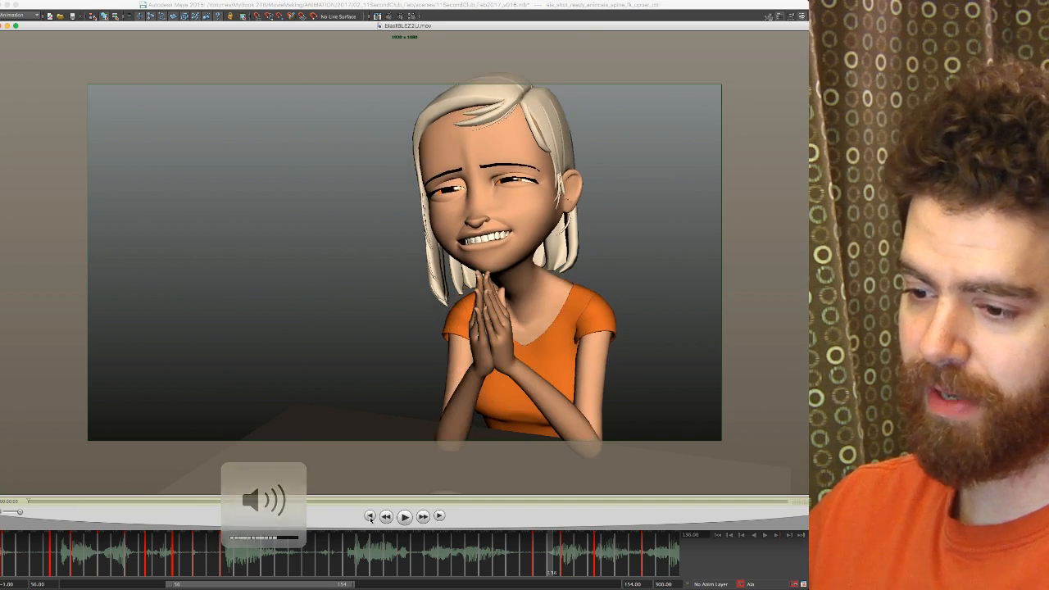
click(405, 518)
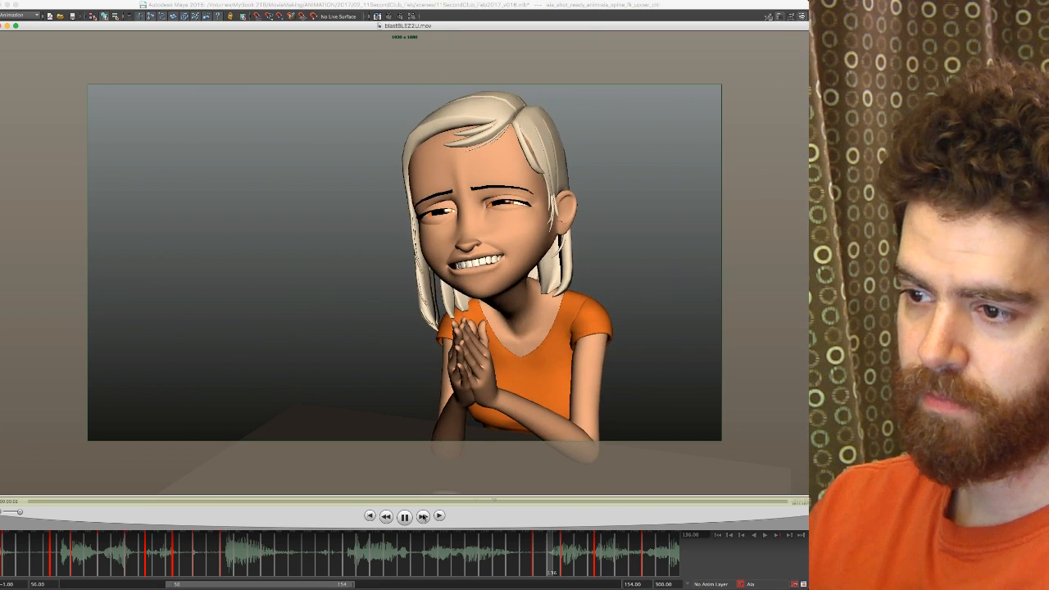
key(space)
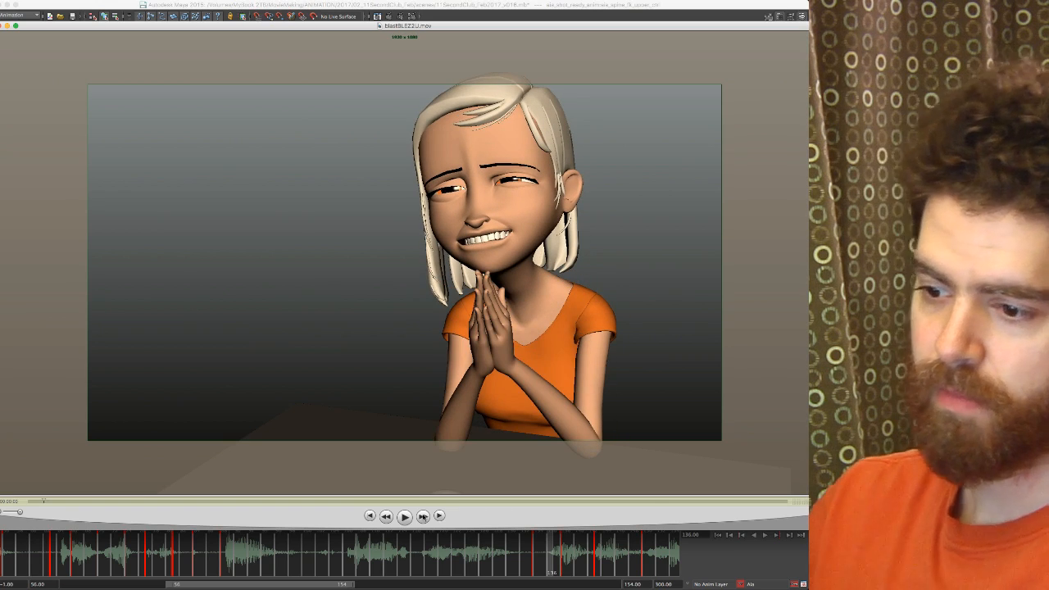
click(328, 10)
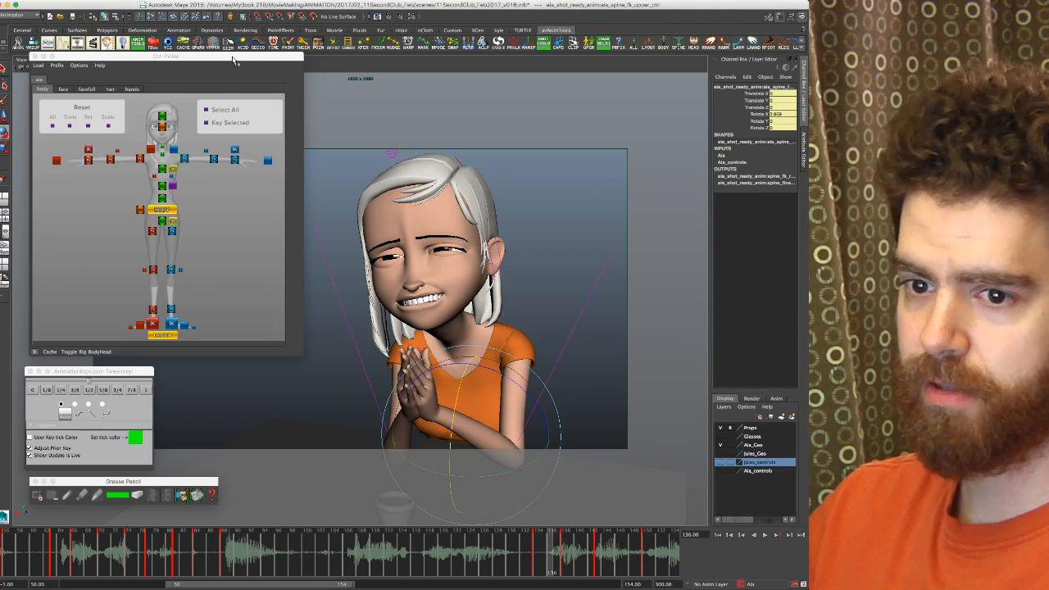
Step: With the viewport uncovered and nothing selected, preview the shot with the Jules_Geo and Glasses layers shown, and hide both again
drag(233, 58, 0, 119)
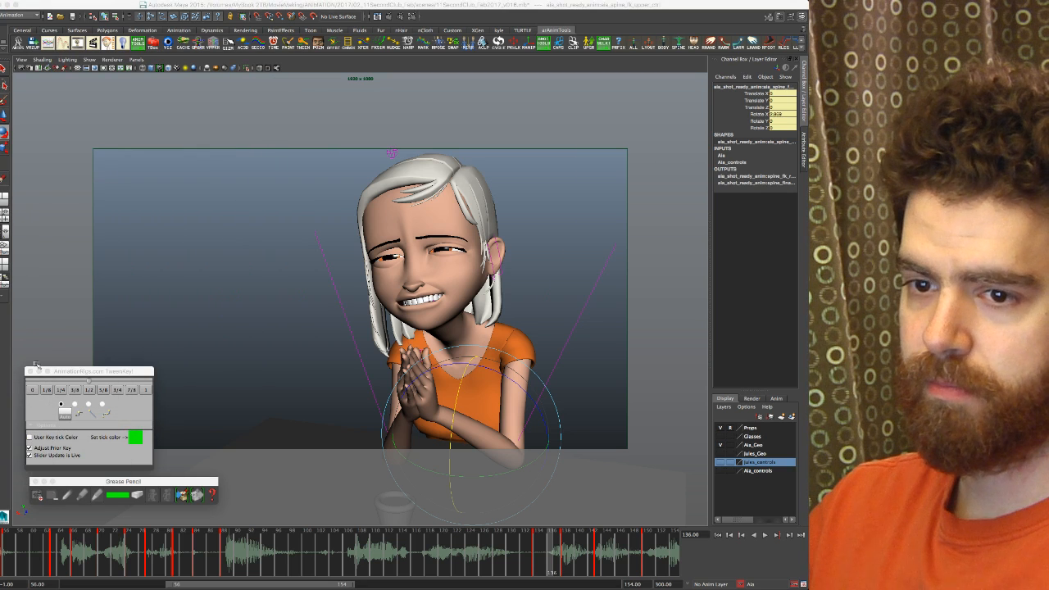
click(640, 344)
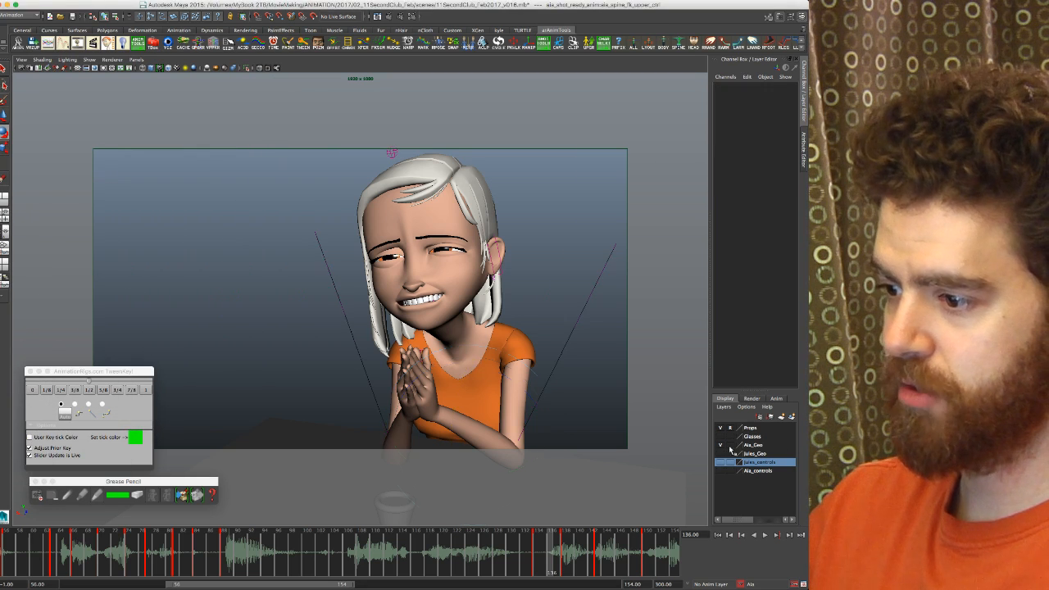
click(720, 455)
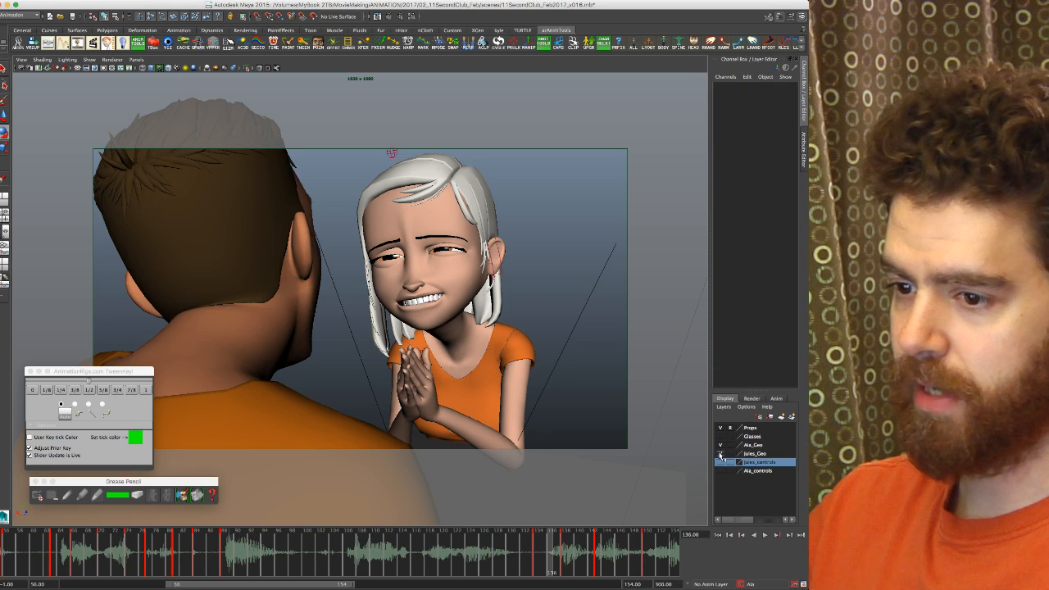
click(720, 437)
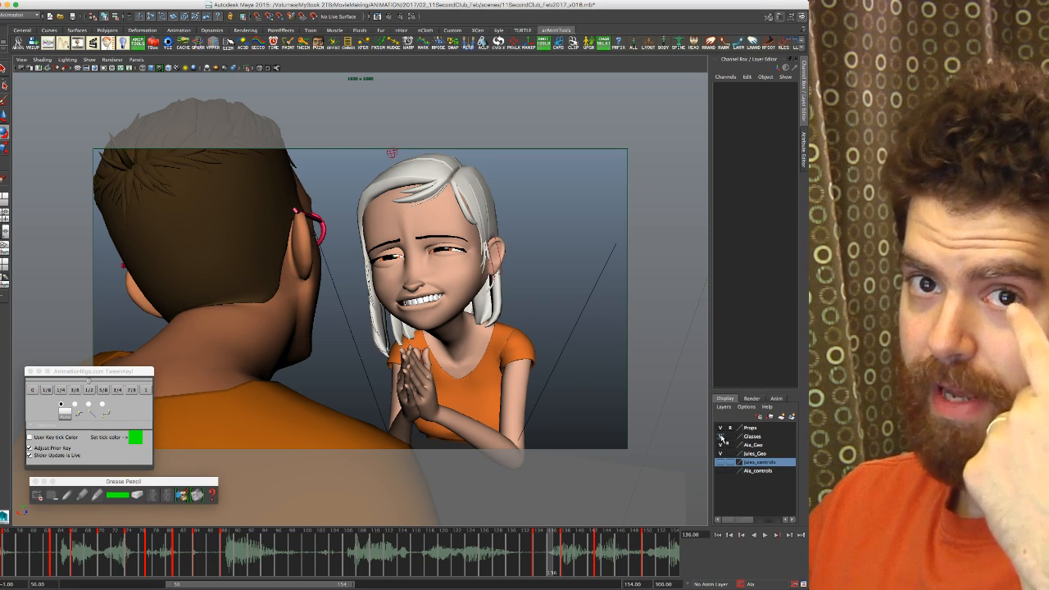
click(721, 437)
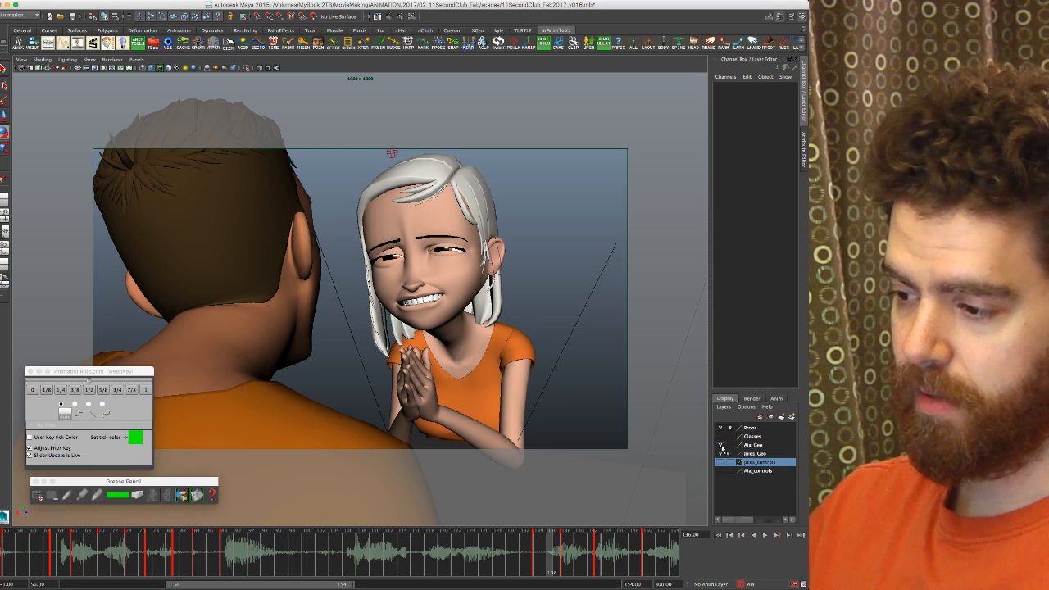
click(720, 454)
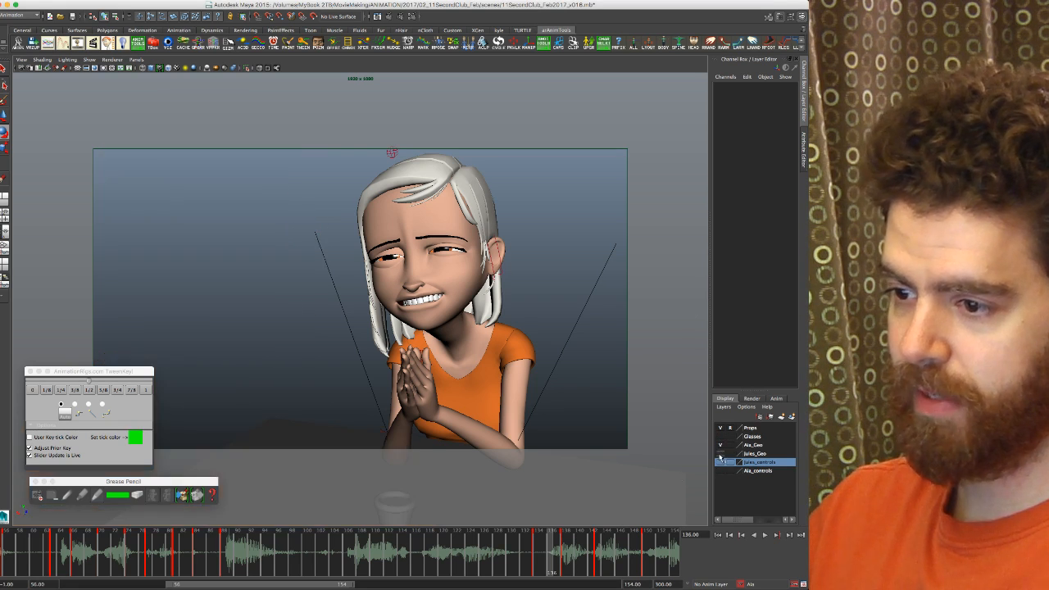
Step: Go to frame 134 and bring the GUI Picker window back into view
click(535, 563)
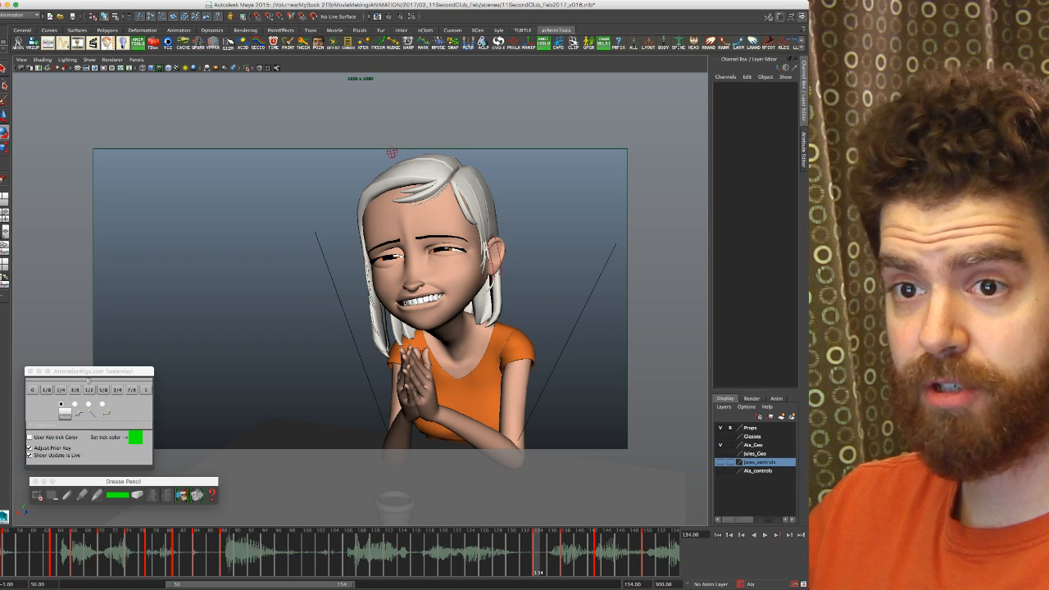
drag(2, 164, 2, 336)
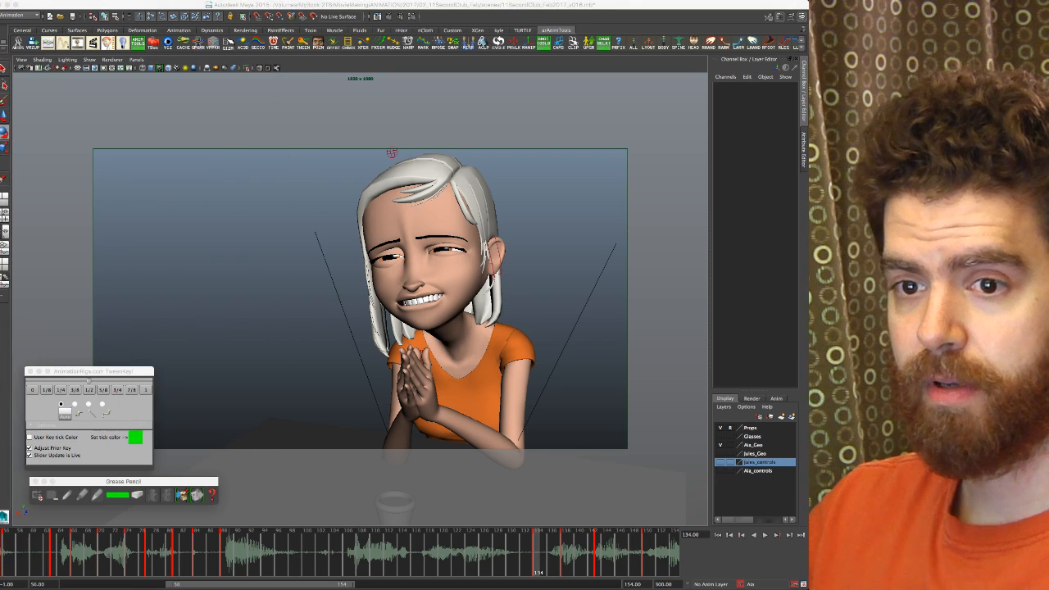
drag(1, 336, 216, 42)
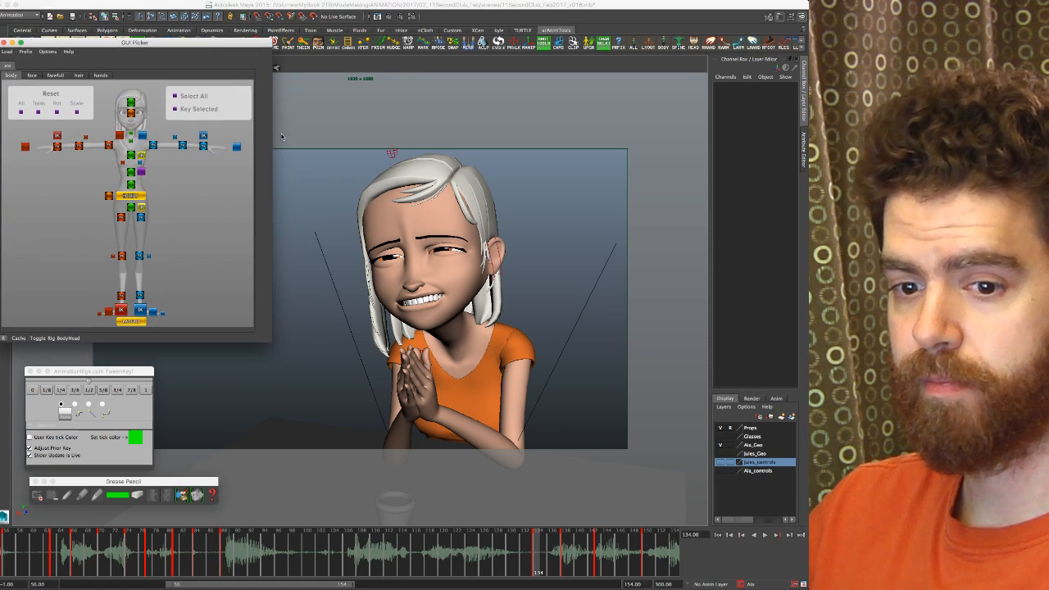
click(421, 8)
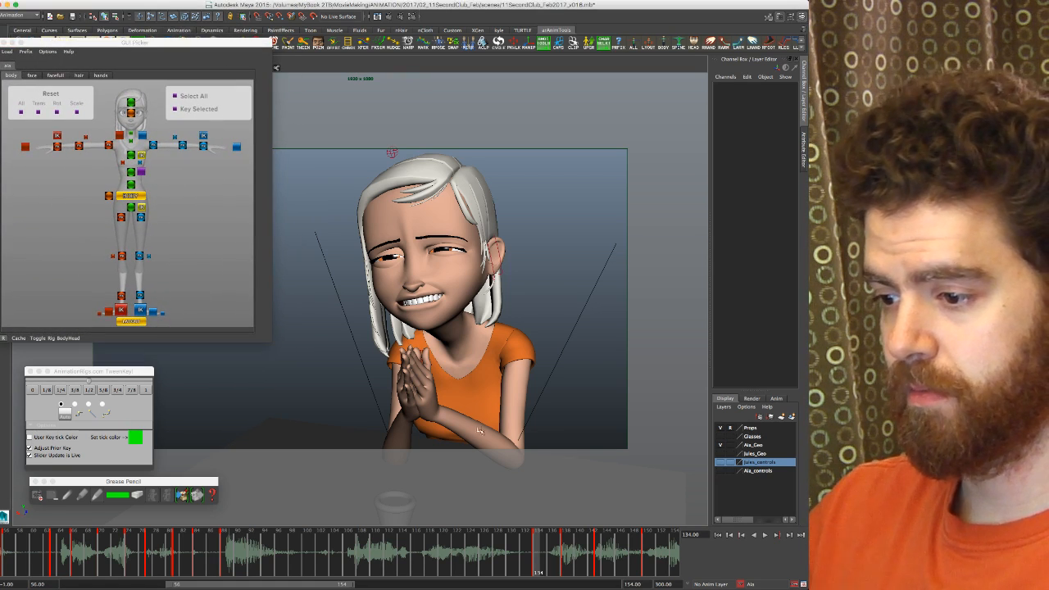
Step: Step back and forth through the key poses between frames 134 and 143
key(period)
key(comma)
key(period)
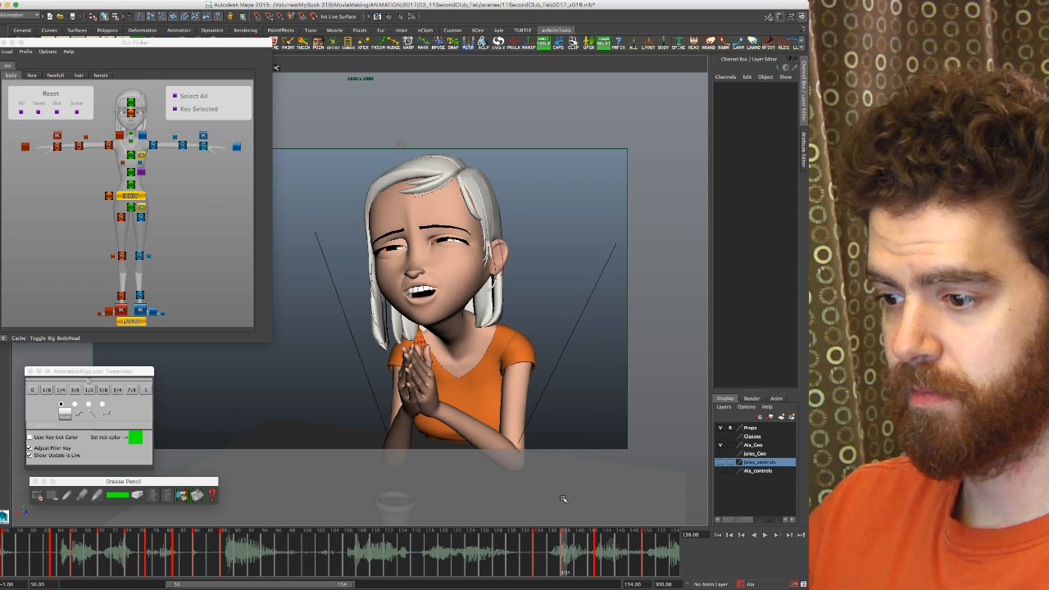
key(period)
key(period)
key(comma)
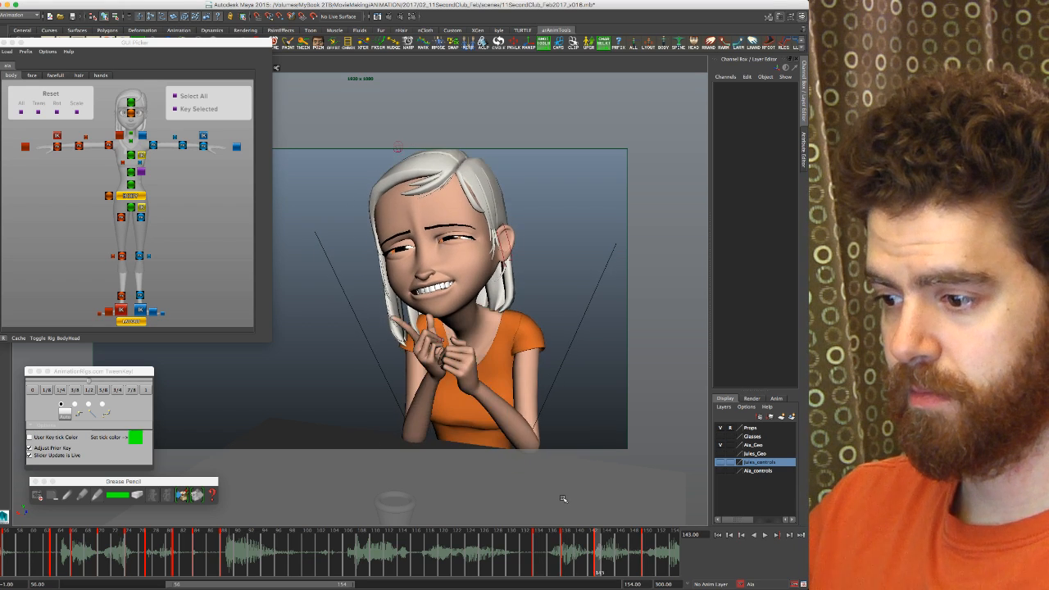
key(comma)
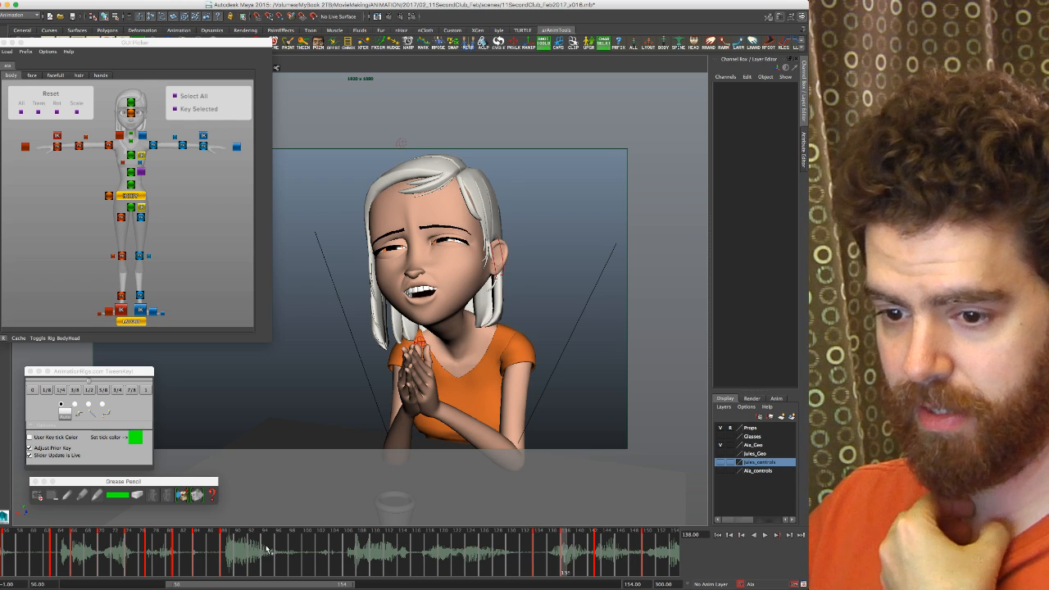
Step: Review the key poses in sequence from frame 56 up to frame 134
click(5, 555)
key(XF86AudioMute)
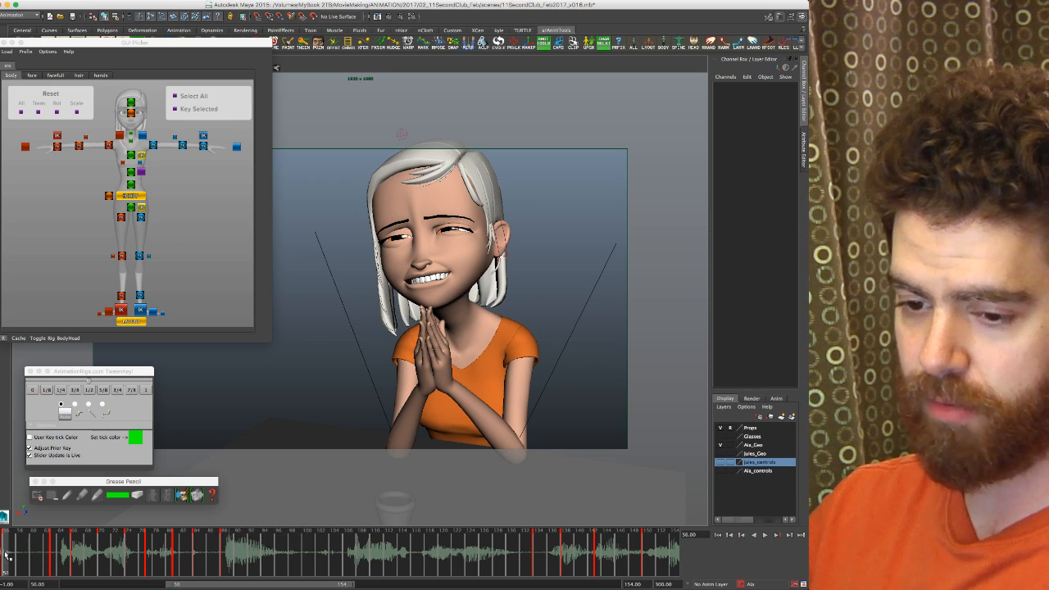
key(period)
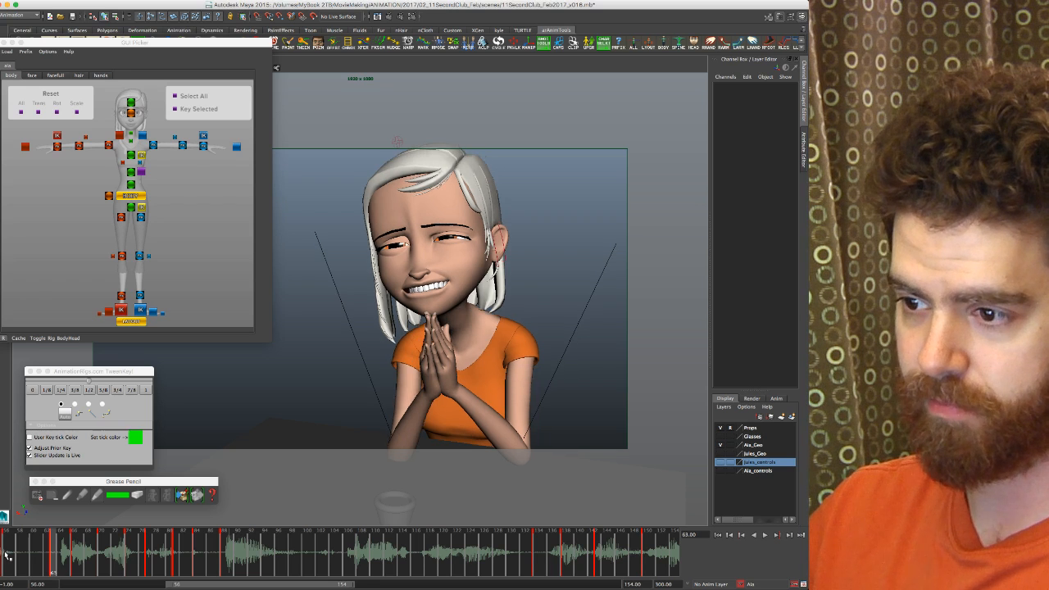
key(period)
key(period)
key(period)
key(period)
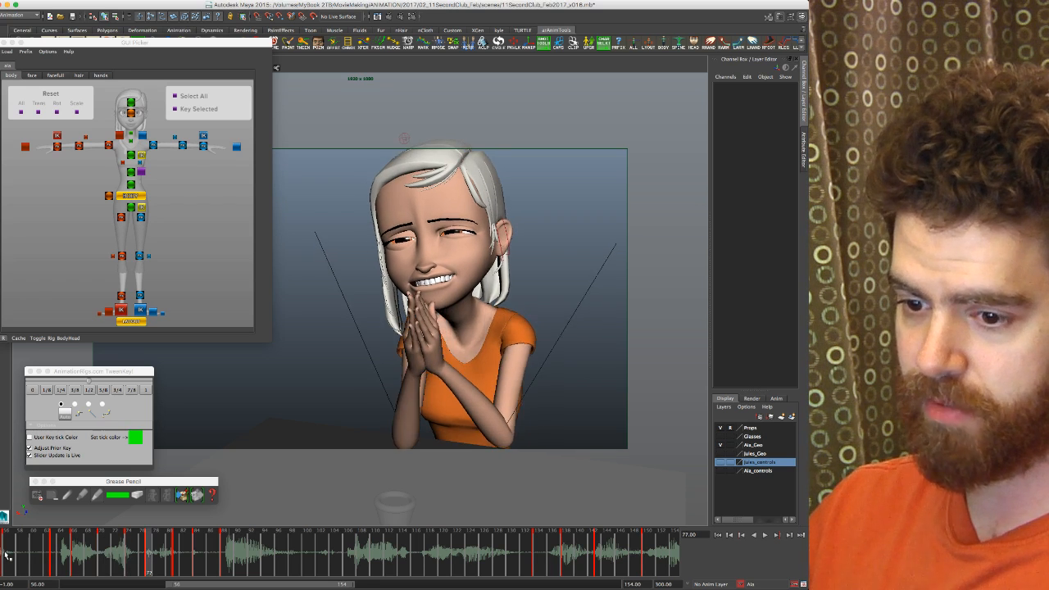
key(period)
key(period)
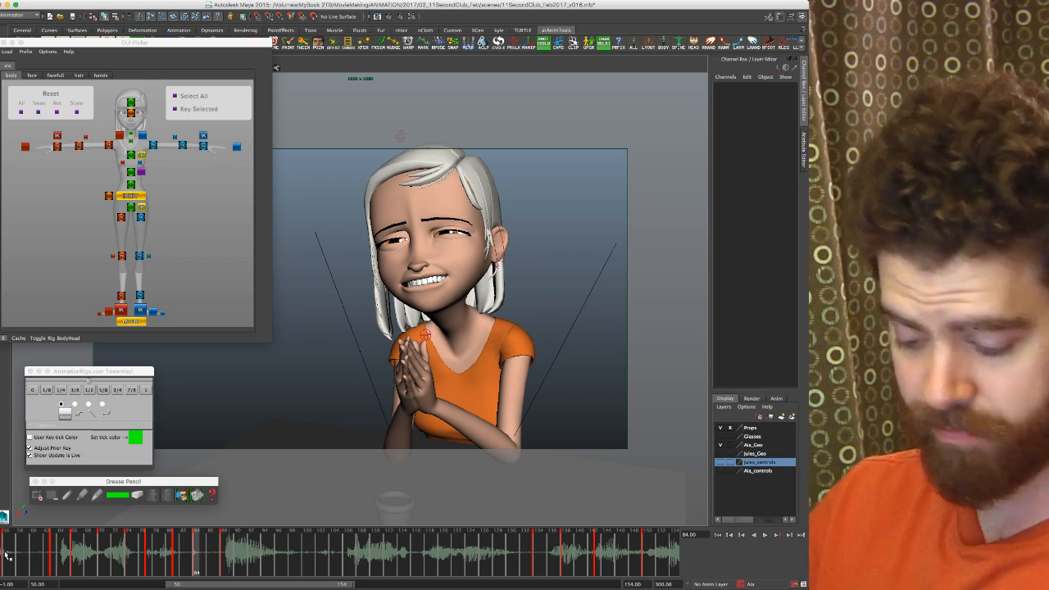
key(period)
key(alt+v)
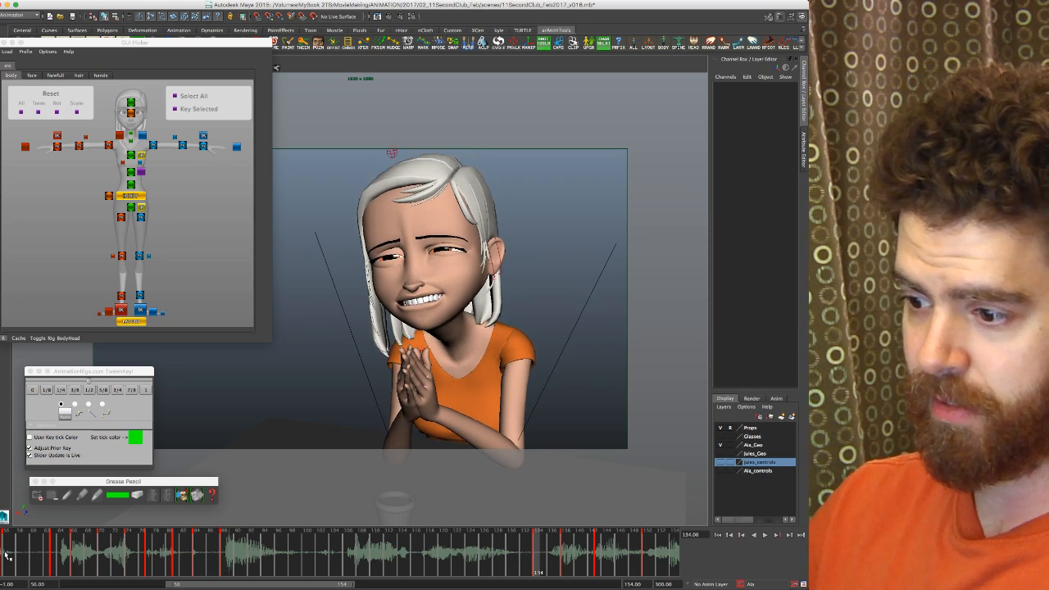
Step: Compare the key poses at frames 134, 138, 143 and 150, focusing on the change between 138 and 143, ending back at frame 134
key(comma)
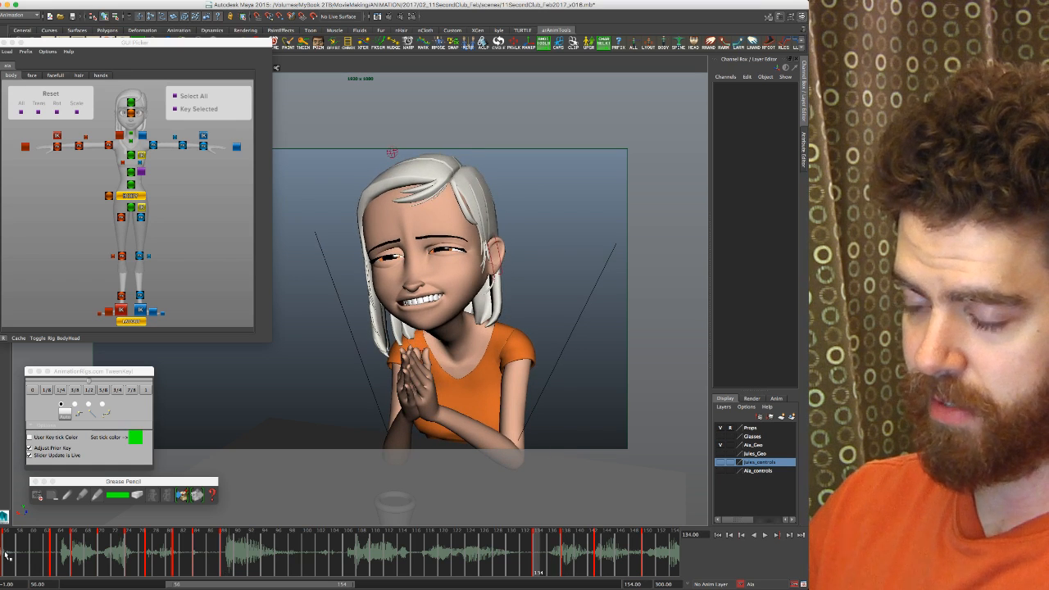
key(period)
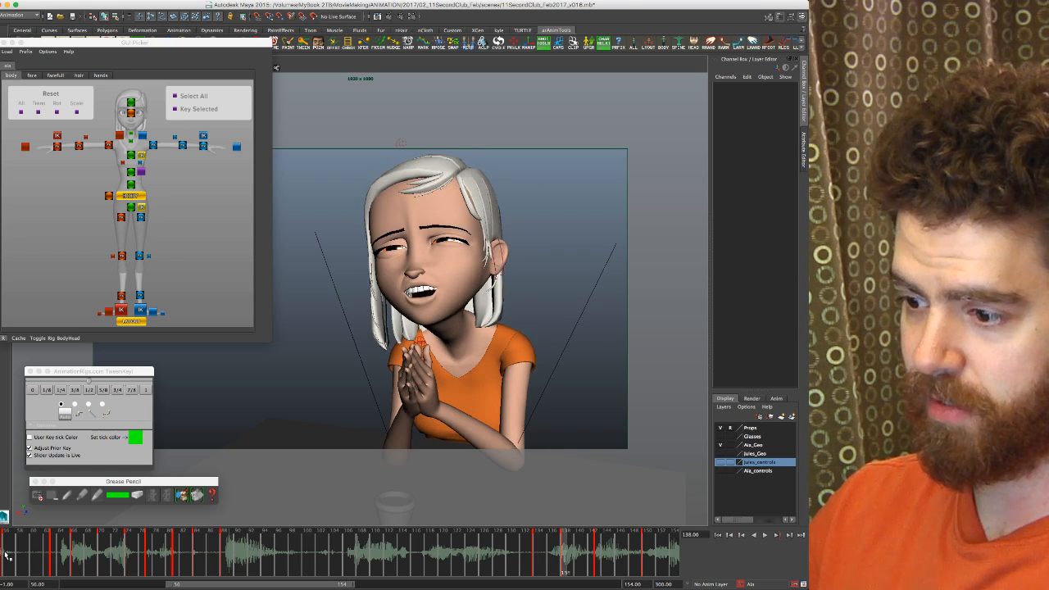
key(period)
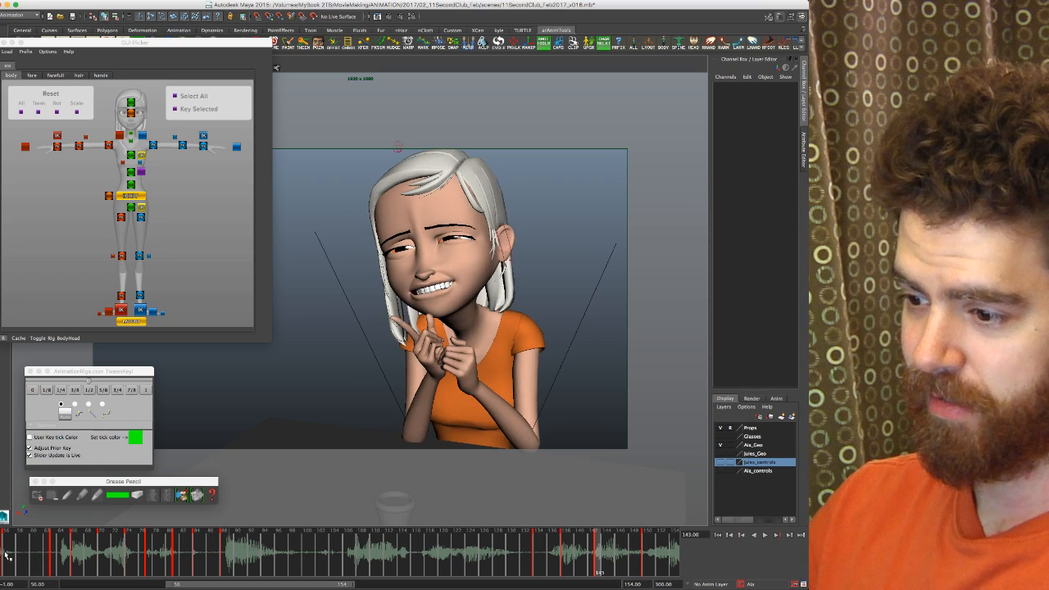
key(period)
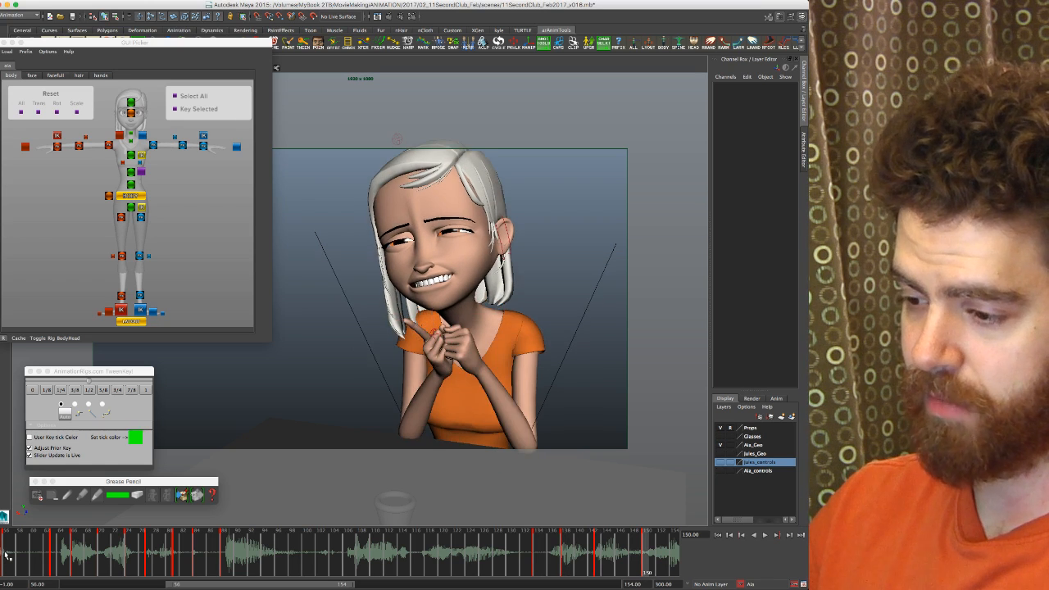
key(comma)
key(comma)
key(comma)
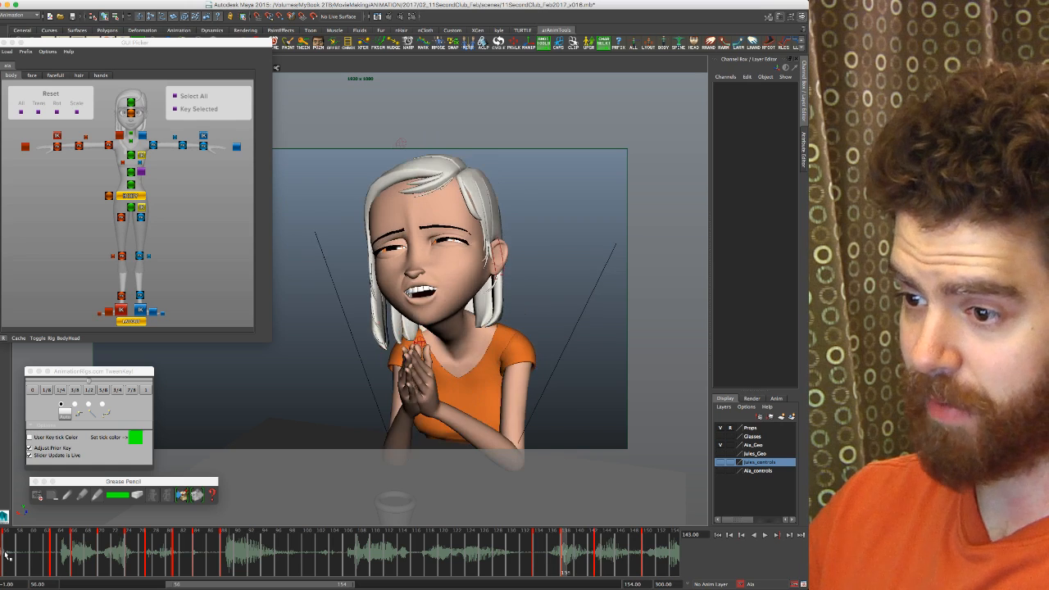
key(period)
key(period)
key(comma)
key(period)
key(comma)
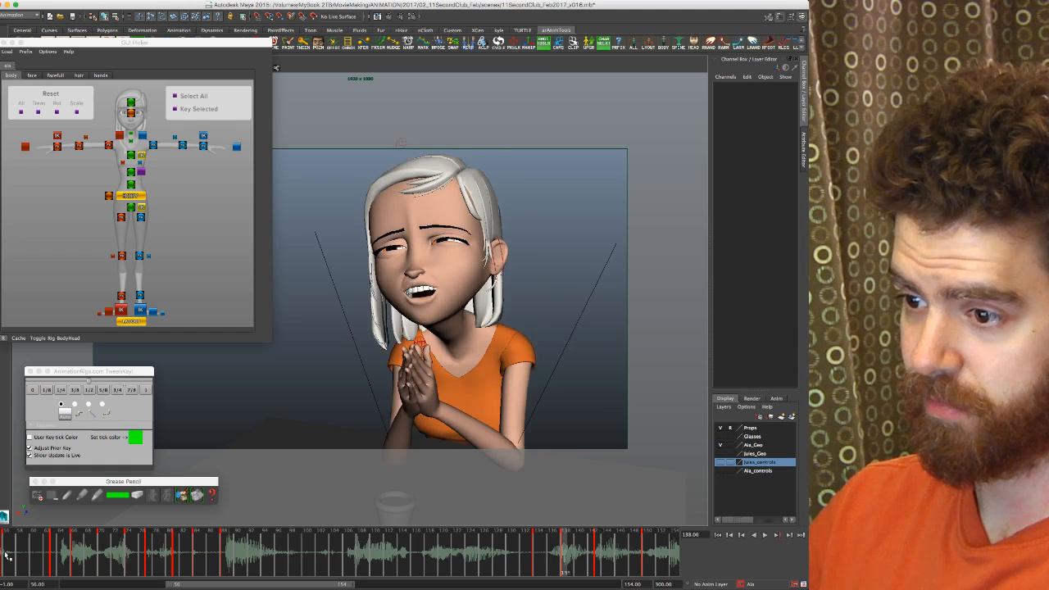
key(period)
key(comma)
key(comma)
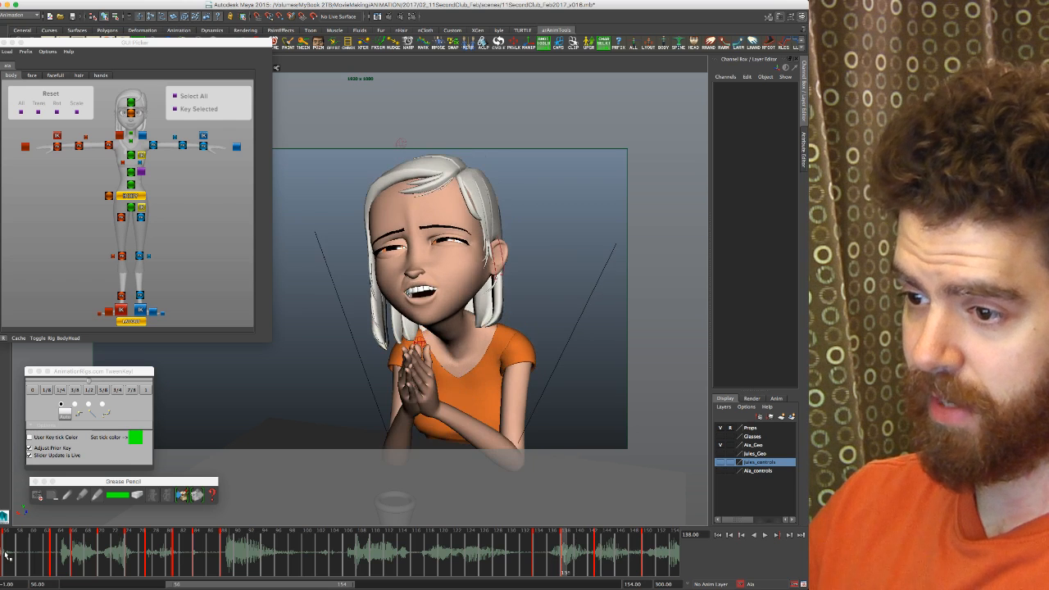
key(comma)
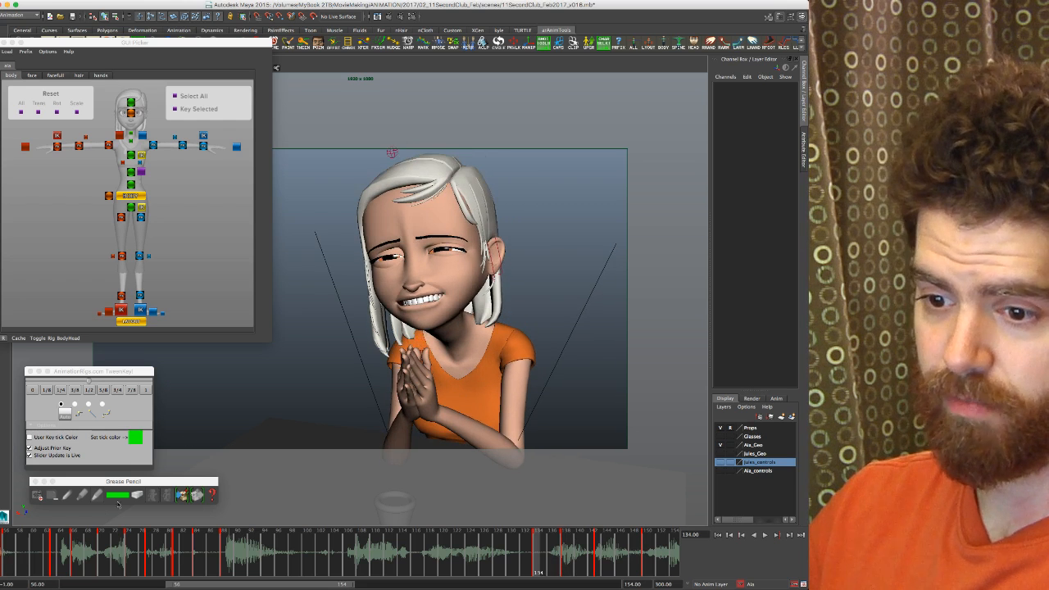
Step: Add a Grease Pencil frame at frame 134, draw a green arc around the outer edge of the clasped hands, and compare it at frame 138
click(36, 500)
click(37, 498)
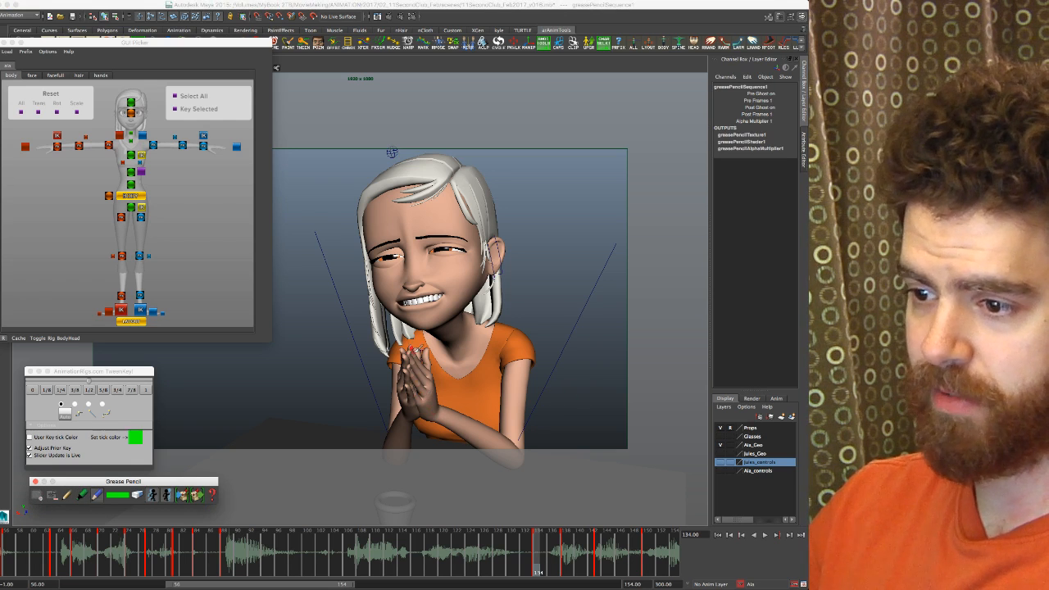
mouse_move(401, 351)
mouse_down()
mouse_move(404, 403)
mouse_move(419, 416)
mouse_up()
key(period)
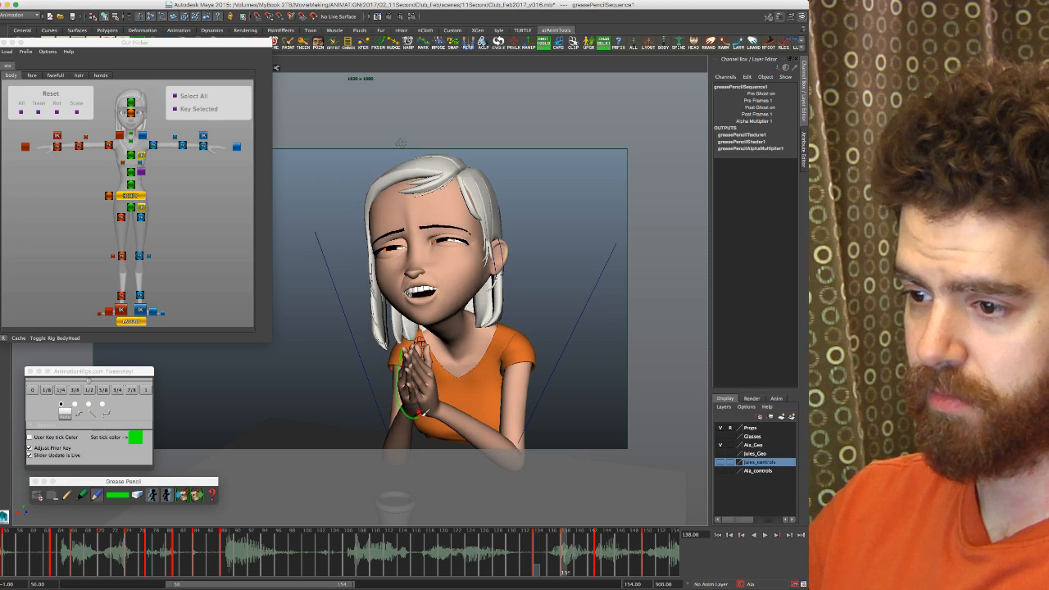
Step: Draw green Grease Pencil arcs along the outer edge of the clasped hands at frames 138, 143 and 150
mouse_move(421, 410)
mouse_down()
mouse_move(403, 394)
mouse_move(411, 348)
mouse_up()
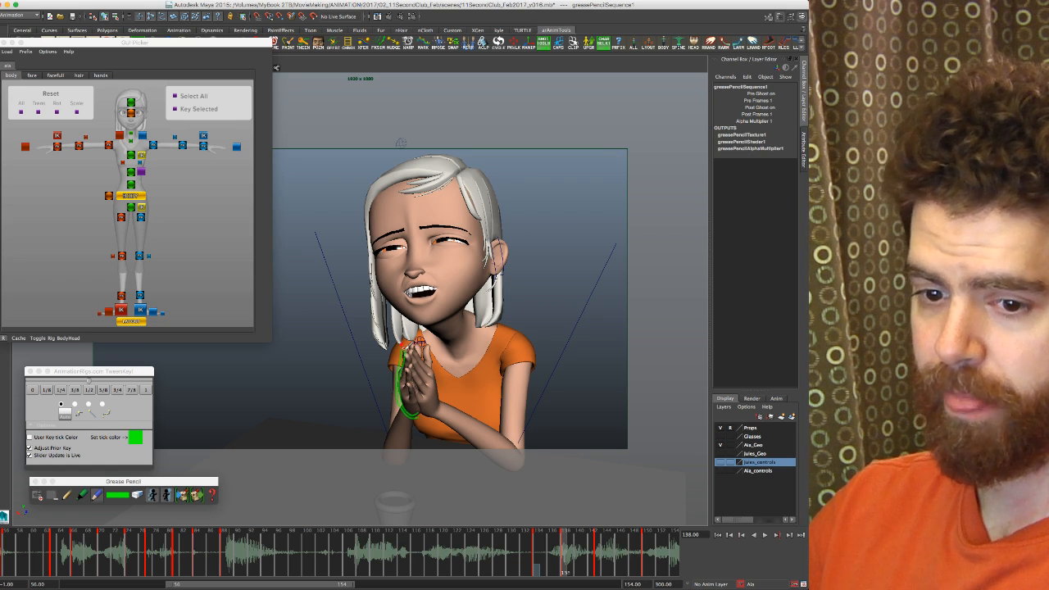
key(period)
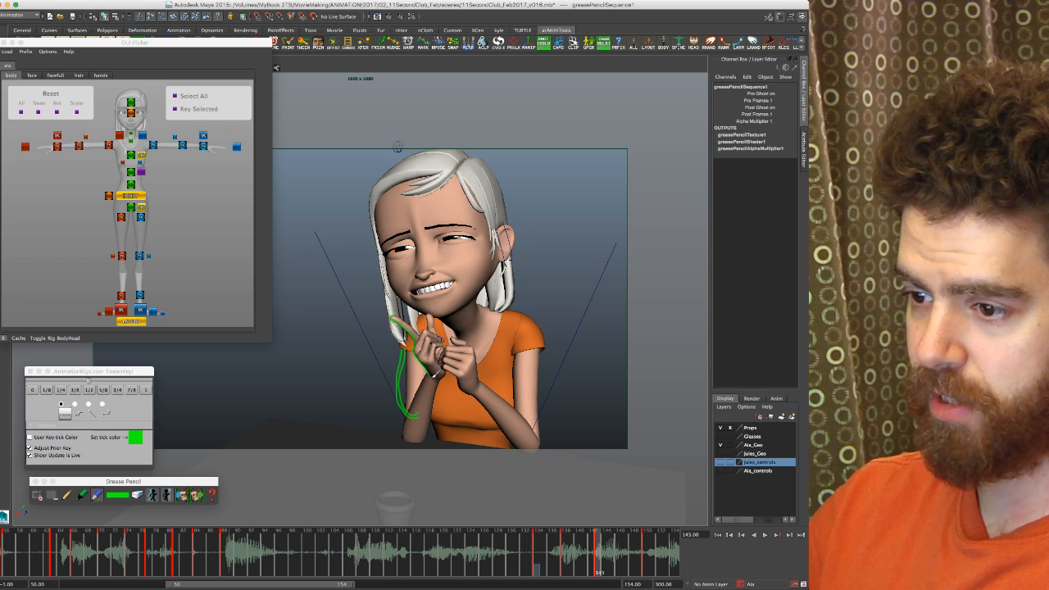
key(.)
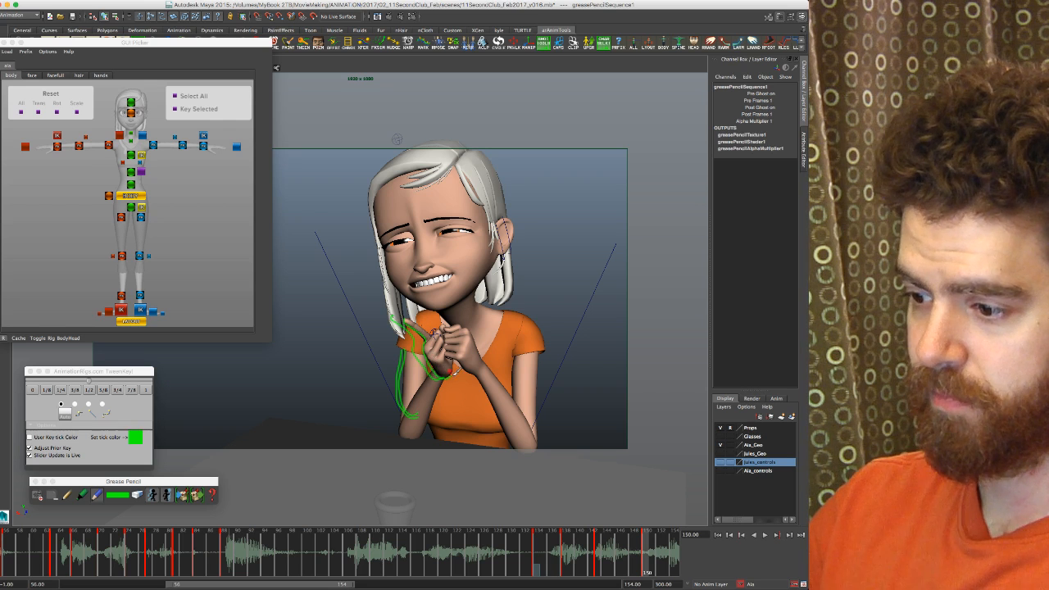
Step: Compare the hand poses with the drawn arcs across the key frames, focusing on frames 138 to 143 and ending at frame 140
key(comma)
key(comma)
key(comma)
key(period)
key(period)
key(period)
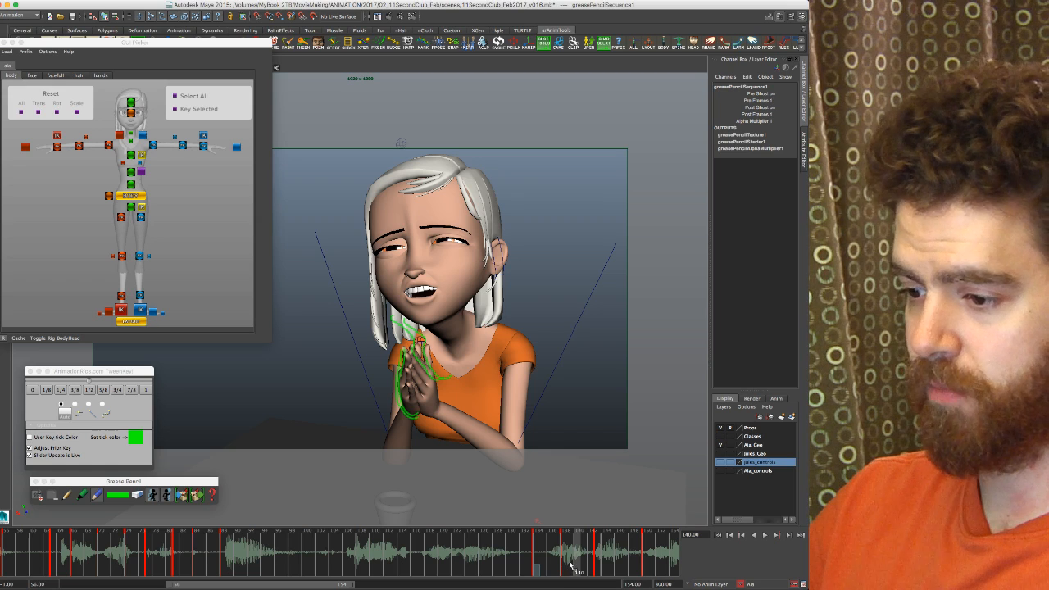
key(period)
key(period)
key(period)
key(comma)
key(comma)
key(comma)
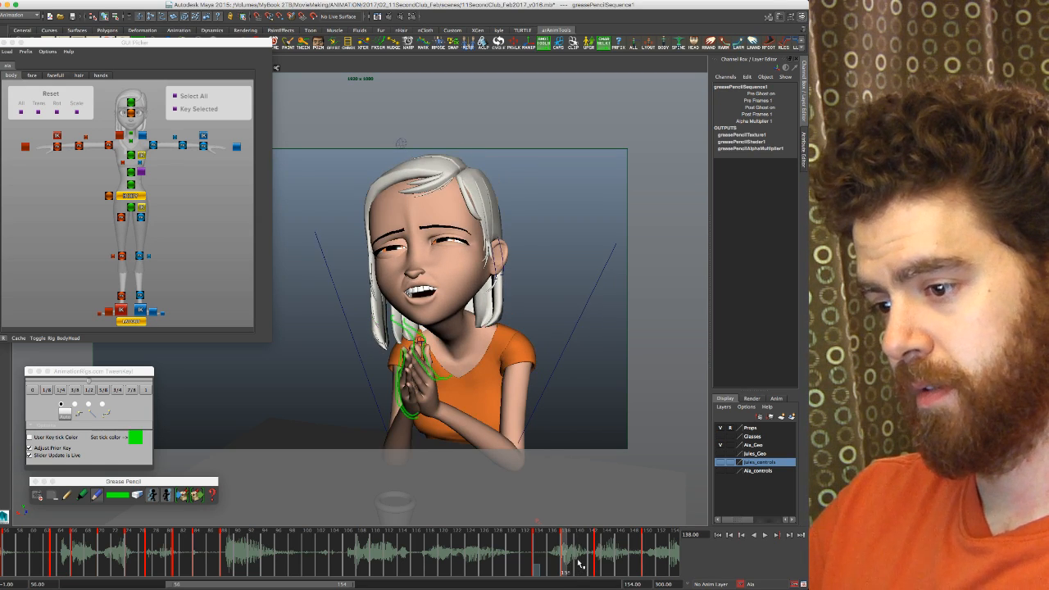
key(period)
key(comma)
key(period)
key(period)
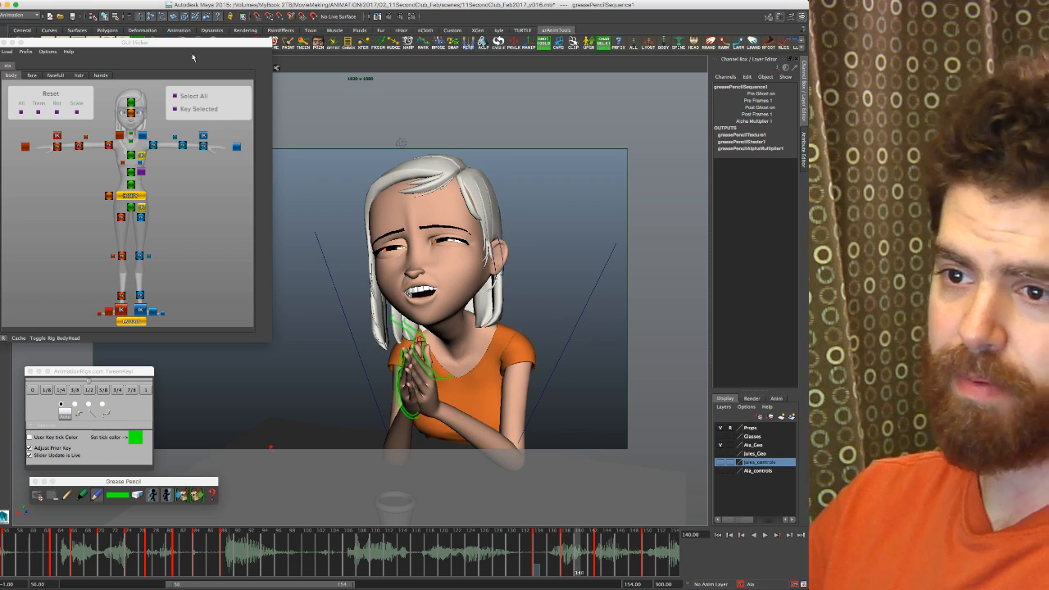
Step: Show the hand controls in the GUI Picker and rearrange the picker, TweenKey and Grease Pencil windows so they do not overlap
click(99, 76)
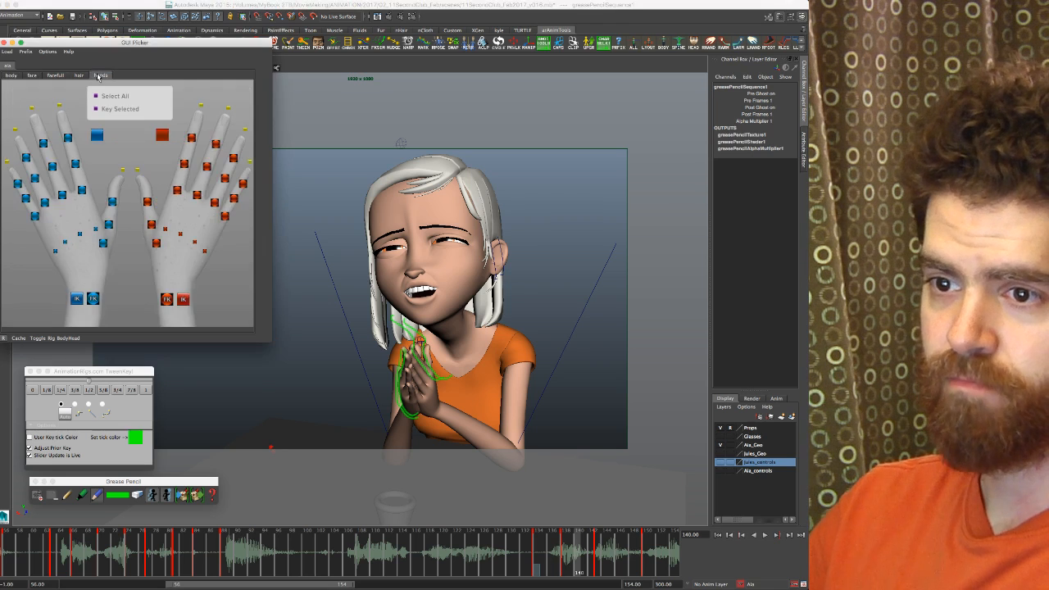
drag(203, 46, 227, 58)
drag(130, 483, 122, 504)
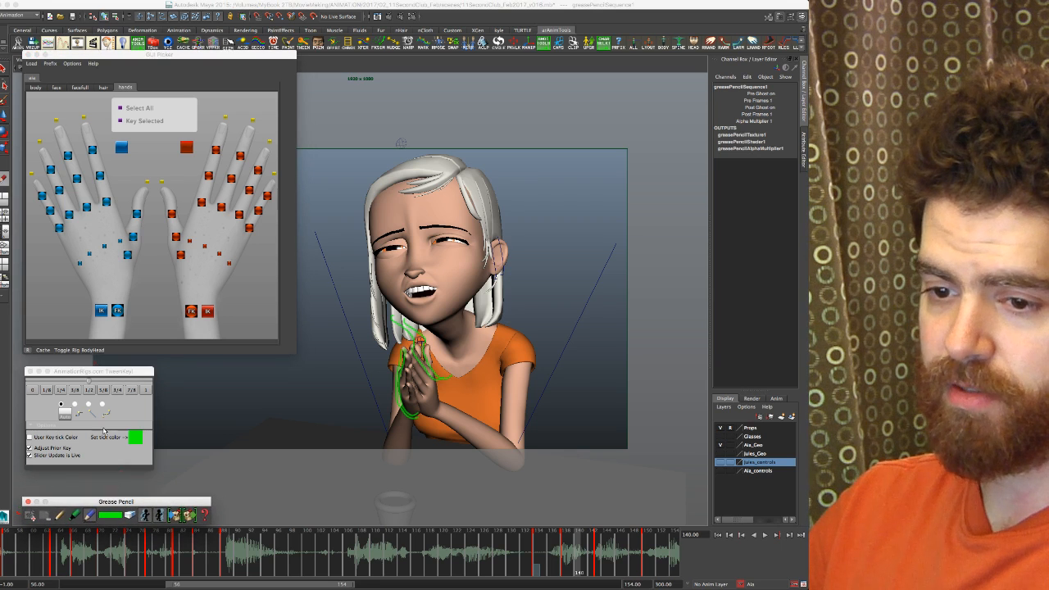
drag(119, 371, 119, 398)
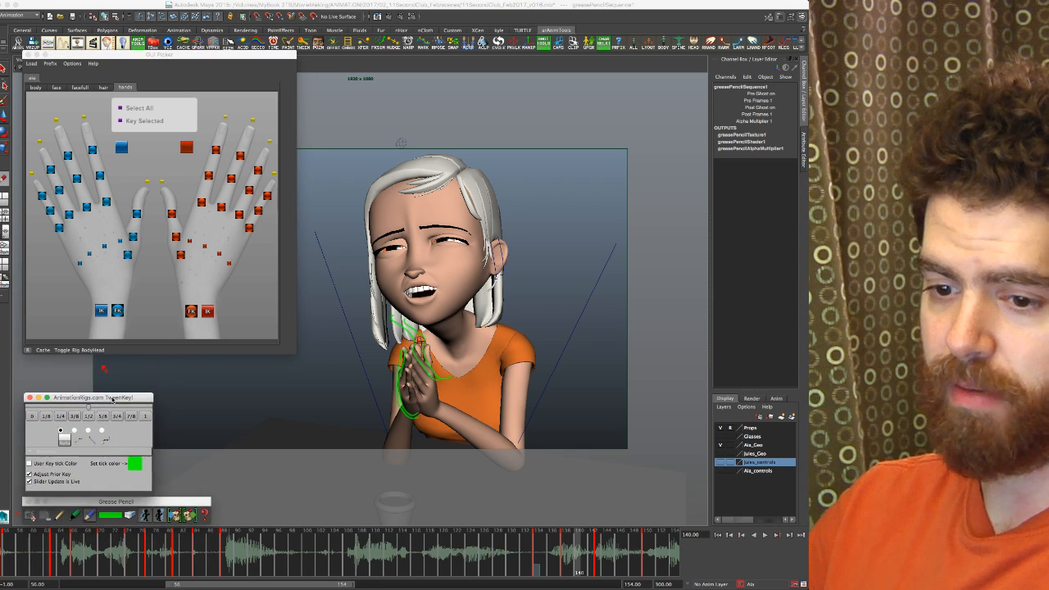
drag(171, 57, 168, 83)
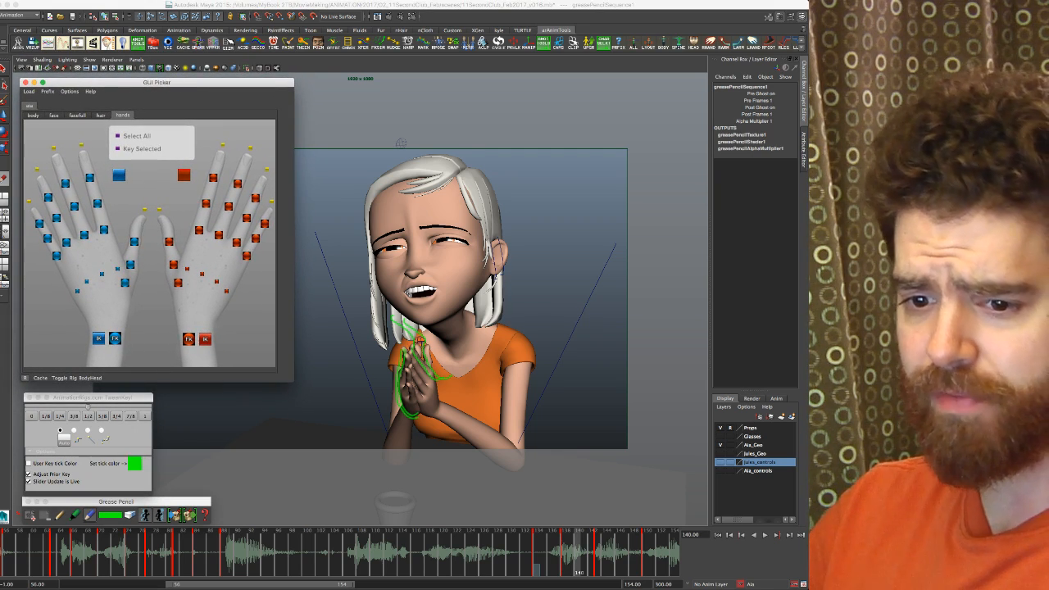
click(420, 342)
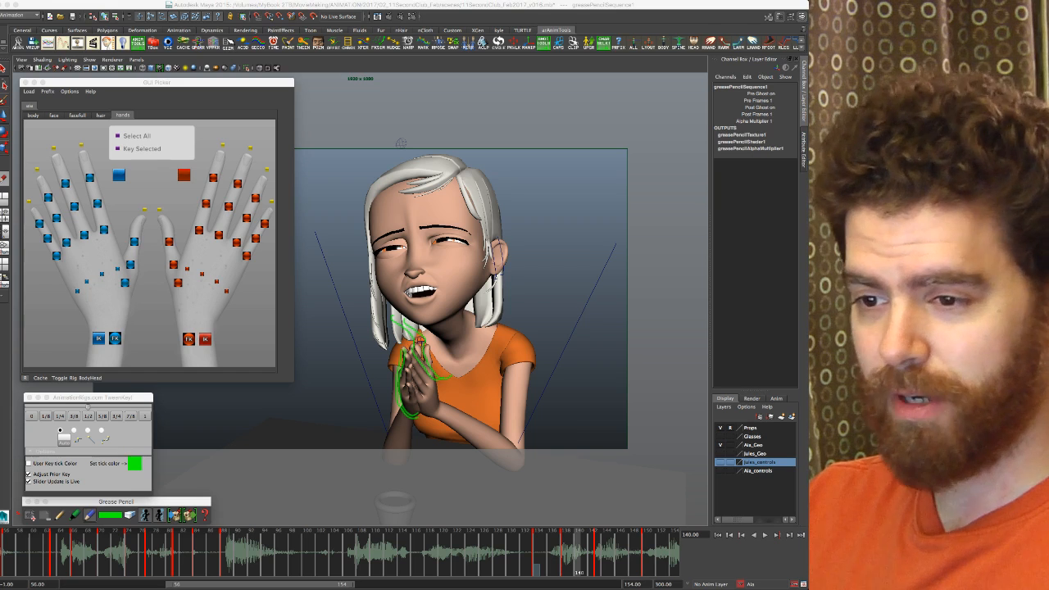
drag(193, 84, 192, 82)
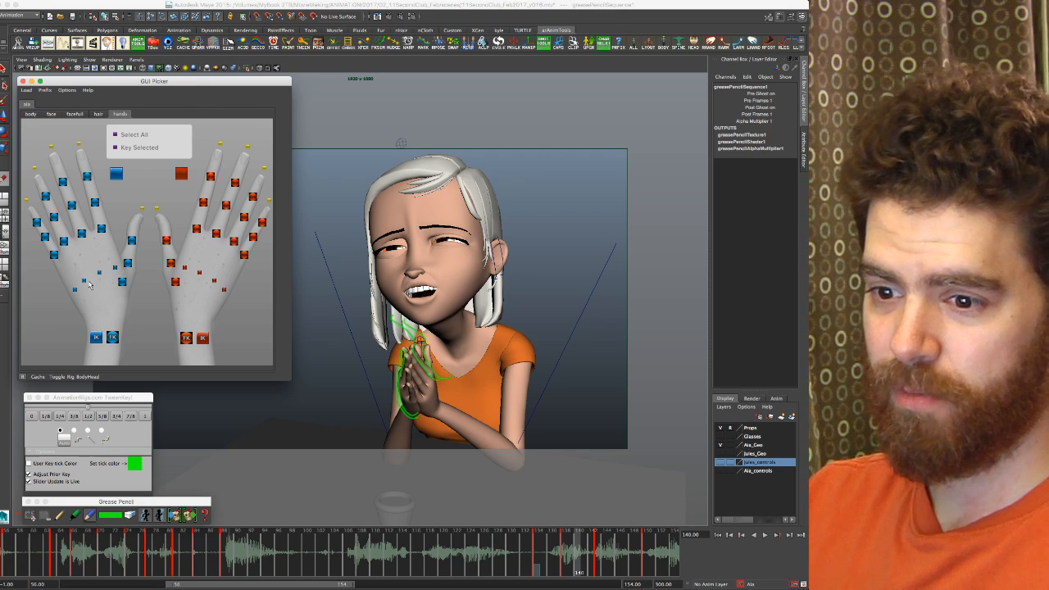
Step: Key the left arm IK control at frame 140 and compare that frame with the key poses at 138 and 143
click(96, 339)
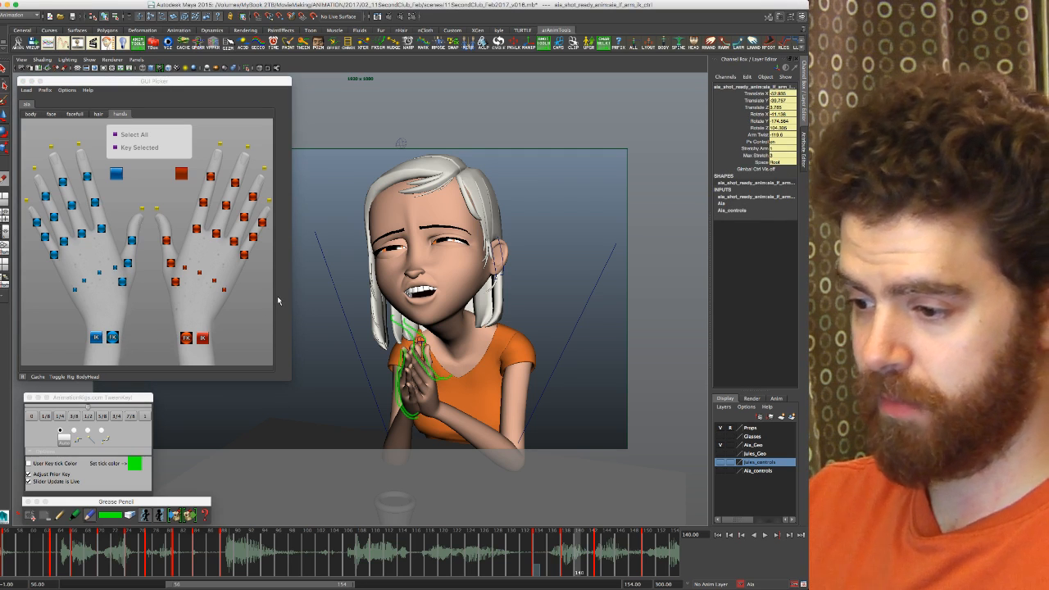
click(561, 538)
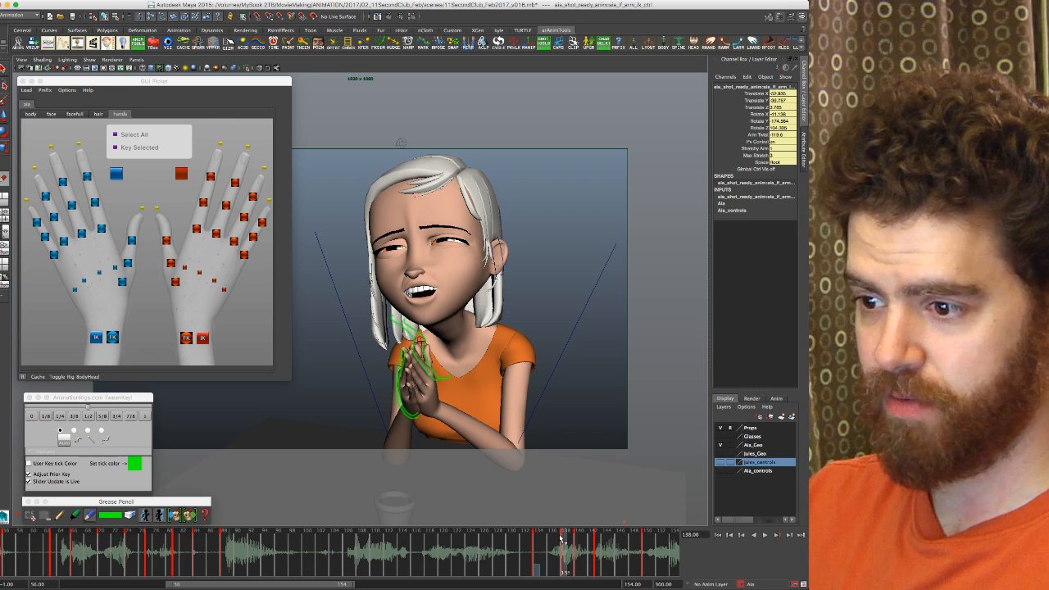
key(period)
key(period)
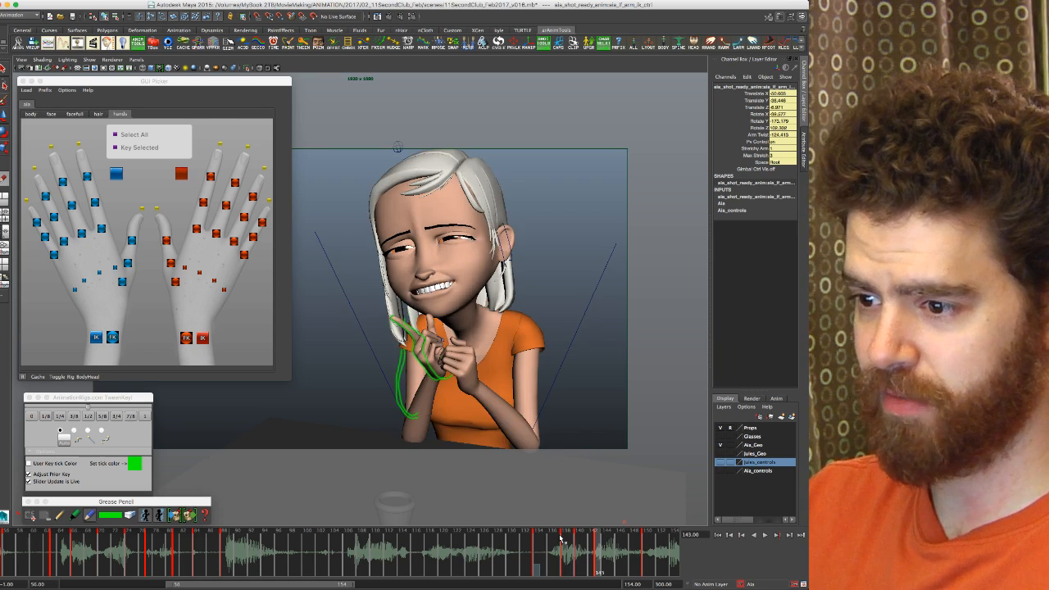
key(comma)
click(560, 538)
key(period)
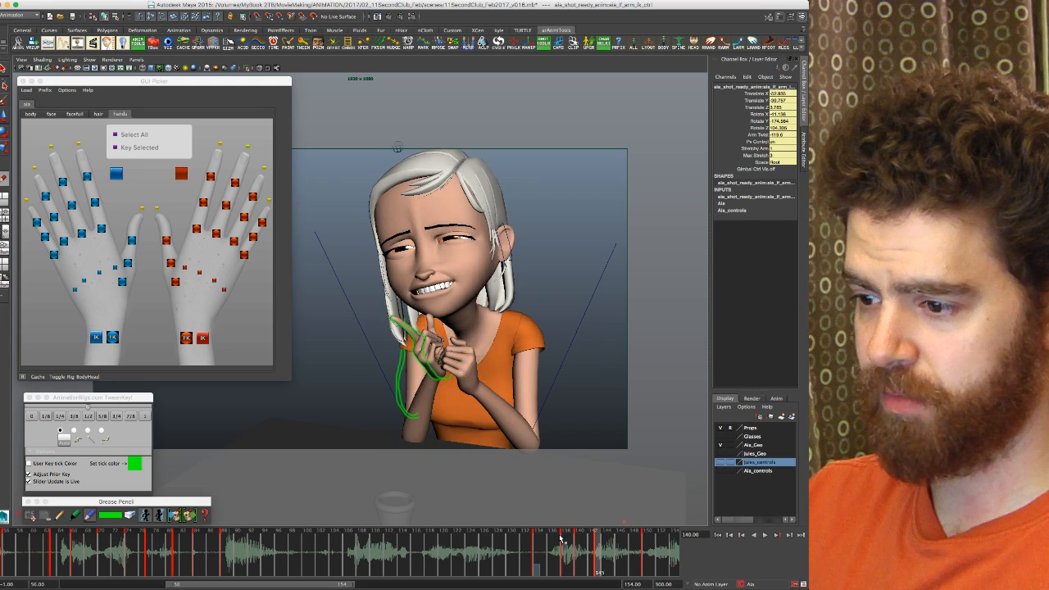
key(period)
key(comma)
click(561, 538)
key(period)
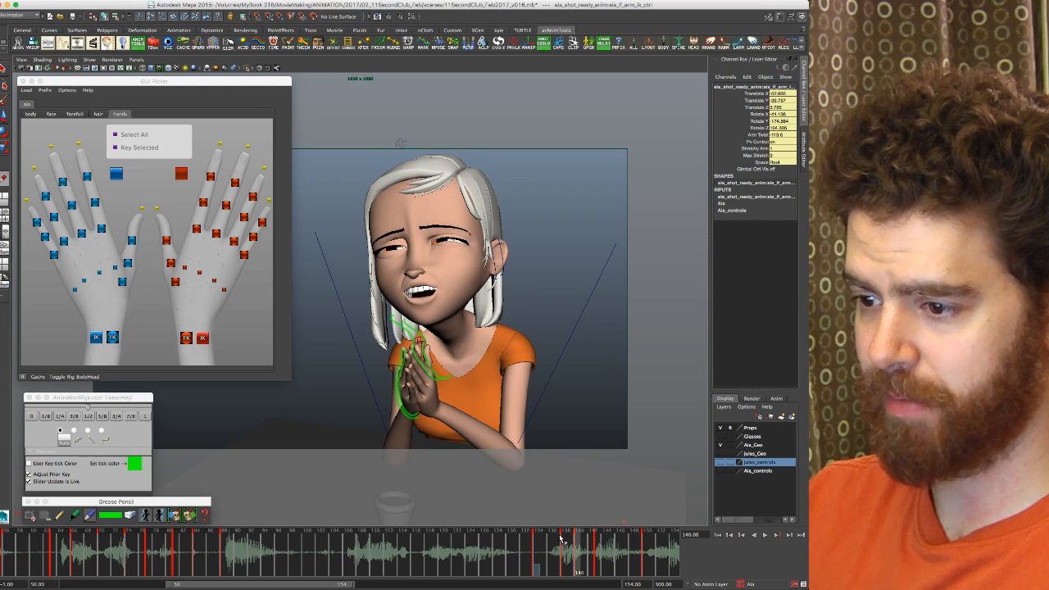
Step: Try a 1/2 tween on the left arm IK control at frame 140 and undo it
click(89, 416)
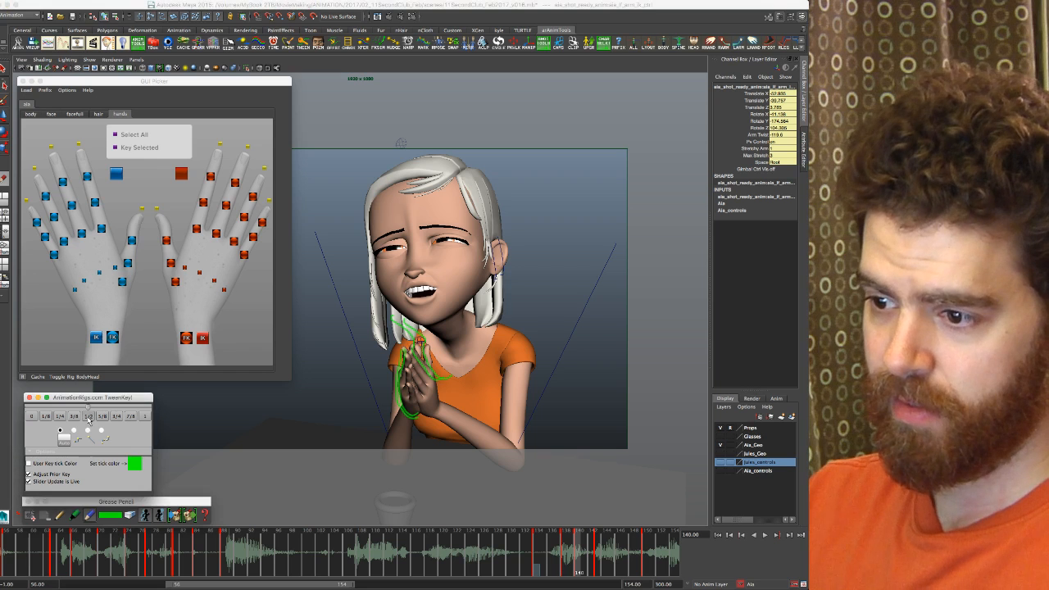
click(88, 417)
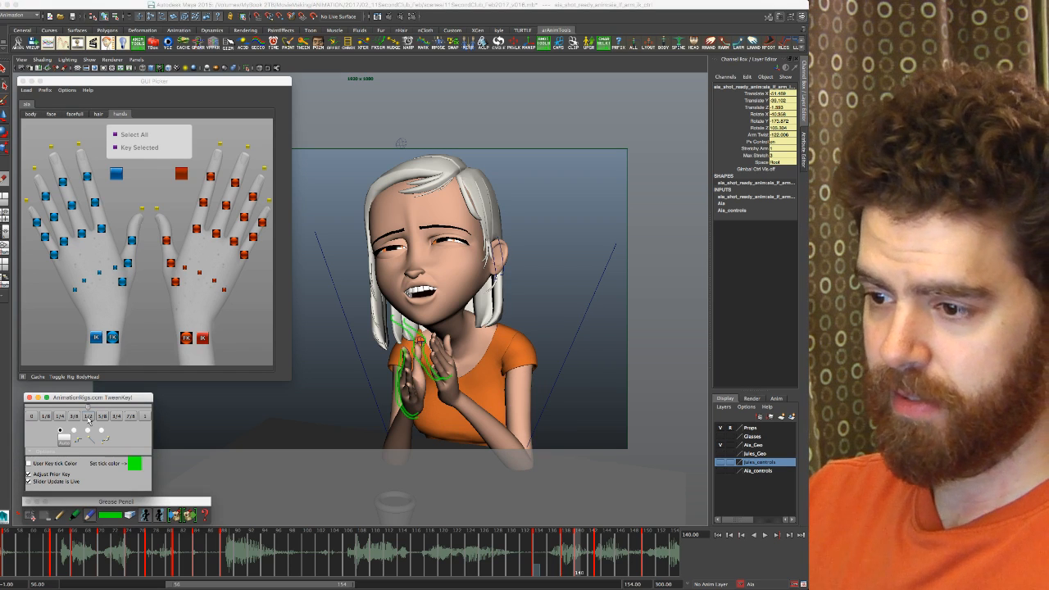
key(ctrl+z)
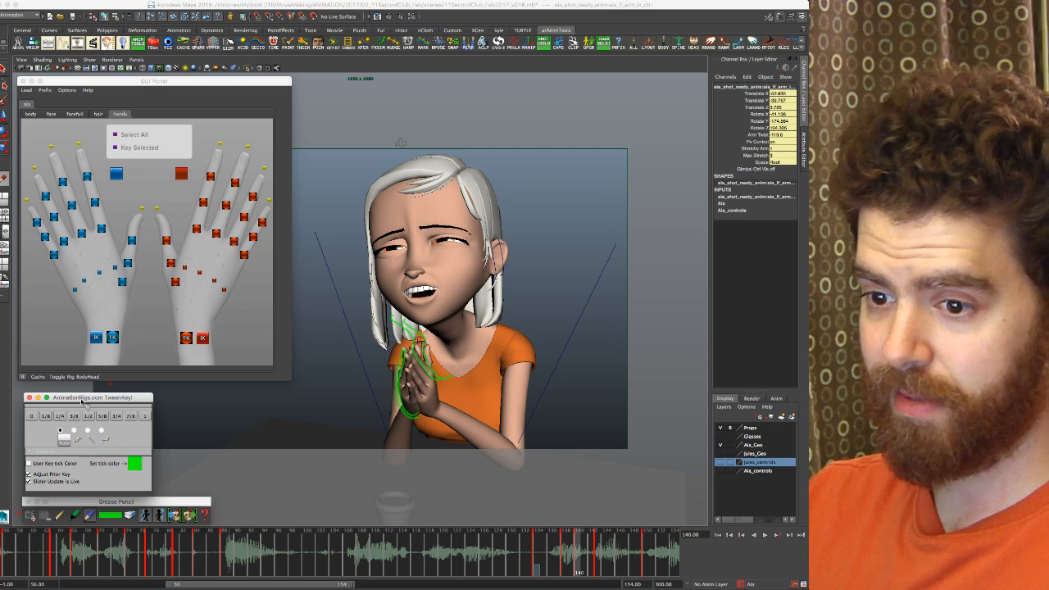
Step: Apply the 1/2 tween to the left arm IK control and the right arm IK control at frame 140
click(96, 338)
click(89, 416)
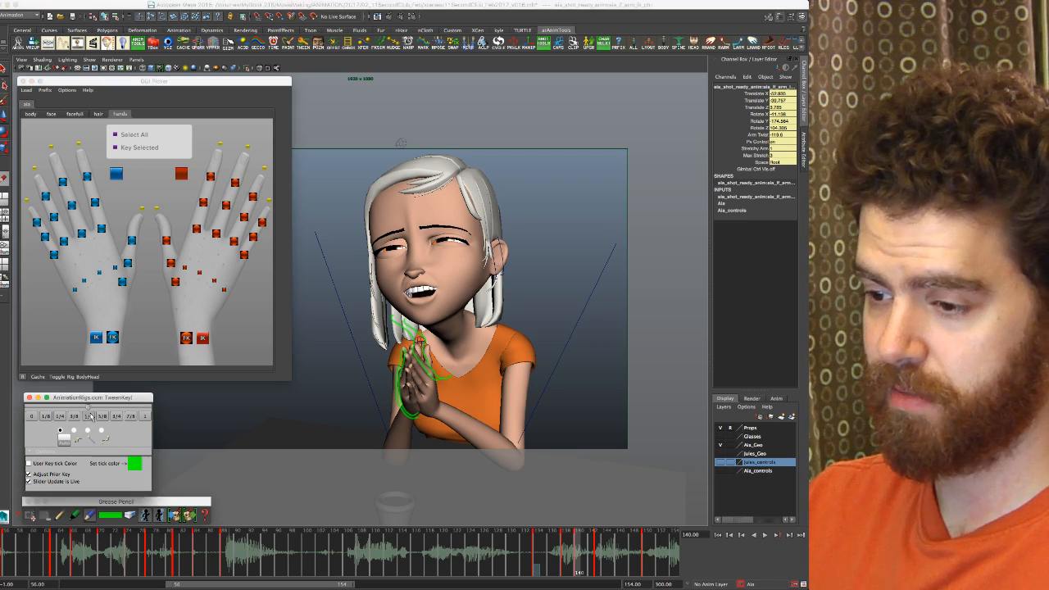
click(88, 417)
click(91, 416)
click(204, 340)
click(88, 416)
click(89, 416)
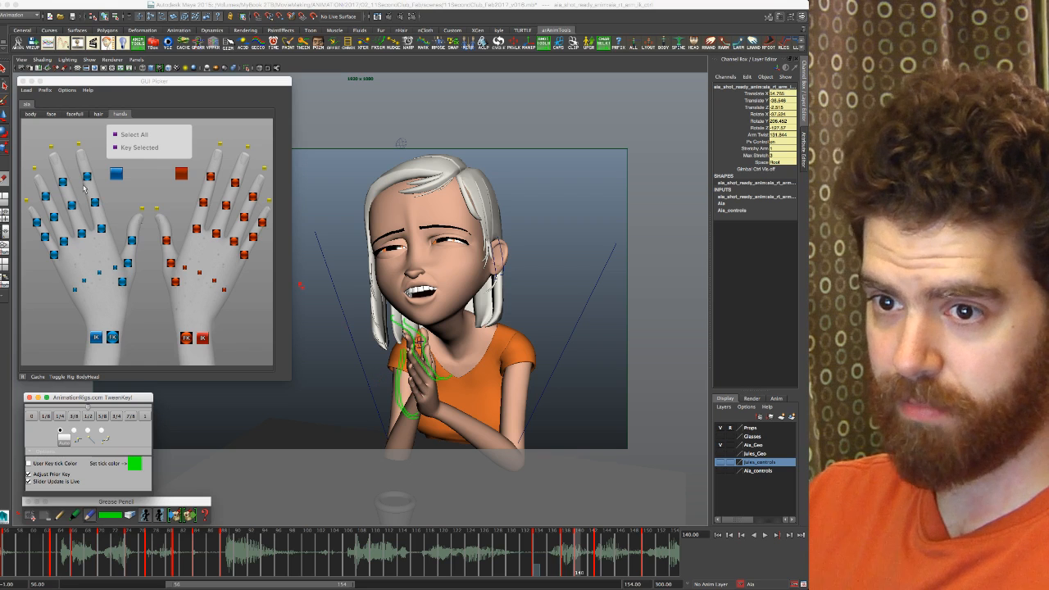
Step: Limit the right arm IK control to its Rotate X, Y and Z channels and apply the 1/2 tween to them
click(5, 71)
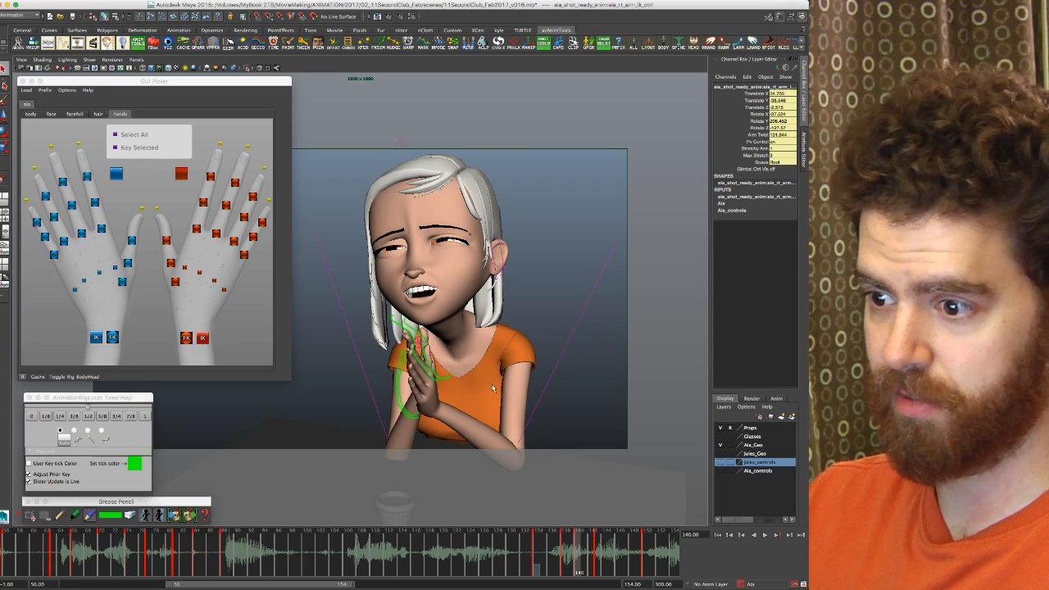
key(w)
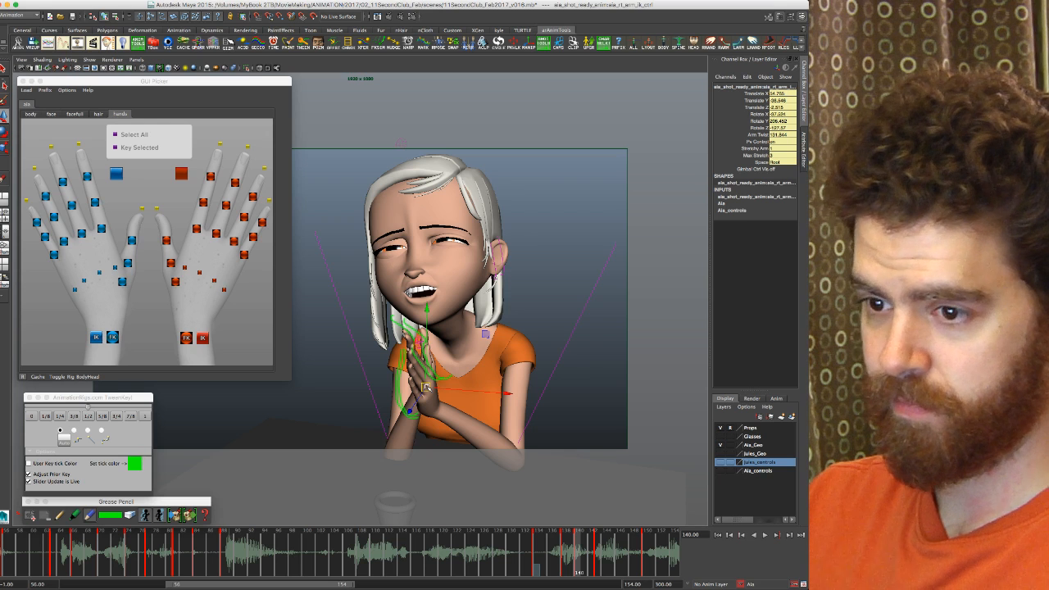
drag(771, 114, 766, 129)
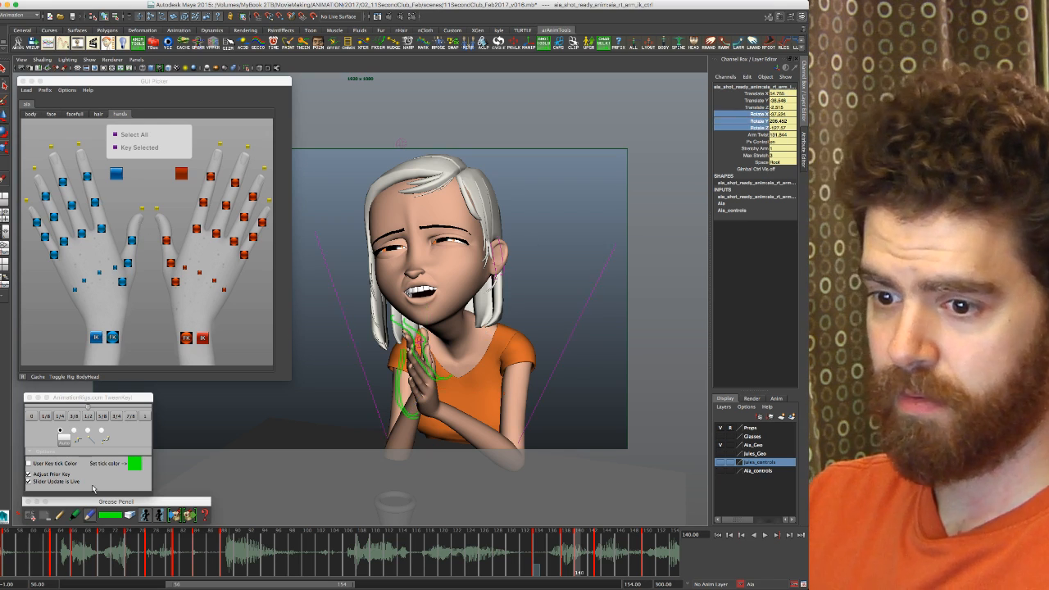
click(90, 416)
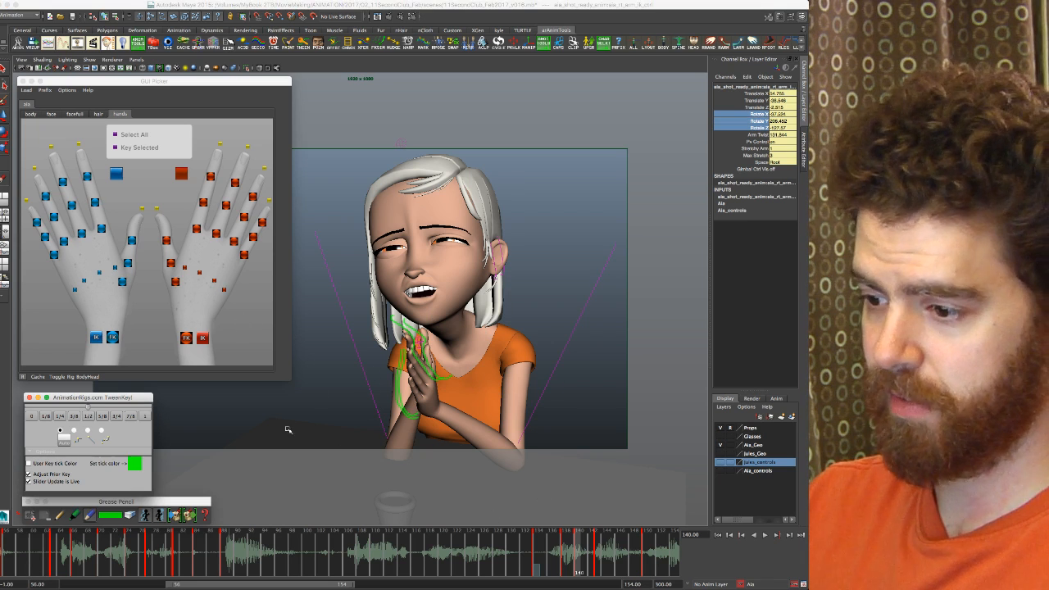
Step: Flip between frames 138, 140 and 143 to check how the hands travel through the breakdown pose
click(566, 547)
click(569, 548)
key(period)
key(period)
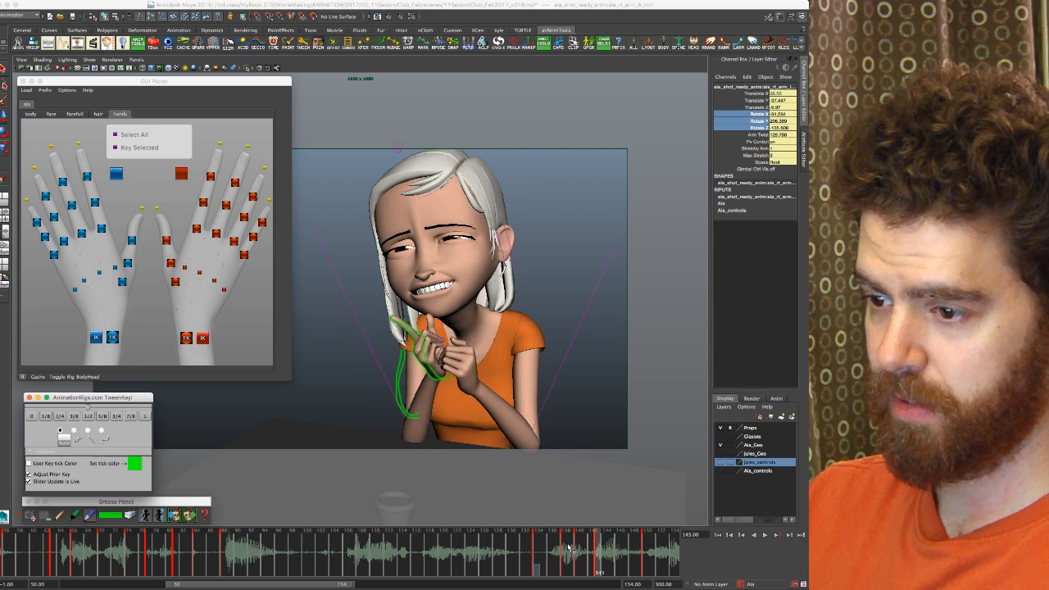
key(comma)
key(period)
key(comma)
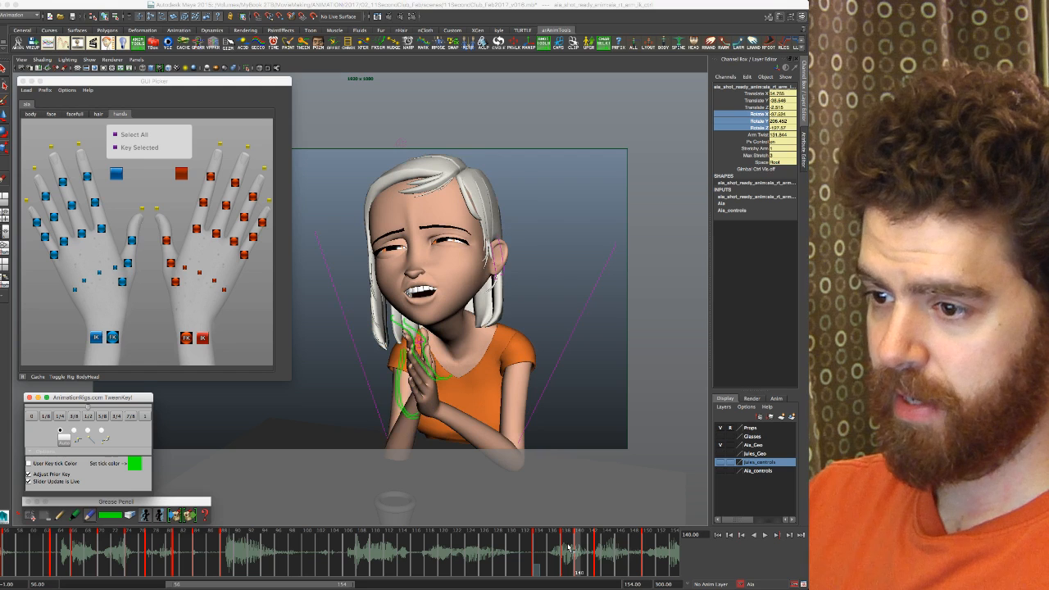
key(period)
key(comma)
key(period)
key(comma)
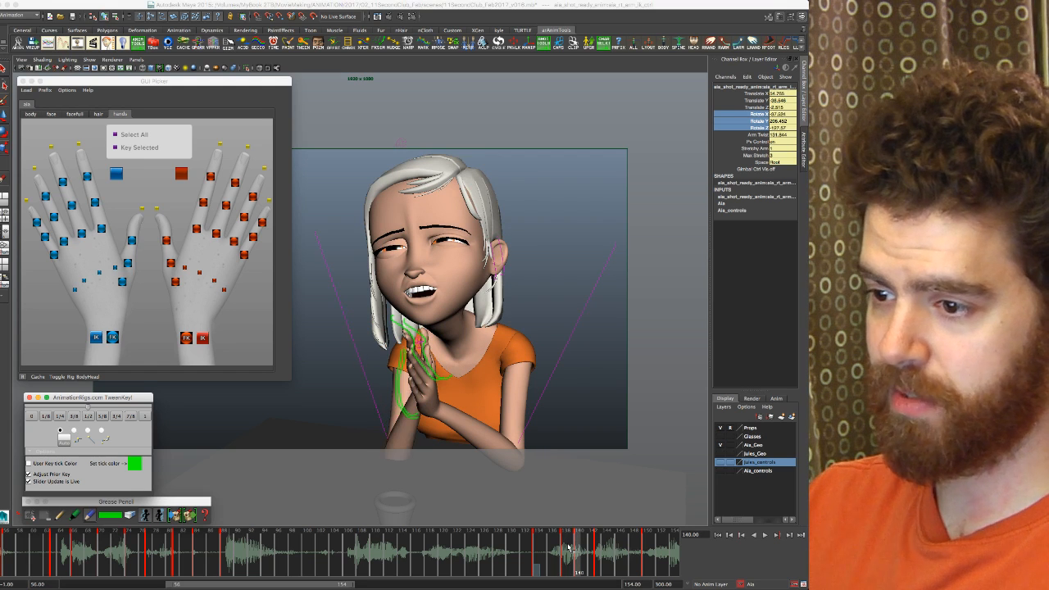
key(period)
key(comma)
key(period)
key(comma)
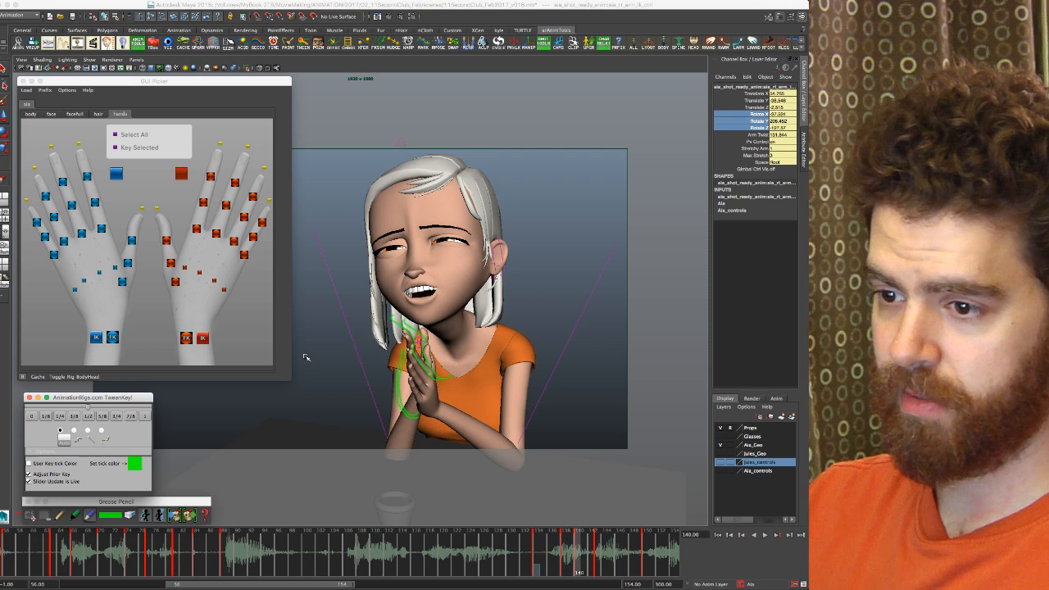
Step: Nudge the right arm IK control slightly sideways and vertically at frame 140, comparing the hands with the frame 138 pose
key(w)
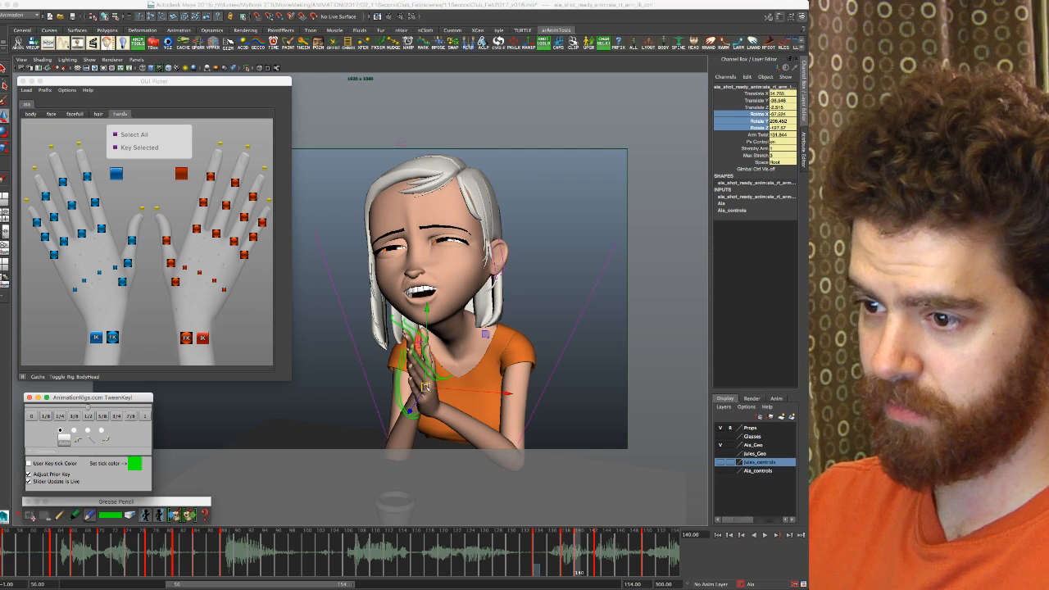
drag(466, 390, 461, 390)
key(comma)
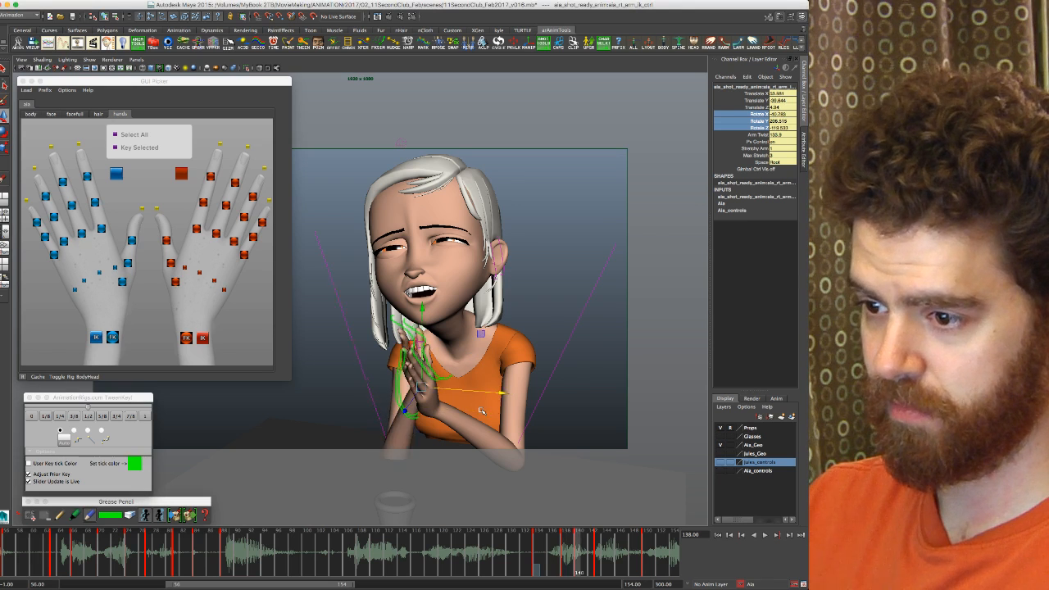
key(period)
key(comma)
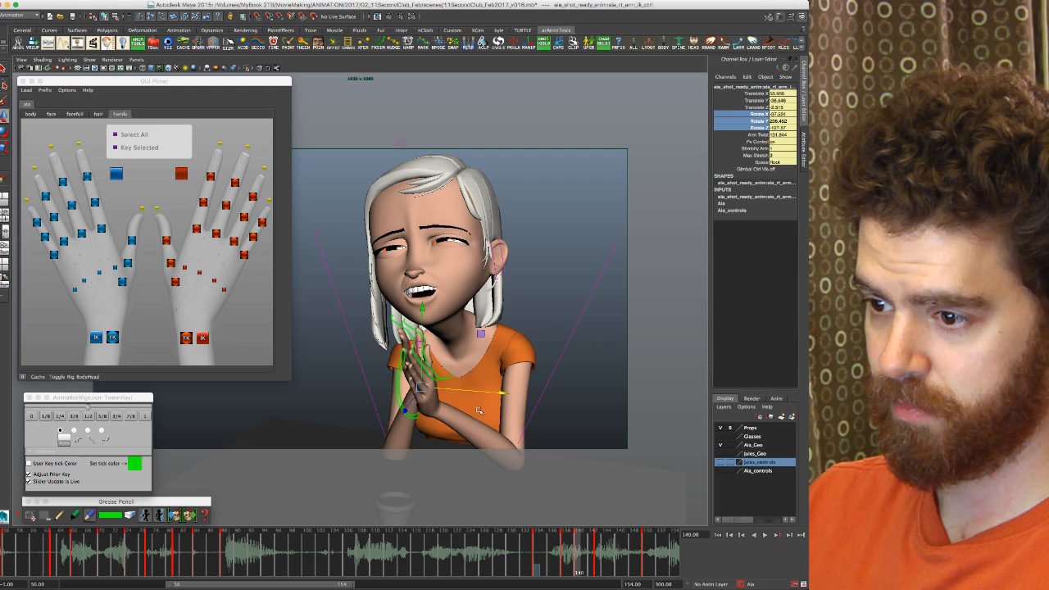
key(period)
key(comma)
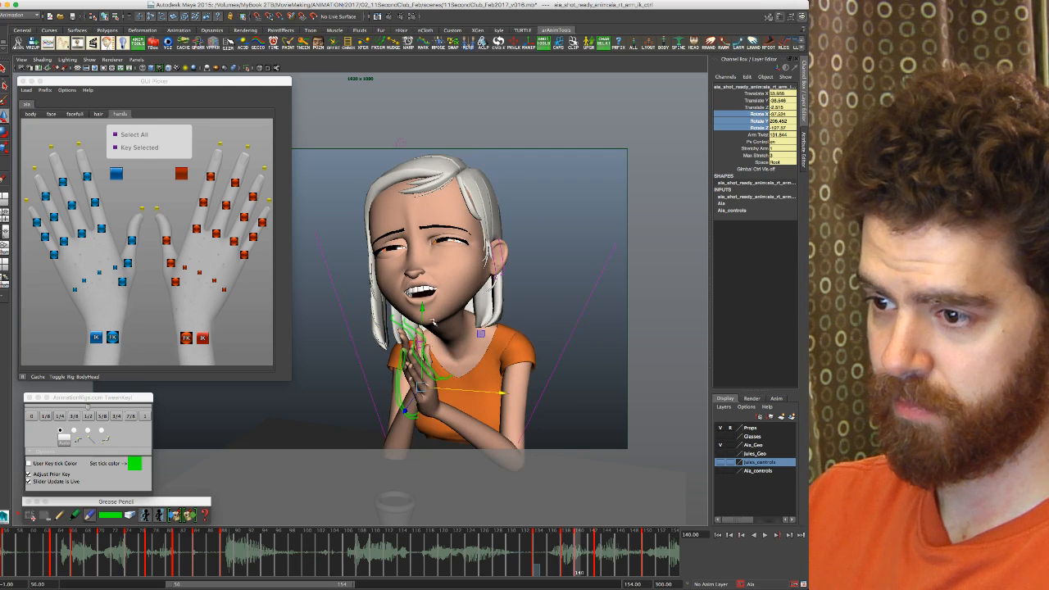
drag(423, 310, 422, 309)
key(comma)
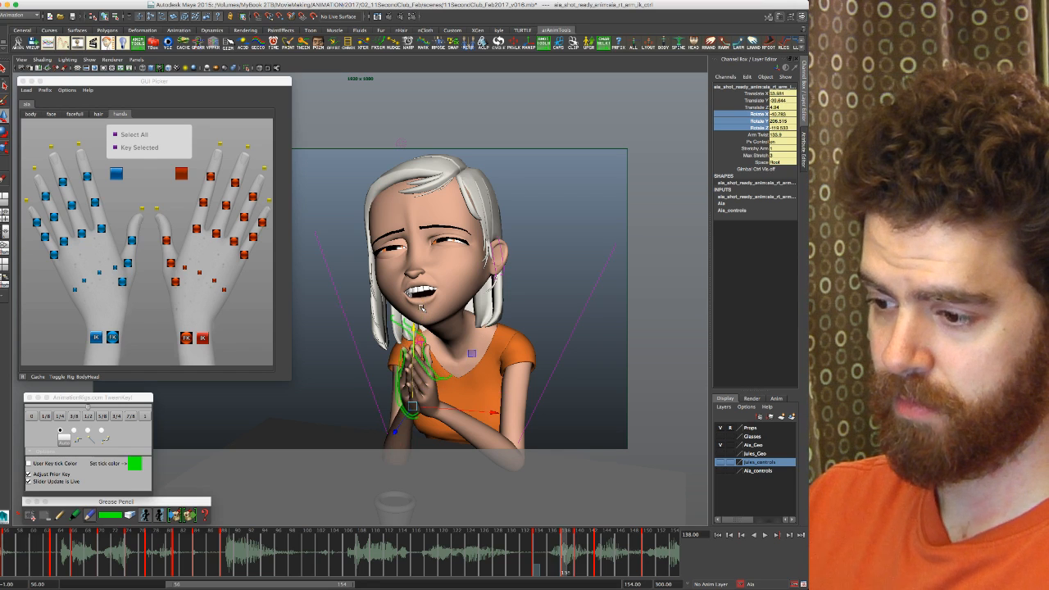
Step: Flip back and forth between frames 138, 140 and 143 to compare the hand positions across the poses
key(period)
key(period)
key(comma)
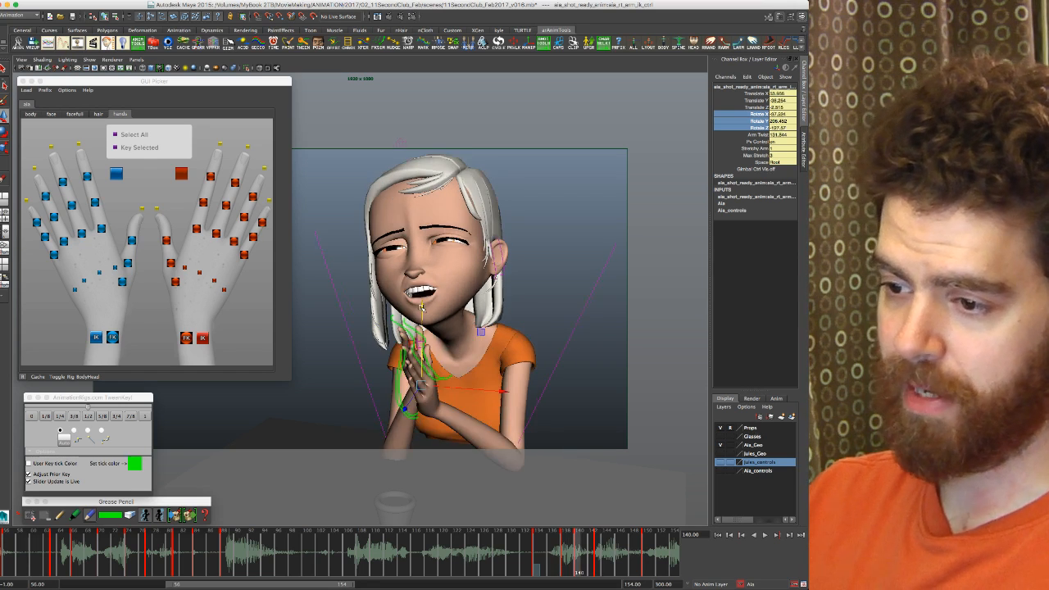
key(comma)
key(period)
key(period)
key(comma)
key(comma)
key(period)
key(period)
key(comma)
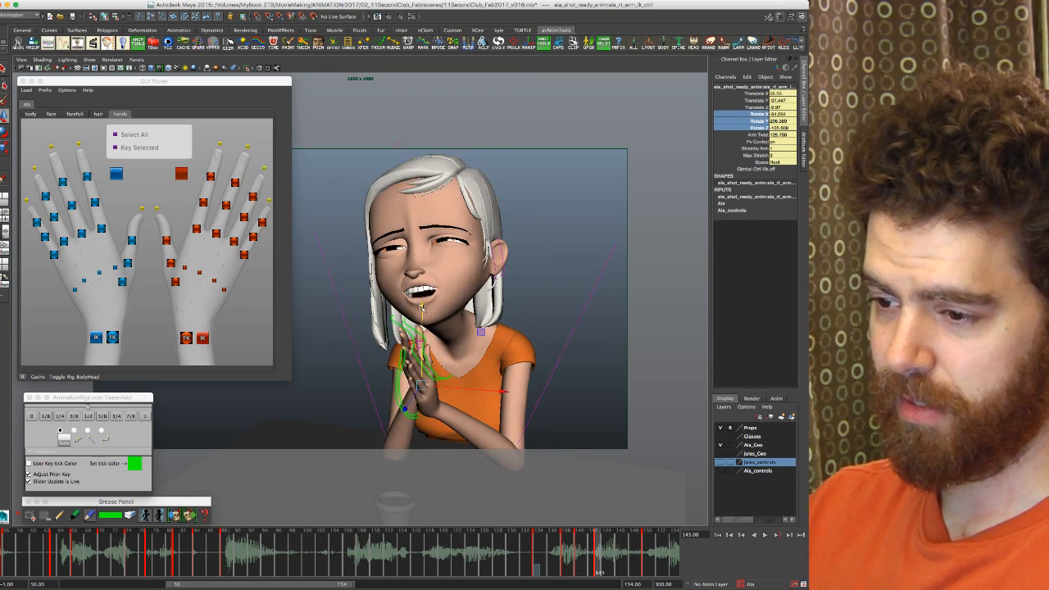
Step: Lower the right arm IK control slightly at frame 140
key(comma)
key(period)
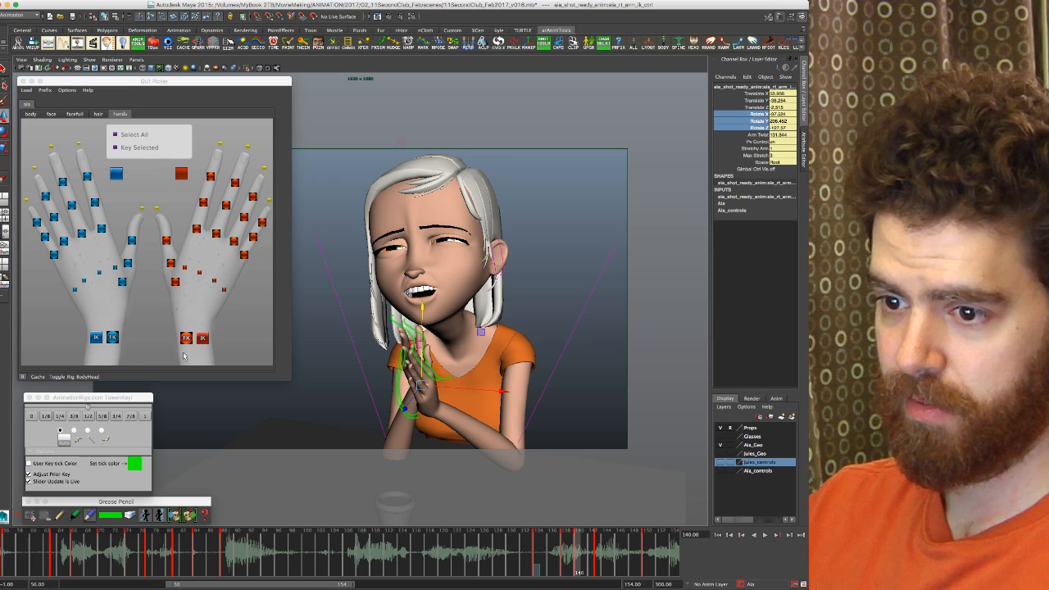
click(204, 339)
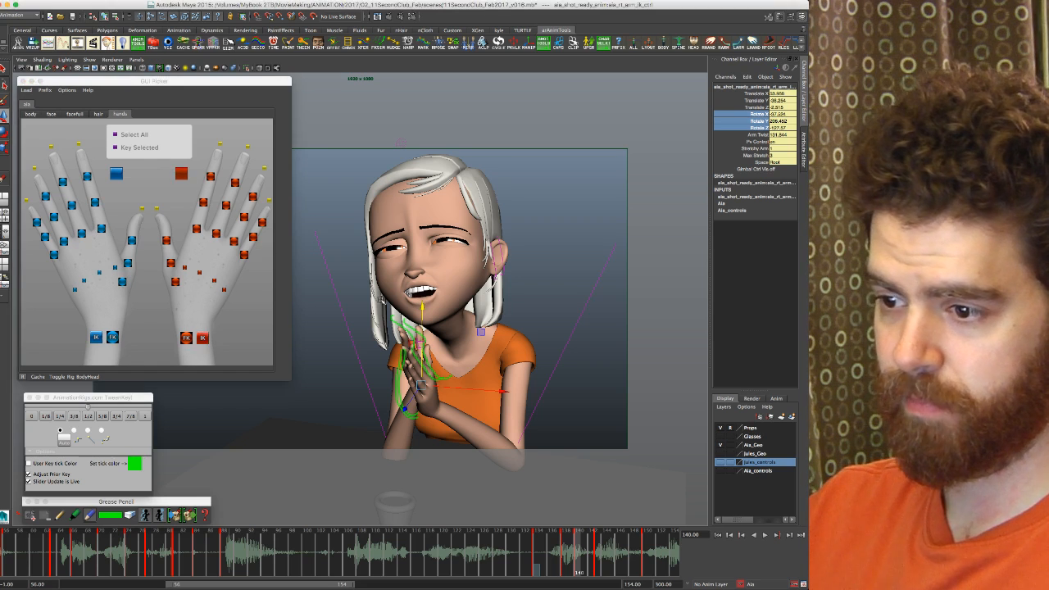
drag(426, 308, 423, 315)
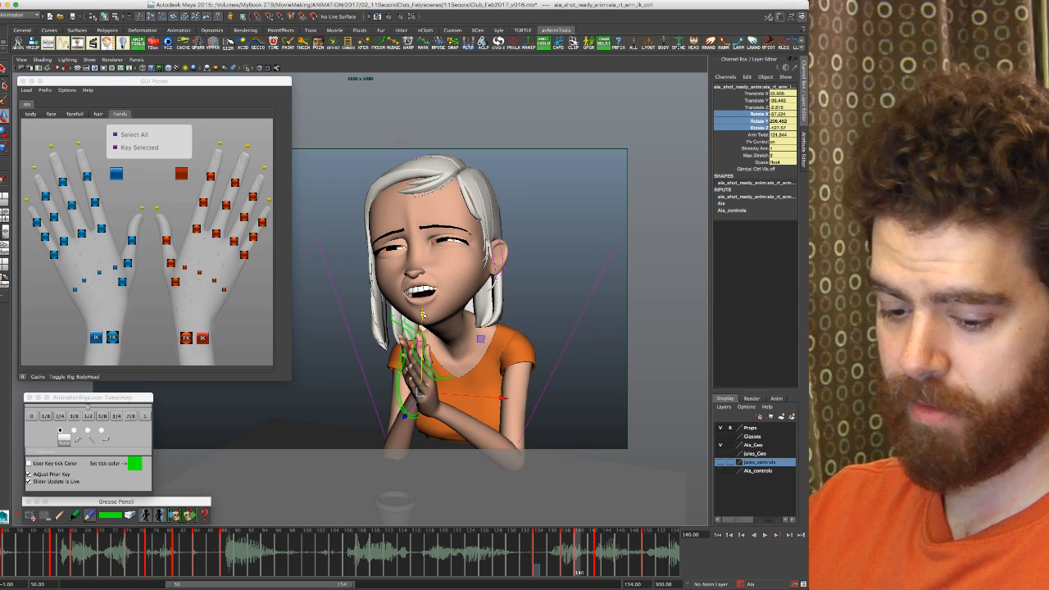
Step: Try the 1/2 tween on the right hand's fingertip controls at frame 140, and undo it
click(220, 146)
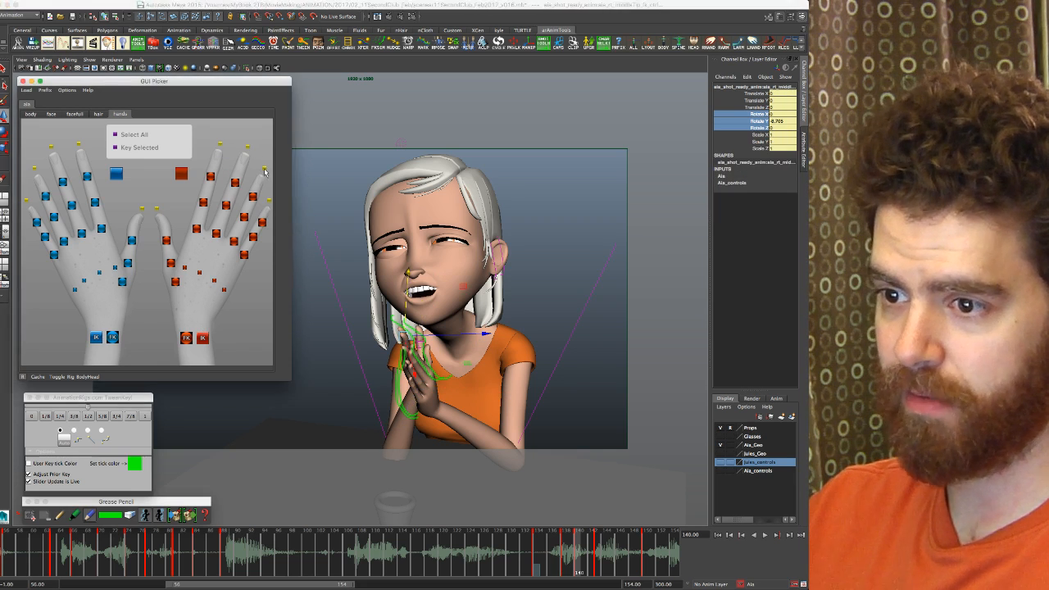
click(270, 203)
click(270, 202)
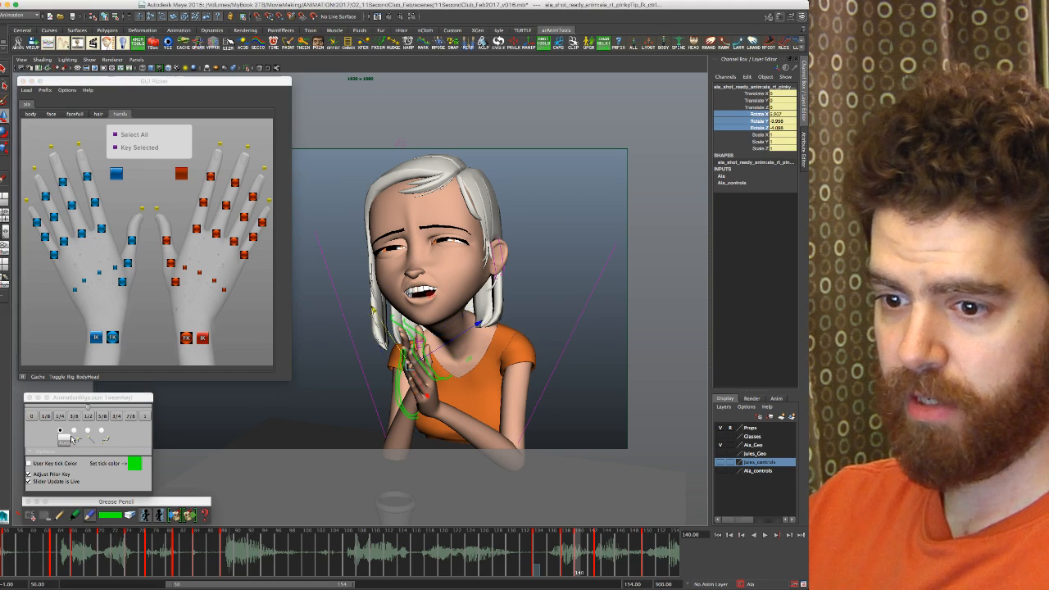
click(95, 398)
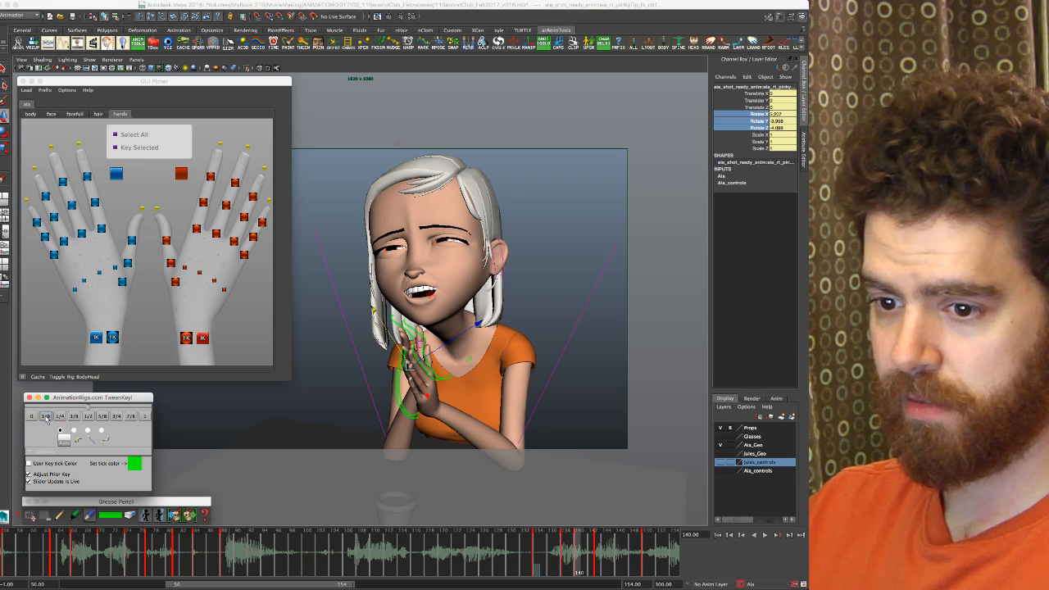
click(90, 417)
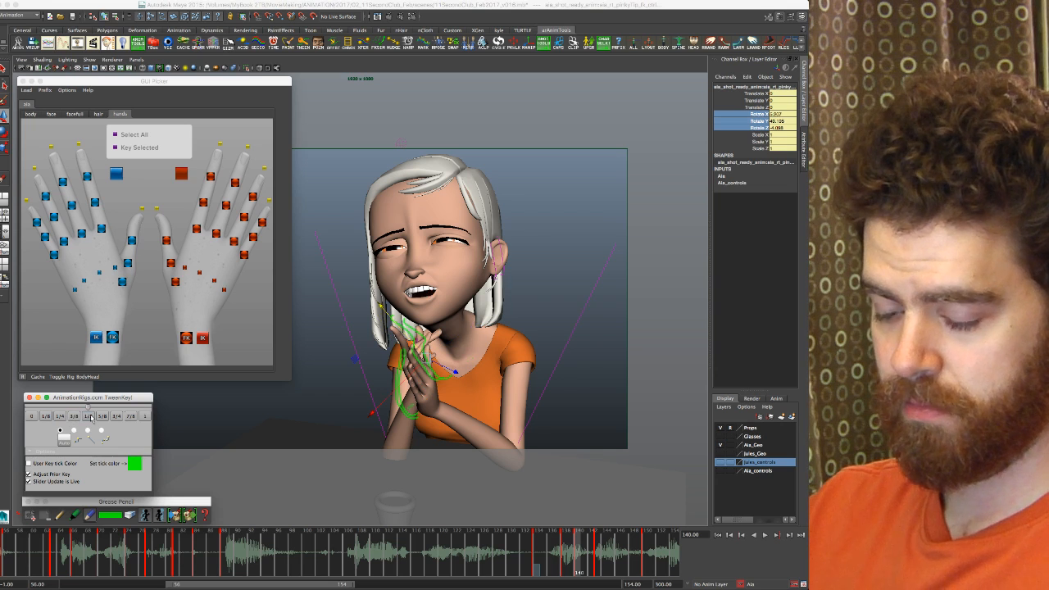
key(z)
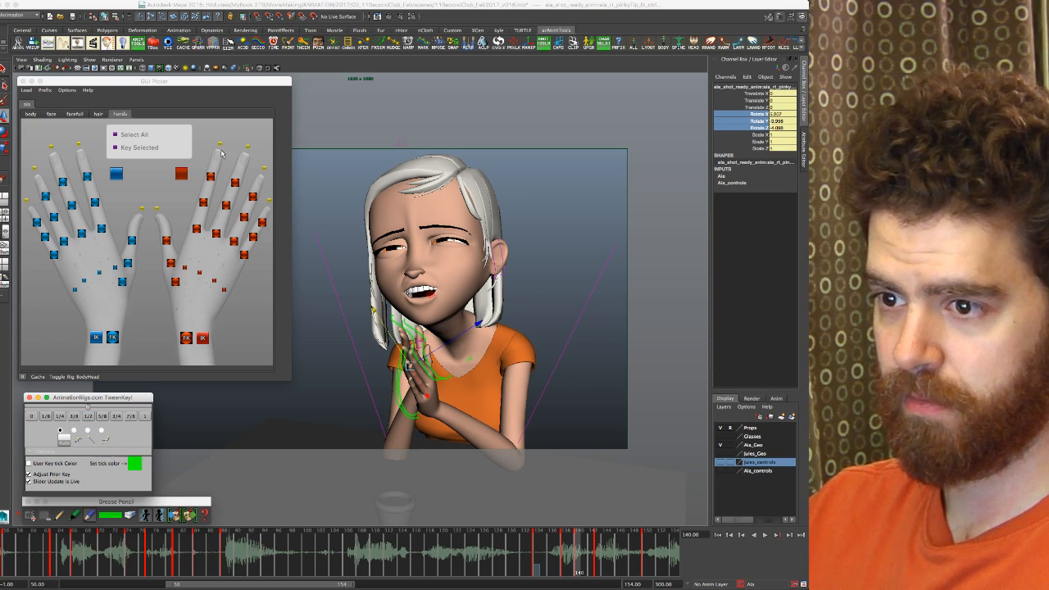
Step: Apply the 7/8 tween to the right hand's fingertip controls at frame 140 and check them against the neighbouring poses
click(264, 168)
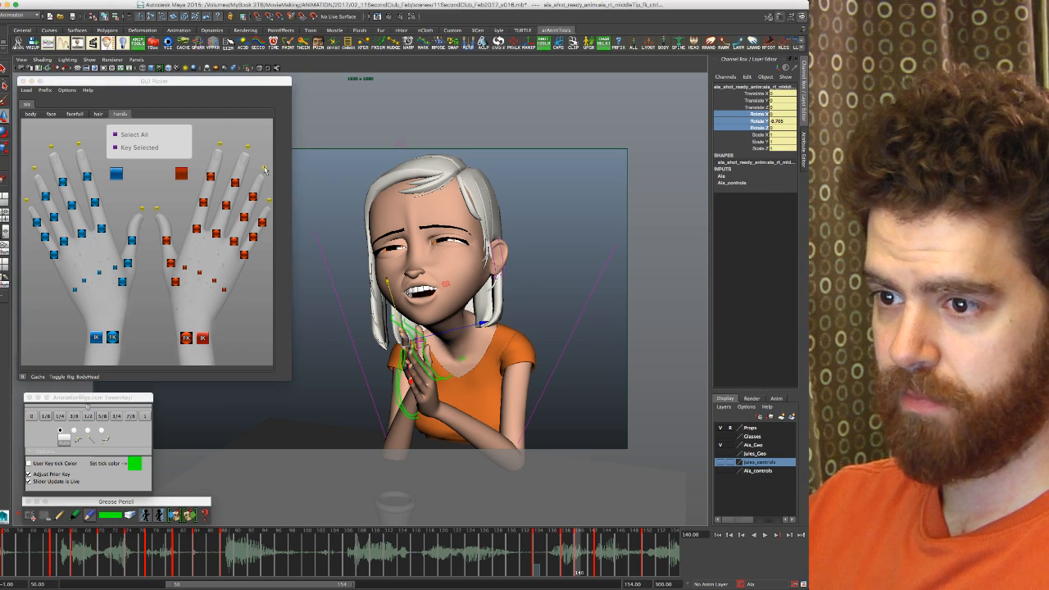
click(269, 201)
click(131, 417)
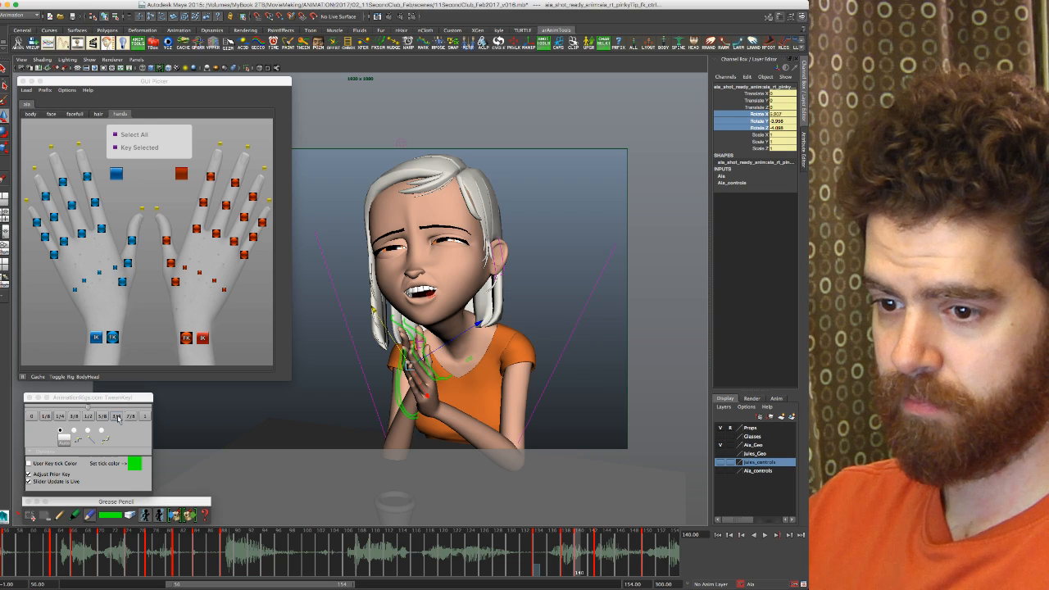
click(117, 416)
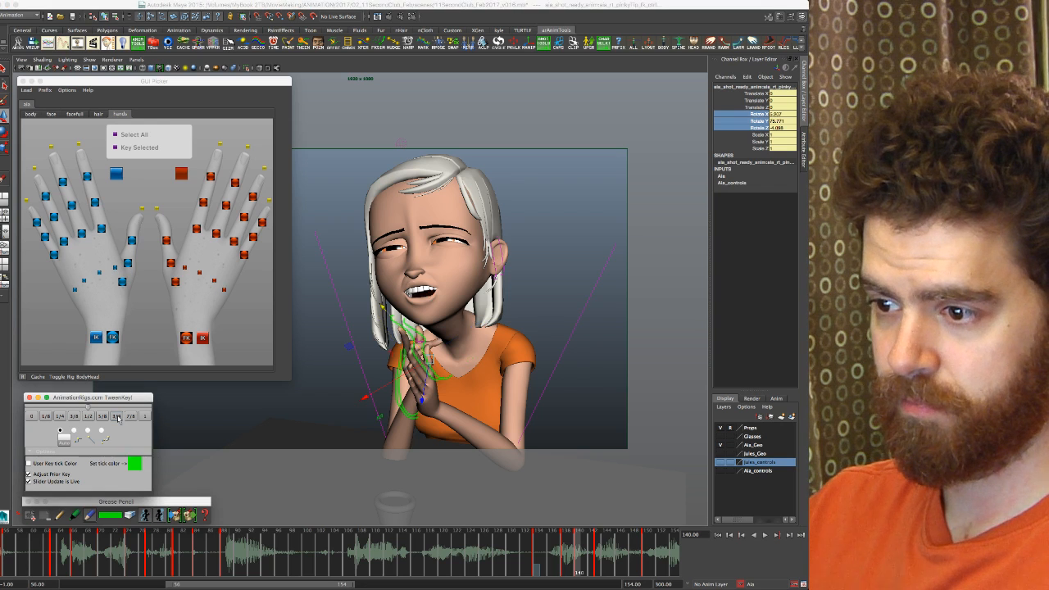
click(131, 417)
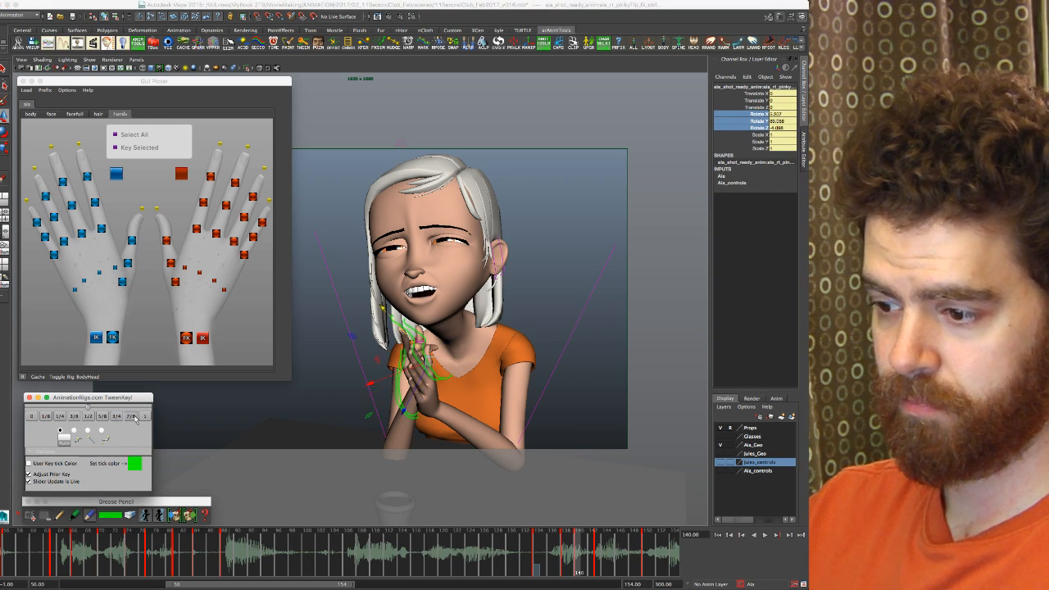
key(period)
key(period)
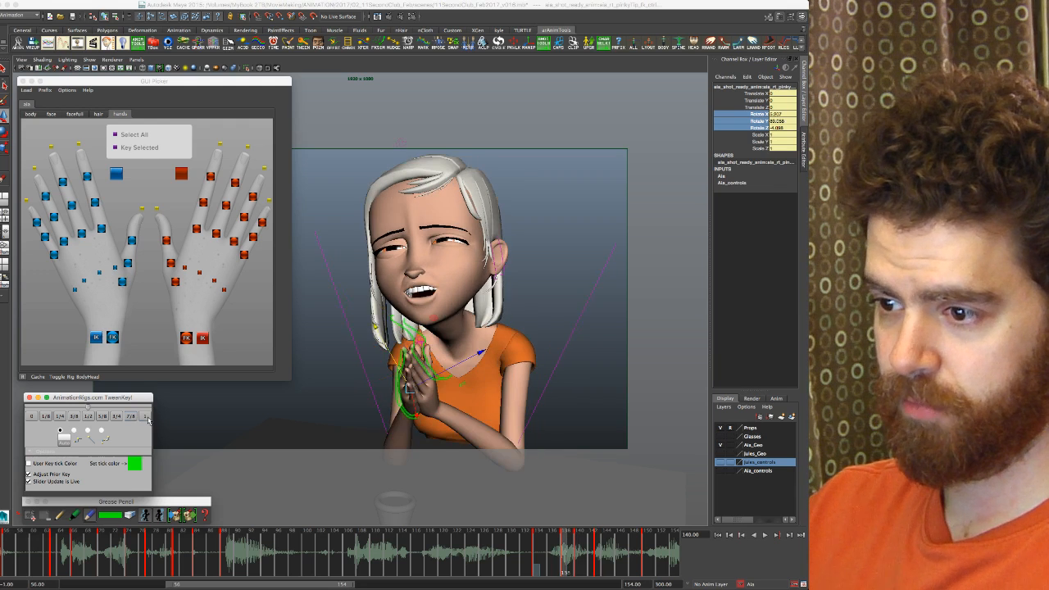
Step: In the perspective view close to the hands, try switching the left arm's Fk Ik Blend to 0 and restore it to 1
key(space)
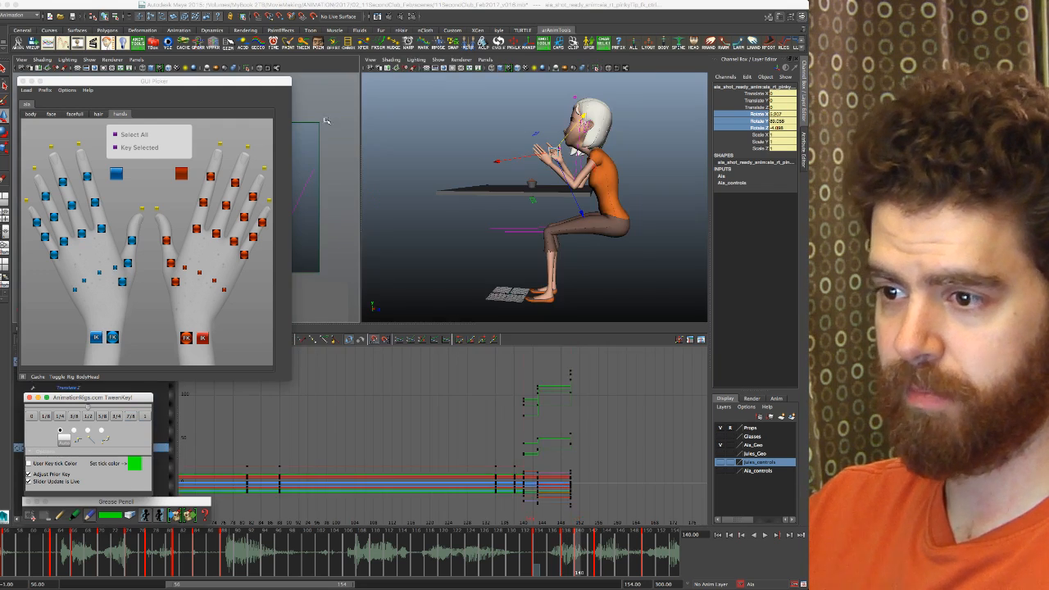
key(space)
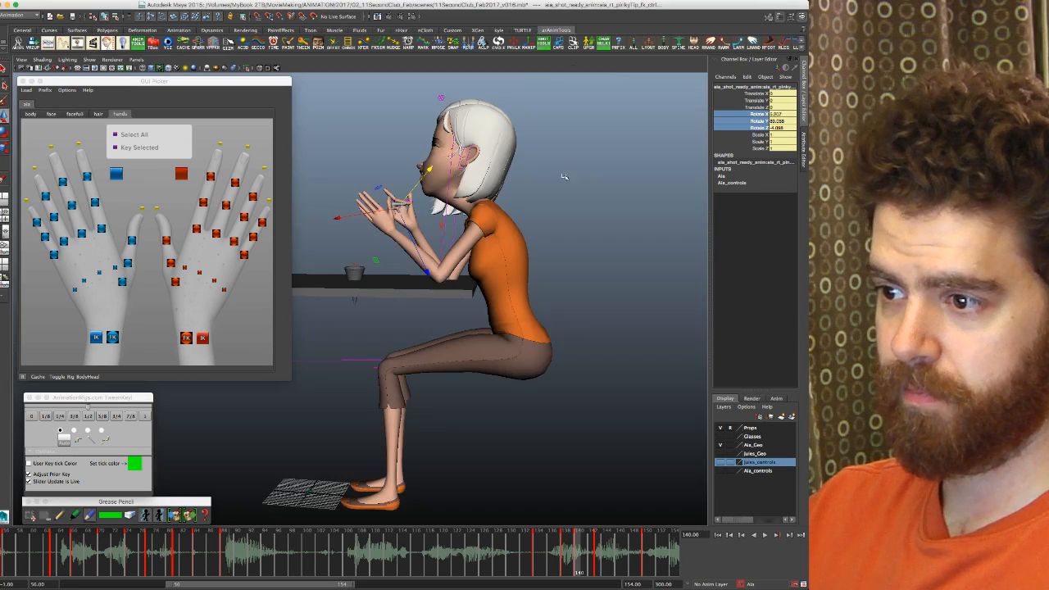
alt+drag(428, 229, 482, 268)
scroll(558, 203, up, 5)
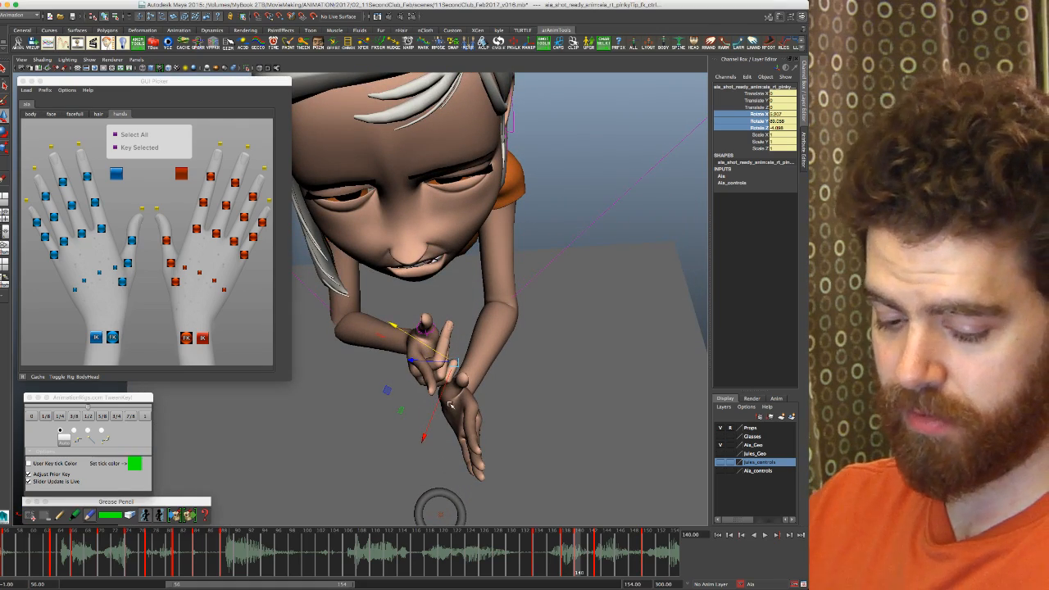
alt+drag(422, 443, 519, 396)
scroll(548, 402, up, 3)
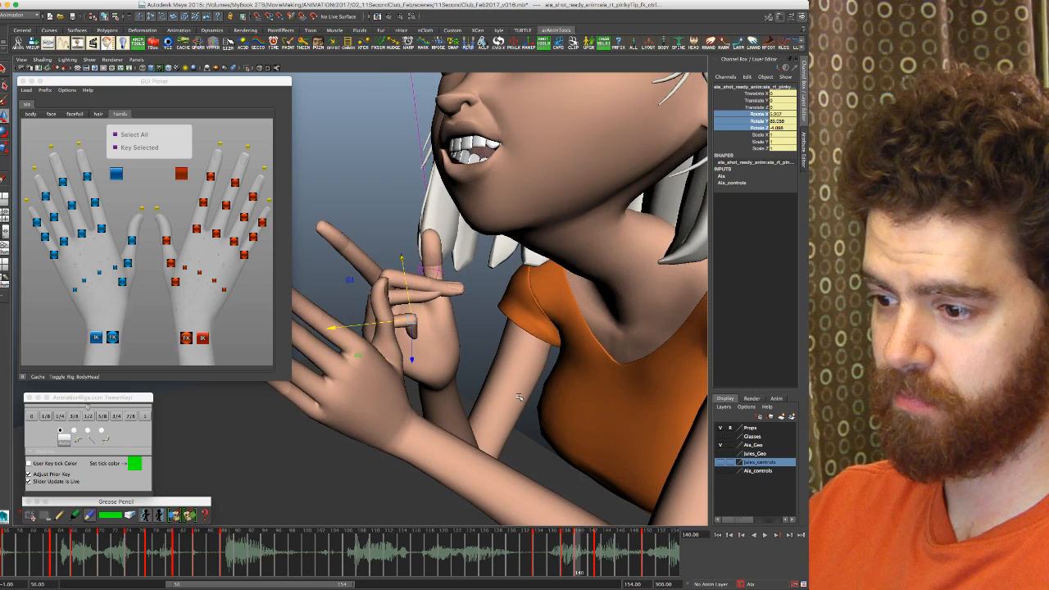
click(96, 337)
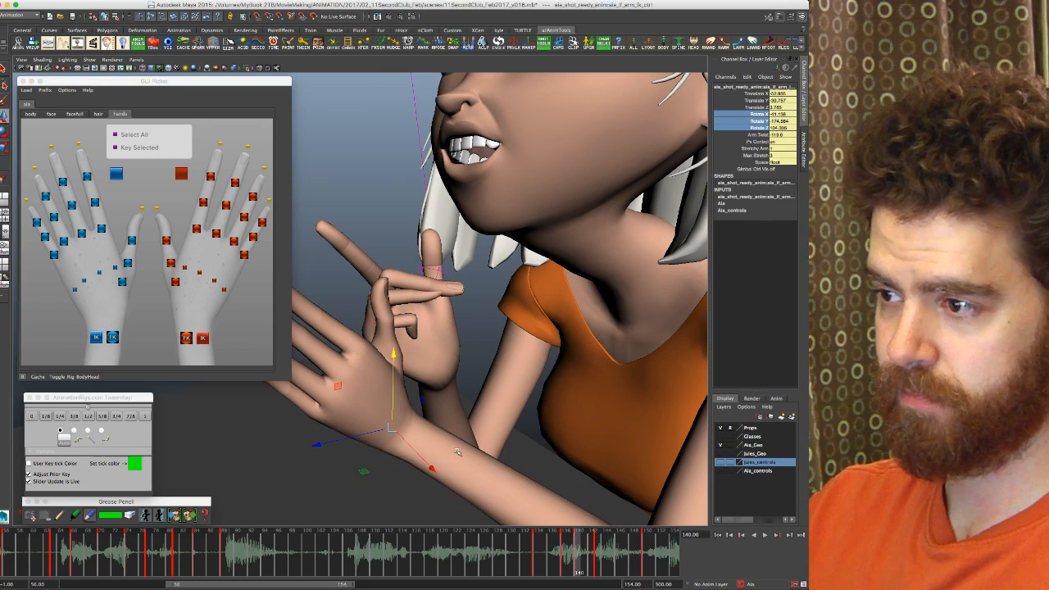
click(115, 174)
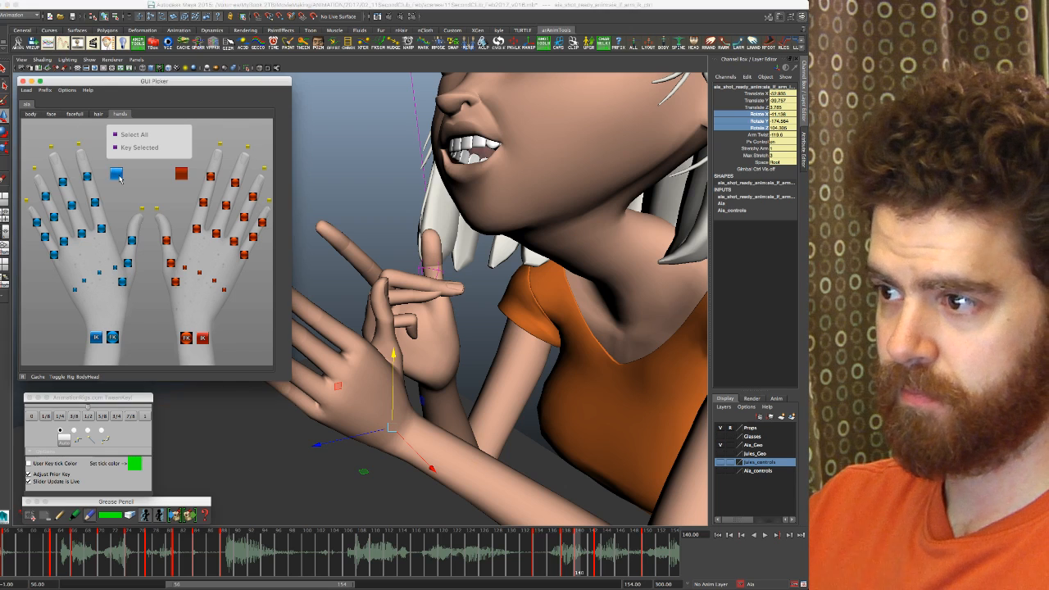
double_click(778, 95)
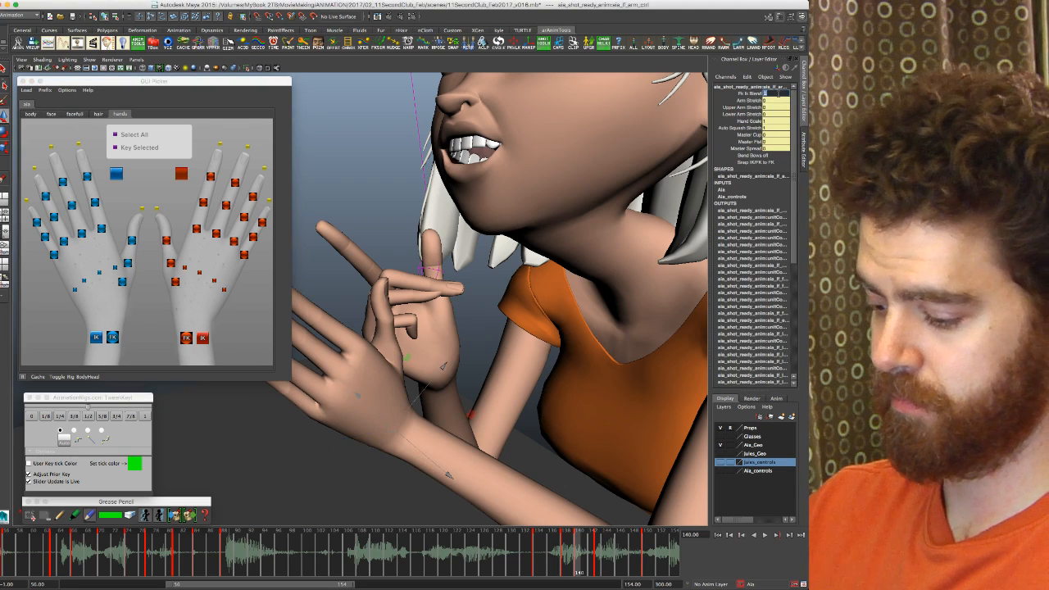
text(1)
key(Return)
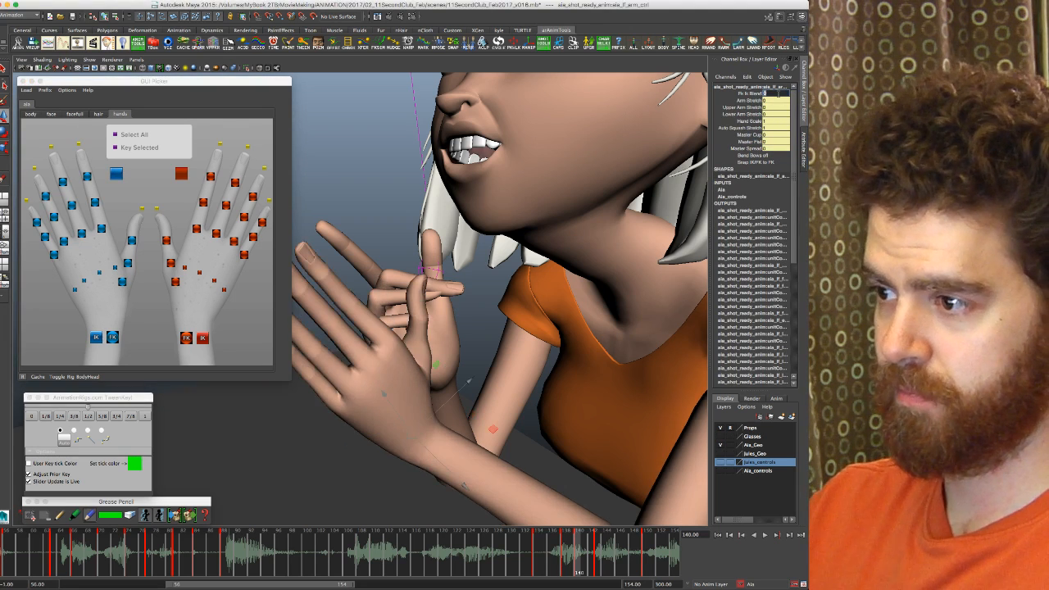
text(0)
key(Return)
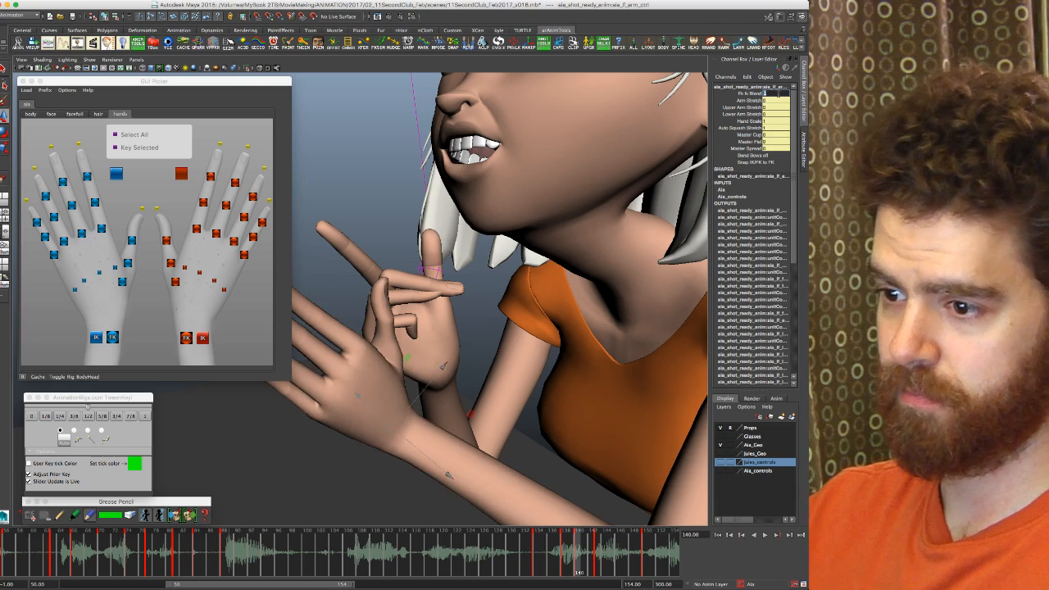
Step: Move the left arm IK control sideways, well away from the body at frame 140, to uncover the right hand
click(97, 338)
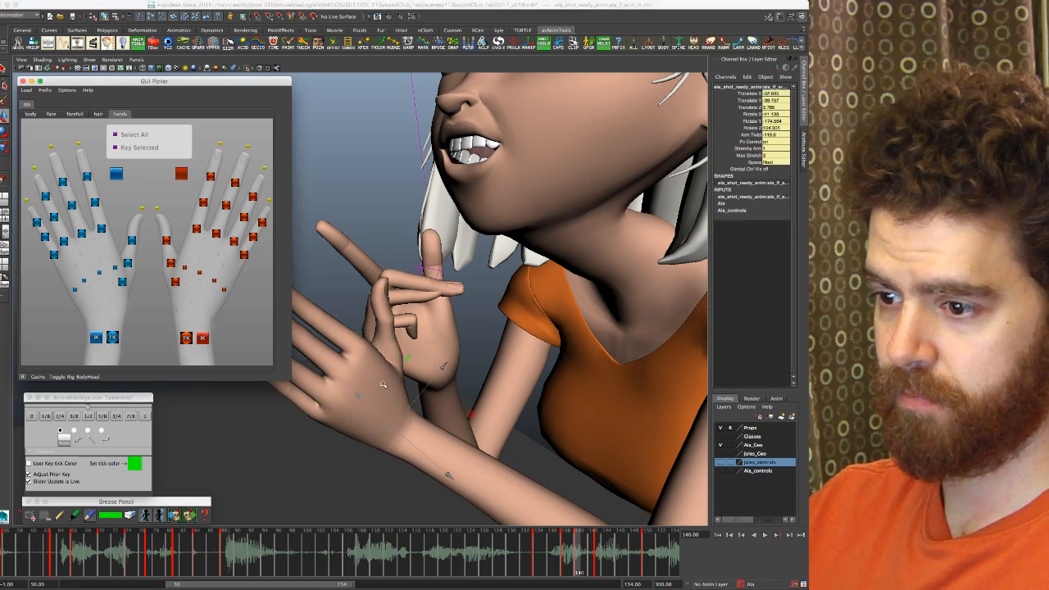
alt+drag(526, 426, 375, 419)
alt+drag(401, 429, 437, 413)
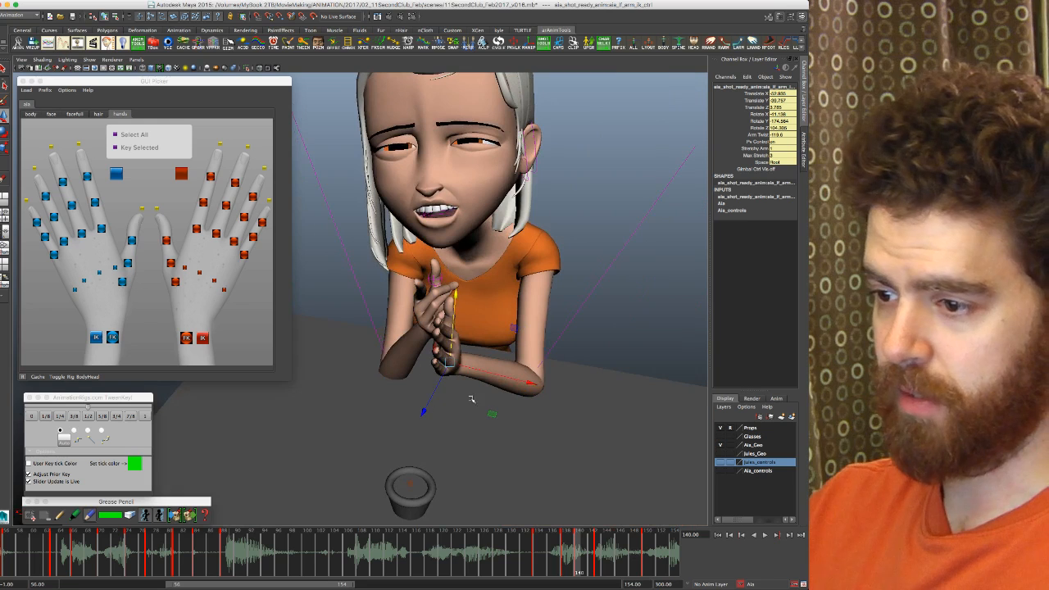
drag(536, 385, 701, 427)
alt+right_drag(497, 415, 371, 362)
drag(624, 386, 467, 375)
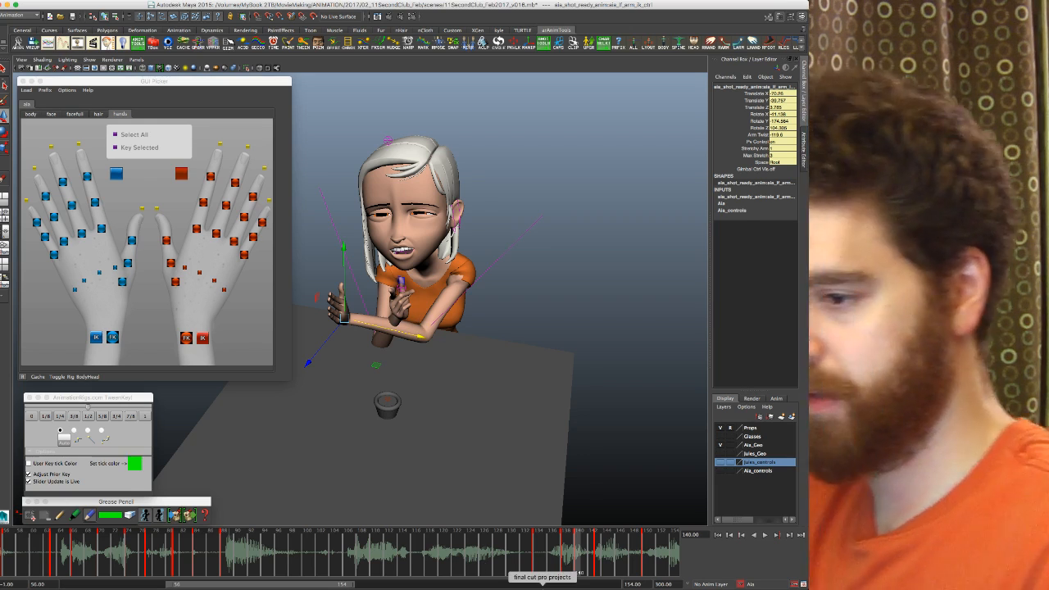
drag(422, 340, 675, 362)
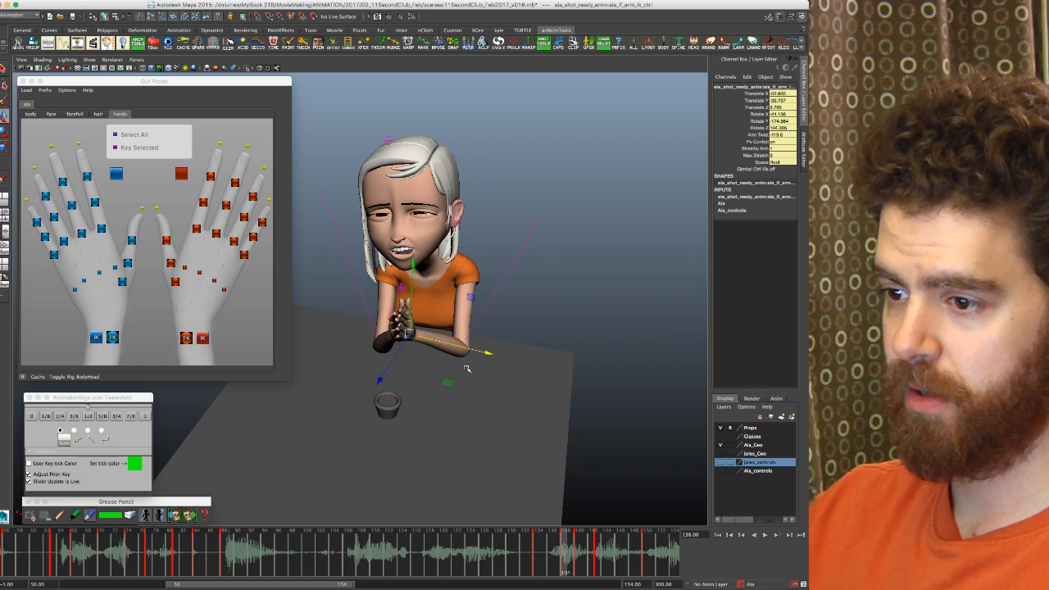
Step: Examine the right hand's finger pose up close while flipping through frames 138, 140 and 143
key(.)
key(.)
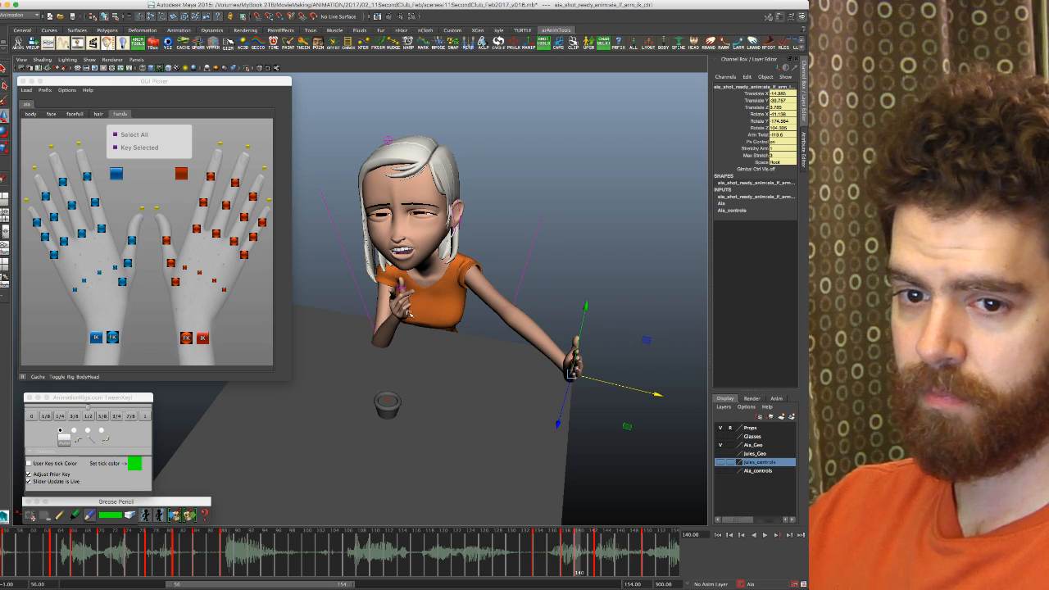
alt+middle_drag(408, 316, 397, 350)
alt+right_drag(397, 350, 471, 362)
alt+drag(471, 362, 476, 351)
key(.)
key(.)
key(.)
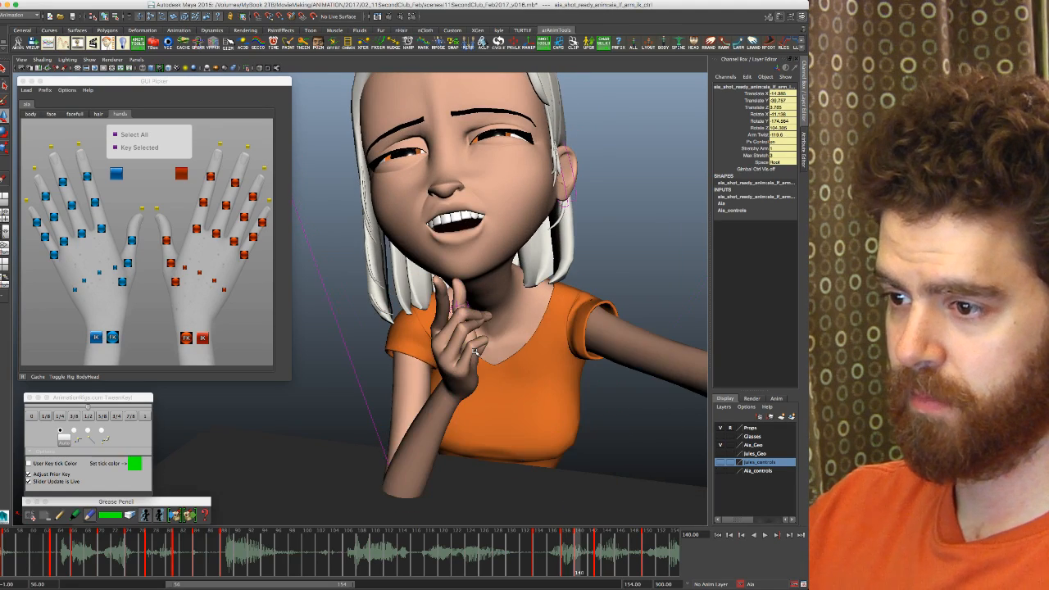
Step: Apply the full 1 tween to the right hand's middle, ring and pinky finger joint controls at frame 140 and compare with frame 143
click(236, 187)
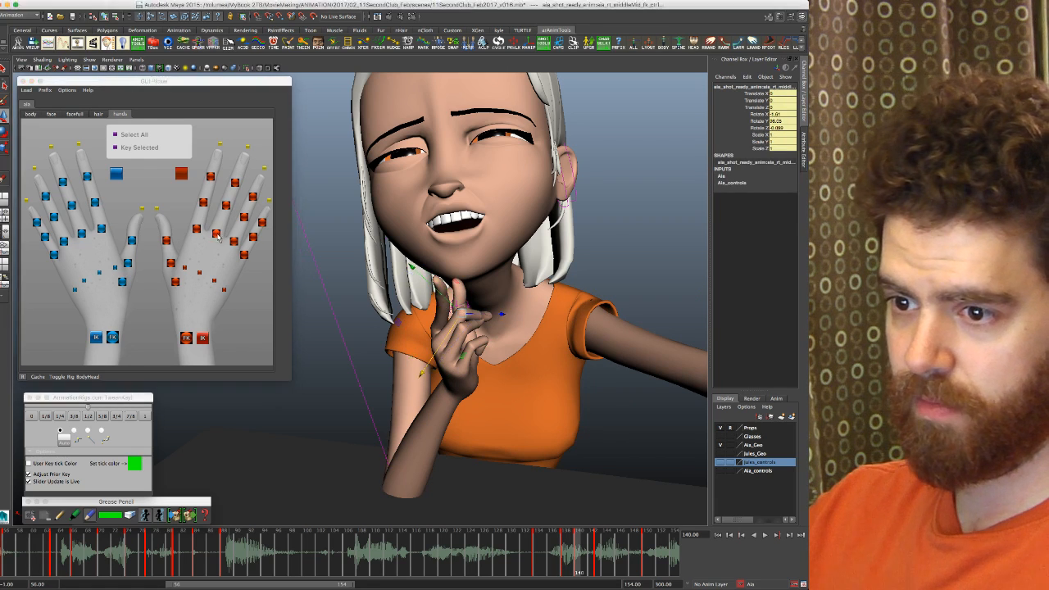
click(263, 223)
click(243, 255)
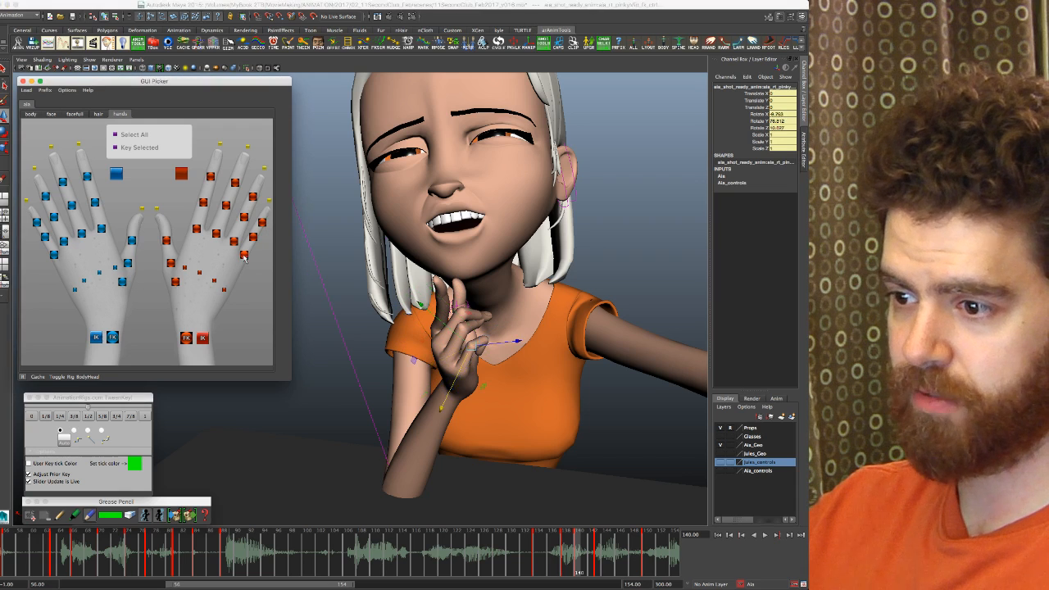
click(118, 417)
click(118, 418)
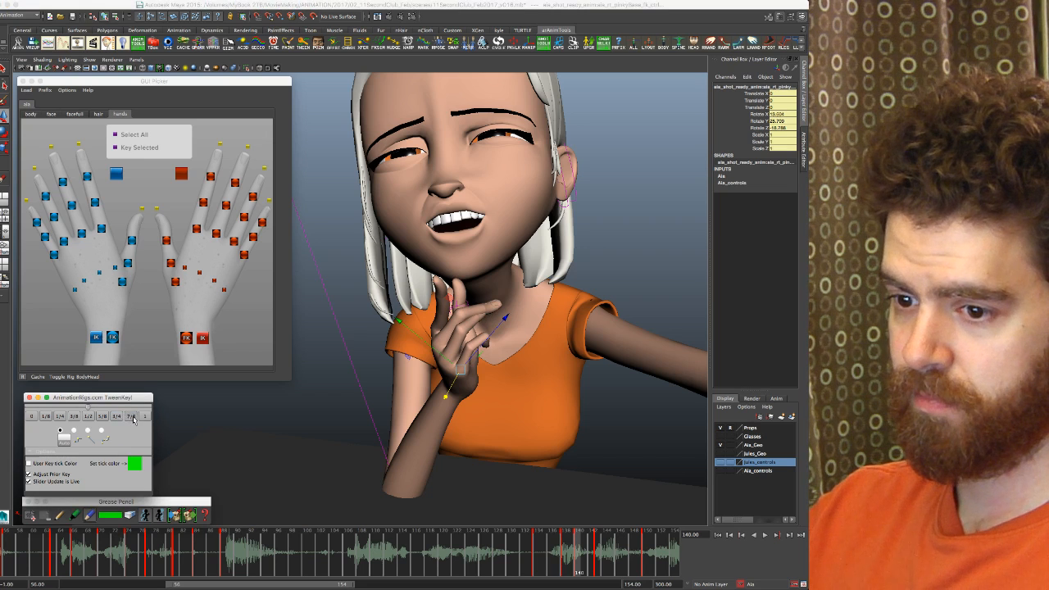
click(146, 418)
click(146, 418)
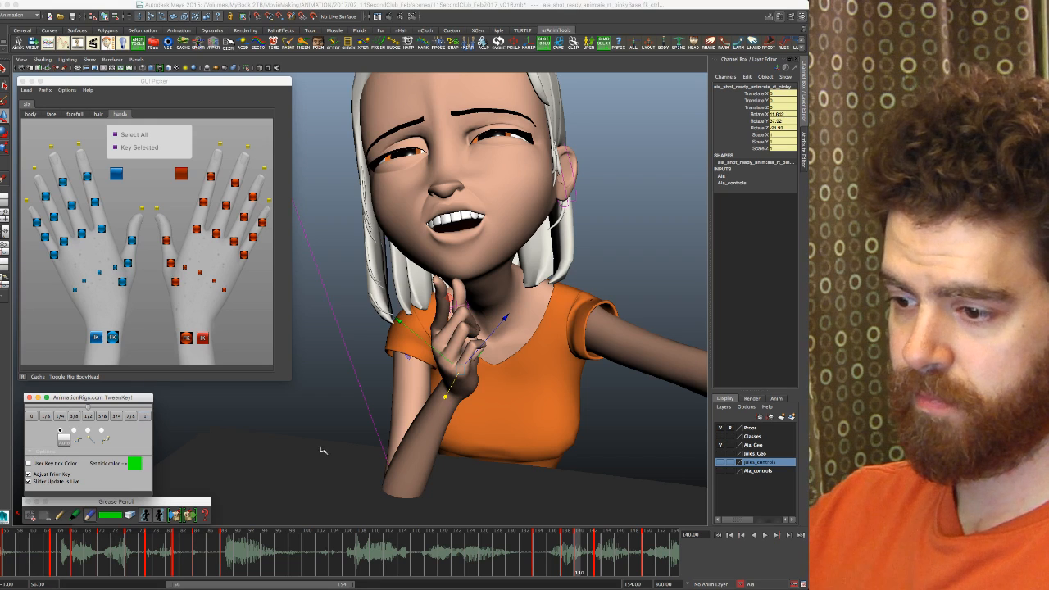
key(period)
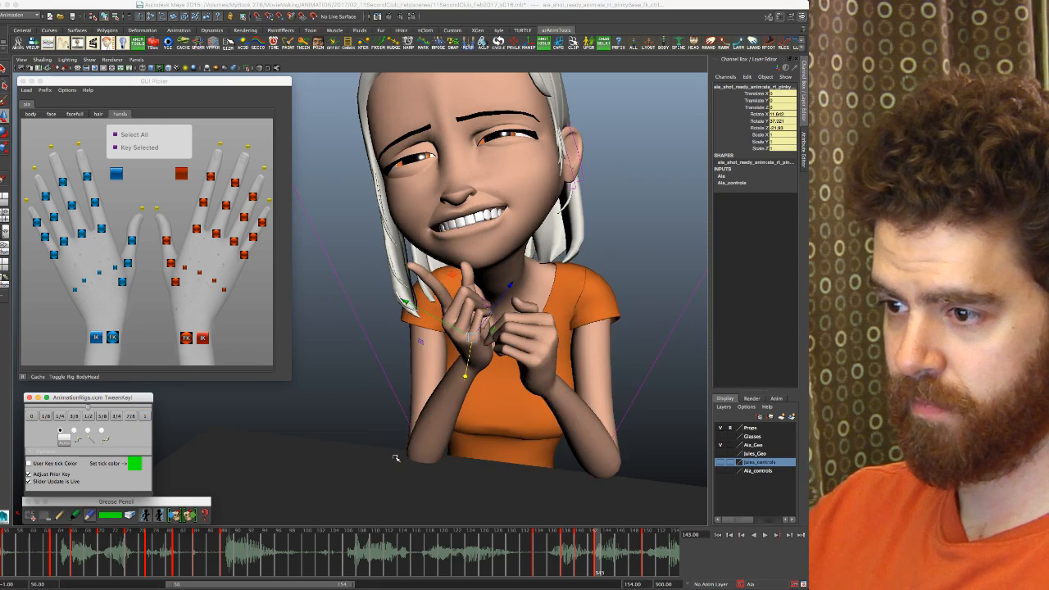
Step: Flip between frames 138, 140 and 143 to compare the right hand's finger poses in the perspective view
key(comma)
key(period)
key(comma)
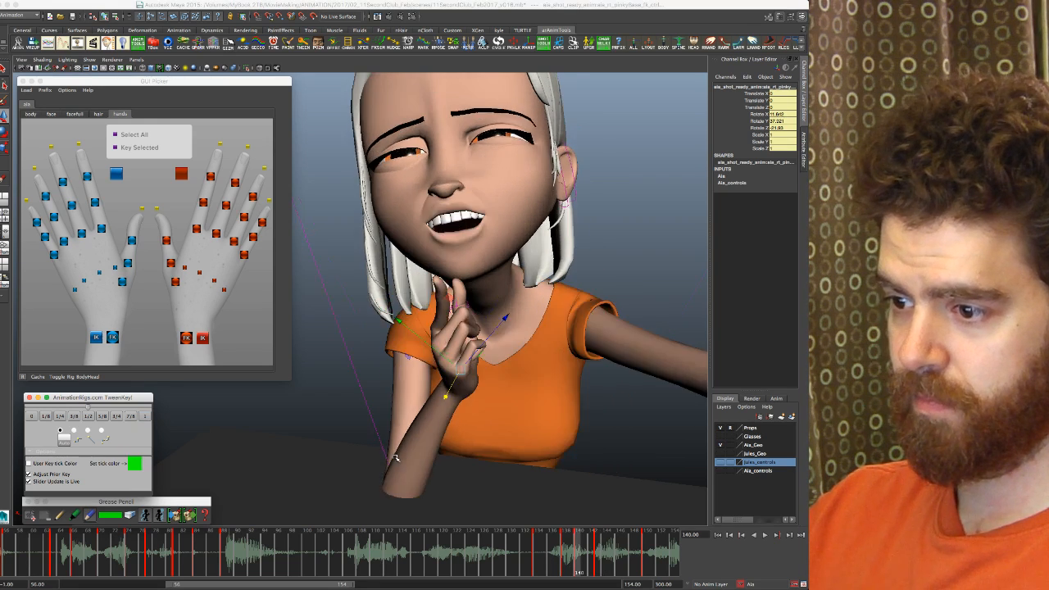
key(comma)
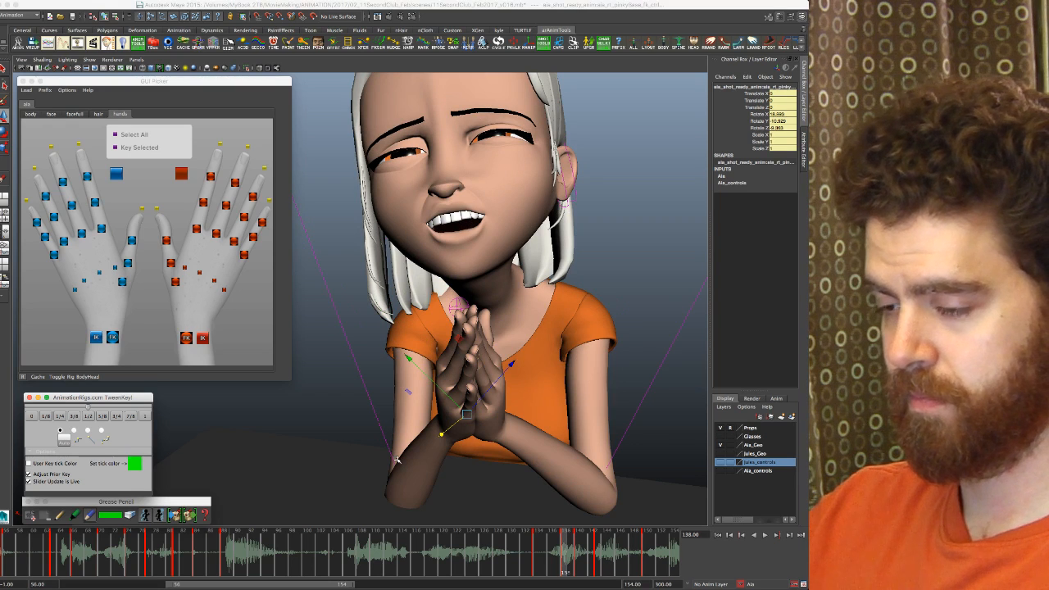
key(period)
key(period)
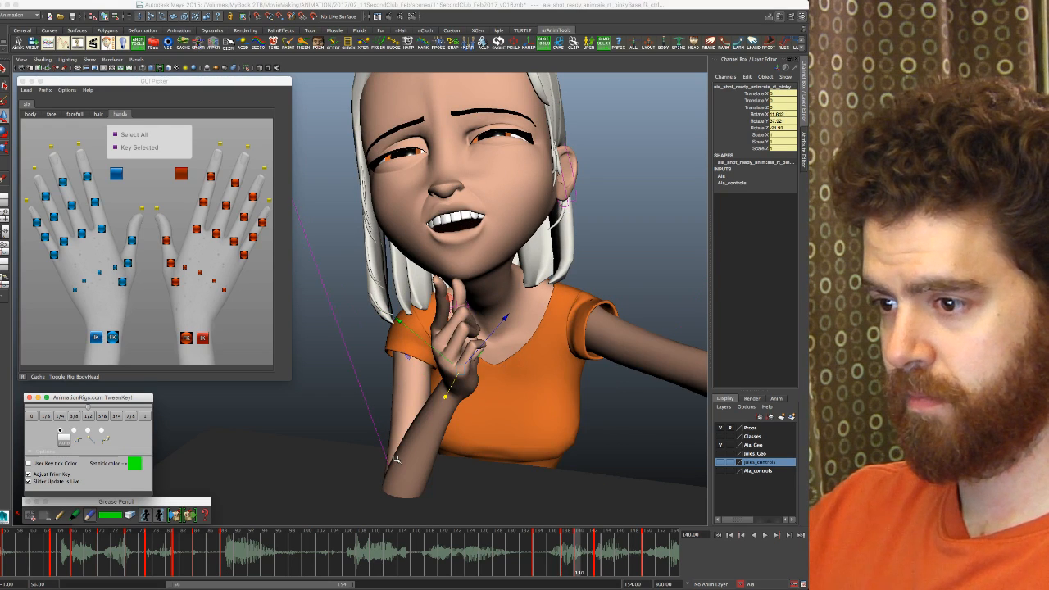
key(period)
key(period)
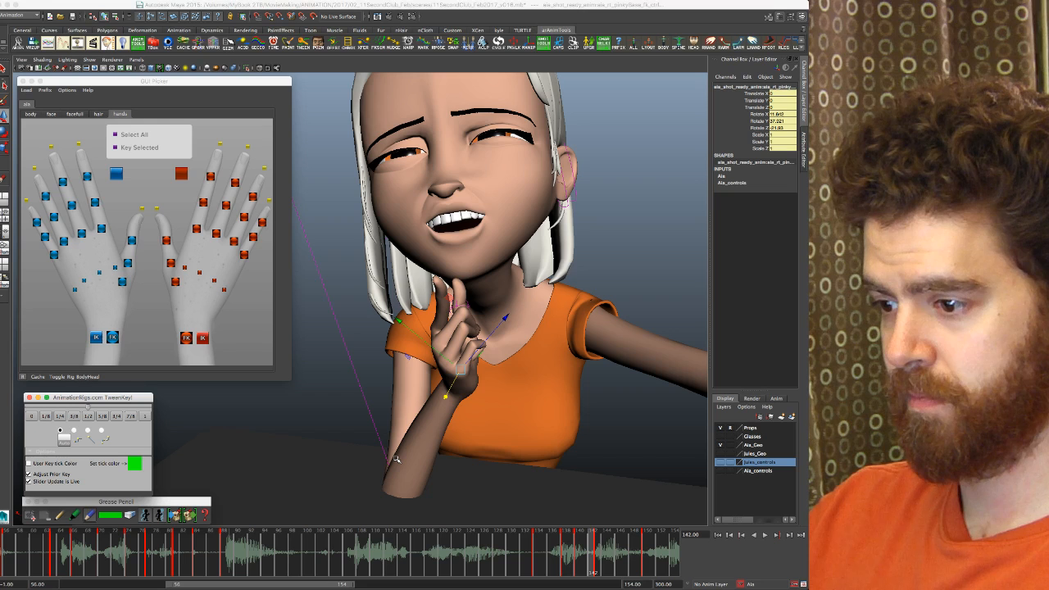
key(period)
key(comma)
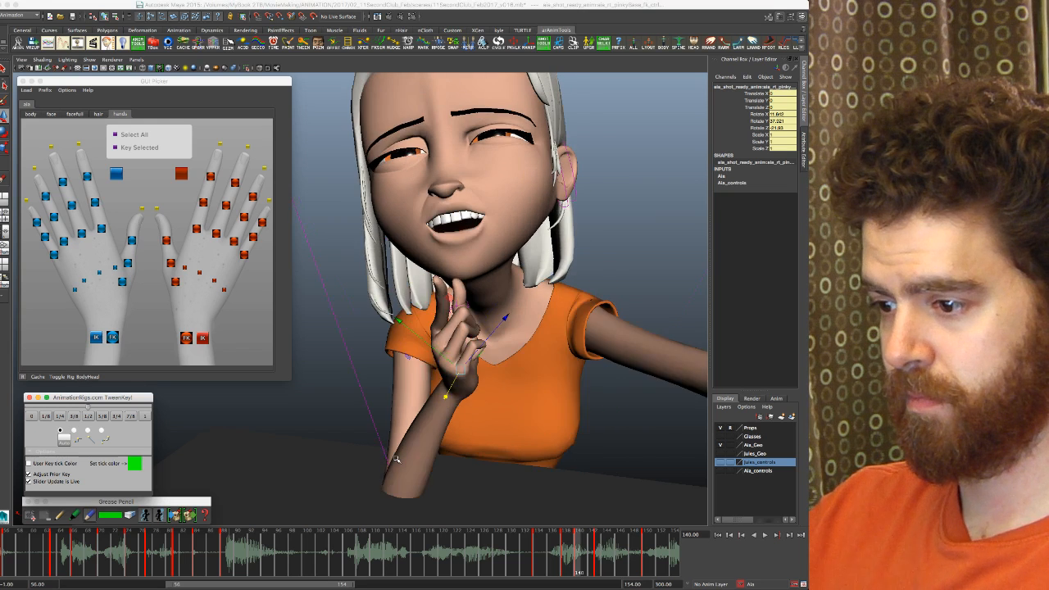
key(comma)
key(period)
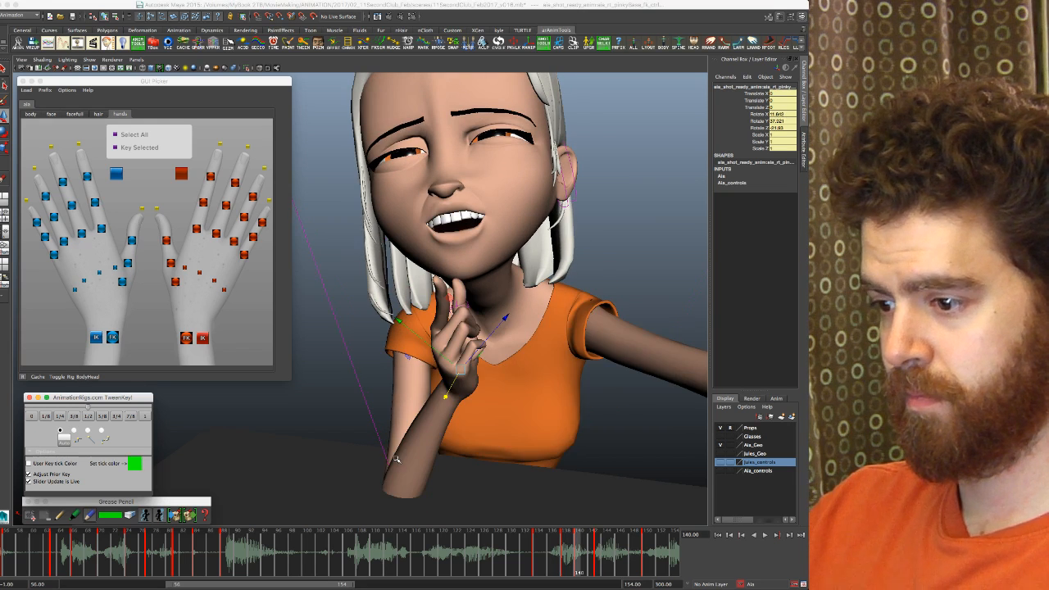
Step: View the right hand from the side, return to the shot camera view and check frame 140 against its neighbouring keys
alt+drag(396, 459, 460, 451)
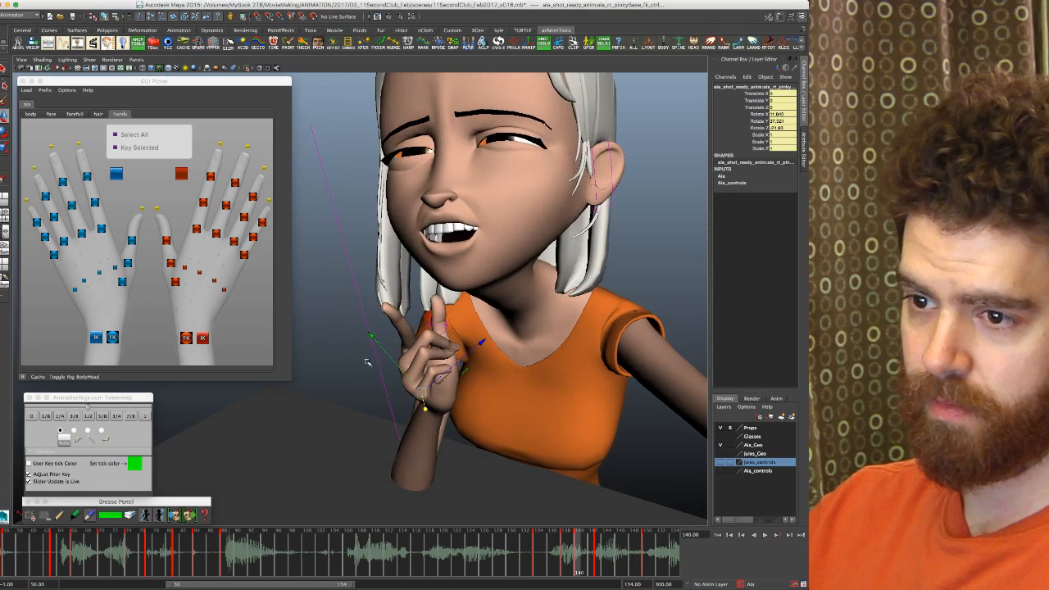
key(space)
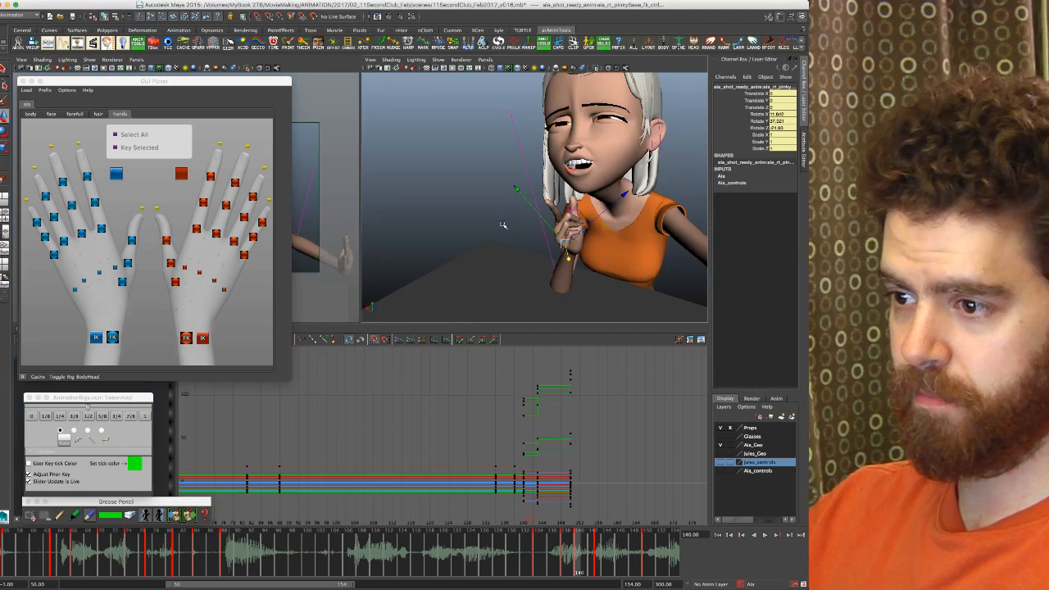
key(space)
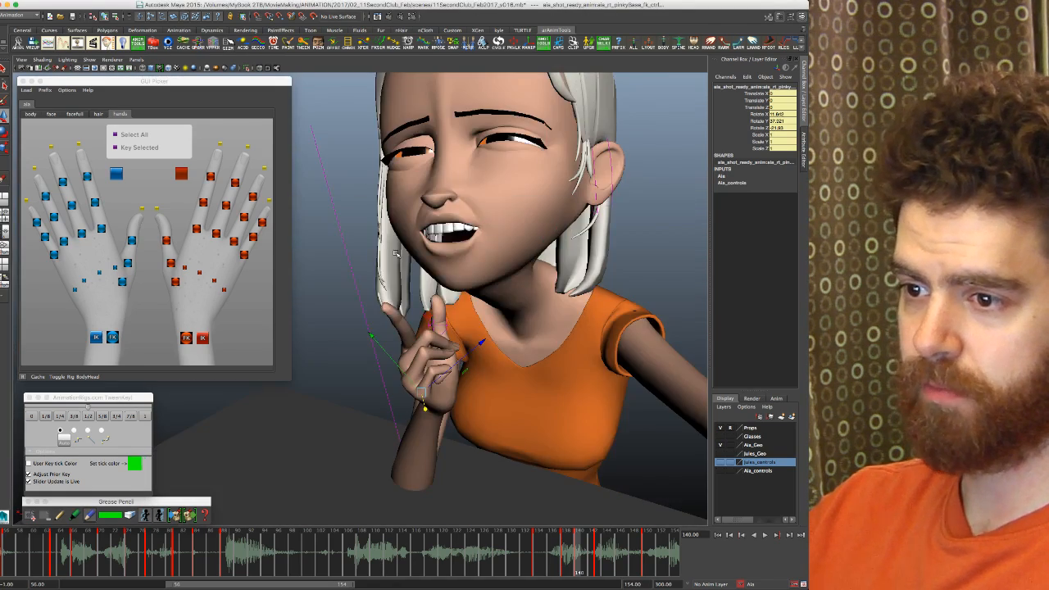
key(space)
key(space)
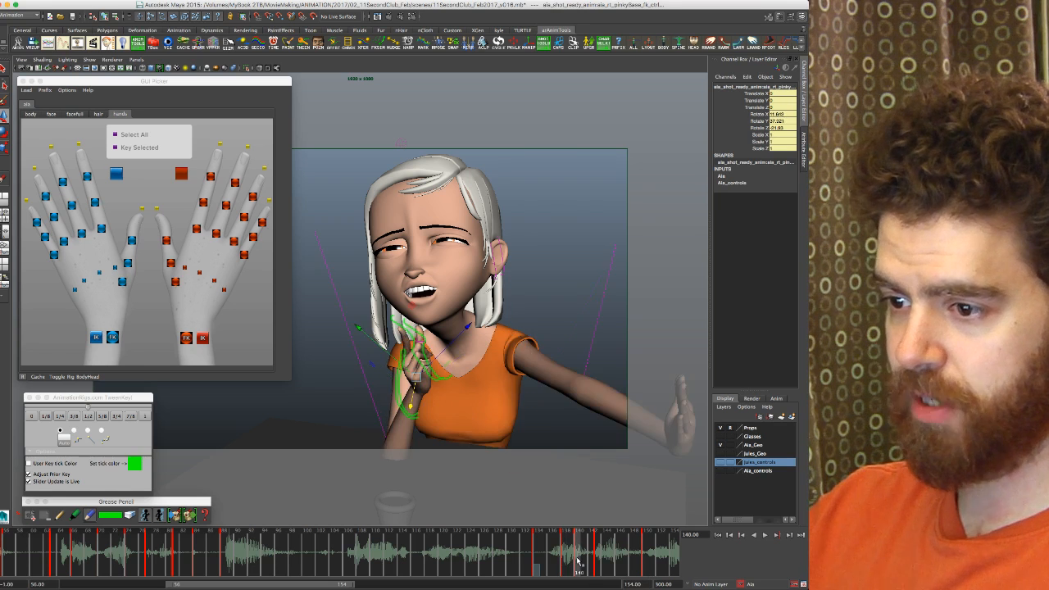
key(period)
key(comma)
key(comma)
key(period)
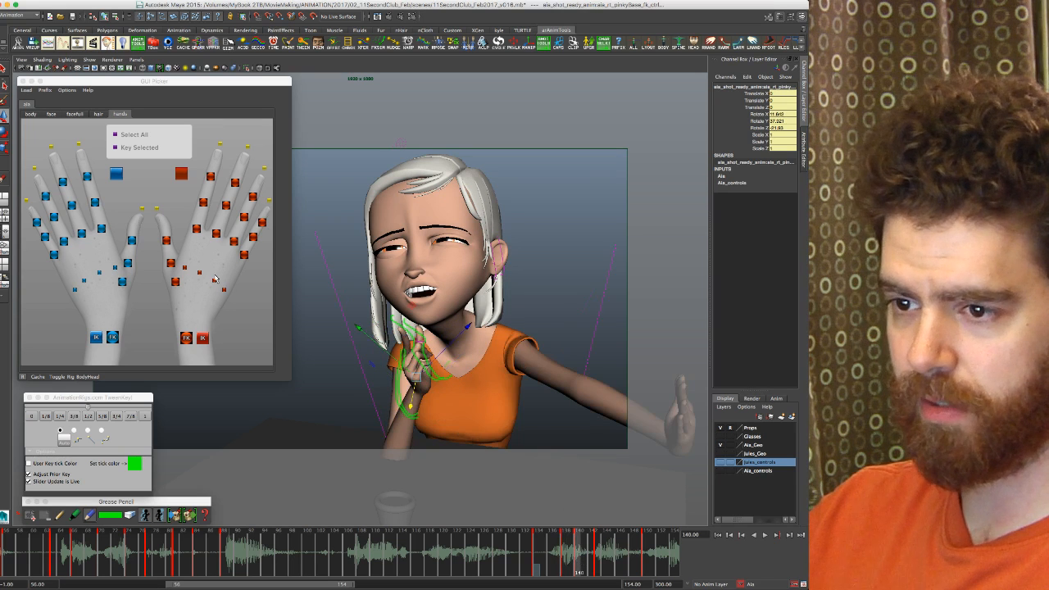
Step: Reposition the right index finger with its base control at frame 140 and compare with the previous key poses
click(220, 146)
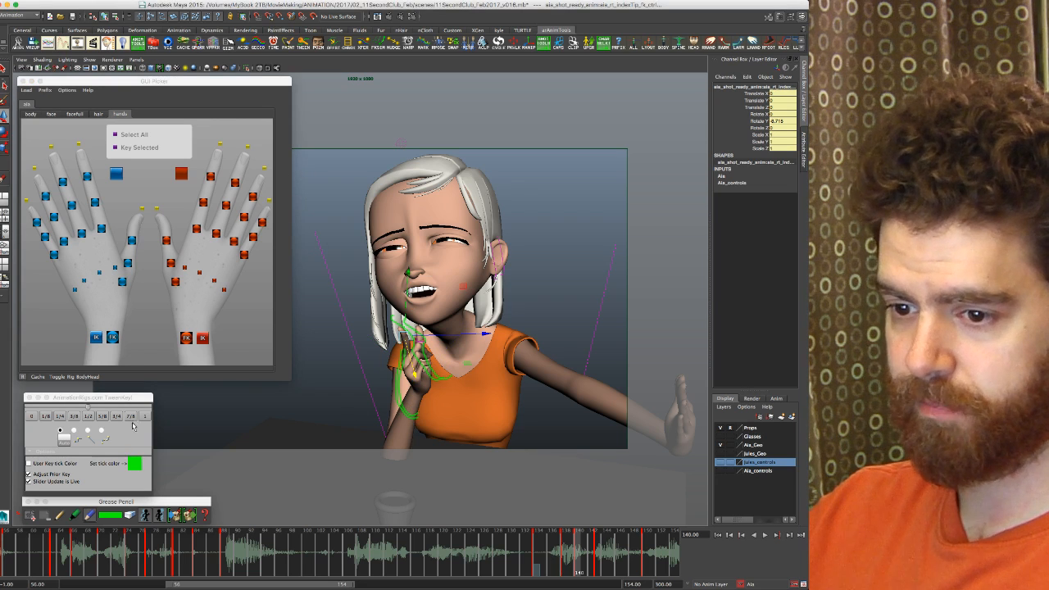
drag(486, 332, 405, 353)
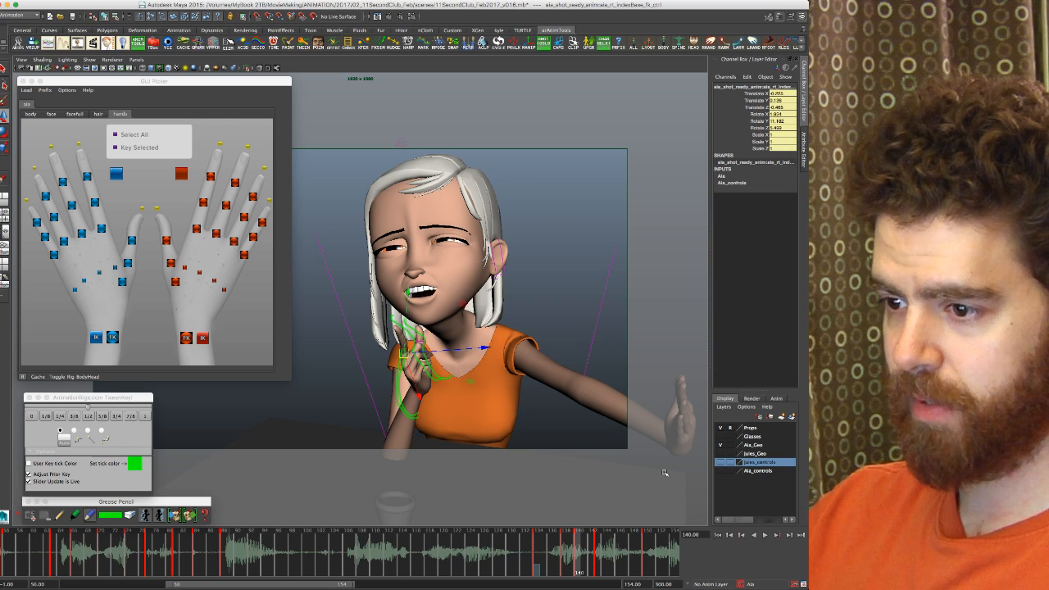
key(comma)
key(comma)
key(period)
key(period)
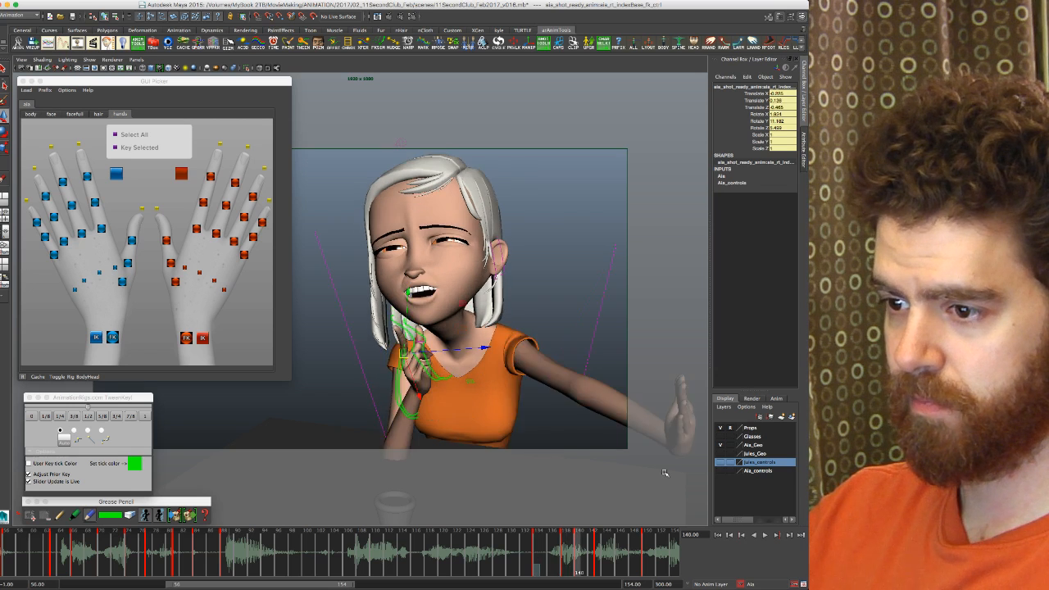
Step: Examine how the adjusted right index finger moves through the key poses on either side of frame 140
key(period)
key(period)
key(comma)
key(comma)
key(period)
key(comma)
key(period)
key(comma)
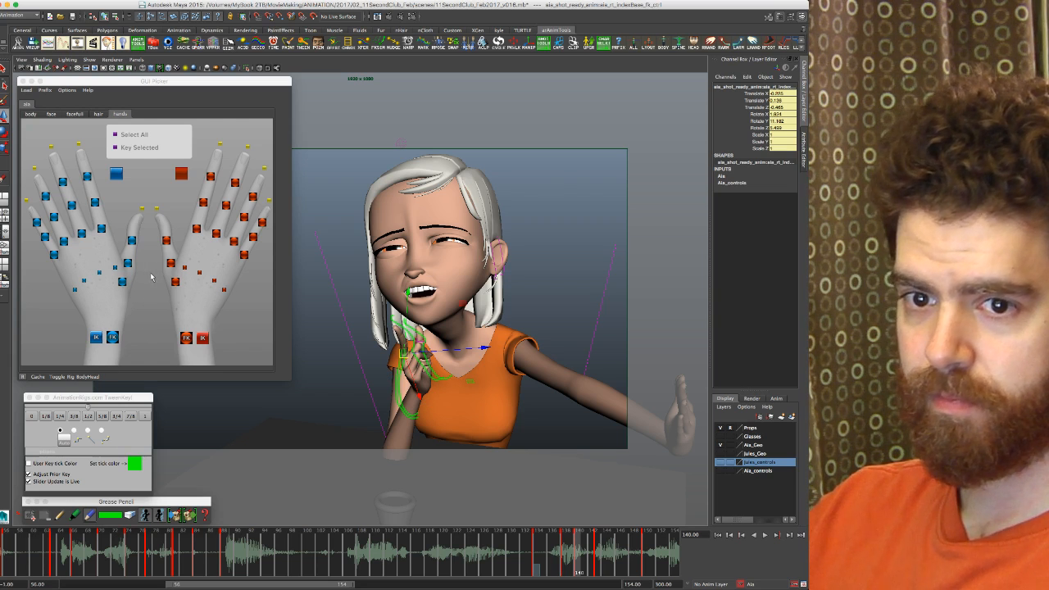
Step: Set the Grease Pencil brush colour to red and sketch guide strokes over the right index finger and hand at frame 140
click(99, 398)
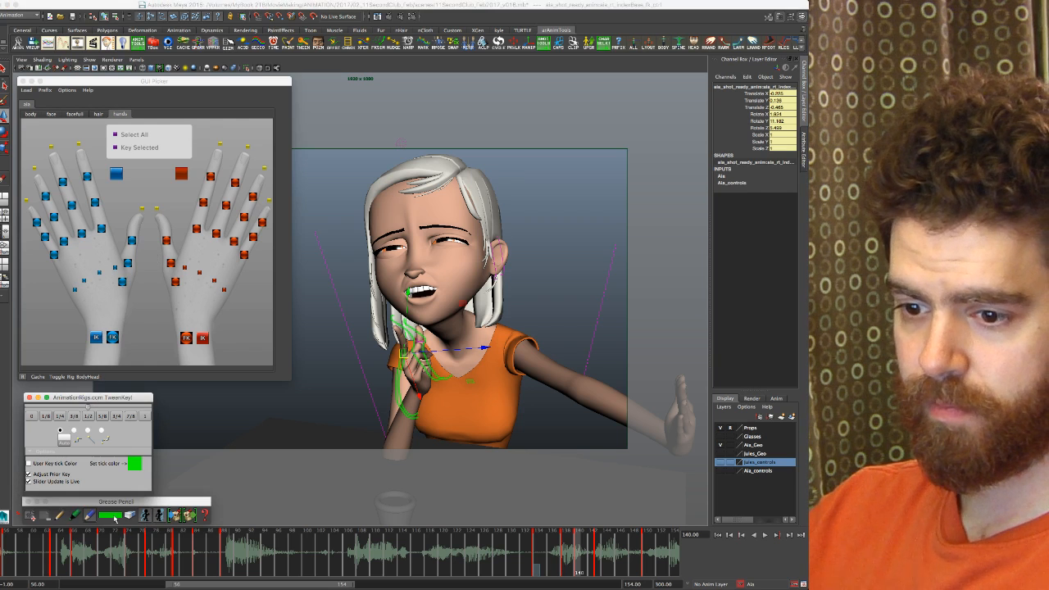
click(115, 518)
click(80, 493)
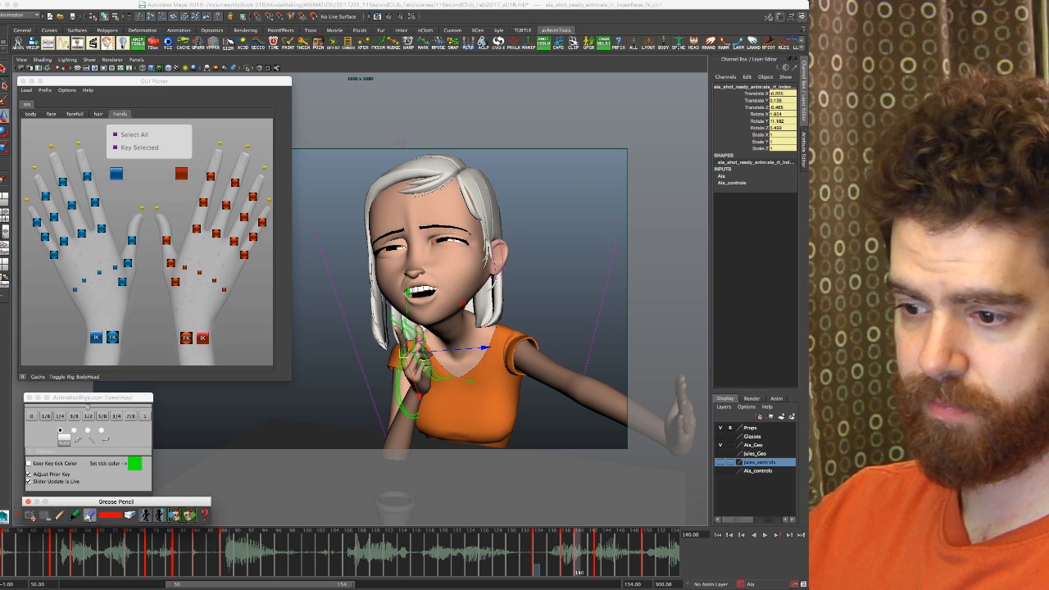
click(88, 516)
key(comma)
key(comma)
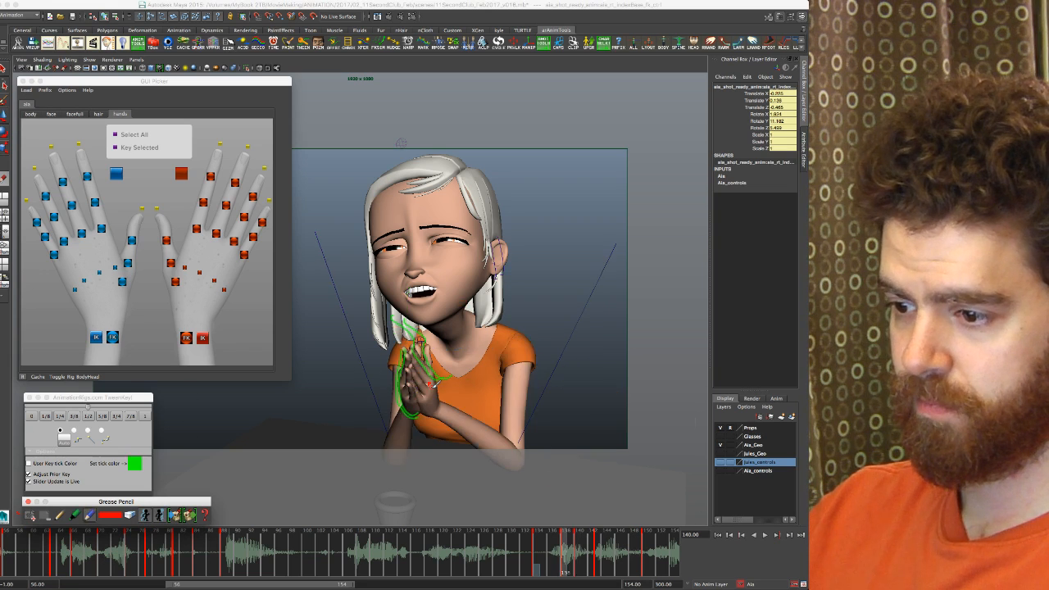
key(period)
key(period)
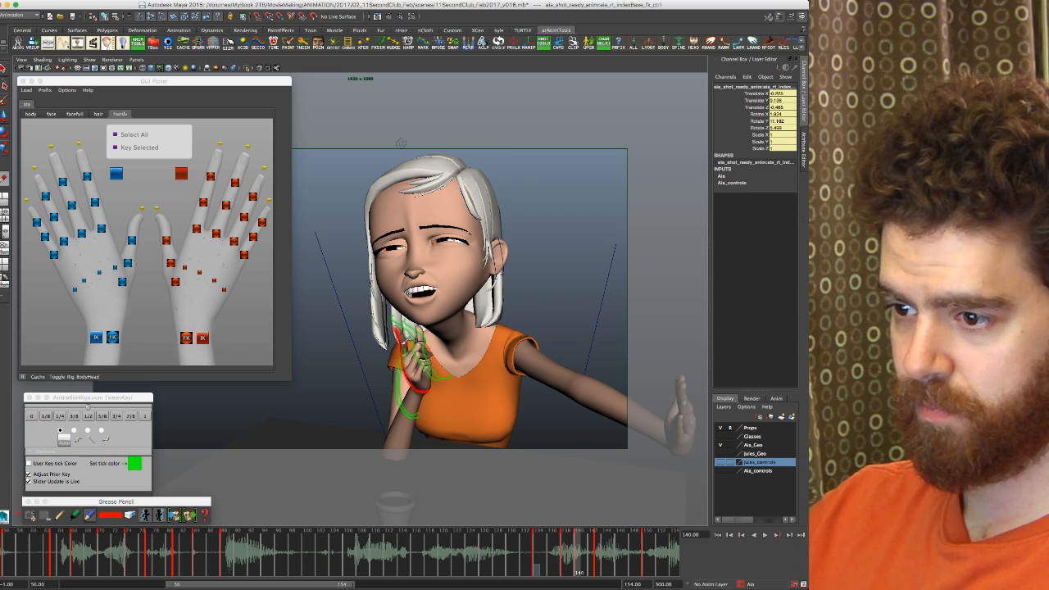
Step: Compare the red guide strokes with the hand poses on the keys from frame 138 through frame 150
key(comma)
key(comma)
key(period)
key(period)
key(period)
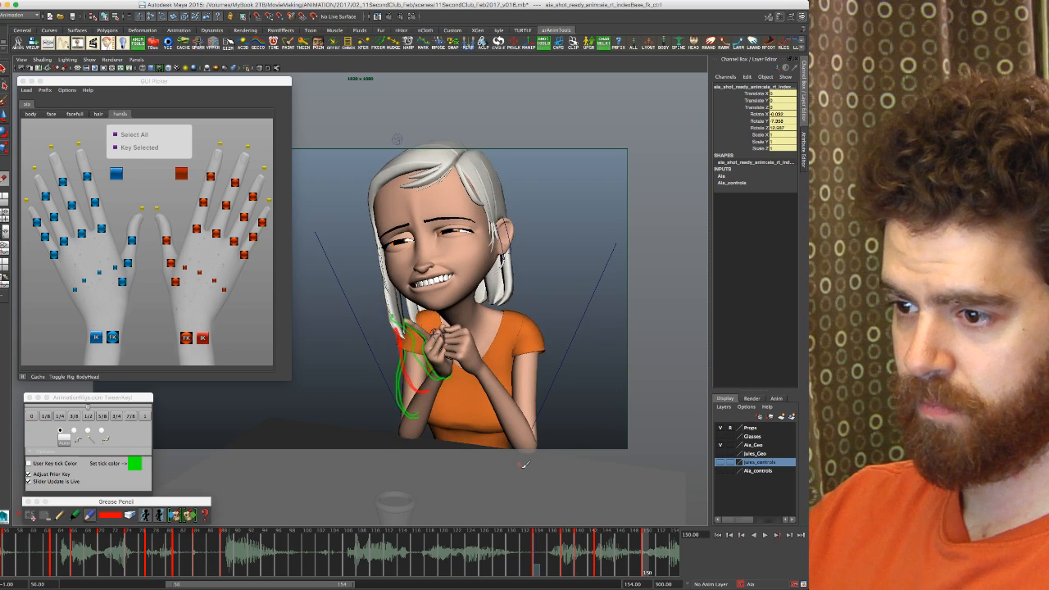
key(comma)
key(comma)
key(comma)
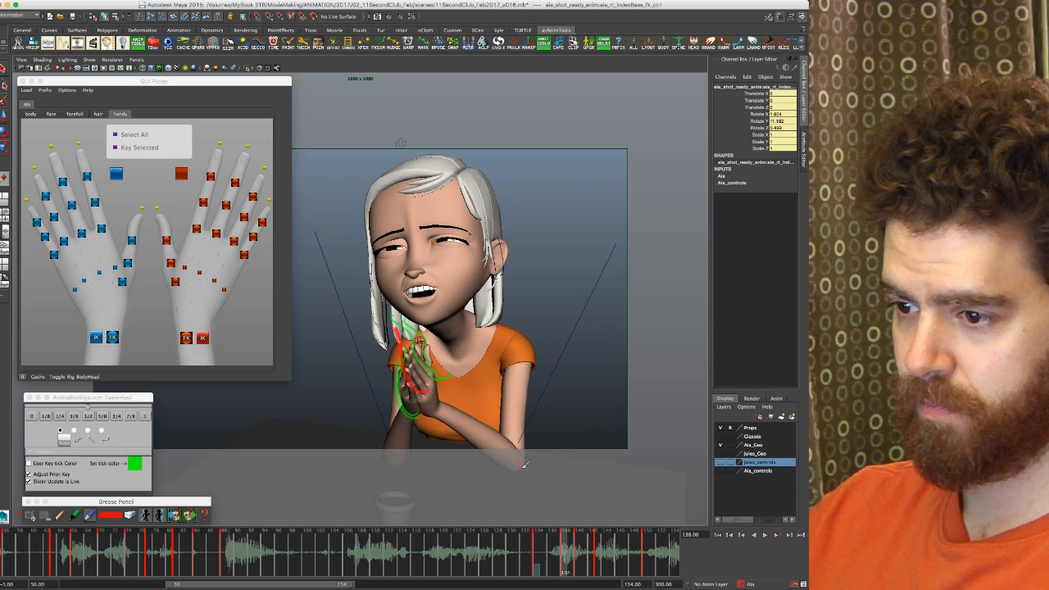
key(period)
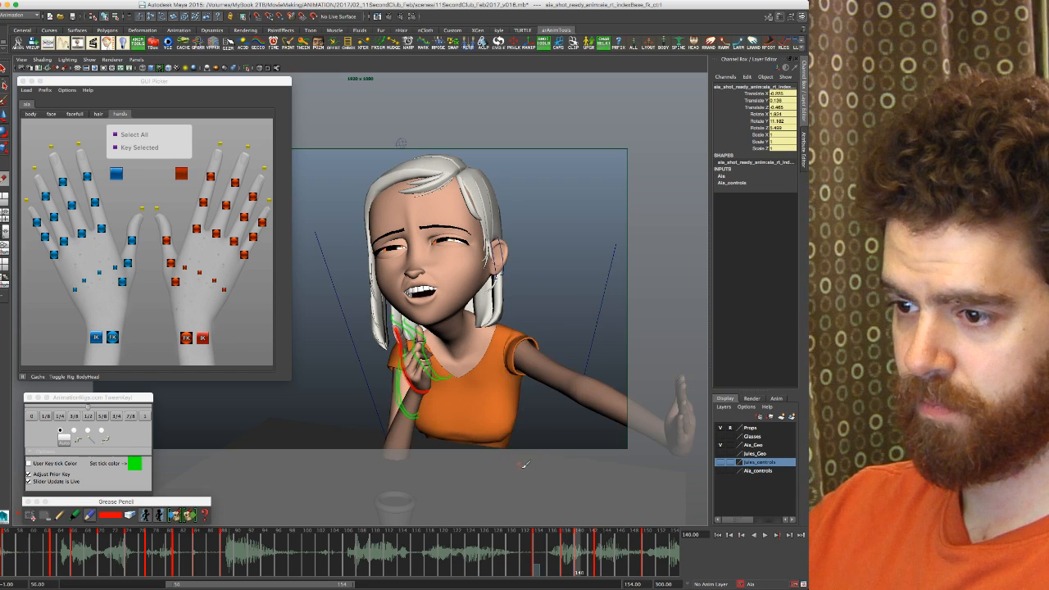
Step: Move the right arm IK control slightly down and toward the chest at frame 140, and rotate the hand a little
click(167, 240)
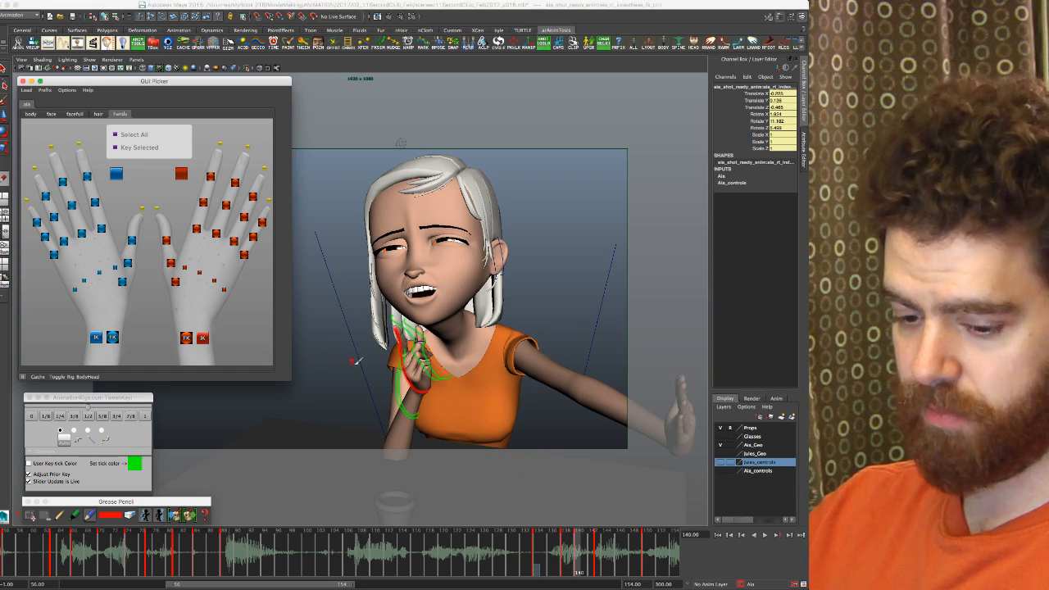
click(422, 384)
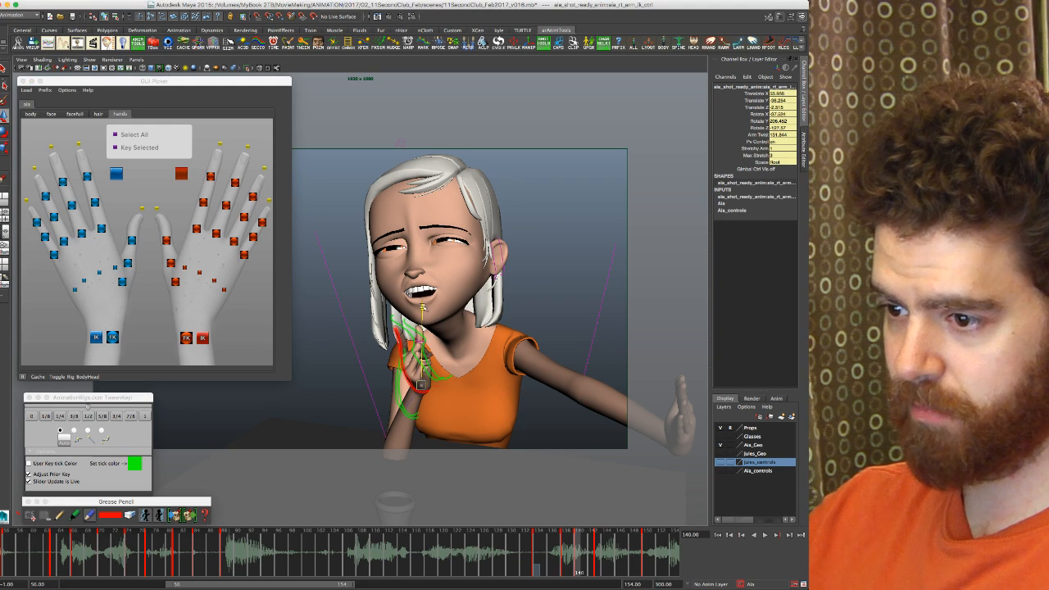
key(w)
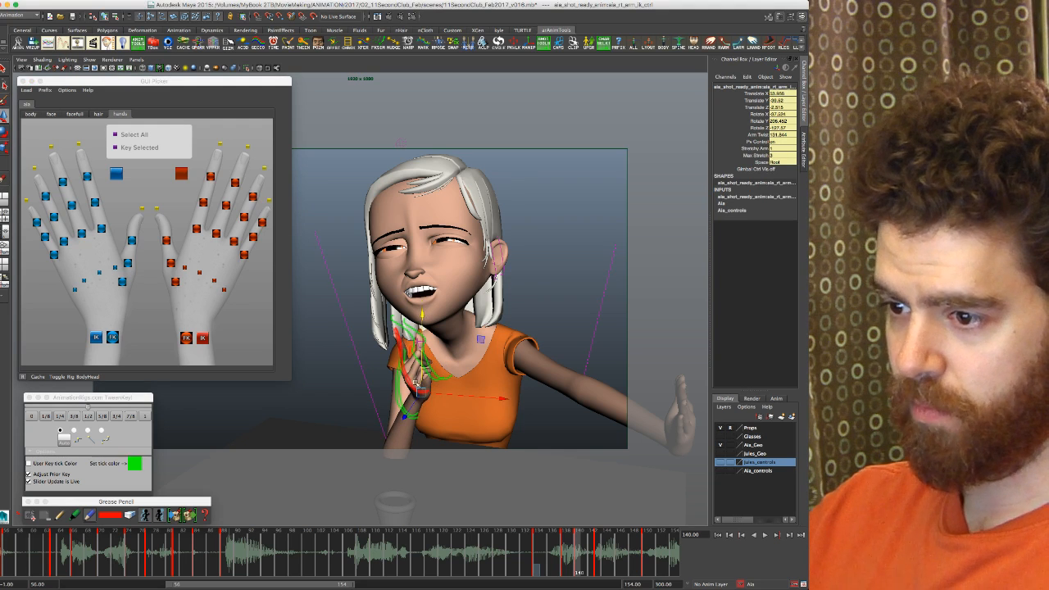
drag(447, 395, 454, 394)
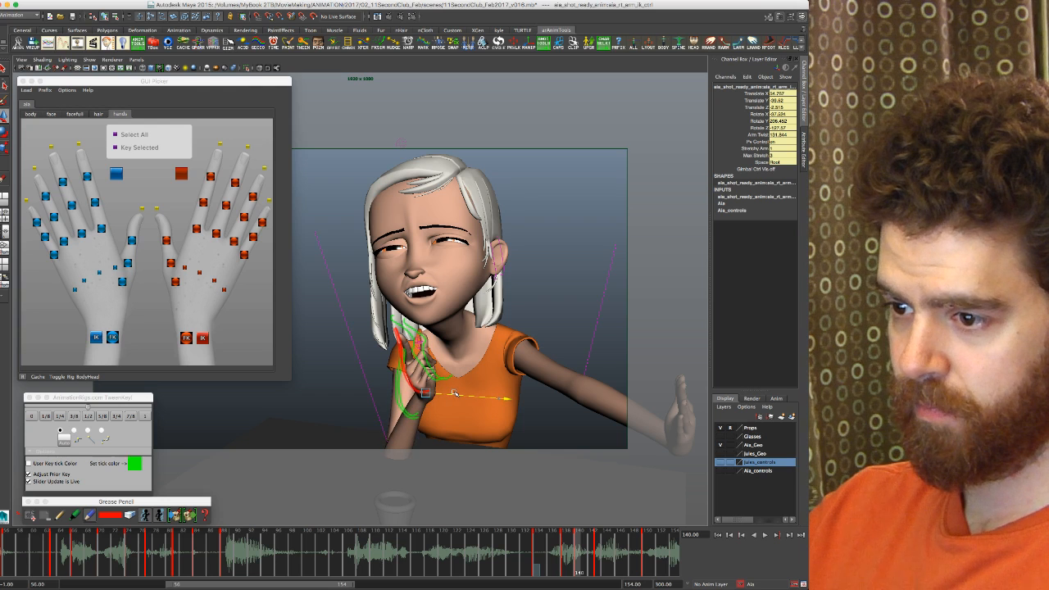
key(e)
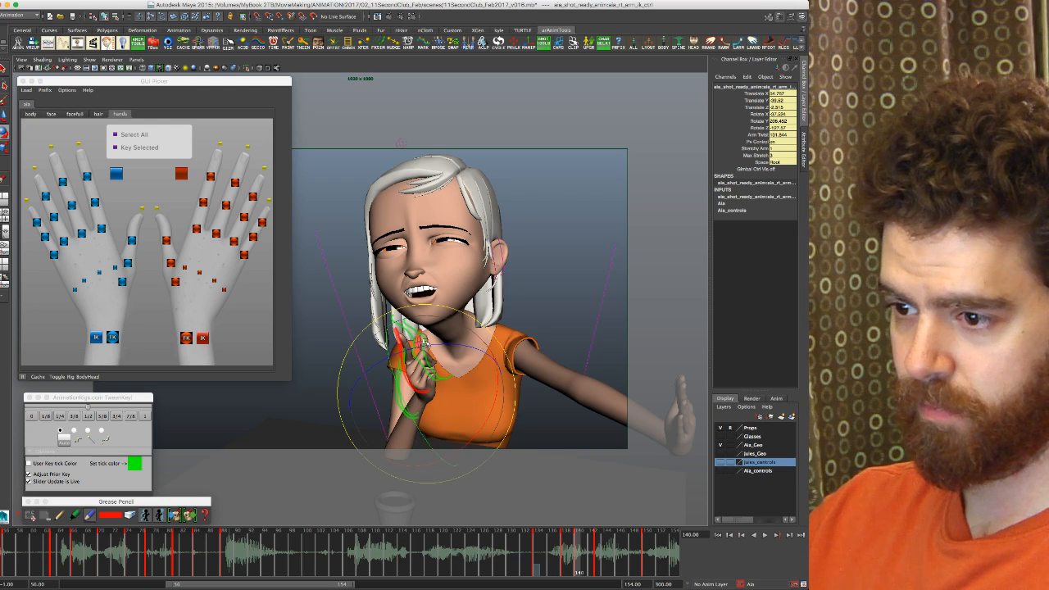
drag(423, 337, 422, 338)
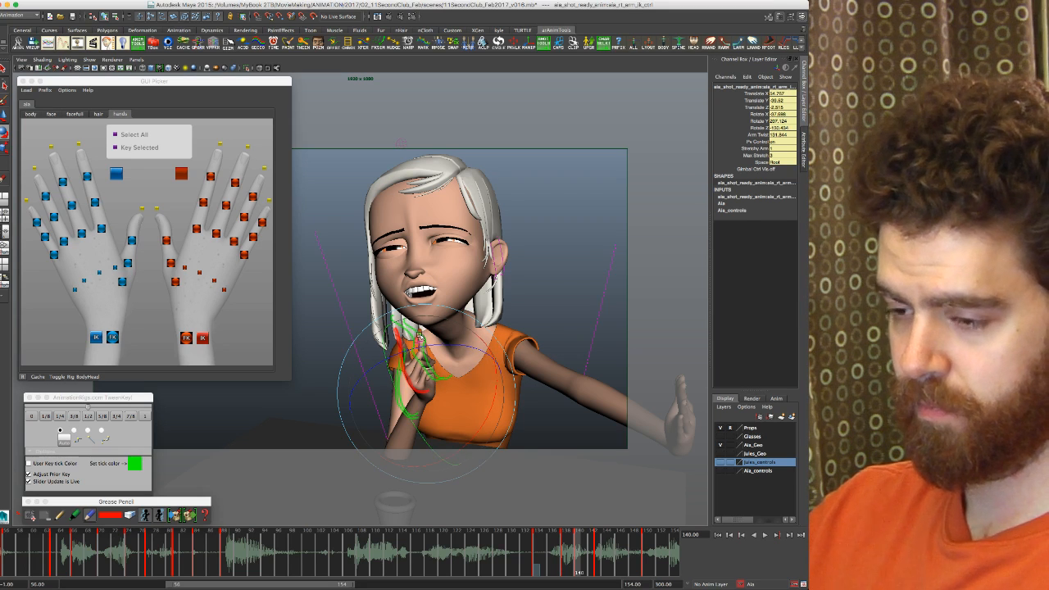
Step: Flip repeatedly through the keys around frame 140 to evaluate the right hand's adjusted placement and rotation
key(comma)
key(comma)
key(comma)
key(period)
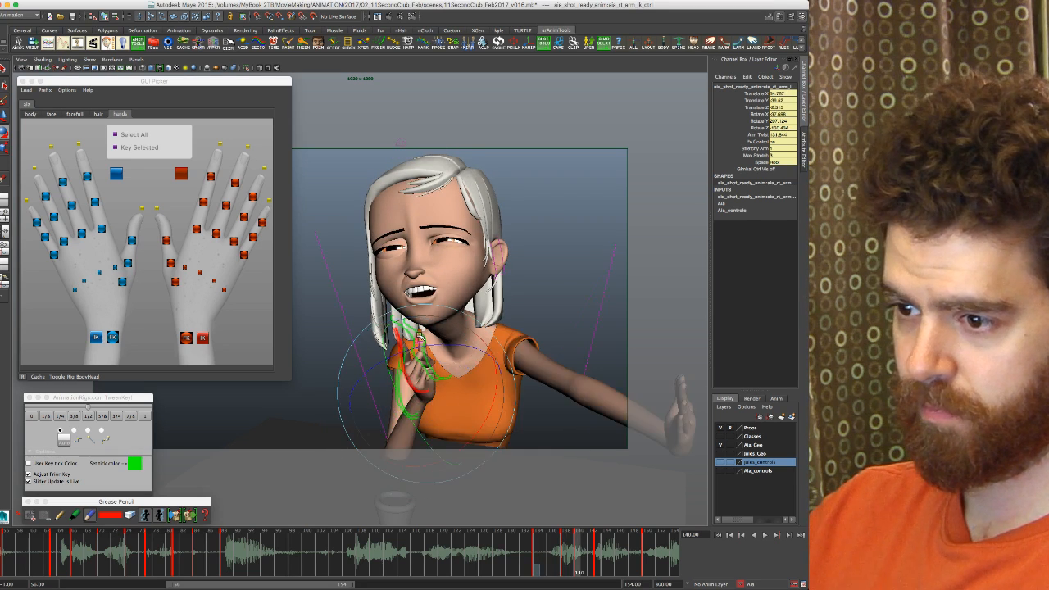
key(comma)
key(period)
key(period)
key(period)
key(comma)
key(comma)
key(period)
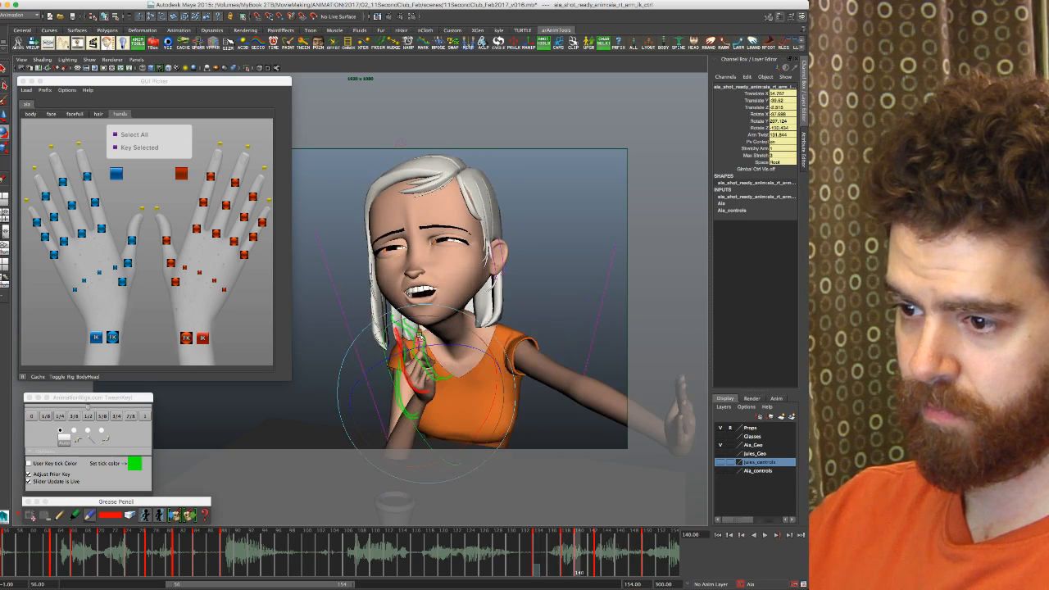
key(period)
key(comma)
key(comma)
key(period)
key(comma)
key(comma)
key(period)
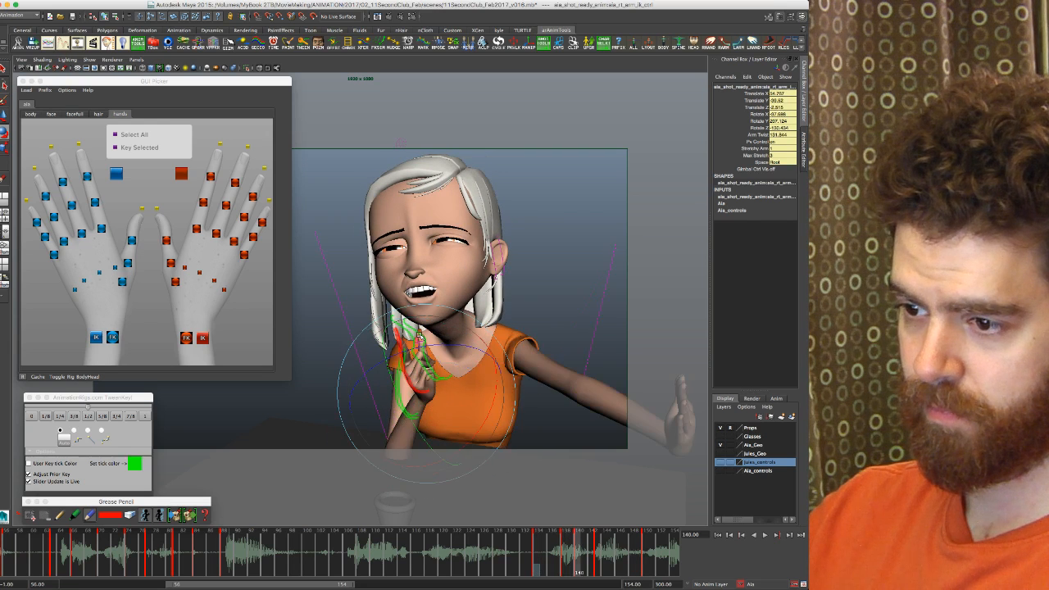
Step: Delete the Grease Pencil sketch at frame 134 and add a new blank Grease Pencil frame there
click(575, 564)
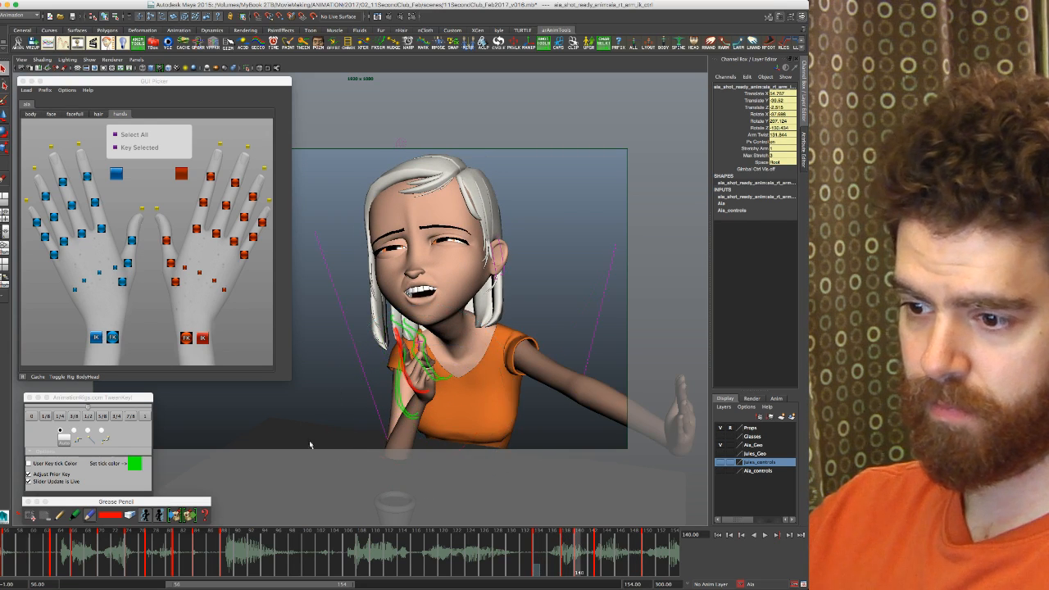
click(538, 563)
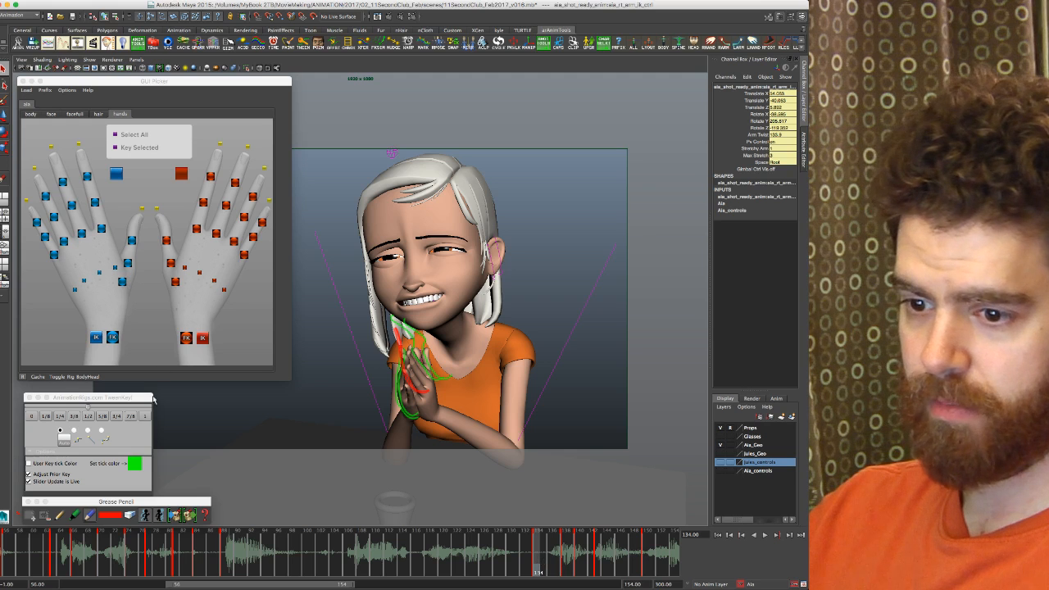
click(46, 517)
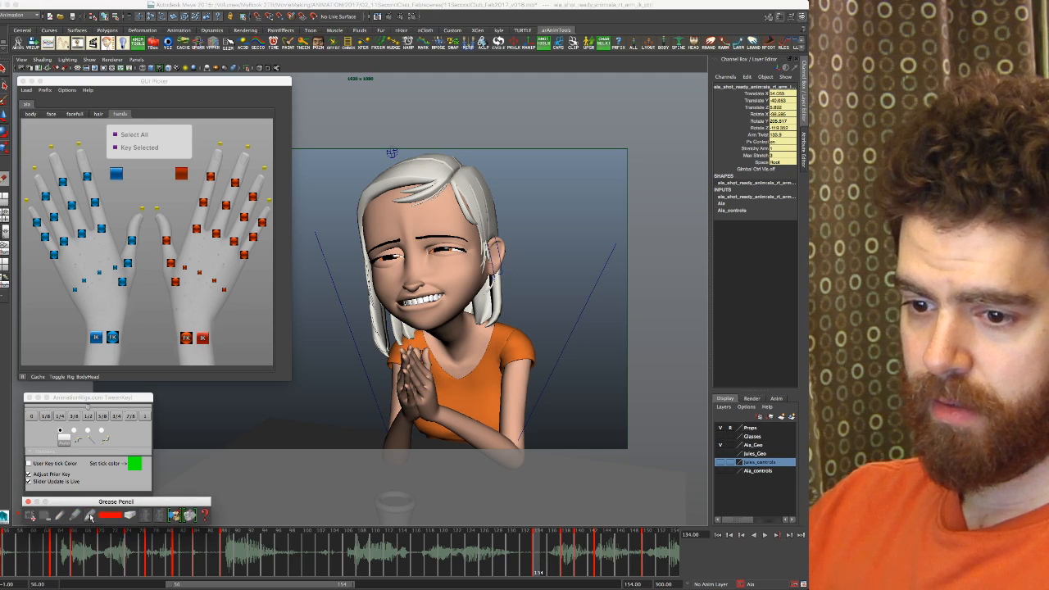
click(33, 517)
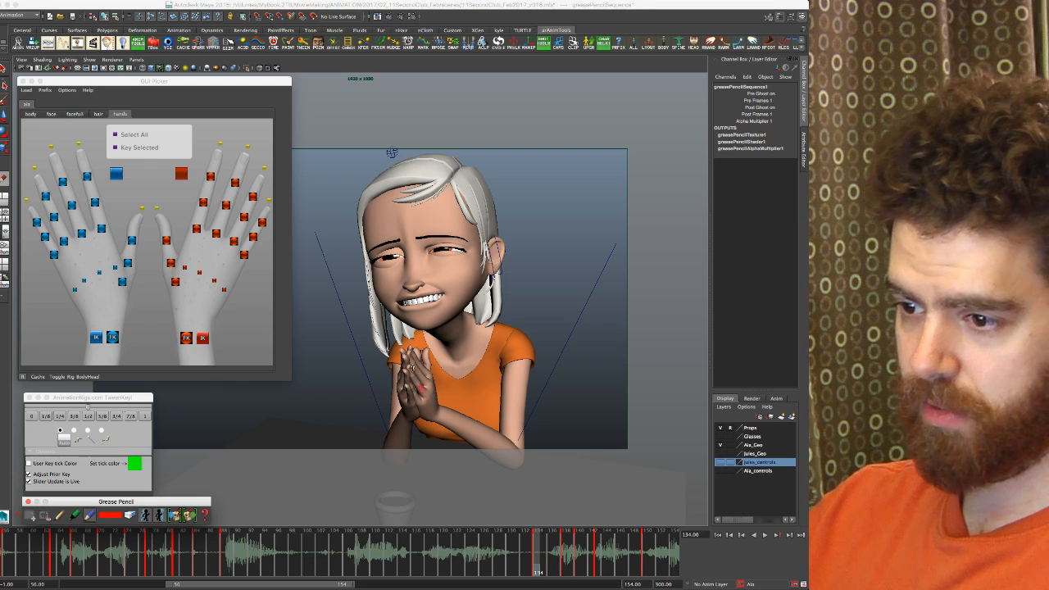
Step: Mark the right hand's fingertip with red Grease Pencil dots on the keys at frames 134, 138, 140, 143 and 150
click(402, 346)
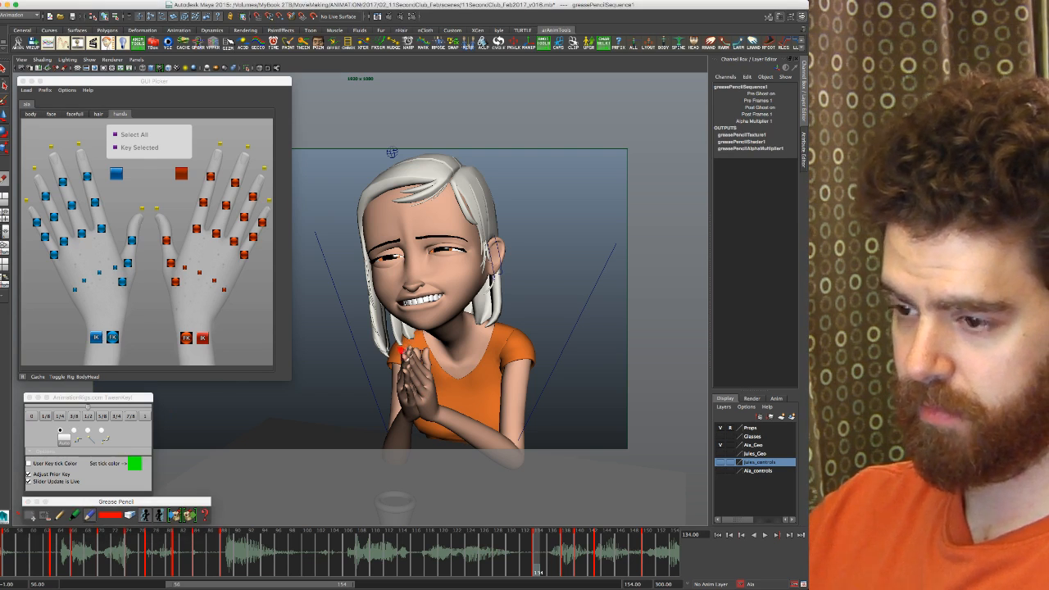
key(period)
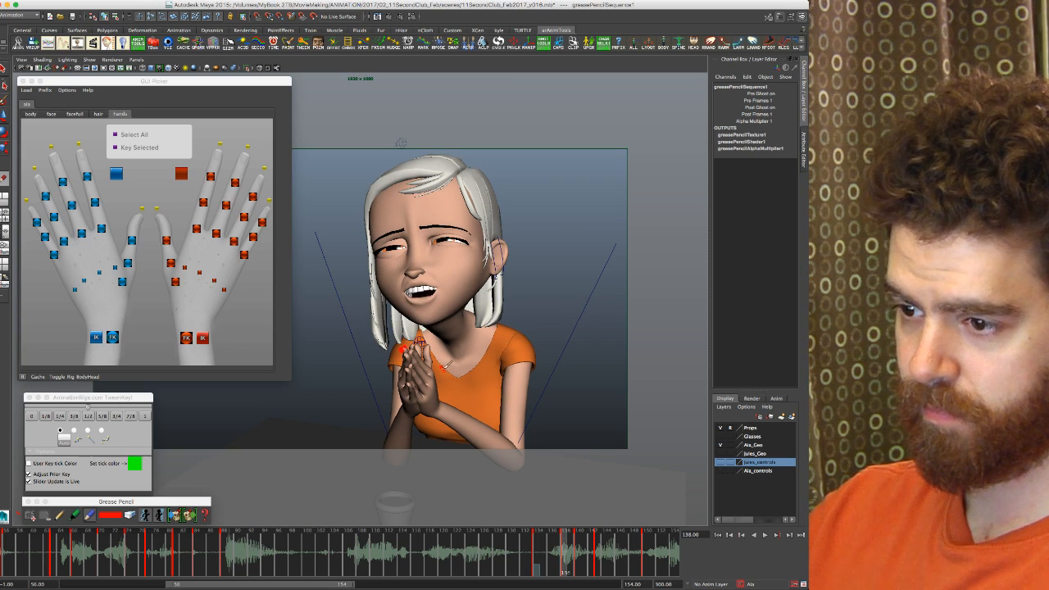
key(period)
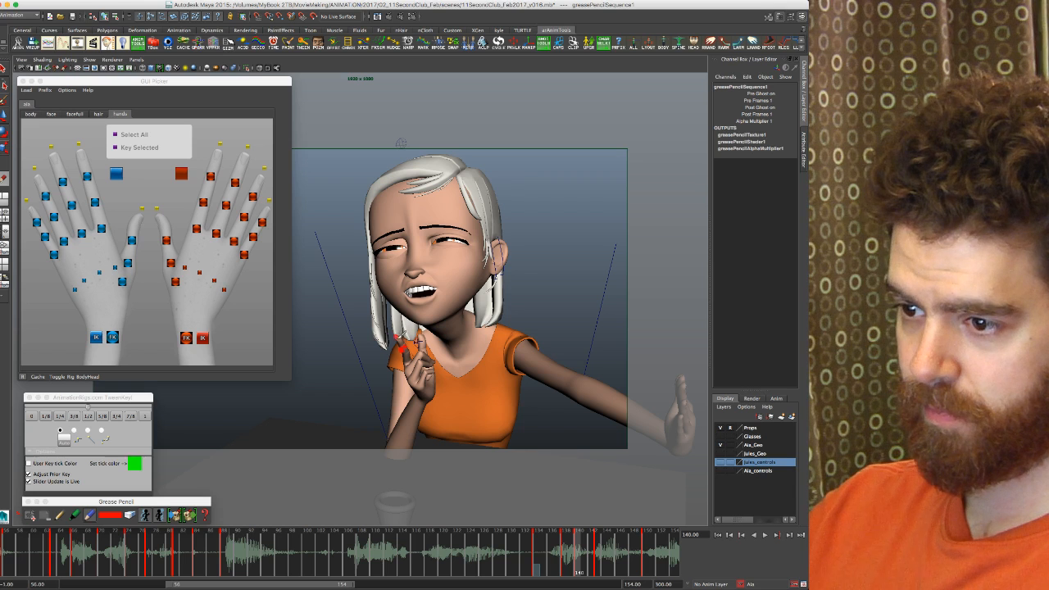
key(.)
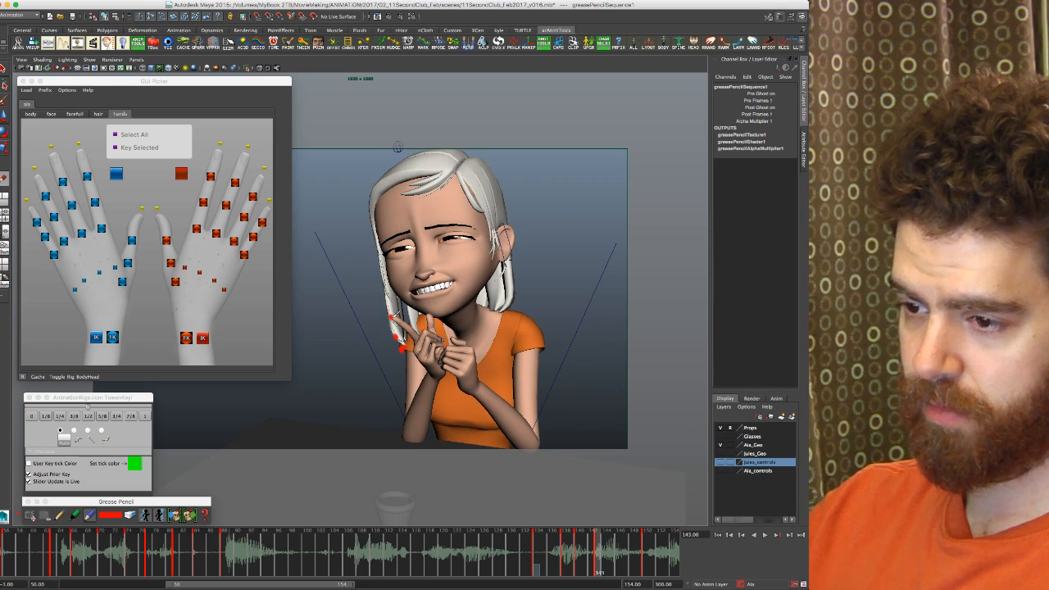
key(.)
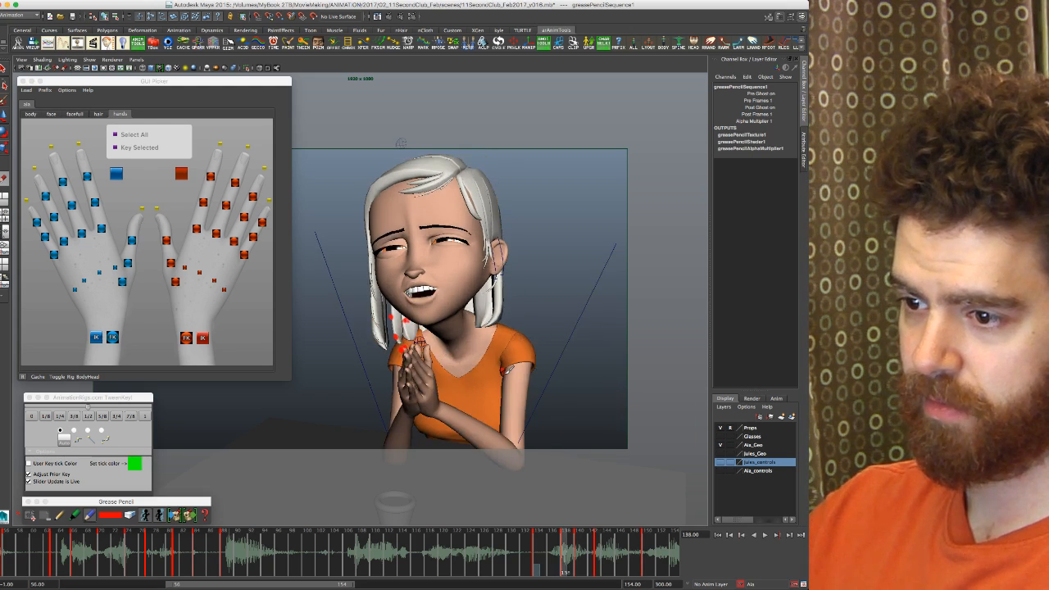
key(.)
key(.)
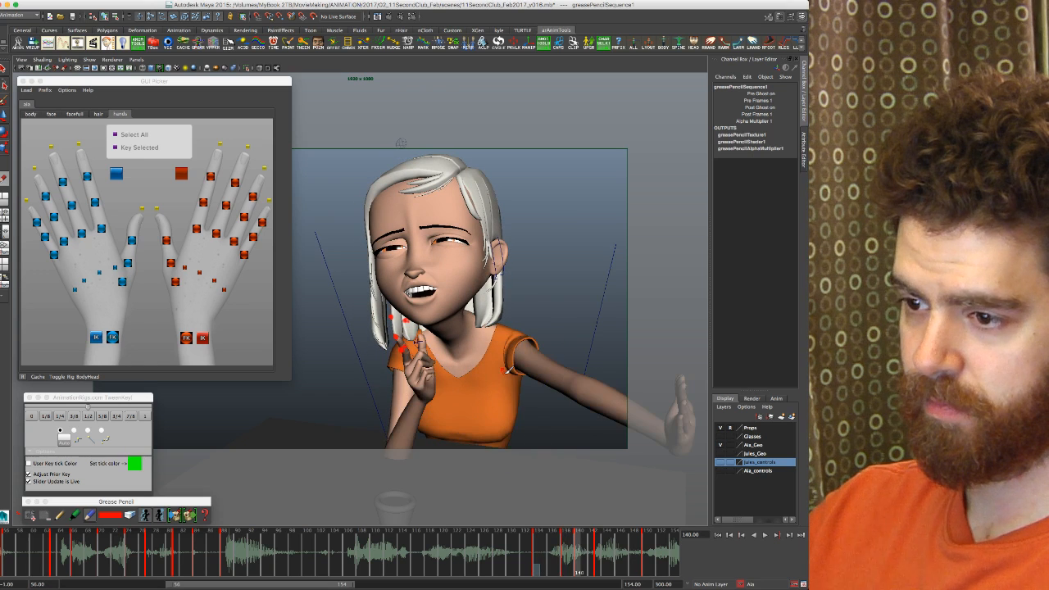
key(.)
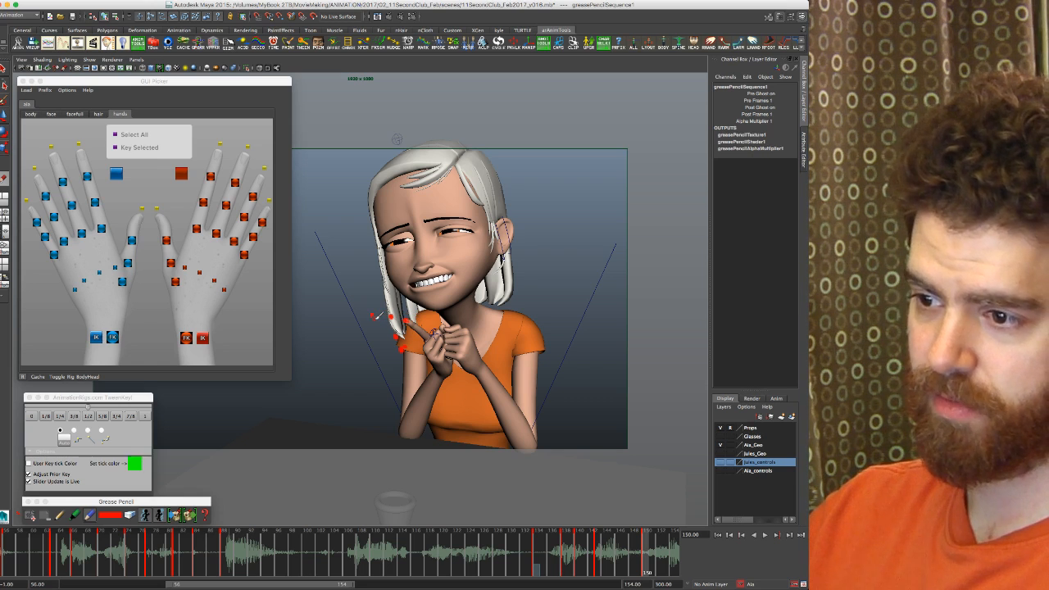
Step: Show the Jules_Geo layer briefly to view the foreground character in the shot, and hide it again
click(719, 455)
click(721, 454)
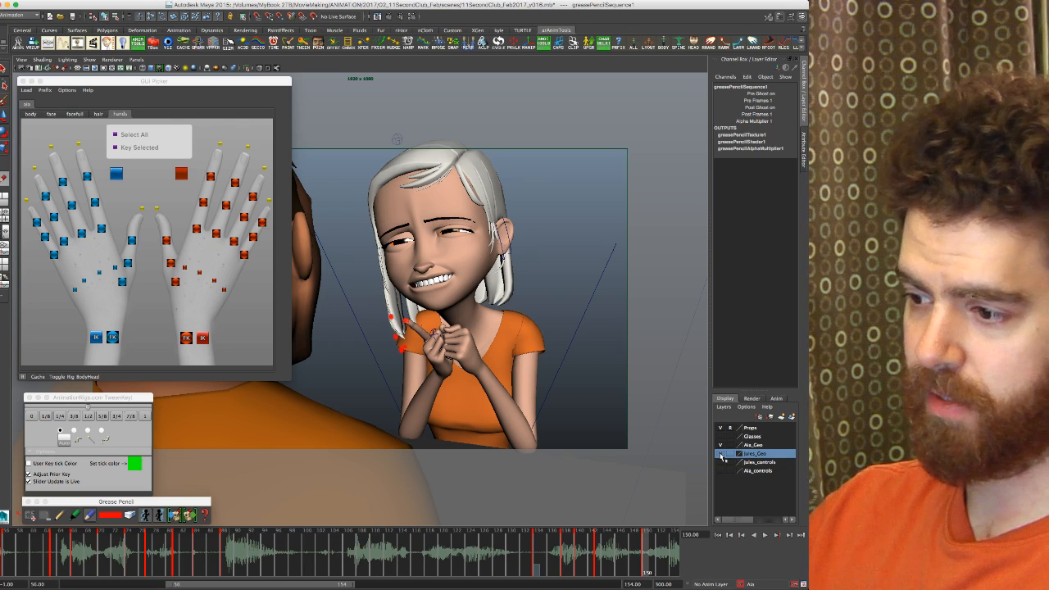
click(721, 455)
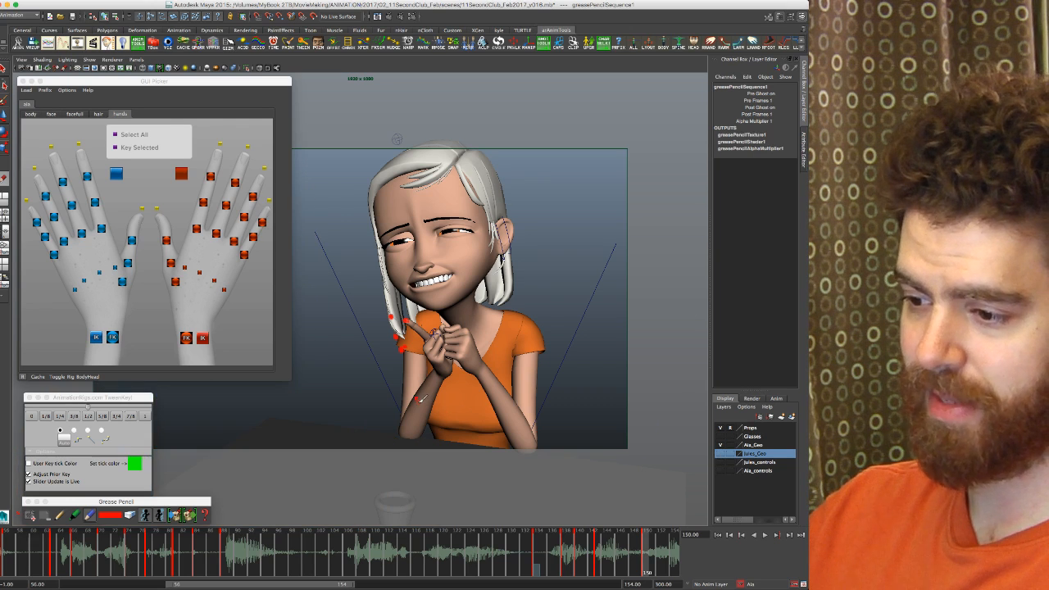
Step: Flip back through the keys between frames 150 and 134 to examine the fingertip's path along the red dots
key(comma)
key(comma)
key(period)
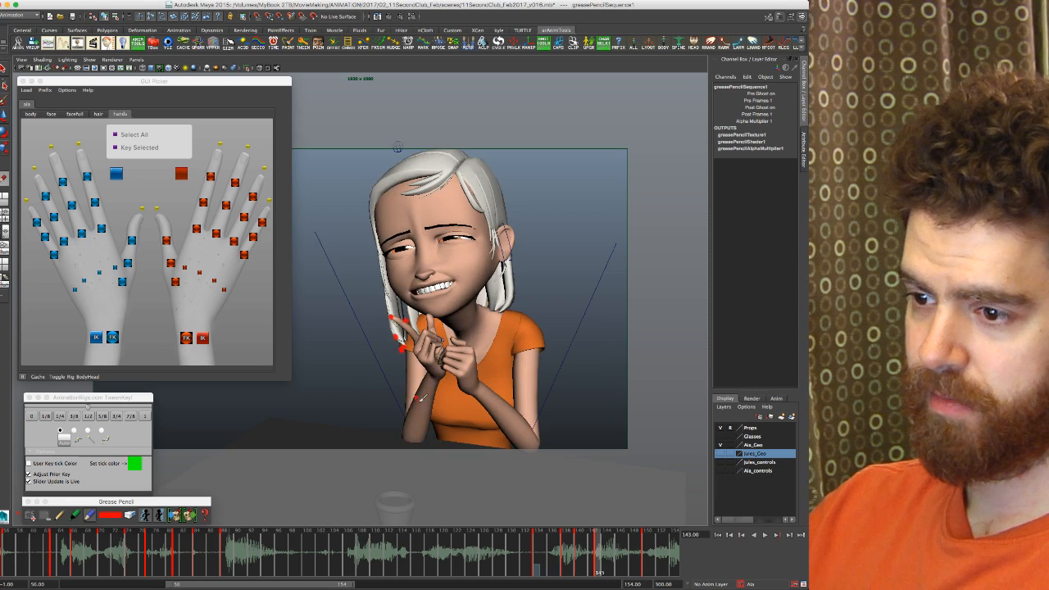
key(comma)
key(comma)
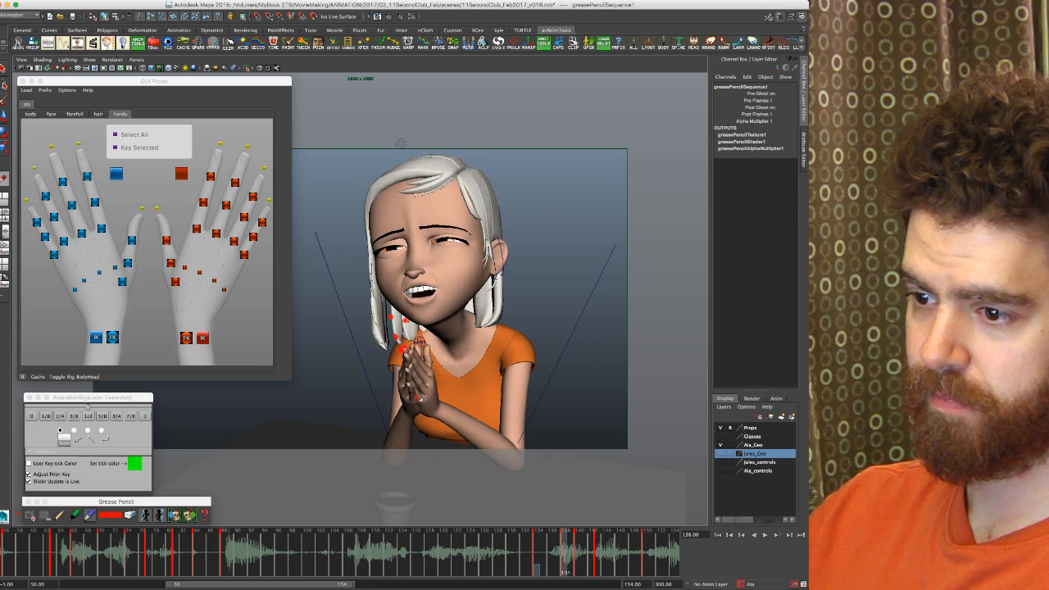
key(comma)
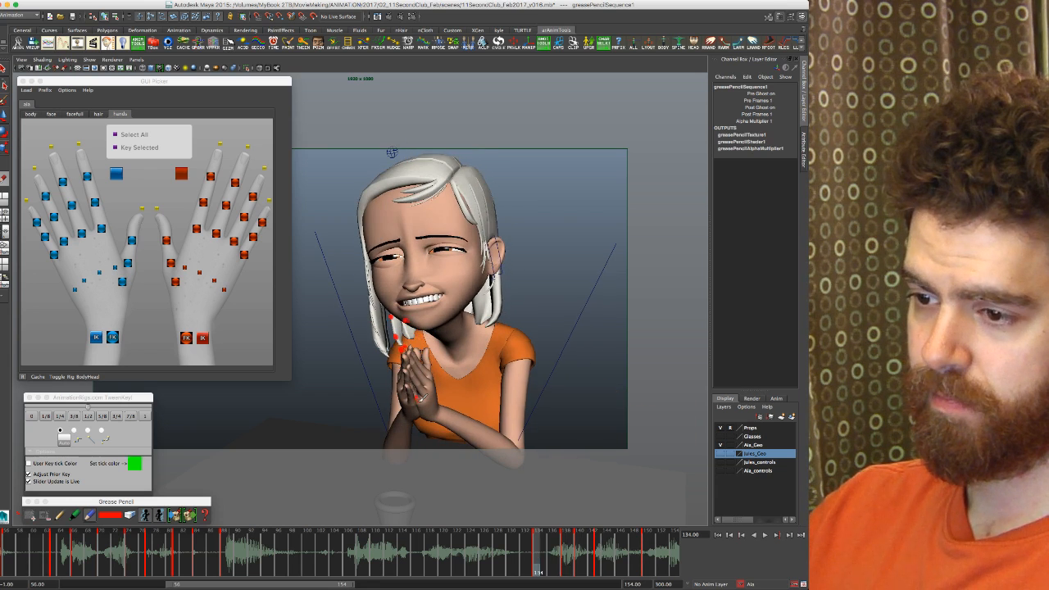
key(period)
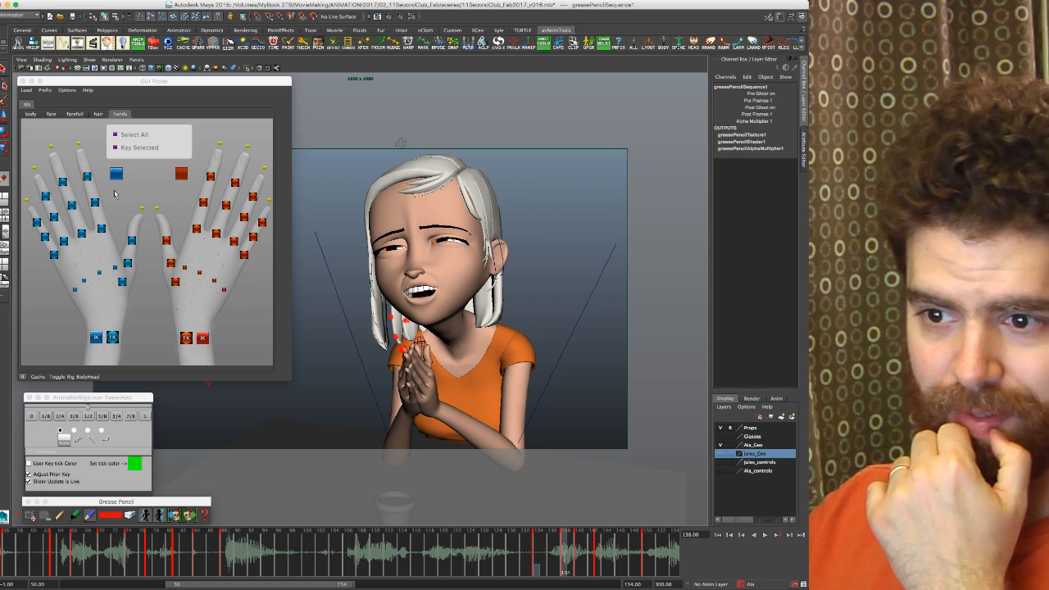
Step: Rotate the right arm IK control slightly at frame 138 and compare the hand with the neighbouring keys
click(202, 338)
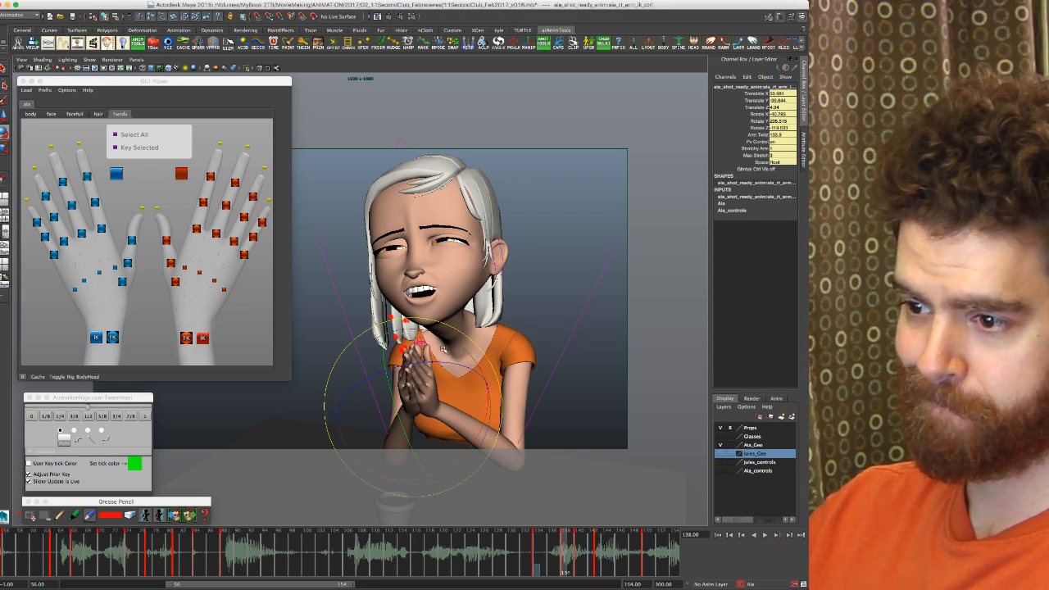
drag(453, 333, 444, 327)
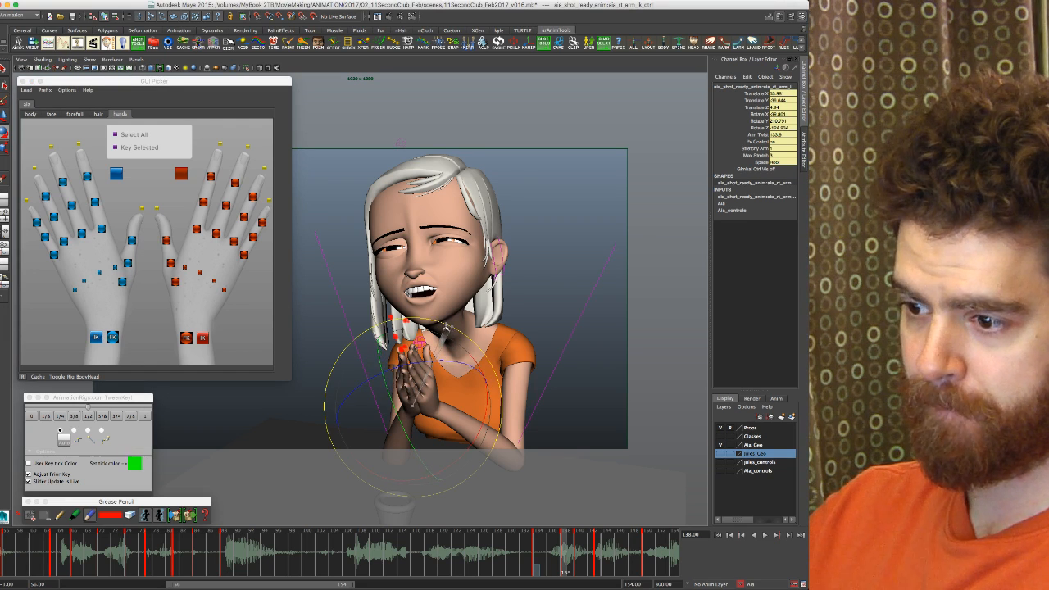
key(comma)
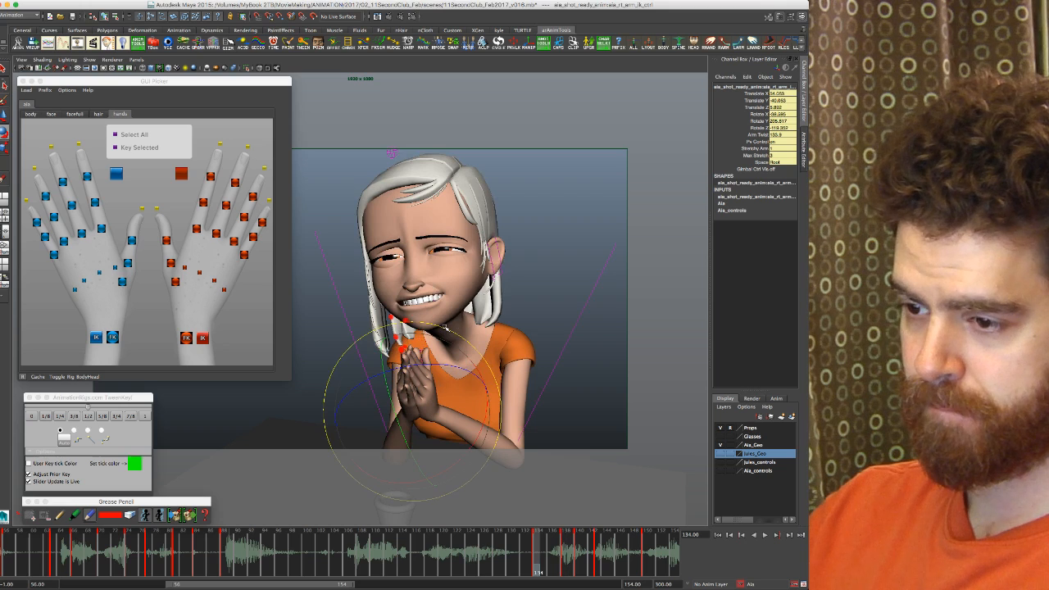
key(period)
key(period)
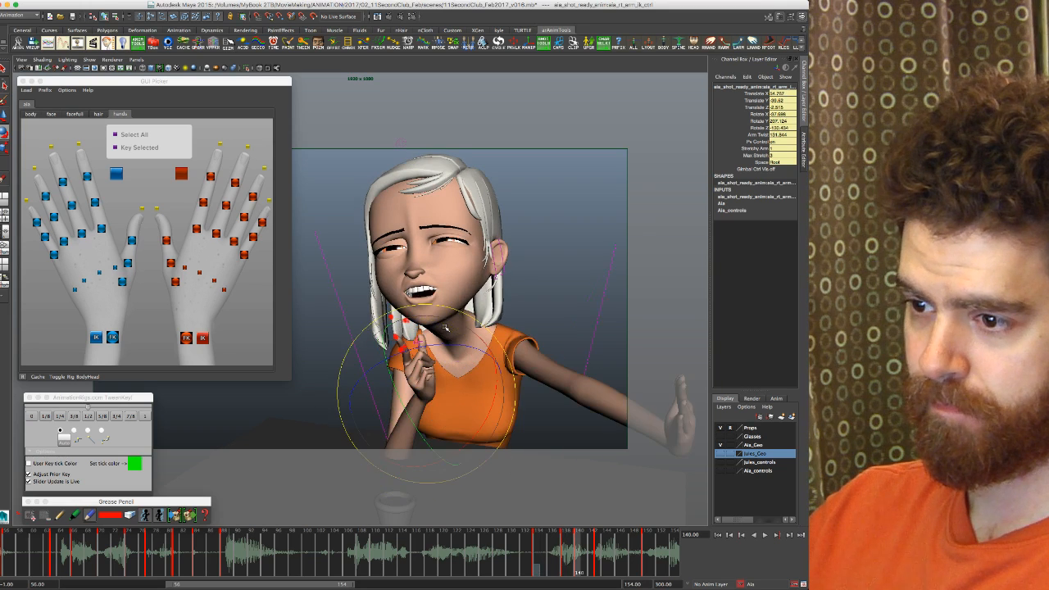
Step: Flip back and forth through the keys from frame 134 to 150 to evaluate the right hand's arc against the dots
key(period)
key(period)
key(comma)
key(comma)
key(comma)
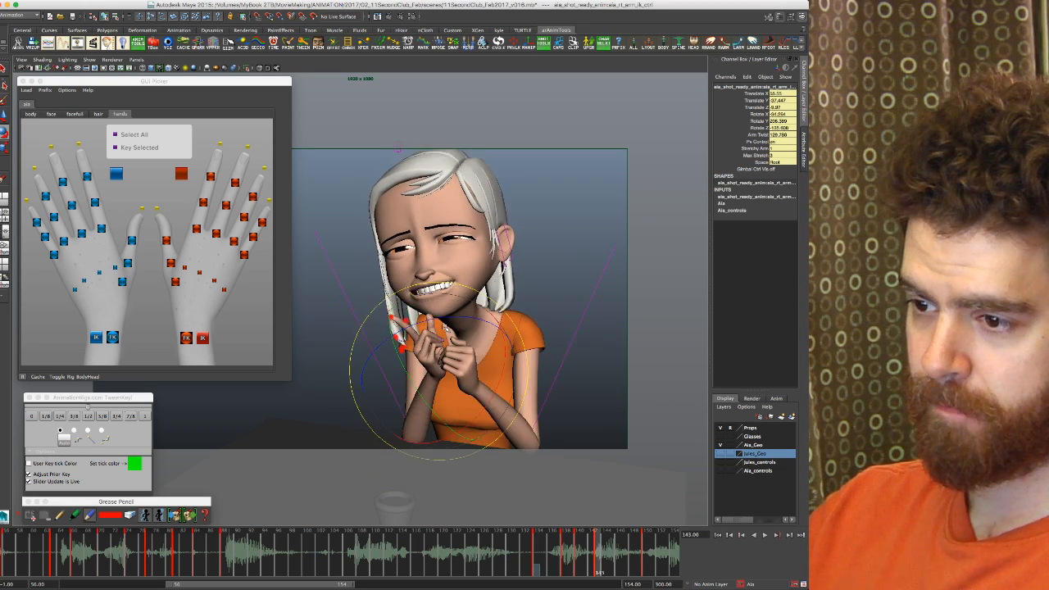
key(period)
key(period)
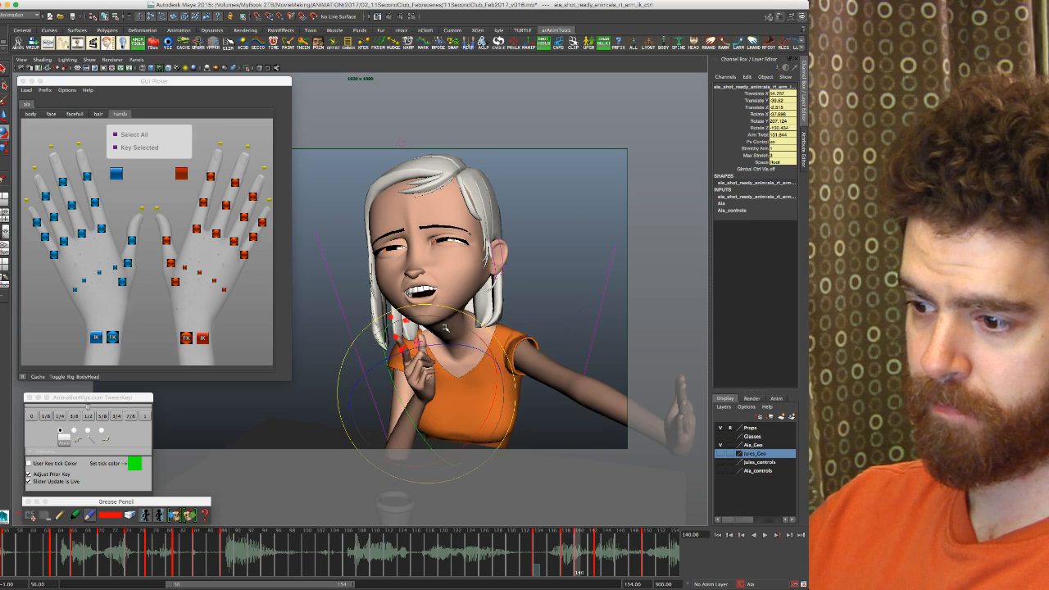
key(comma)
key(comma)
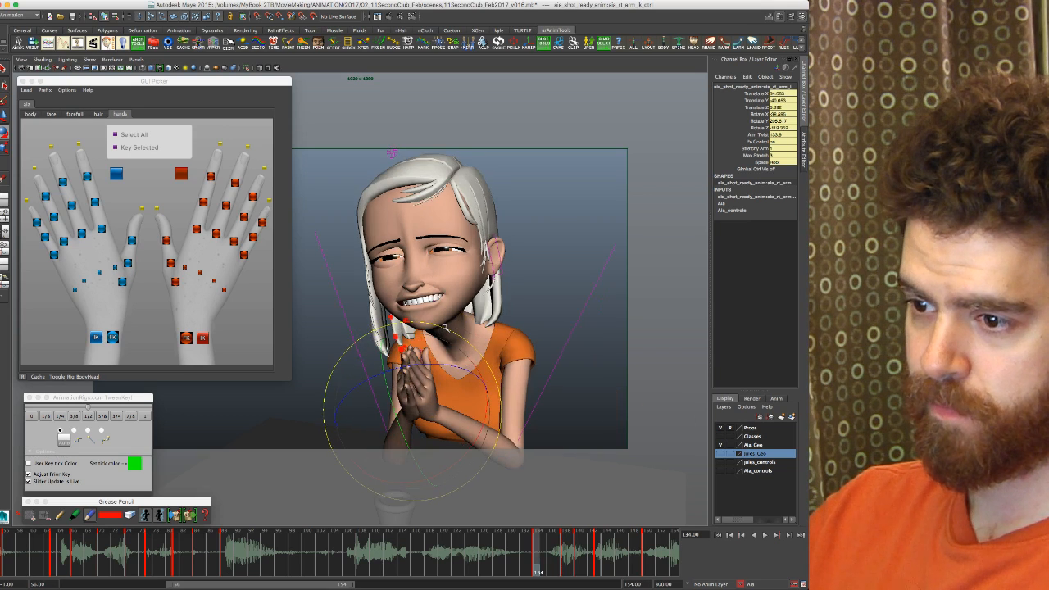
key(period)
key(period)
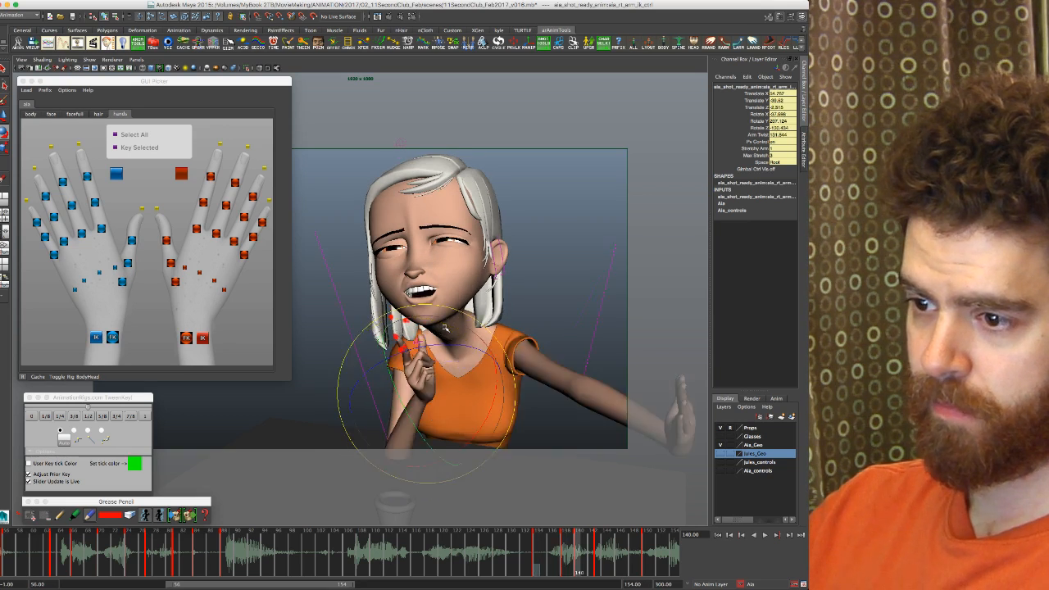
key(period)
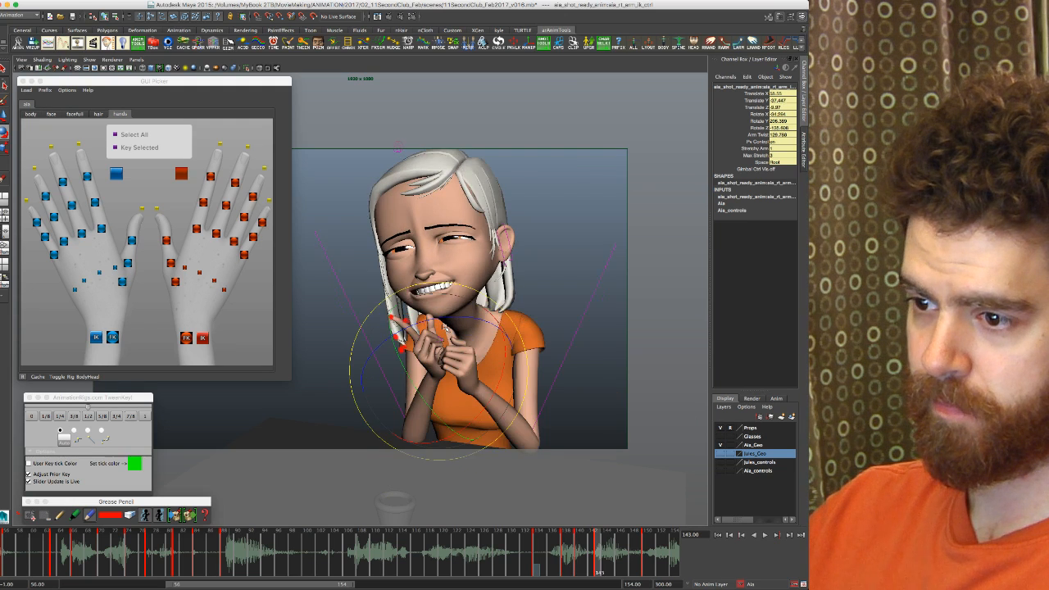
key(period)
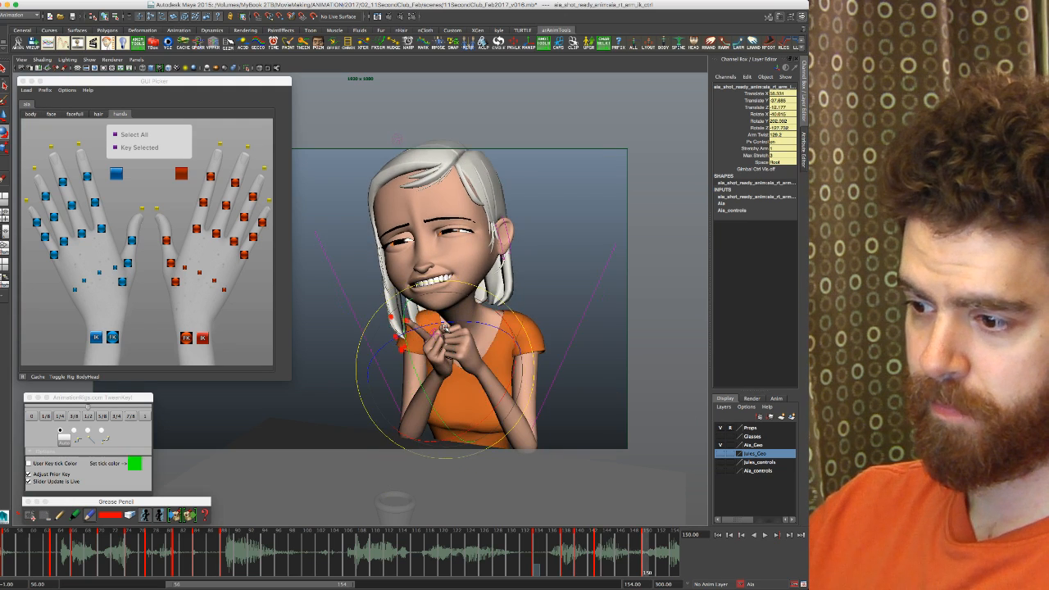
Step: Flip repeatedly between the keys at frames 143 and 150 to compare the right hand's poses
key(comma)
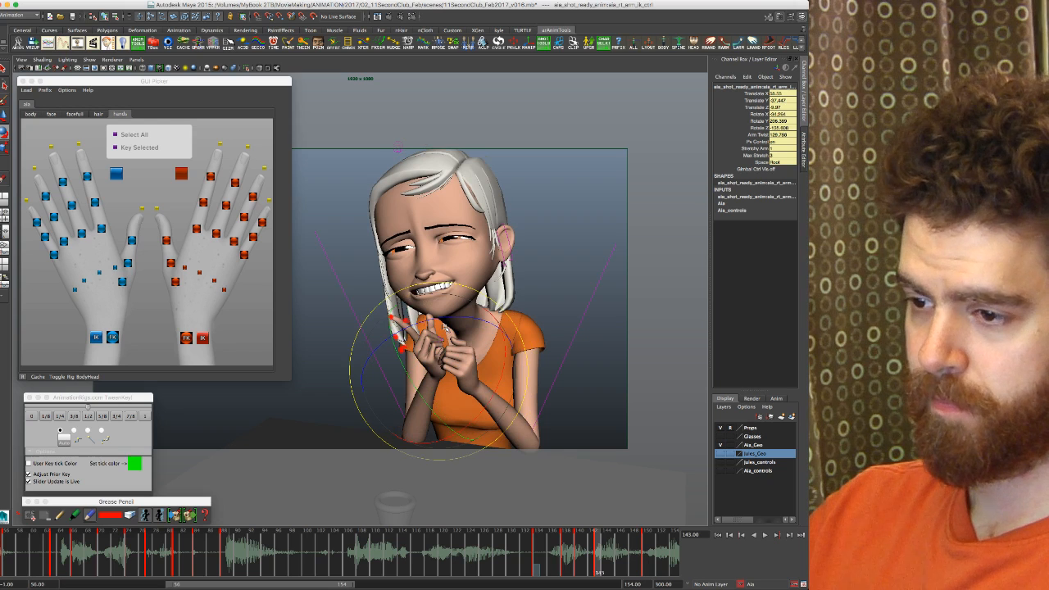
key(comma)
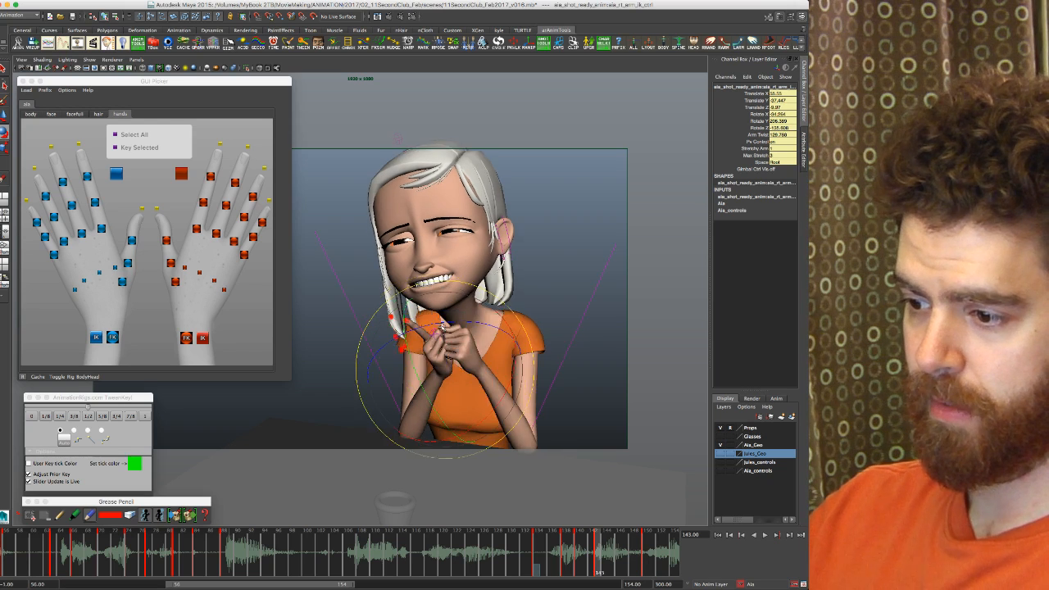
key(period)
key(comma)
key(period)
key(period)
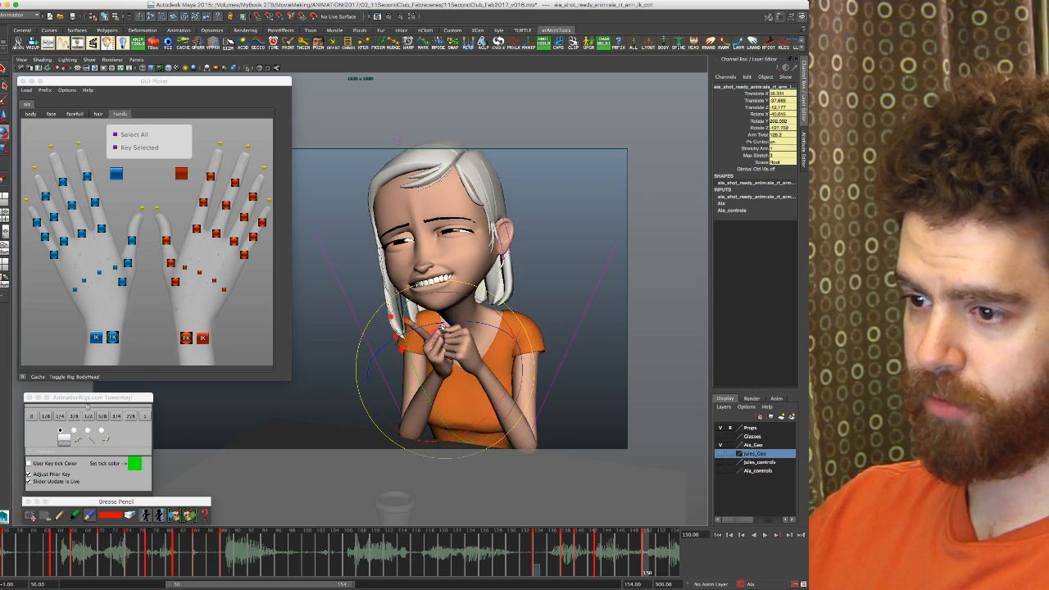
key(comma)
key(period)
key(comma)
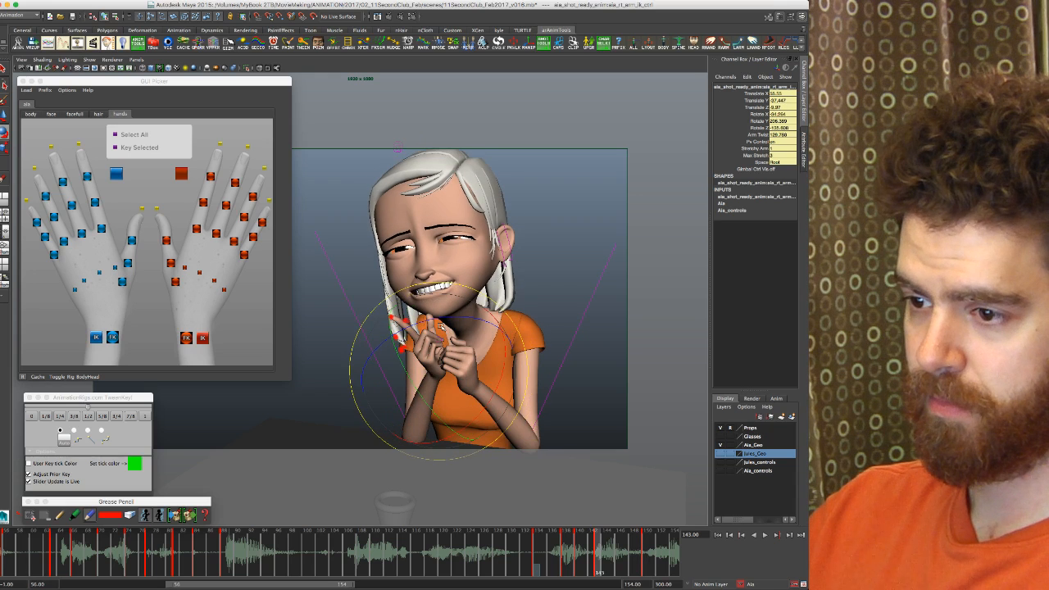
key(period)
key(comma)
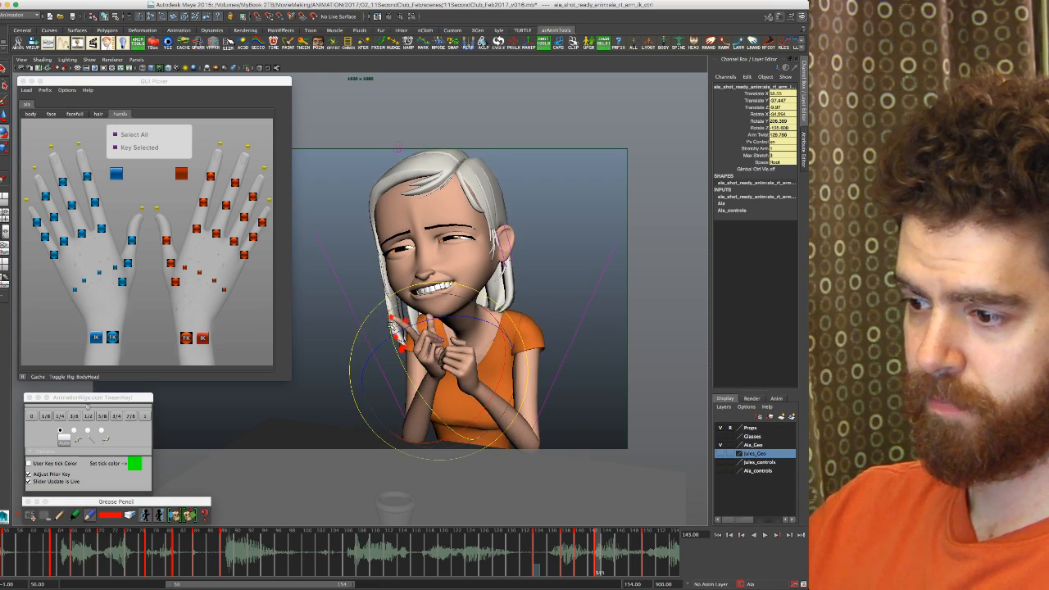
Step: Add a 1/2 TweenKey breakdown for the right arm IK control at frame 146 and check it against the keys at 143 and 150
click(618, 548)
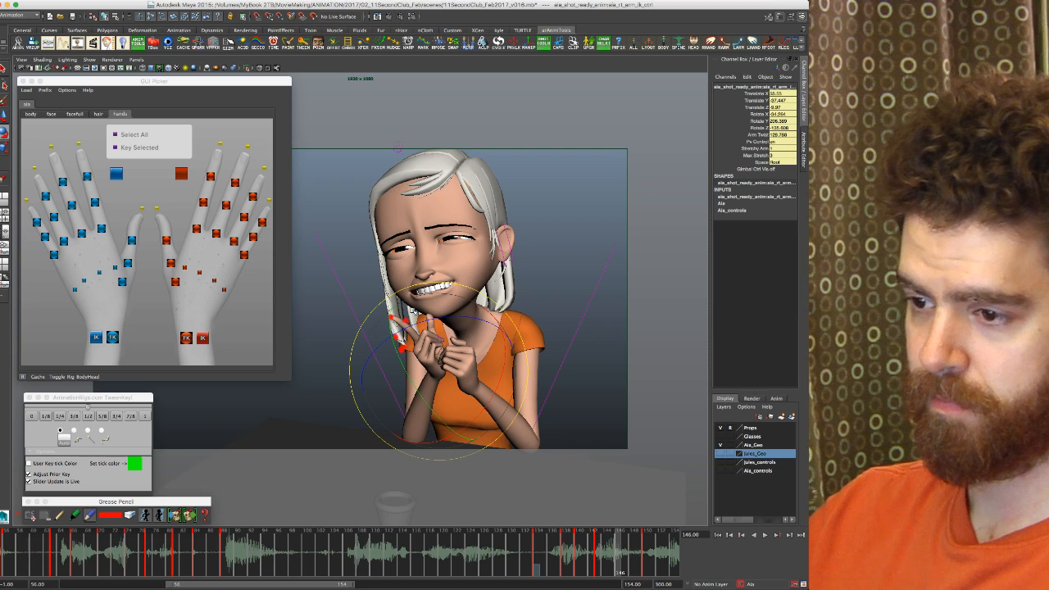
key(w)
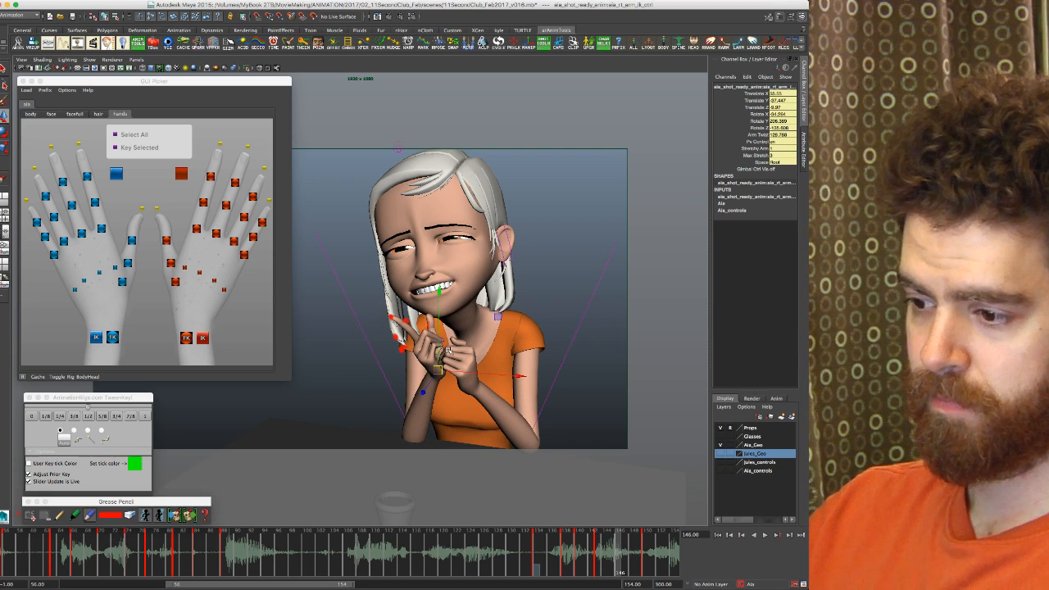
click(89, 417)
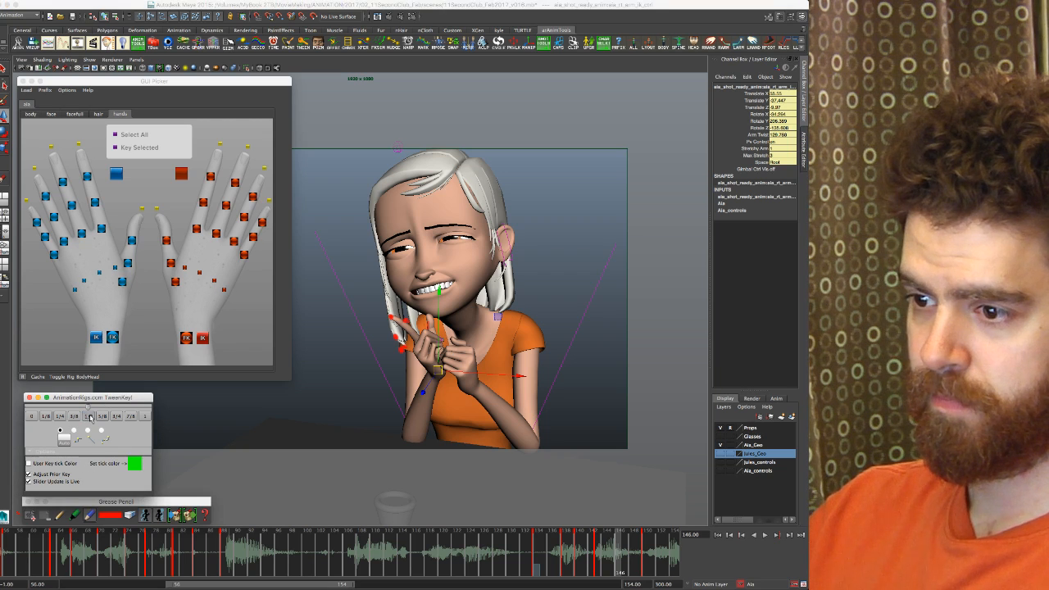
click(89, 417)
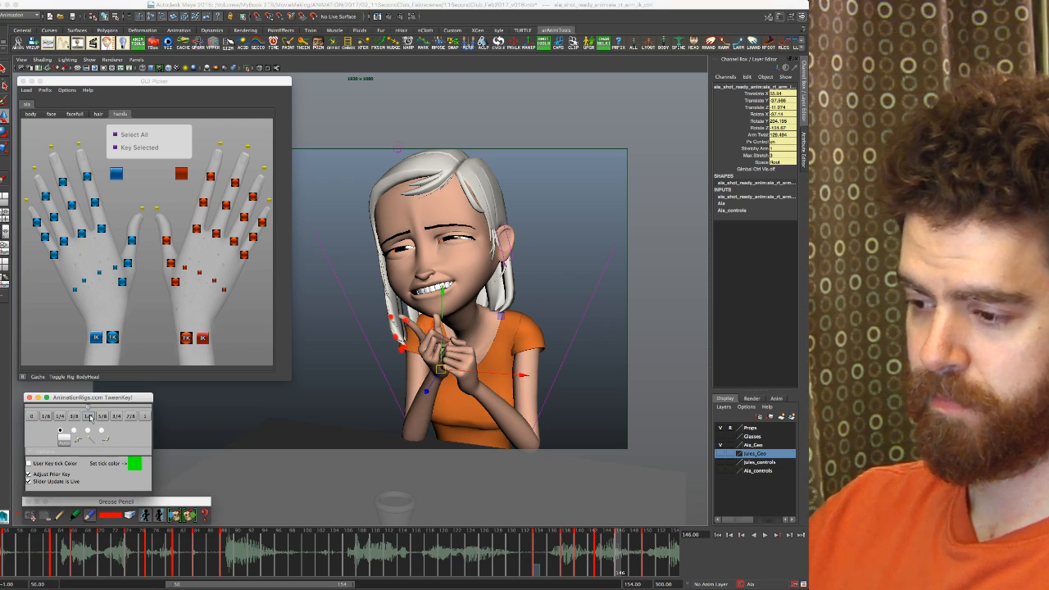
key(period)
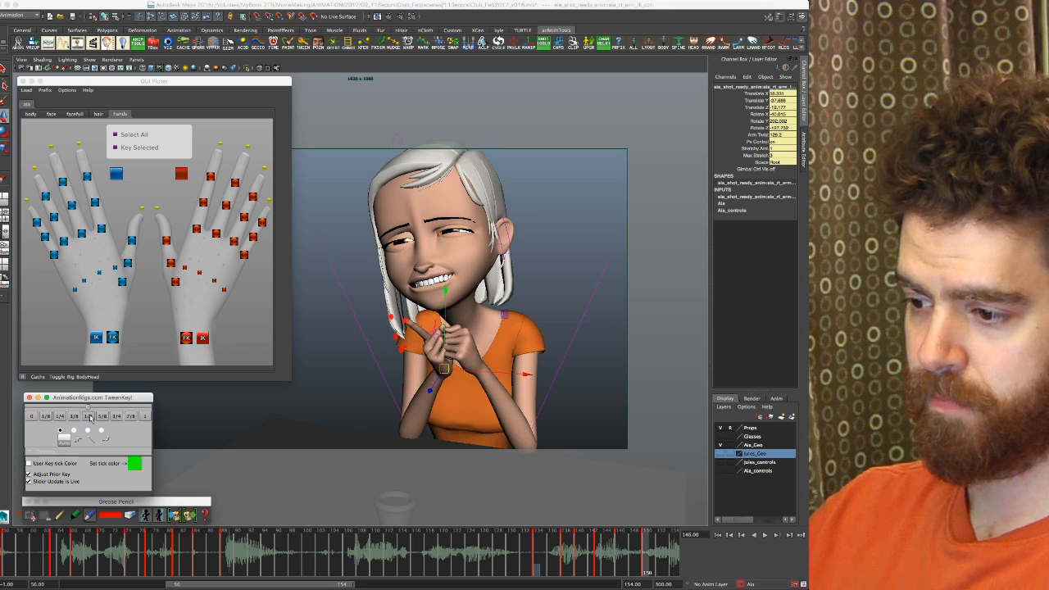
key(comma)
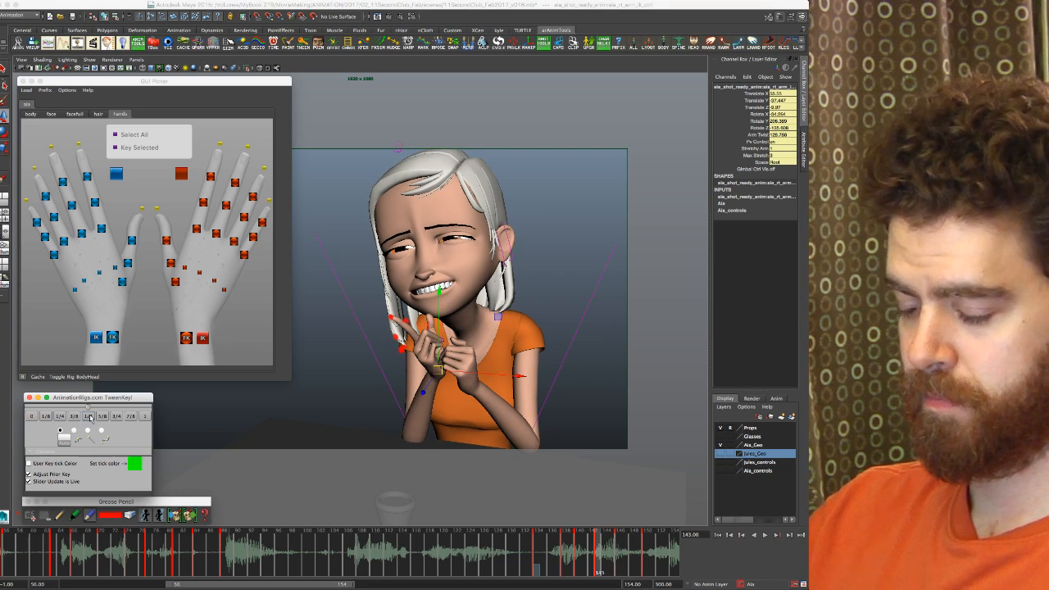
key(period)
key(period)
key(period)
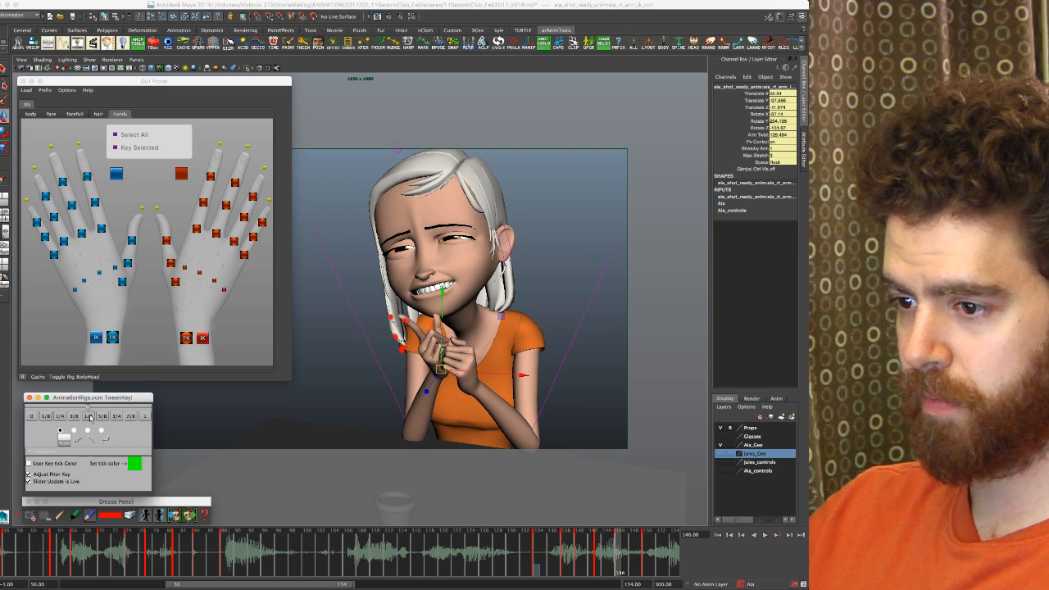
Step: Flip back and forth between the keys at frames 143, 146 and 150 to evaluate the right hand's breakdown
key(period)
key(period)
key(period)
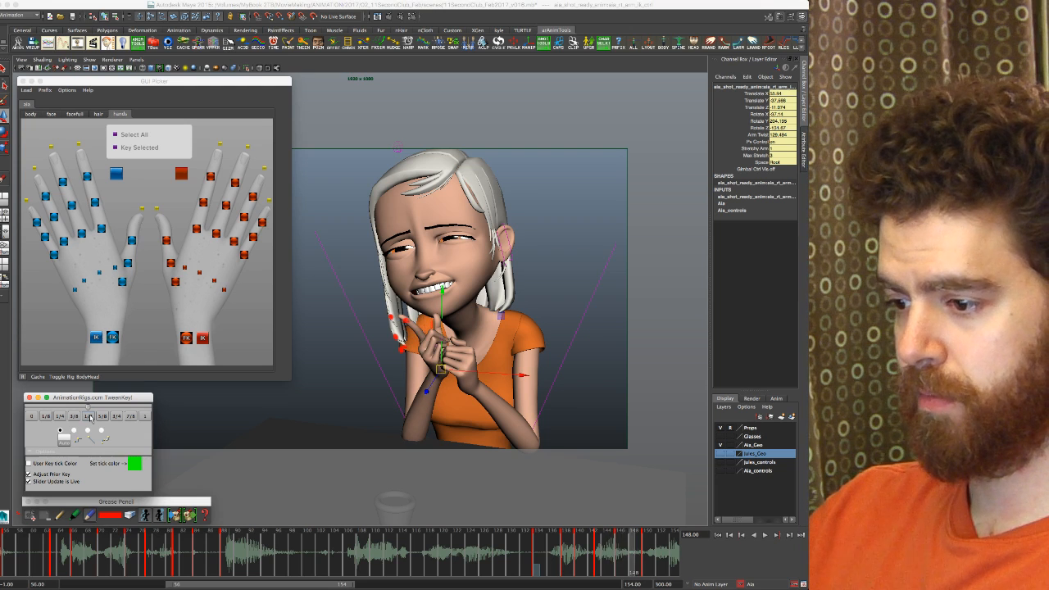
key(comma)
key(comma)
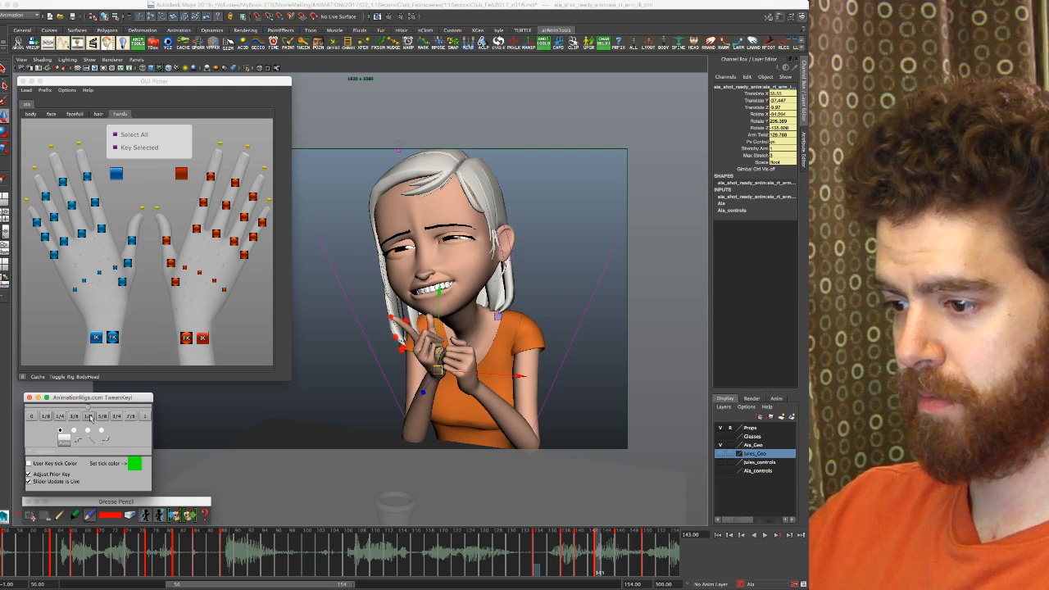
key(period)
key(comma)
key(period)
key(period)
key(comma)
key(comma)
key(period)
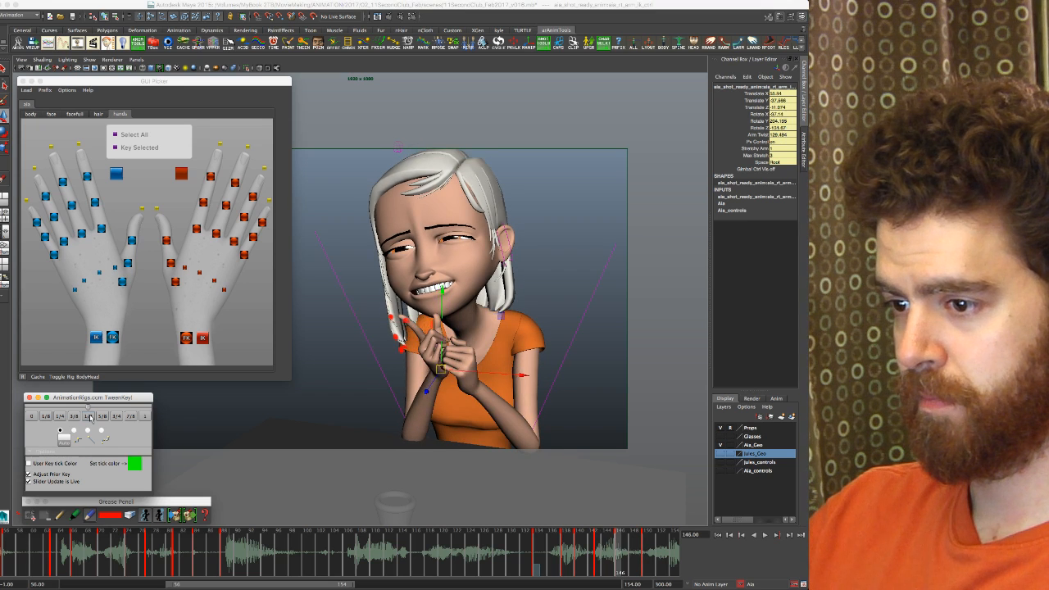
Step: Rotate the right arm IK control slightly at frame 146 so the index finger follows the dots, comparing it with frame 143
key(e)
drag(432, 312, 427, 310)
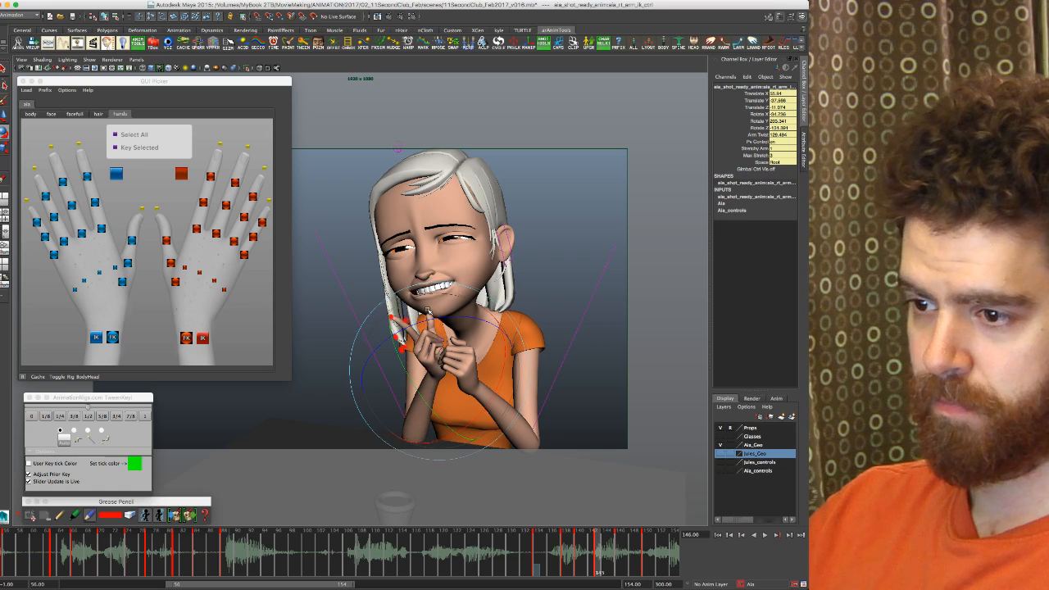
key(comma)
key(period)
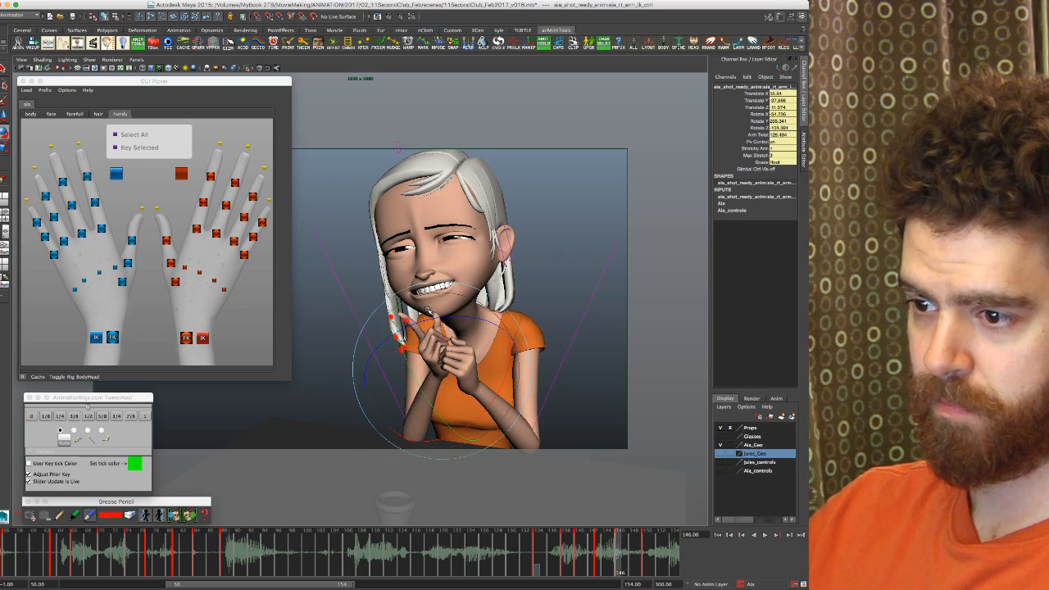
key(comma)
key(period)
drag(418, 305, 416, 304)
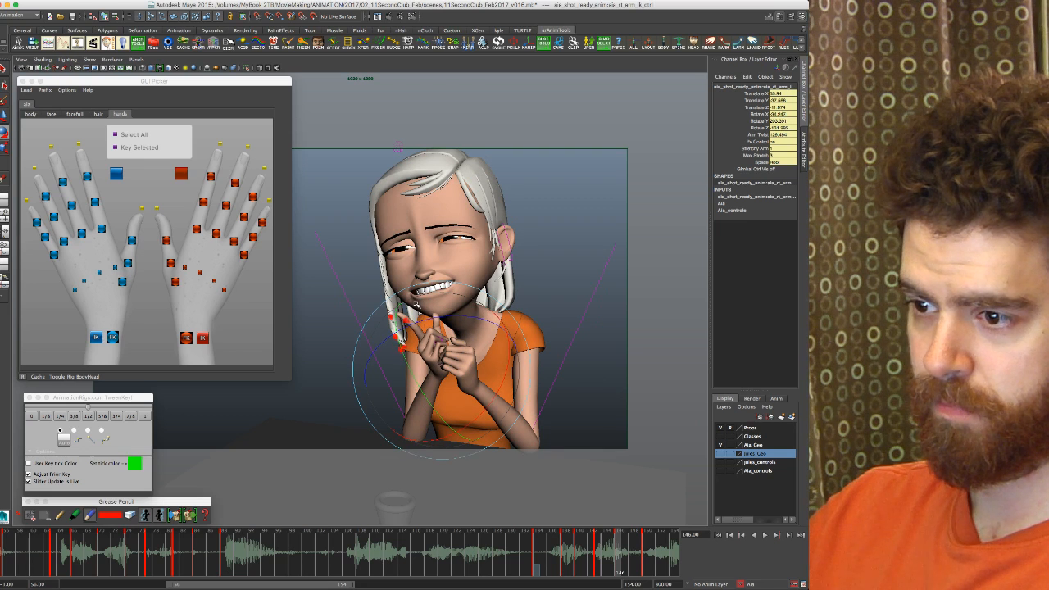
key(comma)
key(period)
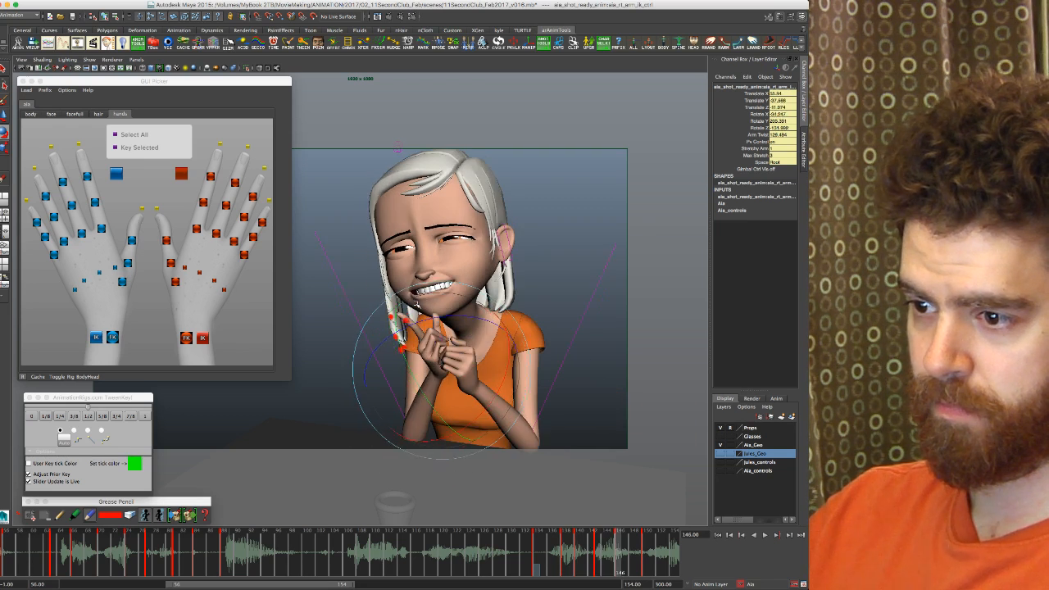
Step: Rotate the right arm IK control at frame 150 and compare the hand with the preceding keys
key(period)
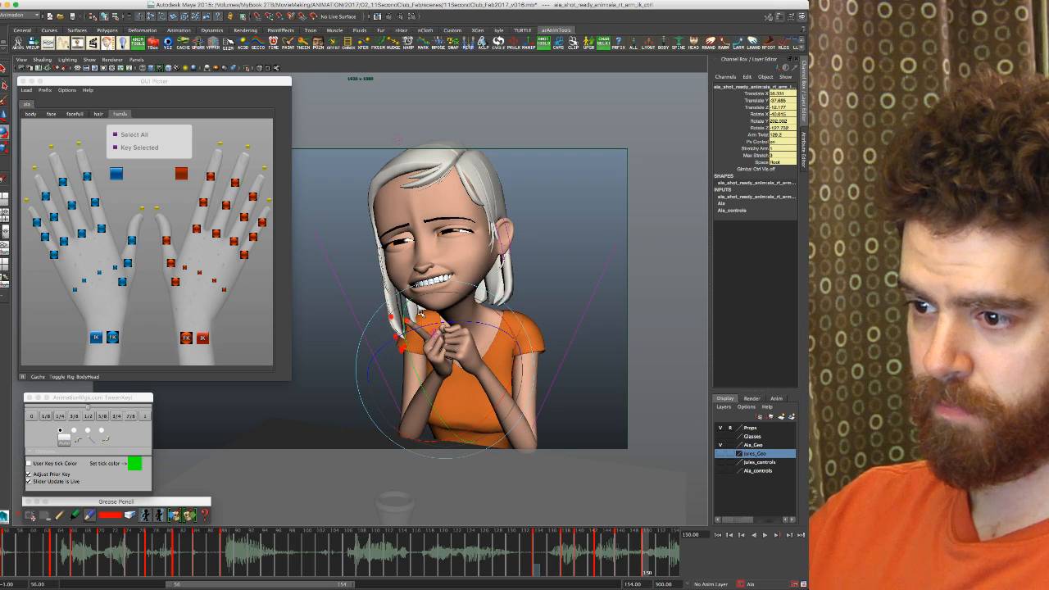
drag(418, 314, 413, 326)
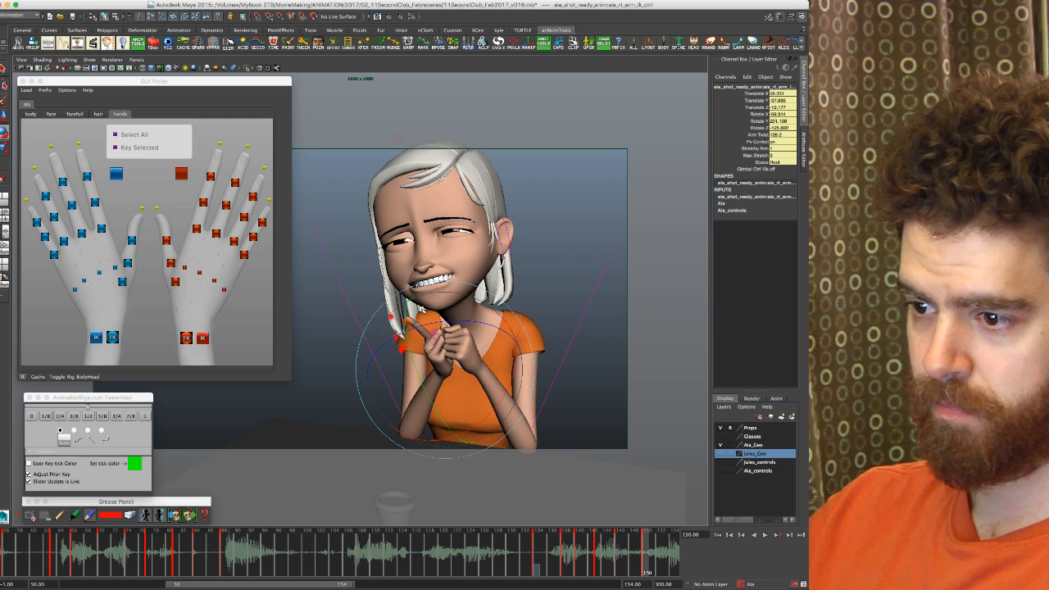
key(comma)
key(comma)
key(period)
key(period)
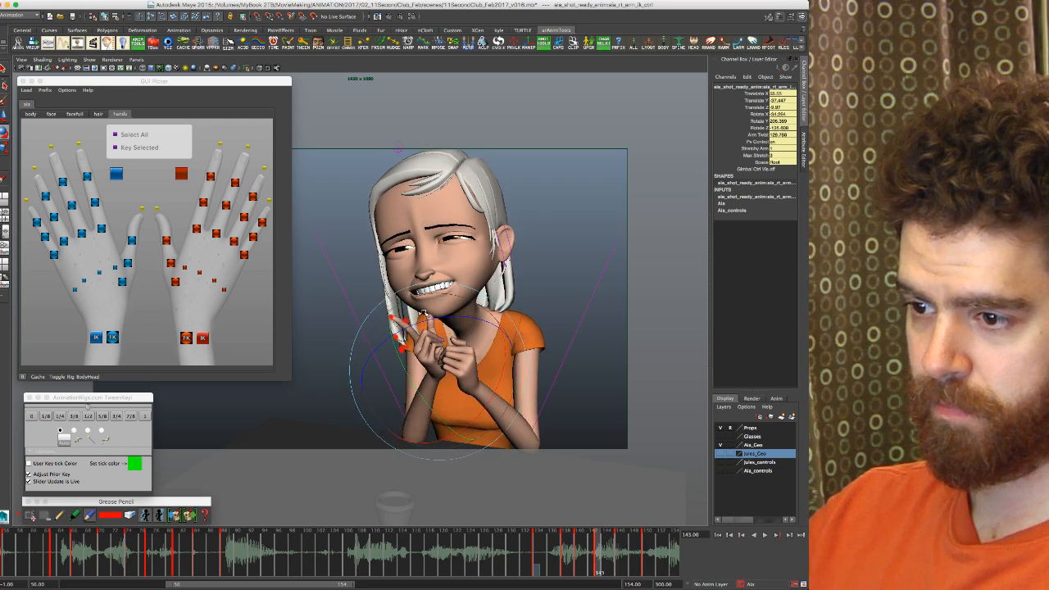
Step: Replace the red dots with a new Grease Pencil frame at frame 134 and set the pencil color to green
key(comma)
key(comma)
key(comma)
key(period)
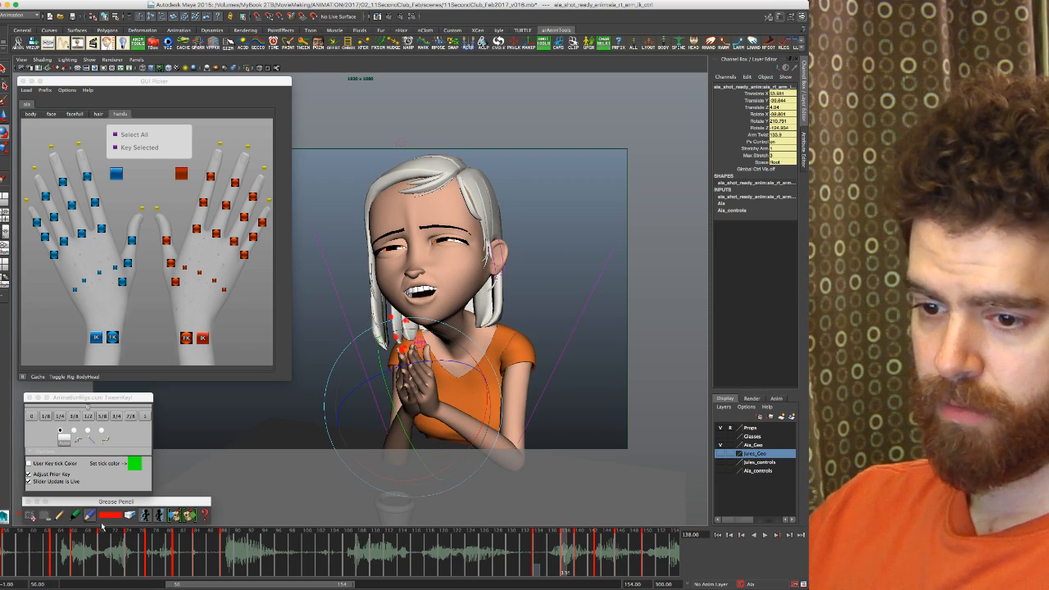
key(comma)
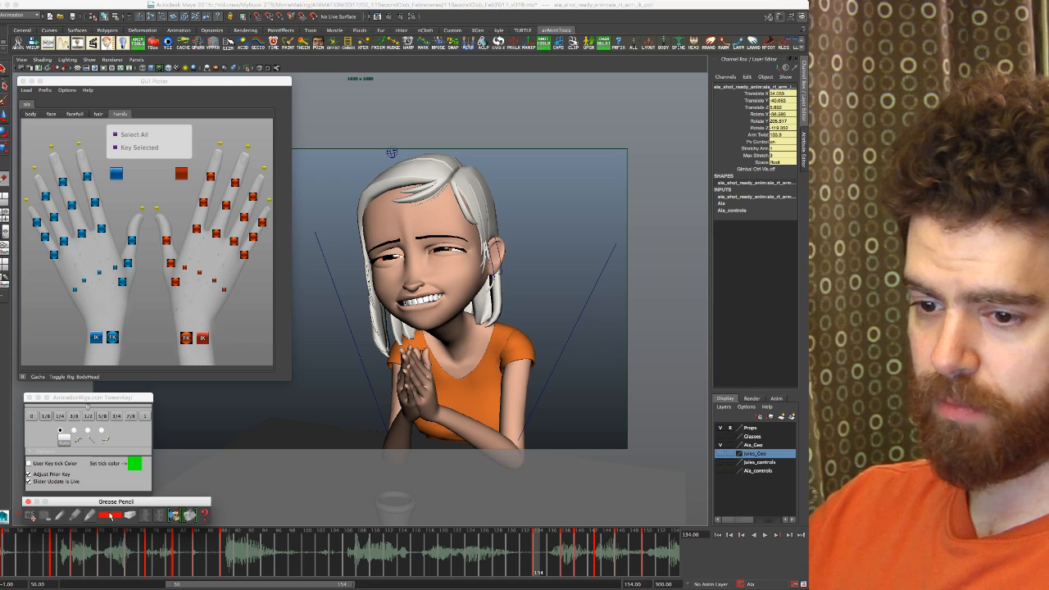
click(29, 517)
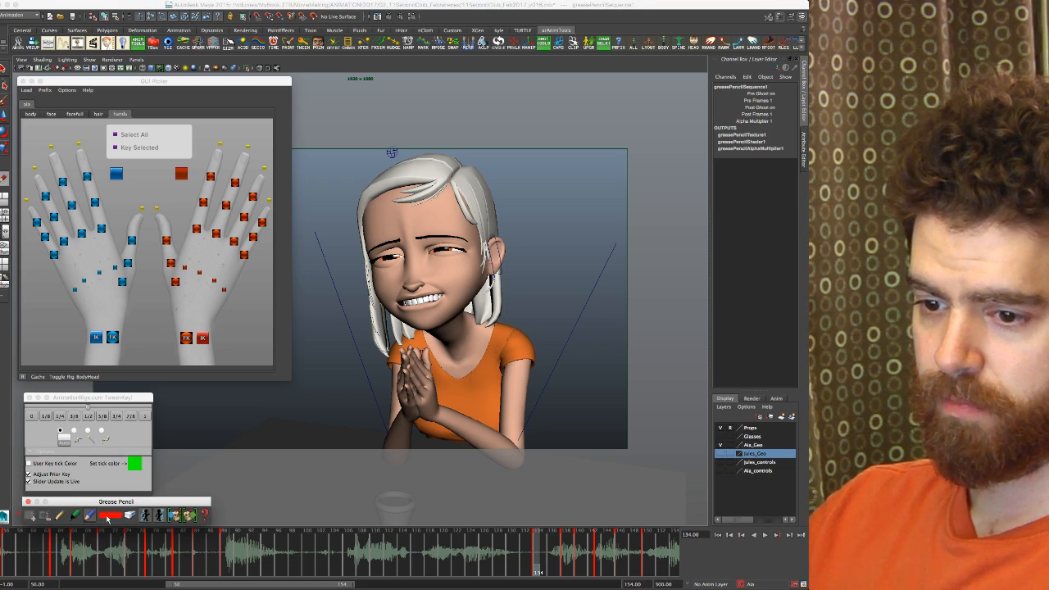
click(109, 516)
click(99, 495)
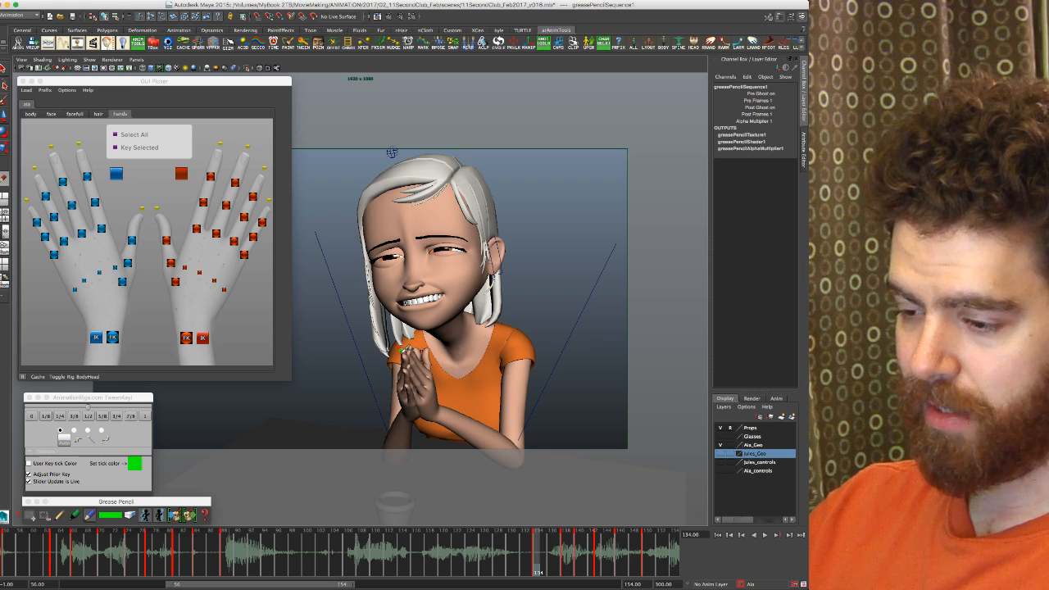
Step: Mark the right index fingertip with a green dot at each key from frame 134 to 150
key(period)
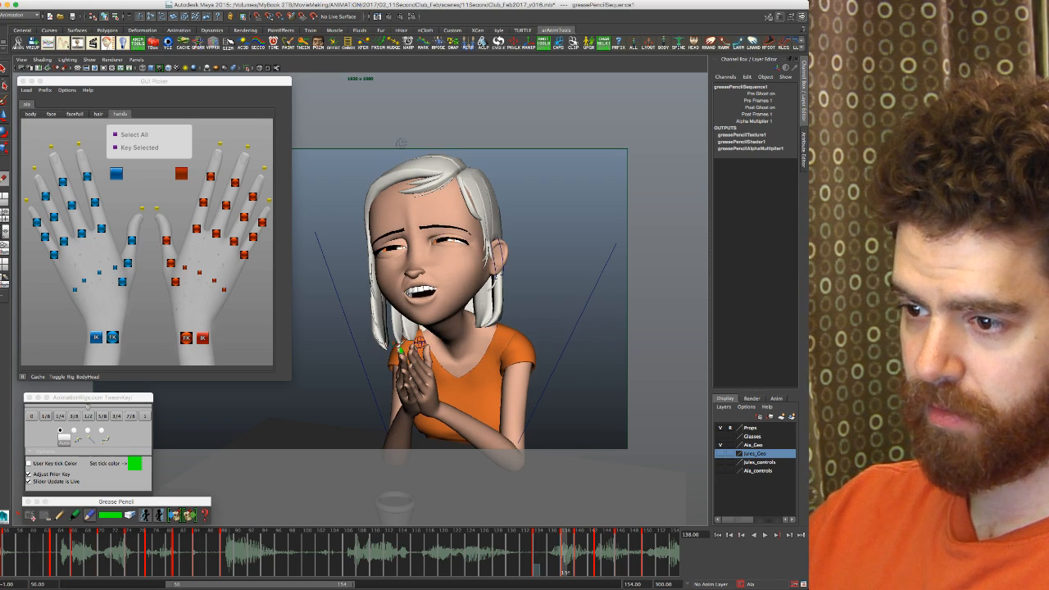
key(period)
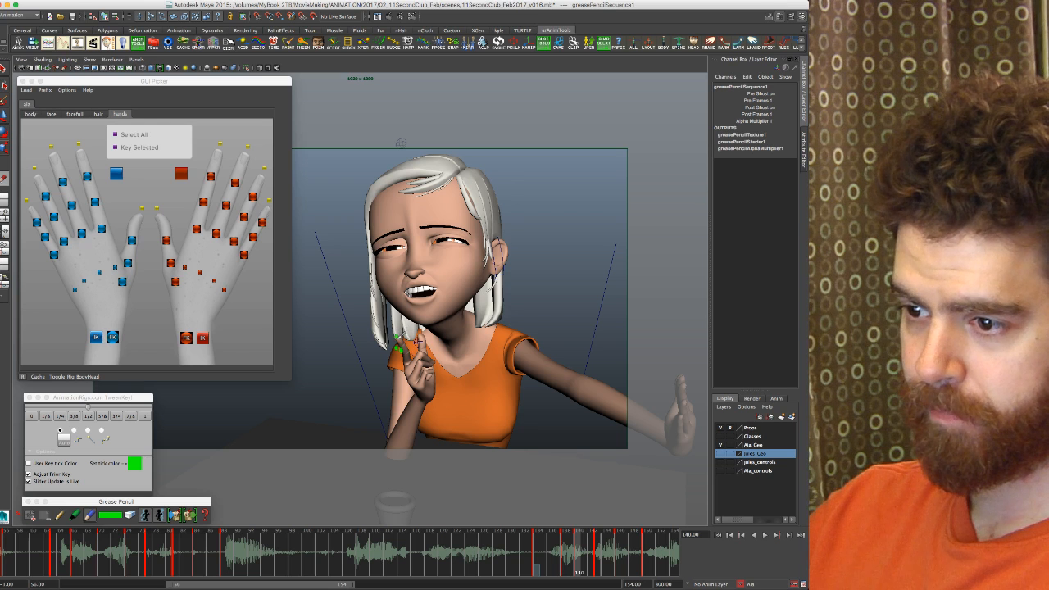
key(period)
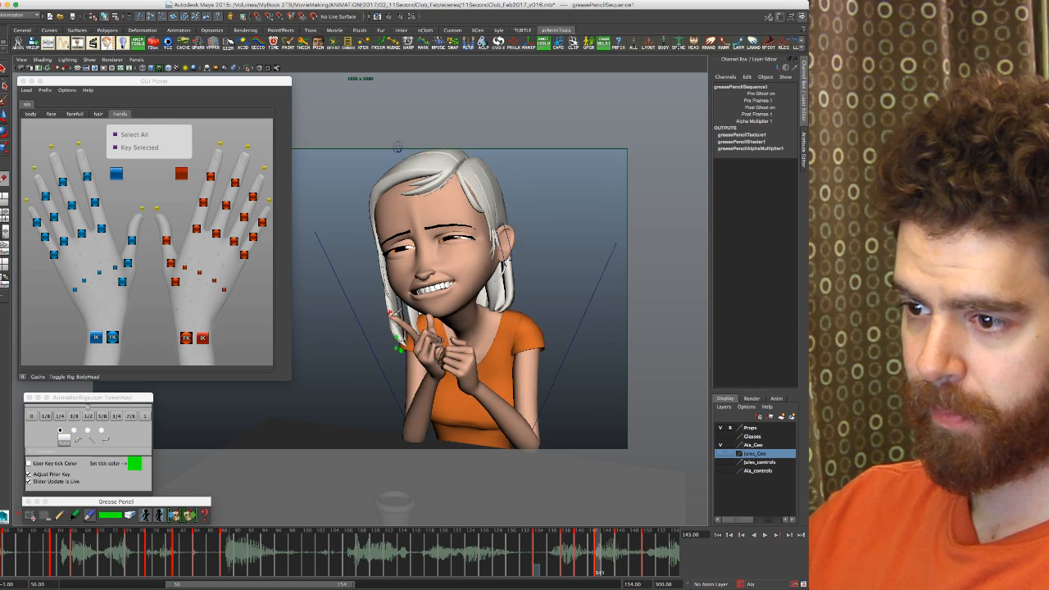
key(period)
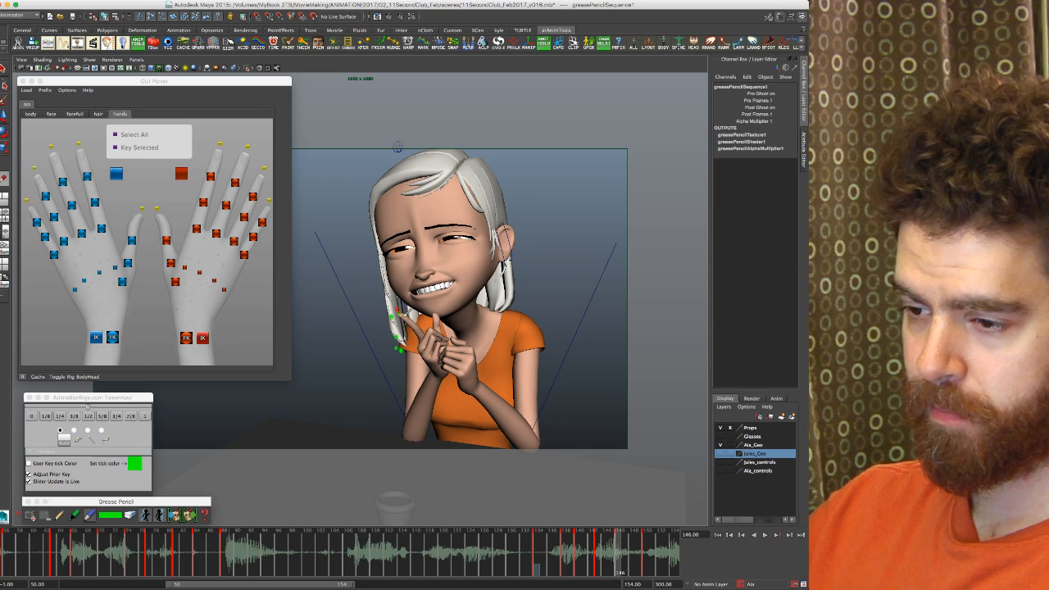
key(period)
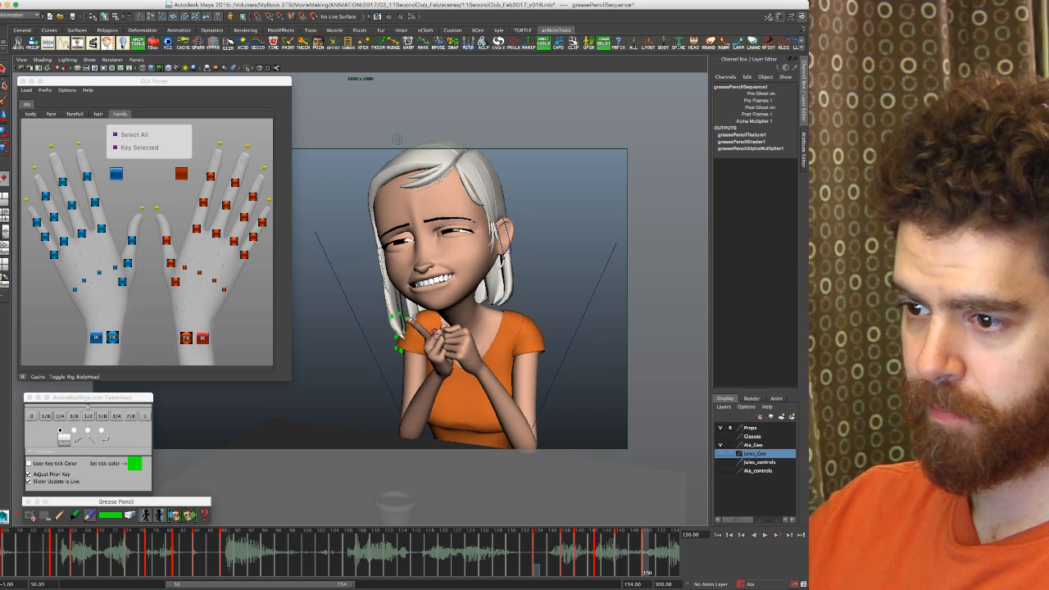
Step: Flip through the keys between frames 134 and 150 to check the fingertip's arc against the green dots
key(comma)
key(comma)
key(comma)
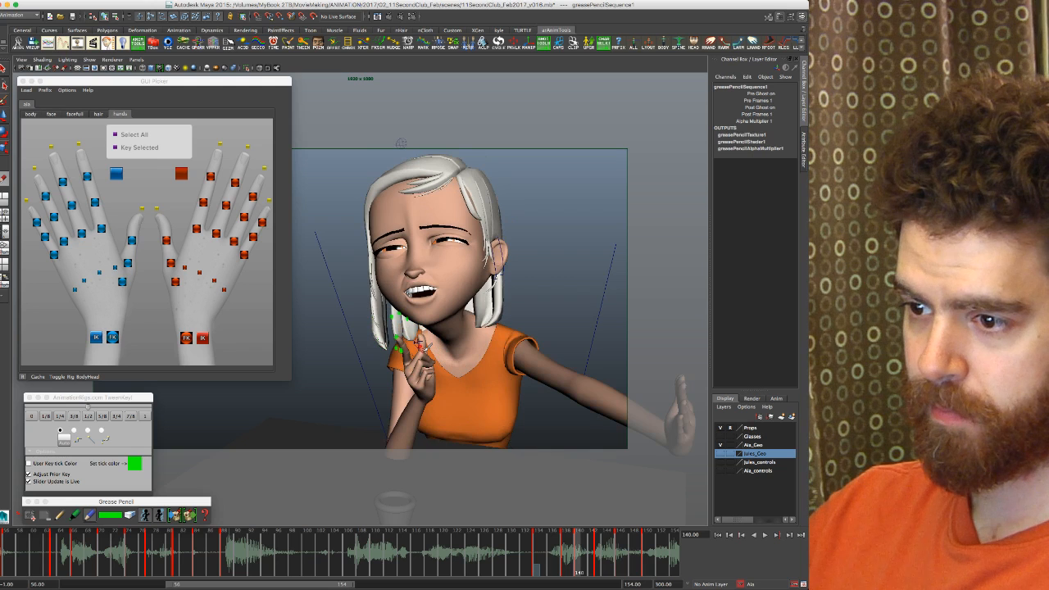
key(comma)
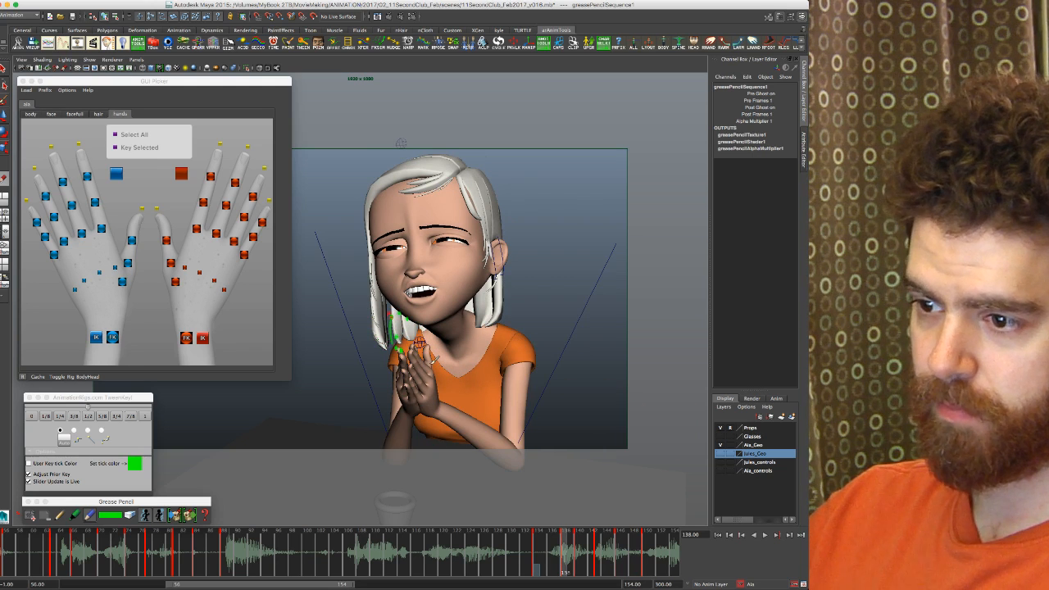
key(comma)
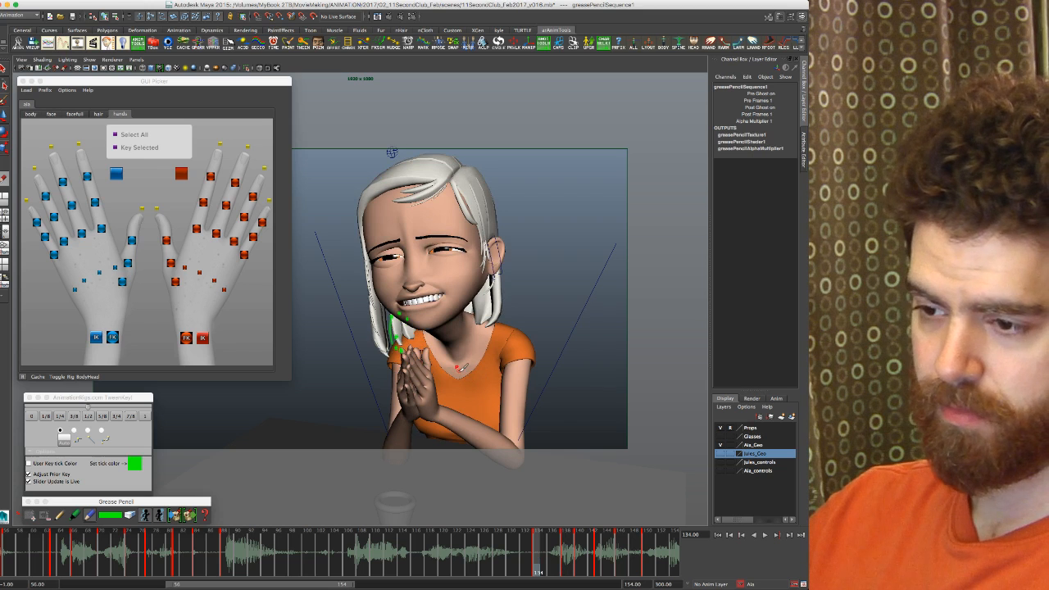
key(period)
key(period)
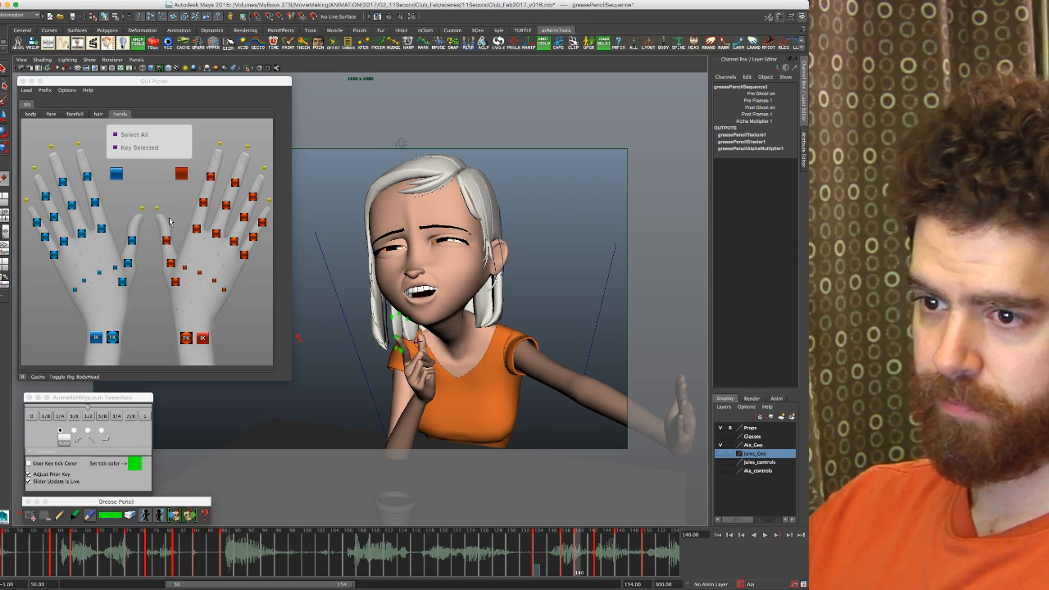
Step: Rotate the right index finger's base control at frame 140 and compare the finger with the neighbouring keys
click(197, 230)
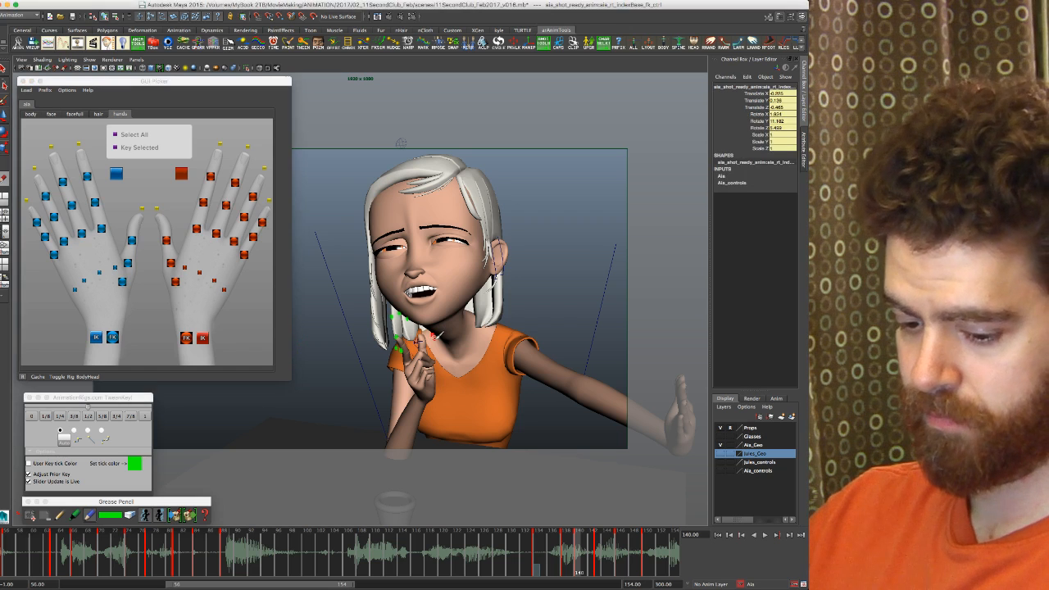
key(e)
drag(433, 314, 426, 313)
key(period)
key(comma)
key(comma)
key(period)
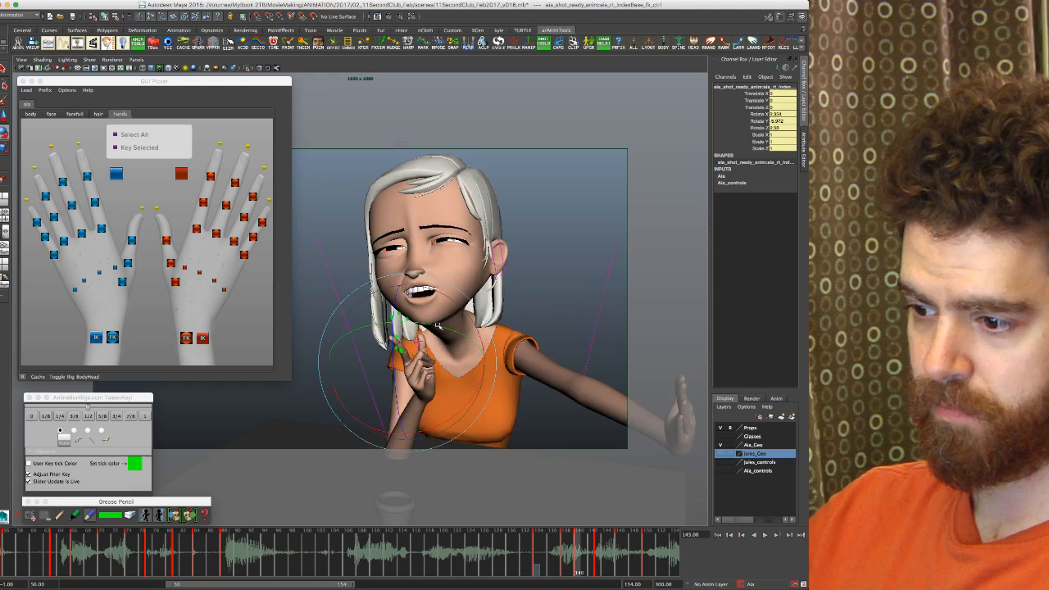
key(comma)
key(comma)
key(period)
key(period)
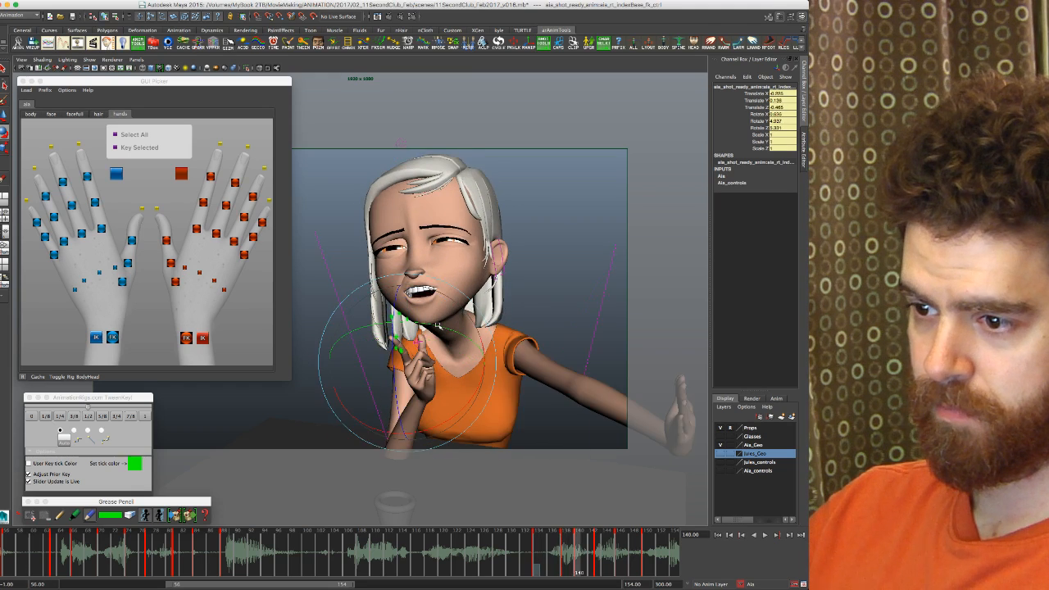
key(period)
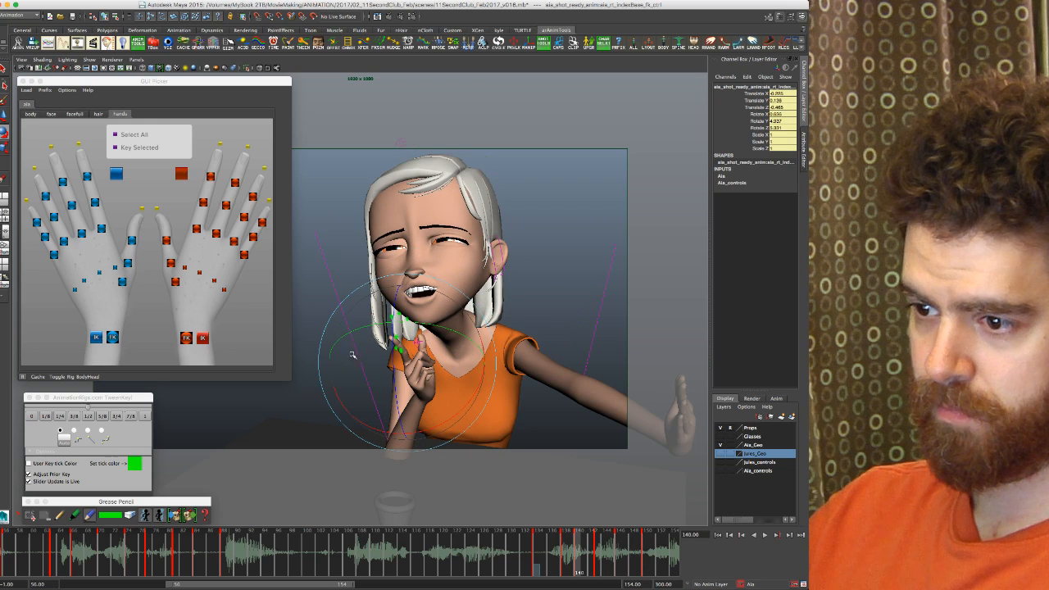
drag(399, 348, 395, 340)
key(ctrl+z)
Step: Rotate the right index cup control at frame 140 and check the finger against the keys around it
click(185, 269)
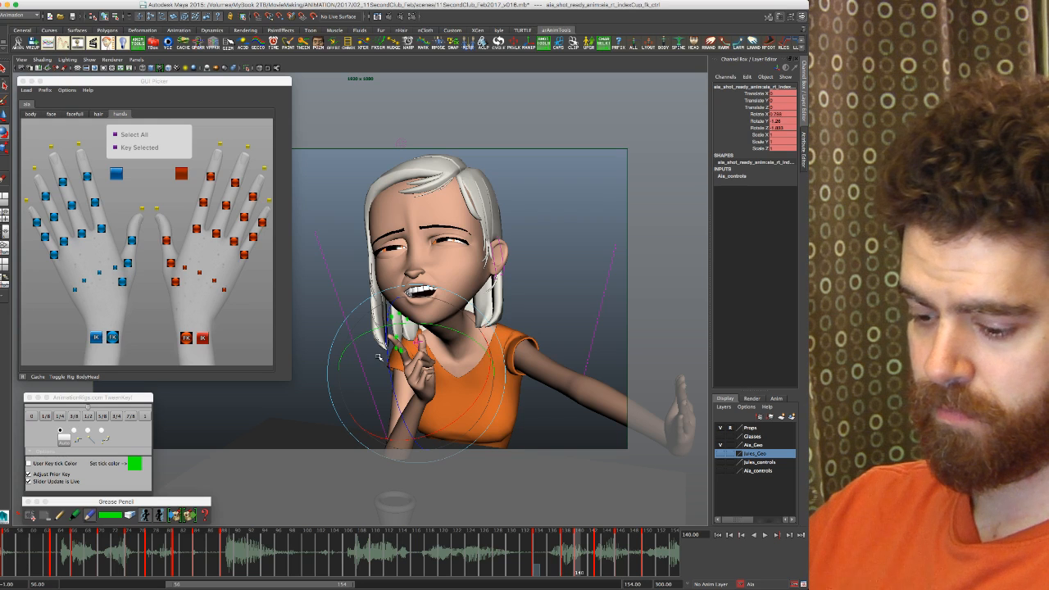
key(comma)
key(comma)
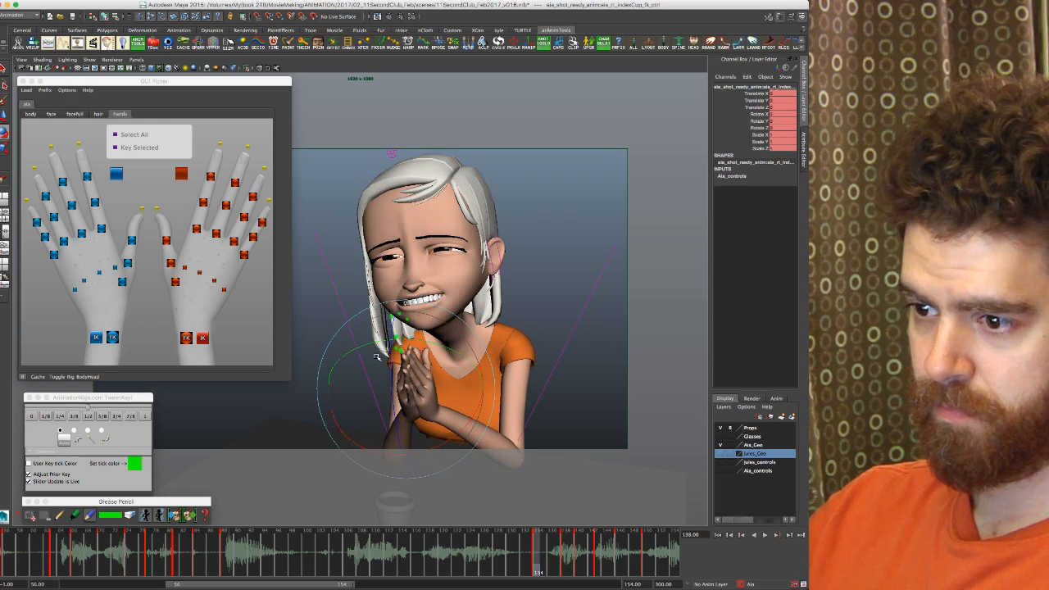
key(period)
key(period)
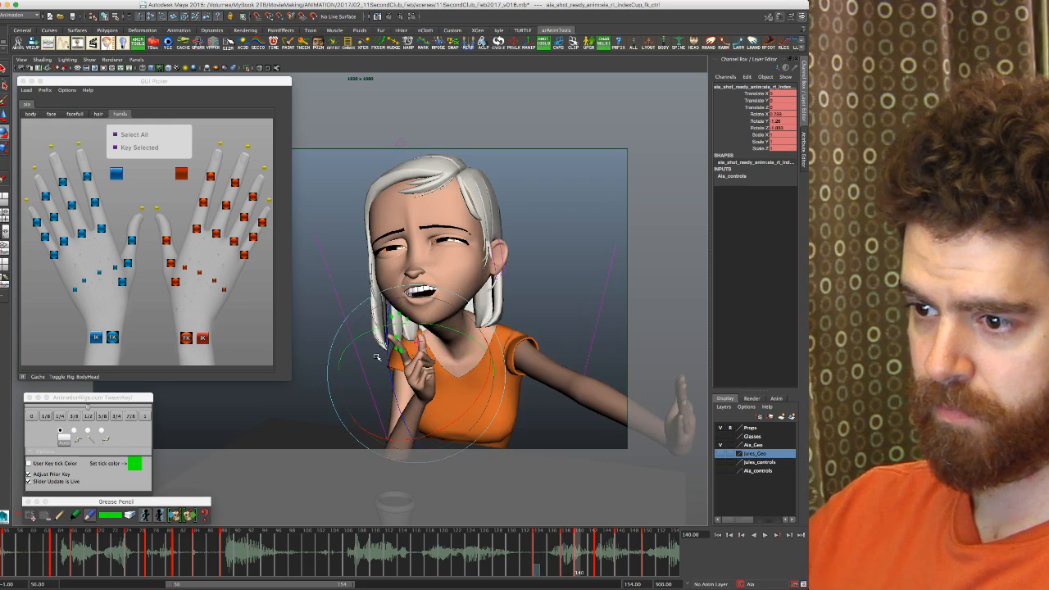
key(period)
key(comma)
key(comma)
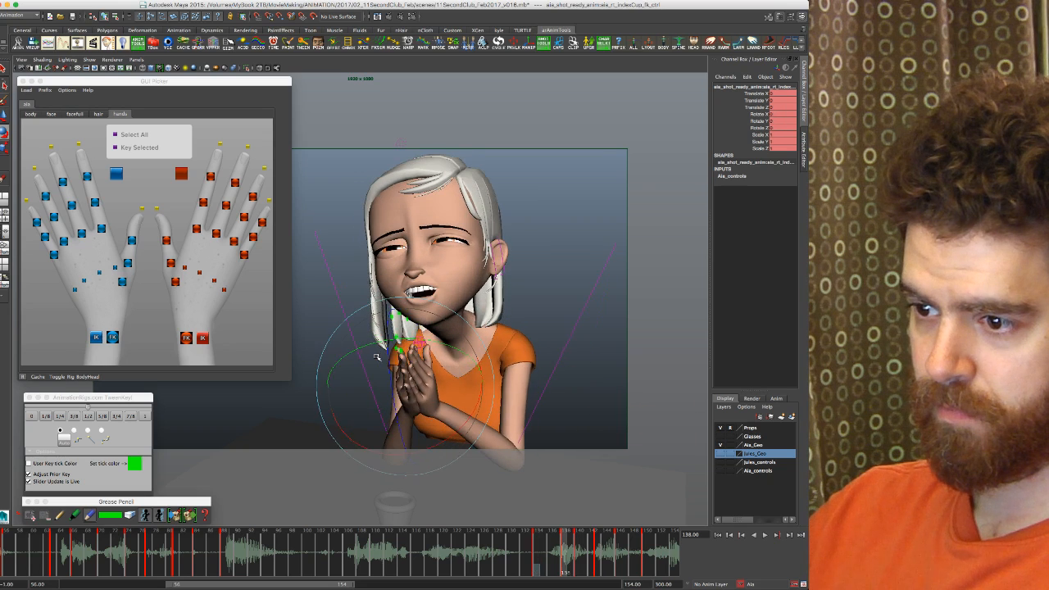
Step: Rotate the right index cup control slightly at frame 138 and compare the finger with the adjacent keys
key(period)
key(comma)
key(comma)
key(period)
drag(407, 327, 405, 326)
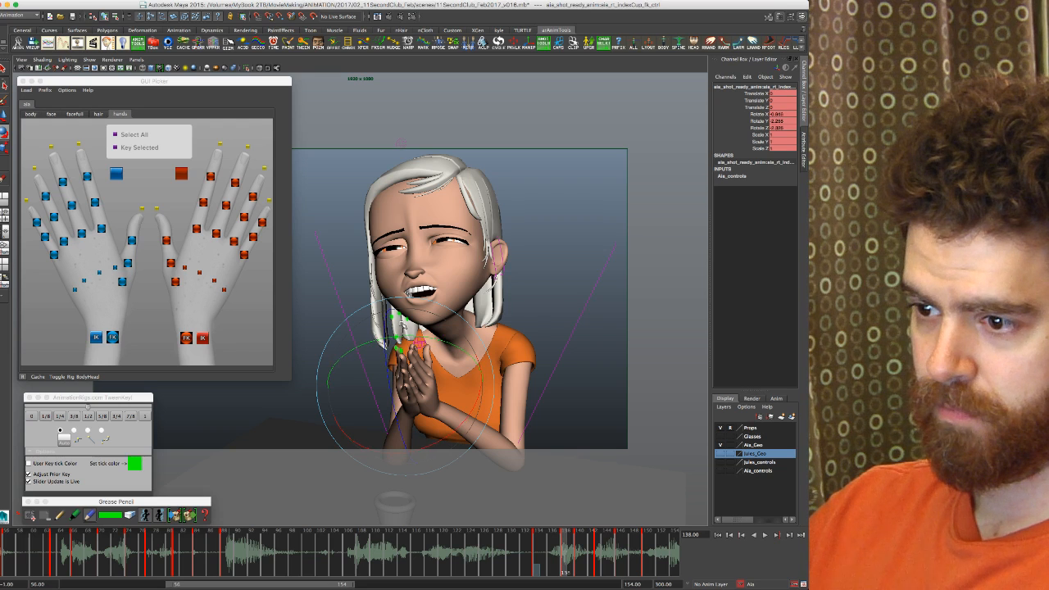
key(period)
key(comma)
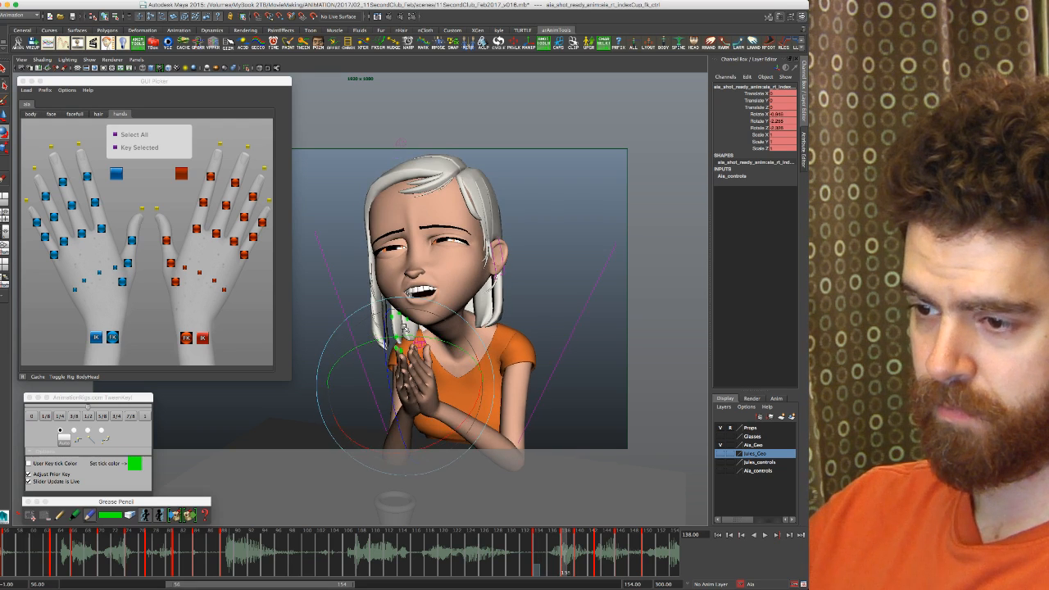
Step: Step forward repeatedly through the keys to evaluate the right index finger's motion against the green dots
key(period)
key(period)
key(period)
key(period)
key(period)
key(period)
key(period)
key(period)
key(period)
key(period)
key(period)
key(period)
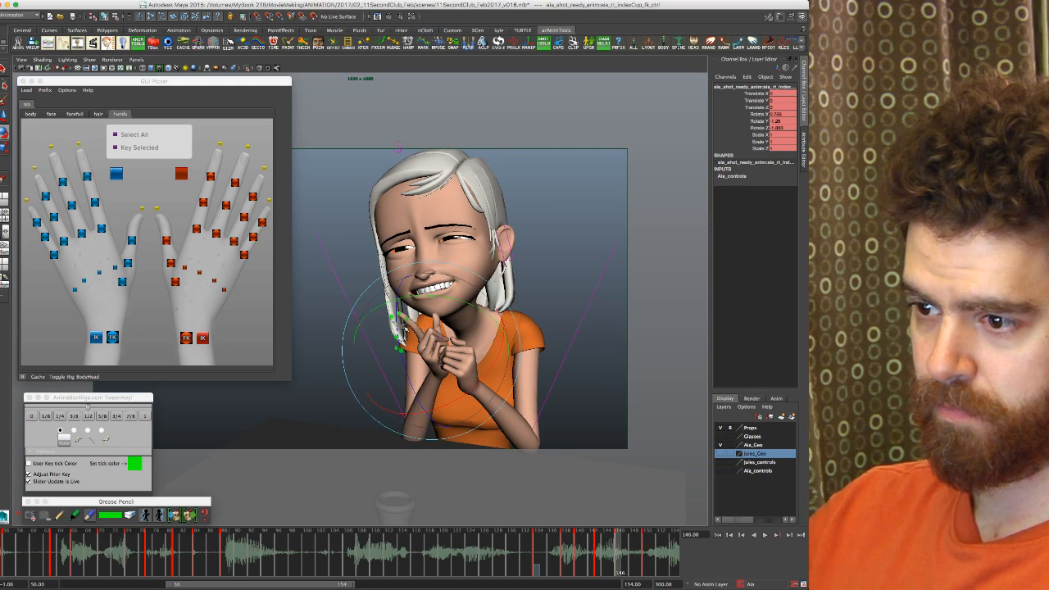
Step: Playblast the shot over the selected range from frame 130 to 152
click(509, 564)
shift+drag(509, 565, 650, 563)
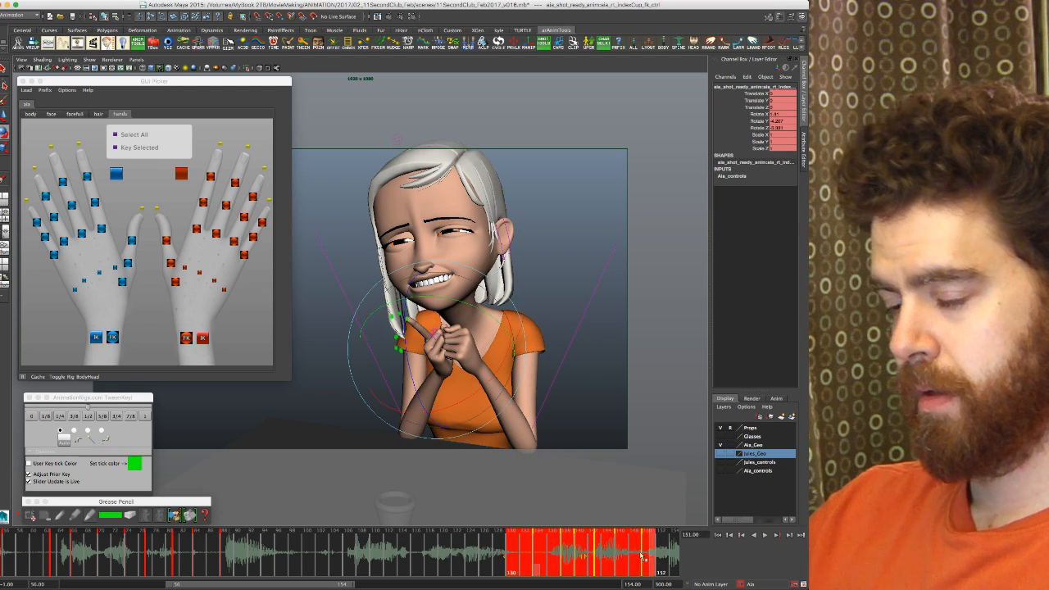
right_click(622, 558)
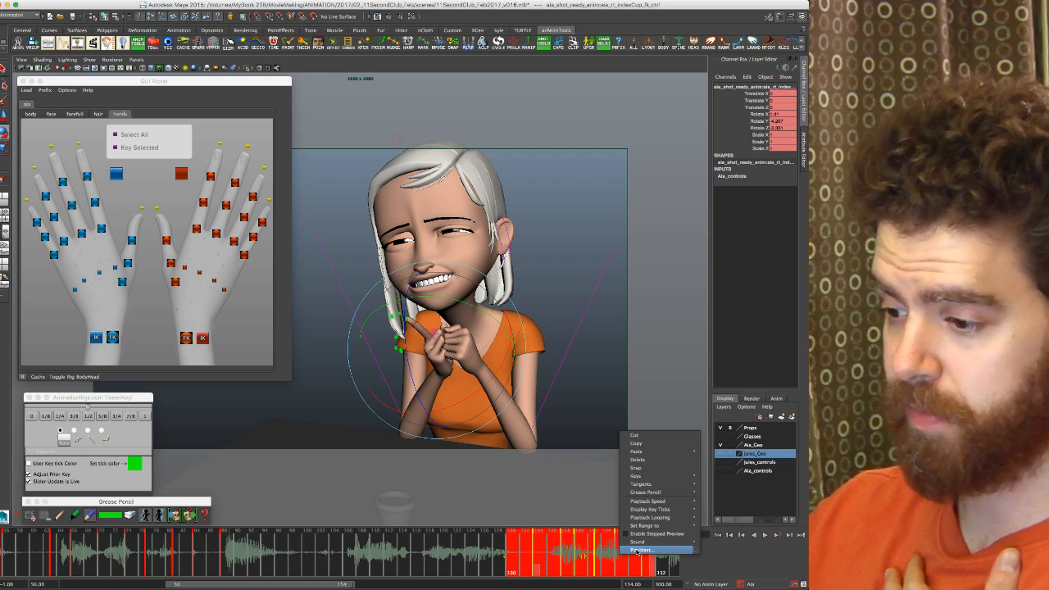
click(640, 550)
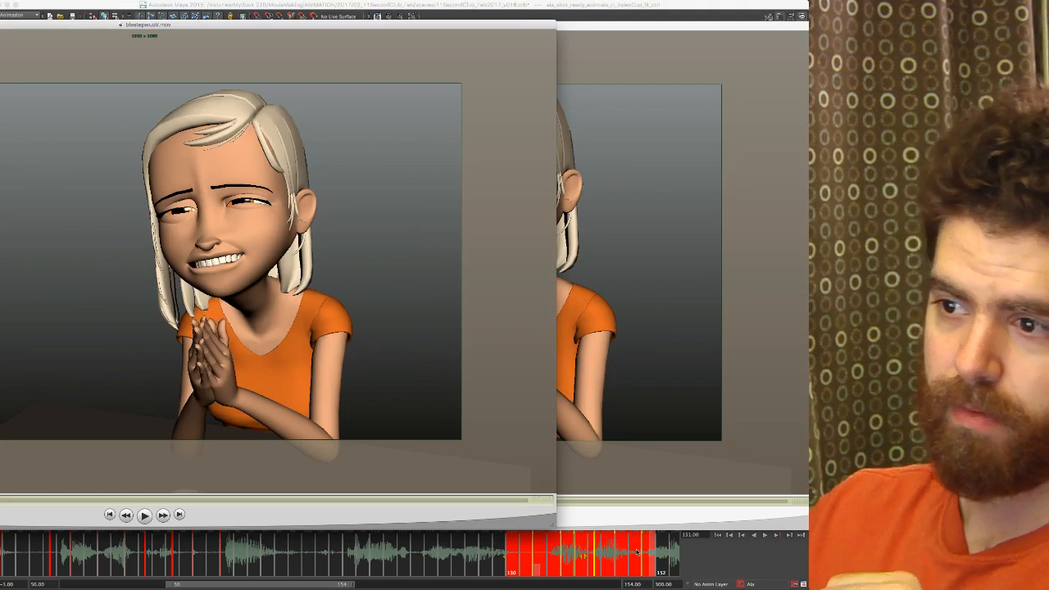
Step: Play the new playblast and compare the right hand's motion with the earlier playblast
drag(33, 27, 292, 28)
key(XF86AudioMute)
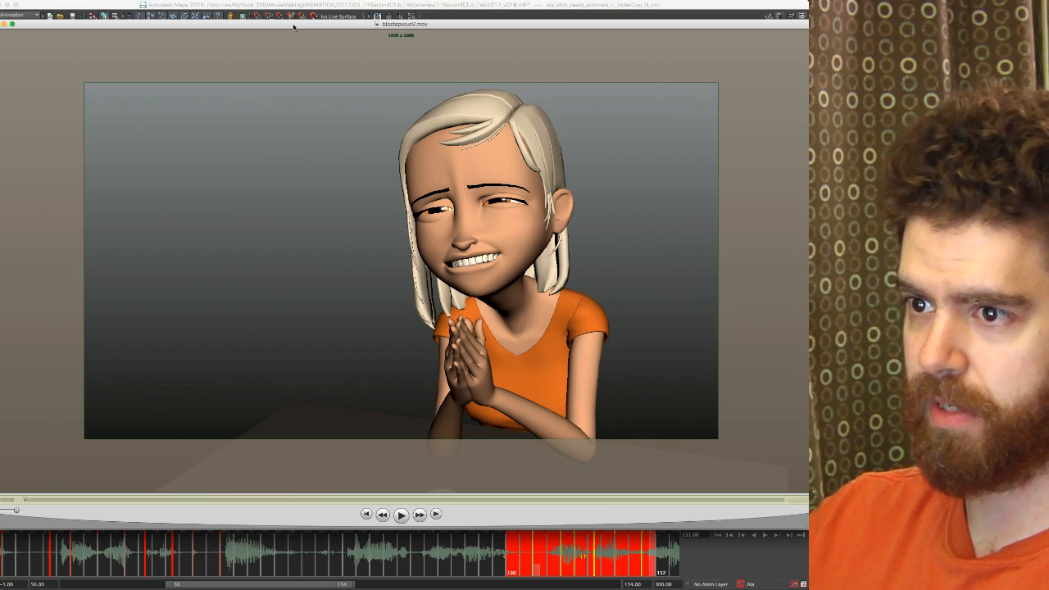
key(space)
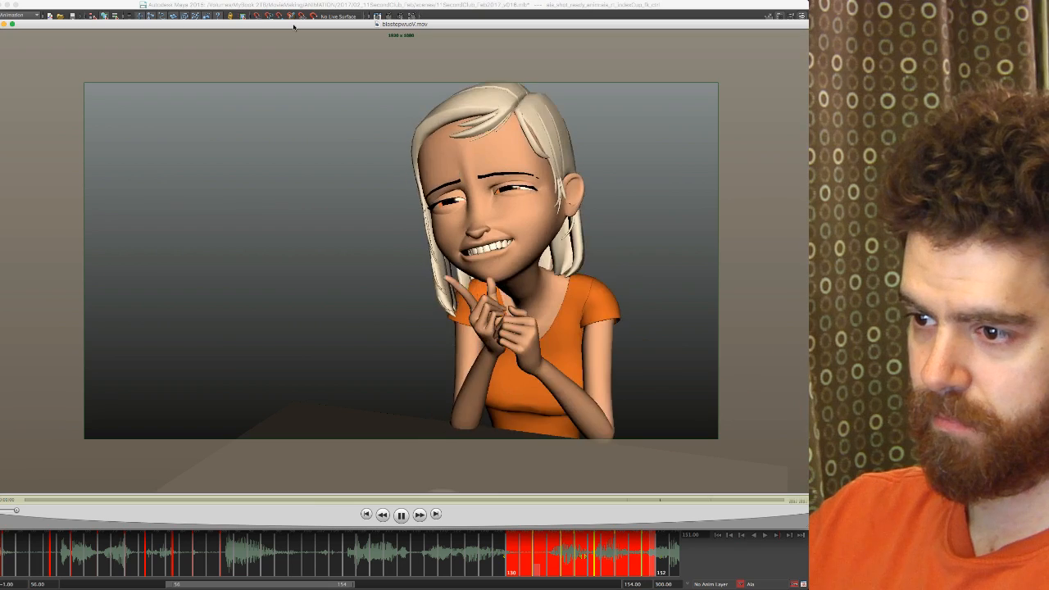
key(space)
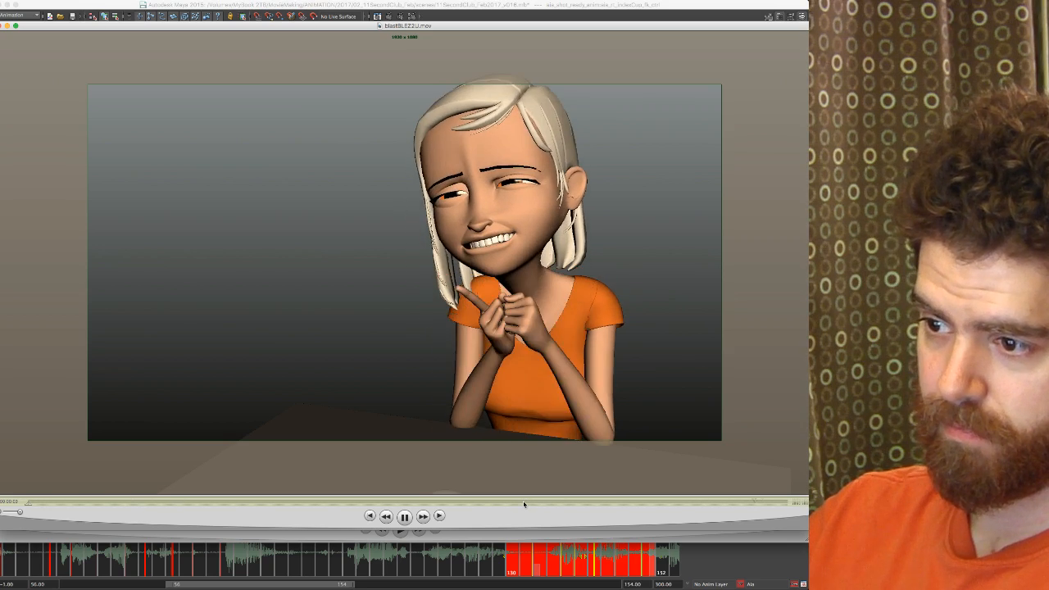
key(space)
click(538, 537)
key(space)
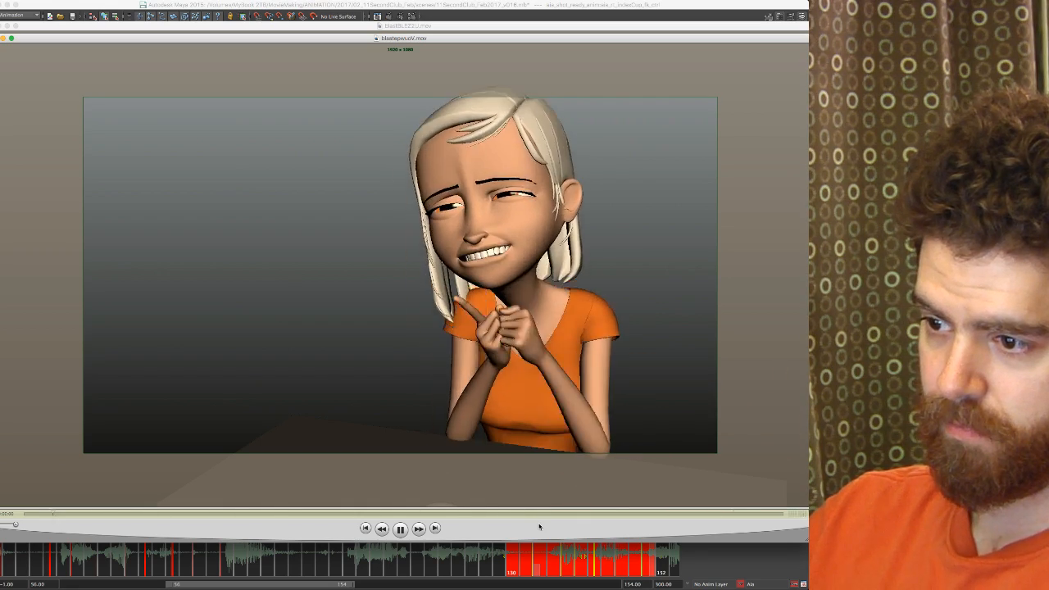
key(space)
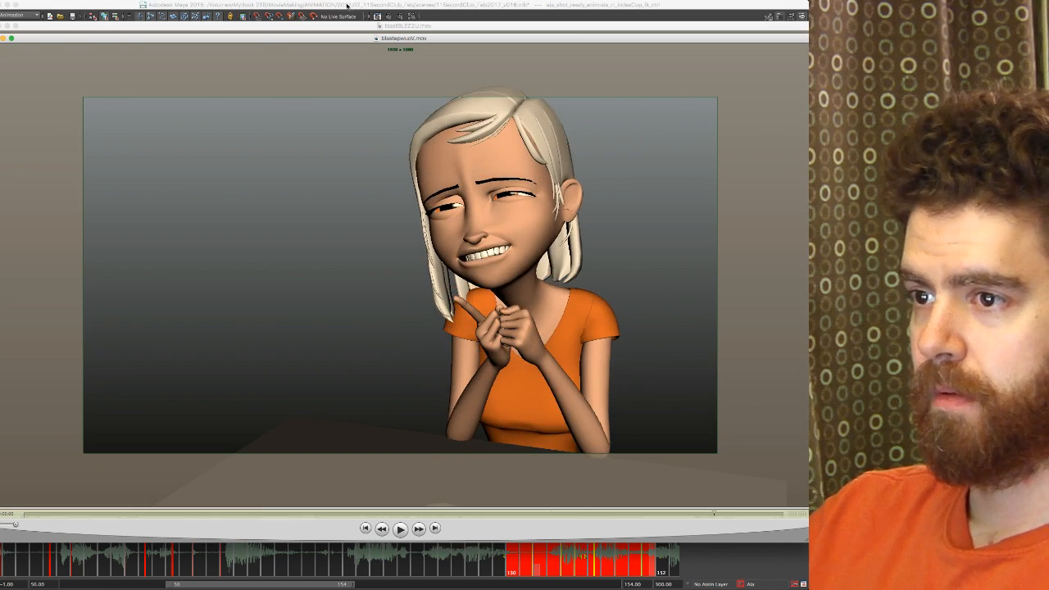
Step: Switch back to Maya and tween the right index cup control at frame 140 to 1/8 between its neighbouring keys
click(347, 6)
click(535, 564)
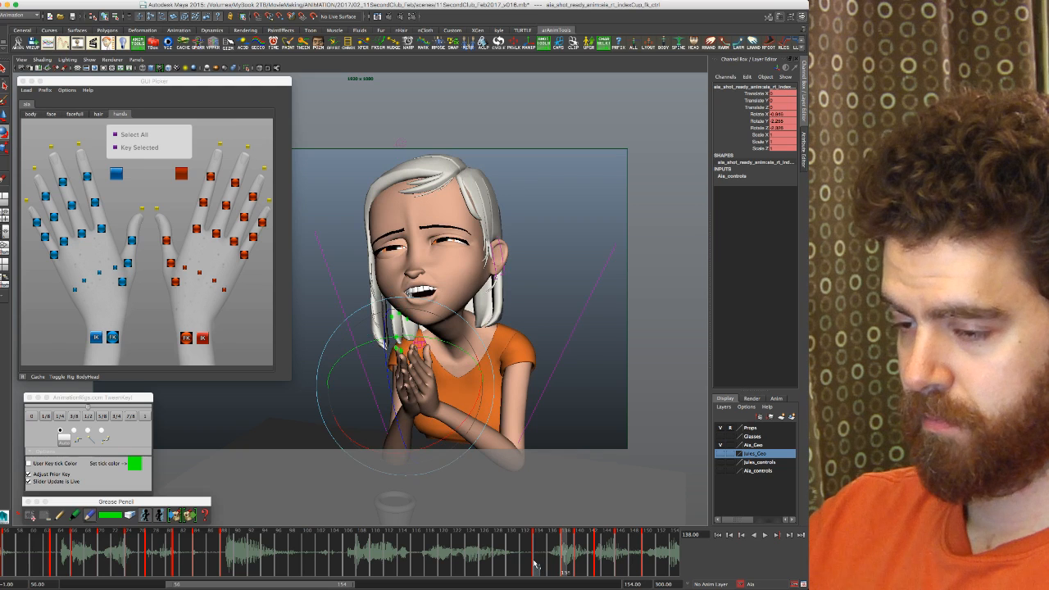
key(comma)
key(period)
key(period)
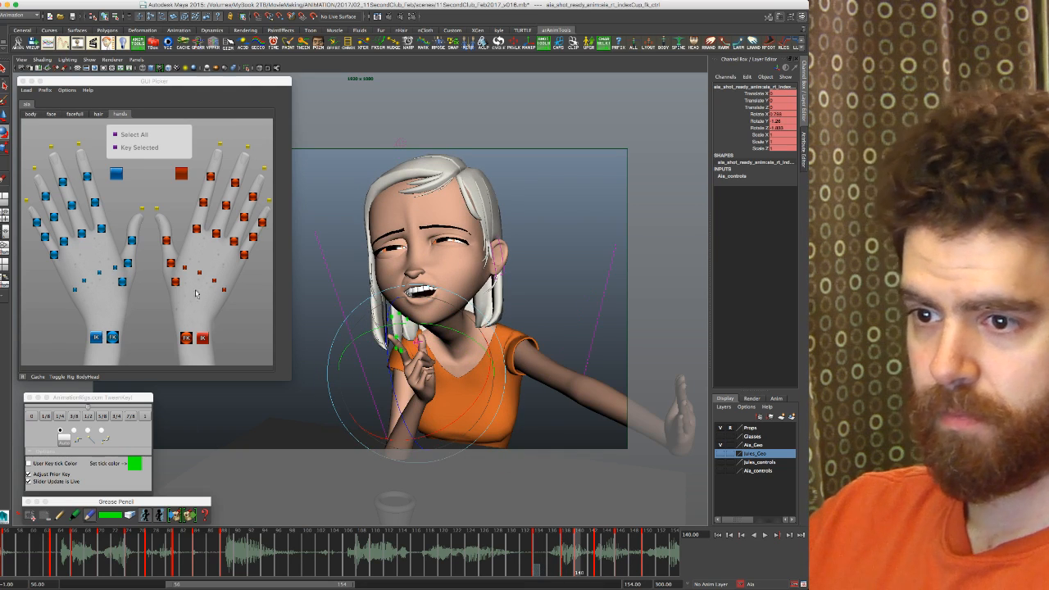
click(211, 177)
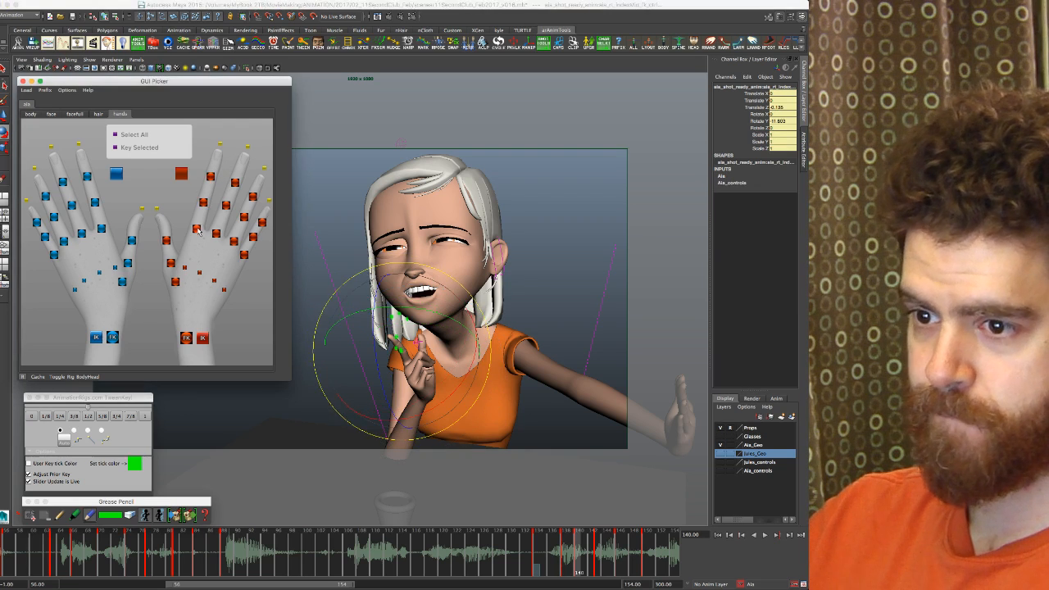
click(187, 261)
click(185, 269)
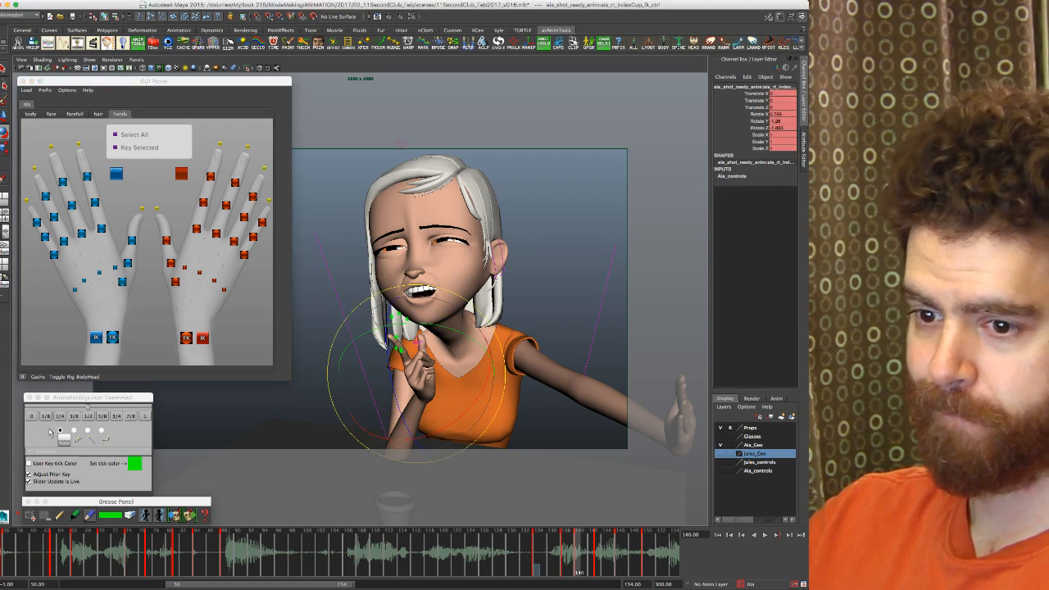
click(48, 418)
click(49, 418)
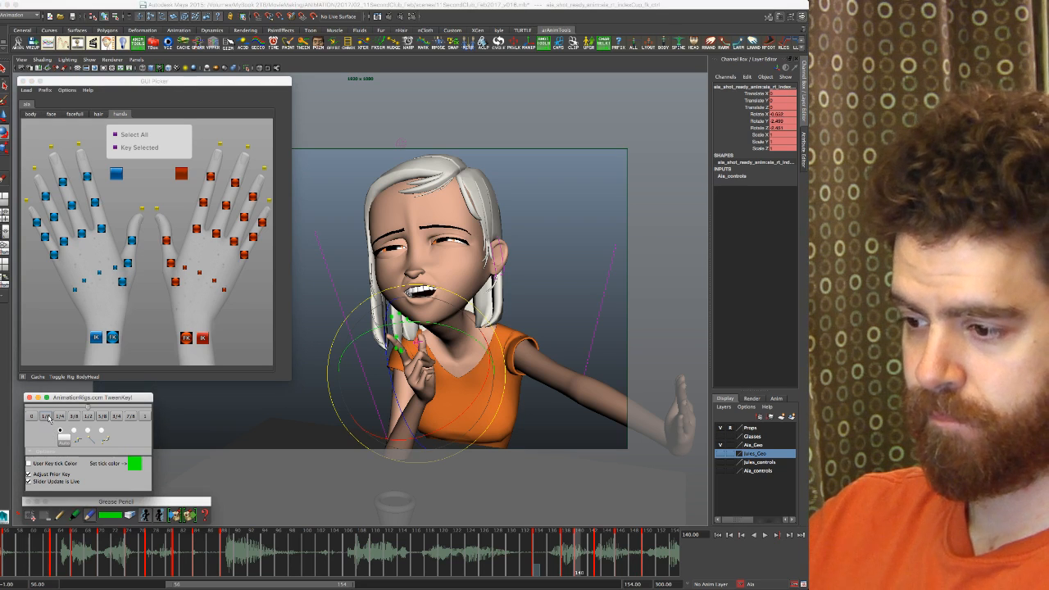
Step: Step through the keys from frame 134 to 146 and check the right index finger's individual joint controls
key(comma)
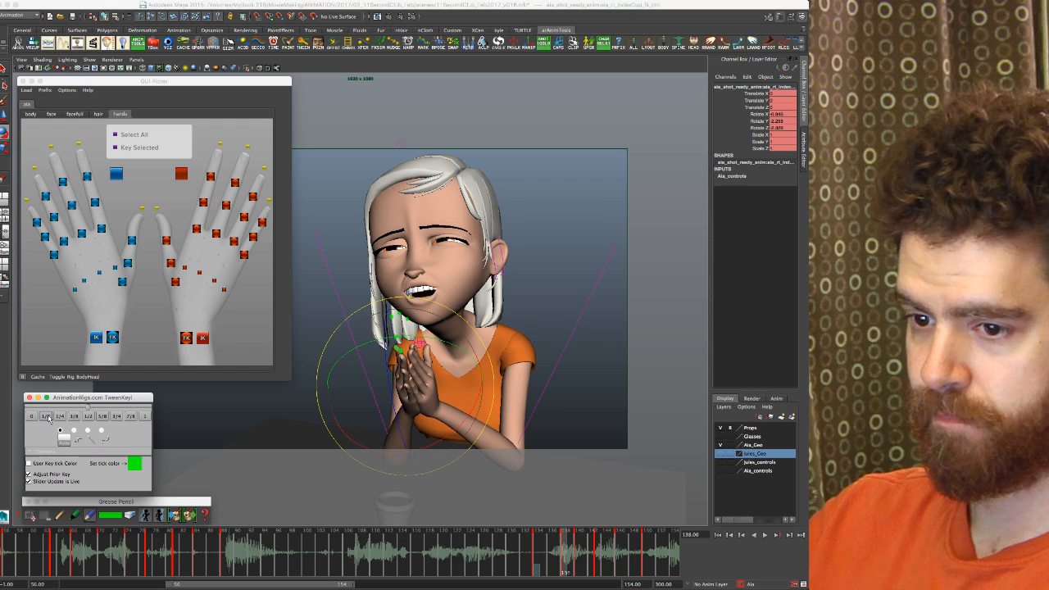
key(comma)
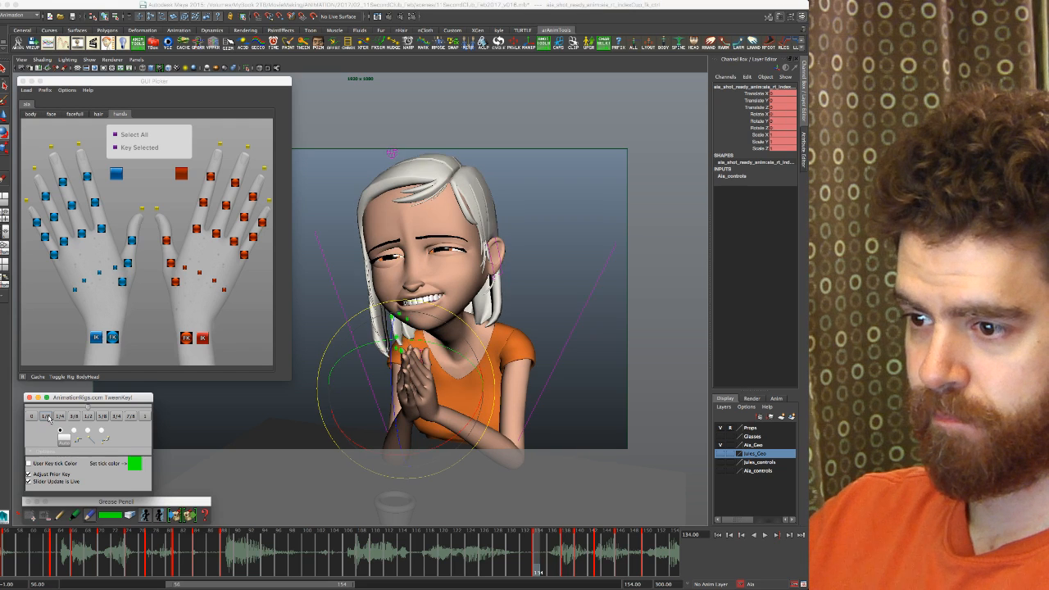
key(period)
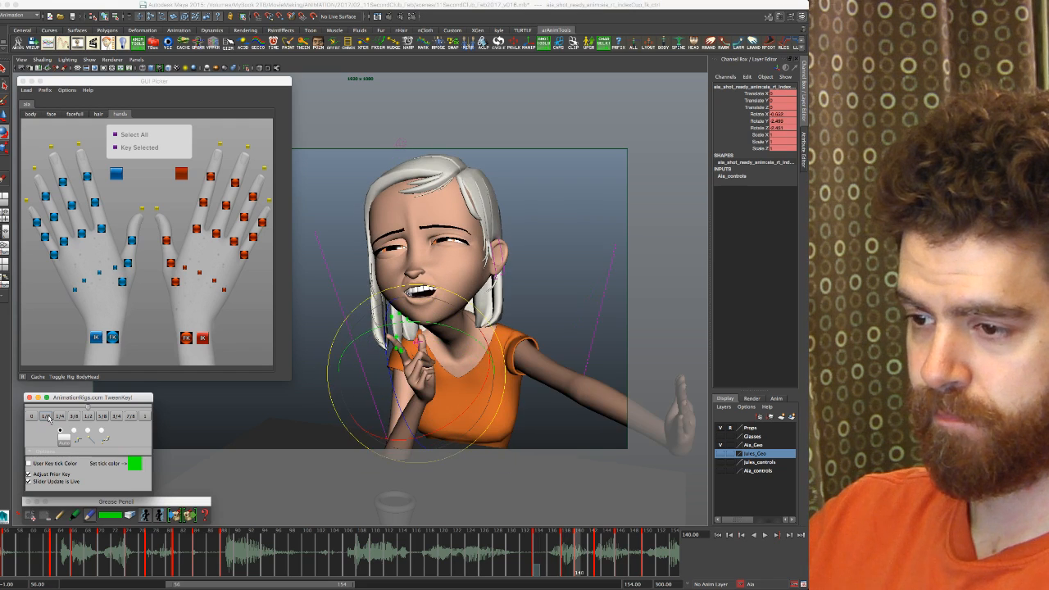
key(period)
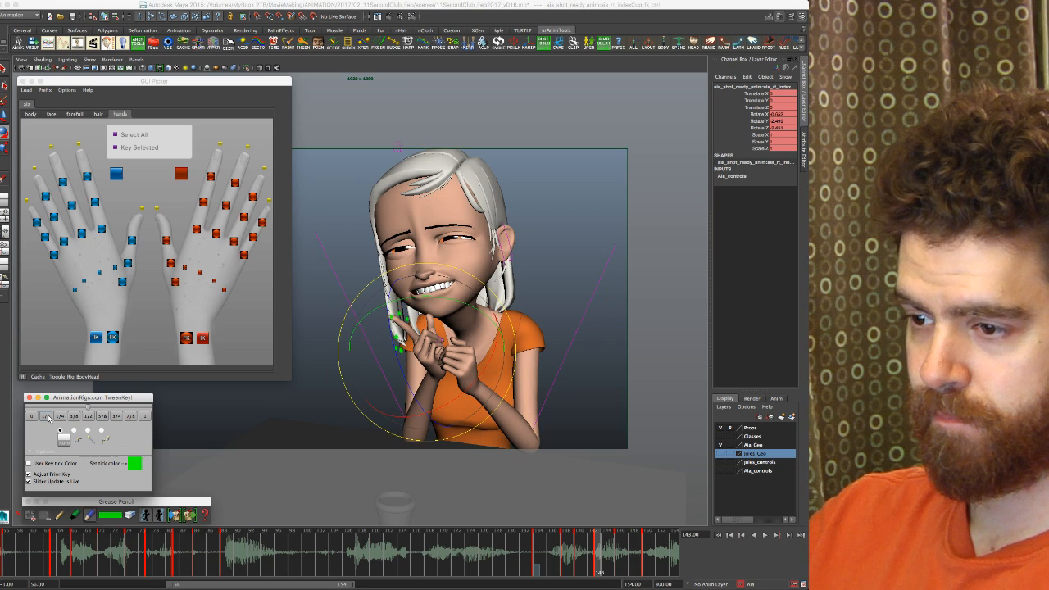
key(period)
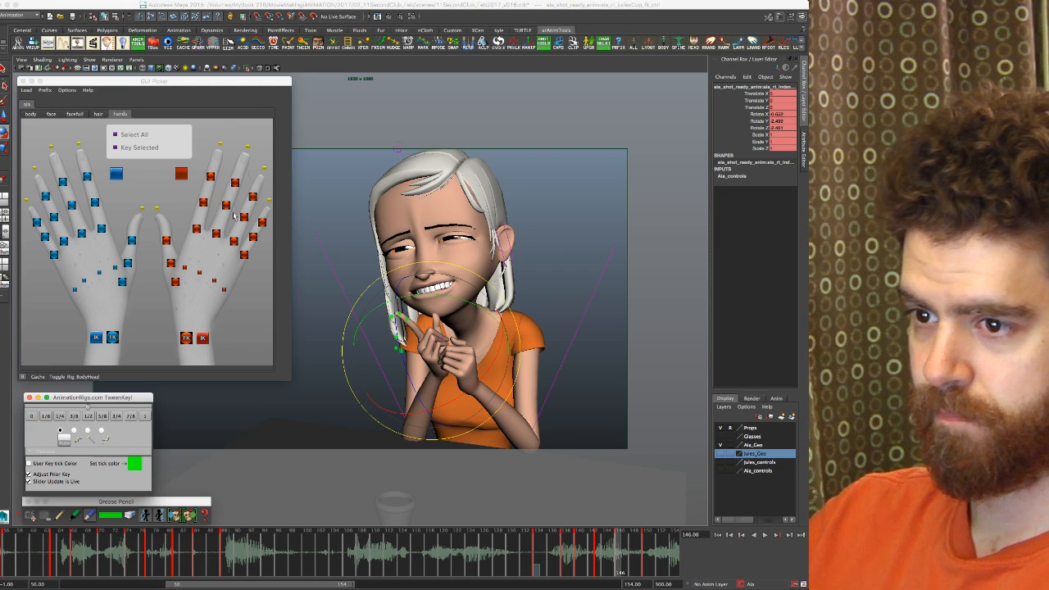
click(219, 146)
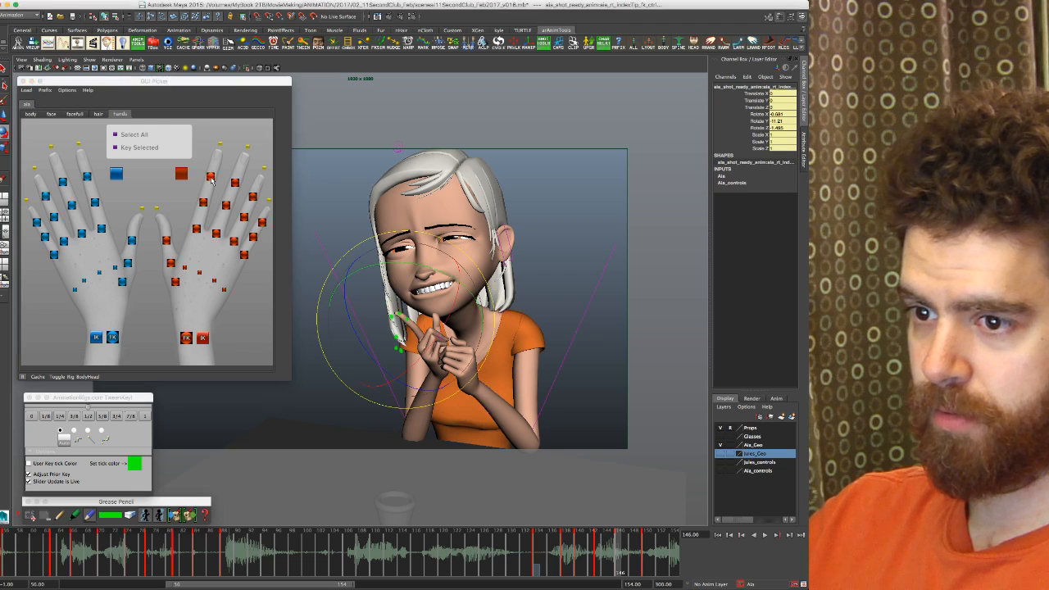
click(206, 205)
click(194, 231)
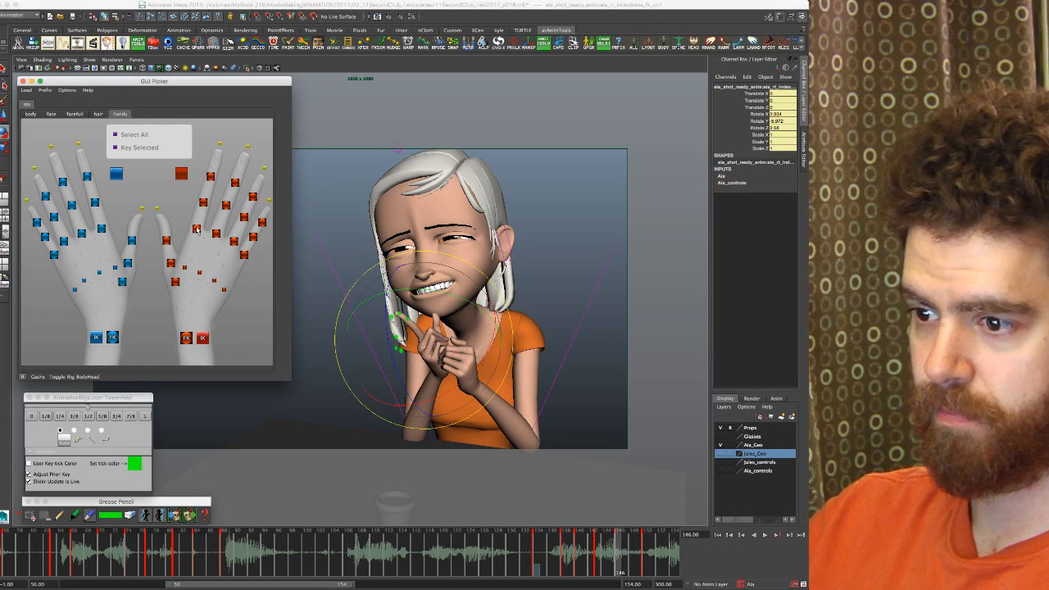
click(192, 232)
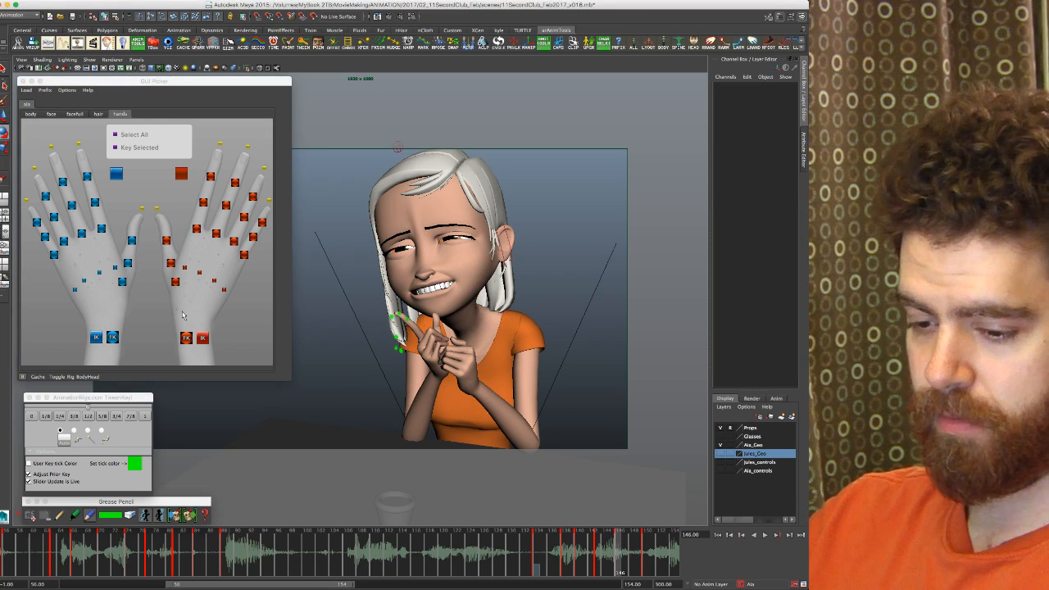
Step: Match the right index tip and cup controls at frame 146 to the previous key with a 0 tween
click(221, 145)
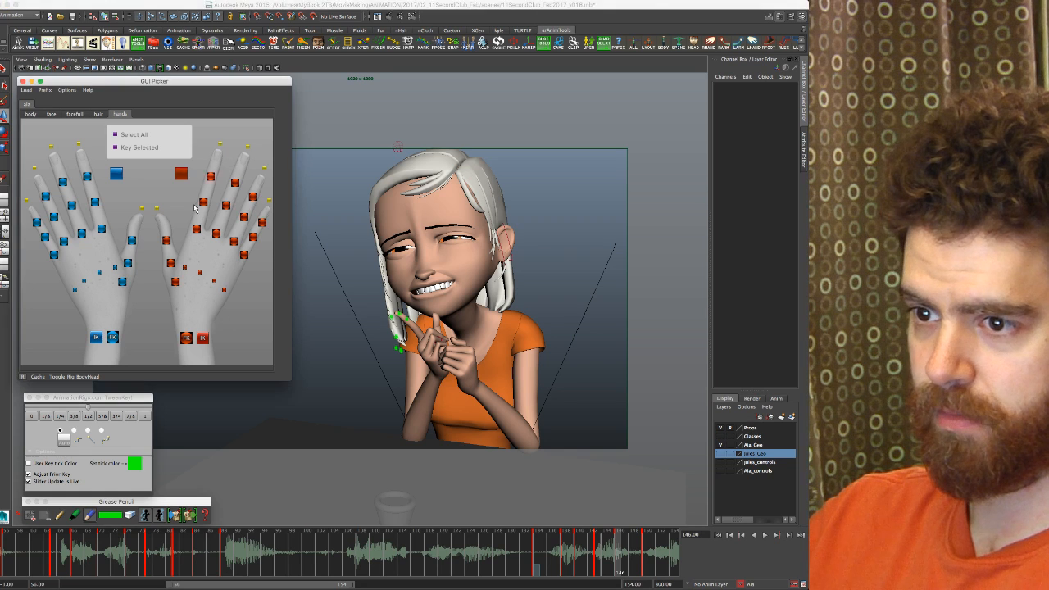
click(32, 418)
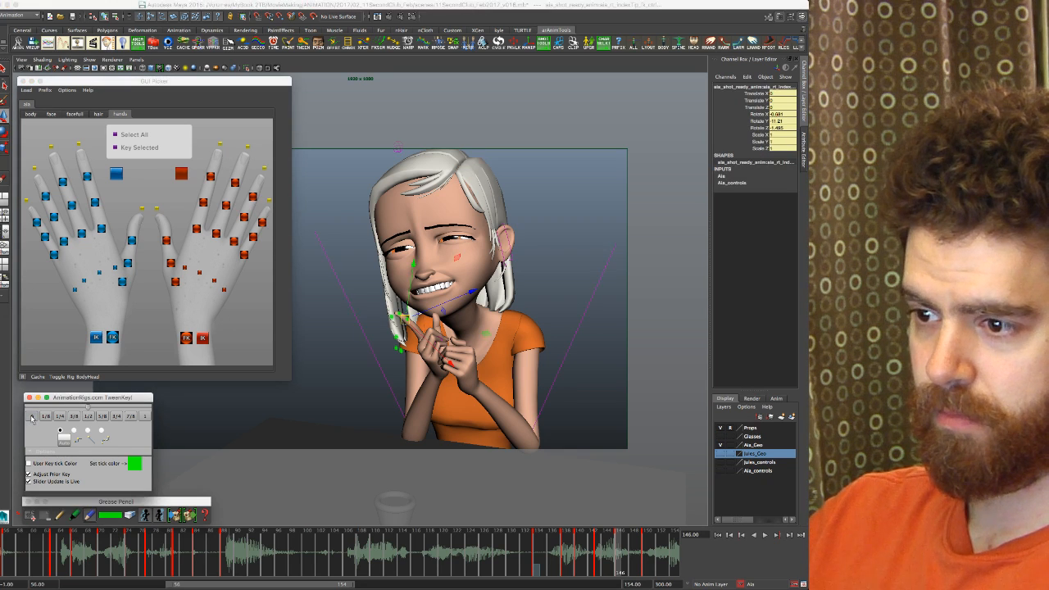
click(215, 176)
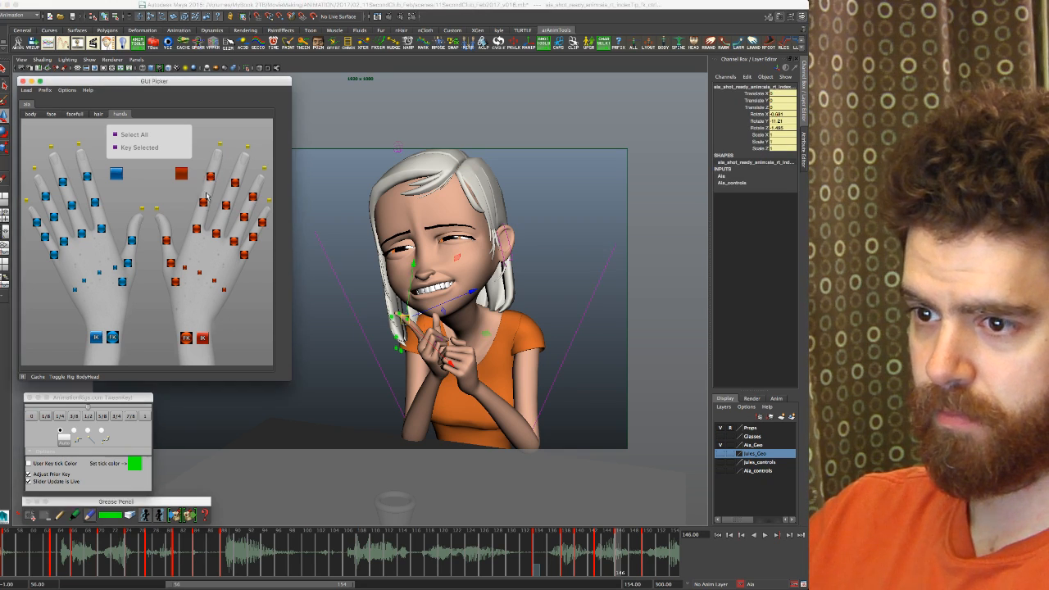
click(204, 204)
click(197, 228)
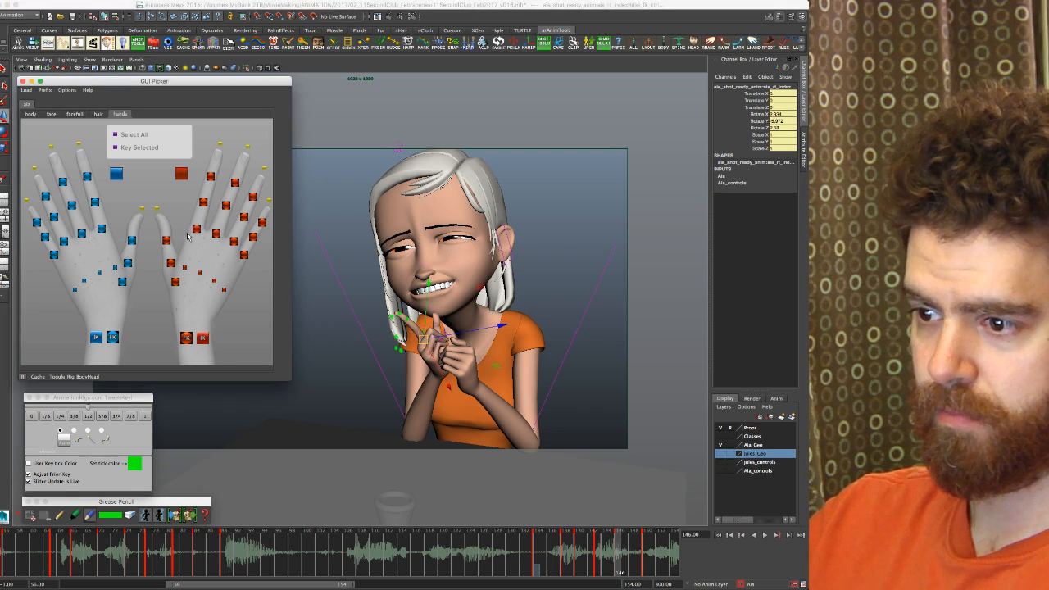
click(185, 269)
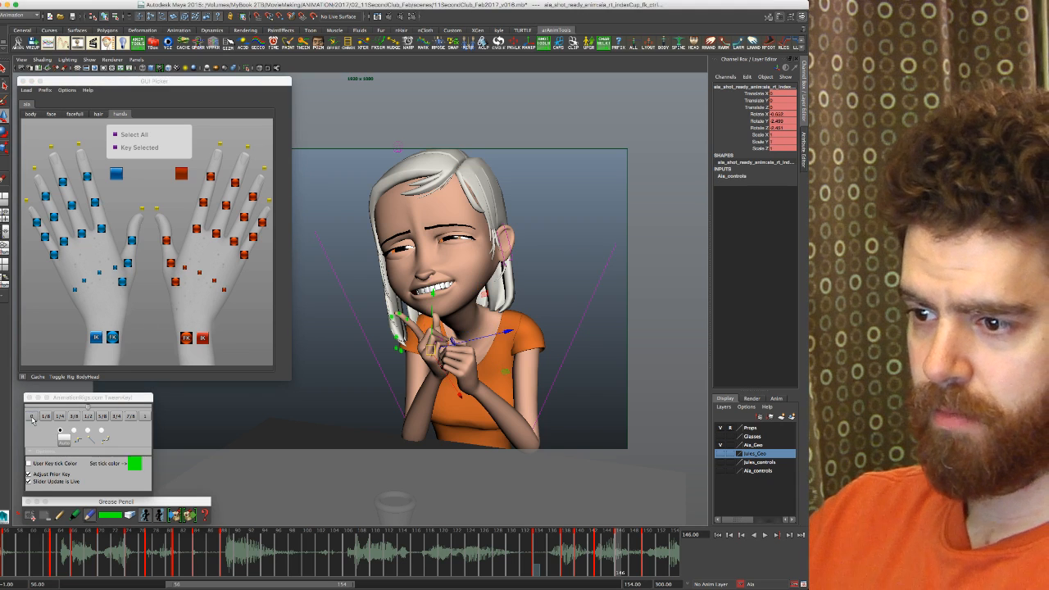
click(33, 419)
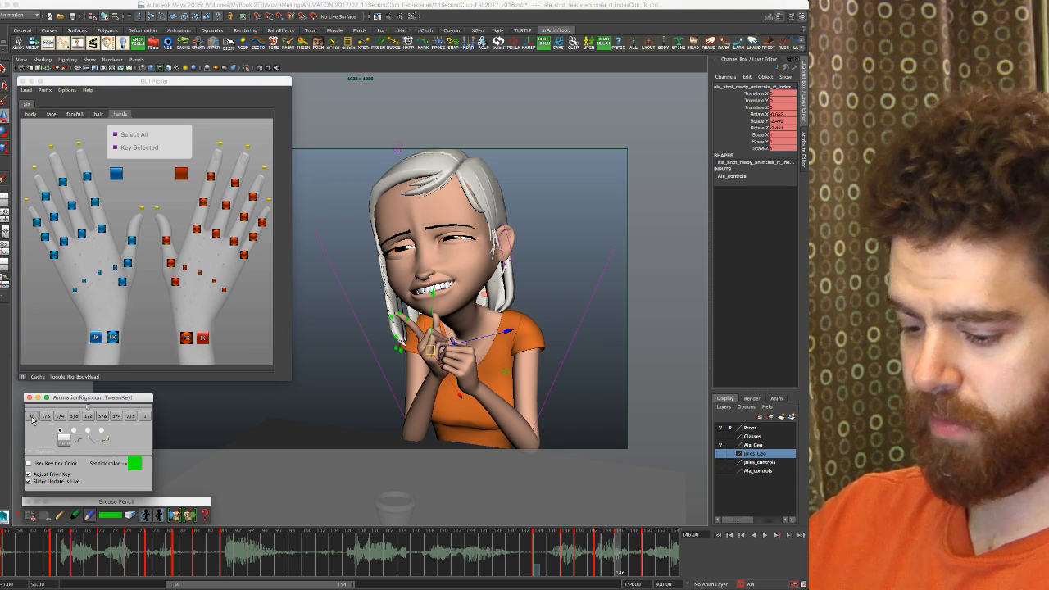
Step: Flip back and forth between the keys around frames 146 and 150 to examine how the right index finger settles
key(comma)
key(period)
key(comma)
key(period)
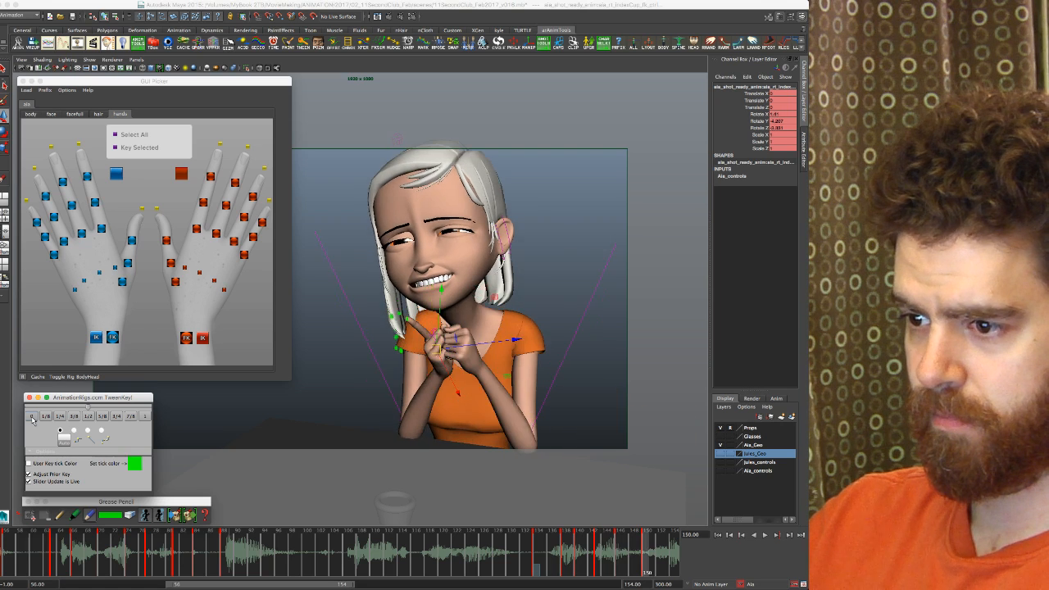
key(comma)
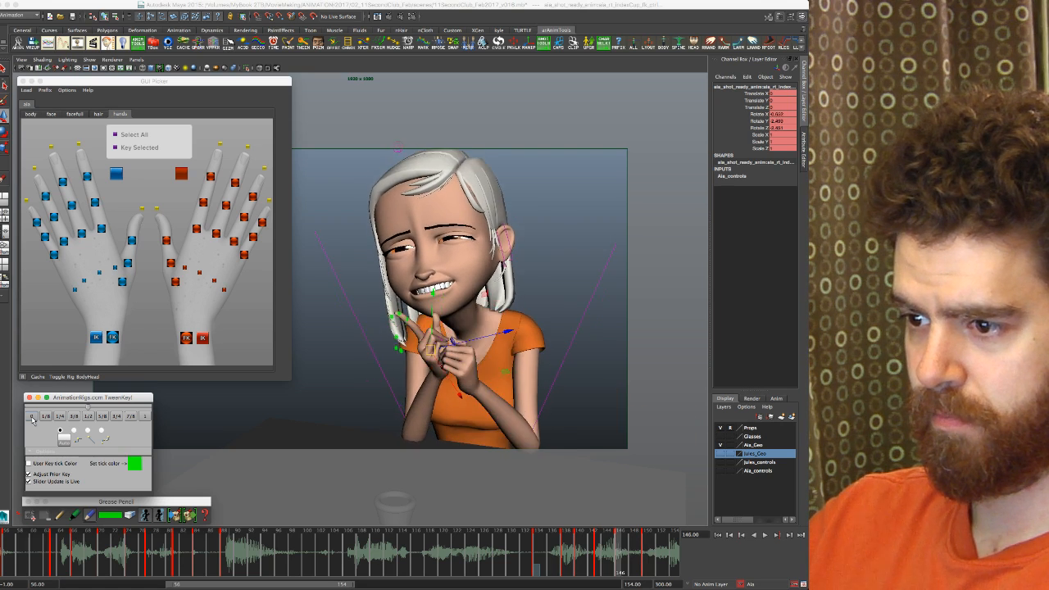
key(comma)
key(period)
key(period)
key(comma)
key(period)
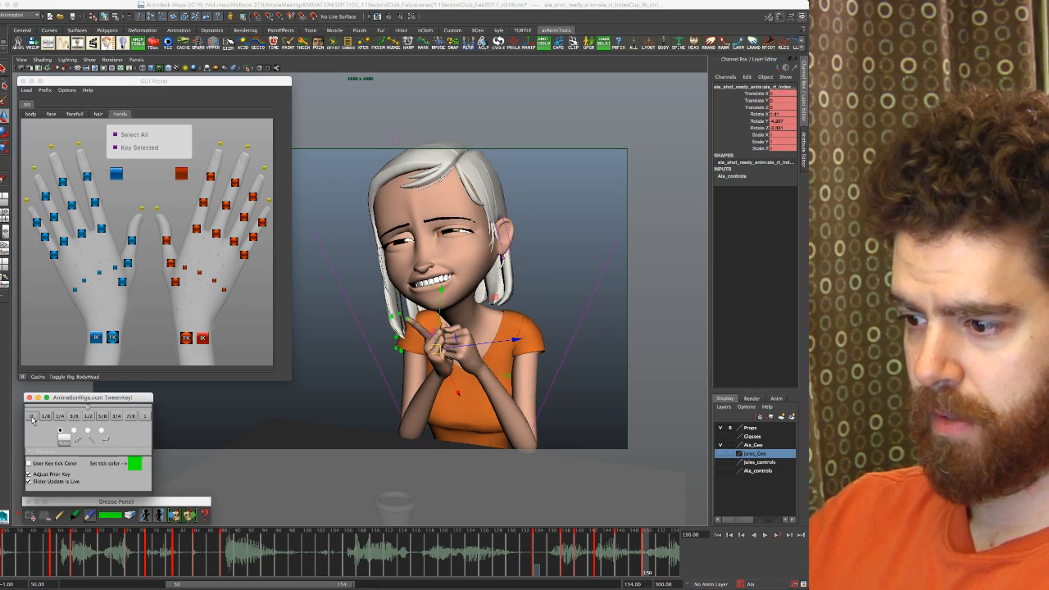
Step: Try a 0 tween on the right index cup control at frame 150 and compare it with the preceding keys
click(33, 417)
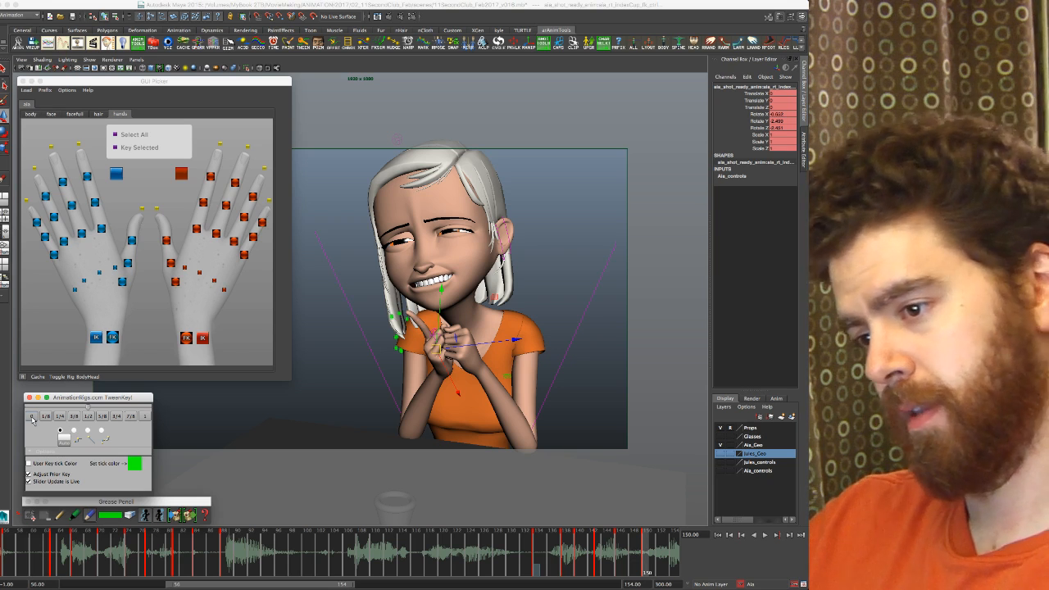
key(comma)
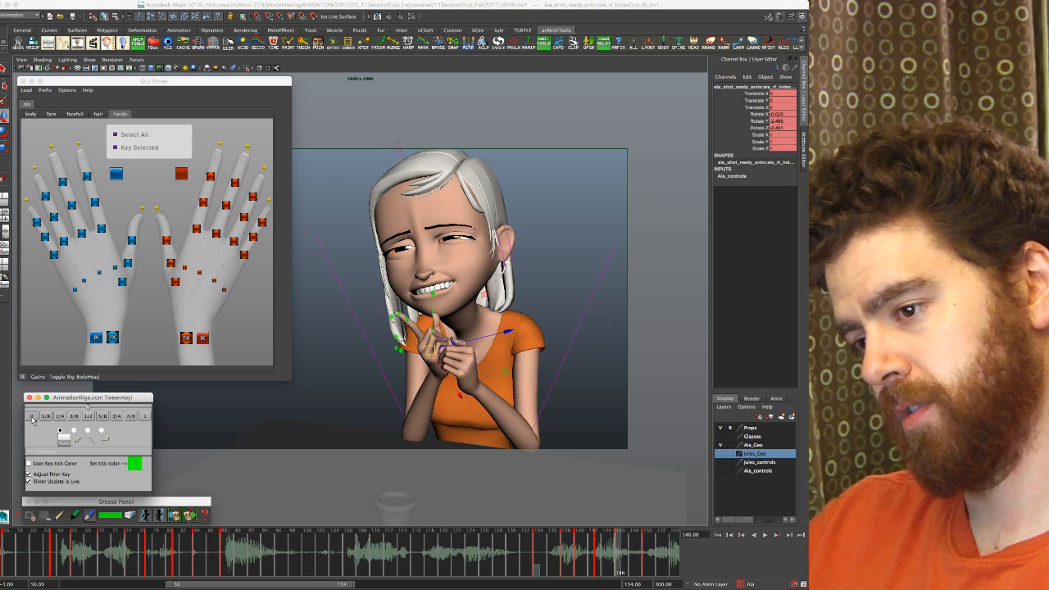
key(comma)
key(period)
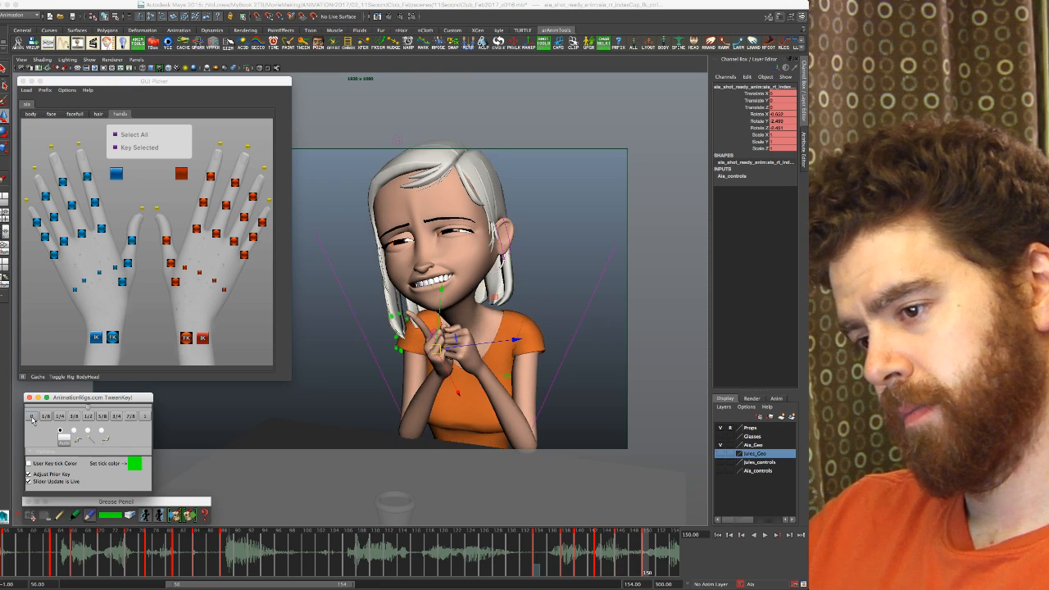
key(comma)
key(period)
key(period)
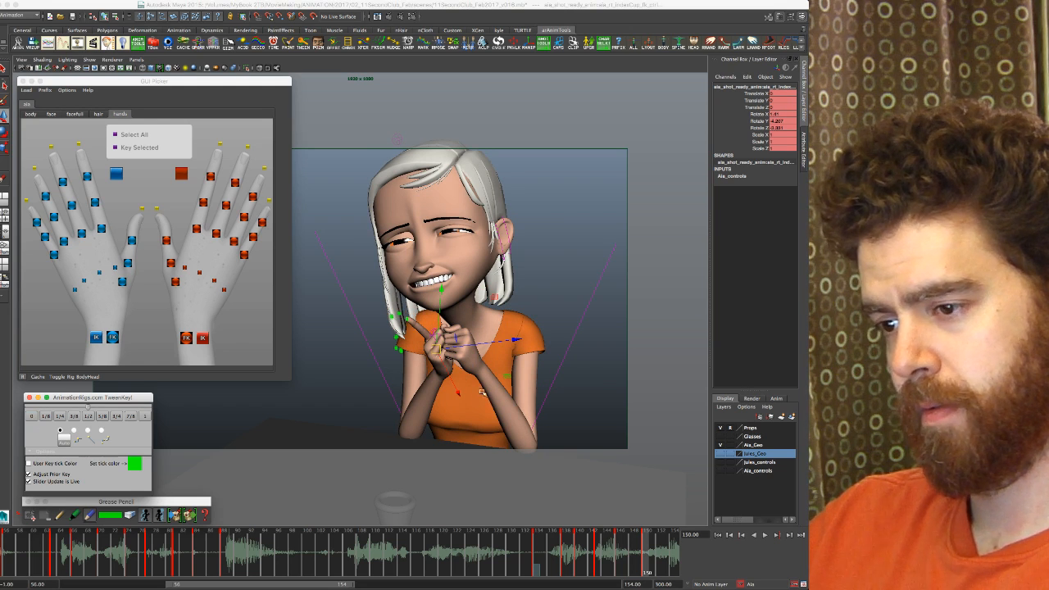
Step: Inspect the right hand up close in the perspective view and compare its pose at frames 146 and 150 through the shot camera
key(space)
mouse_move(605, 210)
alt+mouse_down()
mouse_move(578, 200)
mouse_move(622, 213)
alt+mouse_up()
alt+drag(611, 220, 541, 216)
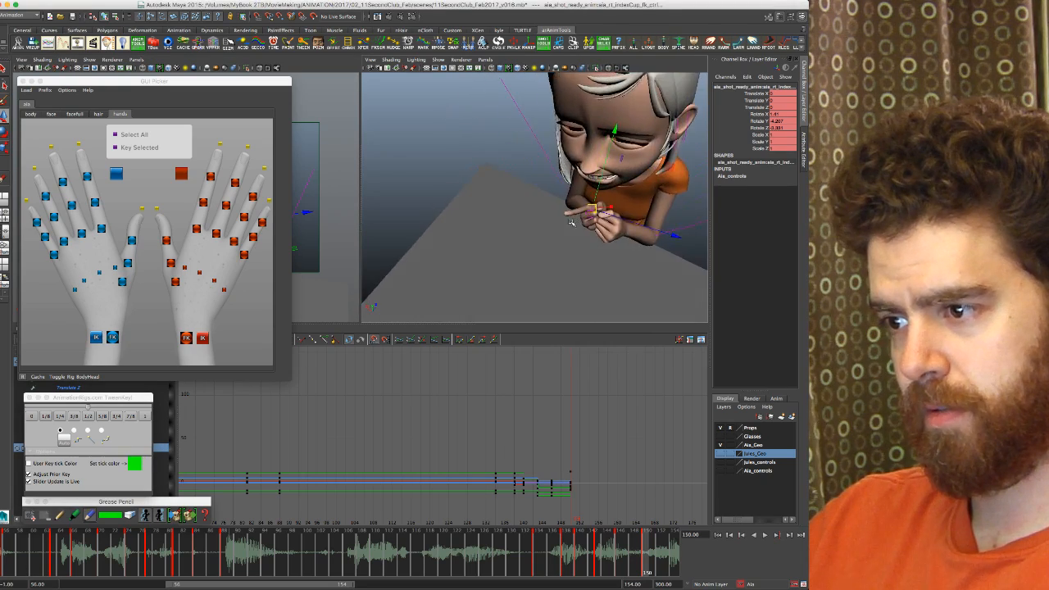
alt+right_drag(541, 217, 802, 210)
alt+middle_drag(623, 209, 470, 209)
alt+drag(471, 209, 455, 229)
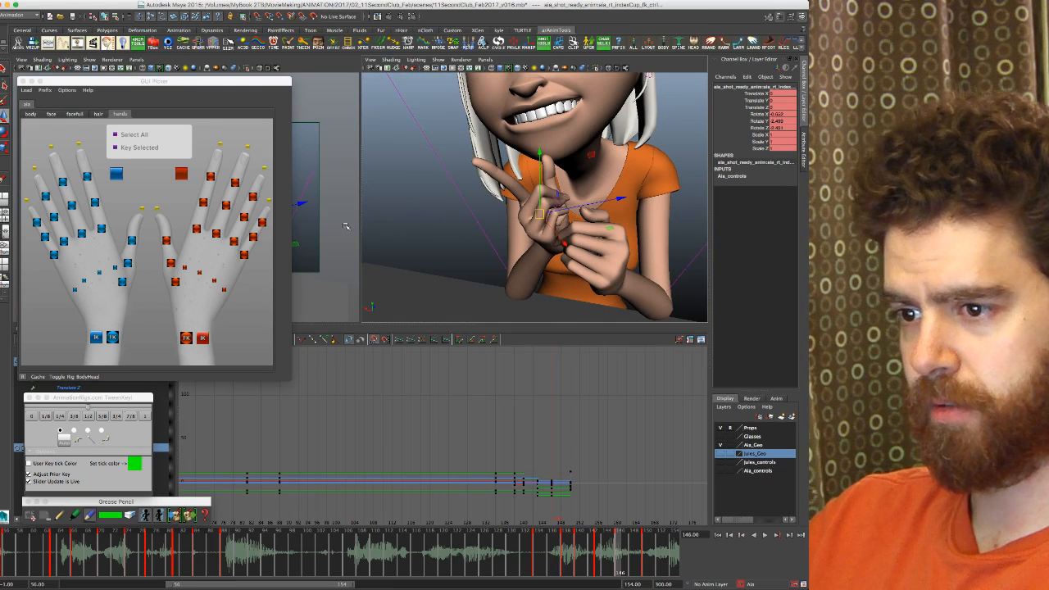
key(space)
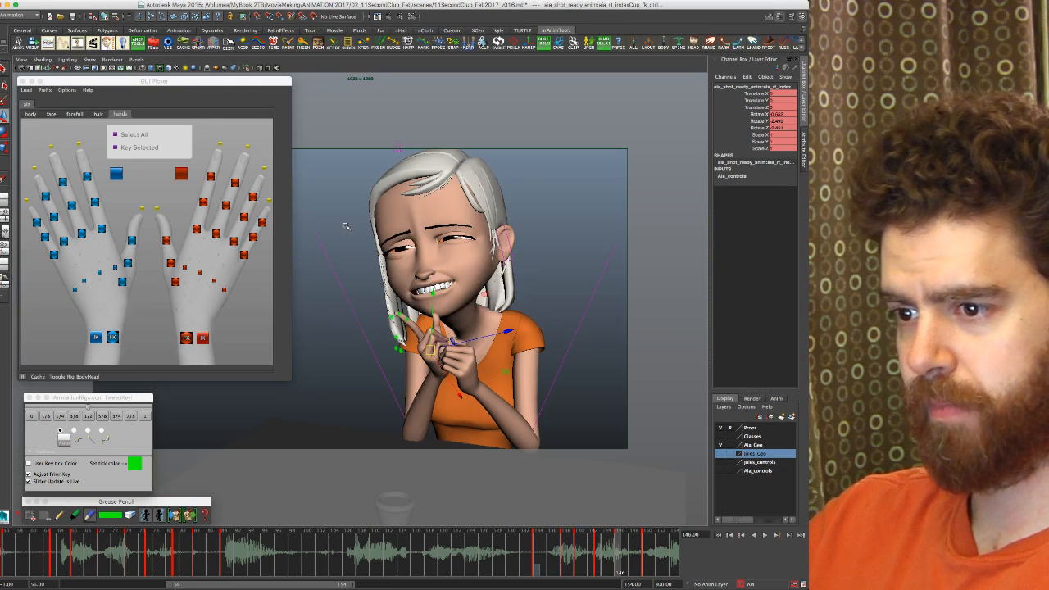
key(period)
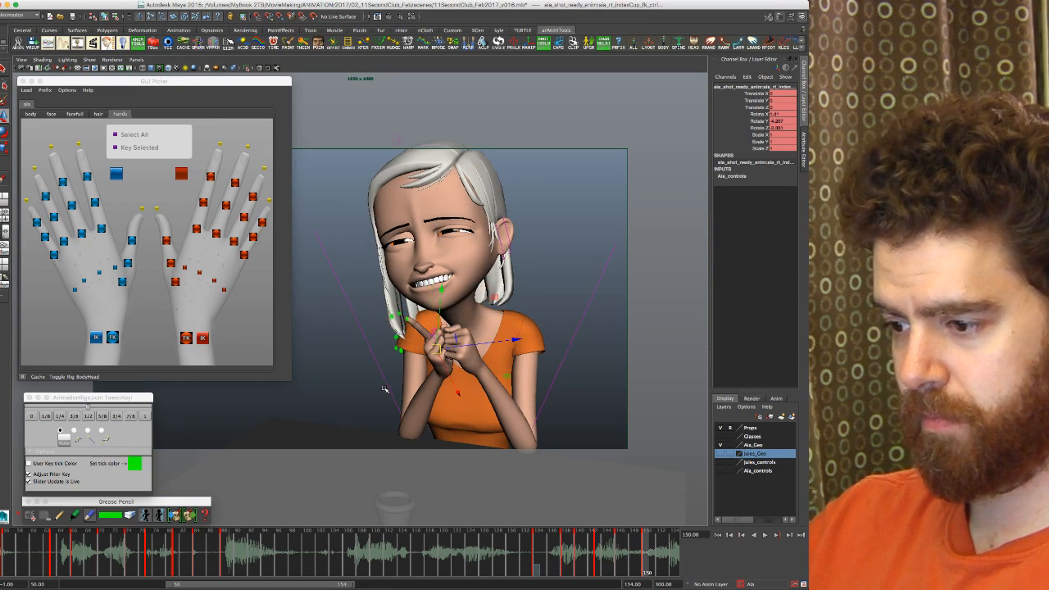
key(comma)
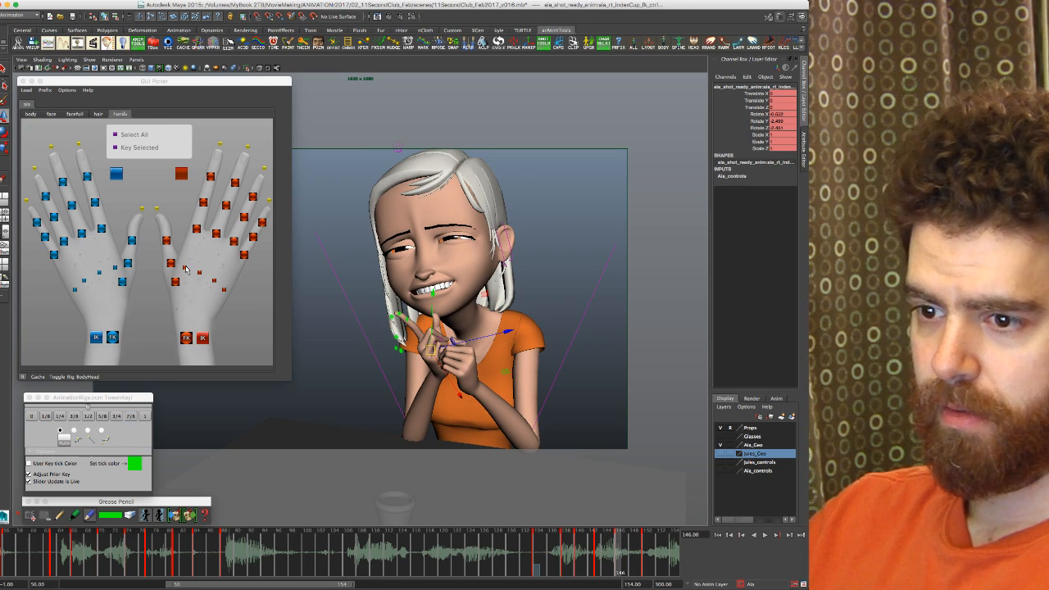
Step: Match the right index finger controls at frame 146 to the following key with a 1 tween and compare with frame 143
click(202, 204)
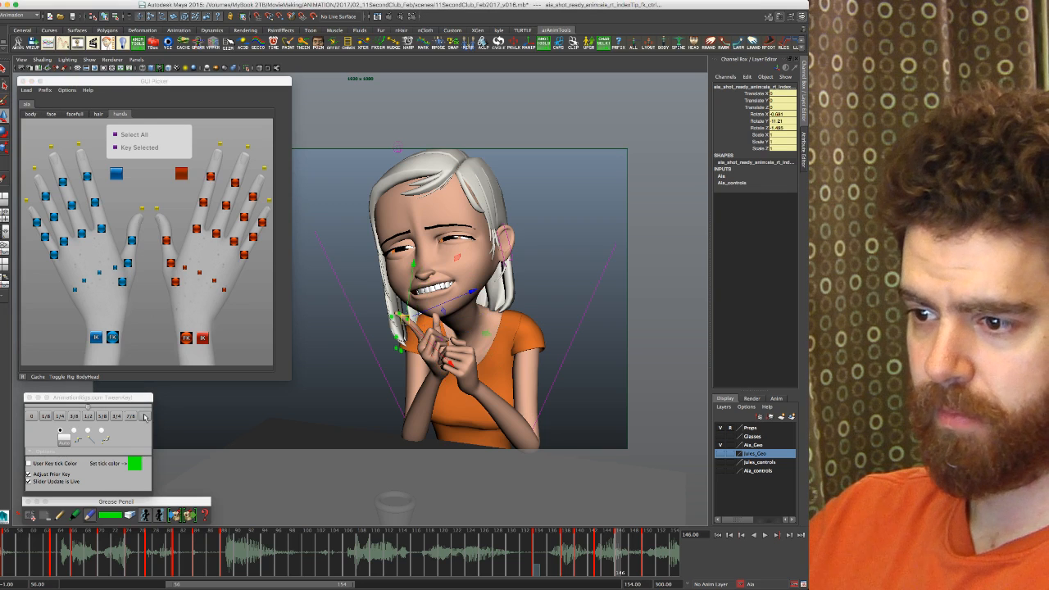
click(145, 416)
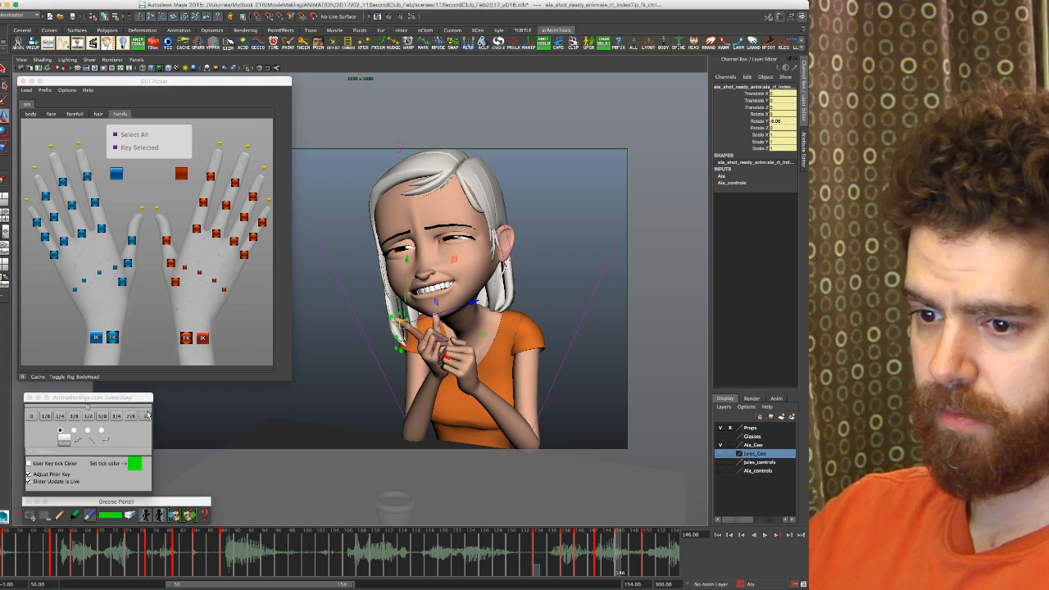
click(146, 418)
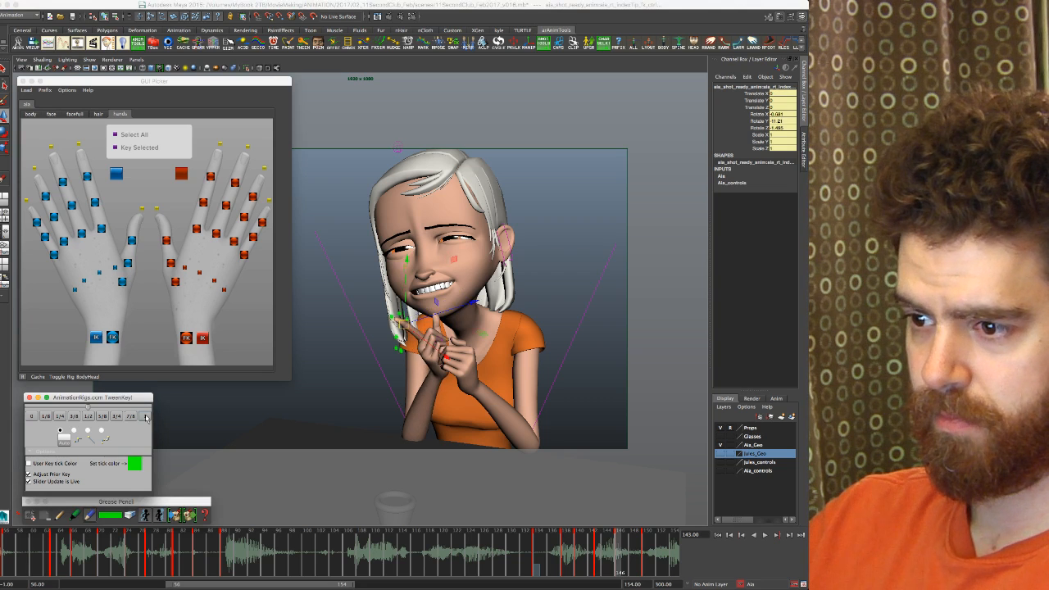
key(comma)
key(period)
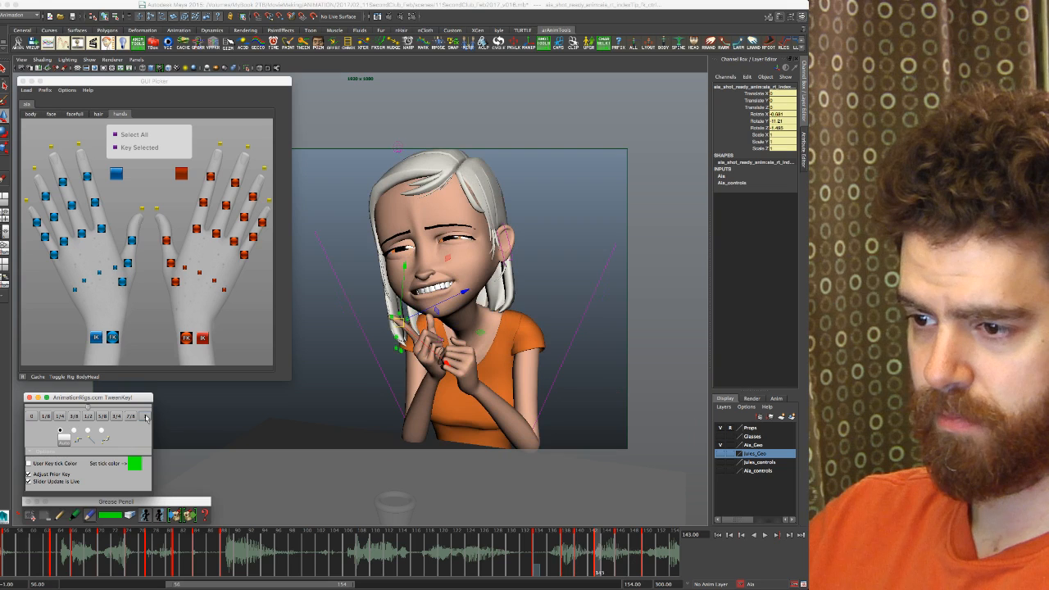
key(period)
key(comma)
key(period)
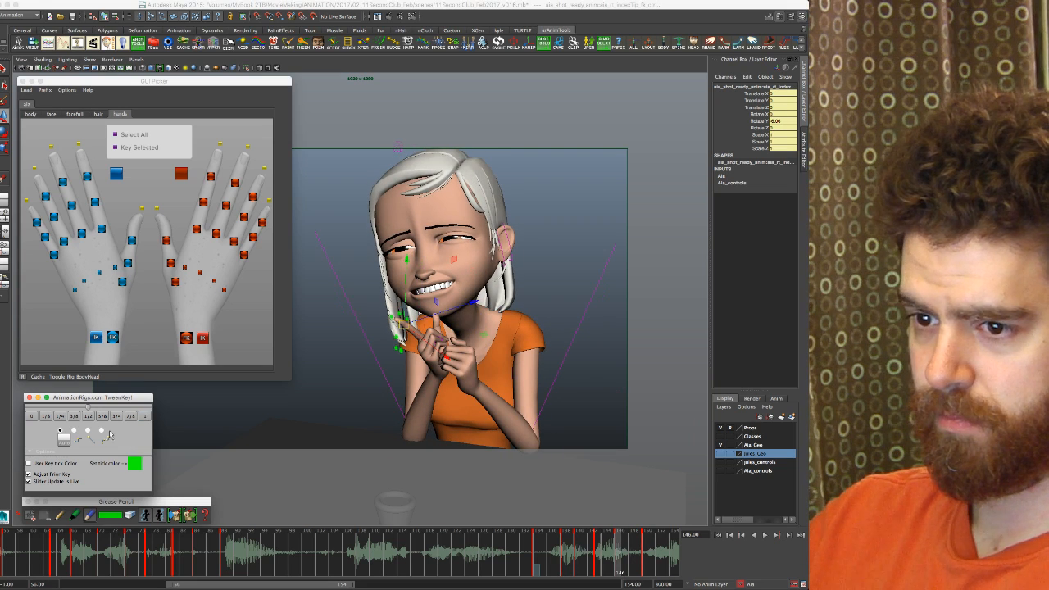
Step: Rotate the right arm IK control slightly at frame 146 to adjust the hand's angle relative to the preceding key
click(203, 338)
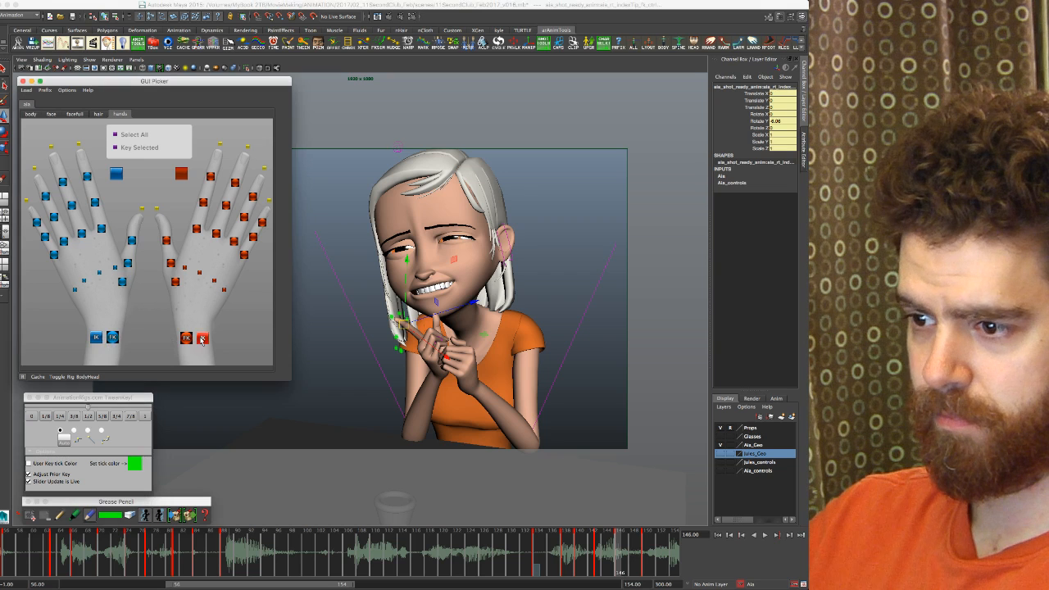
key(comma)
key(period)
key(comma)
key(period)
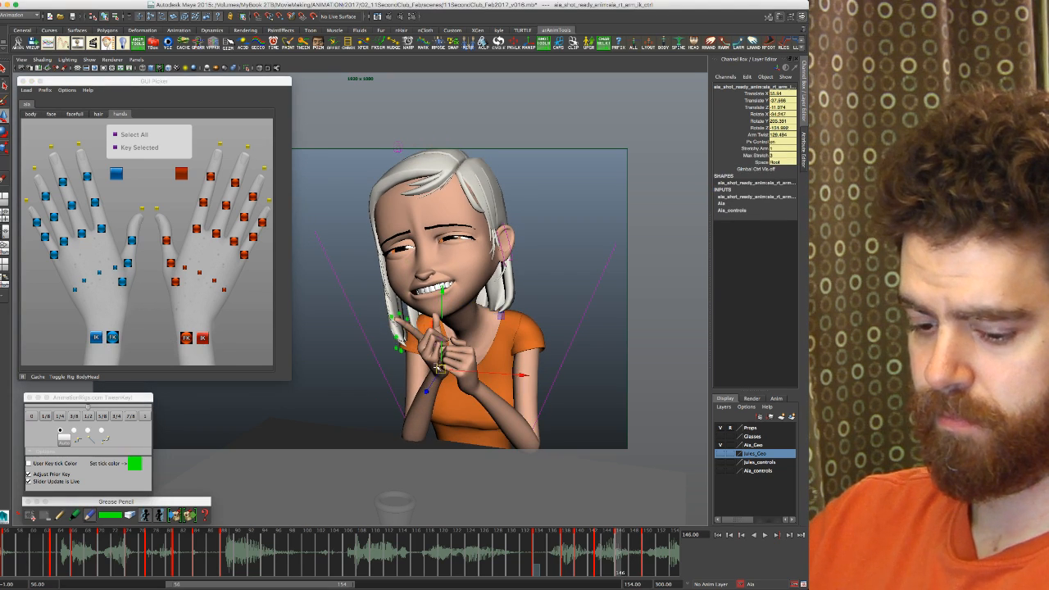
key(e)
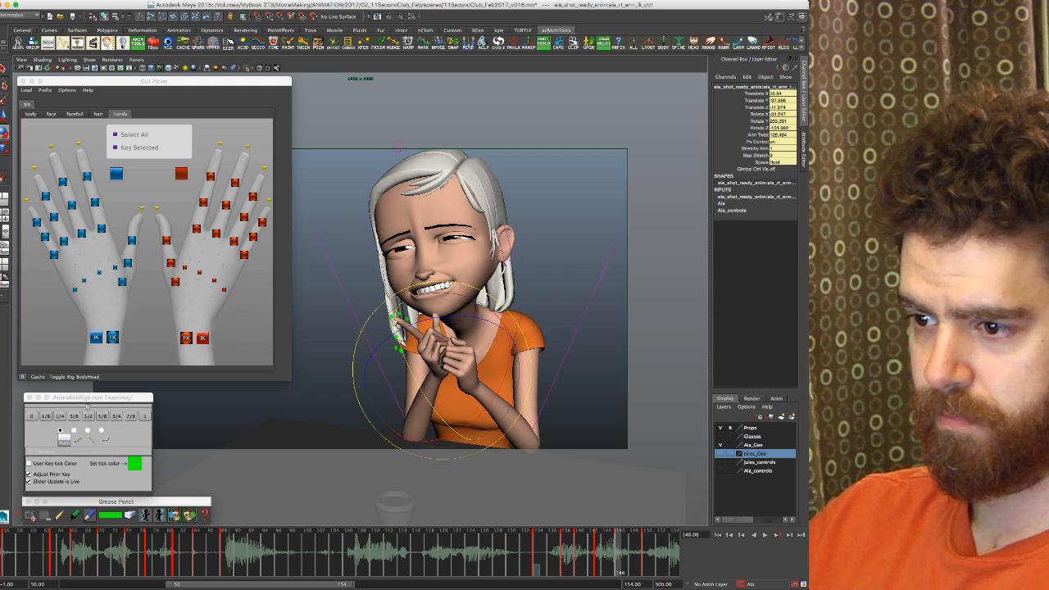
drag(405, 319, 409, 315)
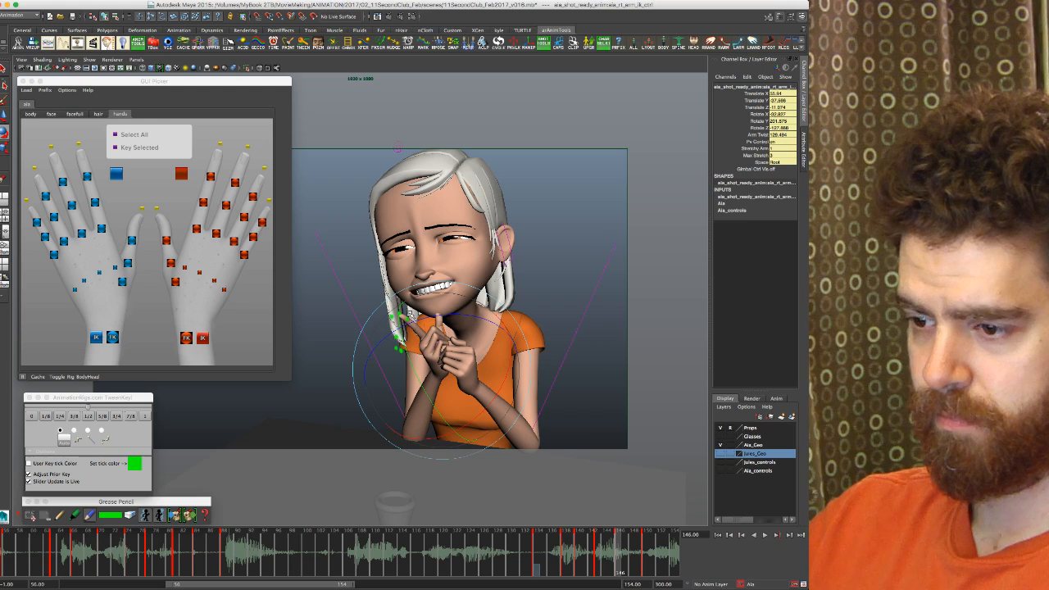
Step: Flip through the keys between frames 138 and 146 to examine the right hand's arc
key(comma)
key(period)
key(period)
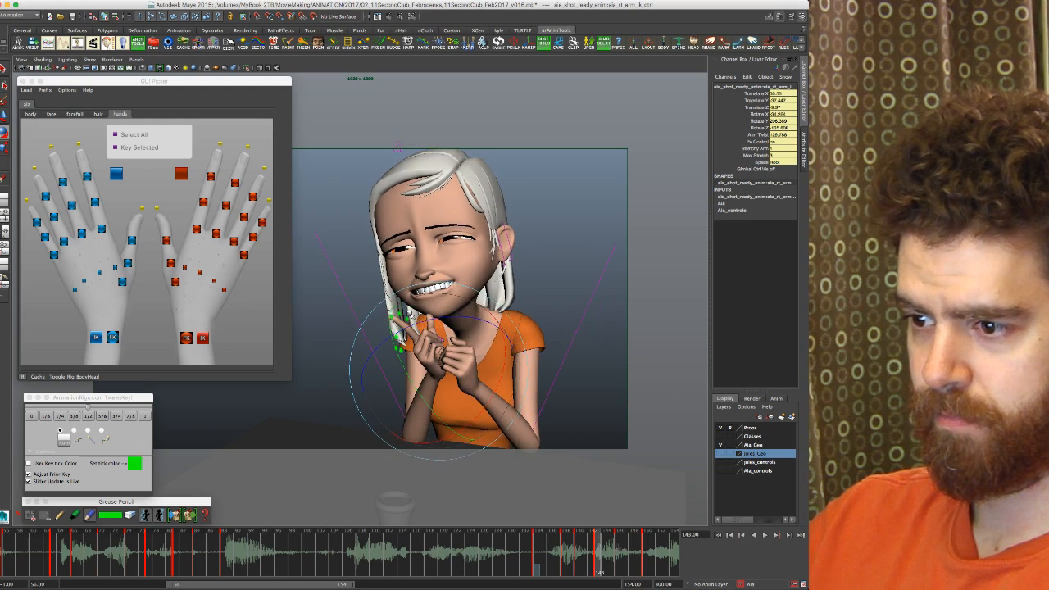
key(comma)
key(comma)
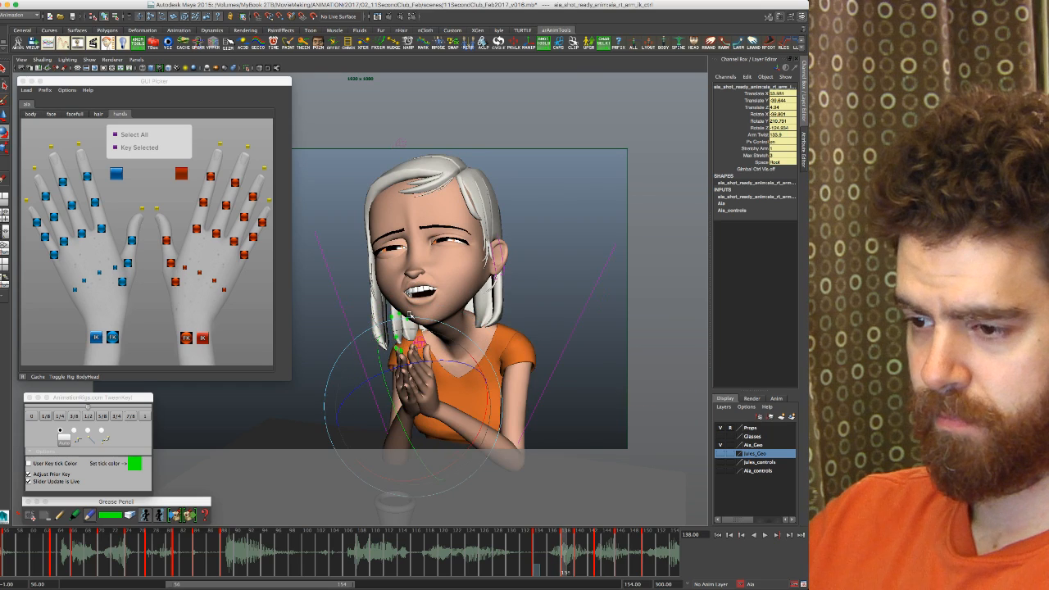
key(period)
key(period)
key(period)
key(comma)
key(comma)
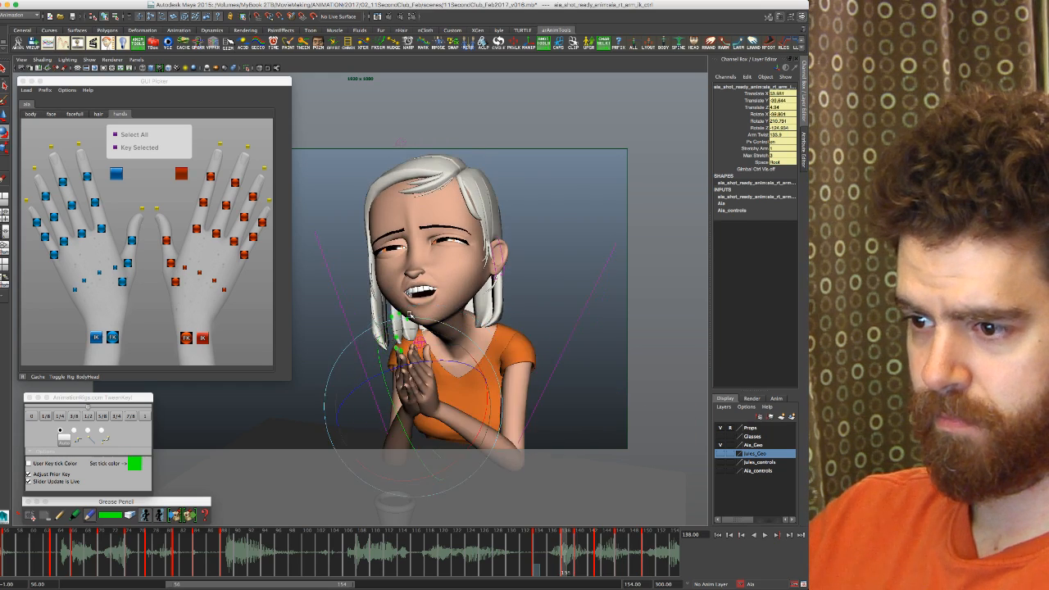
Step: Match the right index finger controls at frame 140, including the base joint, to the previous key with a 0 tween
key(period)
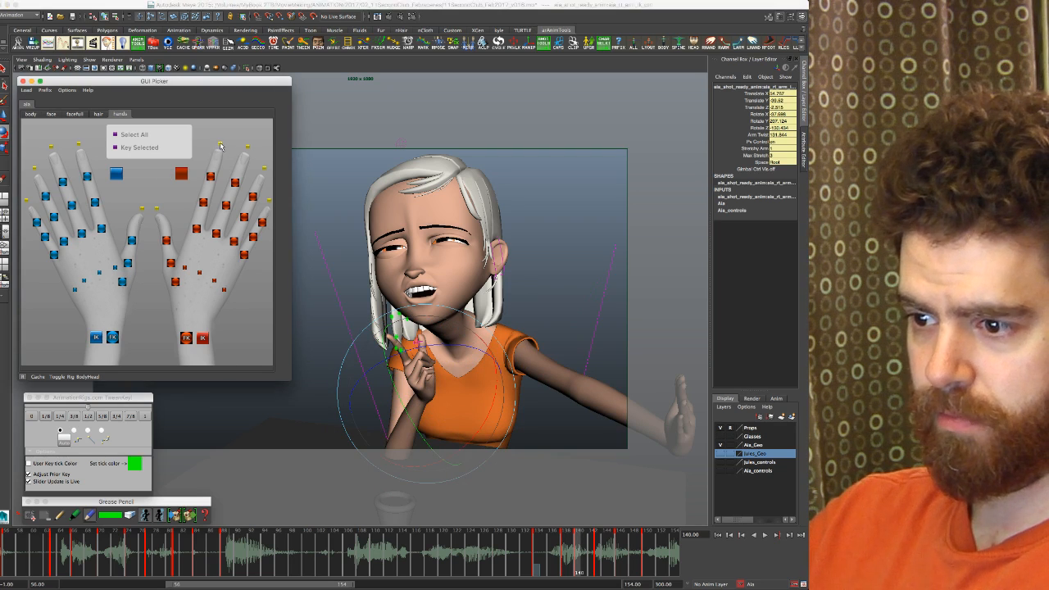
click(220, 146)
click(33, 416)
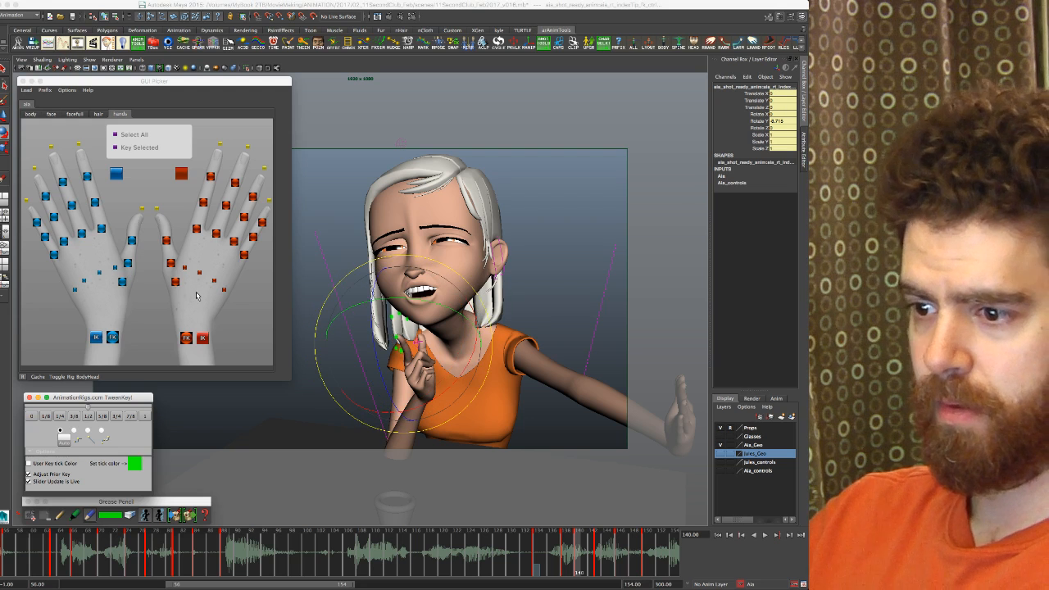
click(212, 181)
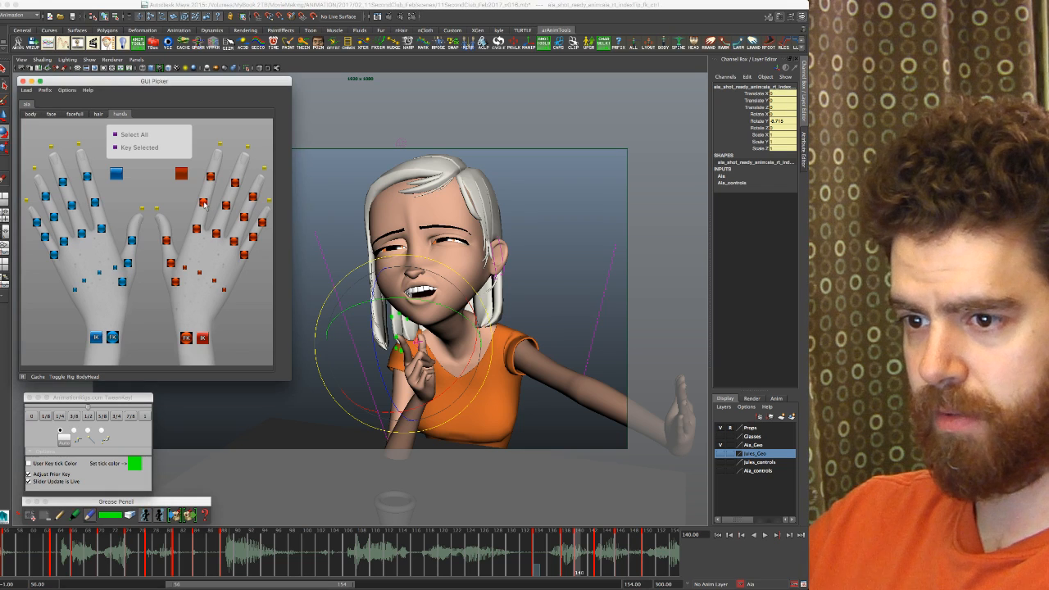
click(196, 230)
click(195, 232)
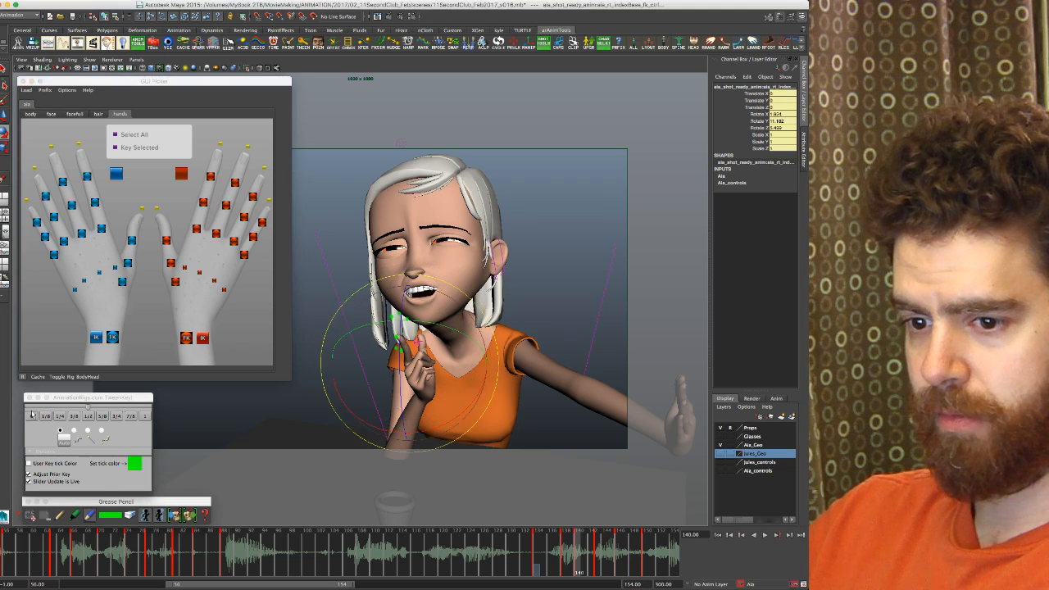
click(32, 420)
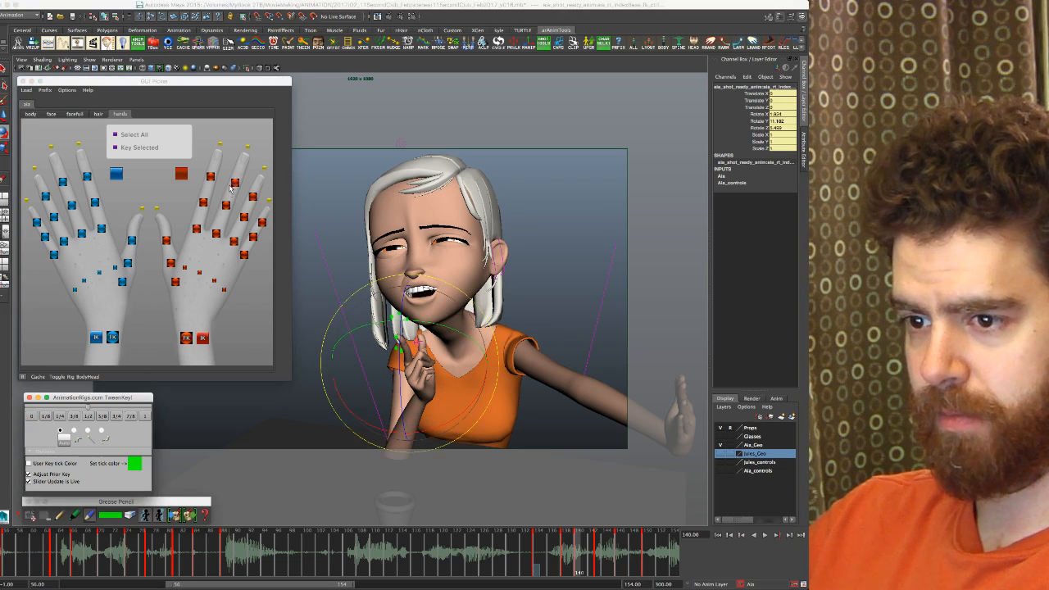
Step: Flip back and forth through the keys around frames 134, 138 and 140 to examine how the right hand and fingers open
key(comma)
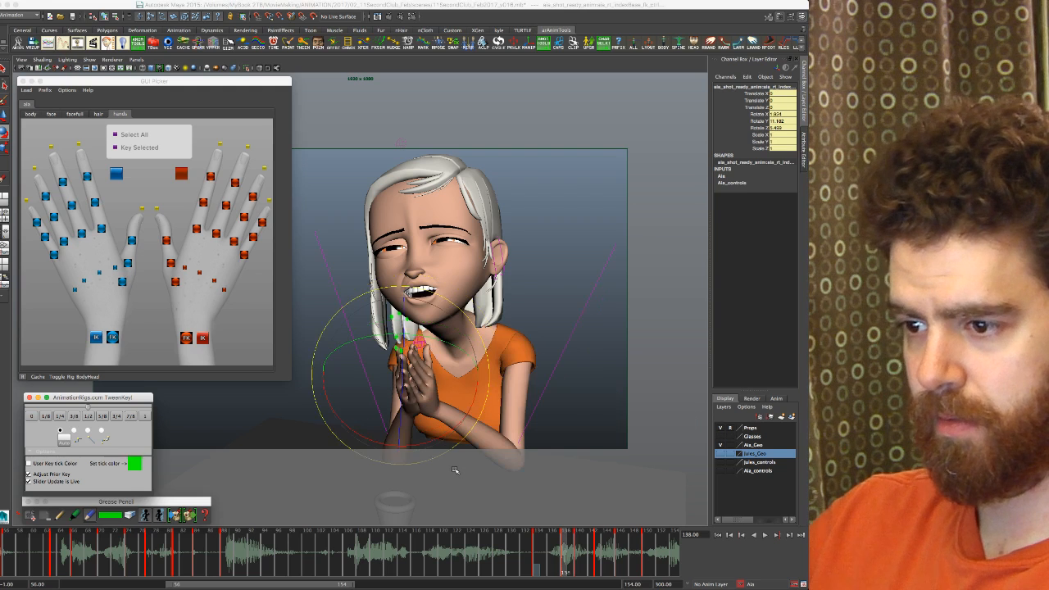
key(period)
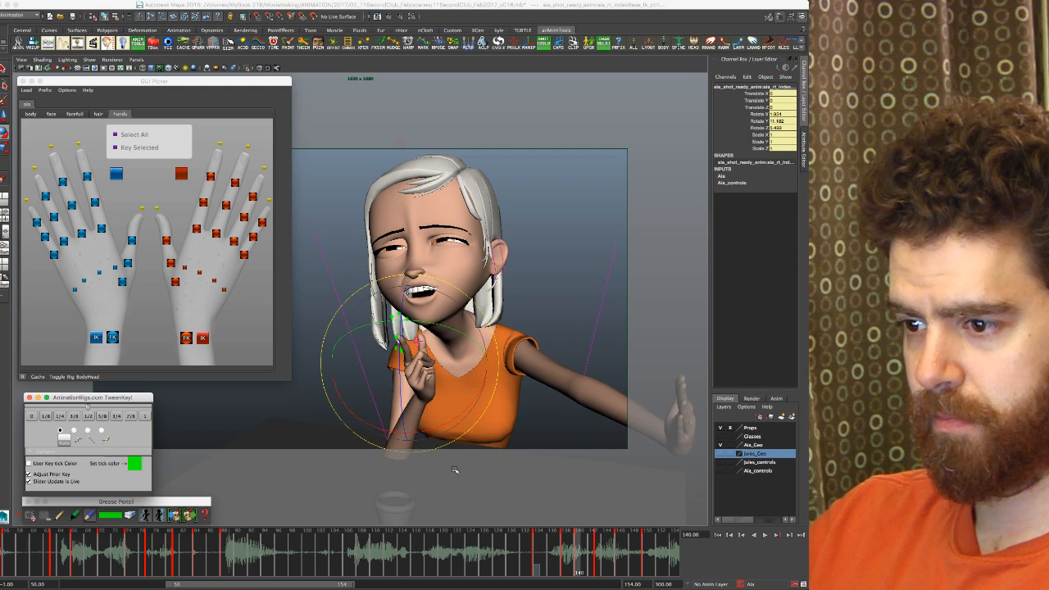
key(comma)
key(comma)
key(period)
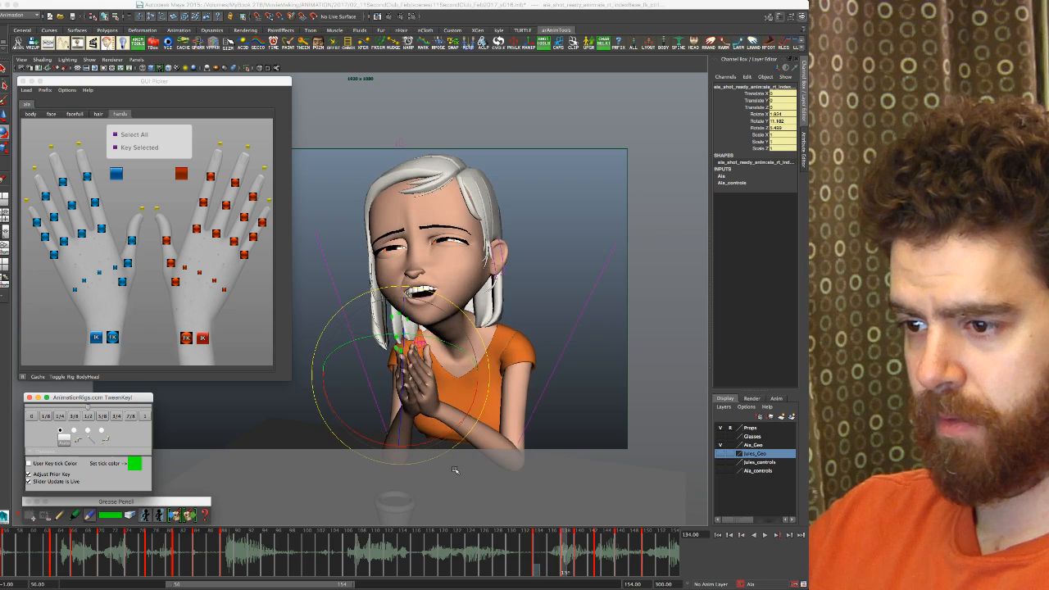
key(period)
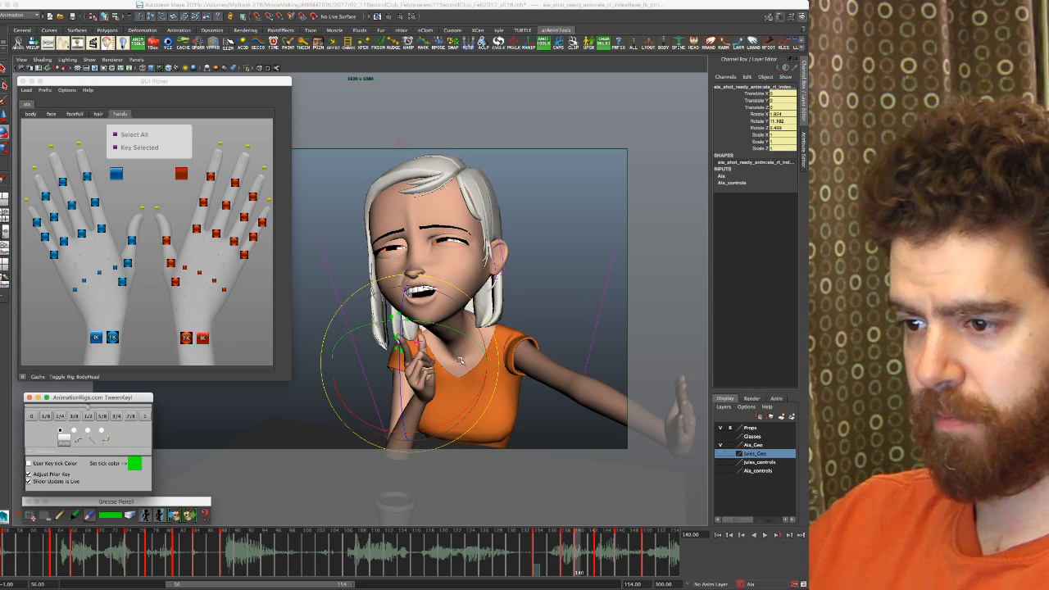
key(comma)
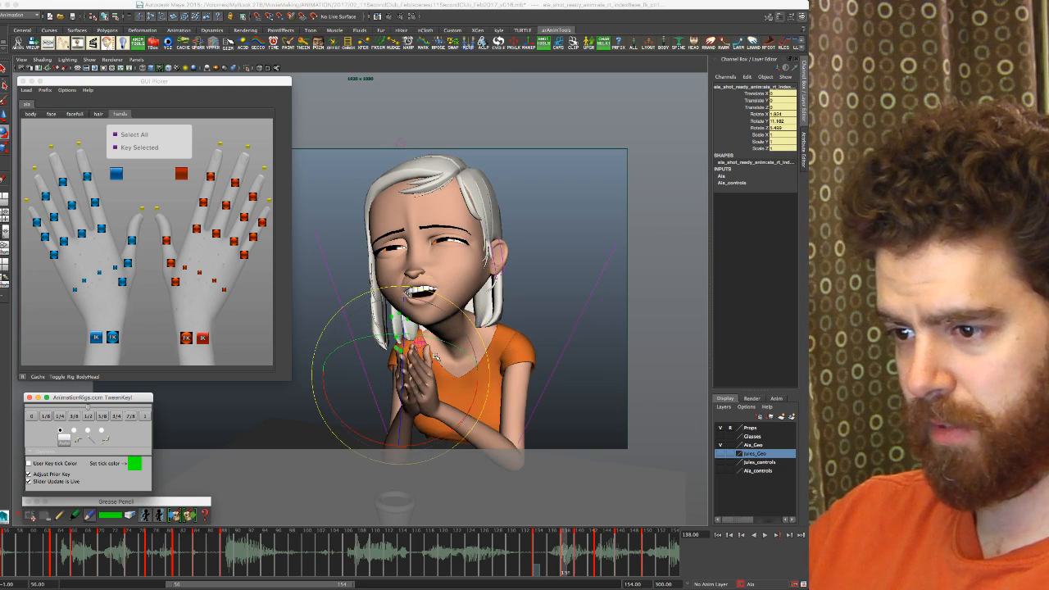
key(comma)
key(period)
key(period)
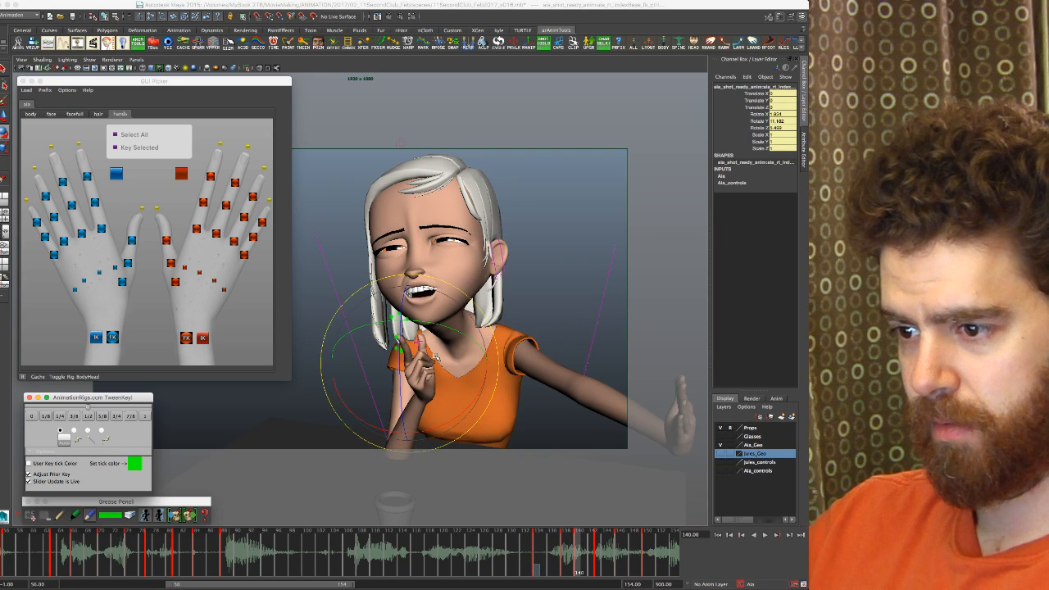
key(comma)
key(period)
key(period)
key(comma)
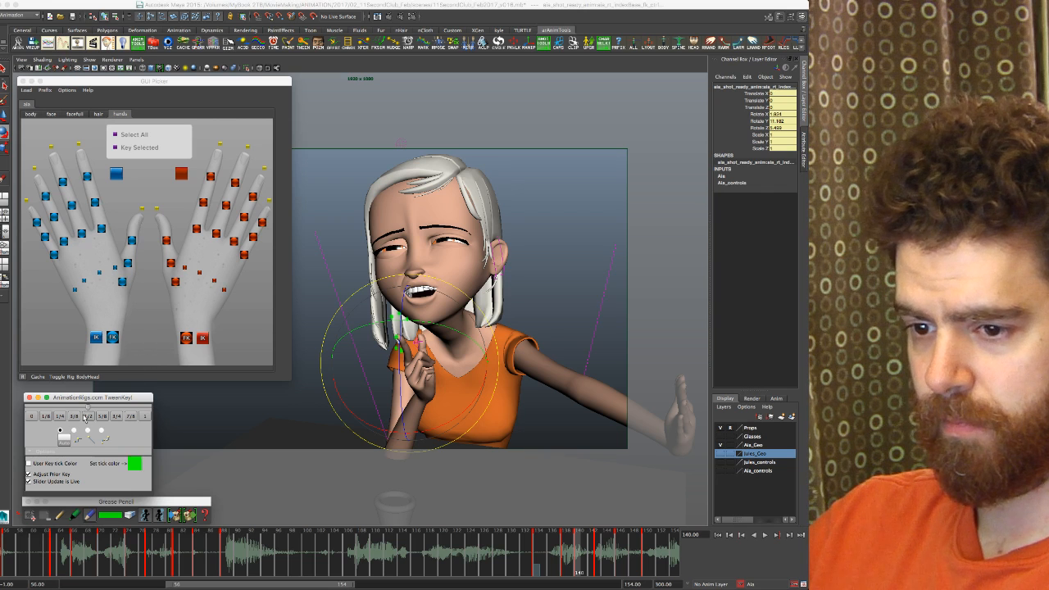
Step: Tween the right middle through pinky finger controls at frame 140 by 1/8 and compare with the neighbouring keys
click(248, 149)
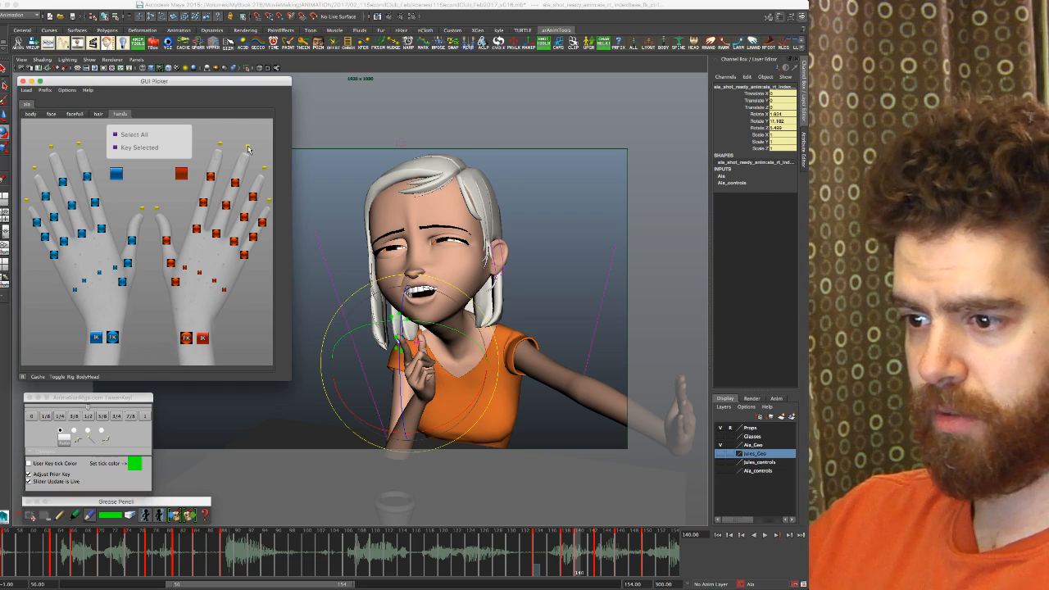
click(248, 148)
click(269, 200)
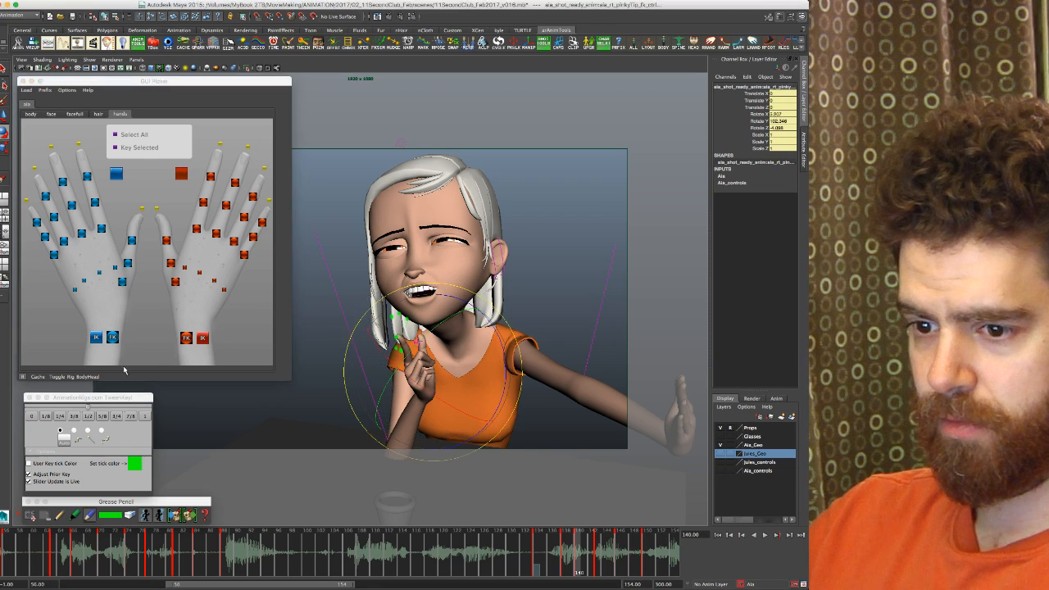
click(107, 398)
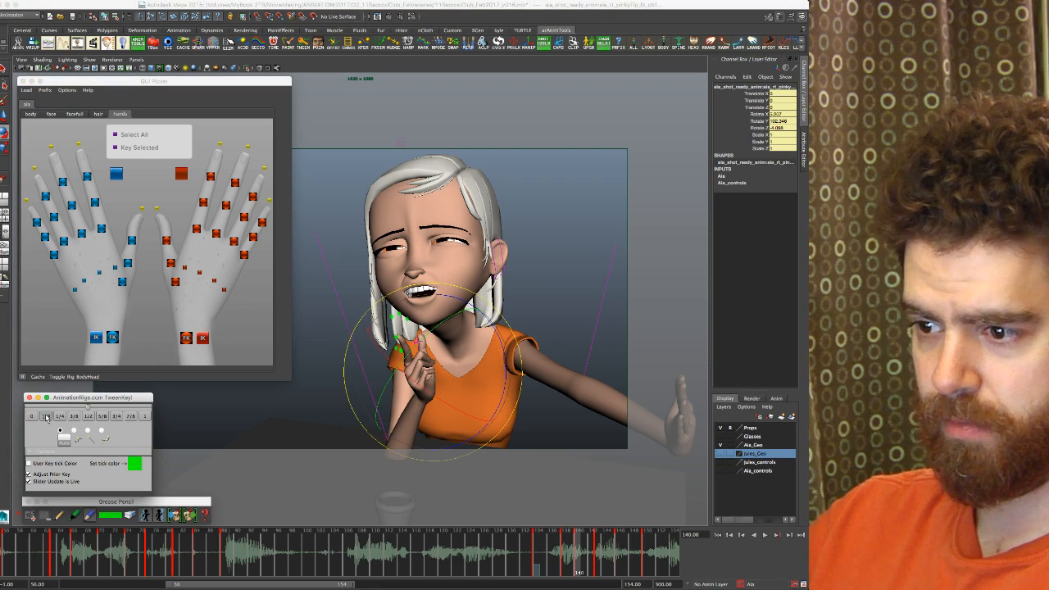
click(47, 416)
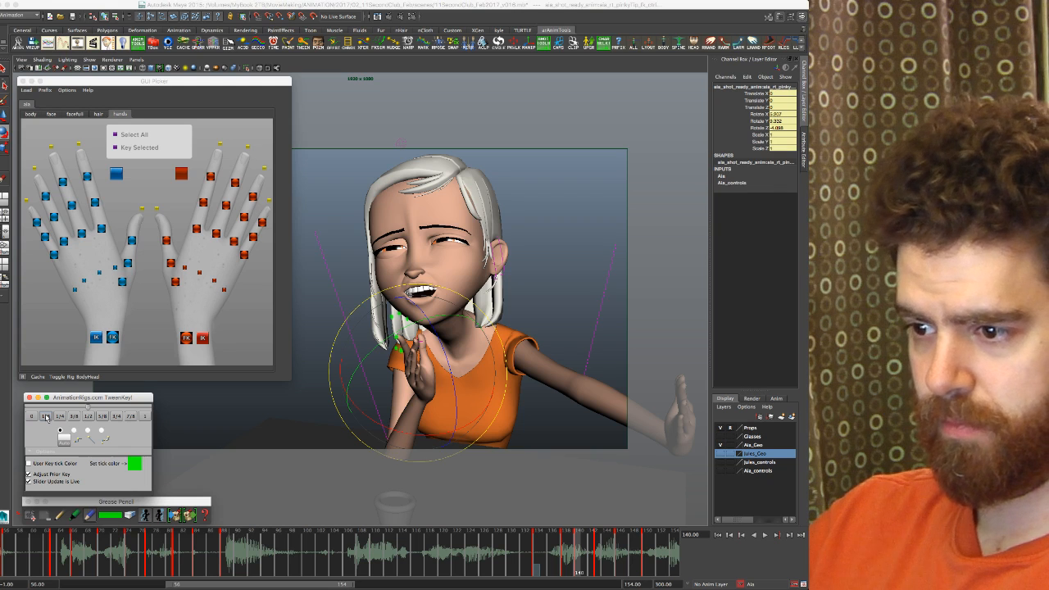
key(comma)
key(period)
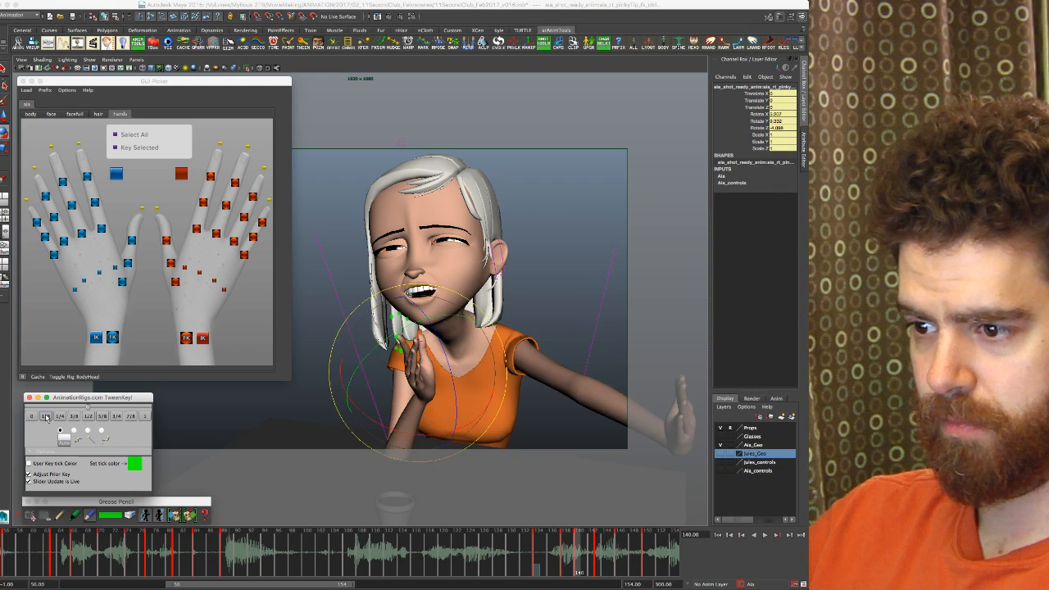
key(period)
key(comma)
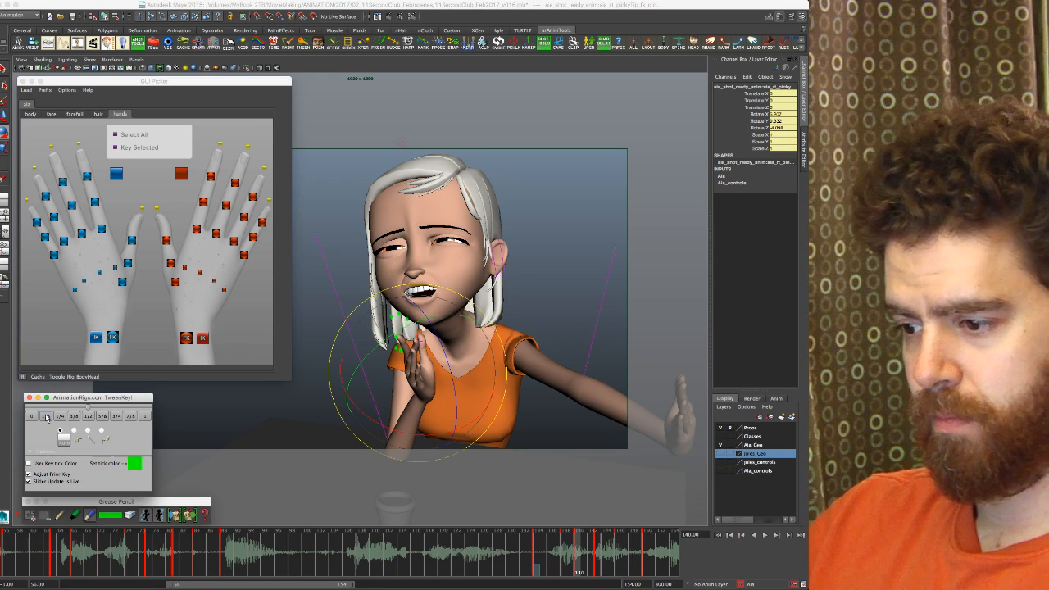
Step: Step back and forth through the frames around 140 to 142 to examine the right hand and finger motion
key(period)
key(comma)
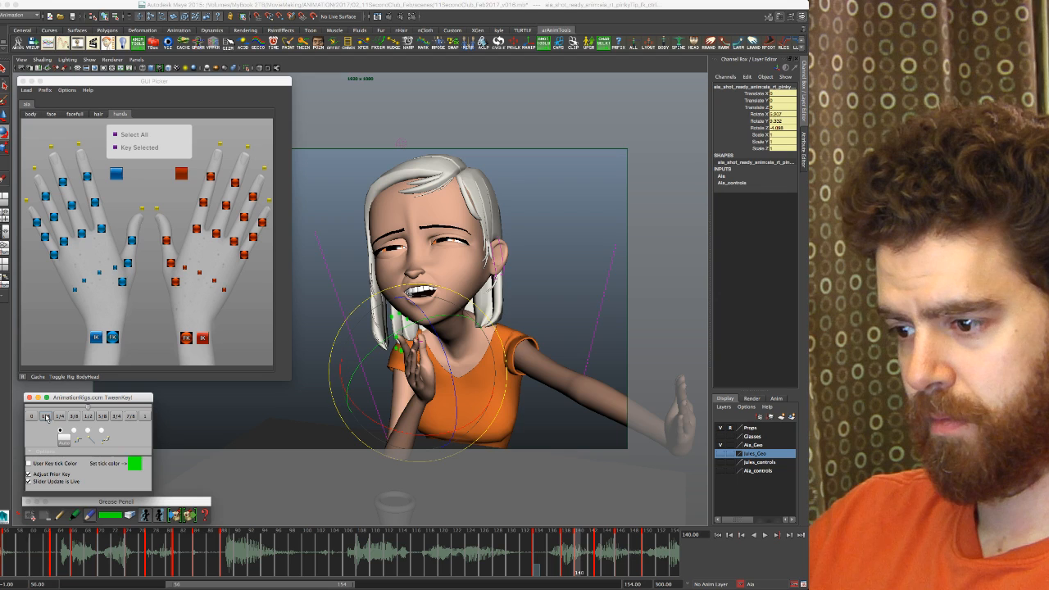
key(comma)
key(comma)
key(period)
key(period)
key(period)
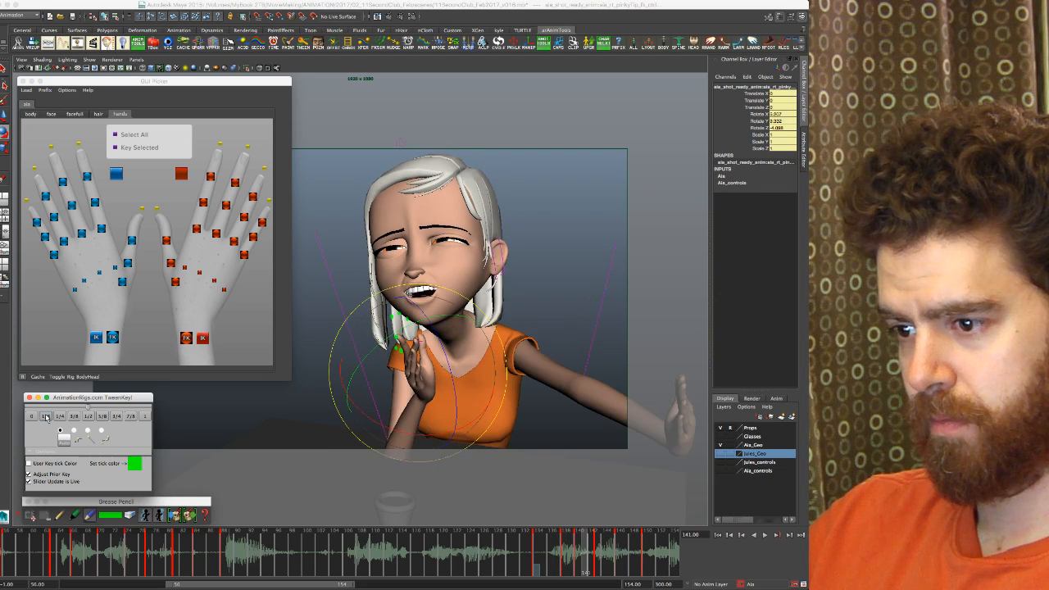
key(period)
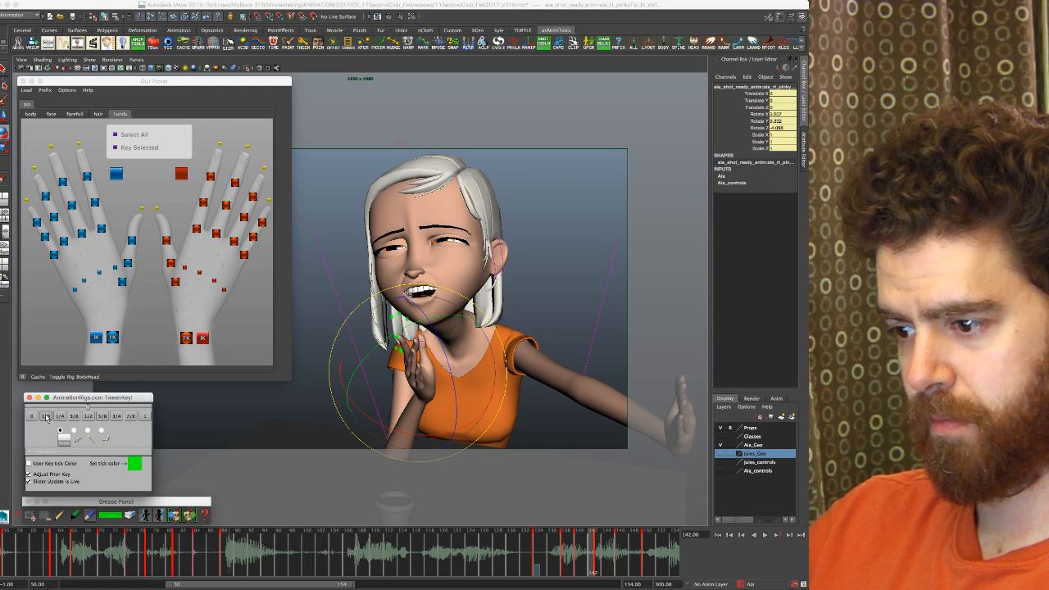
key(period)
key(comma)
key(comma)
key(period)
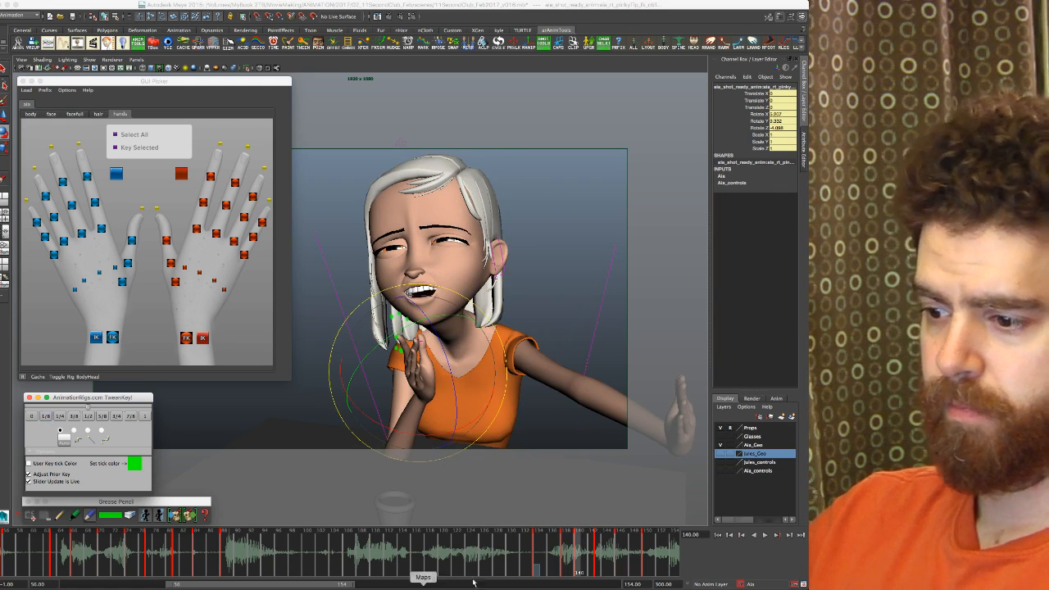
Step: Select the time range from frame 126 to 154 and playblast it
click(483, 559)
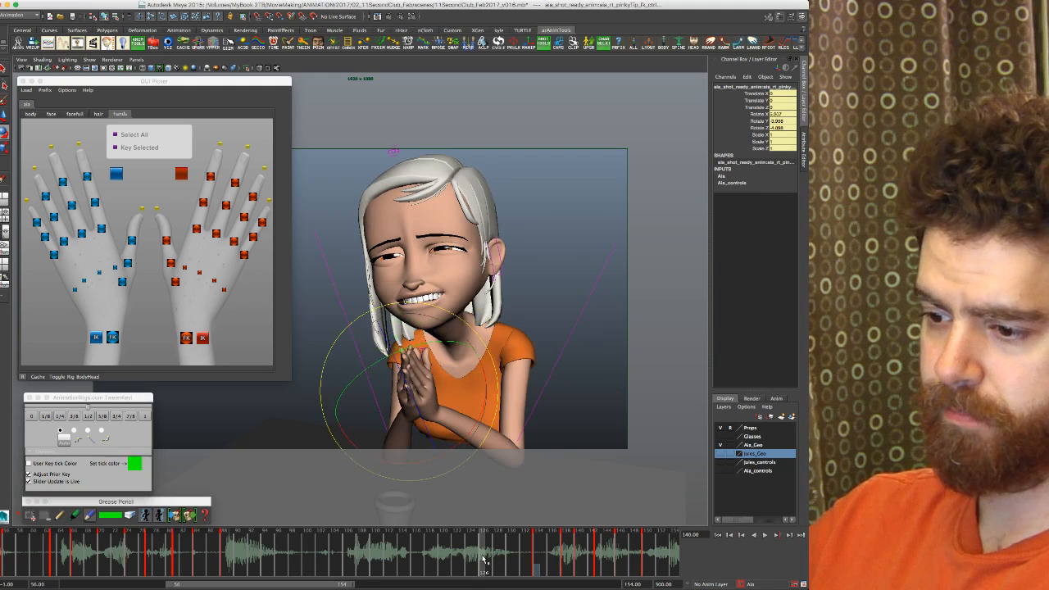
shift+drag(482, 559, 677, 553)
key(alt+v)
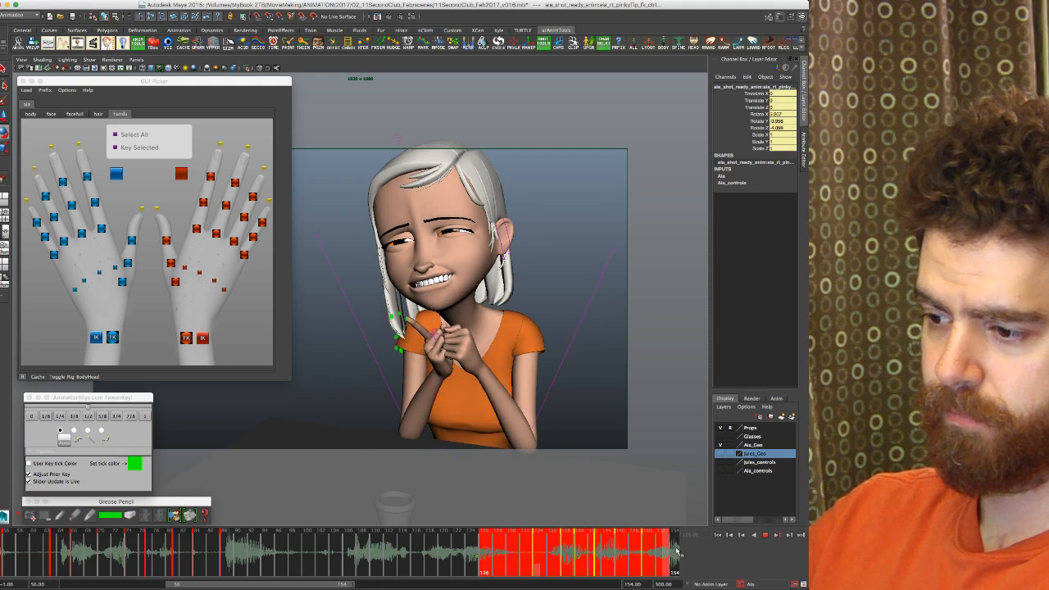
right_click(660, 553)
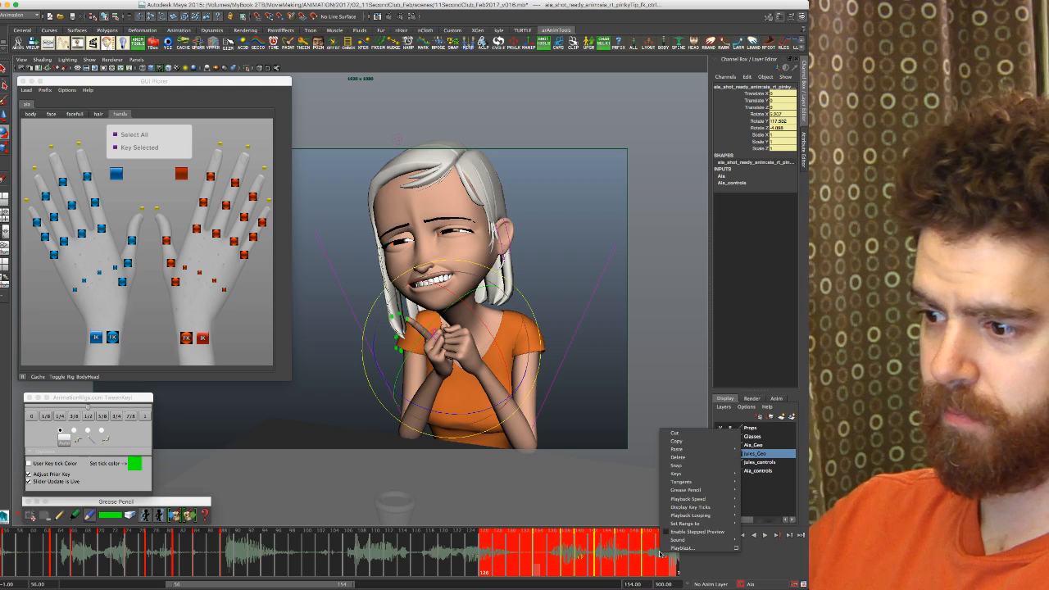
click(677, 549)
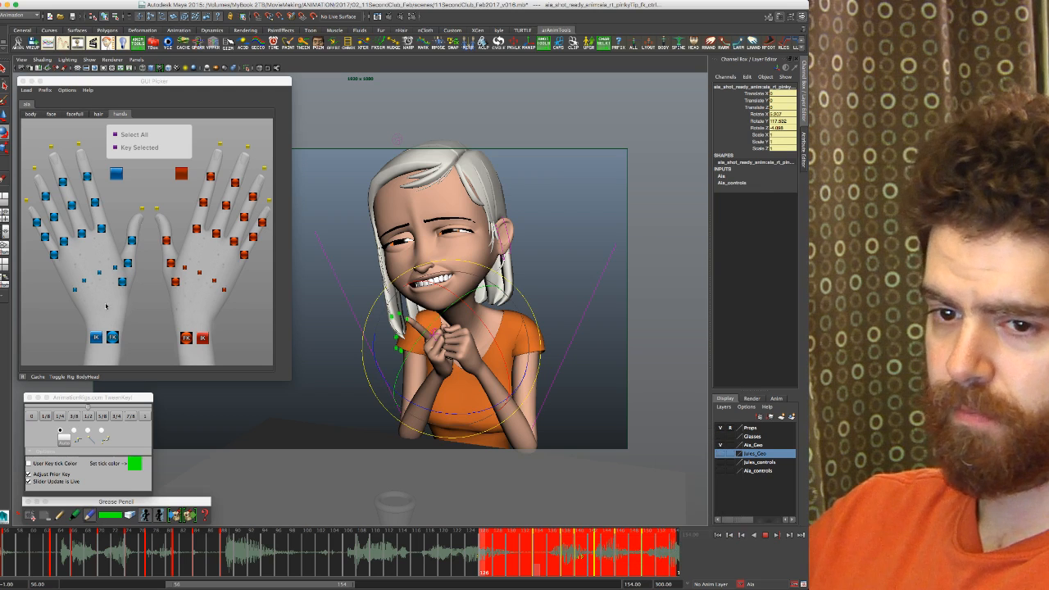
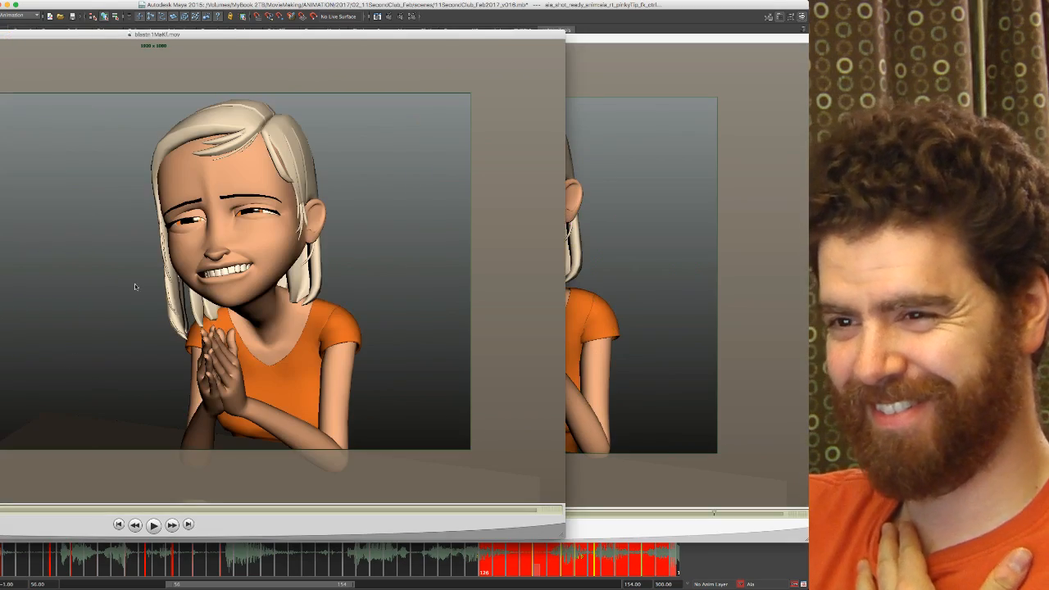
Step: Bring the playblast movie fully into view, play it to review the hand motion, and return to the Maya scene
drag(48, 36, 296, 12)
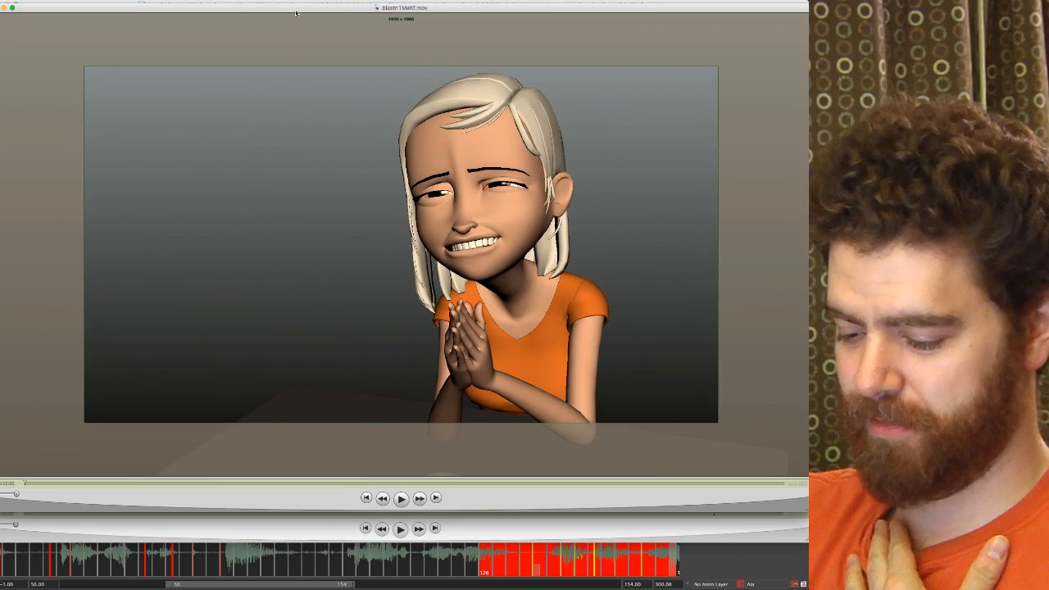
key(space)
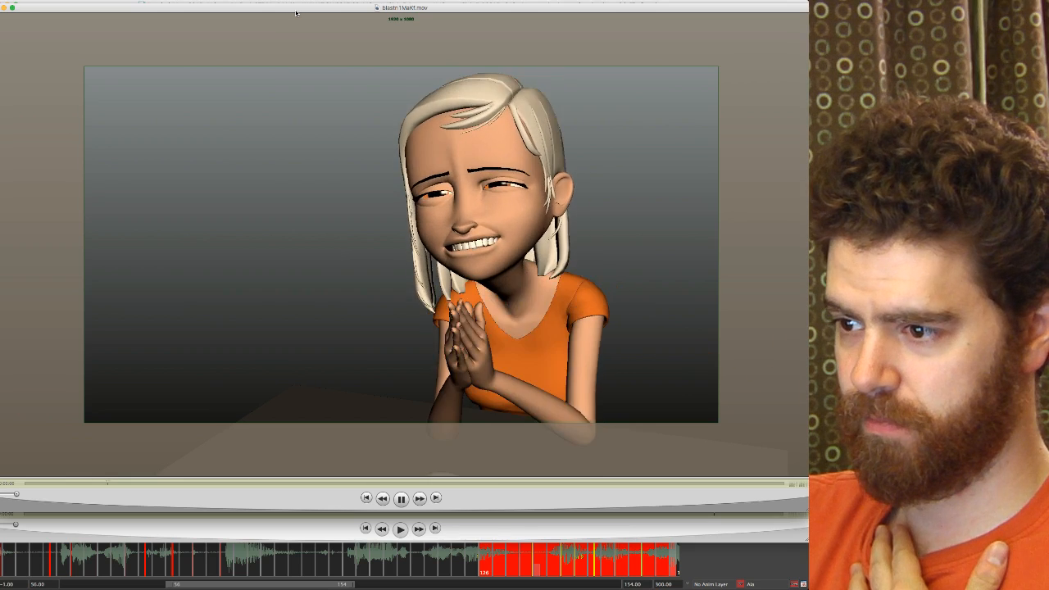
key(space)
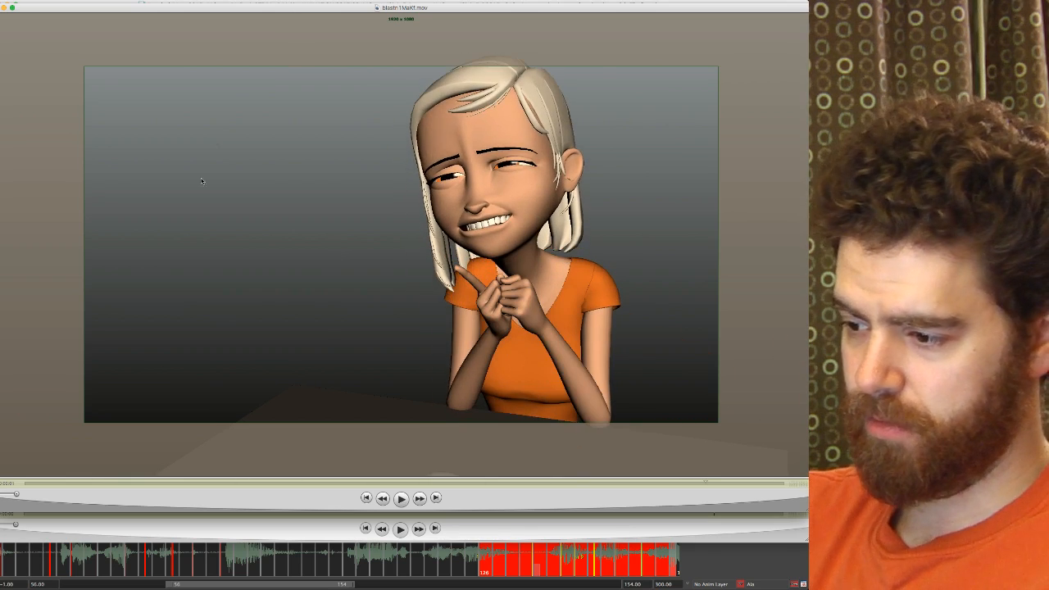
click(711, 565)
Step: Trace the right index finger with green Grease Pencil strokes on the keys from frame 134 to 150
click(531, 531)
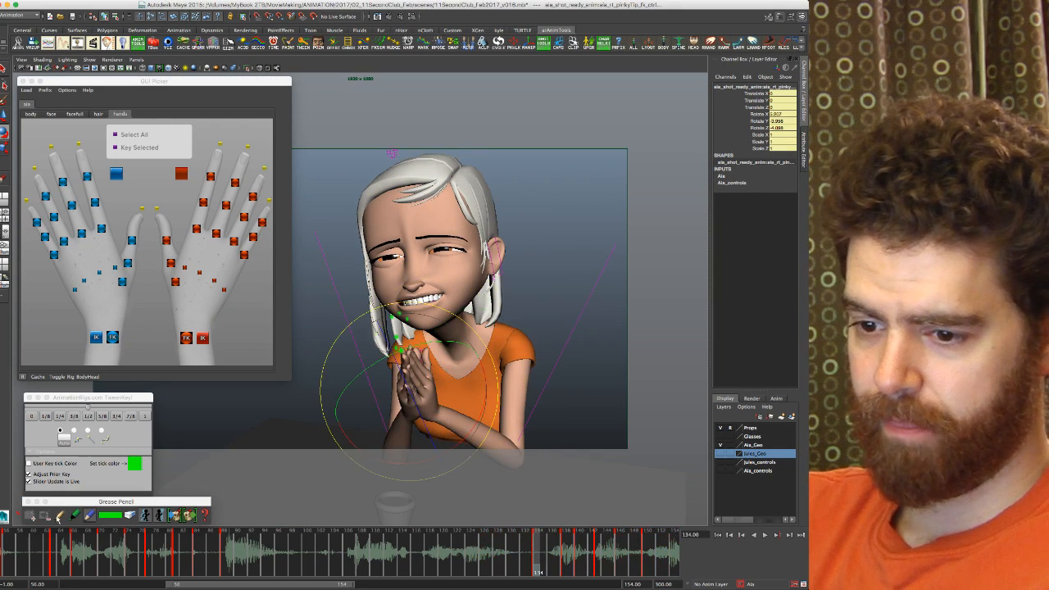
click(254, 337)
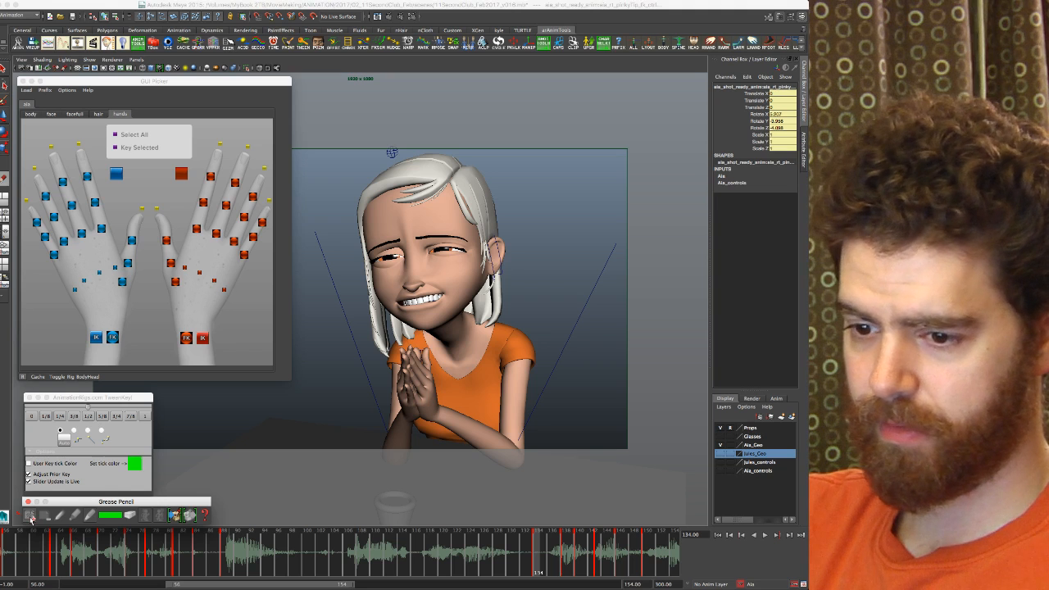
click(31, 517)
key(period)
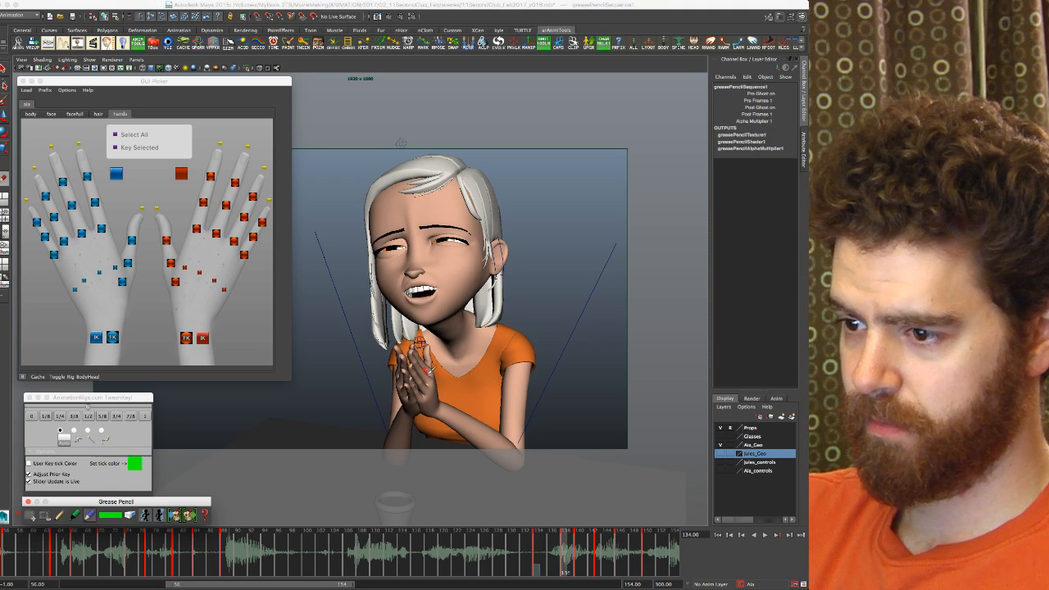
drag(396, 374, 403, 360)
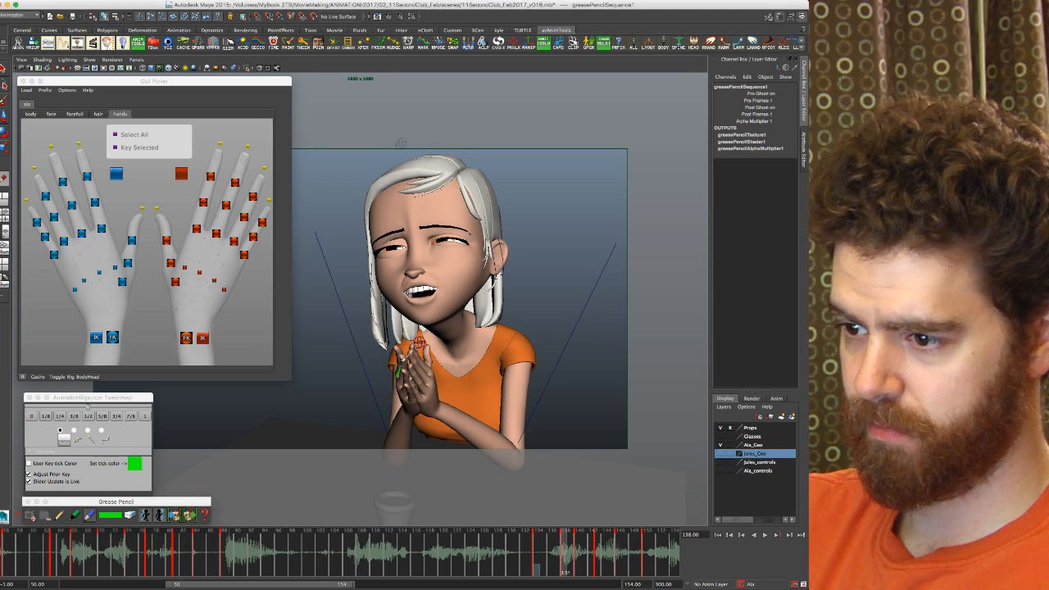
key(period)
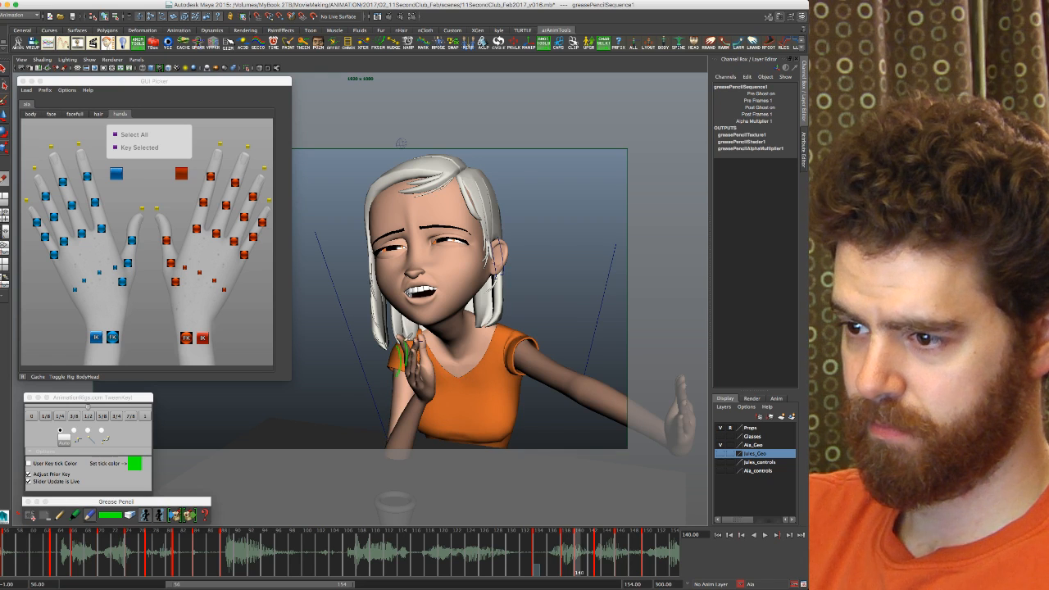
key(period)
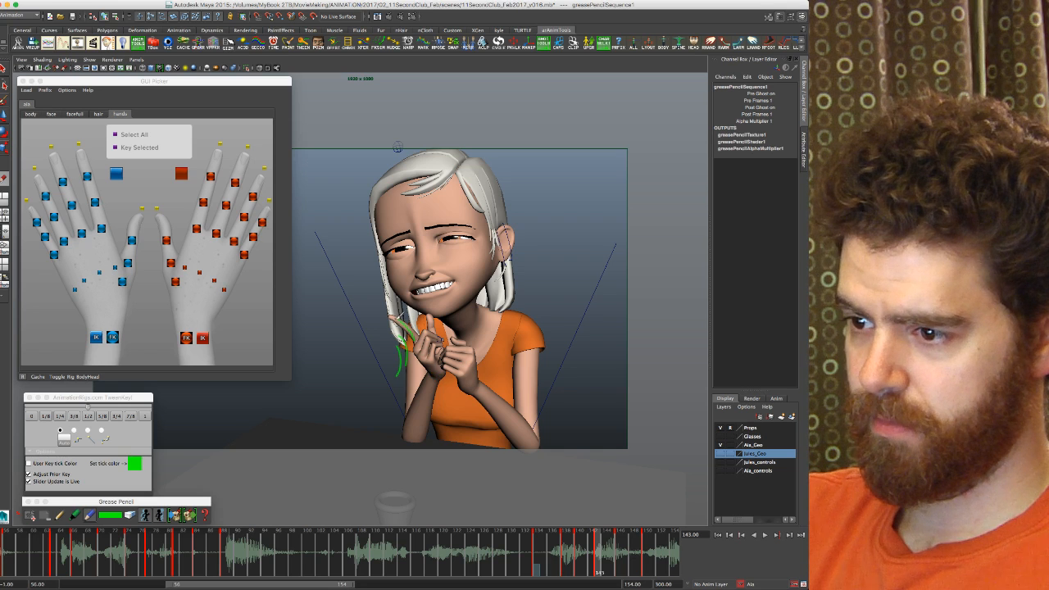
key(period)
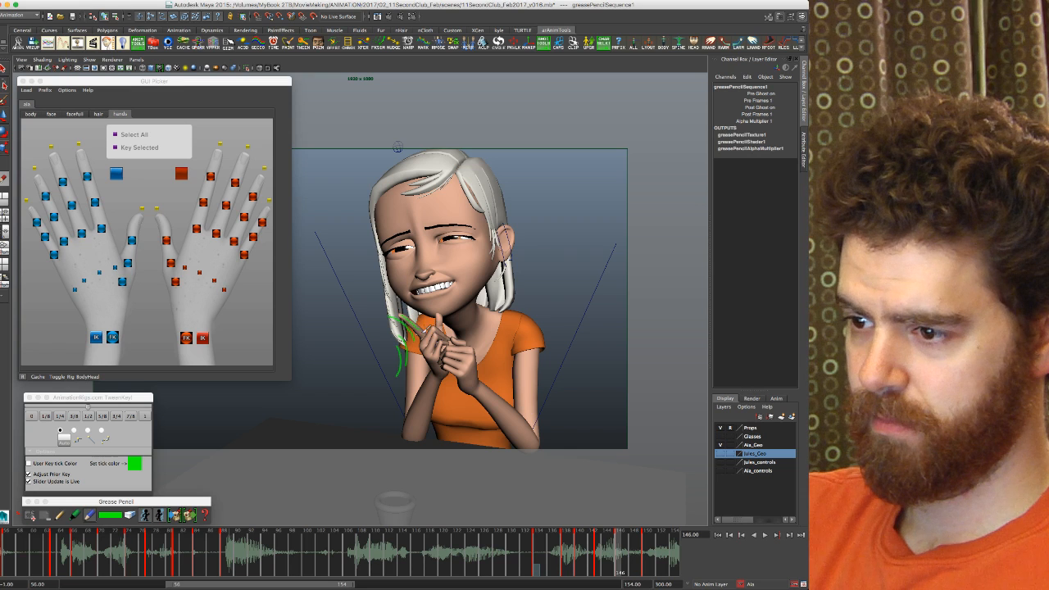
key(period)
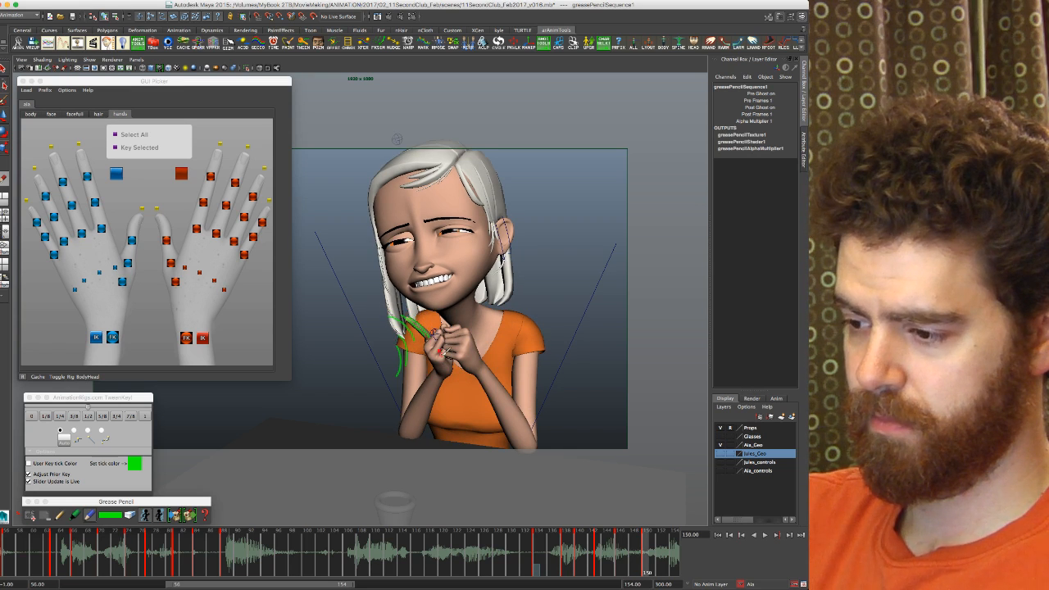
Step: Flip through the keys between frames 138 and 150 to examine the index finger's arc against the Grease Pencil strokes
key(comma)
key(comma)
key(comma)
key(comma)
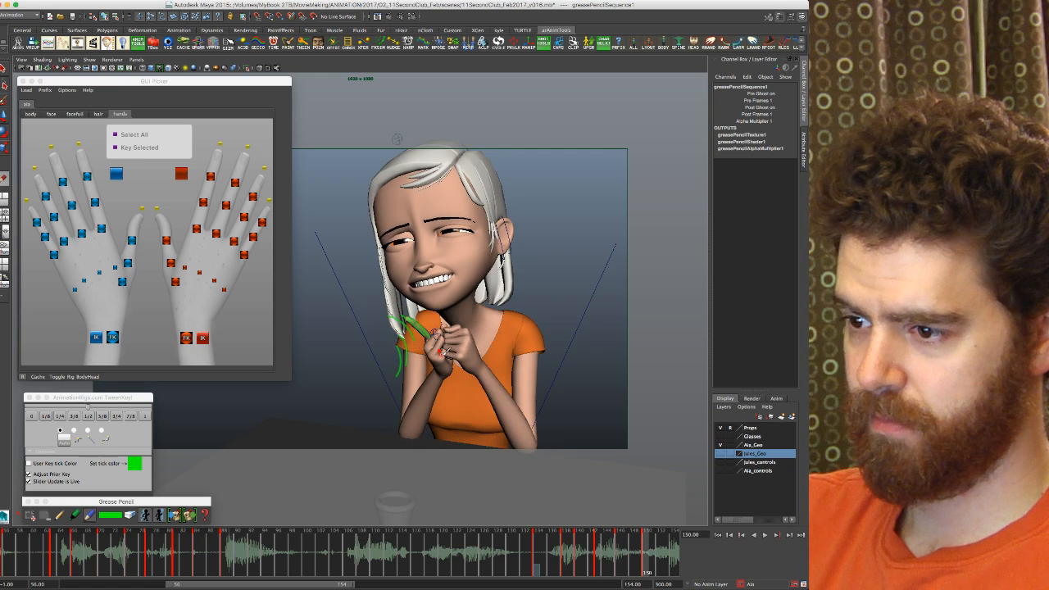
key(period)
key(period)
key(period)
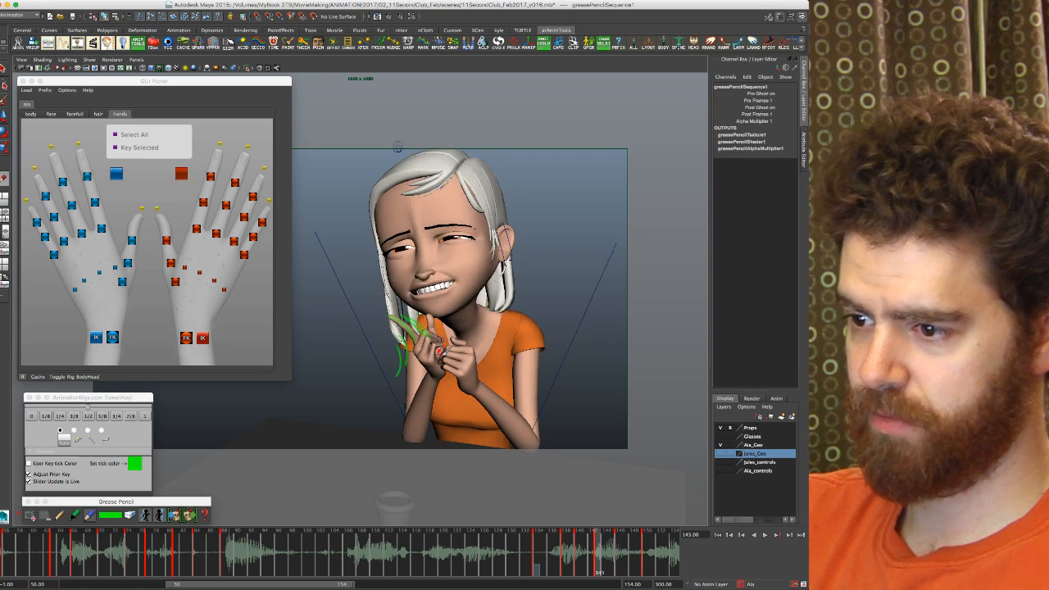
key(period)
key(comma)
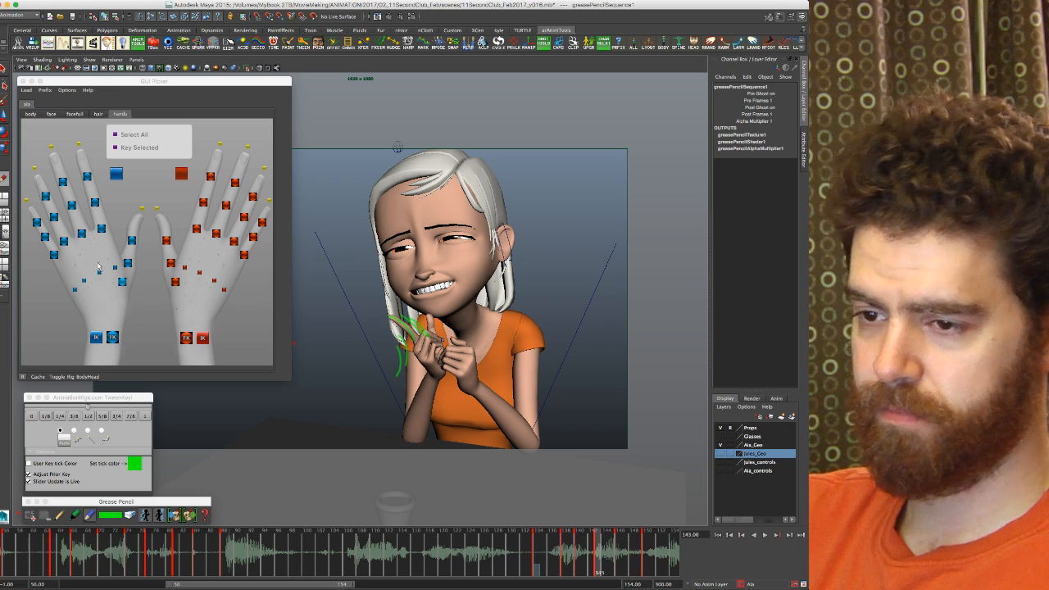
Step: Set the X, Y and Z rotations of the right index tip and mid controls to 0 at frame 143
click(220, 146)
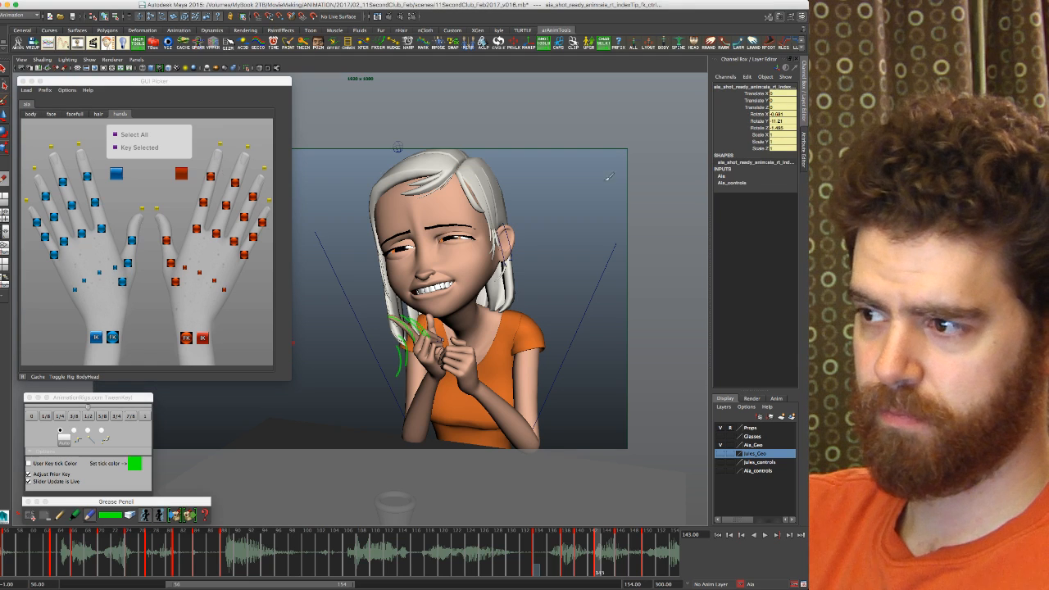
drag(783, 114, 783, 128)
text(0)
key(Return)
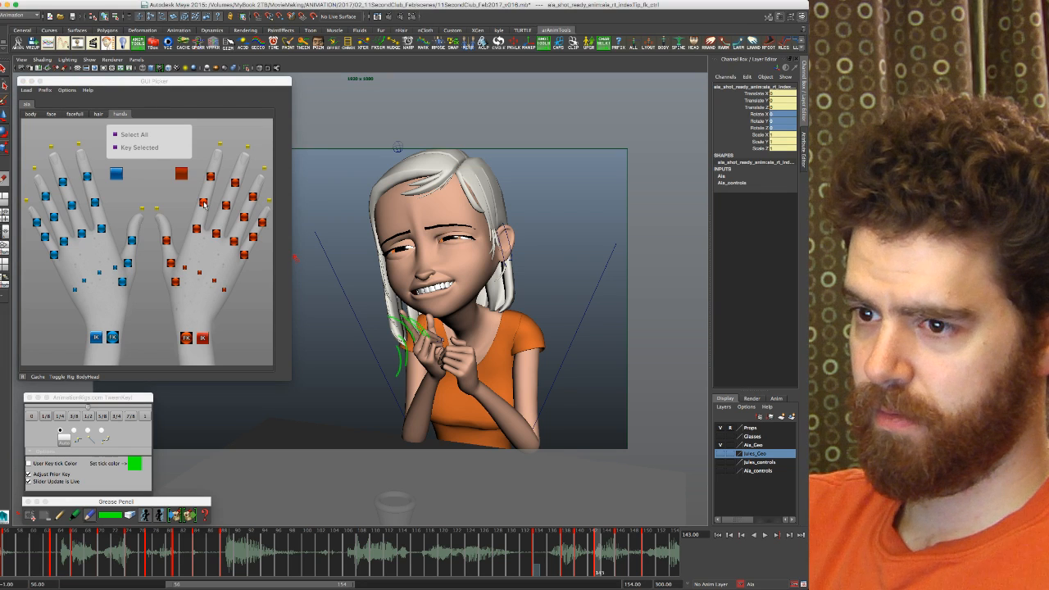
click(204, 204)
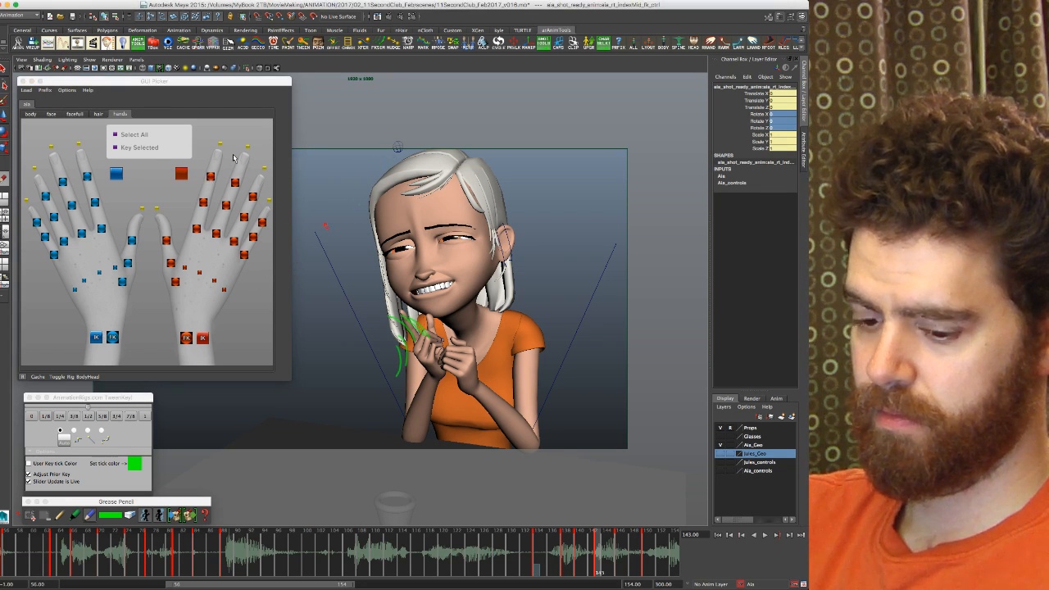
click(195, 160)
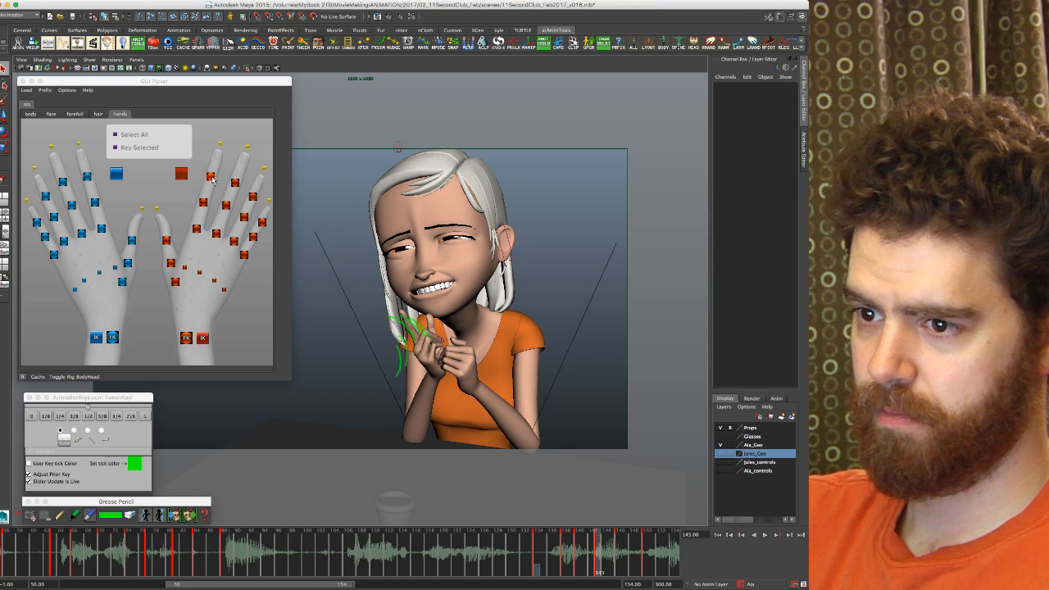
Step: Inspect the rotation values of the right index controls from the tip down to the cup at frame 143
click(212, 179)
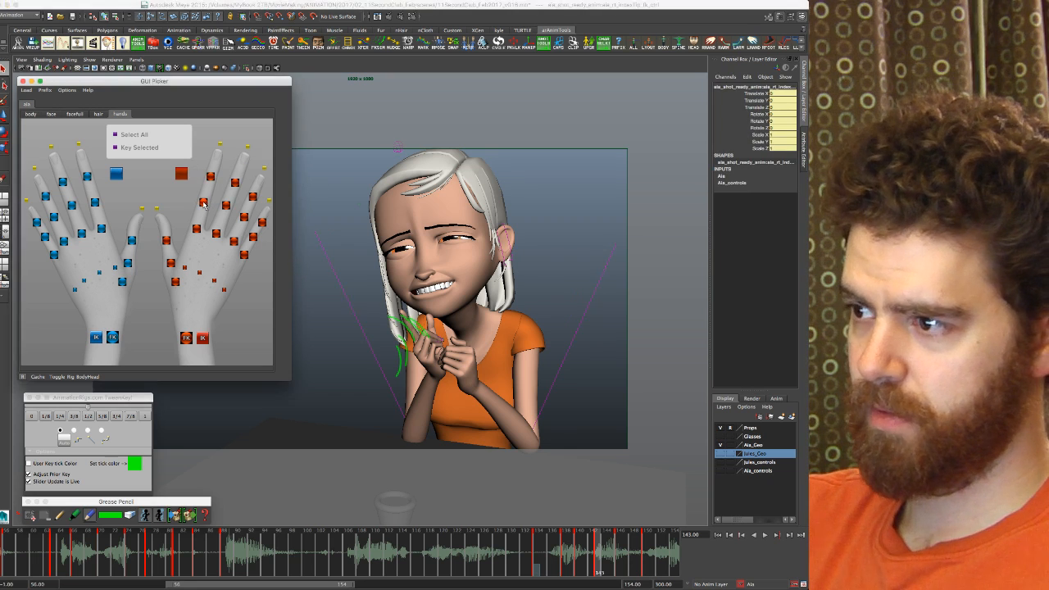
click(196, 229)
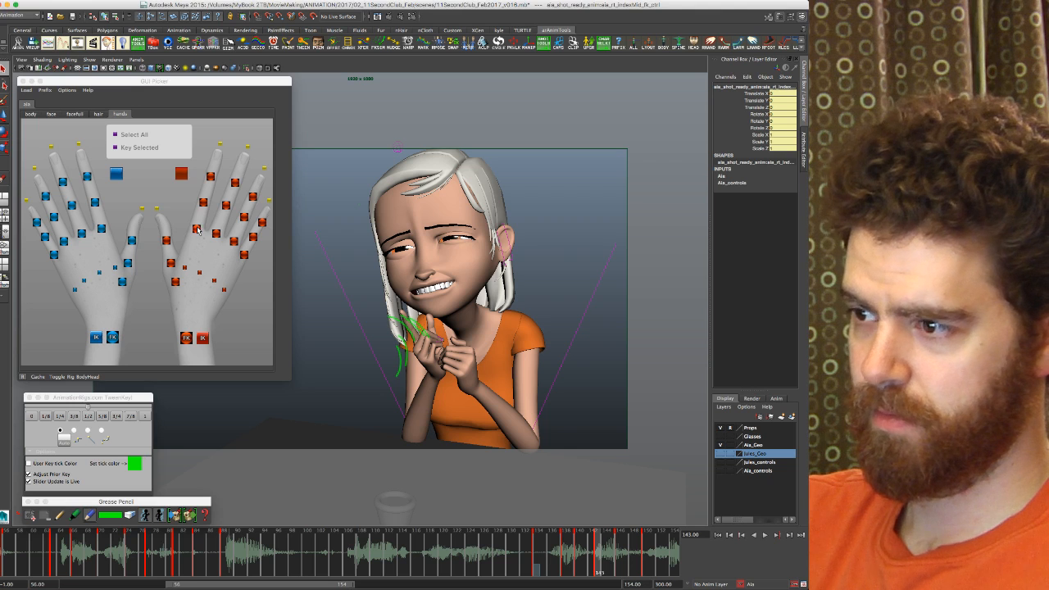
click(185, 270)
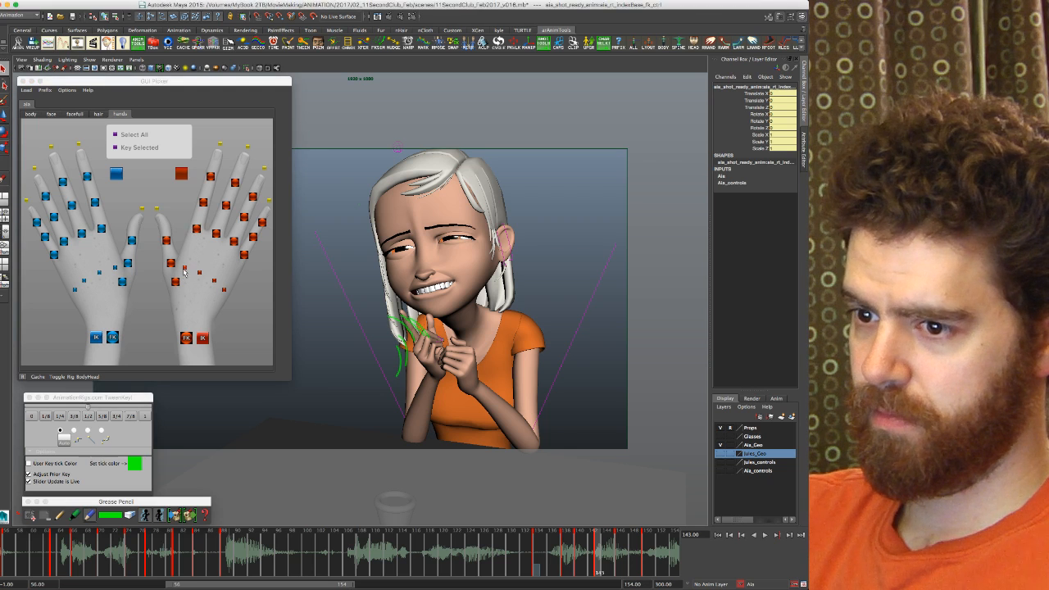
click(186, 270)
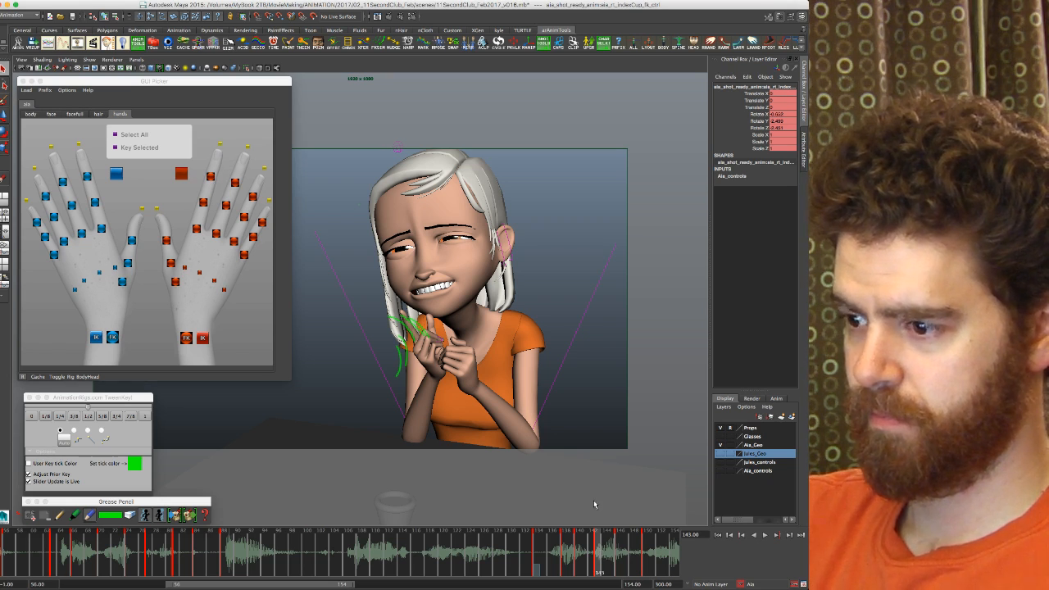
Step: Flip back and forth through the keys at frames 140, 143 and 146 to examine the right index finger's arc
key(comma)
key(period)
key(comma)
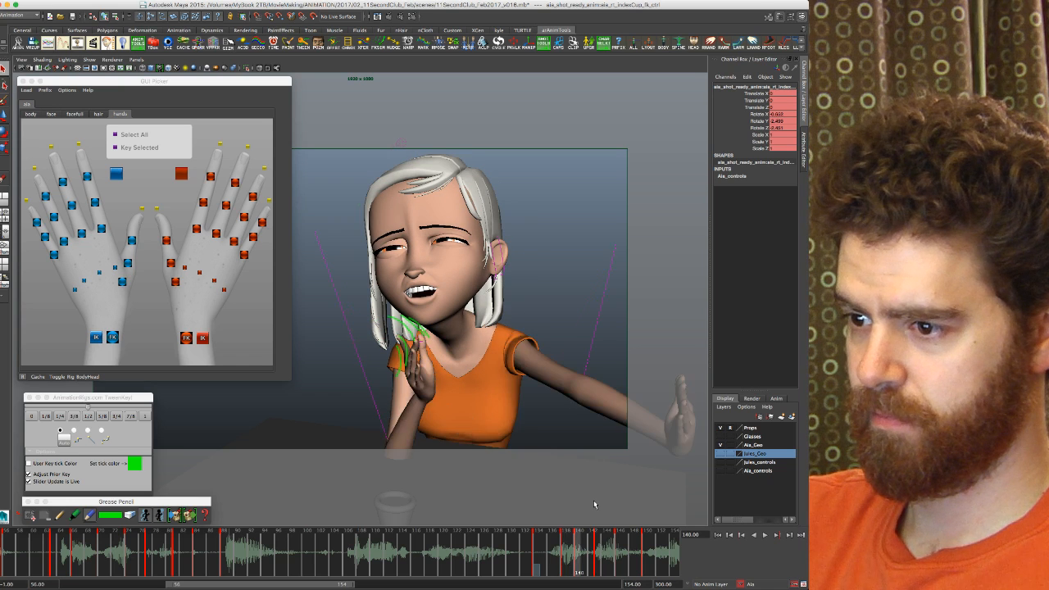
key(period)
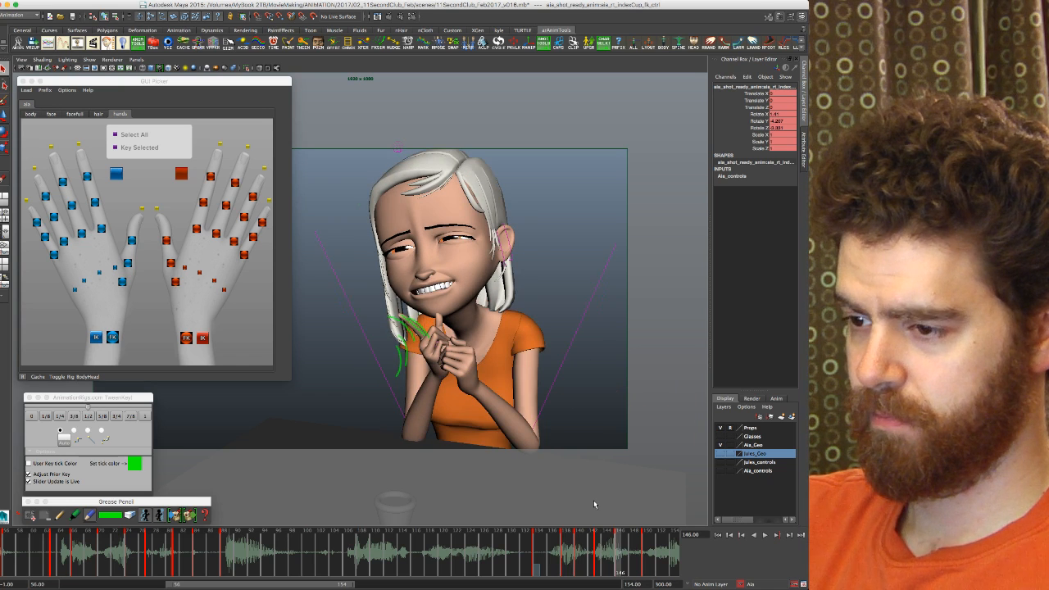
key(comma)
key(period)
key(period)
key(comma)
key(period)
key(comma)
key(comma)
key(period)
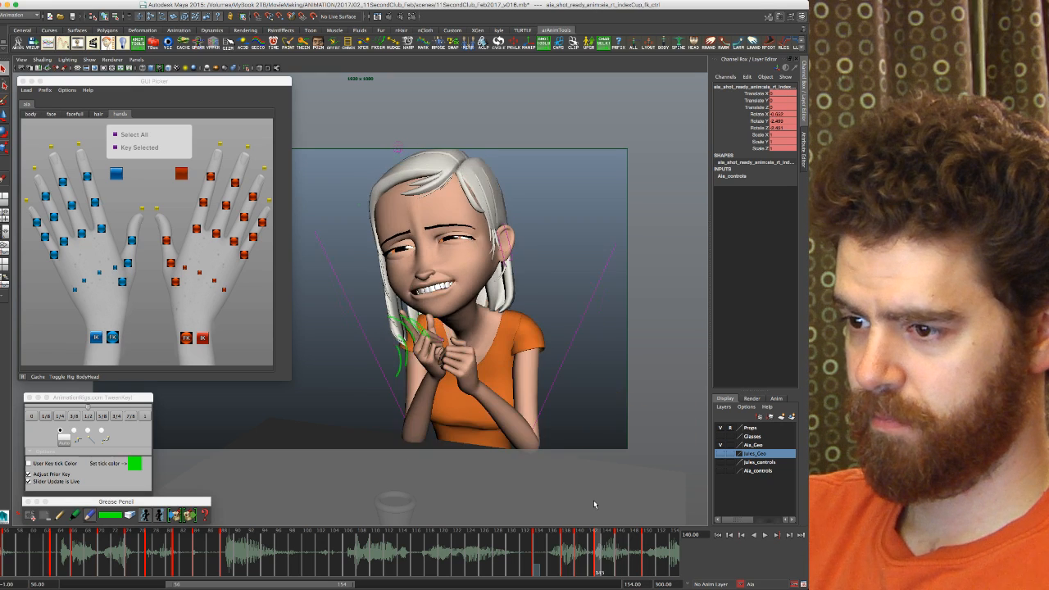
Step: Rotate the right index base control slightly about its Y axis at frame 143
click(198, 231)
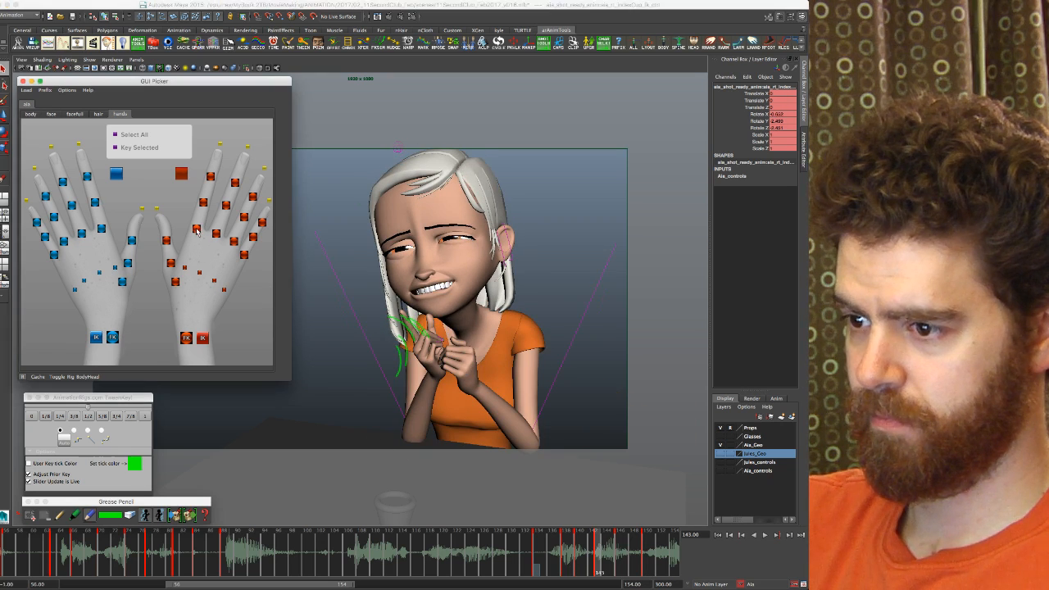
click(371, 283)
key(e)
drag(402, 275, 428, 291)
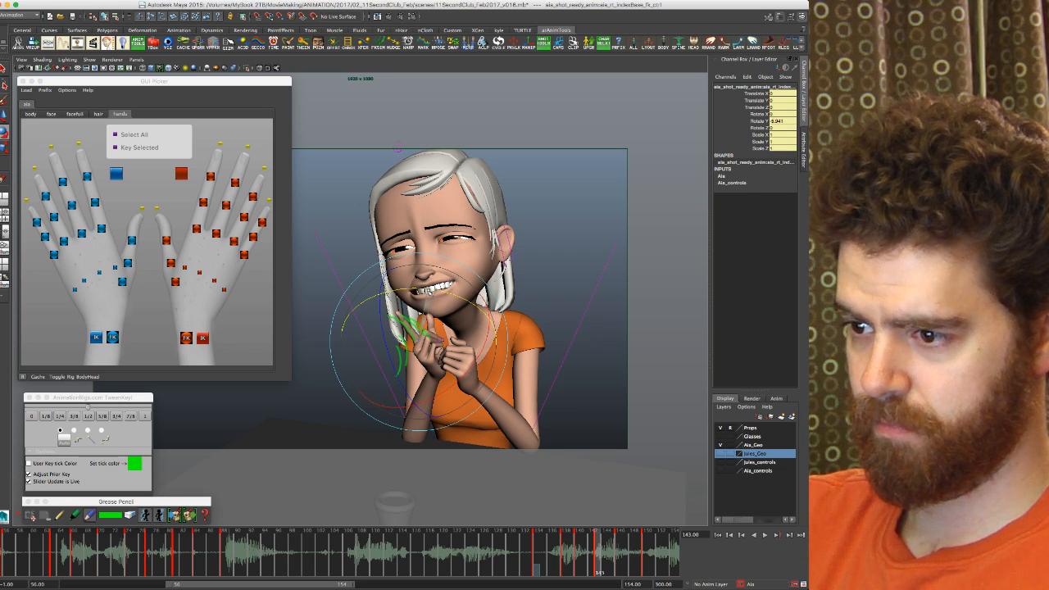
Step: Rotate the right index mid control to about -4.4 in Y and bend the index tip control slightly about Y at frame 143
click(204, 203)
click(436, 299)
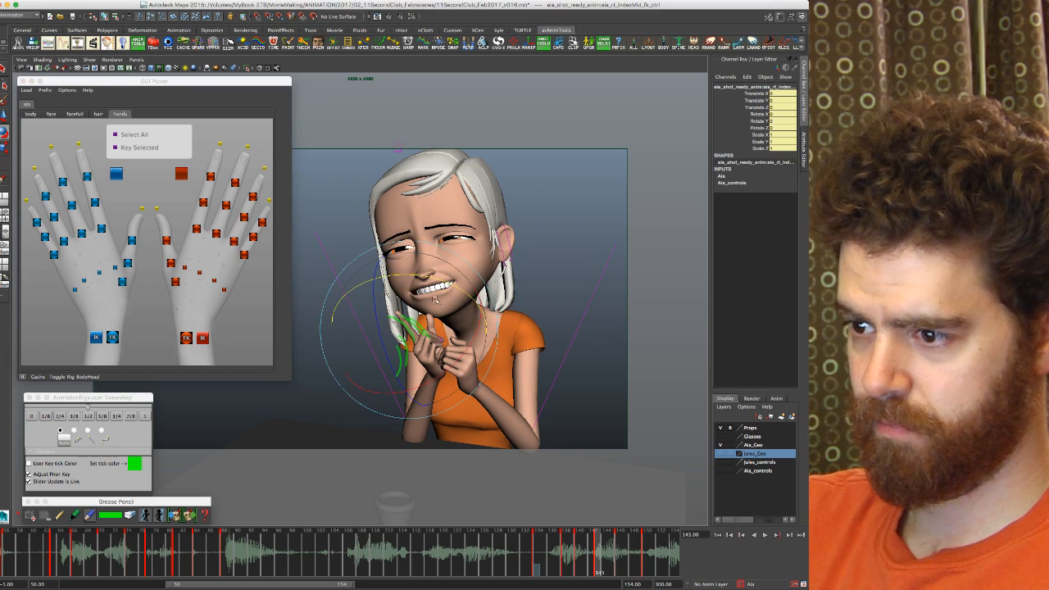
drag(441, 283, 433, 279)
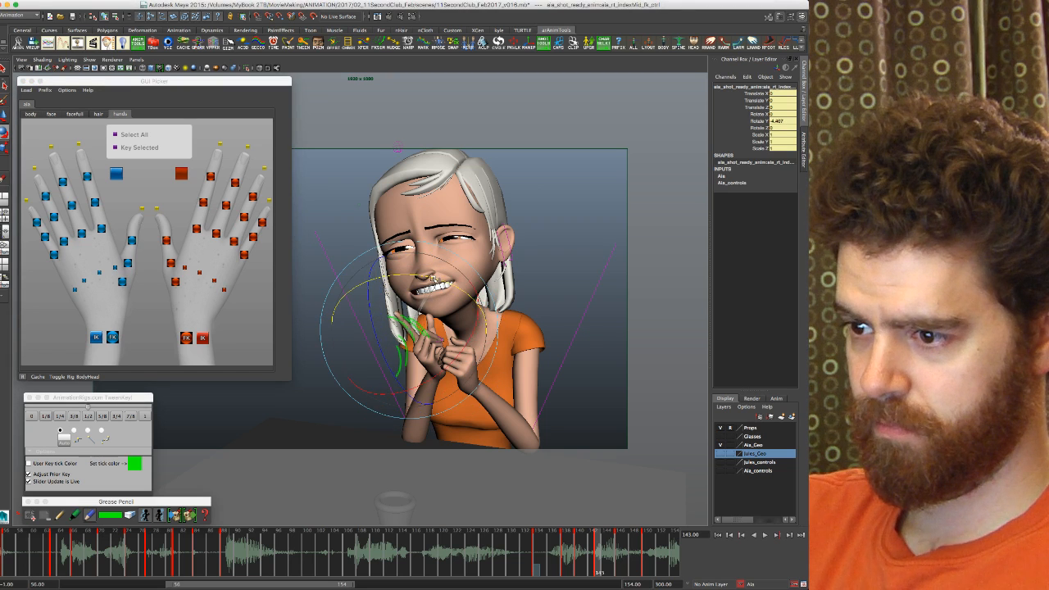
click(211, 177)
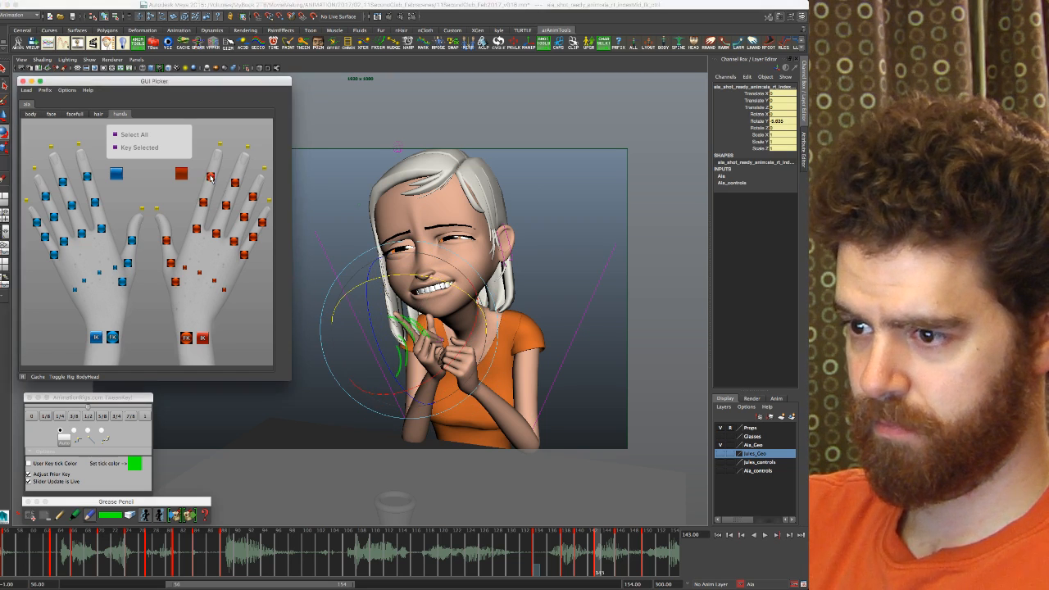
click(432, 278)
drag(431, 272, 426, 271)
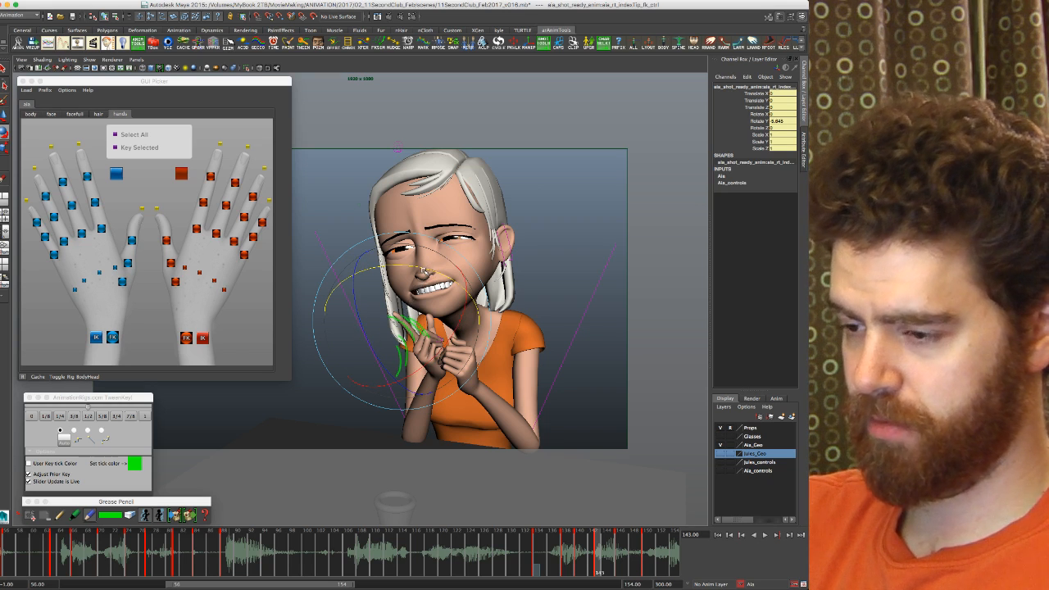
Step: Flip back and forth through the keys around frames 138, 140 and 143 to examine the adjusted right index finger's arc
key(comma)
key(comma)
key(period)
key(period)
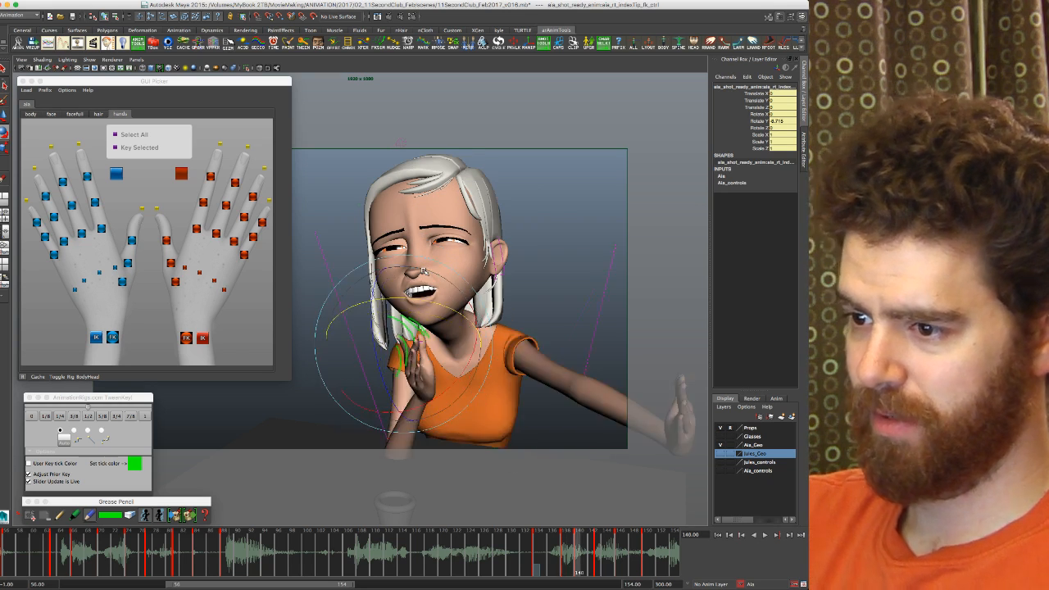
key(period)
key(period)
key(comma)
key(comma)
key(period)
key(period)
key(period)
key(comma)
key(comma)
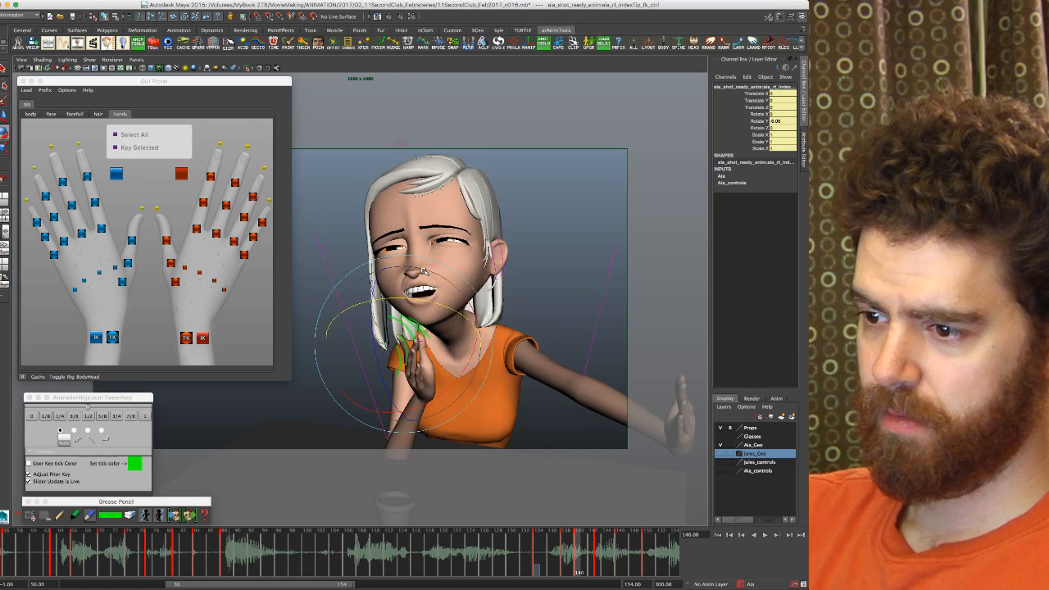
key(comma)
key(period)
key(comma)
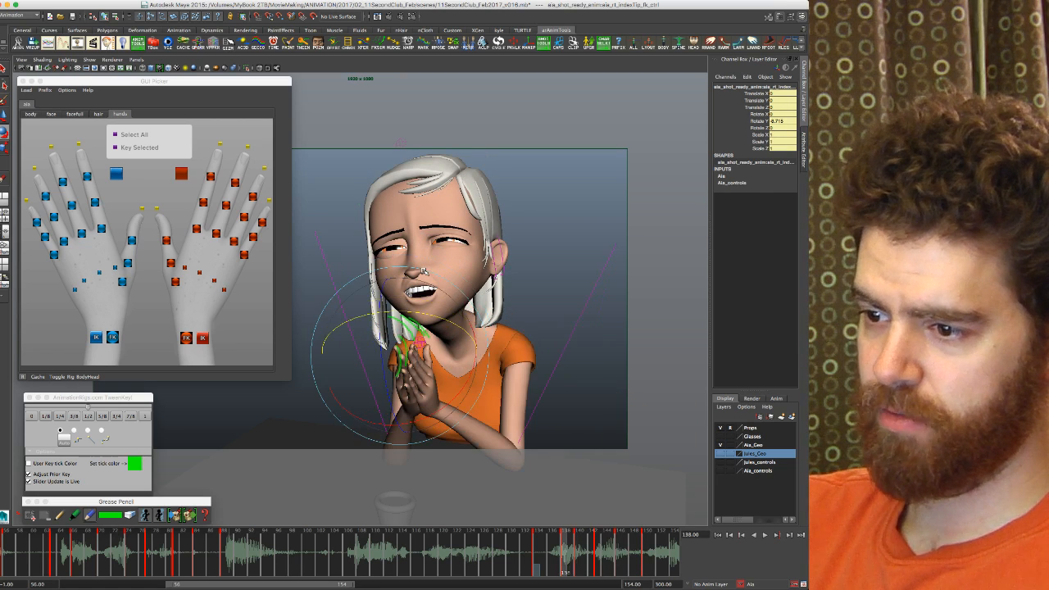
key(period)
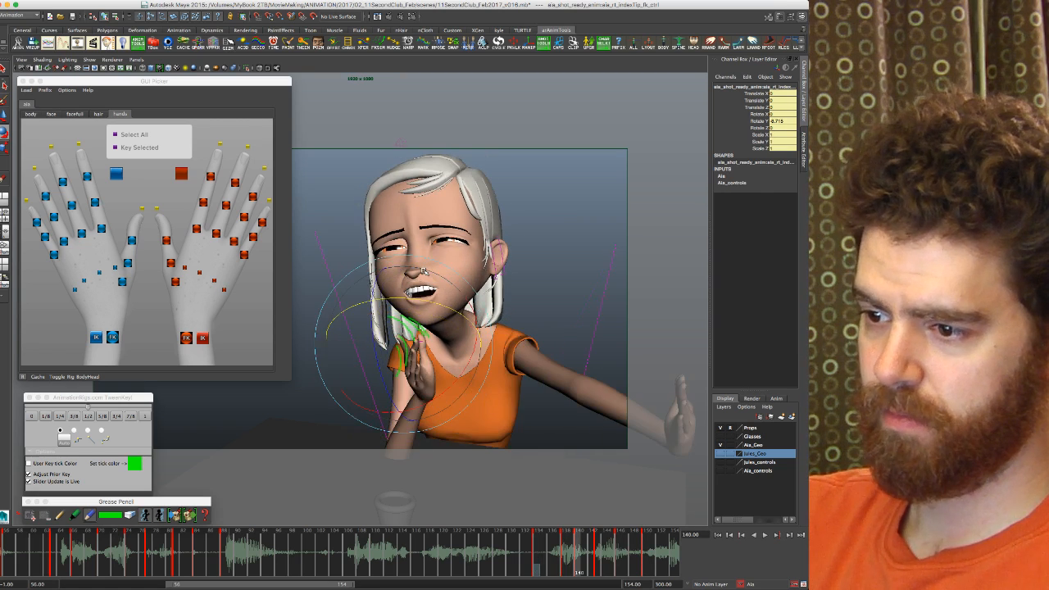
Step: Move the right arm IK control slightly along the X axis at frame 140
click(203, 339)
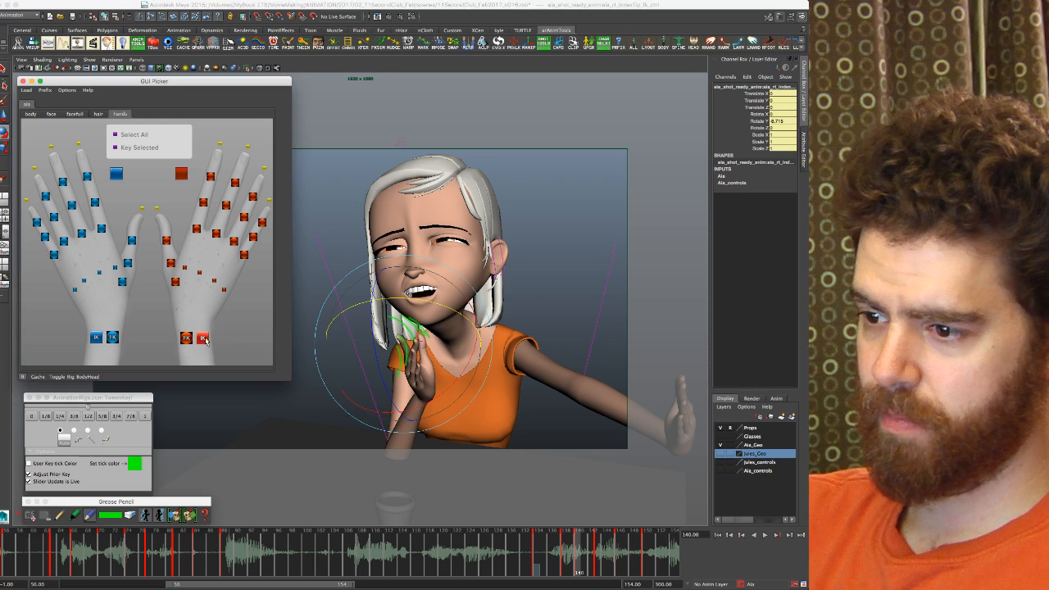
click(204, 339)
key(w)
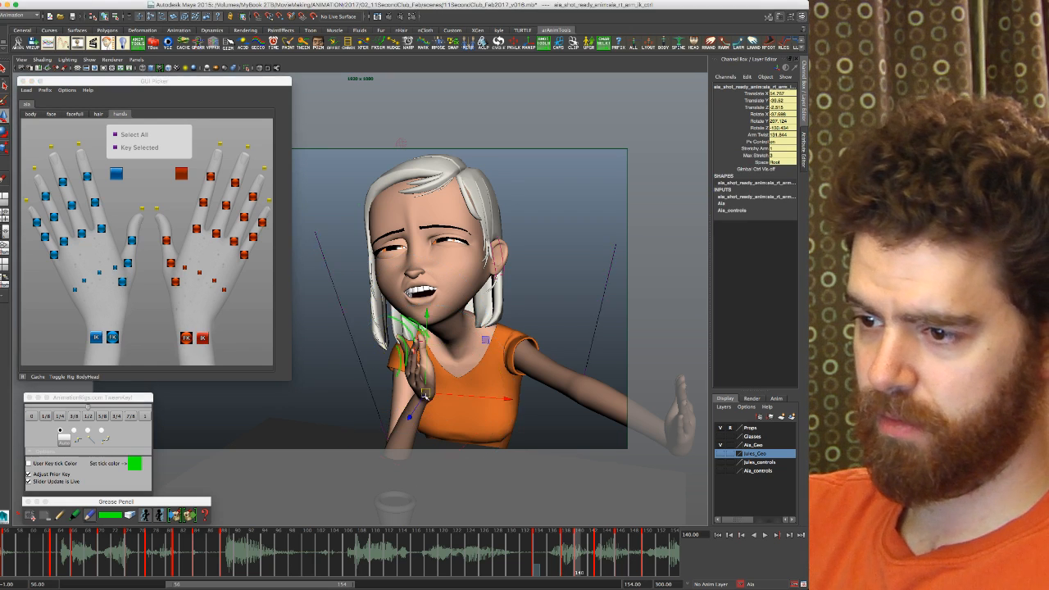
drag(445, 394, 448, 395)
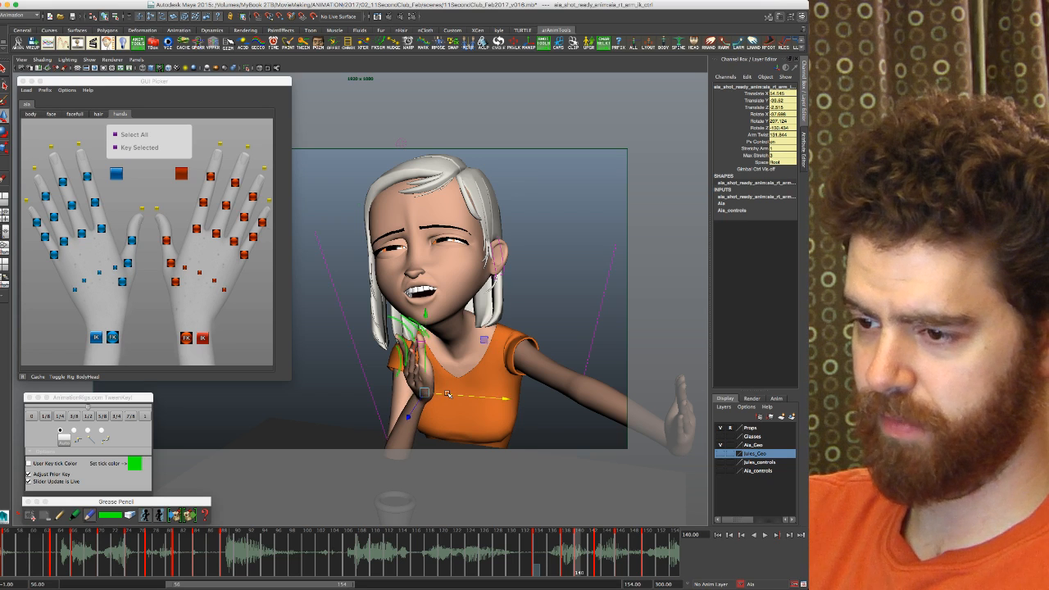
Step: Flip through the keys from frame 138 to 150 to examine the right hand's motion after the wrist adjustment
key(comma)
key(comma)
key(period)
key(period)
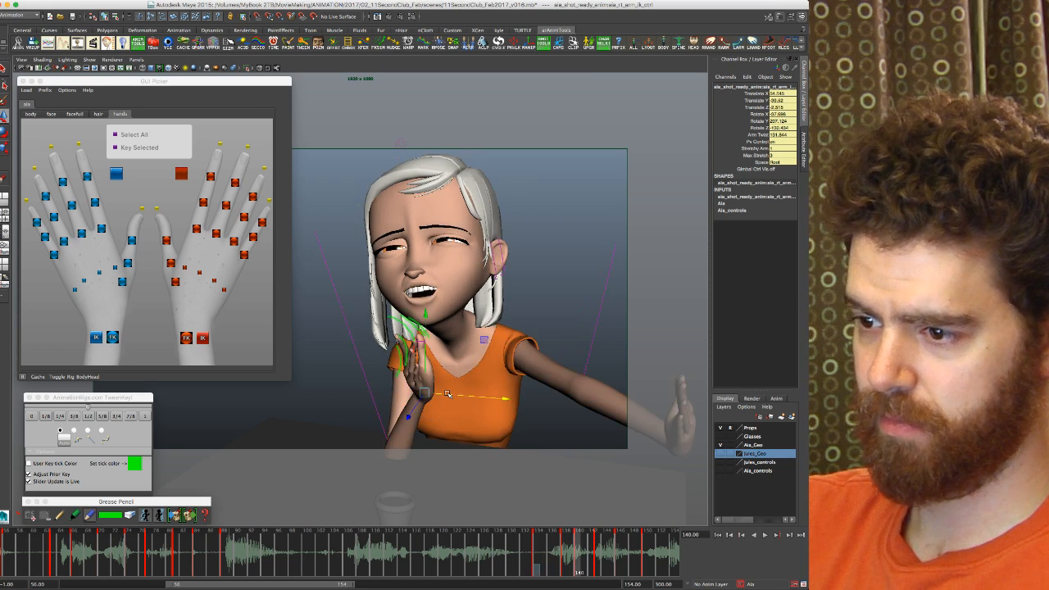
key(period)
key(period)
key(period)
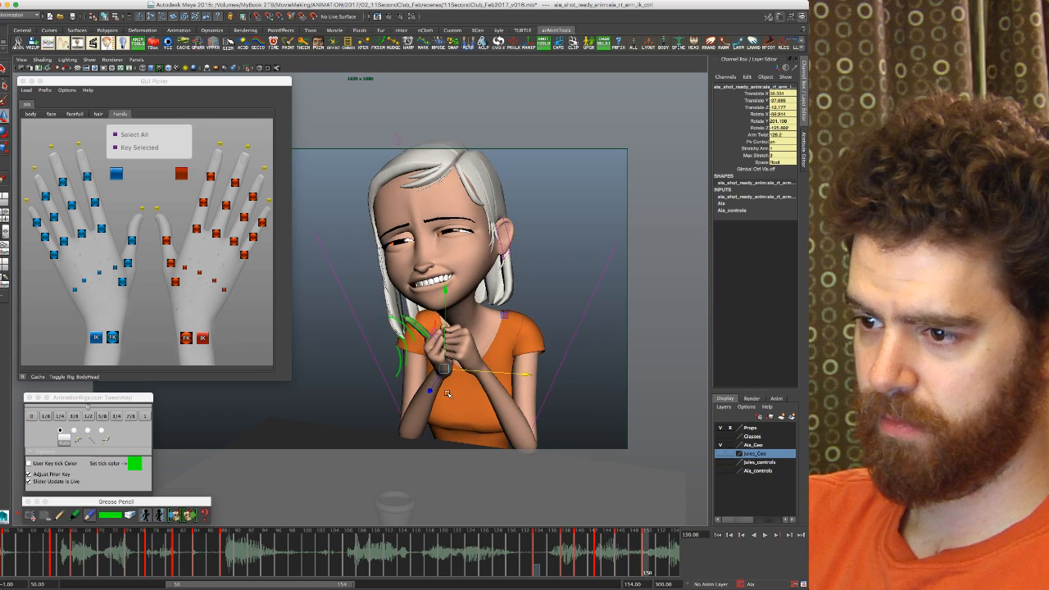
key(comma)
key(period)
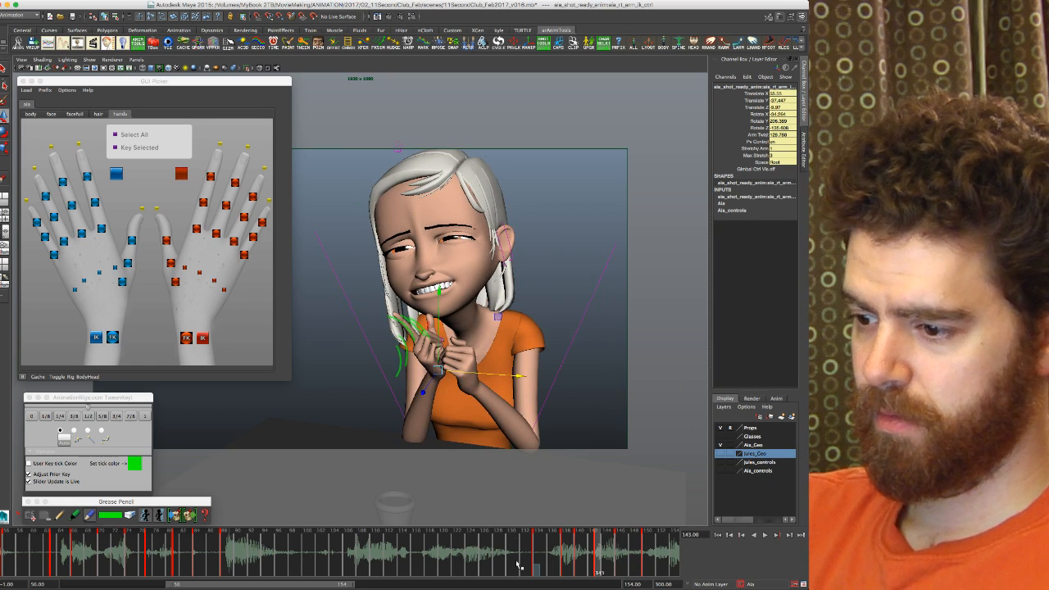
Step: Delete the old Grease Pencil drawing at frame 134
click(517, 565)
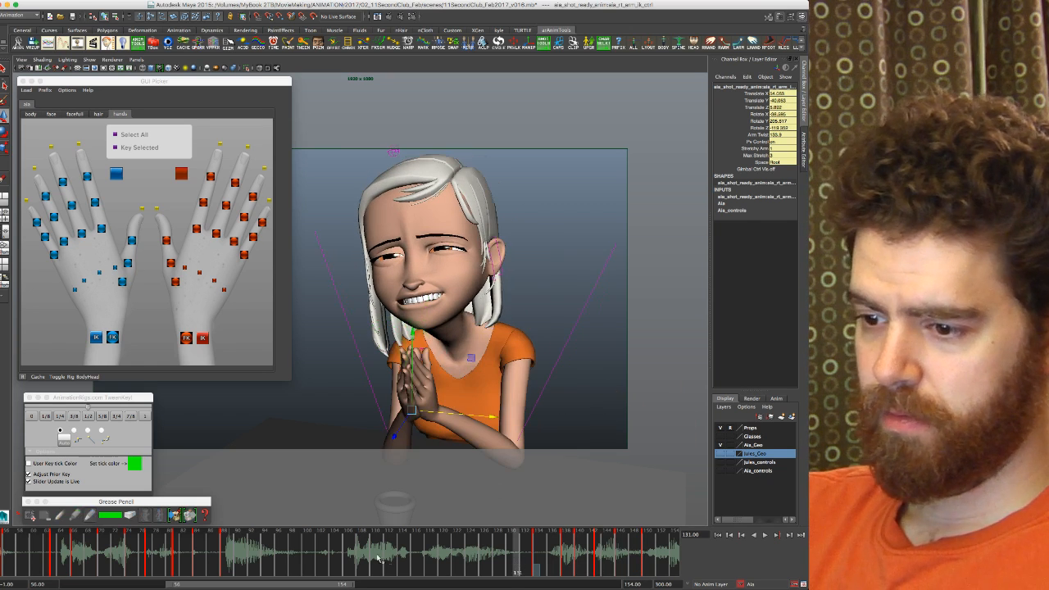
click(537, 565)
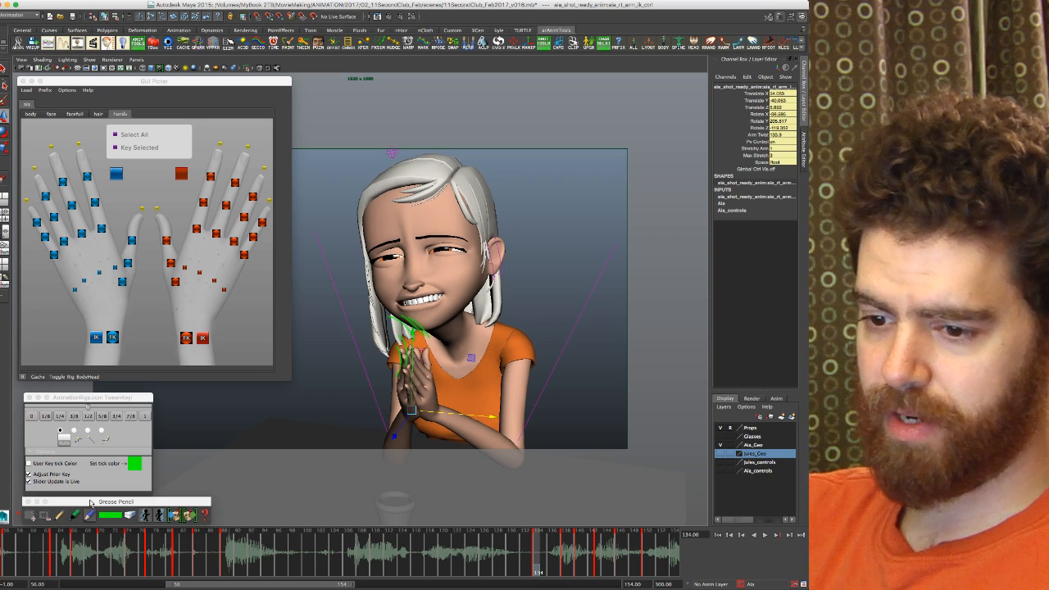
click(49, 517)
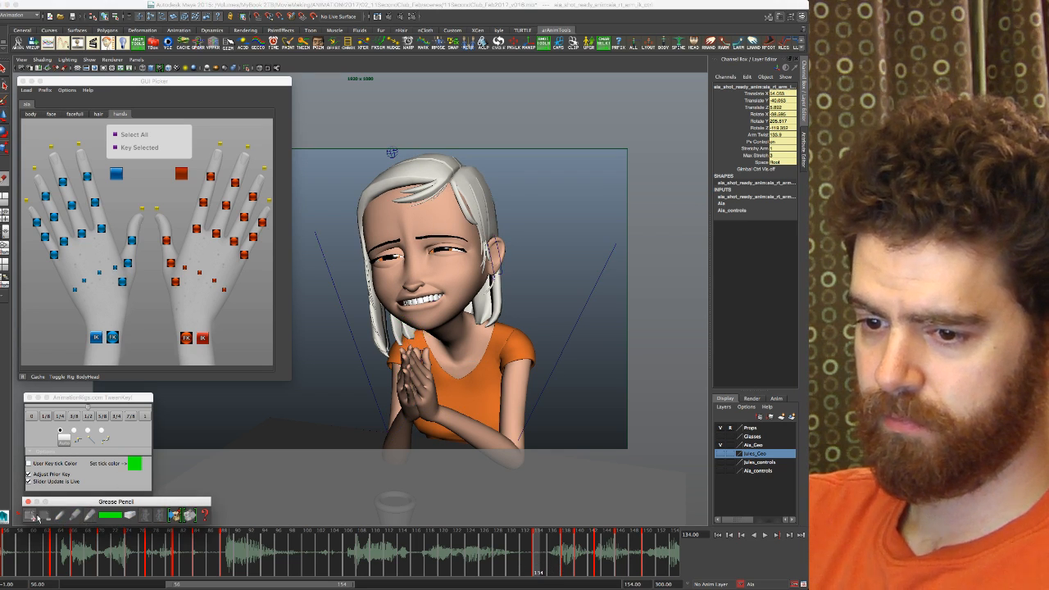
Step: Mark the right index fingertip with green Grease Pencil dots on each key from frame 134 to 150
click(90, 515)
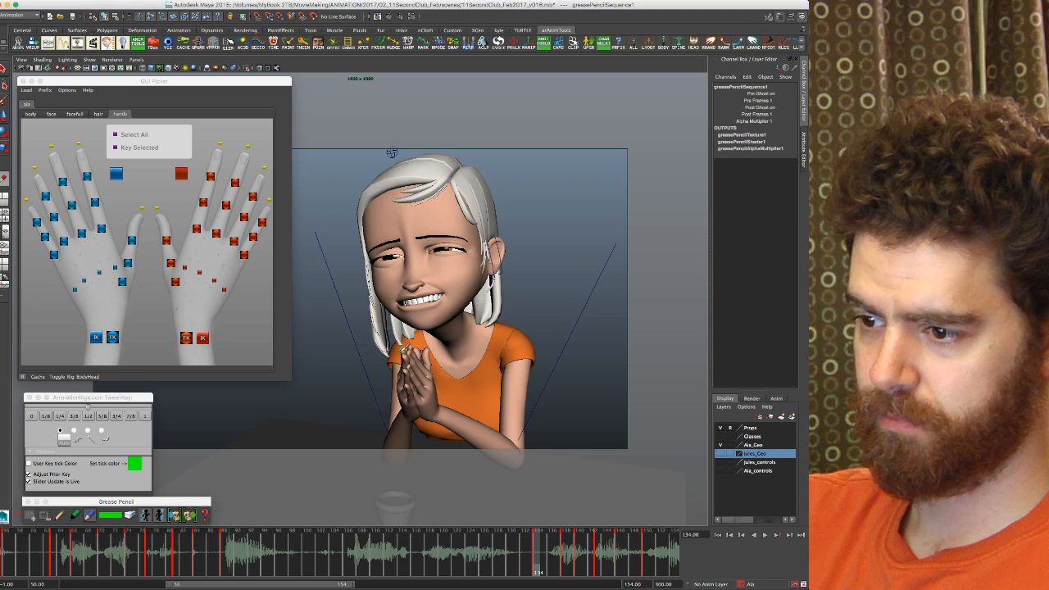
key(period)
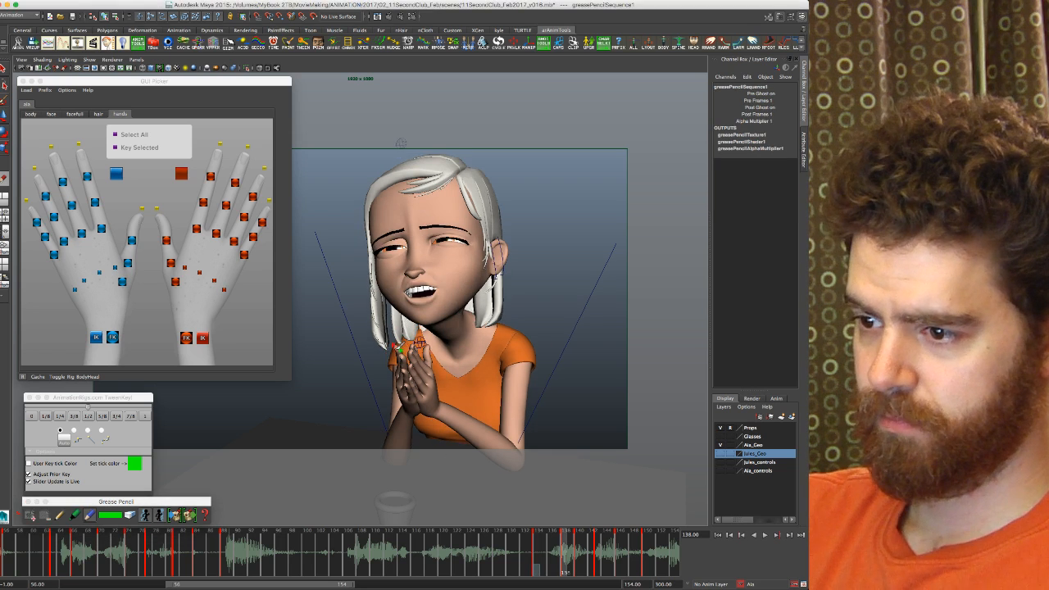
key(period)
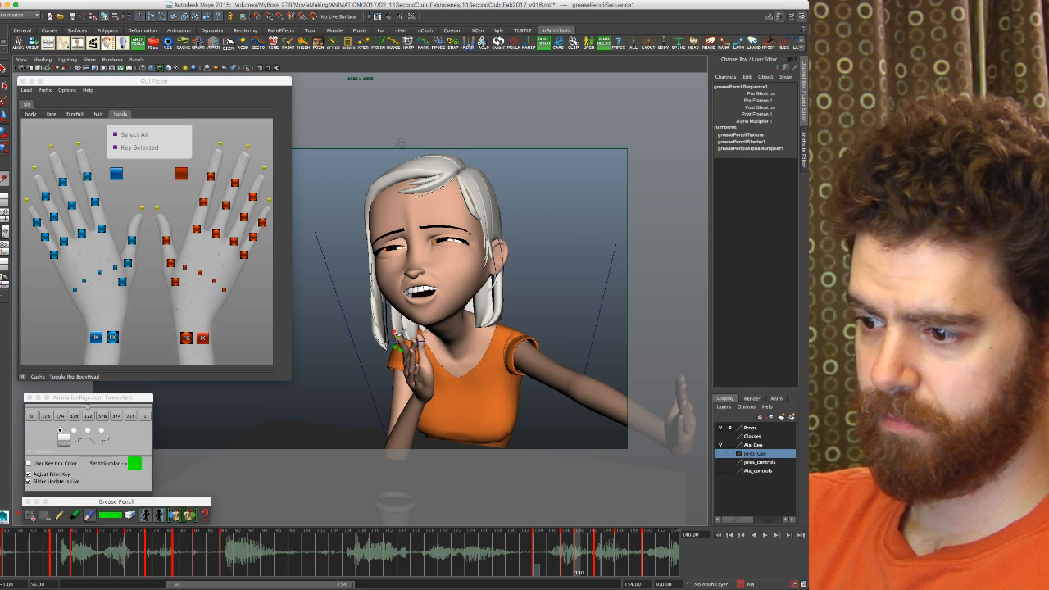
key(period)
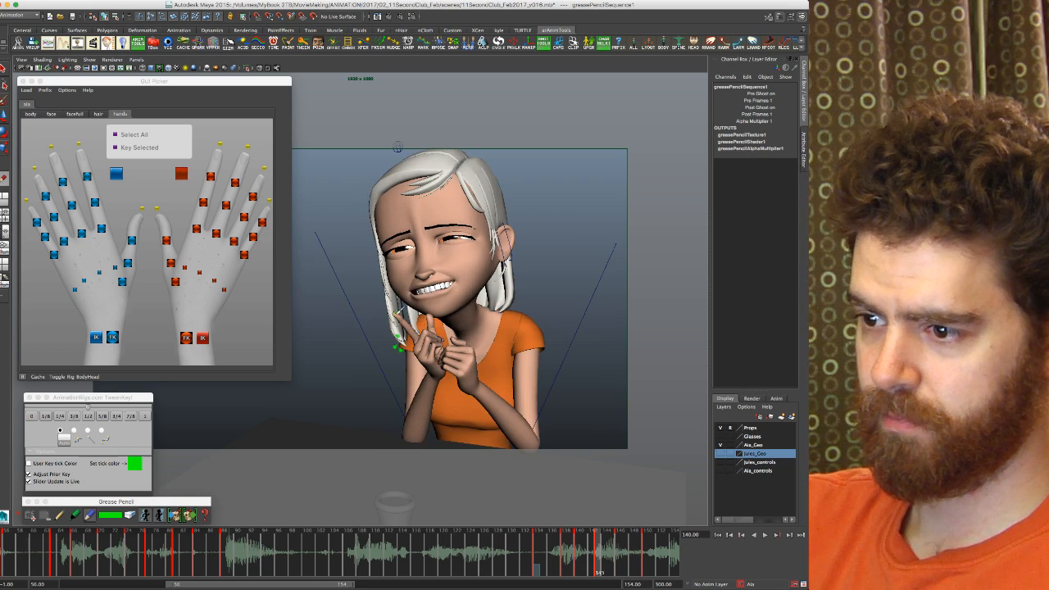
key(period)
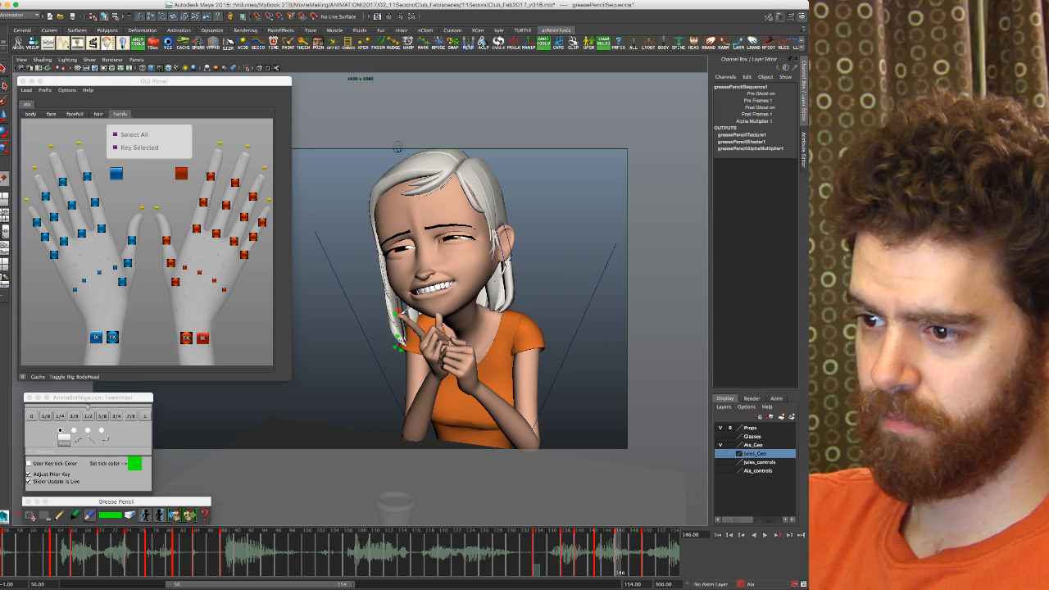
key(period)
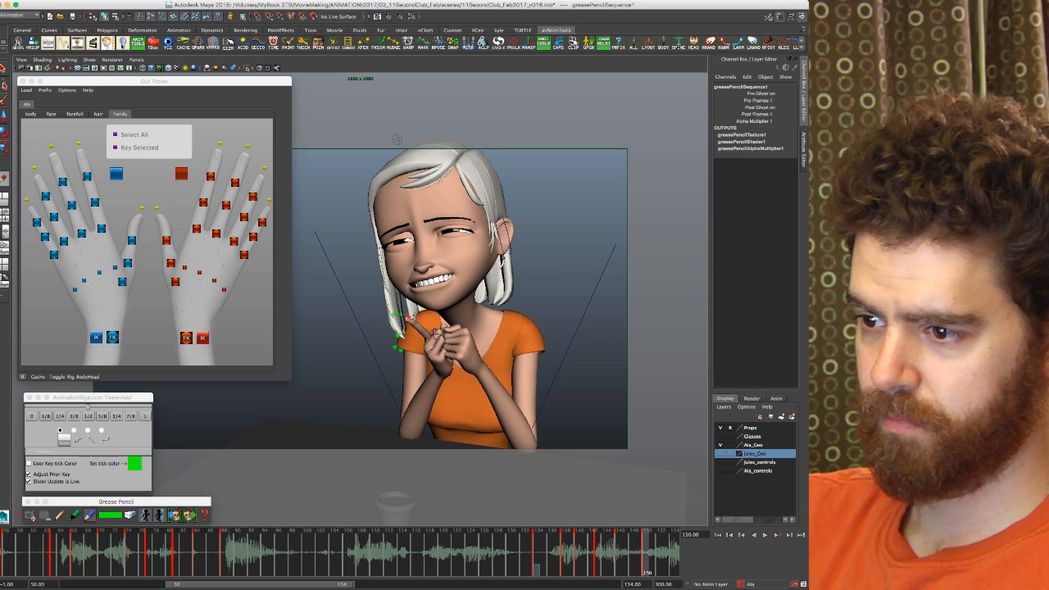
Step: Flip through the keys between frames 138 and 150 to examine the index fingertip's path against the green dots
key(comma)
key(comma)
key(comma)
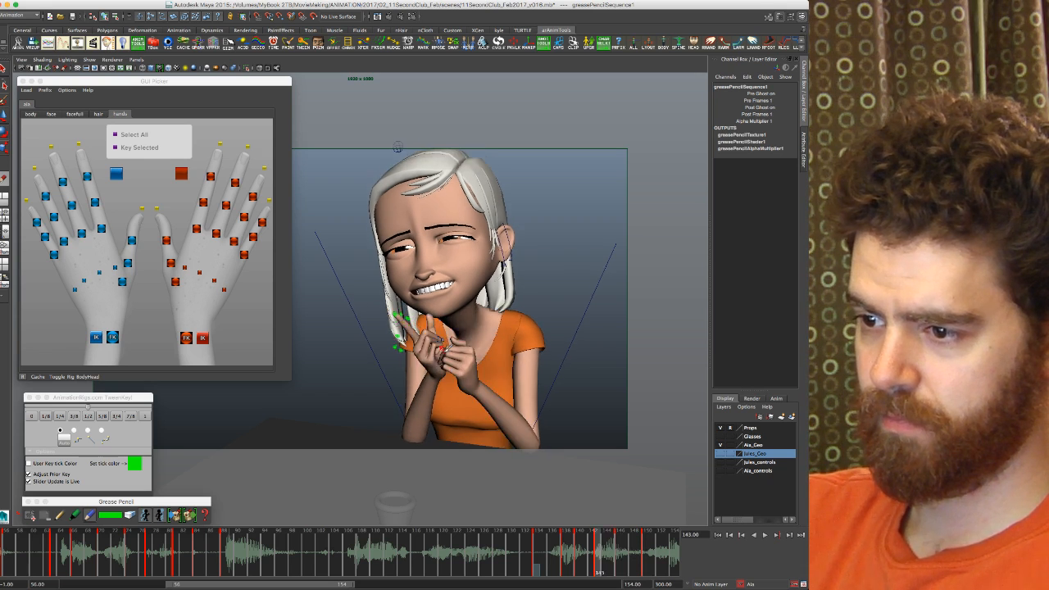
key(period)
key(period)
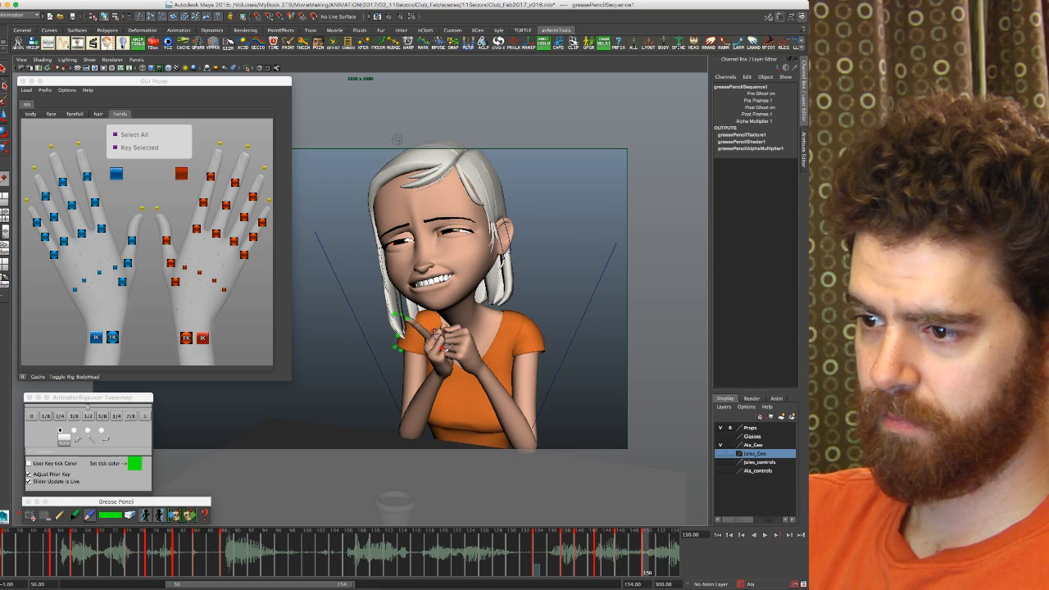
key(comma)
key(comma)
key(comma)
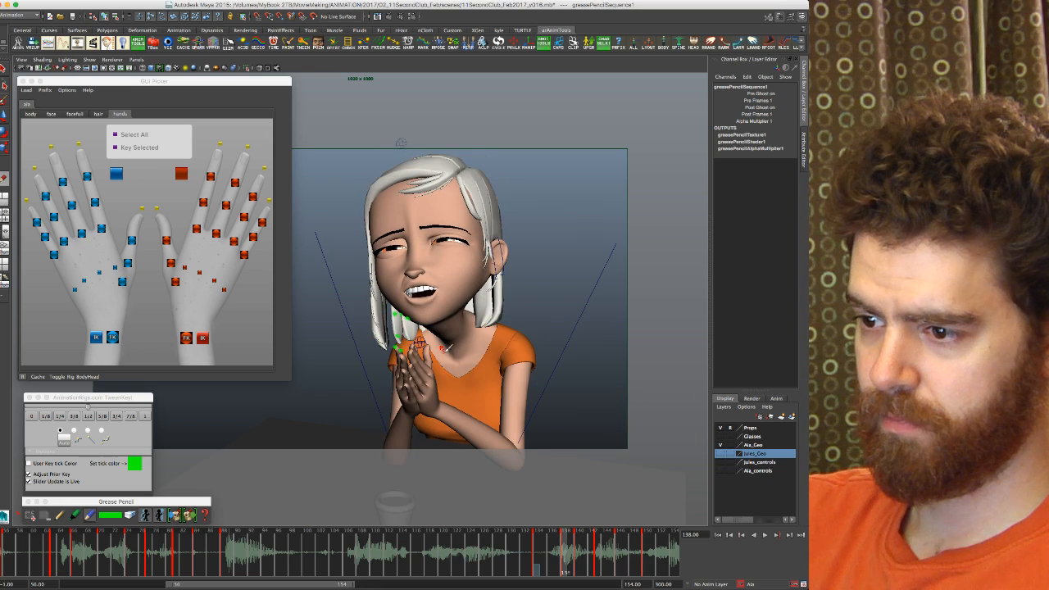
key(period)
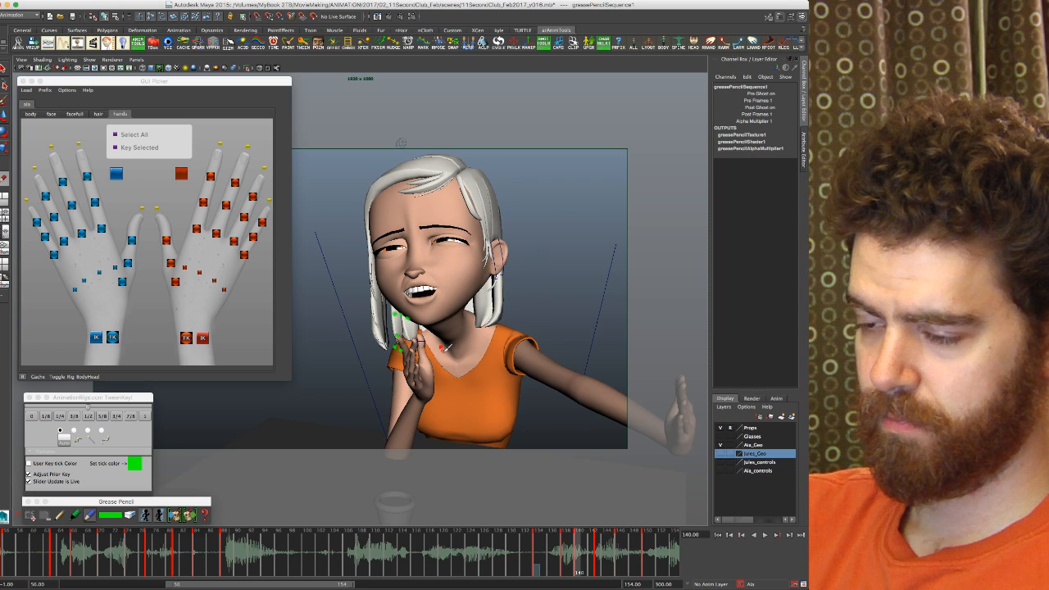
Step: Select the right arm IK control, return to frame 134, and set the Grease Pencil colour to magenta
click(186, 338)
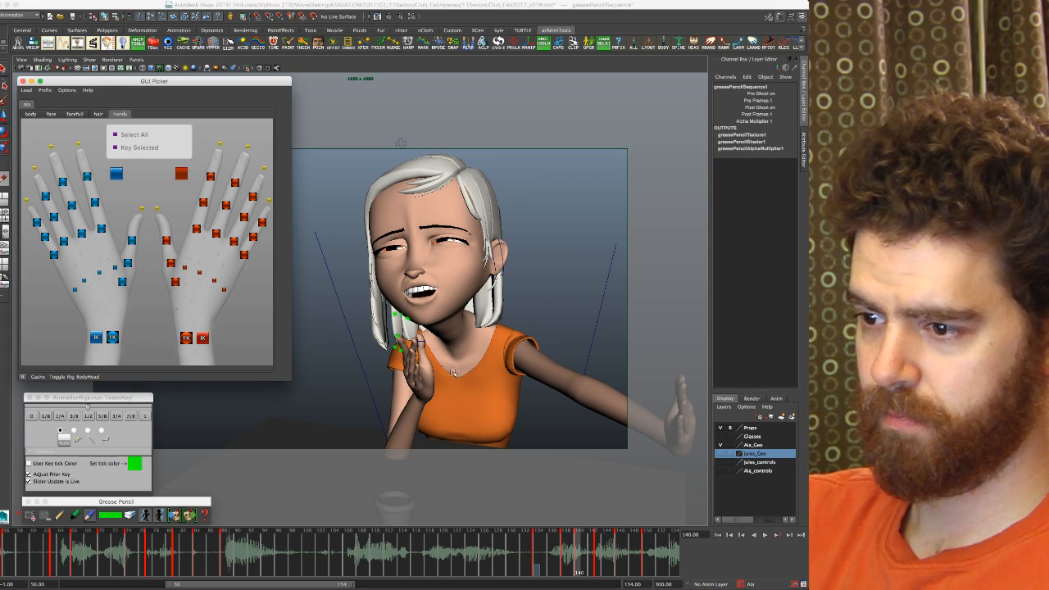
click(490, 399)
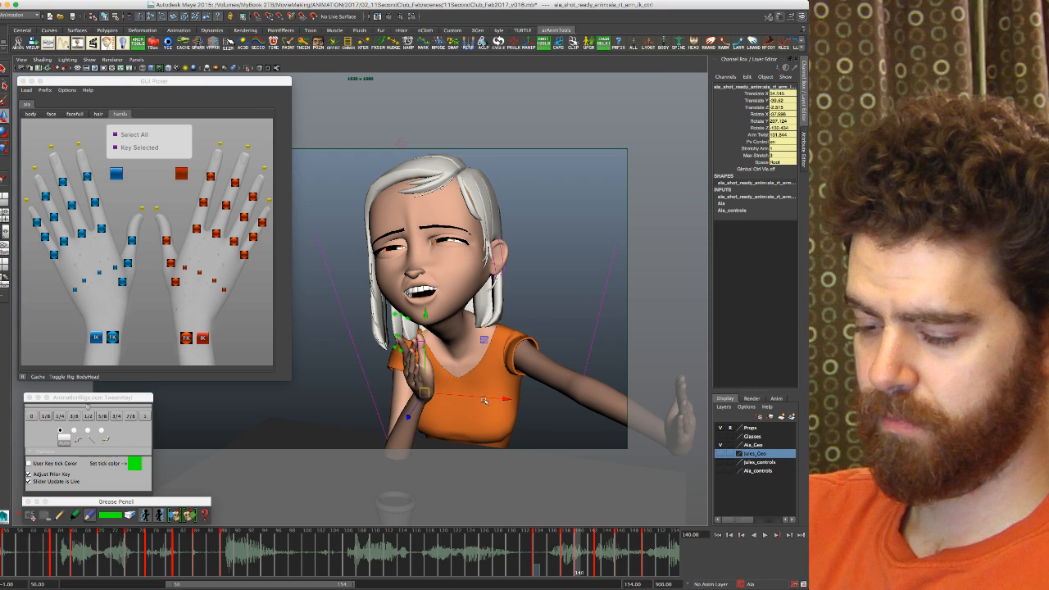
key(comma)
key(comma)
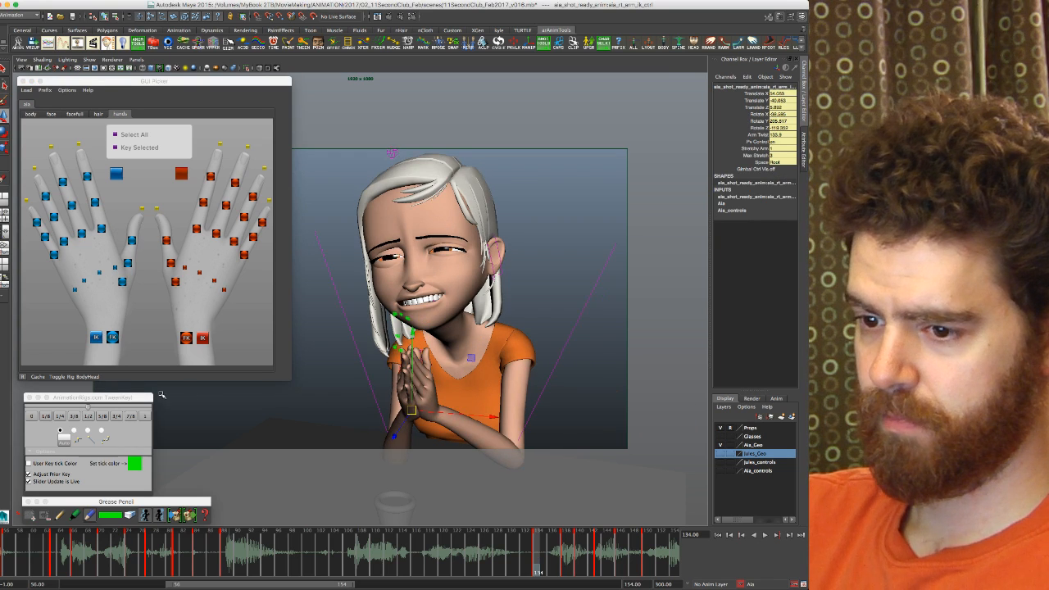
click(112, 516)
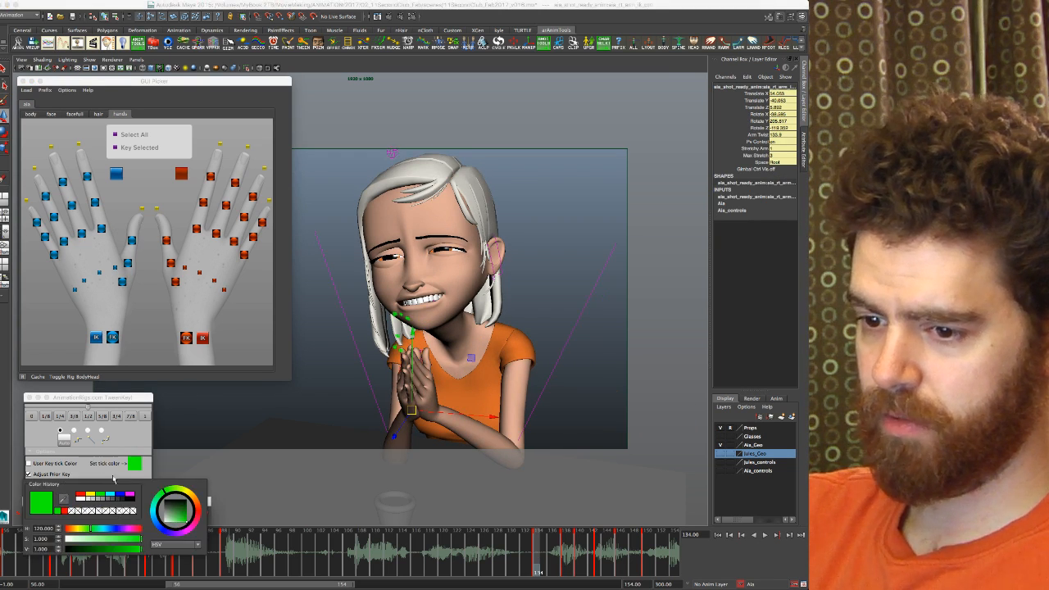
click(130, 495)
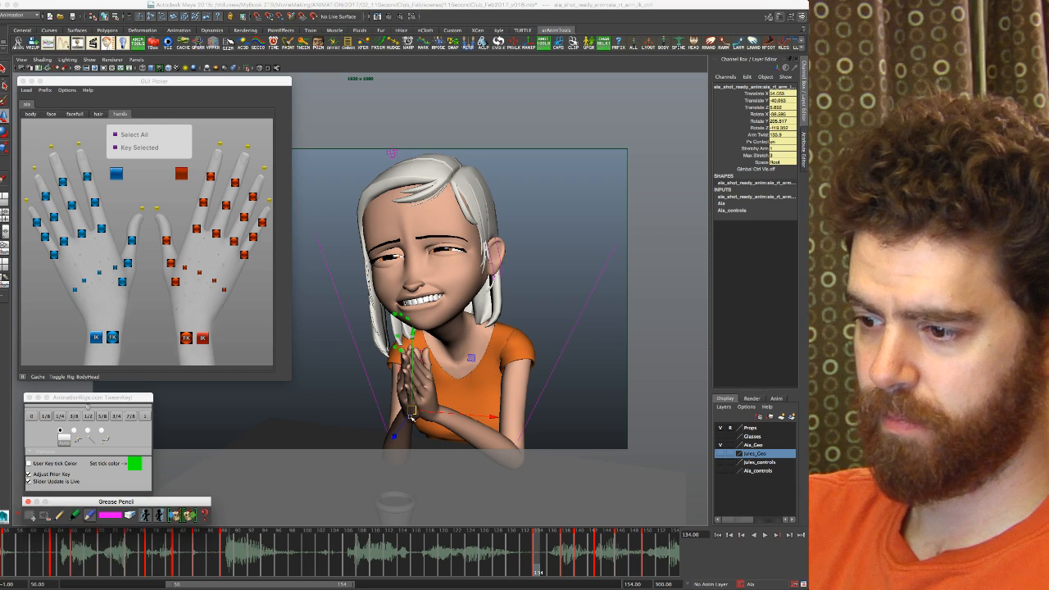
Step: Mark the right wrist with a magenta Grease Pencil curve on each key from frame 134 to 150
click(89, 516)
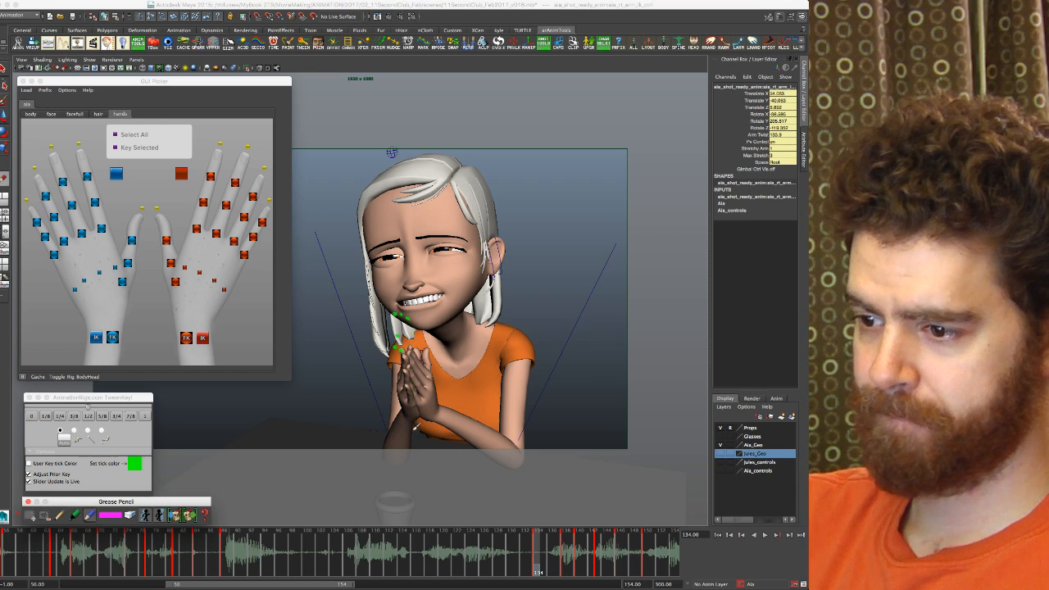
click(407, 409)
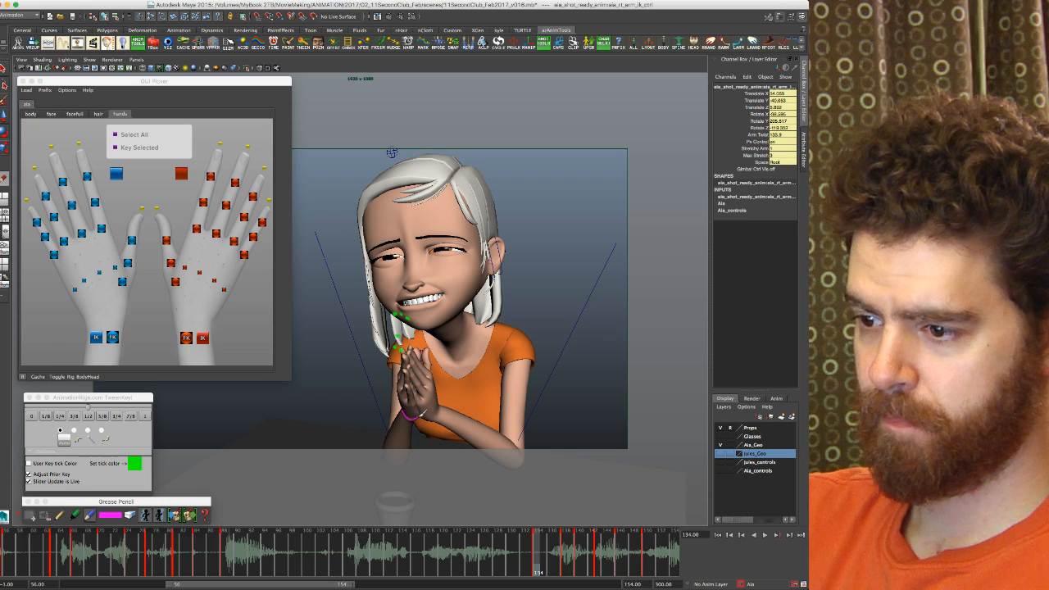
key(period)
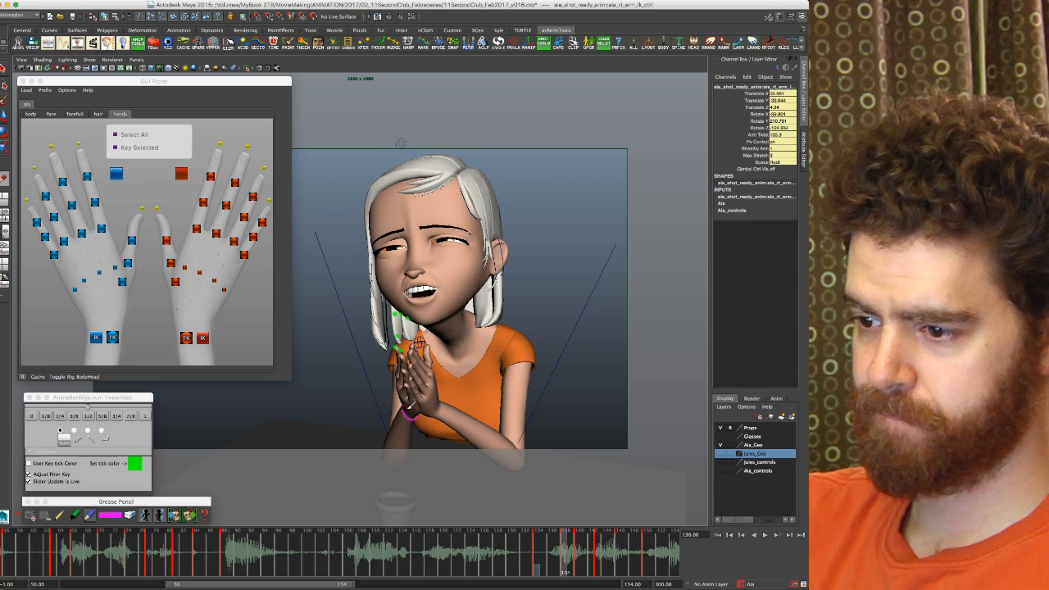
key(period)
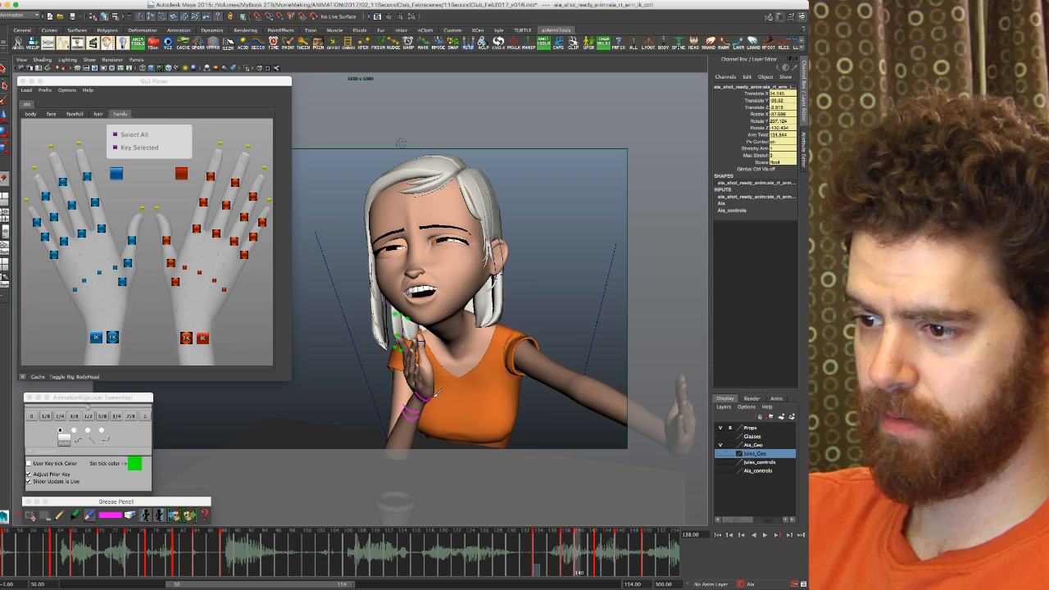
key(period)
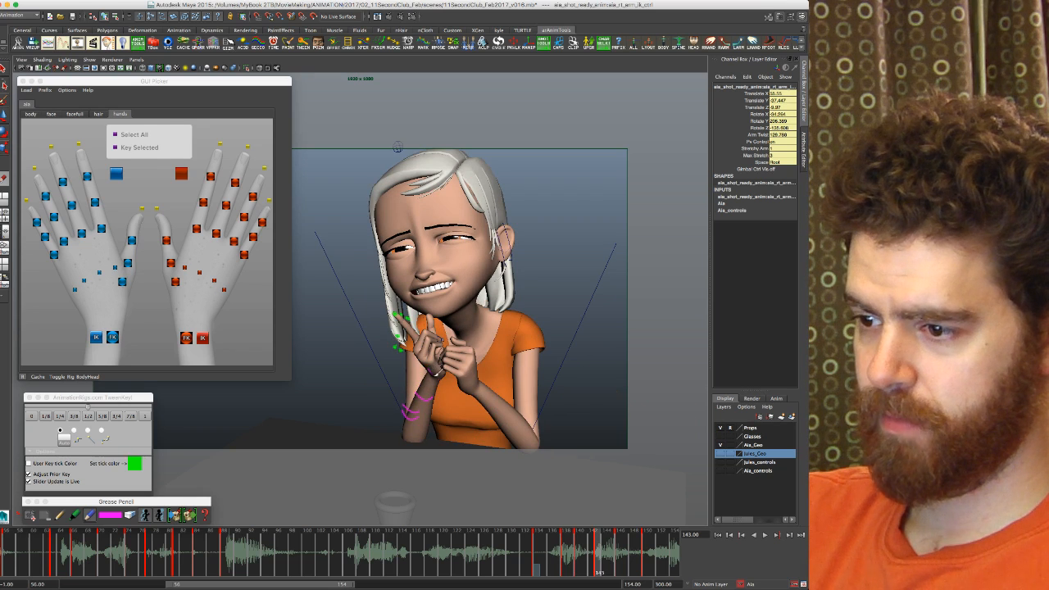
key(period)
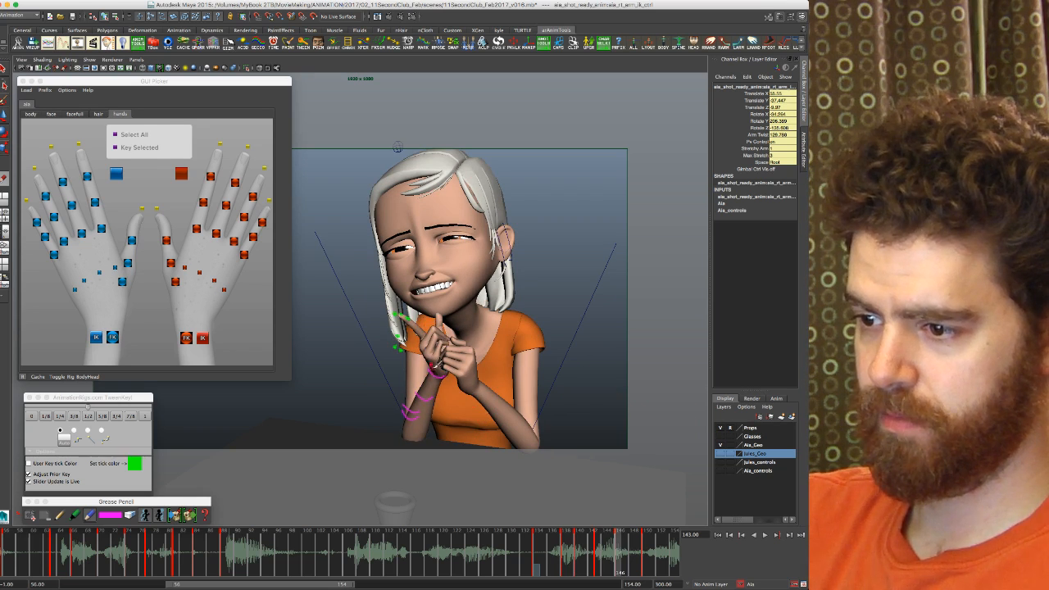
key(period)
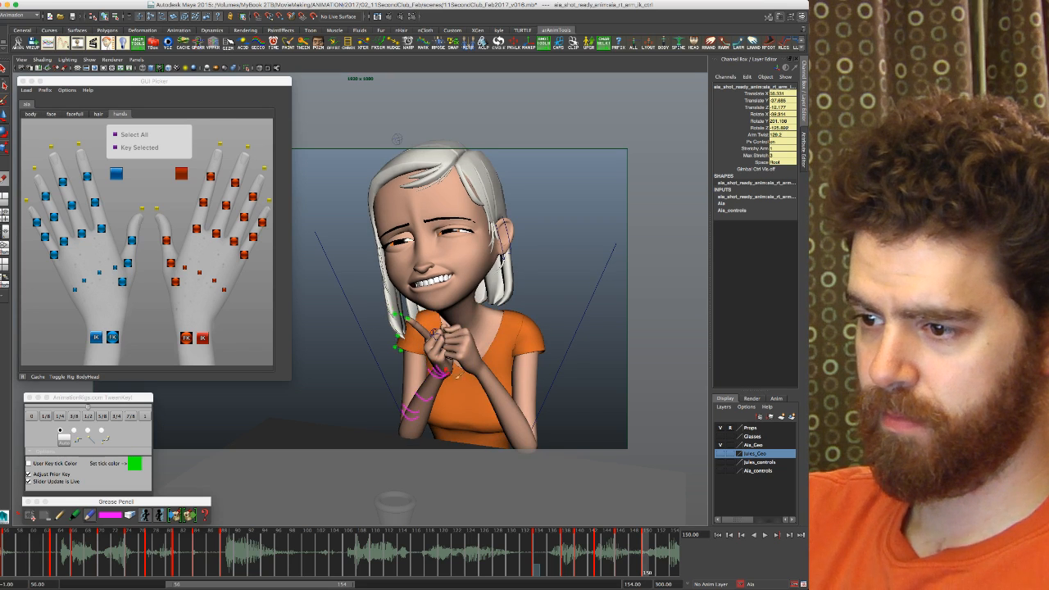
Step: At frame 140, move the right arm IK control outward toward the character's right side to widen the wrist arc
key(comma)
key(comma)
key(comma)
key(period)
key(period)
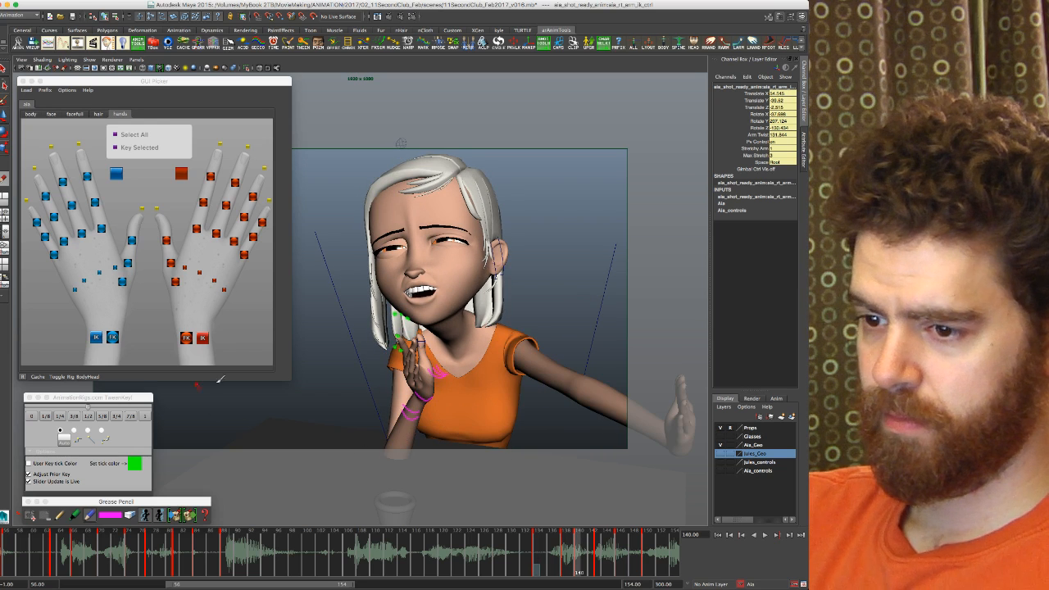
click(203, 338)
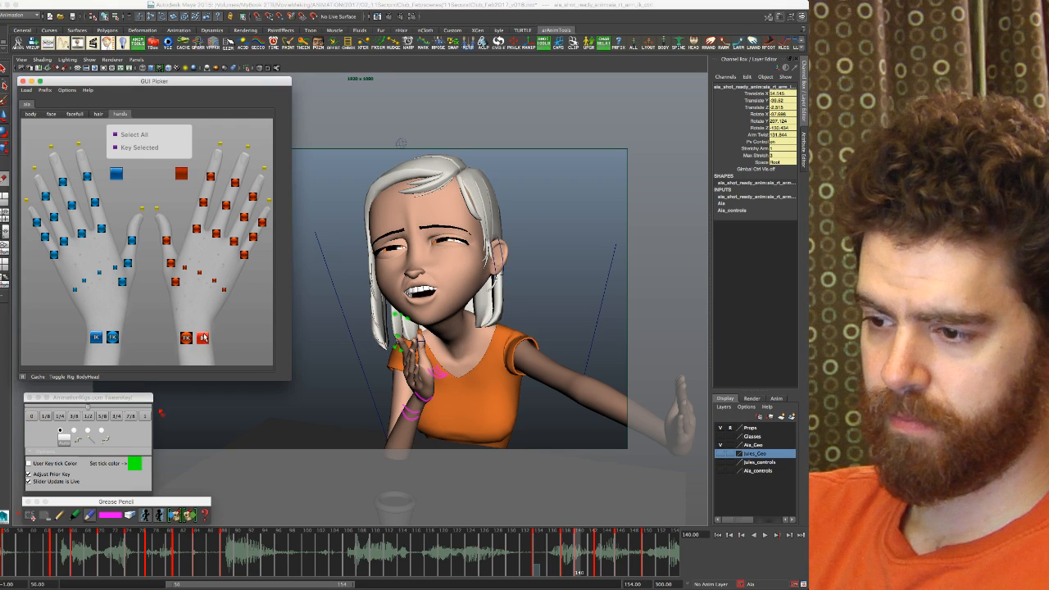
click(426, 394)
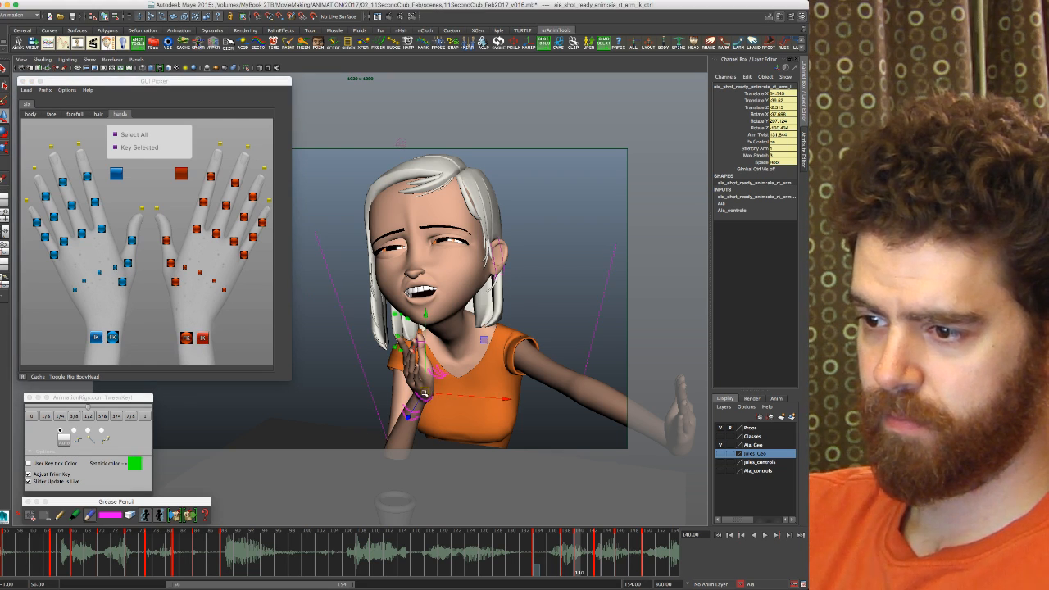
drag(424, 394, 414, 394)
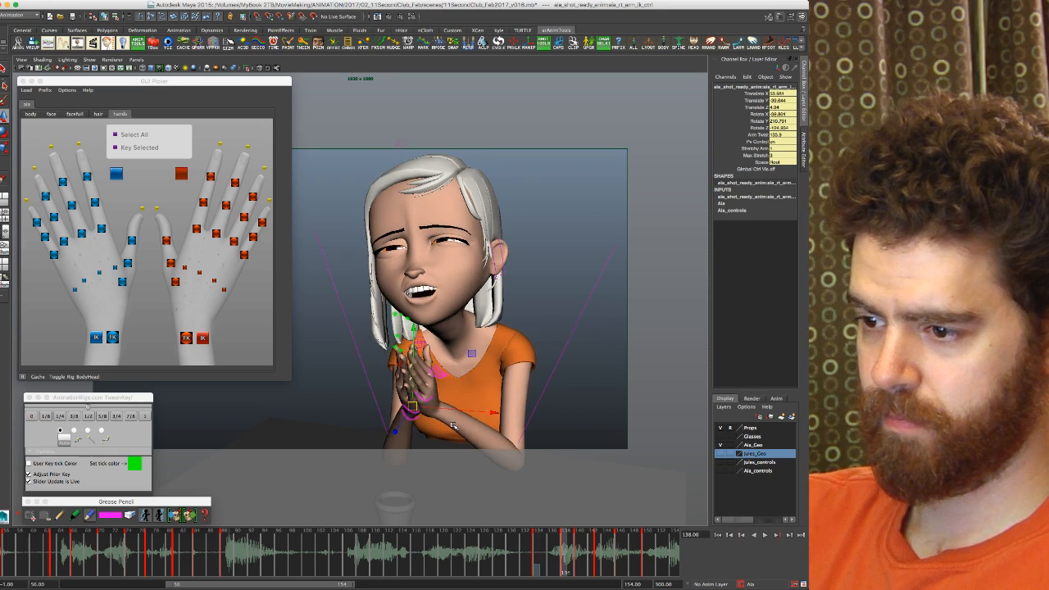
Step: Flip through the keys up to frame 150, then draw a magenta Grease Pencil arc linking the wrist marks at frame 140
key(.)
key(.)
key(.)
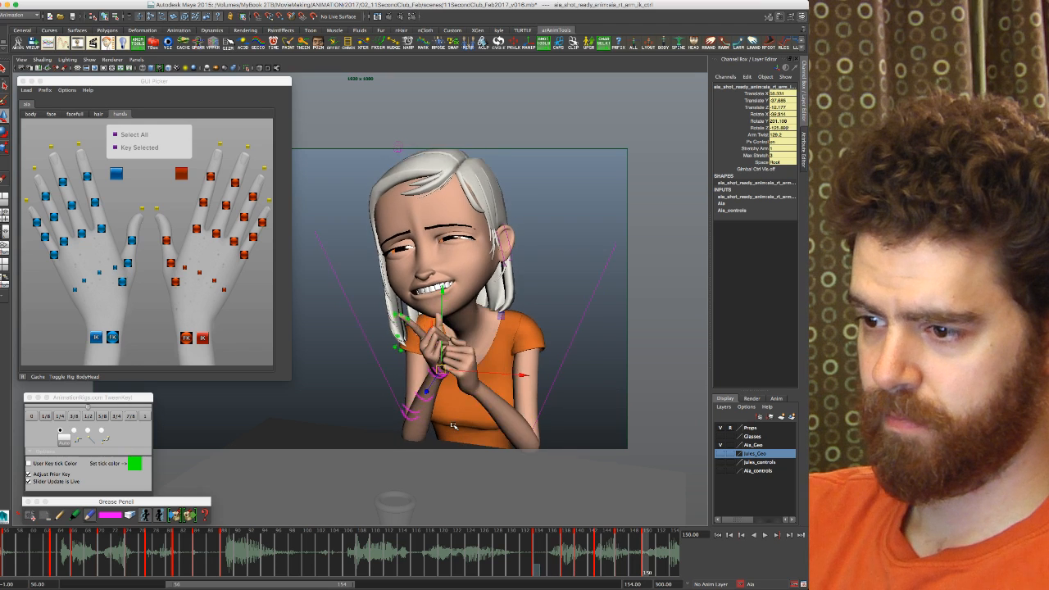
key(.)
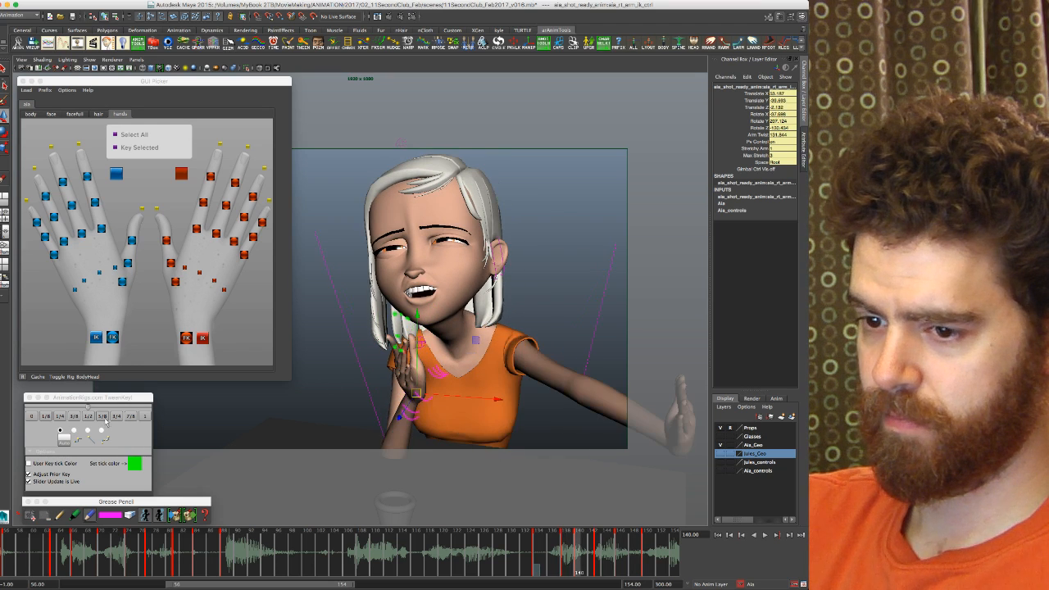
click(91, 515)
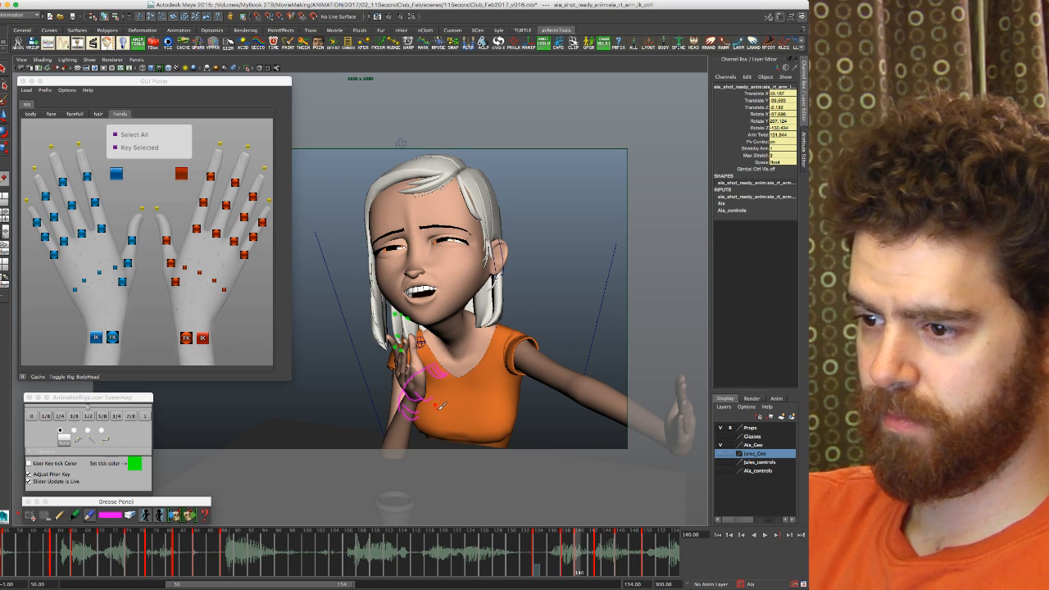
Step: Nudge the right arm IK control at frame 138 along the magenta wrist arc
key(alt+comma)
key(alt+comma)
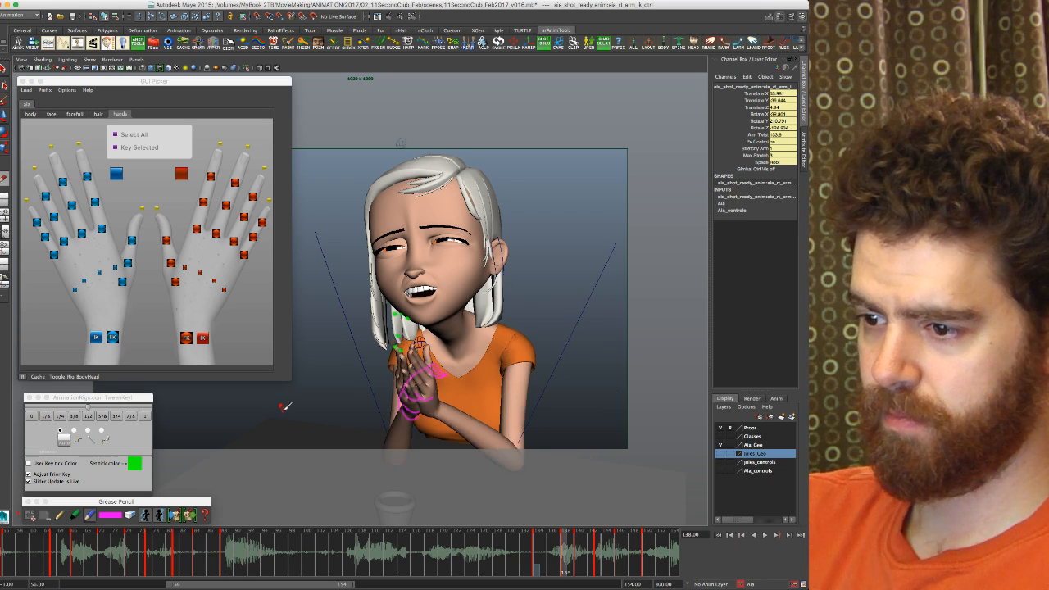
key(w)
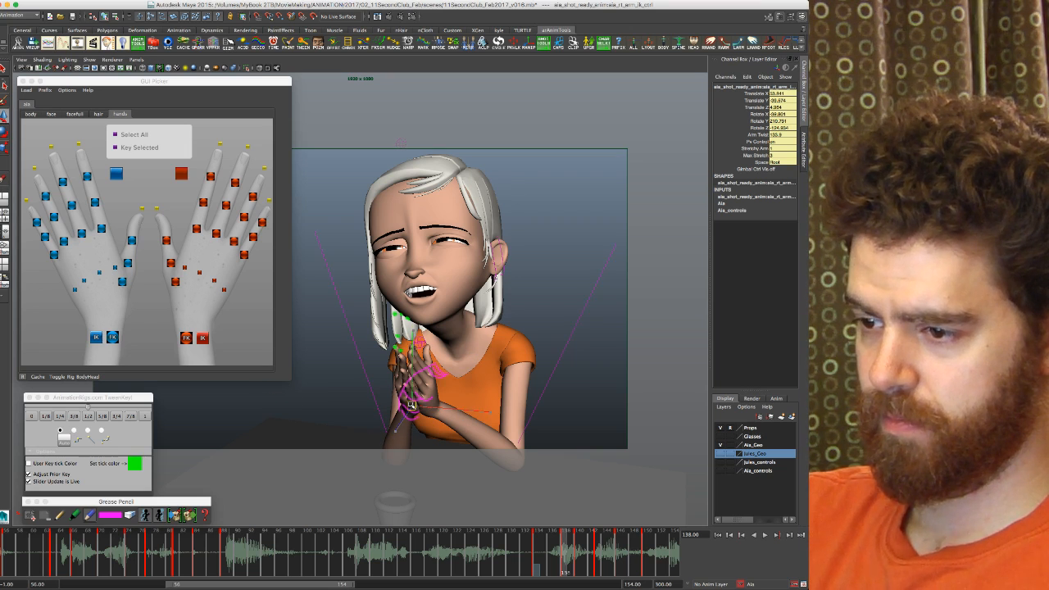
Step: Try to rotate the right arm IK control at frame 138
key(e)
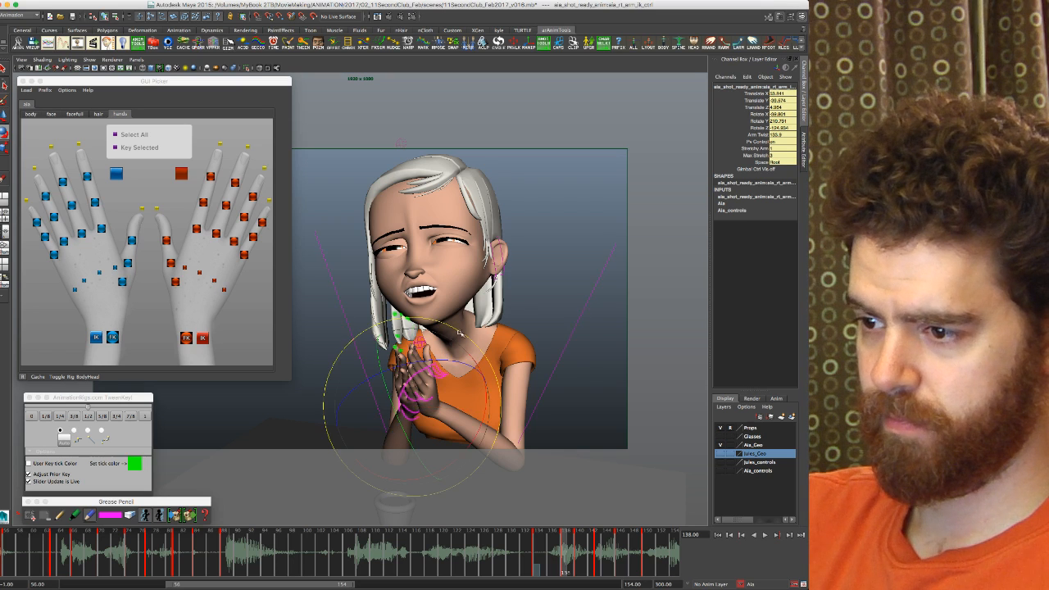
drag(461, 332, 452, 353)
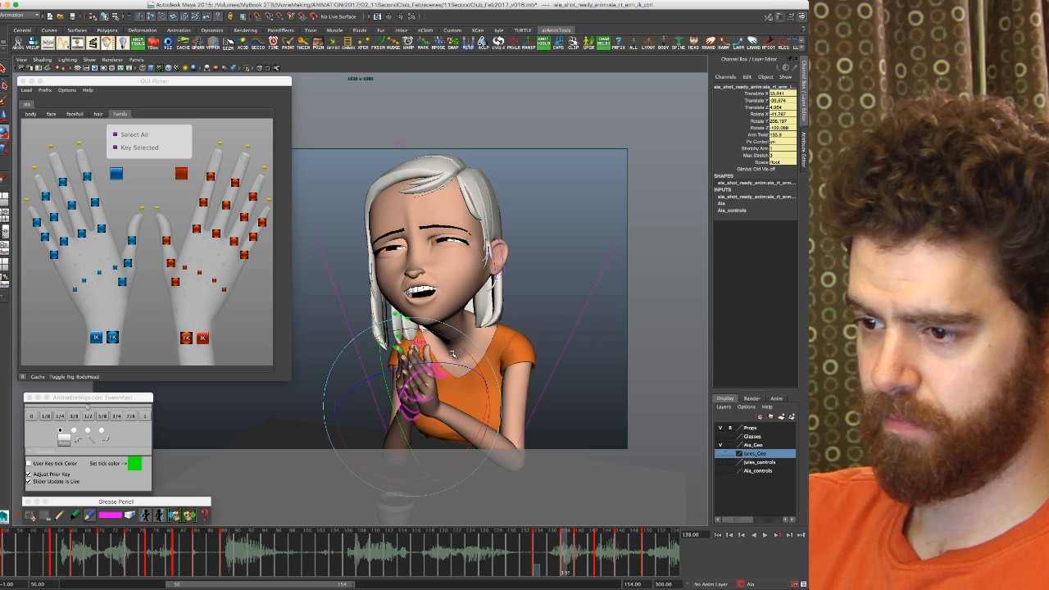
key(.)
drag(443, 351, 443, 352)
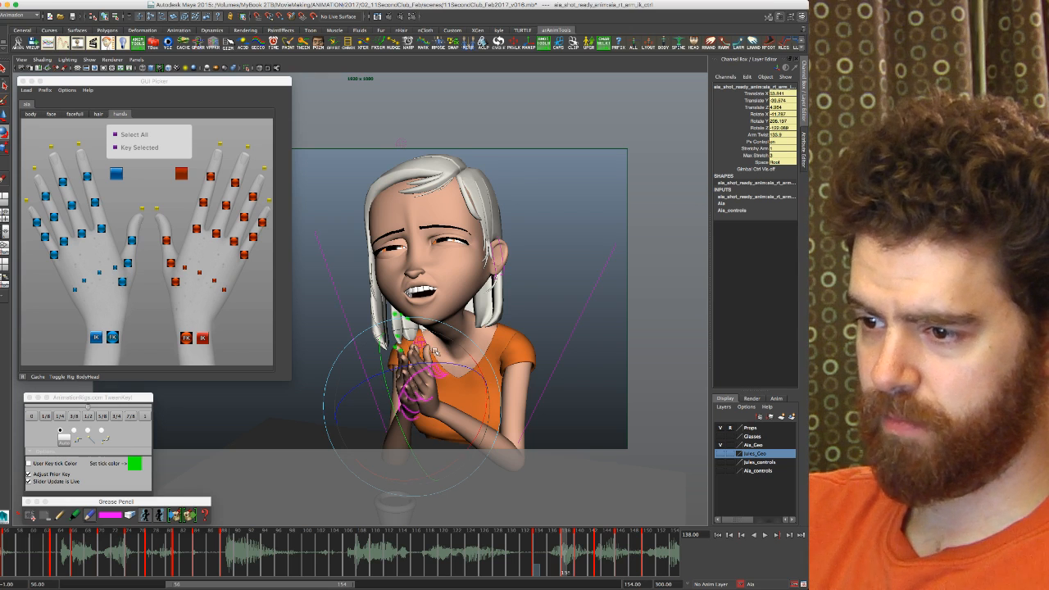
Step: Flip through the keys between frames 134 and 150 to examine the right wrist's path against the magenta arc
key(.)
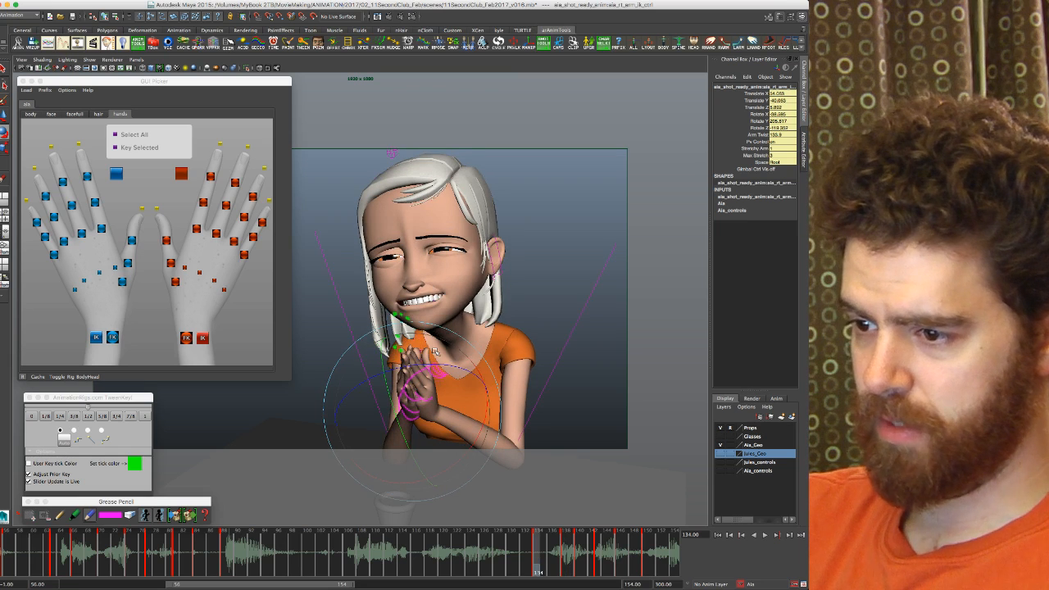
key(period)
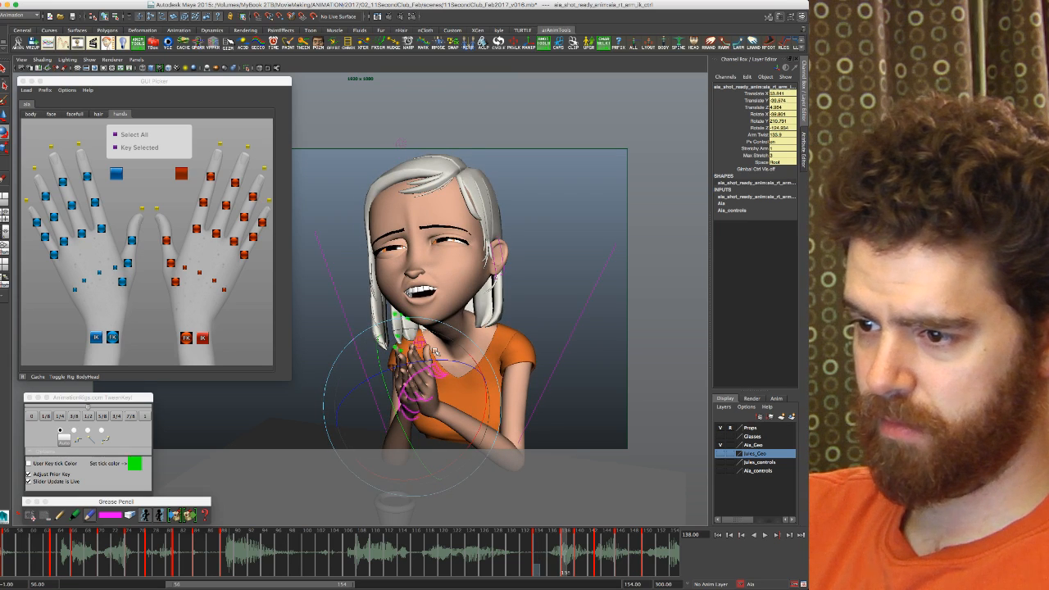
key(period)
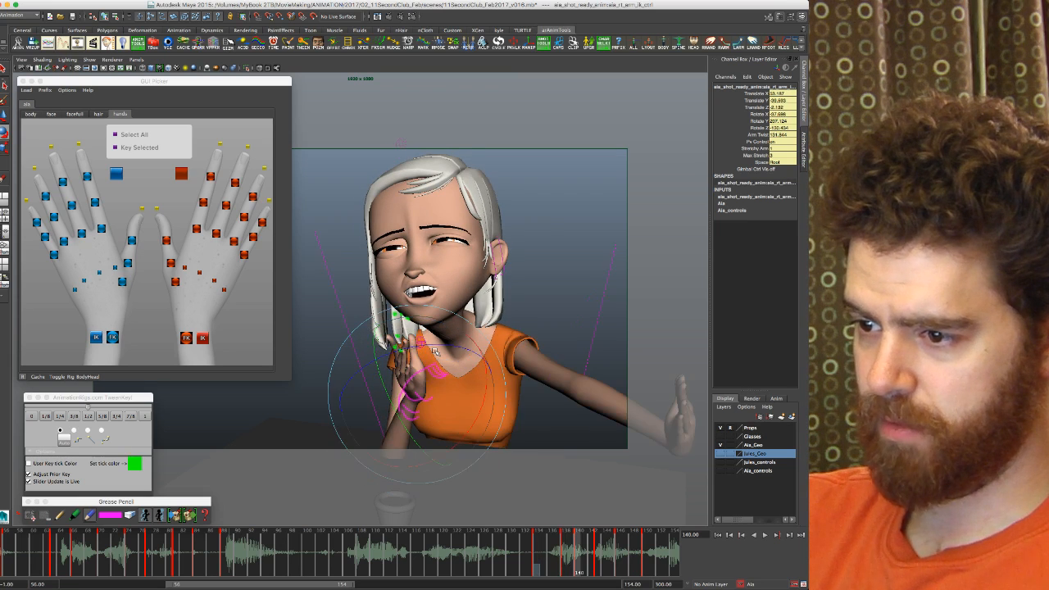
key(comma)
key(comma)
key(period)
key(period)
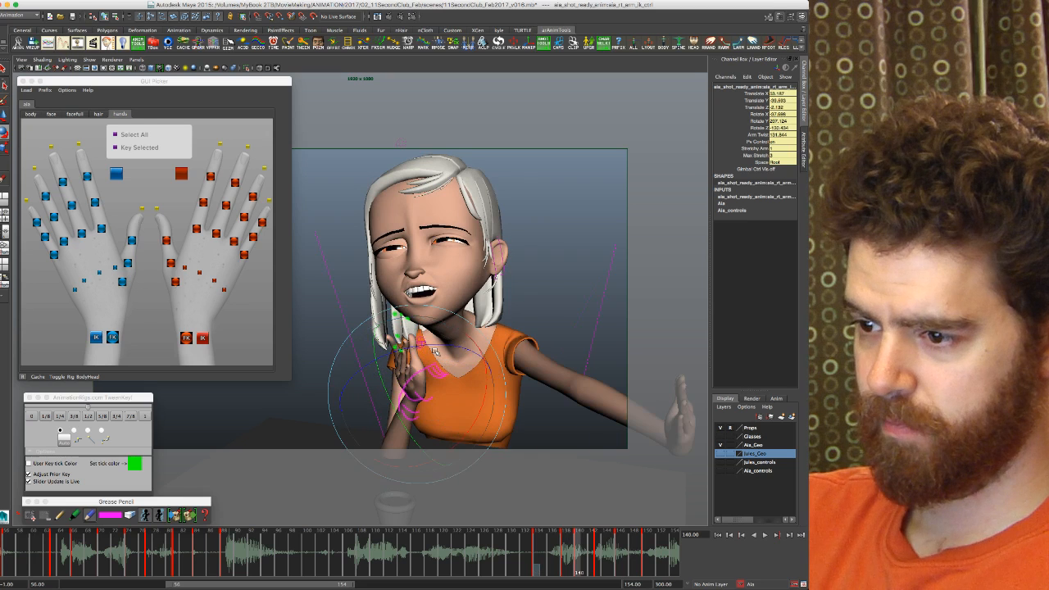
key(period)
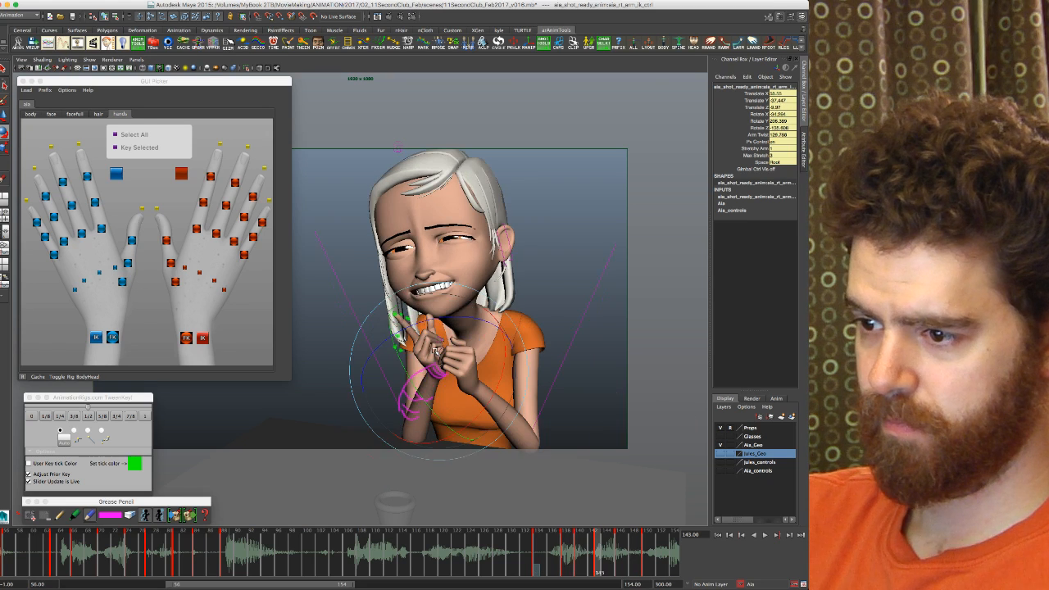
key(period)
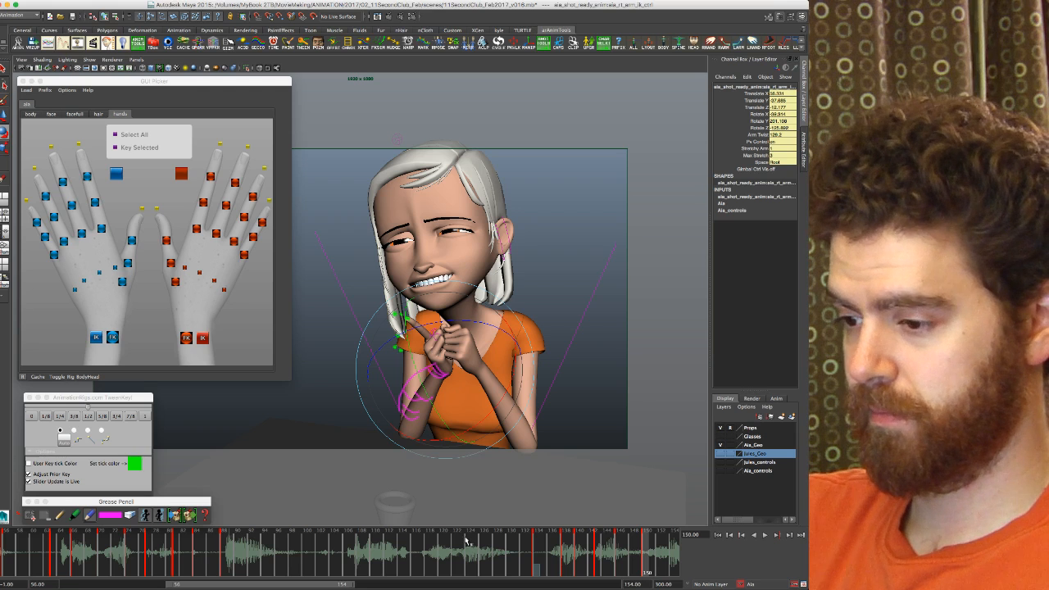
Step: Playblast the frame range from 130 to 154 and reposition the movie window to bring the whole shot into view
click(529, 555)
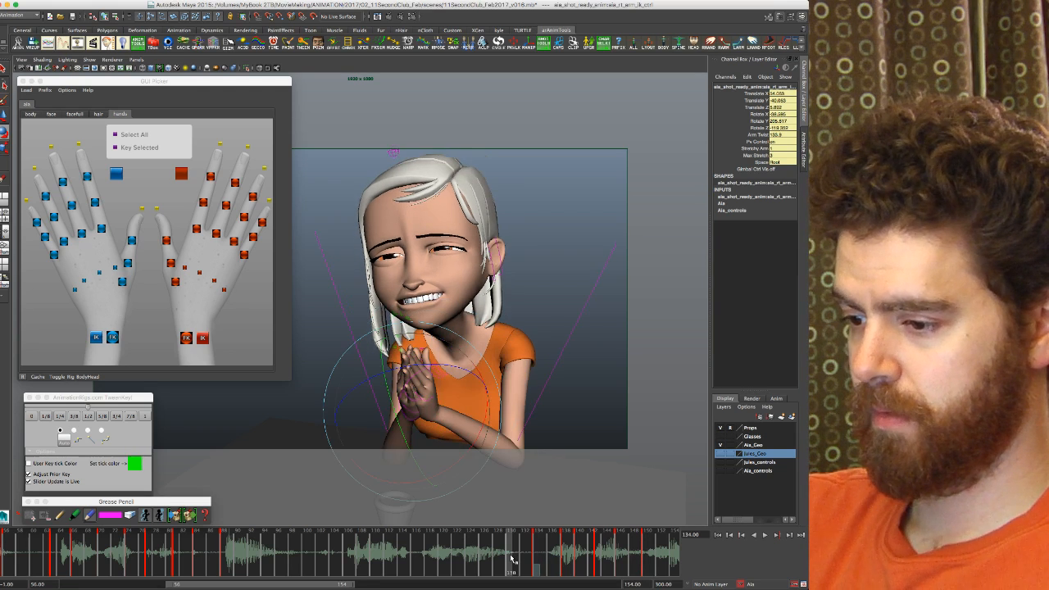
shift+drag(511, 559, 677, 556)
key(e)
right_click(642, 556)
click(661, 546)
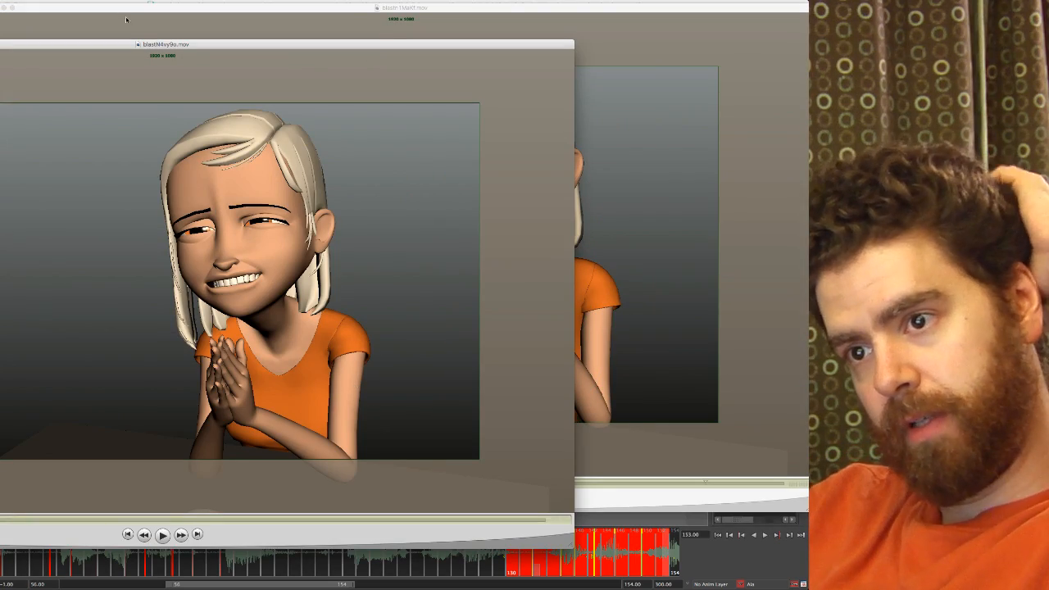
drag(117, 48, 411, 20)
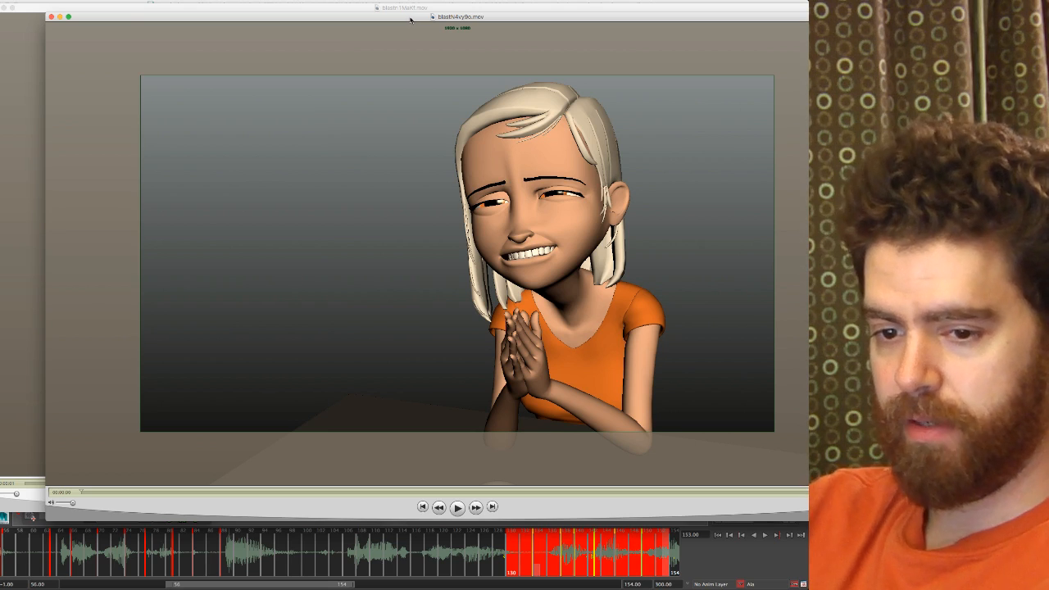
key(ctrl+Up)
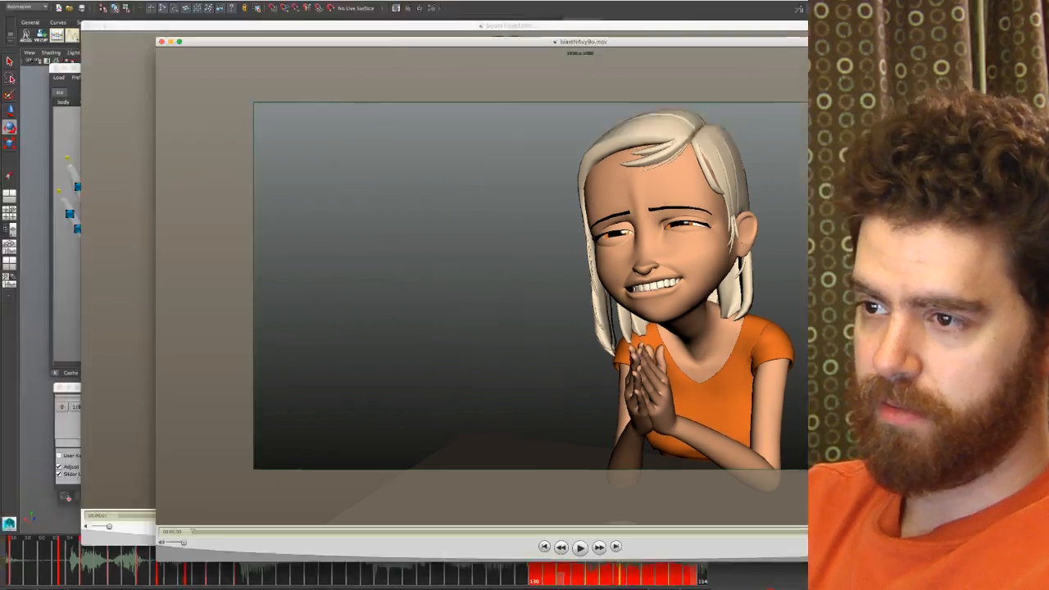
key(ctrl+Up)
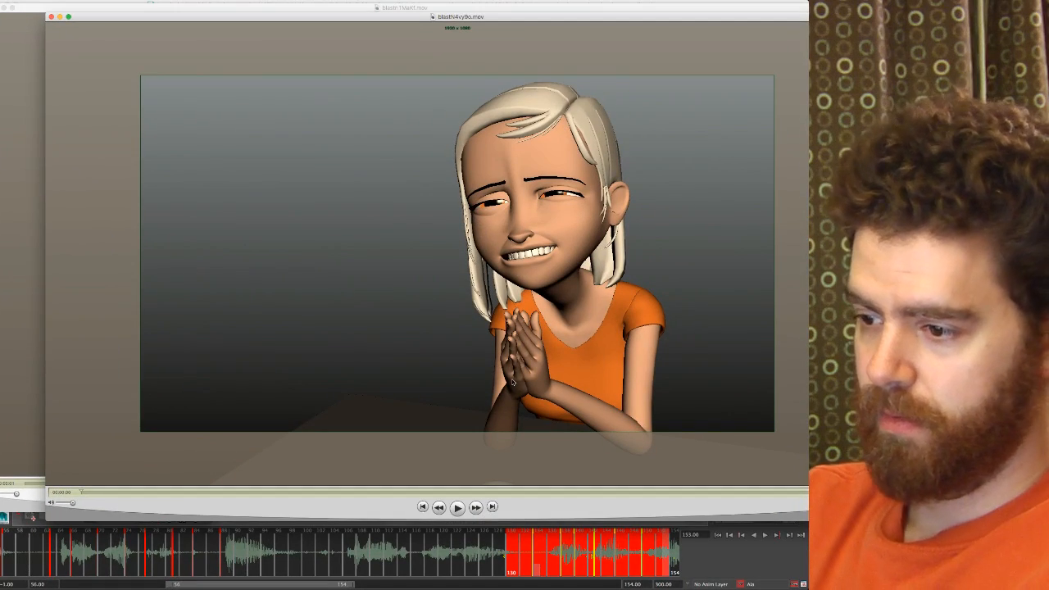
Step: Play the playblast to review the hand motion, then return to the Maya scene
key(space)
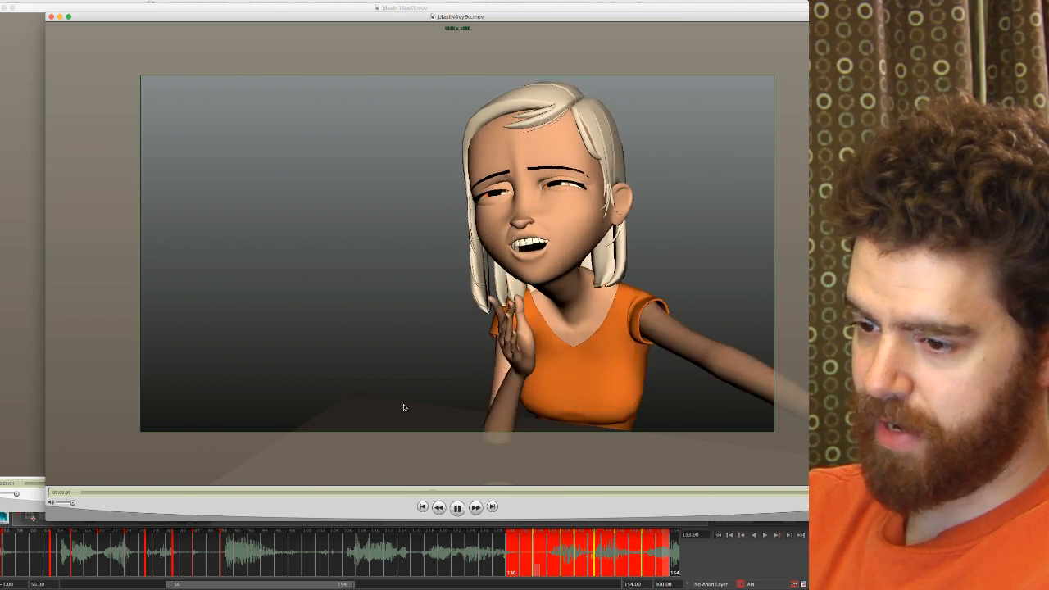
key(space)
click(438, 541)
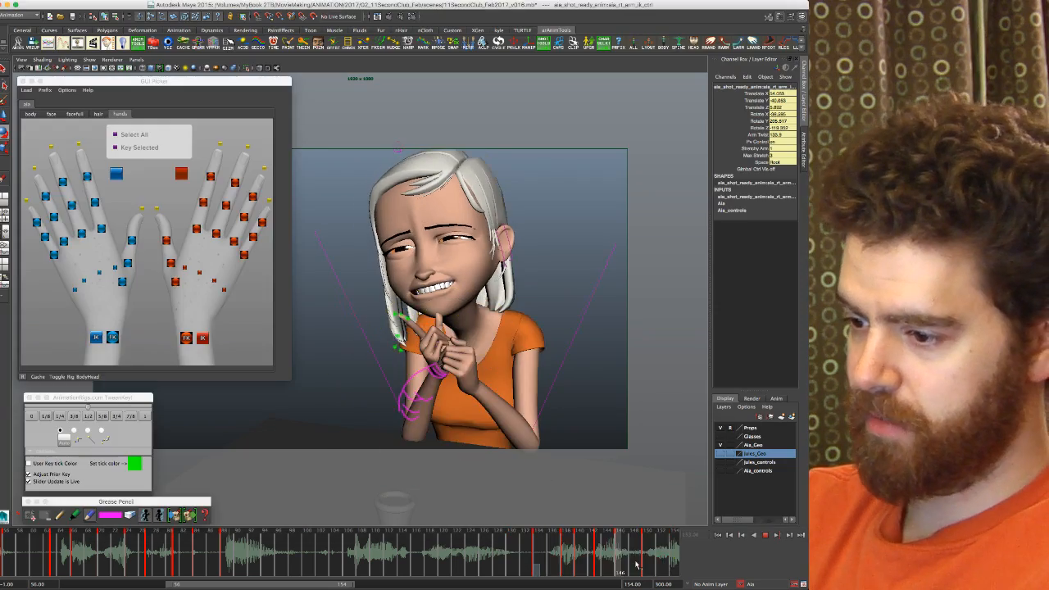
Step: Flip through the keys between frames 140 and 146 to examine the right hand's path against the drawn arcs
click(616, 560)
key(alt+comma)
key(alt+comma)
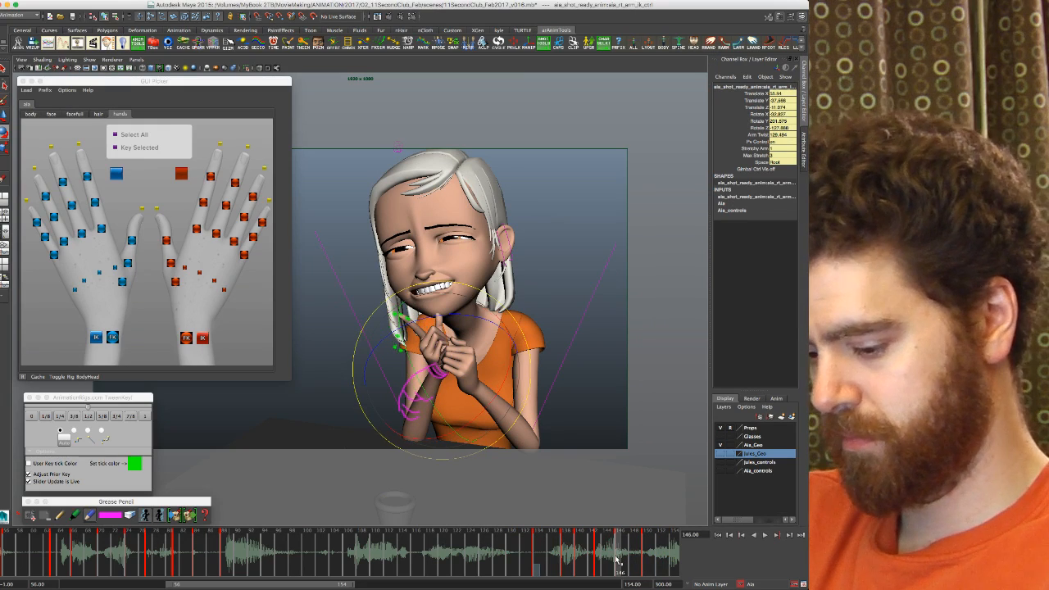
key(comma)
key(period)
key(comma)
key(comma)
key(period)
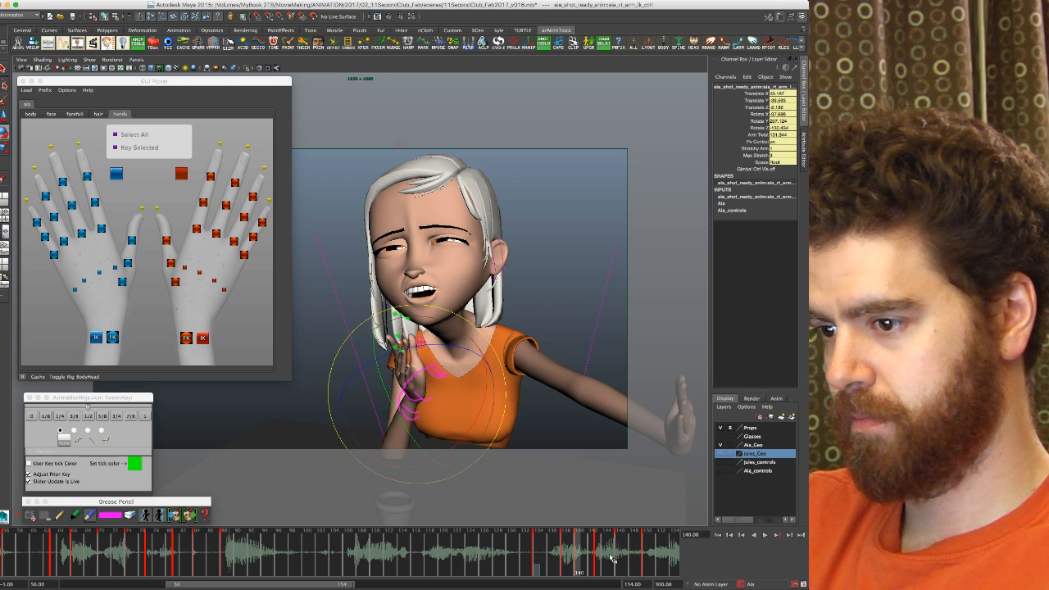
Step: Clear the existing Grease Pencil marks at frame 134 and add a fresh Grease Pencil frame there
click(59, 516)
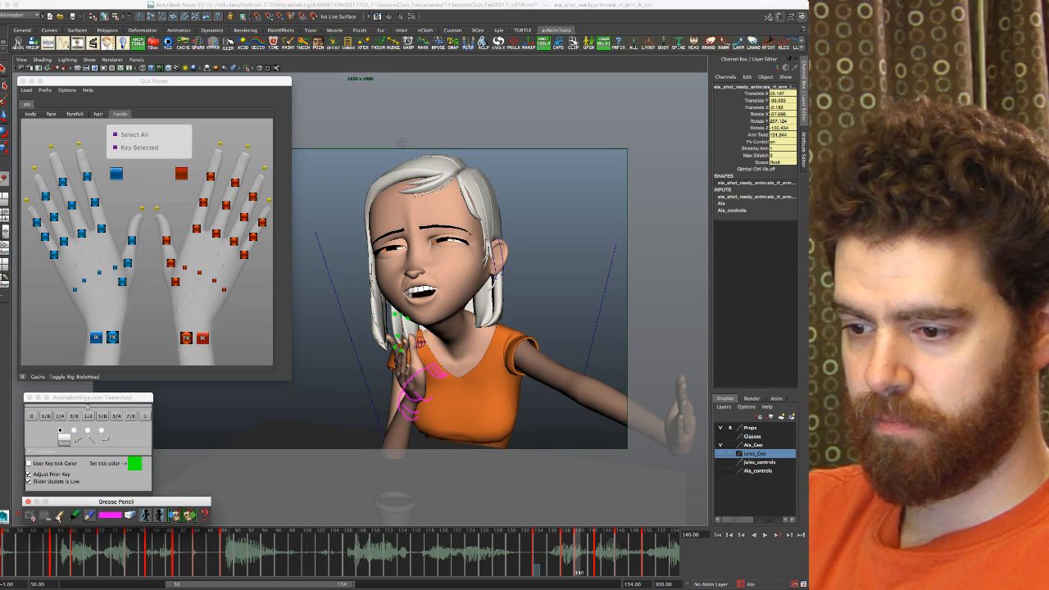
key(comma)
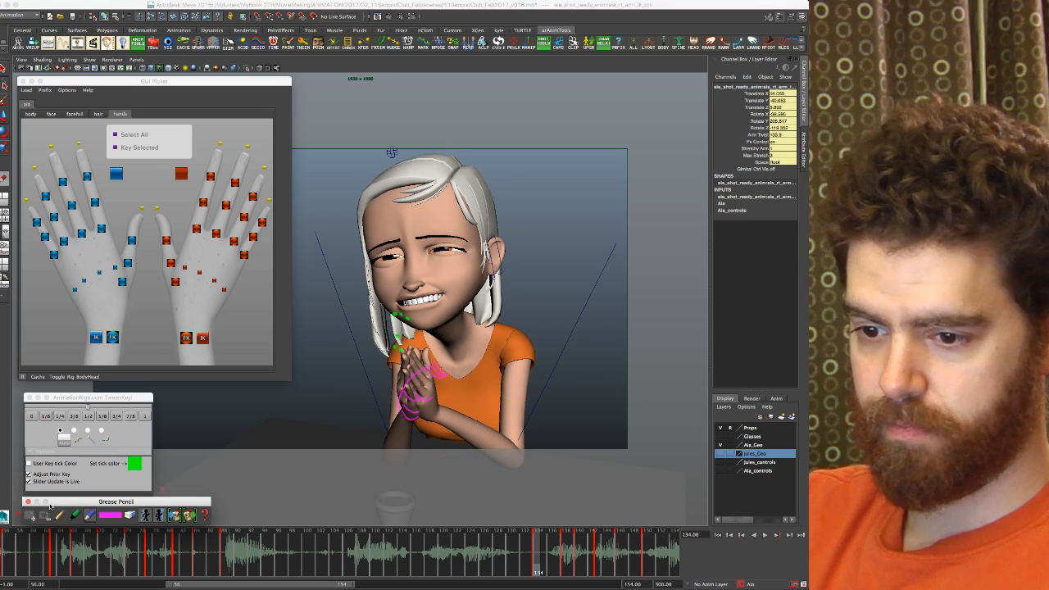
click(47, 516)
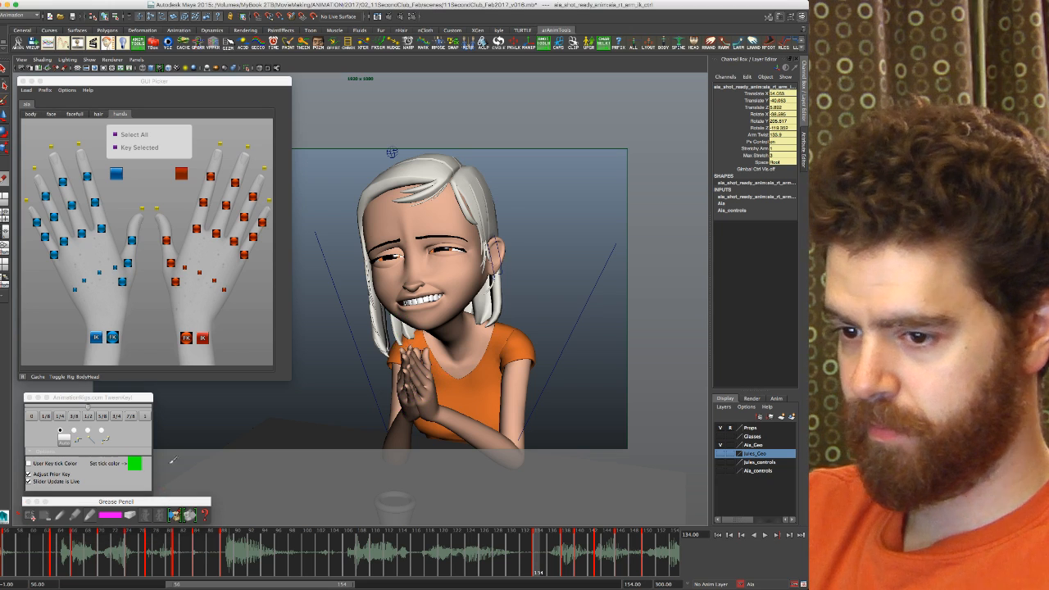
click(30, 517)
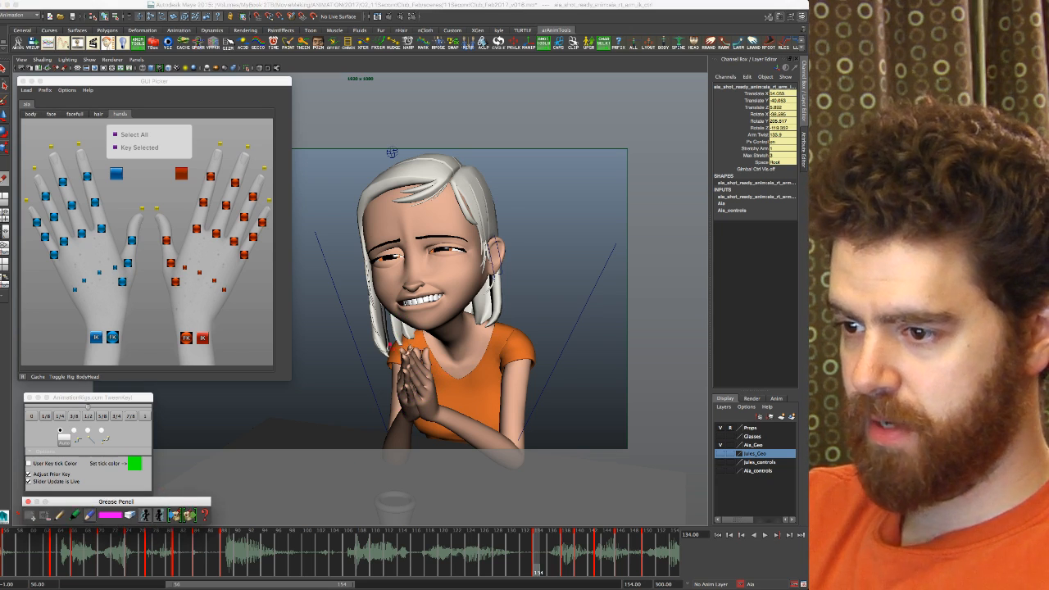
Step: Mark the right index fingertip's position with magenta Grease Pencil dots at frames 134, 138, 140, 143, 146 and 150
click(401, 348)
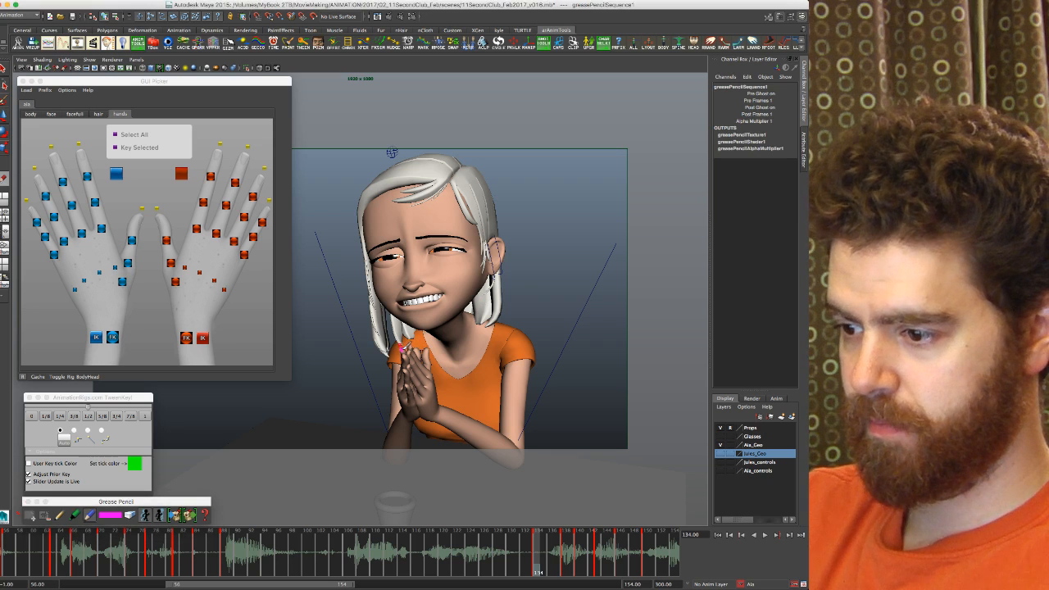
key(period)
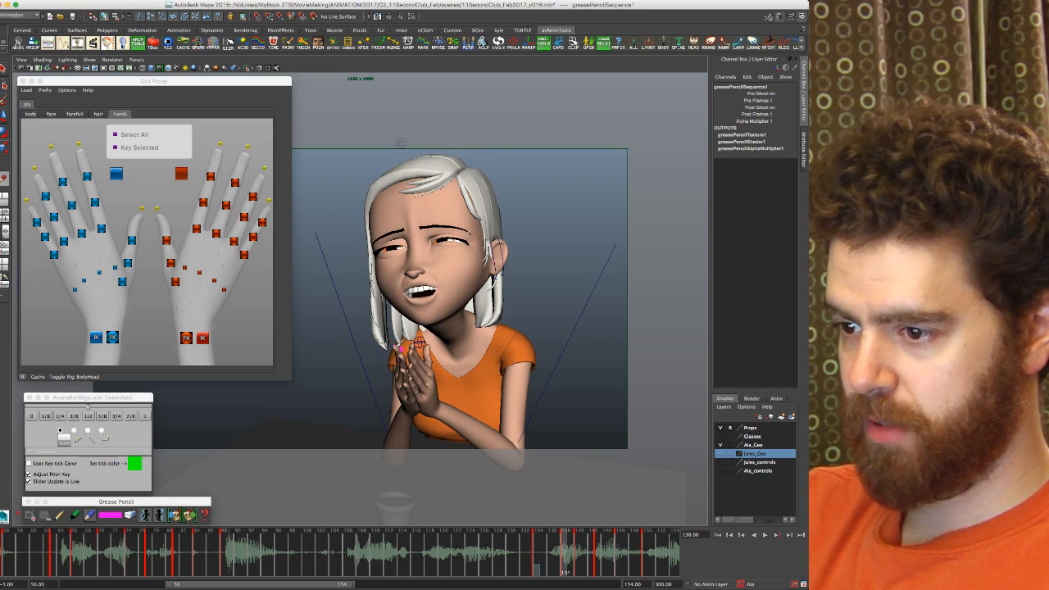
key(period)
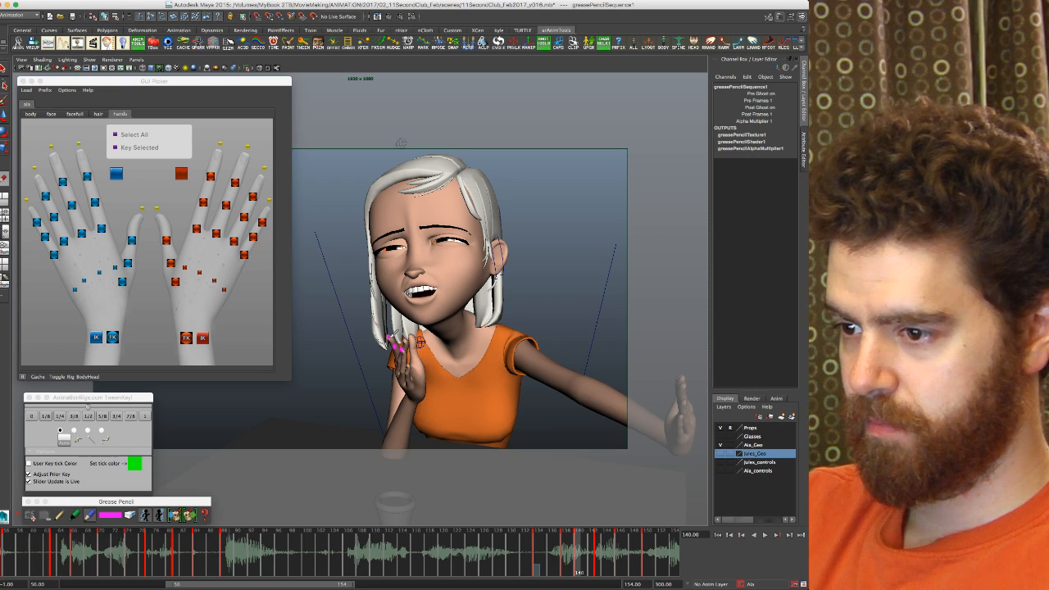
key(period)
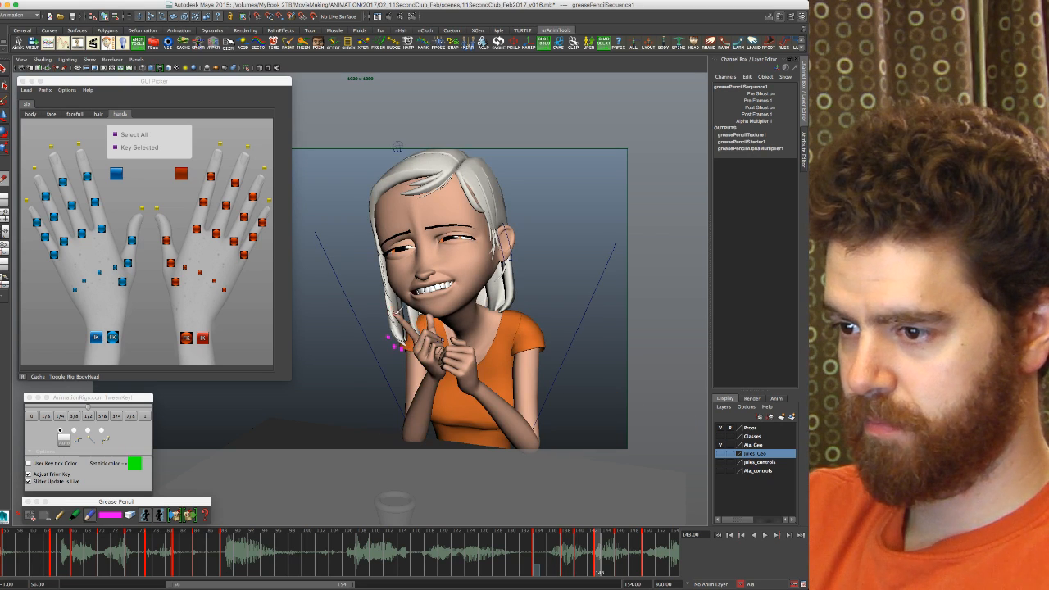
key(period)
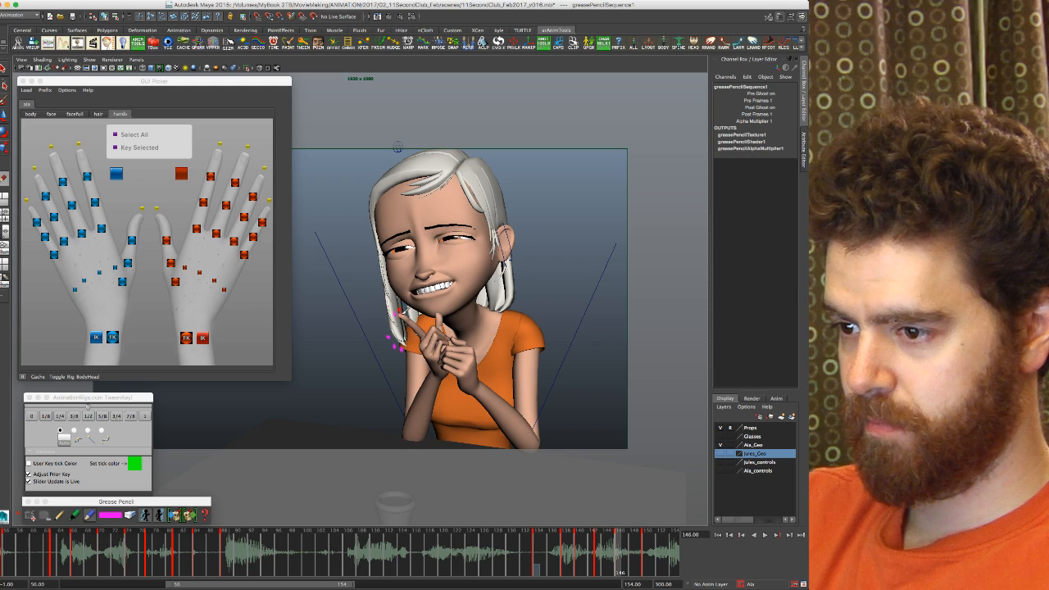
key(period)
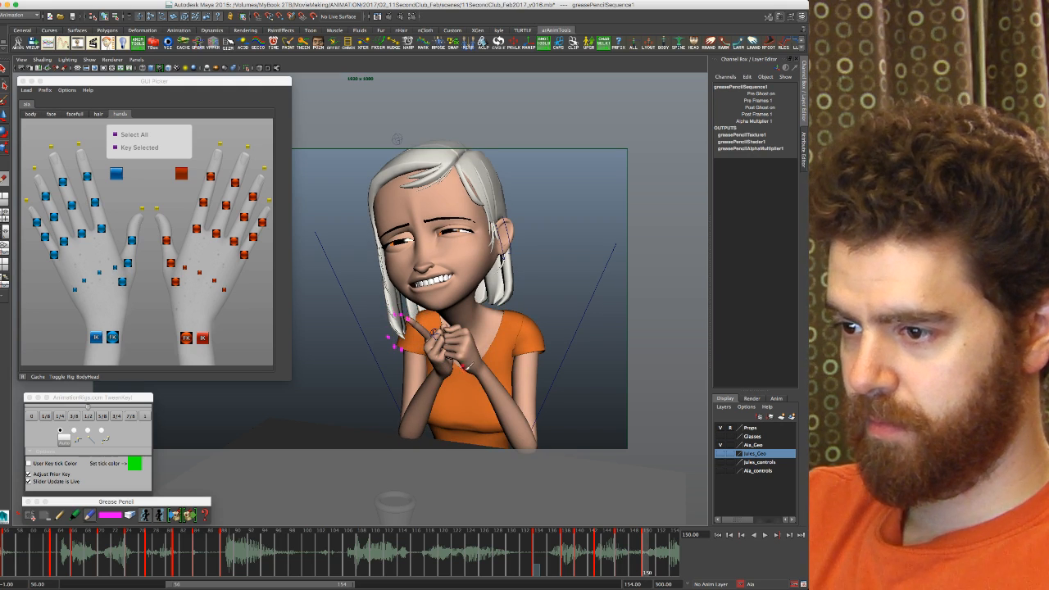
Step: Add magenta Grease Pencil marks at the right index finger's knuckle on frames 143, 146 and 150
key(comma)
key(comma)
key(period)
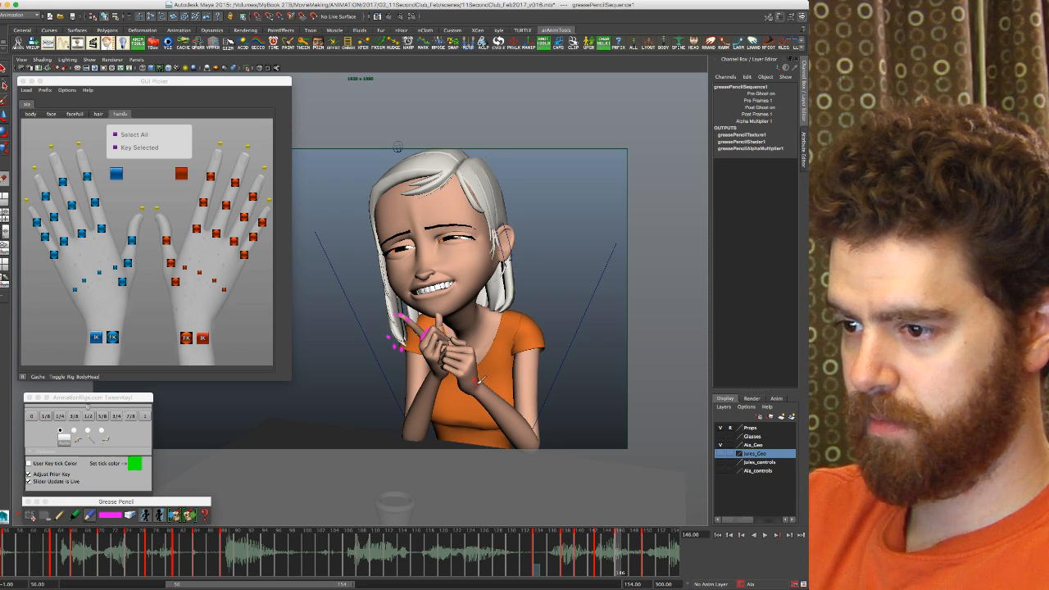
key(period)
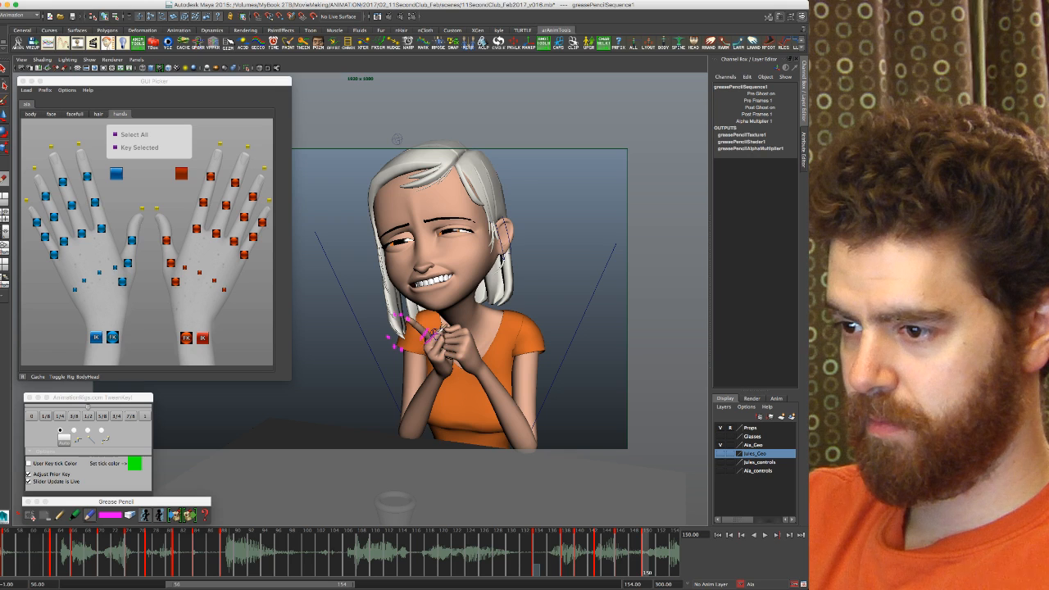
key(comma)
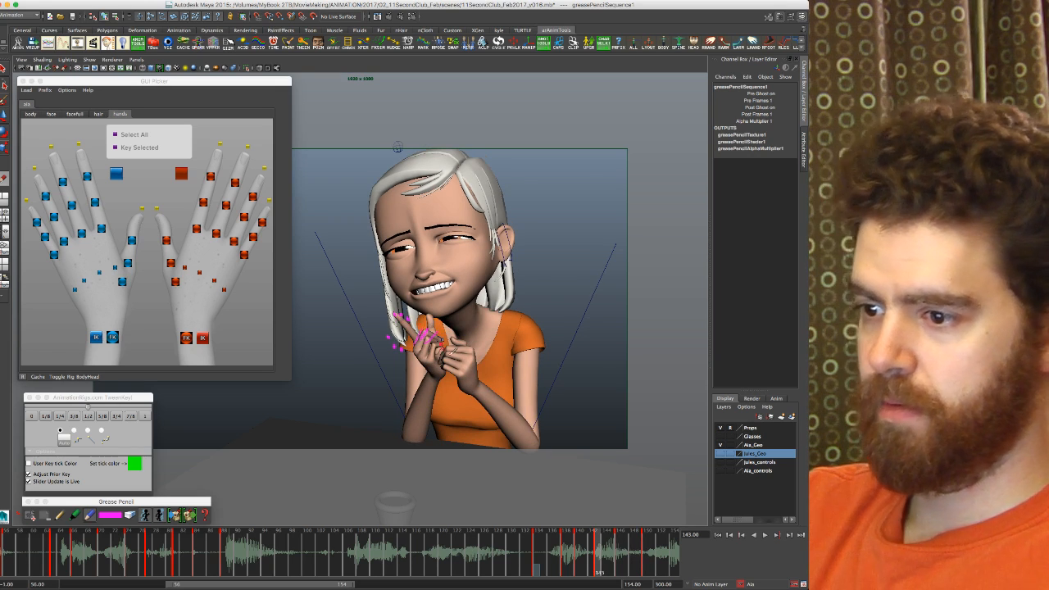
Step: Flip between frames 143 and 146 to compare the right index finger's pose against the magenta marks
key(period)
key(comma)
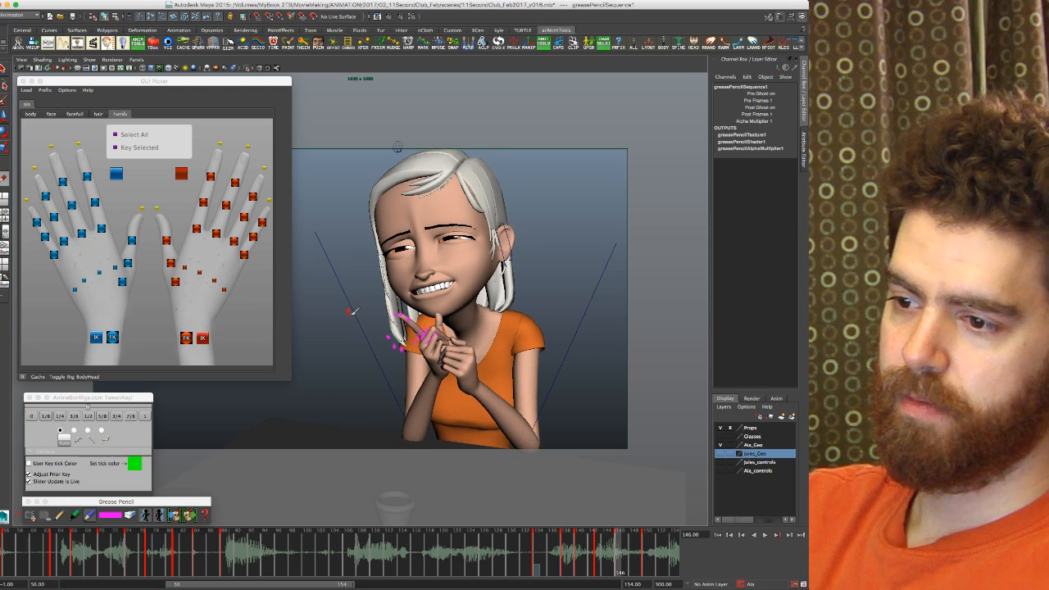
key(period)
key(comma)
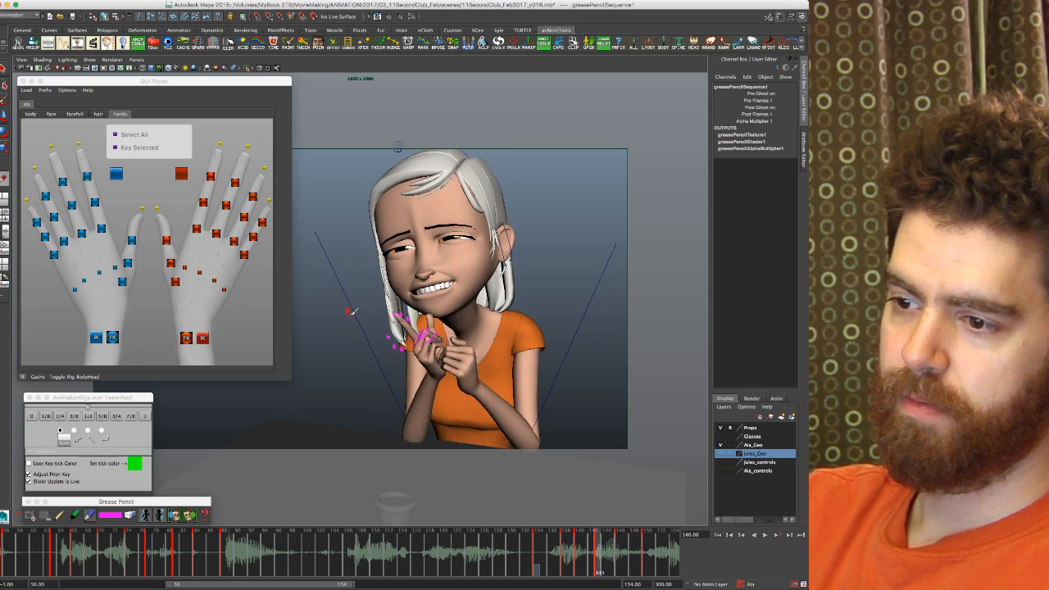
Step: Rotate the right index finger's middle and base controls at frame 146 to adjust the finger's pose
click(203, 203)
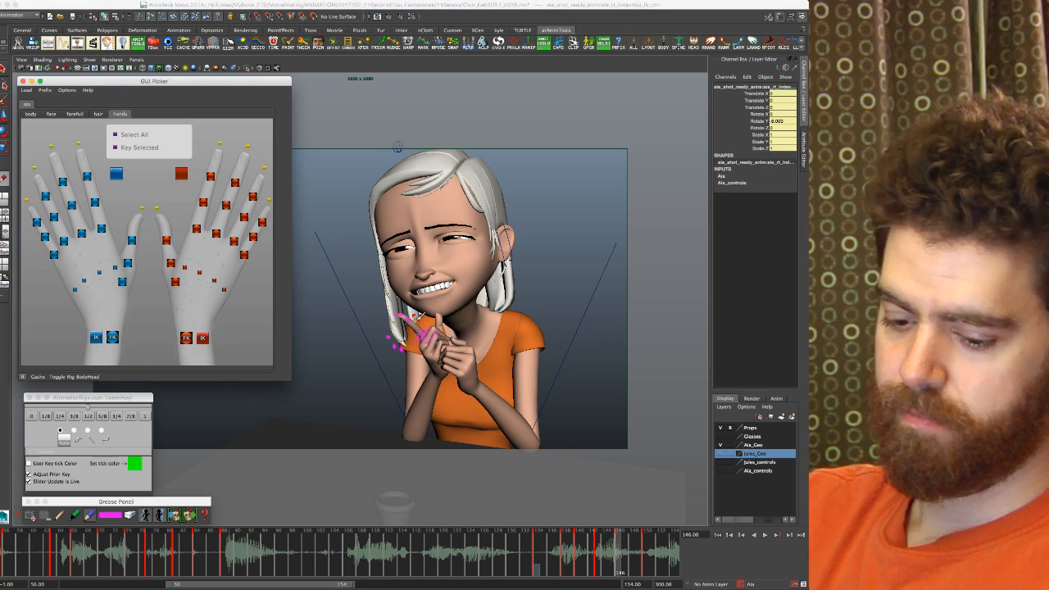
key(e)
drag(427, 284, 434, 286)
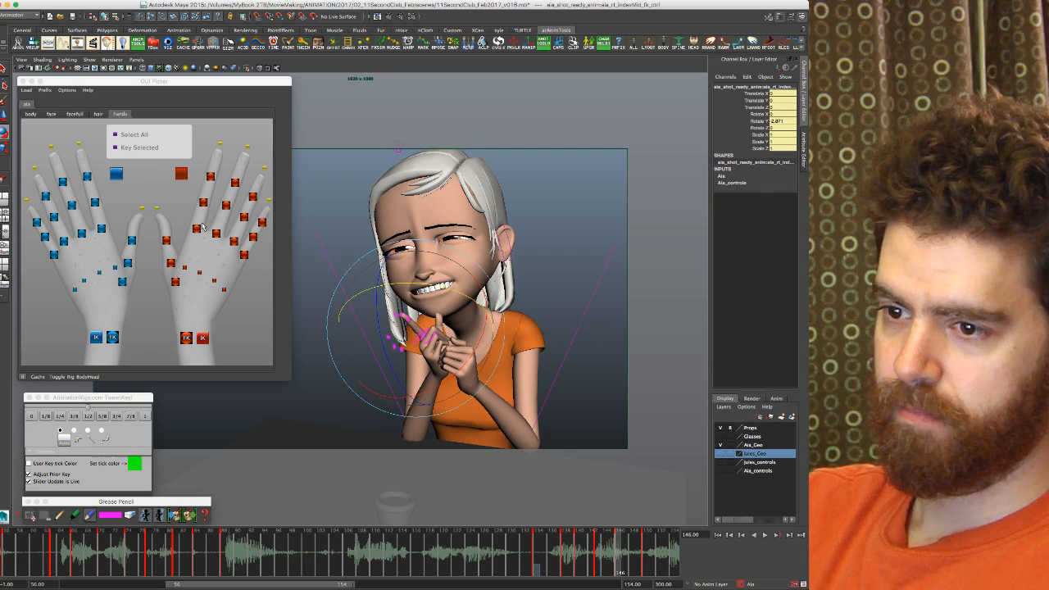
click(196, 230)
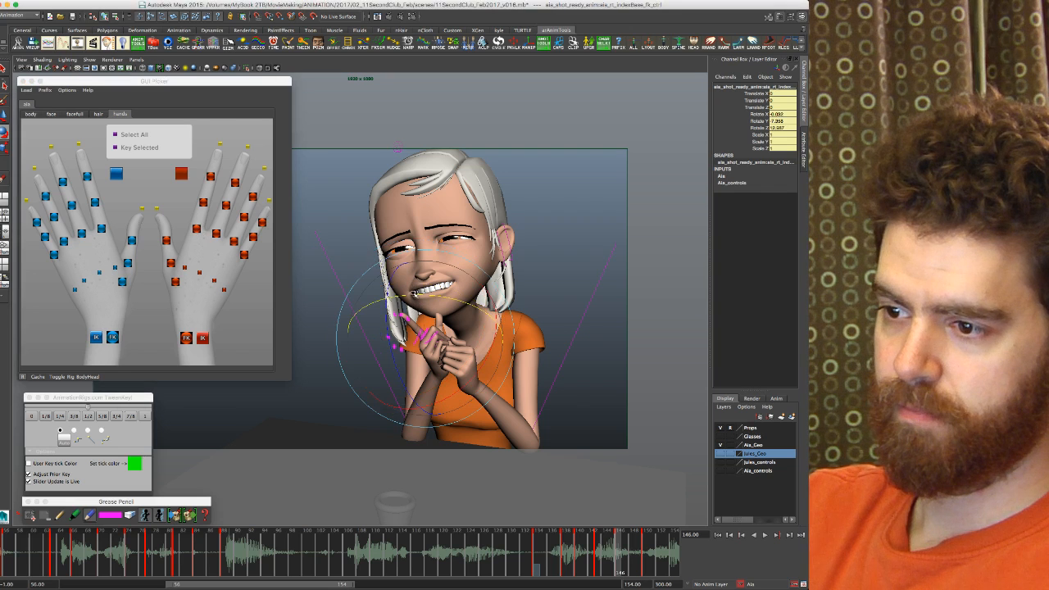
drag(414, 296, 418, 294)
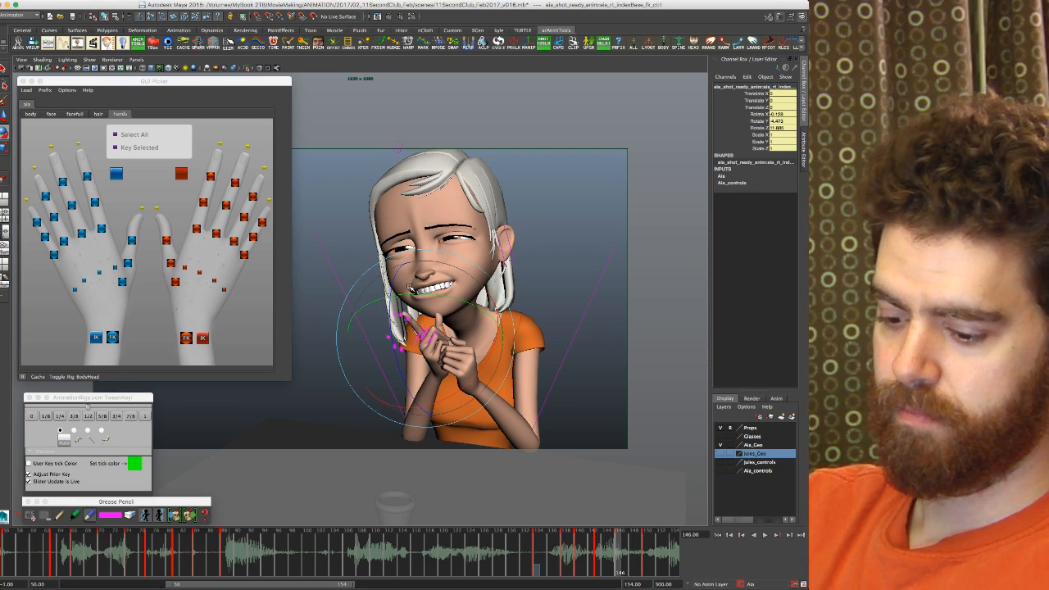
Step: Rotate the right index finger's base and tip controls at the frame 143 key
key(comma)
key(comma)
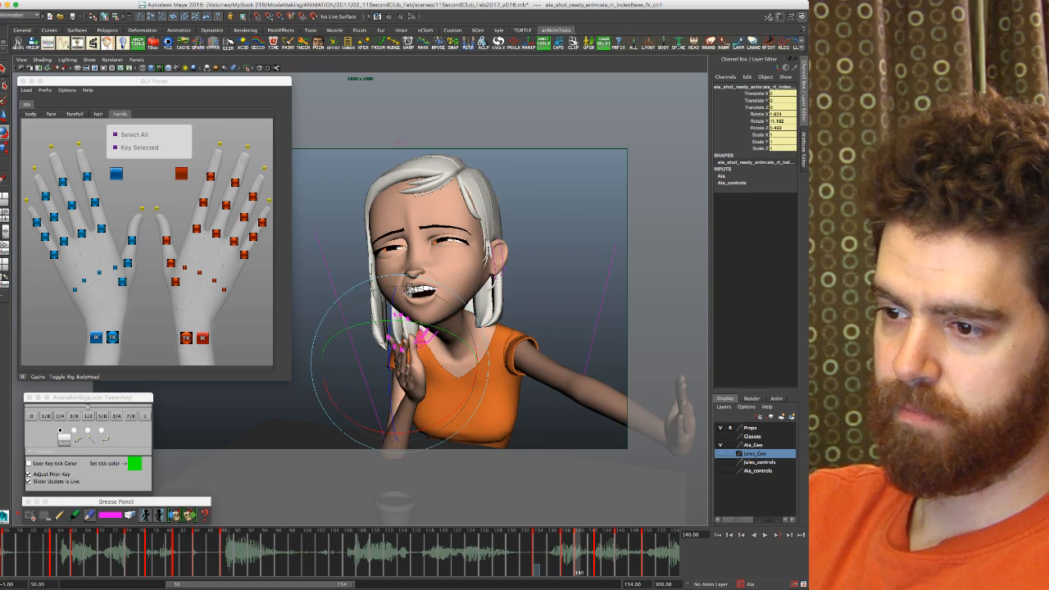
key(period)
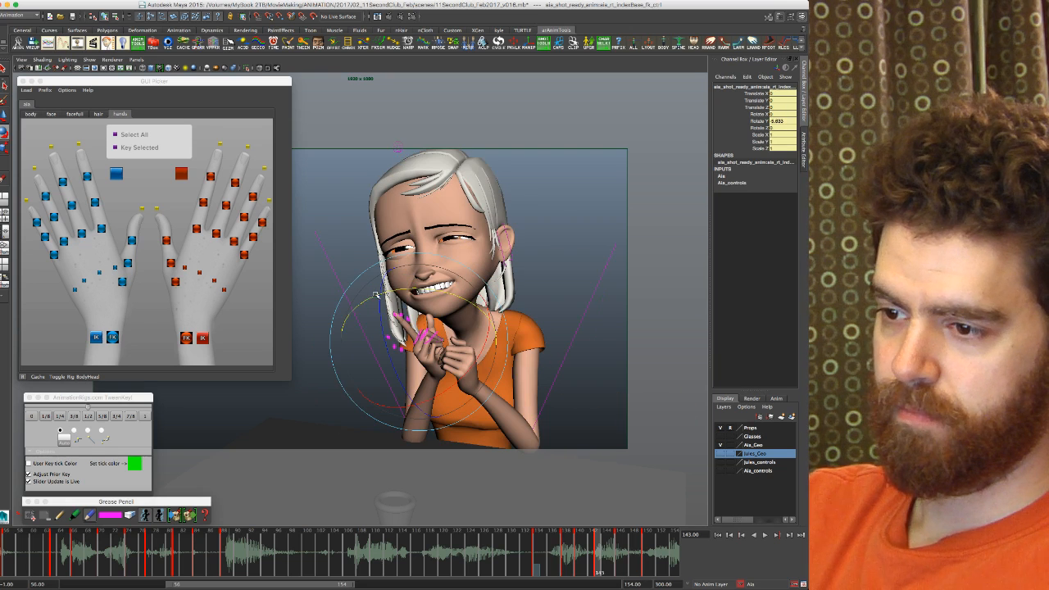
drag(374, 297, 374, 300)
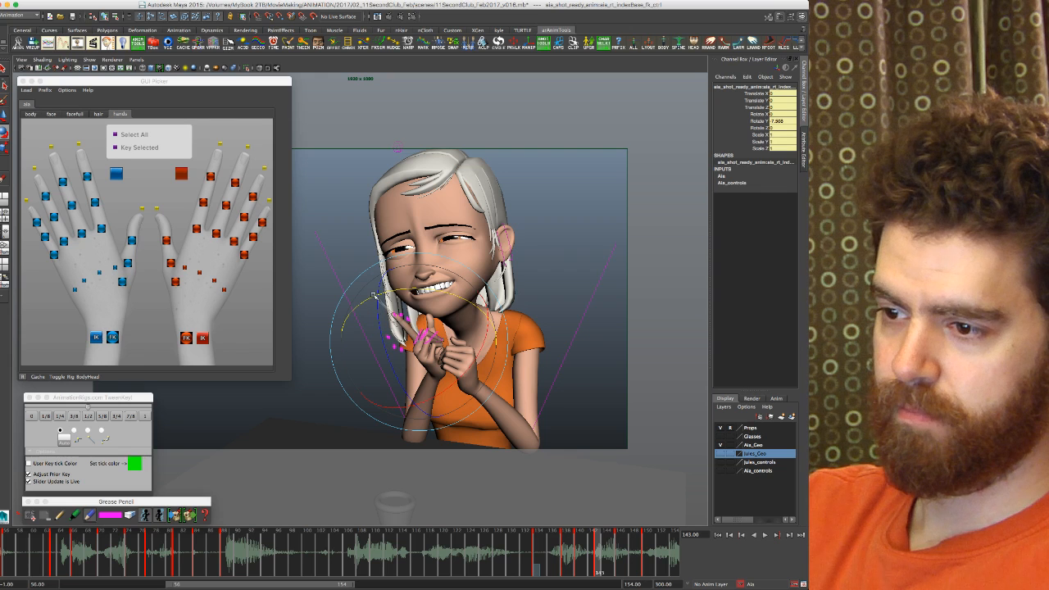
click(210, 177)
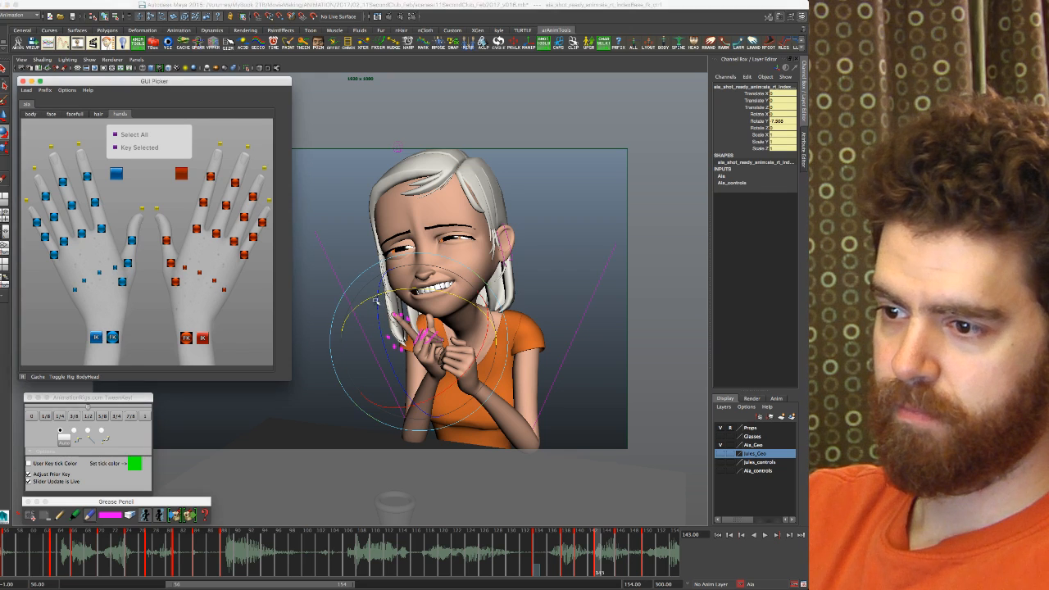
drag(404, 267, 402, 266)
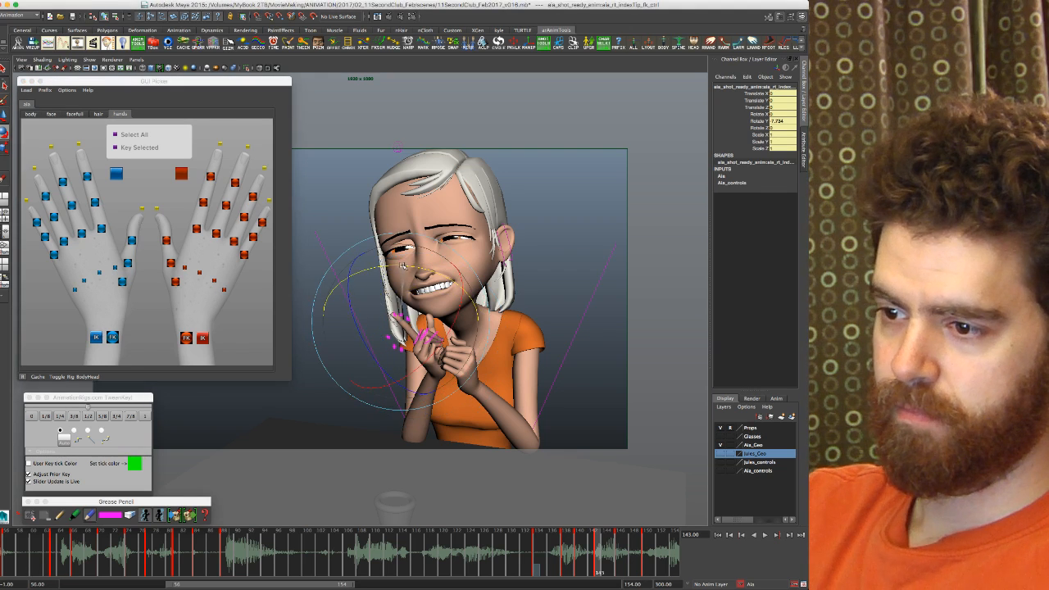
Step: Flip between the neighbouring keyframes around 143 and 146 to examine how the index finger's poses flow
key(comma)
key(period)
key(comma)
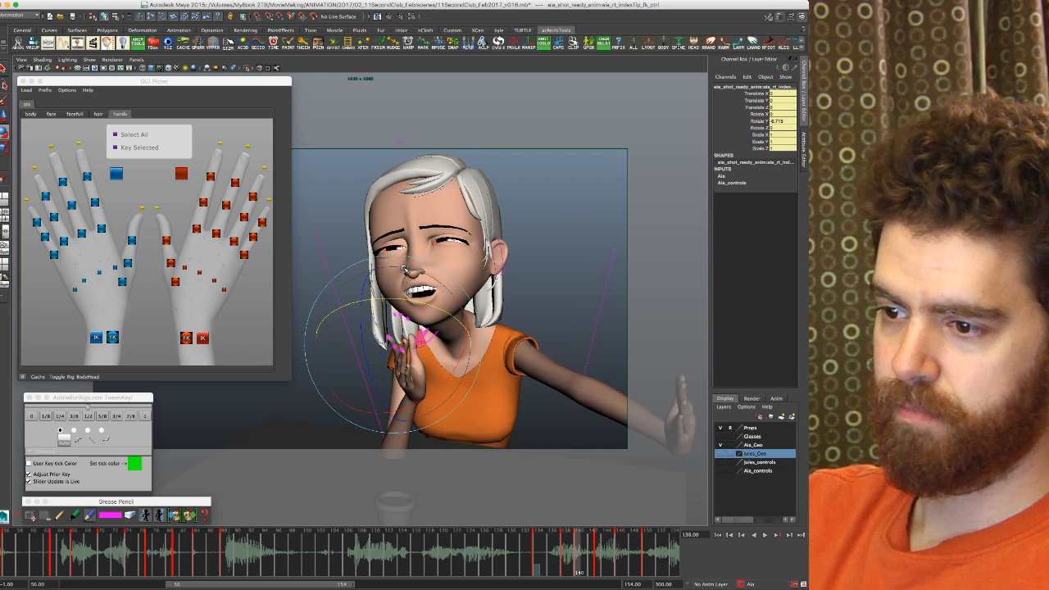
key(period)
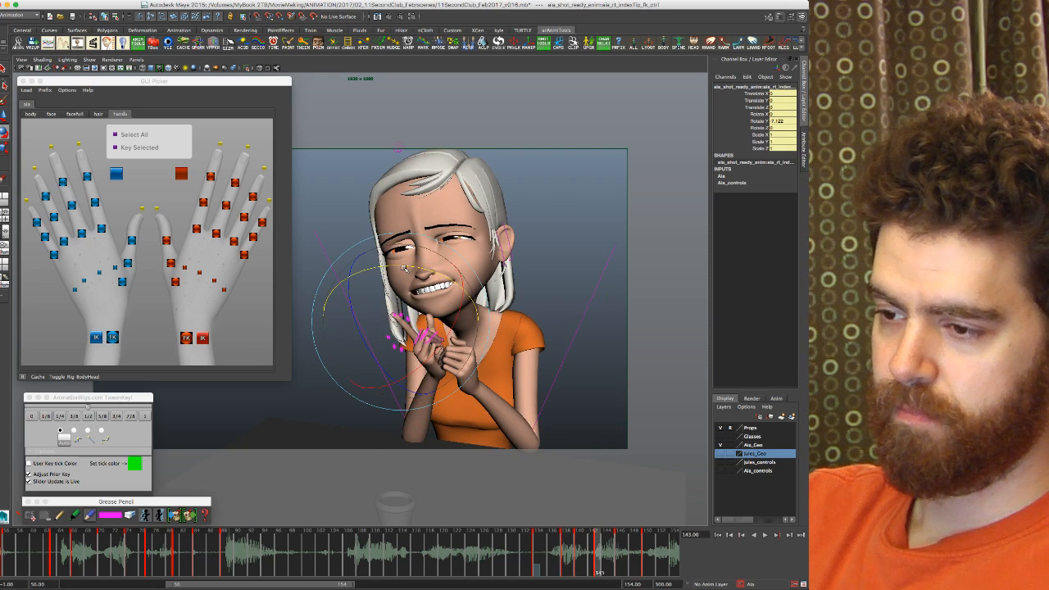
key(period)
key(period)
key(comma)
key(comma)
key(period)
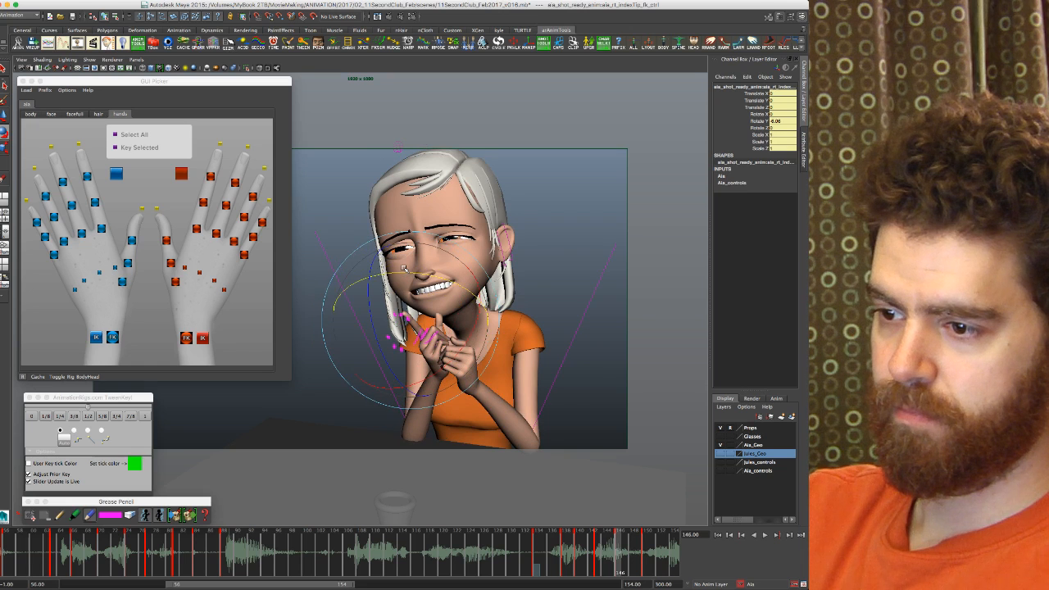
key(period)
key(comma)
key(comma)
key(period)
key(period)
key(period)
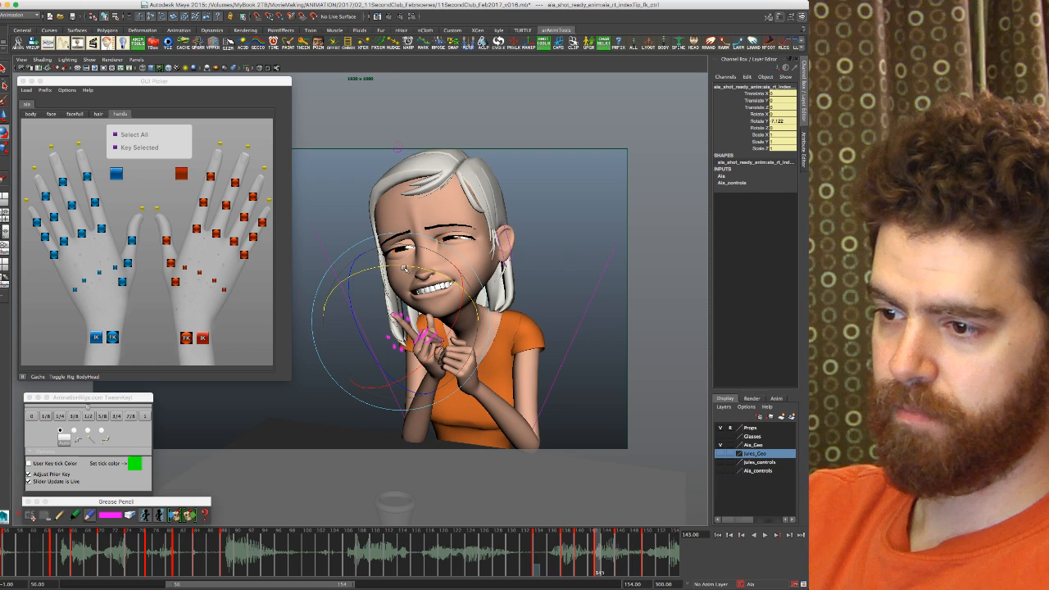
key(comma)
key(period)
key(period)
key(comma)
key(comma)
key(period)
key(comma)
key(period)
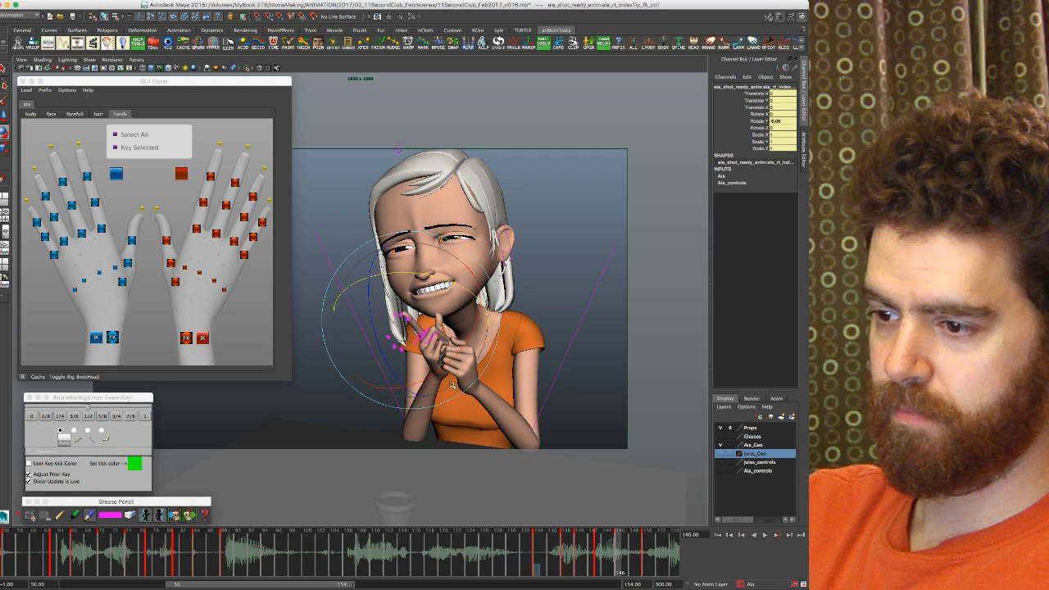
key(comma)
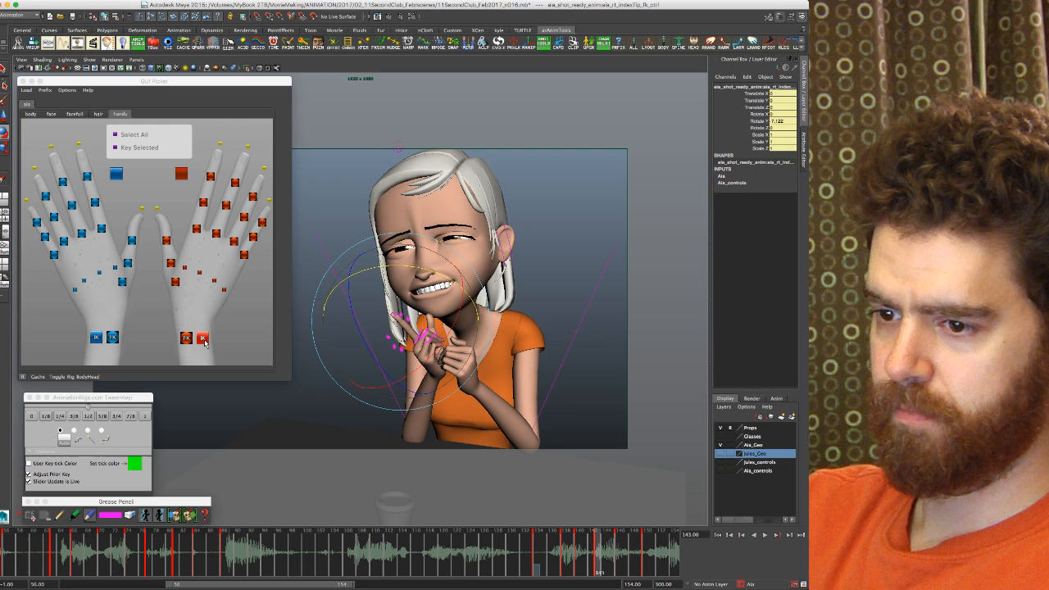
Step: Tween the right arm IK control 3/4 of the way towards its next key at frame 146
click(205, 341)
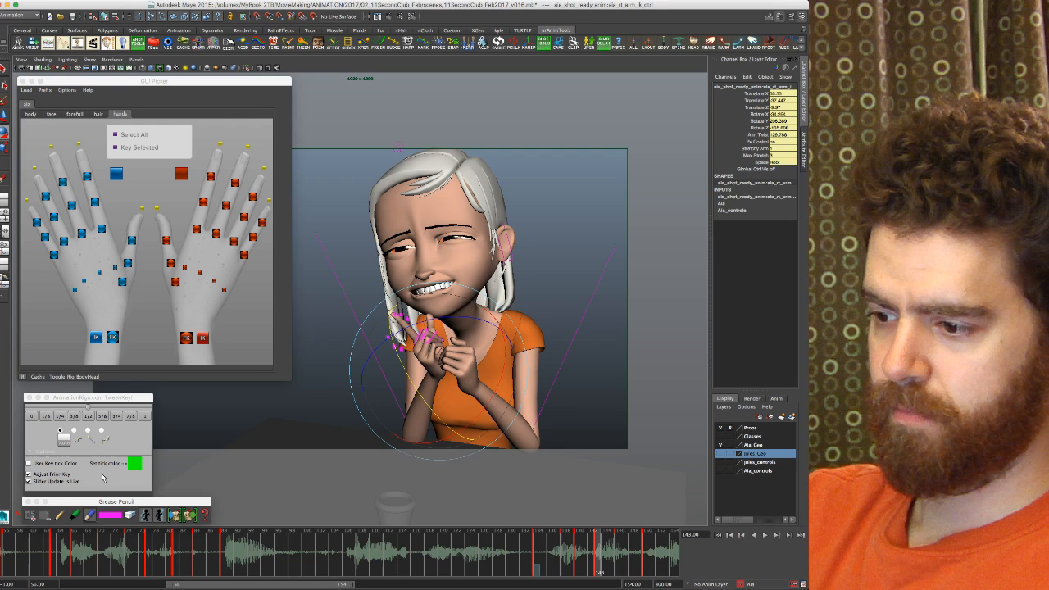
key(period)
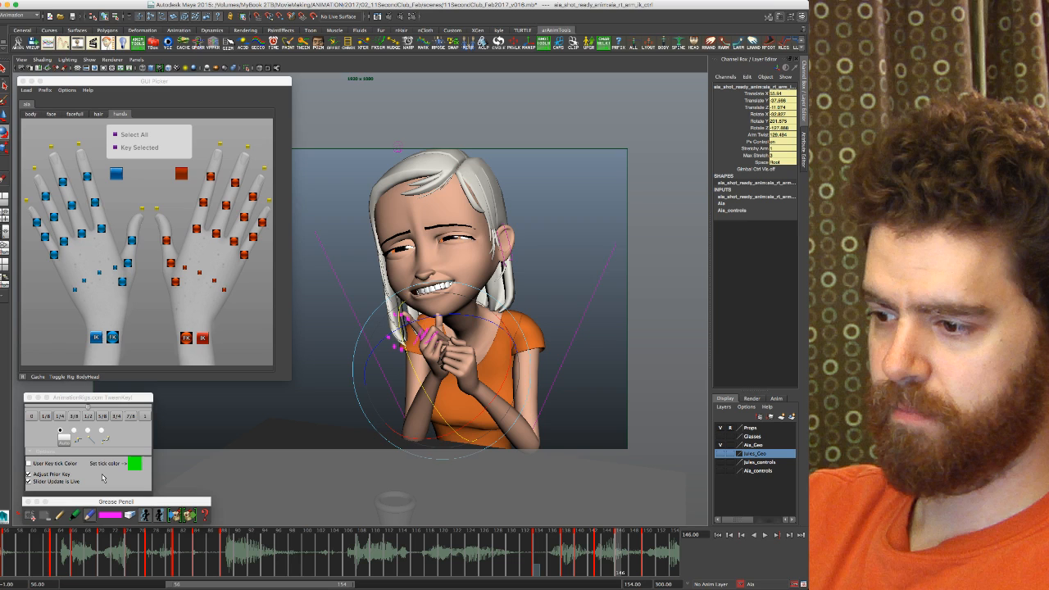
click(117, 416)
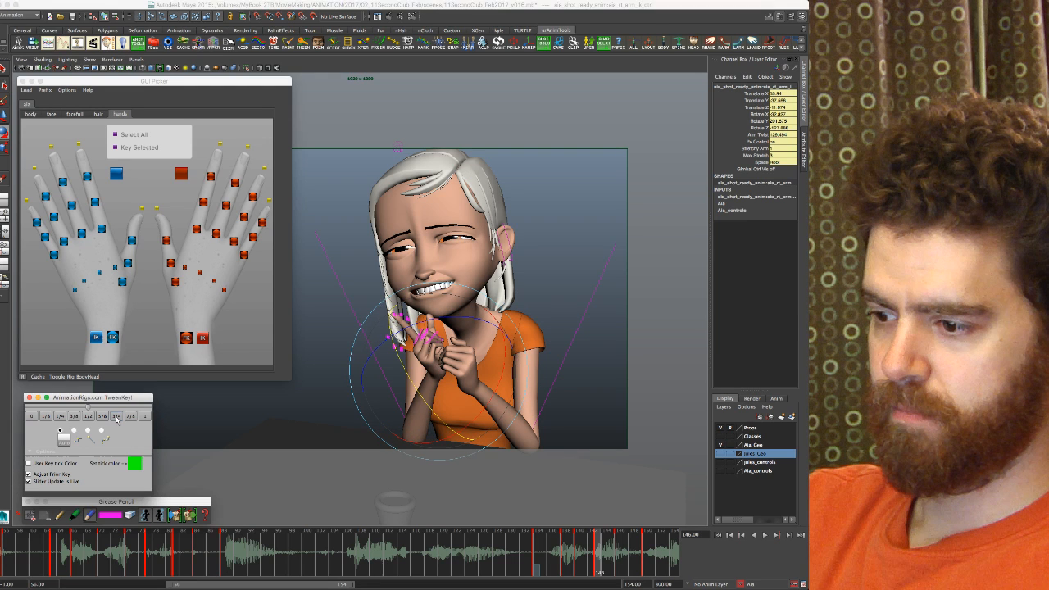
key(comma)
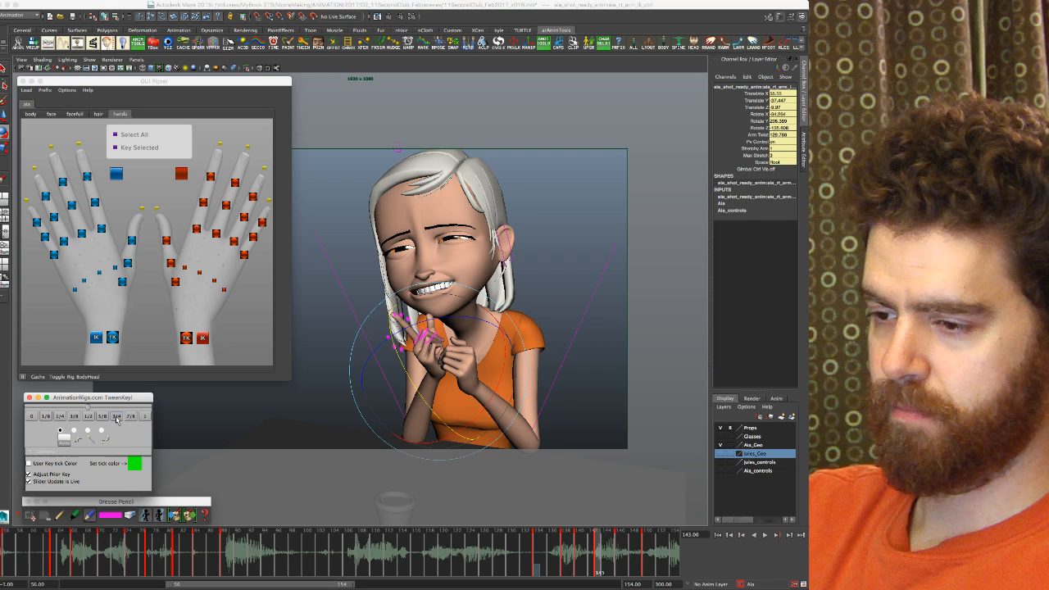
key(period)
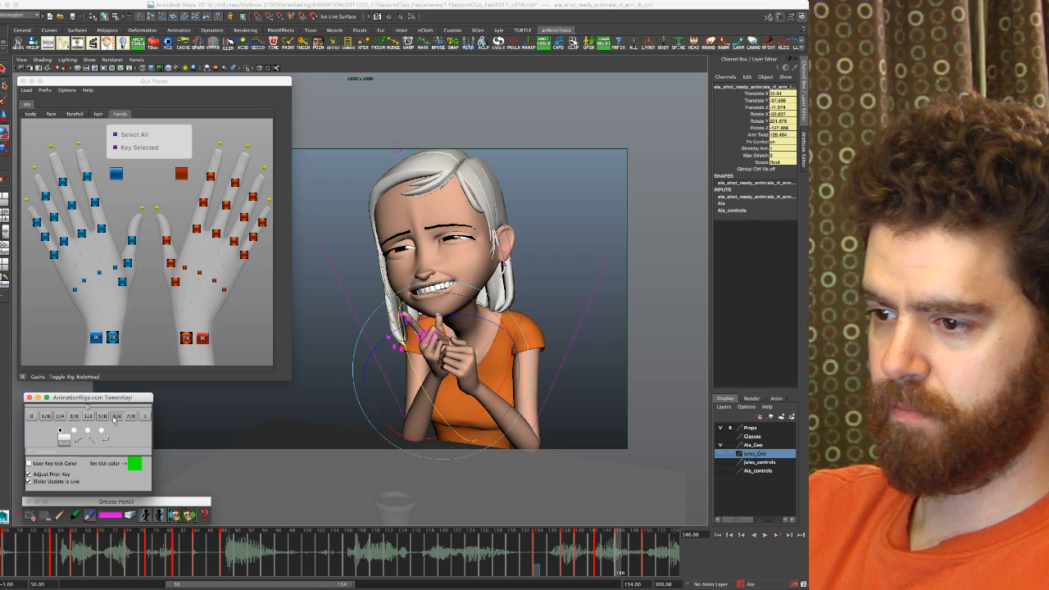
Step: Flip between the keys at frames 143, 146 and 150 to examine the right arm's movement
key(comma)
key(comma)
key(period)
key(period)
key(comma)
key(period)
key(comma)
key(comma)
key(period)
key(period)
key(period)
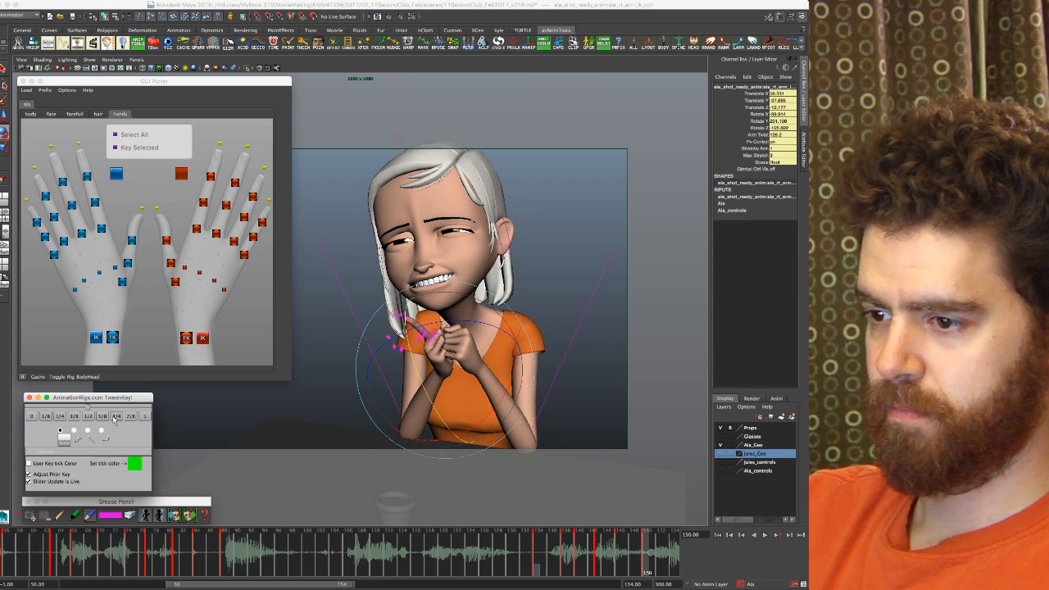
key(comma)
key(comma)
key(period)
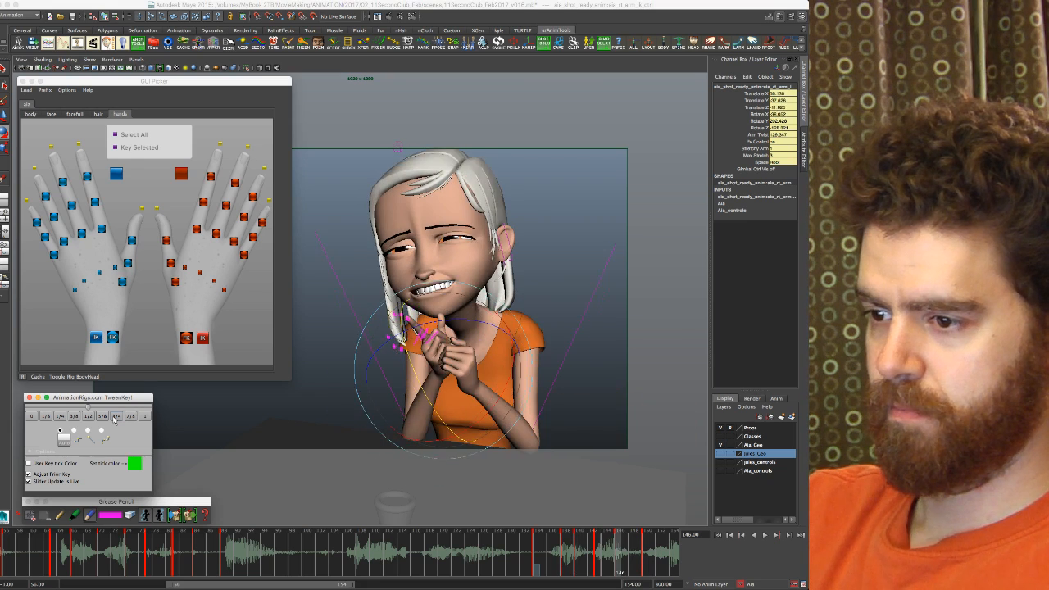
key(comma)
key(period)
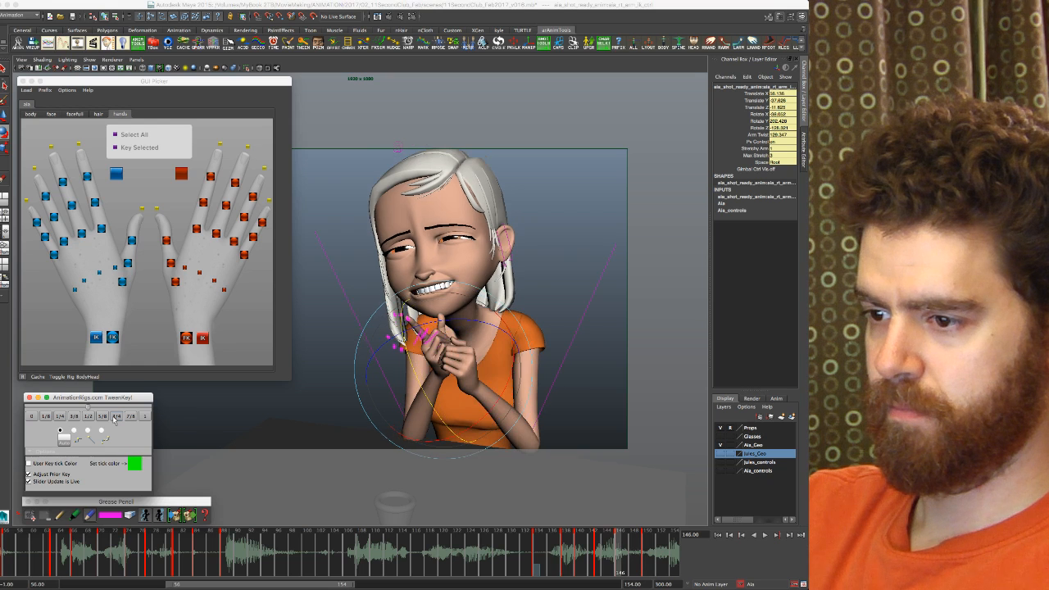
Step: Try 3/4 and 1/2 tweens on the right index finger controls at frame 146
click(195, 228)
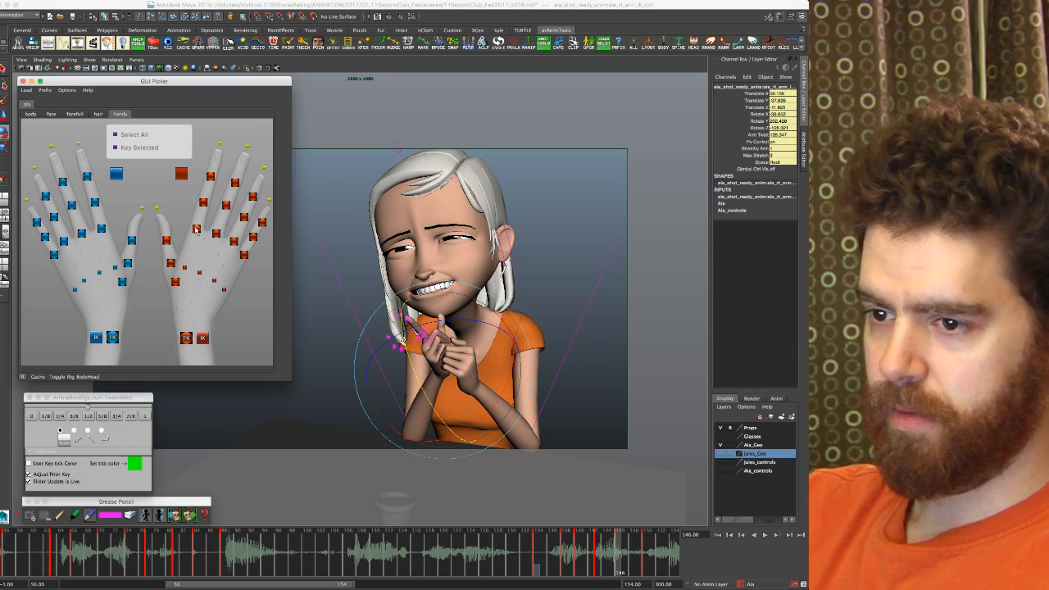
click(211, 177)
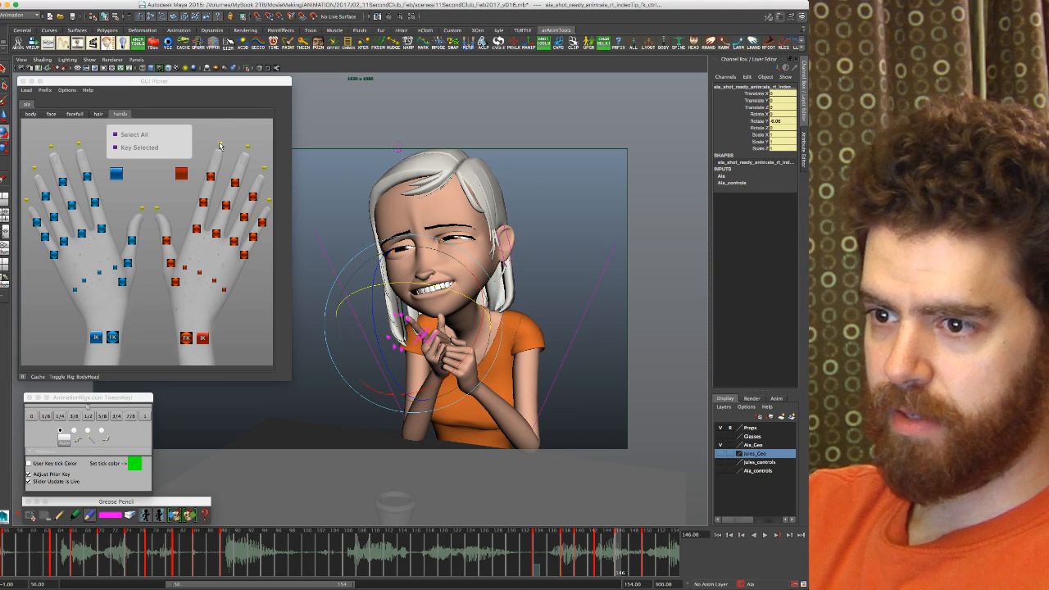
click(219, 146)
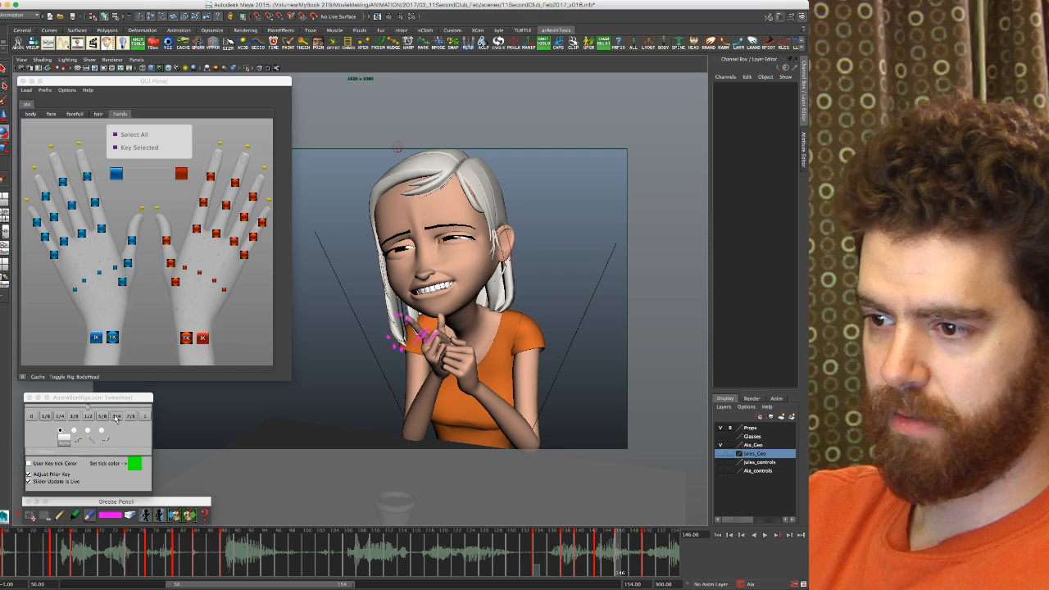
click(116, 416)
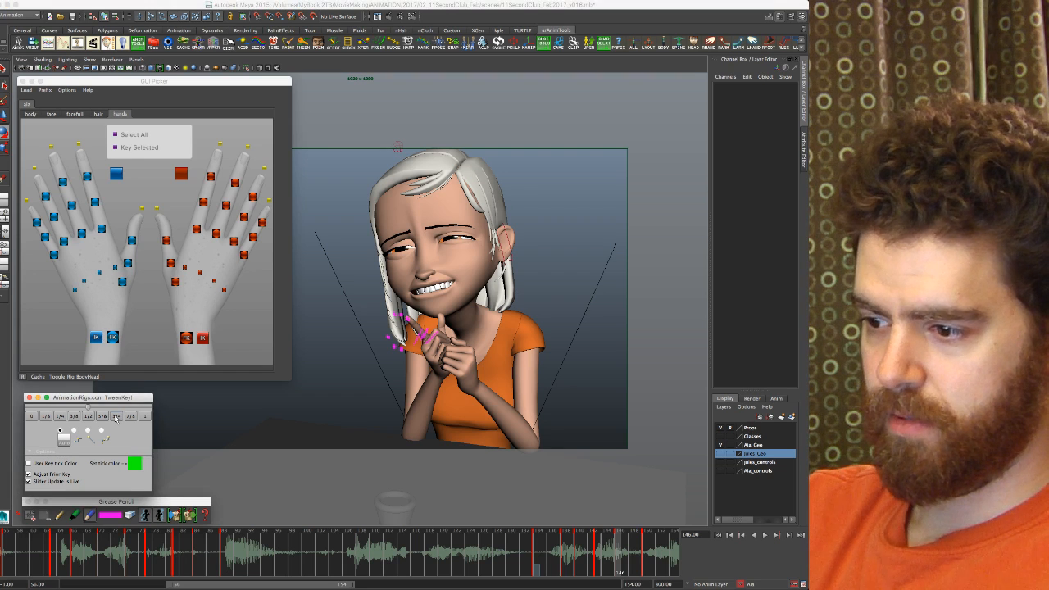
click(210, 174)
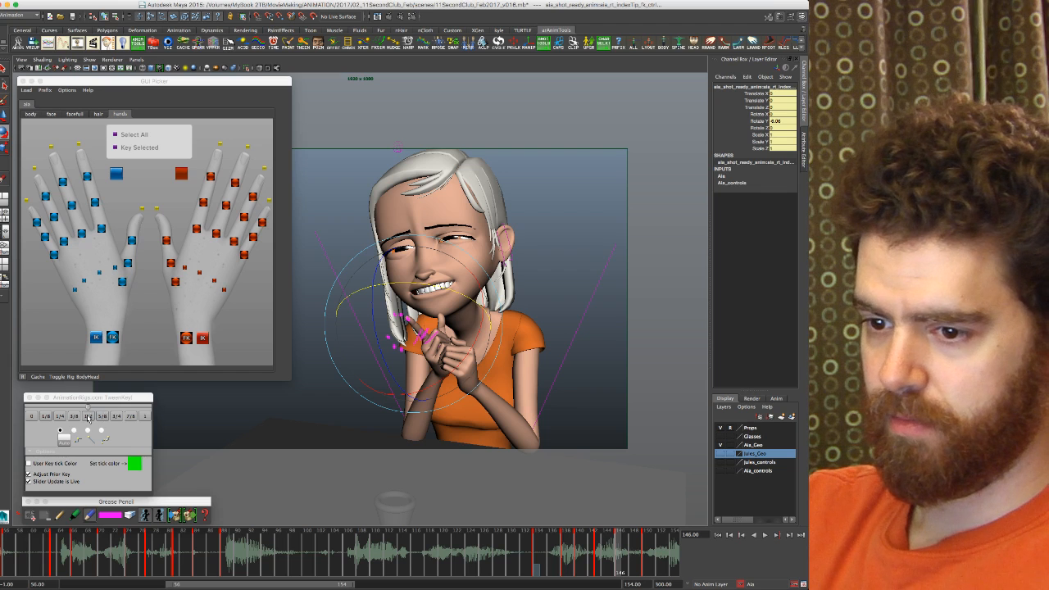
click(118, 417)
click(117, 418)
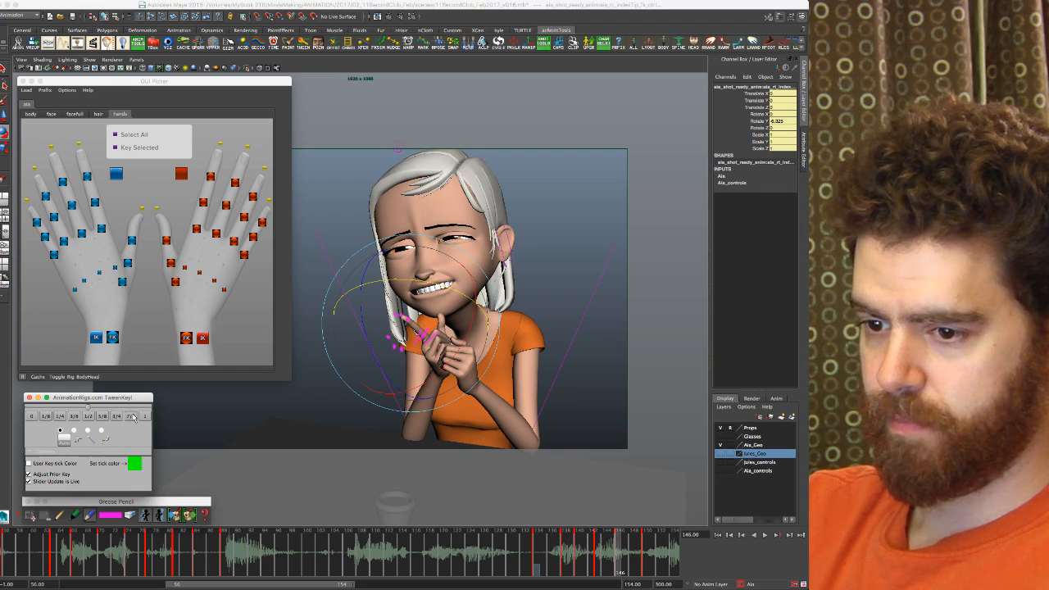
click(89, 417)
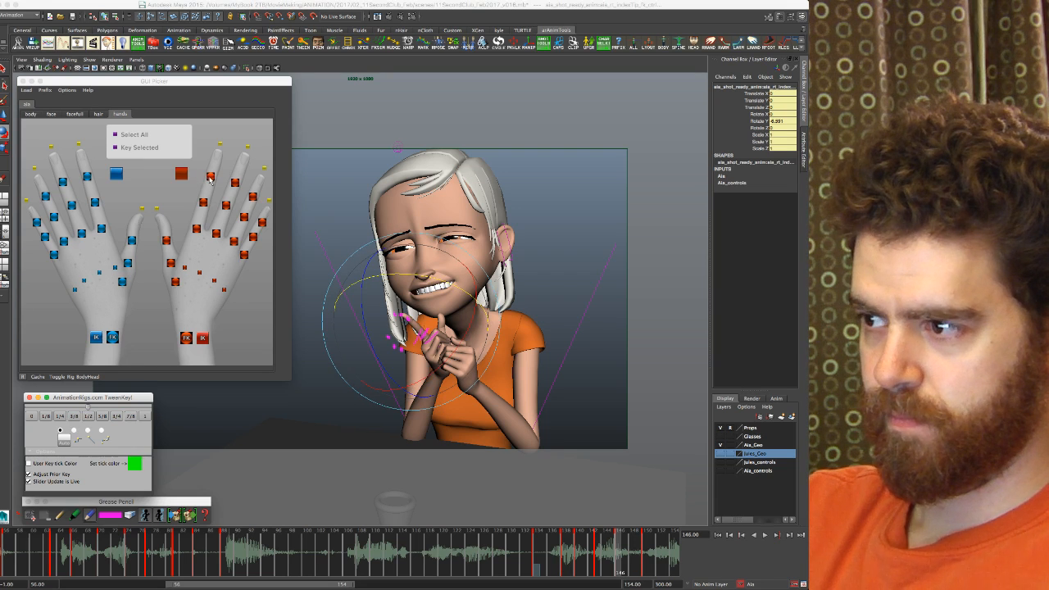
Step: Set Rotate Y of the selected right index finger controls to 0 at frame 146
double_click(779, 120)
text(0)
key(Return)
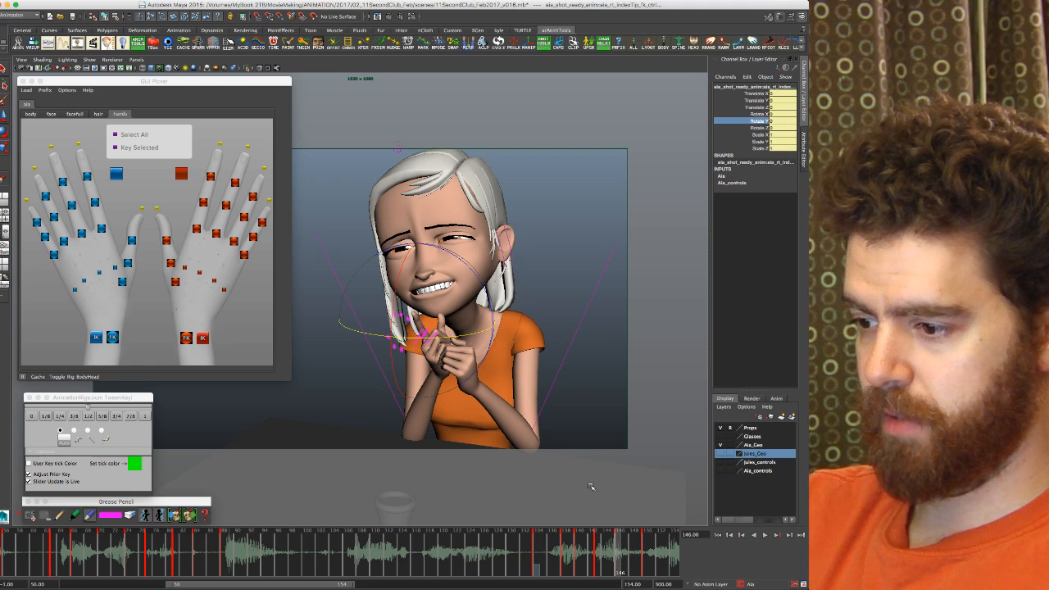
Step: Step through the frames and keys around 143, 146 and 150 to examine the straightened index finger
key(alt+comma)
key(alt+comma)
key(alt+comma)
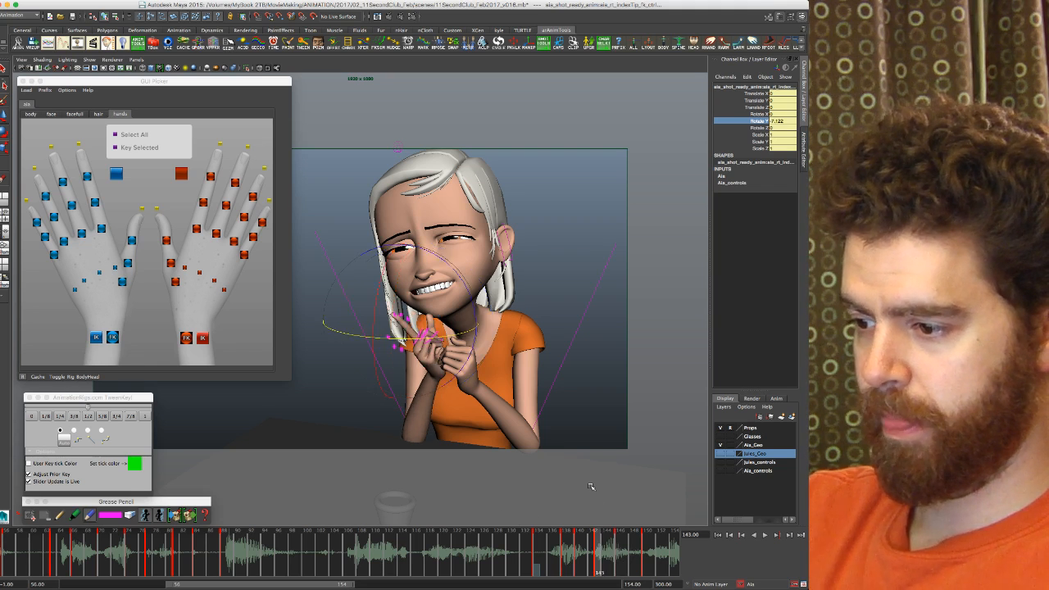
key(alt+comma)
key(alt+comma)
key(alt+comma)
key(period)
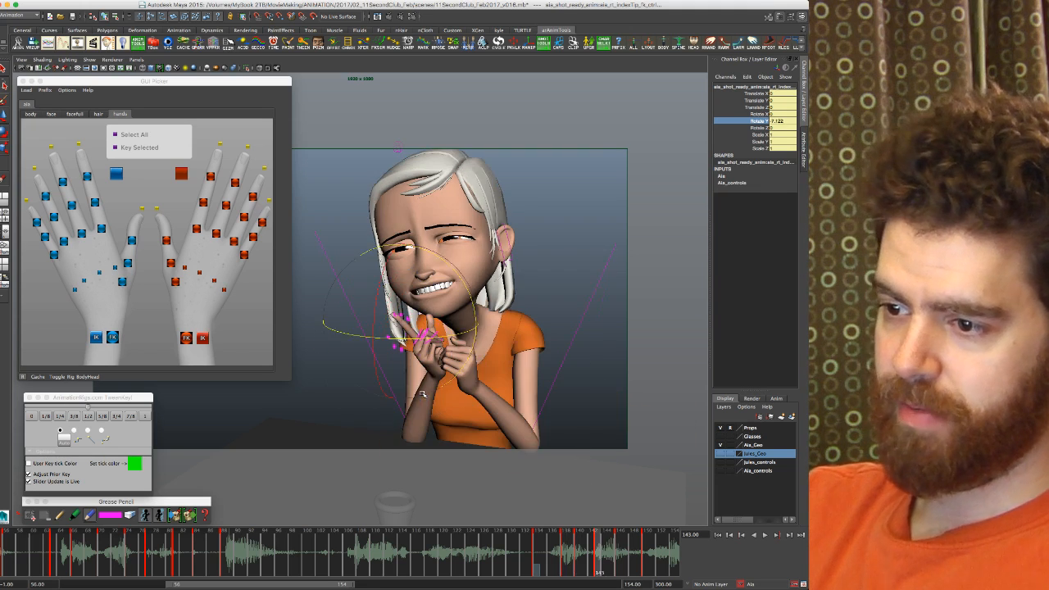
key(period)
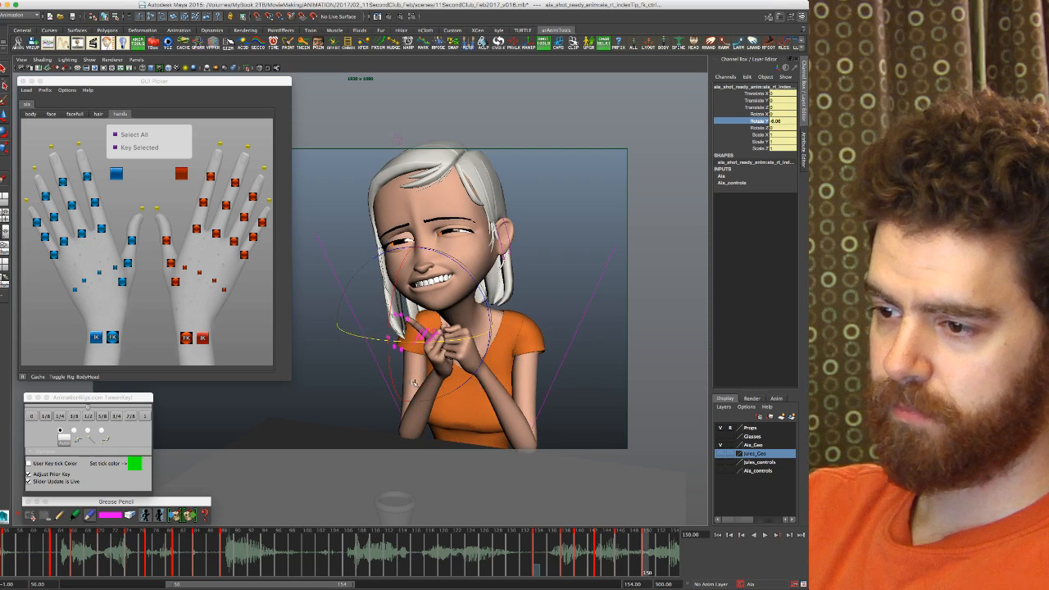
key(comma)
key(period)
key(comma)
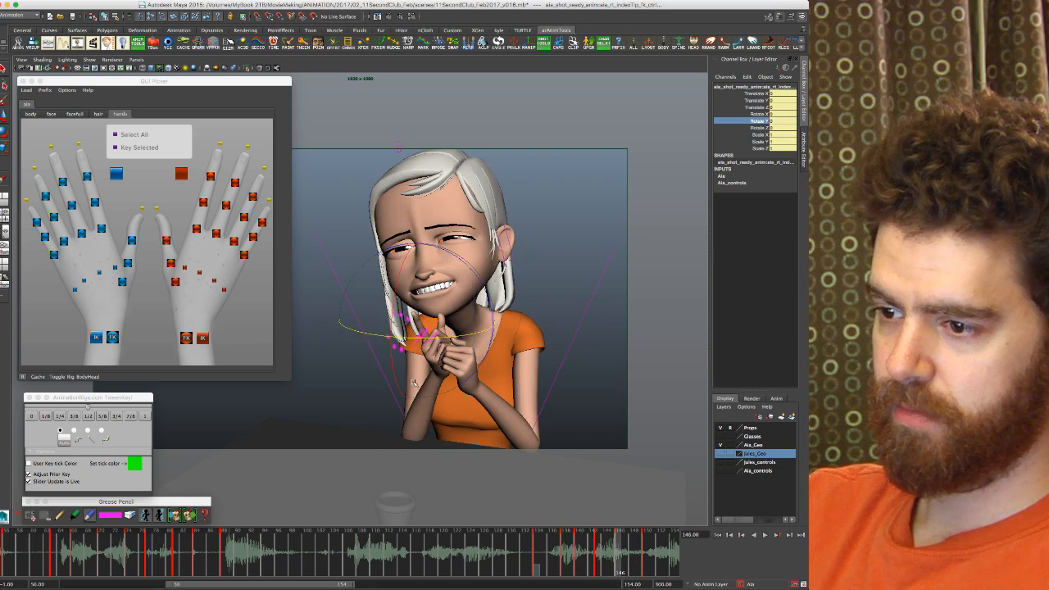
Step: Nudge the right arm IK control slightly sideways at frame 146 after comparing it with the key at frame 143
key(period)
key(comma)
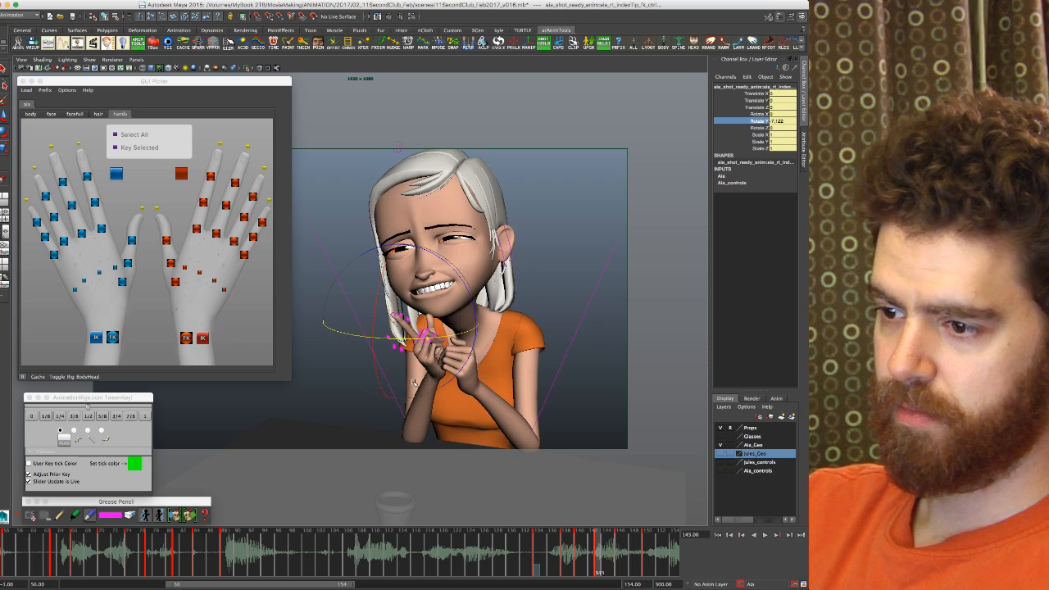
key(period)
key(comma)
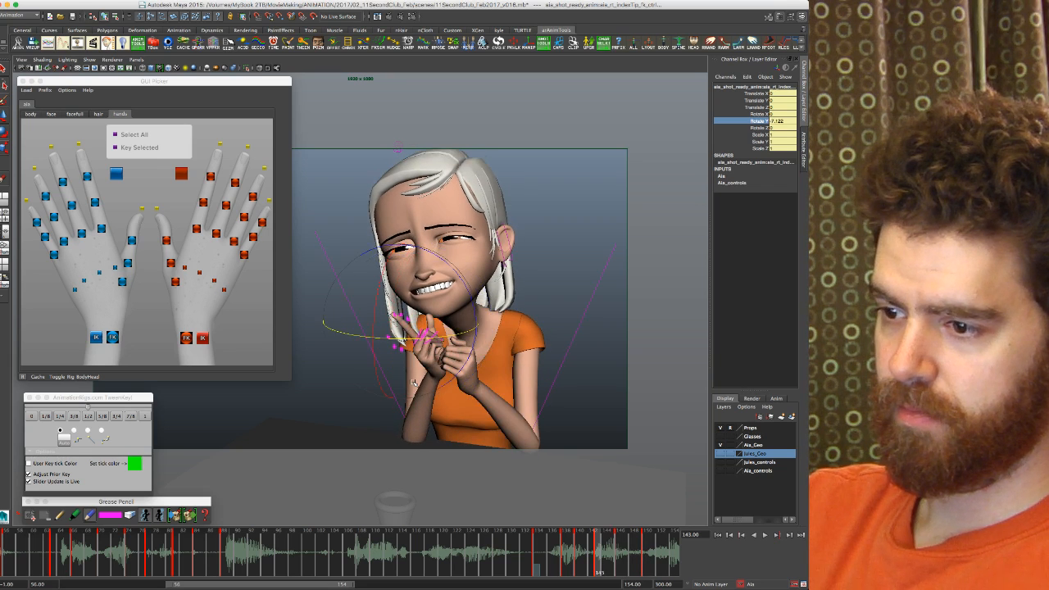
key(alt+period)
key(alt+period)
key(alt+period)
key(w)
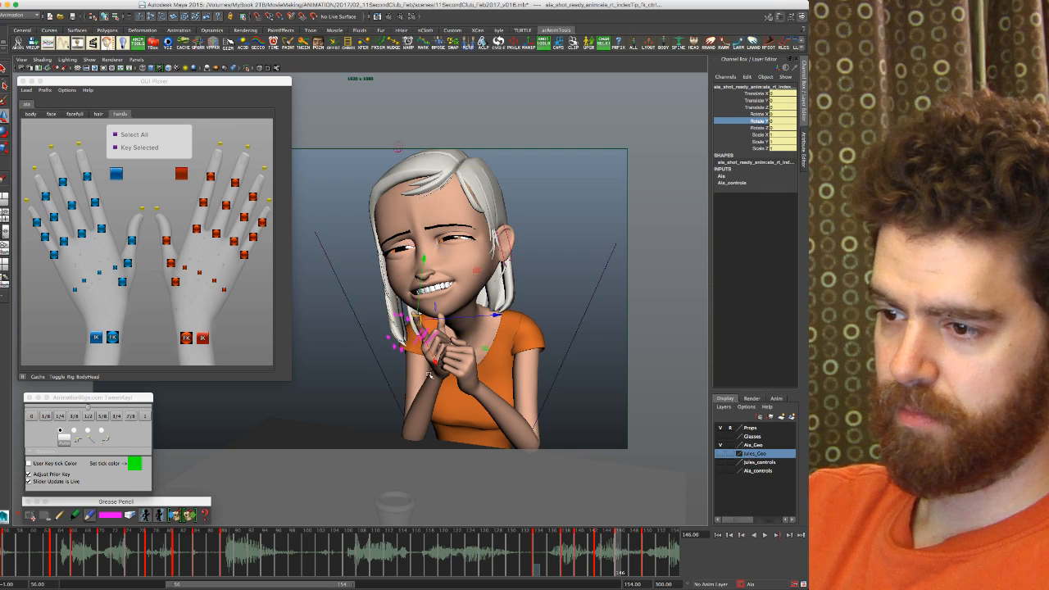
click(251, 361)
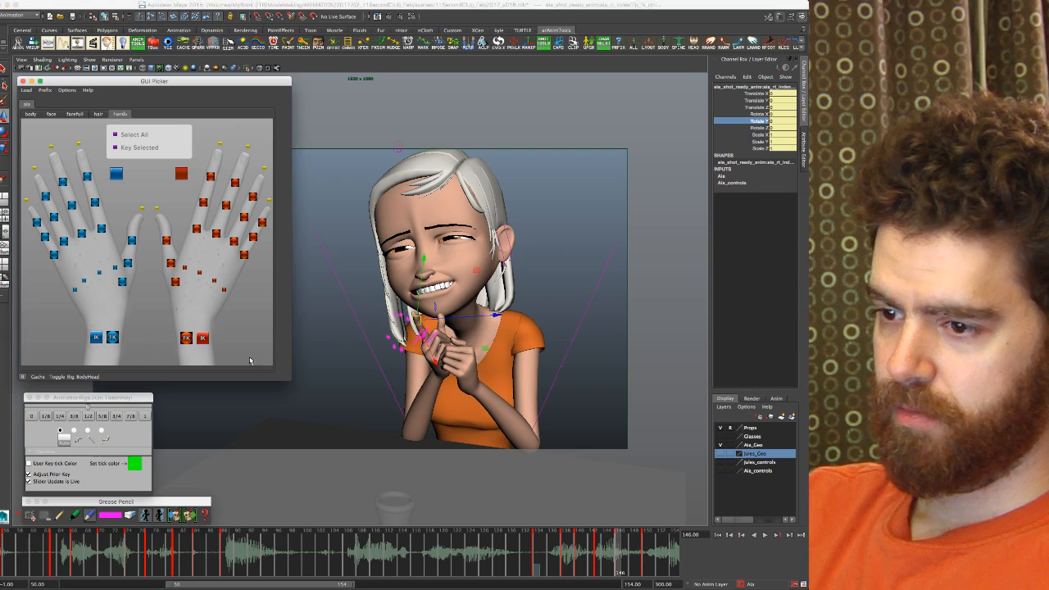
click(202, 338)
click(541, 372)
drag(525, 376, 525, 375)
Step: Step back and forth frame by frame around 143 and up to 150 to examine the right arm's movement
key(alt+comma)
key(alt+comma)
key(alt+comma)
key(alt+comma)
key(alt+comma)
key(alt+comma)
key(alt+period)
key(alt+period)
key(alt+period)
key(alt+period)
key(alt+comma)
key(alt+period)
key(alt+comma)
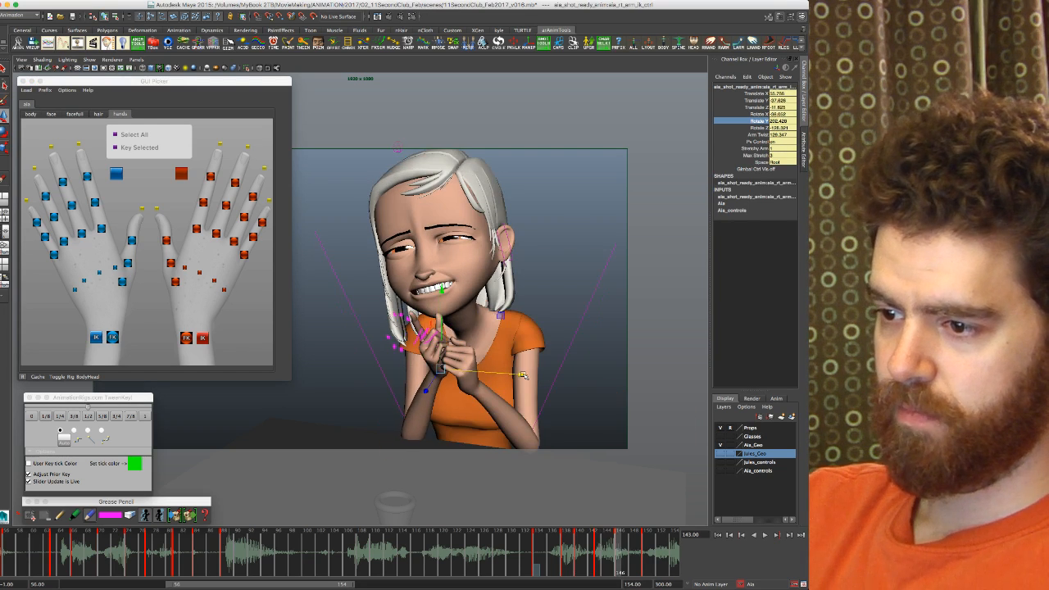
key(alt+comma)
key(alt+comma)
key(alt+comma)
key(alt+comma)
key(alt+comma)
key(alt+comma)
key(alt+period)
key(alt+period)
key(alt+period)
key(alt+period)
key(alt+period)
key(alt+period)
key(alt+comma)
key(alt+comma)
key(alt+comma)
key(alt+period)
key(alt+period)
key(alt+period)
key(alt+period)
key(alt+period)
key(alt+period)
key(alt+period)
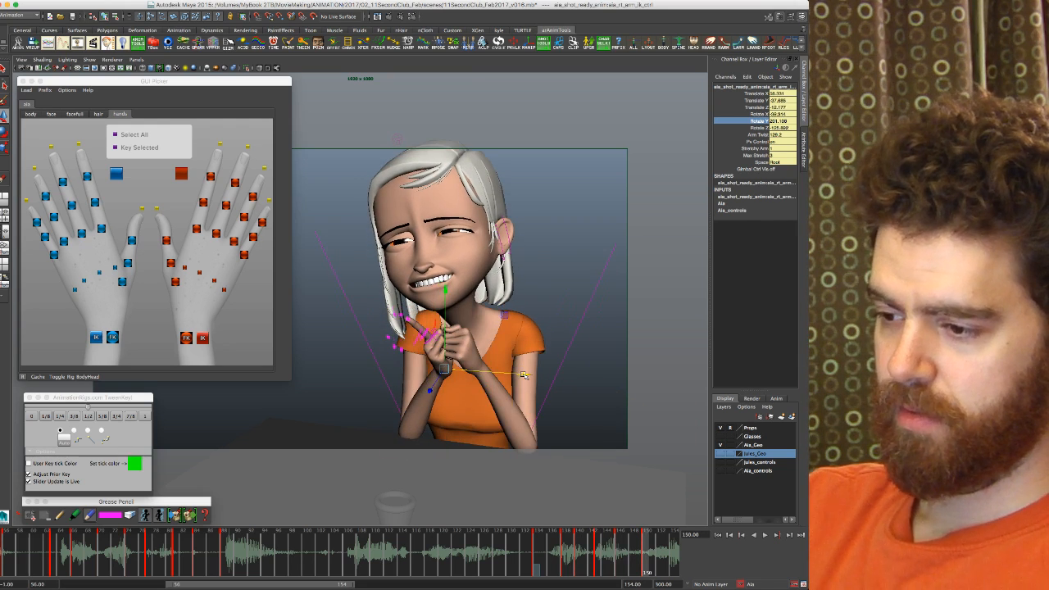
Step: Step frame by frame back from 150 and repeatedly between 143 and 146 to check the right hand's transition
key(alt+comma)
key(alt+comma)
key(alt+comma)
key(alt+comma)
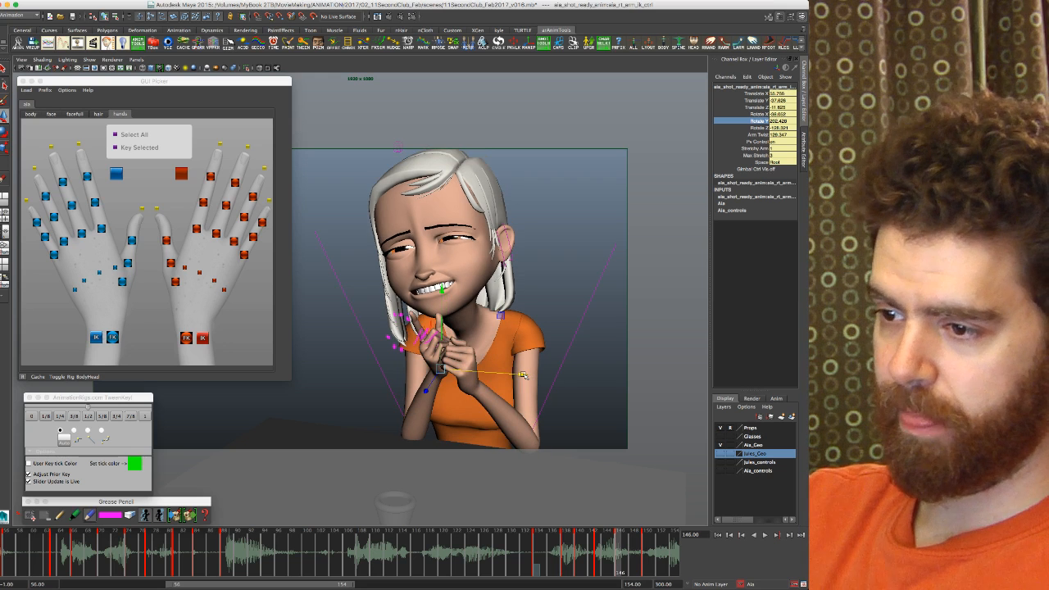
key(alt+comma)
key(alt+comma)
key(alt+comma)
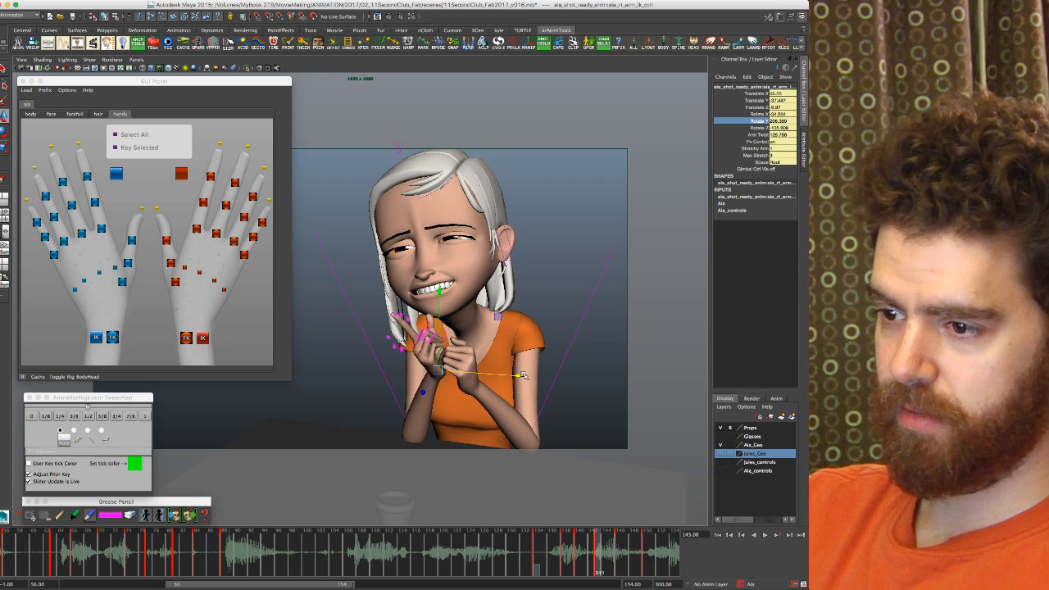
key(alt+period)
key(alt+period)
key(alt+period)
key(alt+comma)
key(alt+comma)
key(alt+comma)
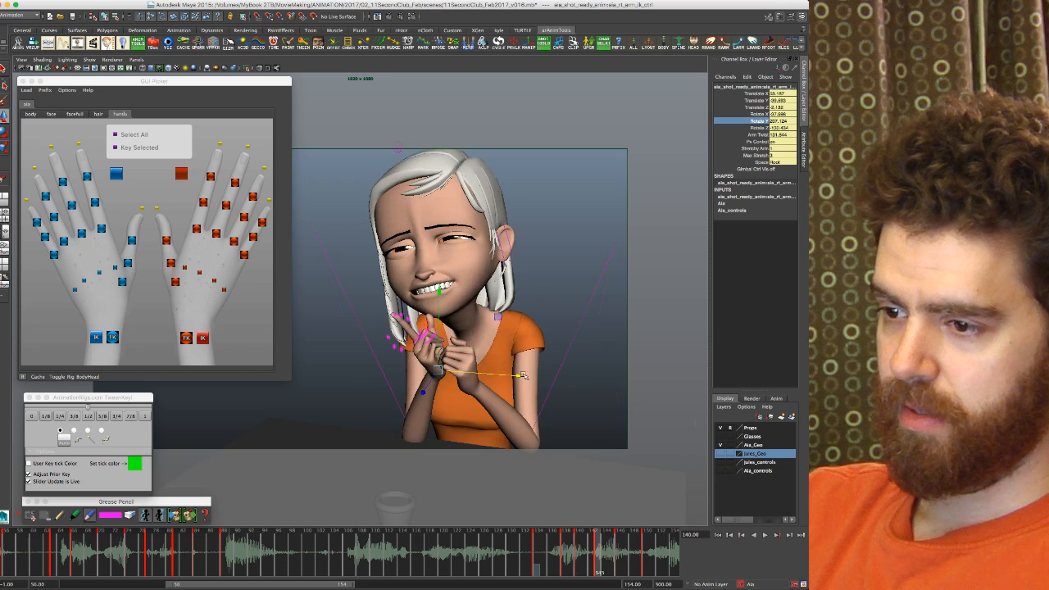
key(alt+period)
key(alt+period)
key(alt+period)
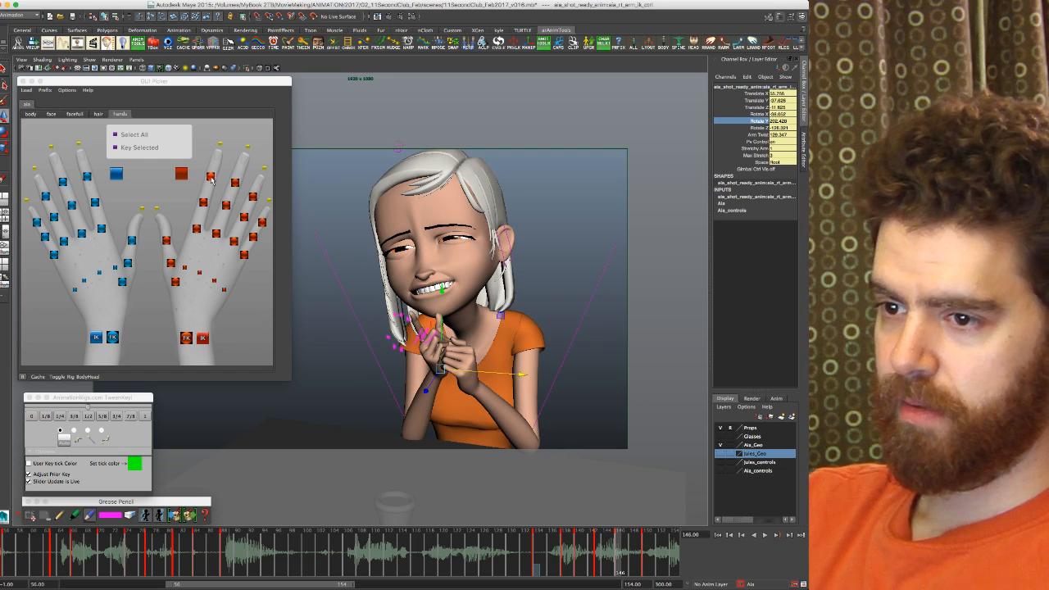
Step: Set Rotate X, Y and Z of the right index finger's base control to 0 at frame 146
click(203, 203)
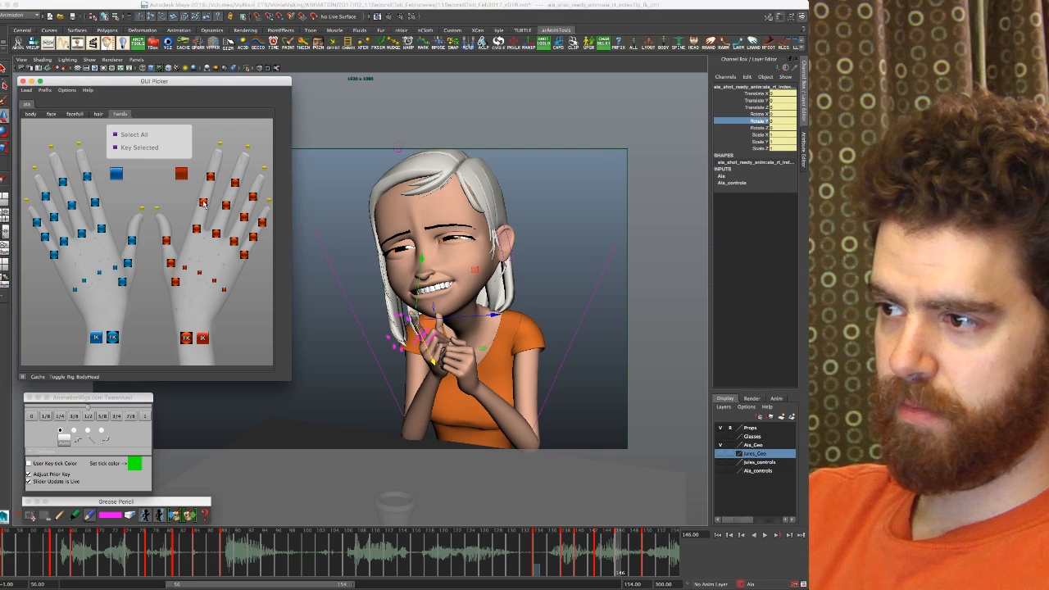
click(197, 230)
click(197, 232)
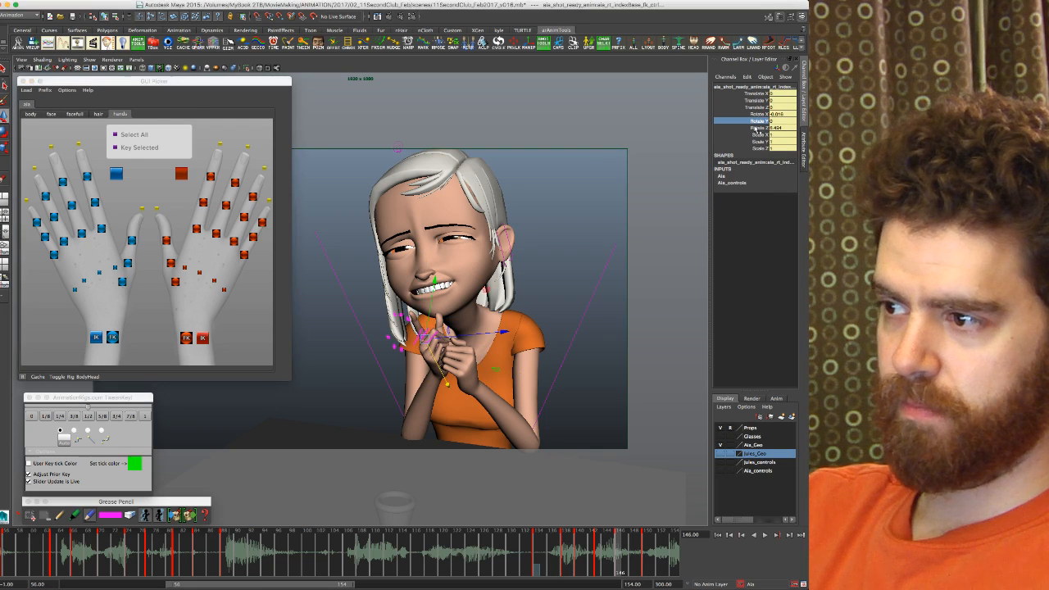
drag(780, 115, 778, 126)
text(0)
key(Return)
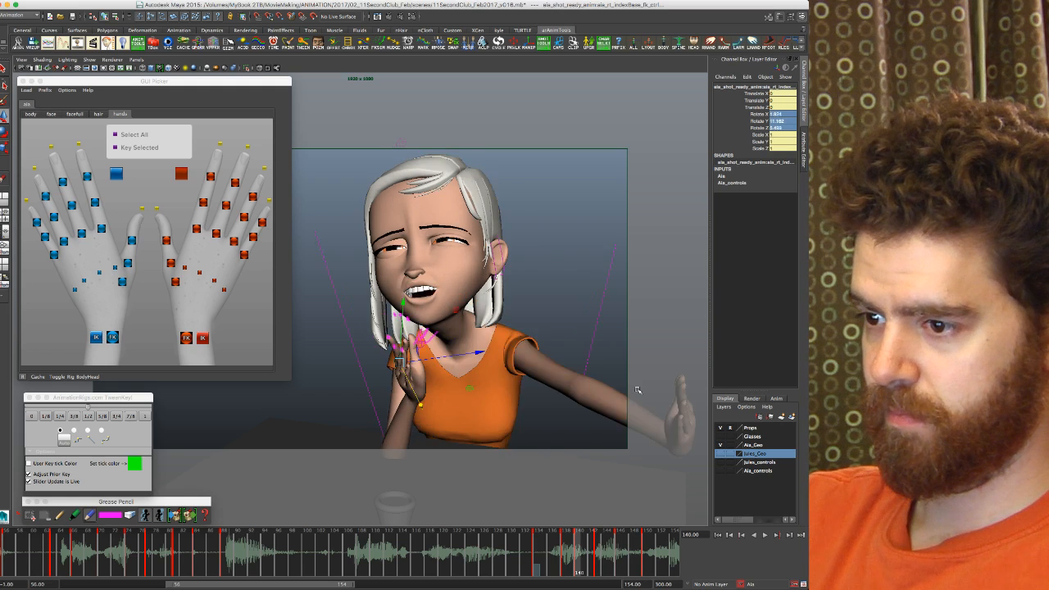
Step: Compare the surrounding keys and apply a 7/8 tween to the right index base control's rotations at frame 146
key(.)
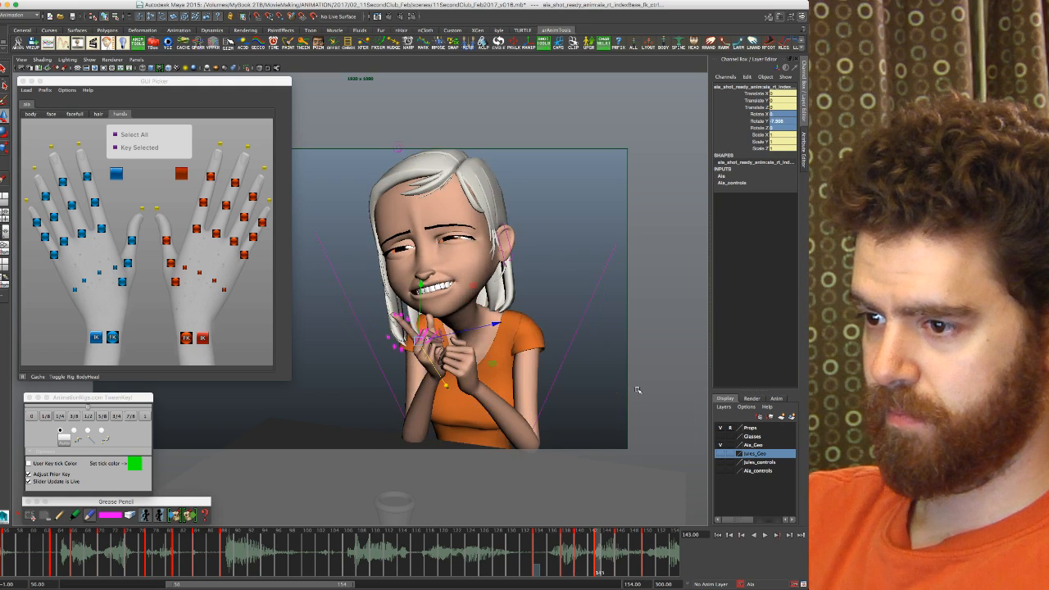
key(.)
key(.)
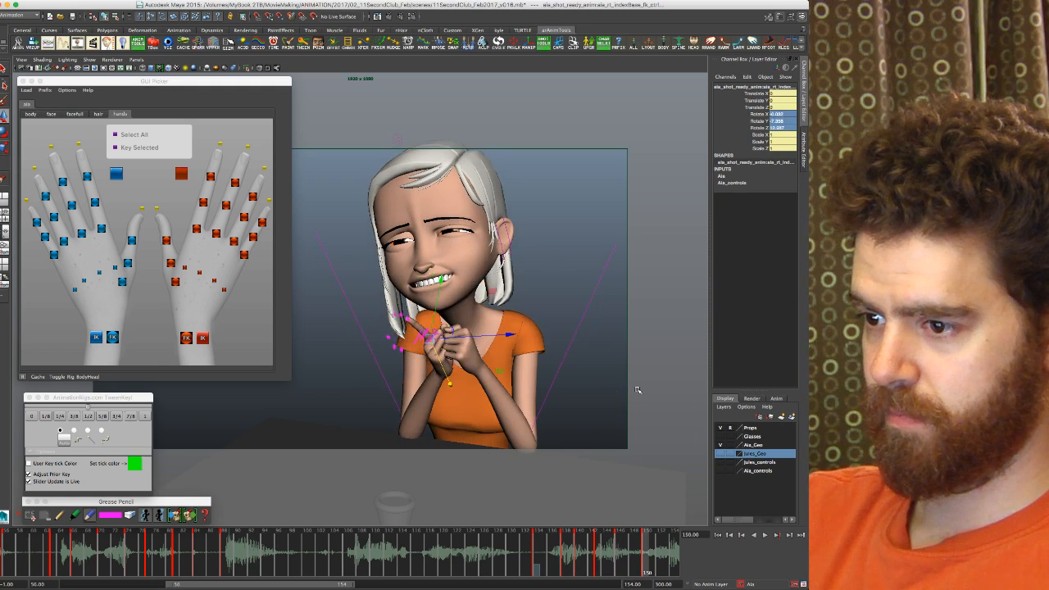
key(.)
key(.)
key(.)
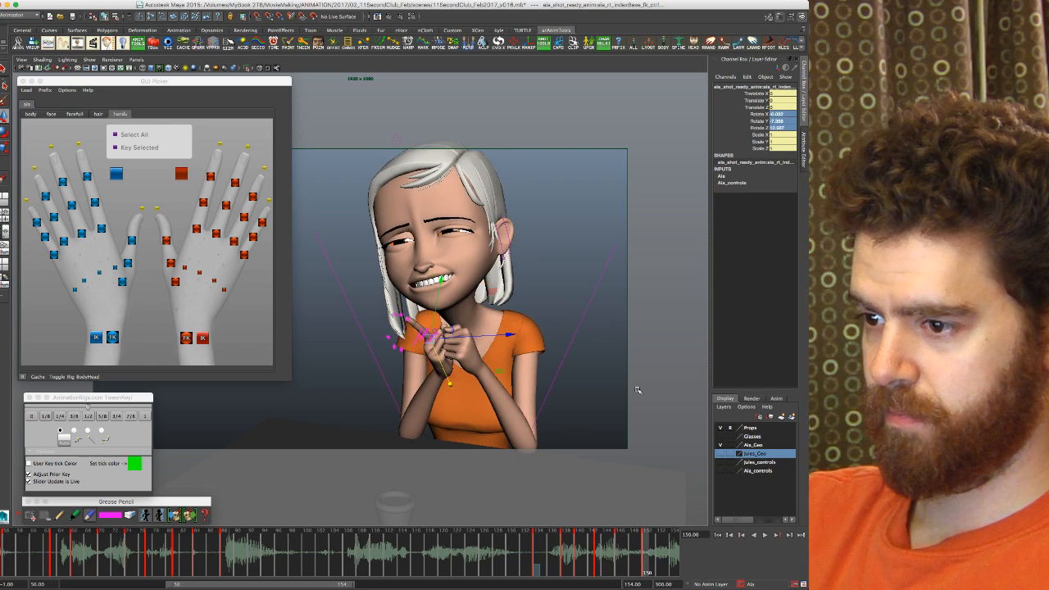
click(130, 417)
click(130, 417)
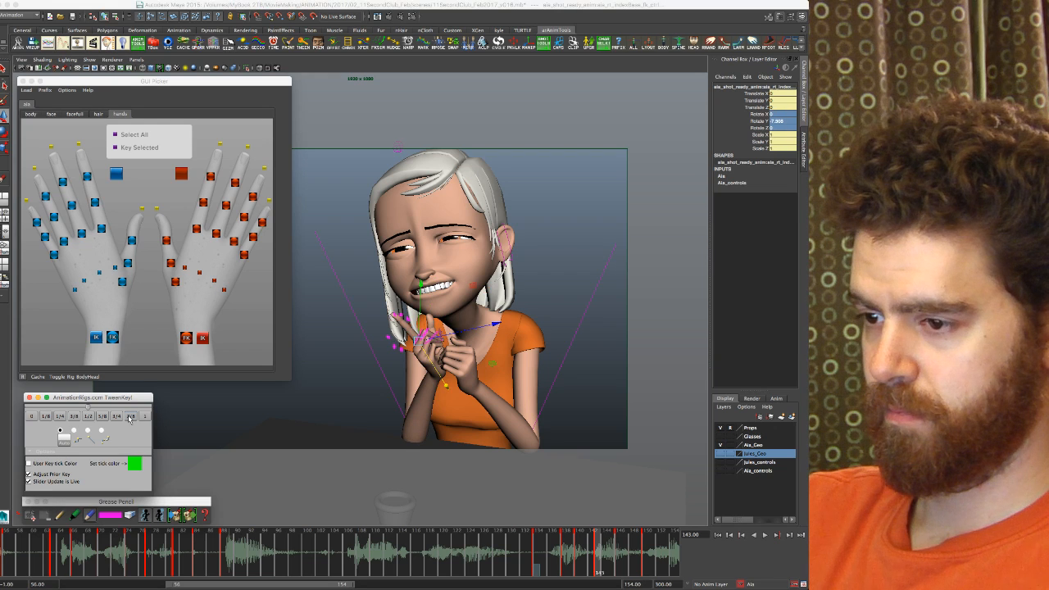
key(.)
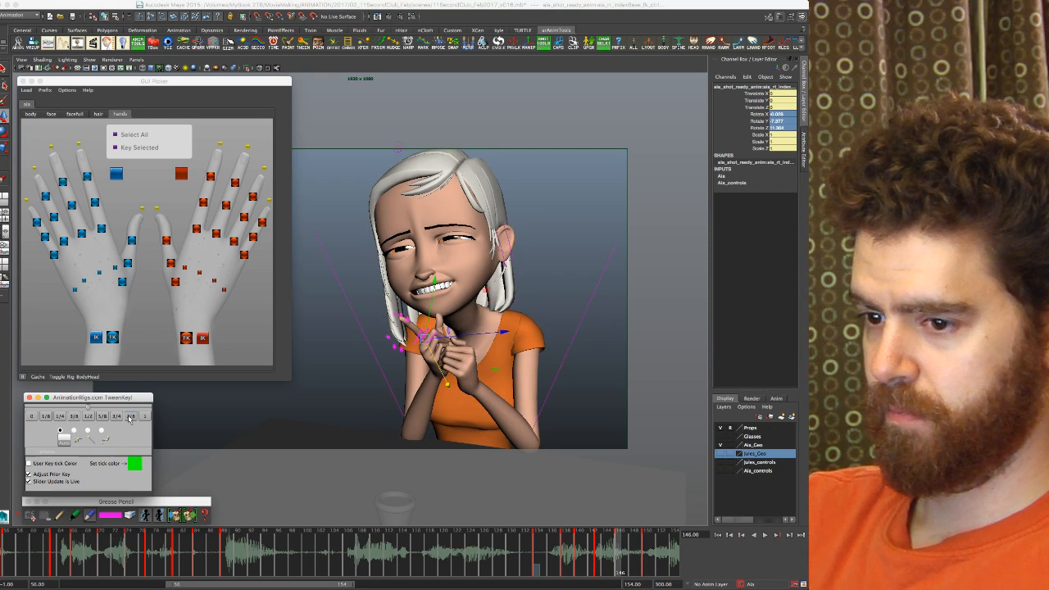
Step: Rotate the right index cup control at frame 146 in two adjustments, comparing the pose with the key at frame 150
click(185, 269)
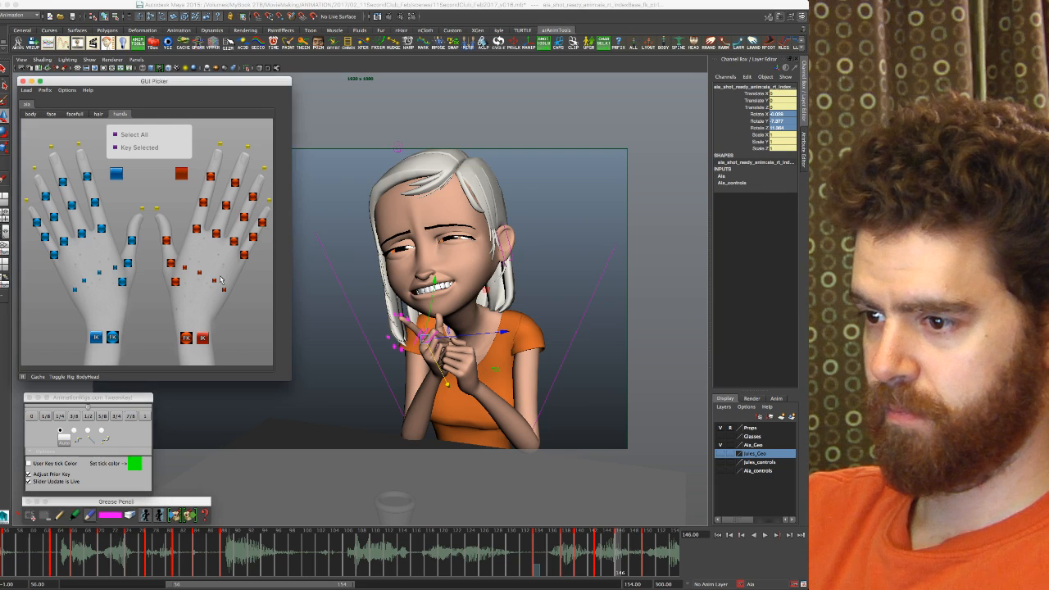
key(e)
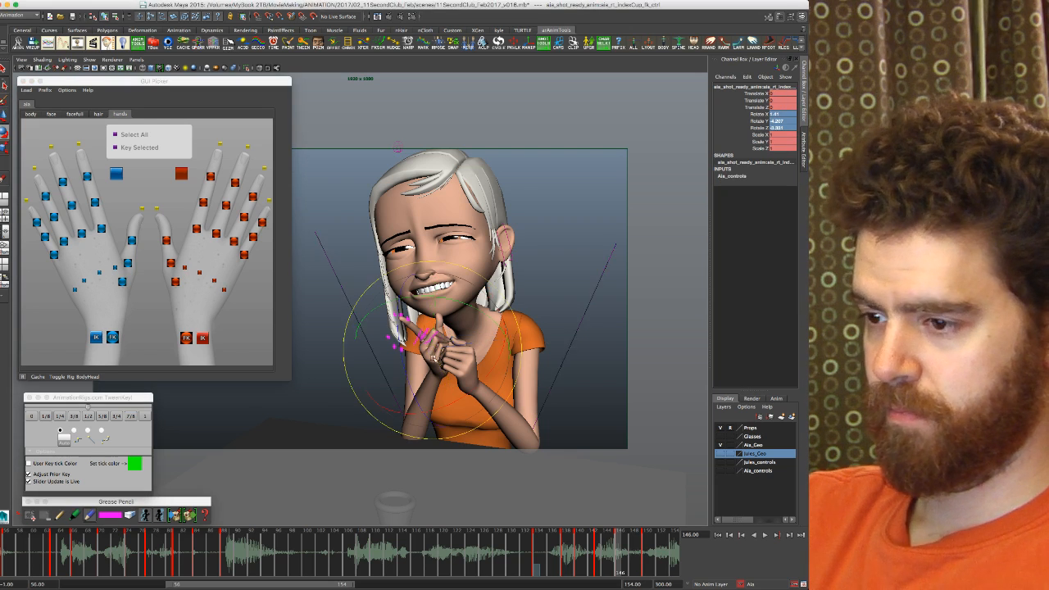
drag(379, 363, 381, 360)
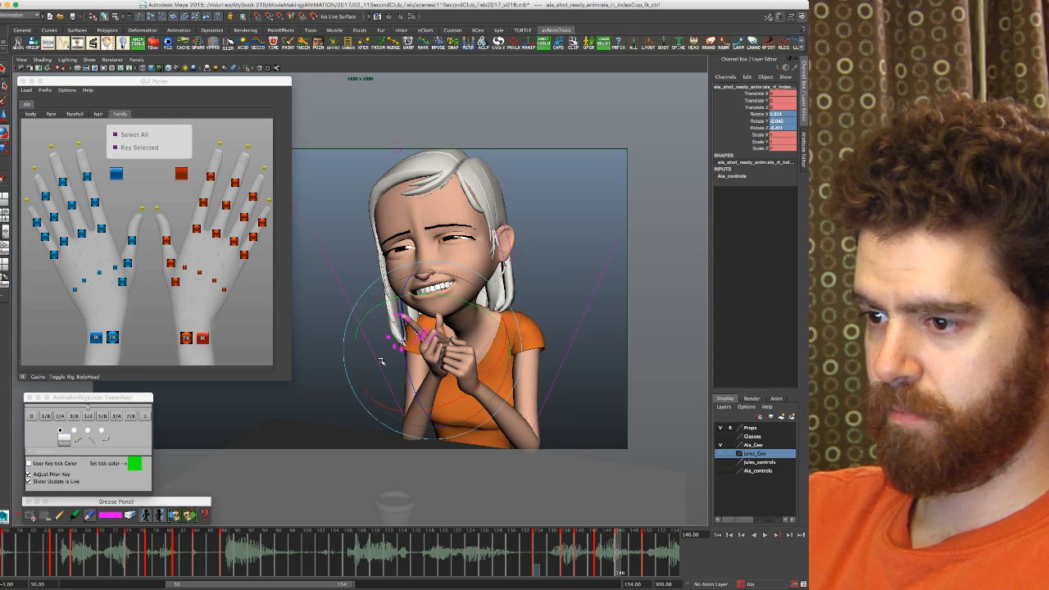
key(.)
key(.)
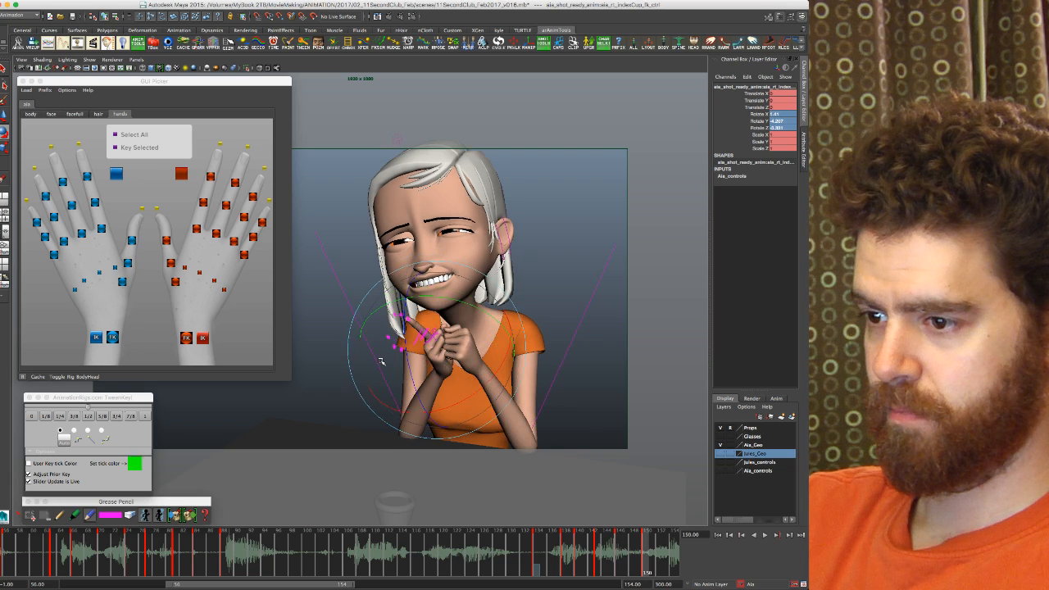
key(.)
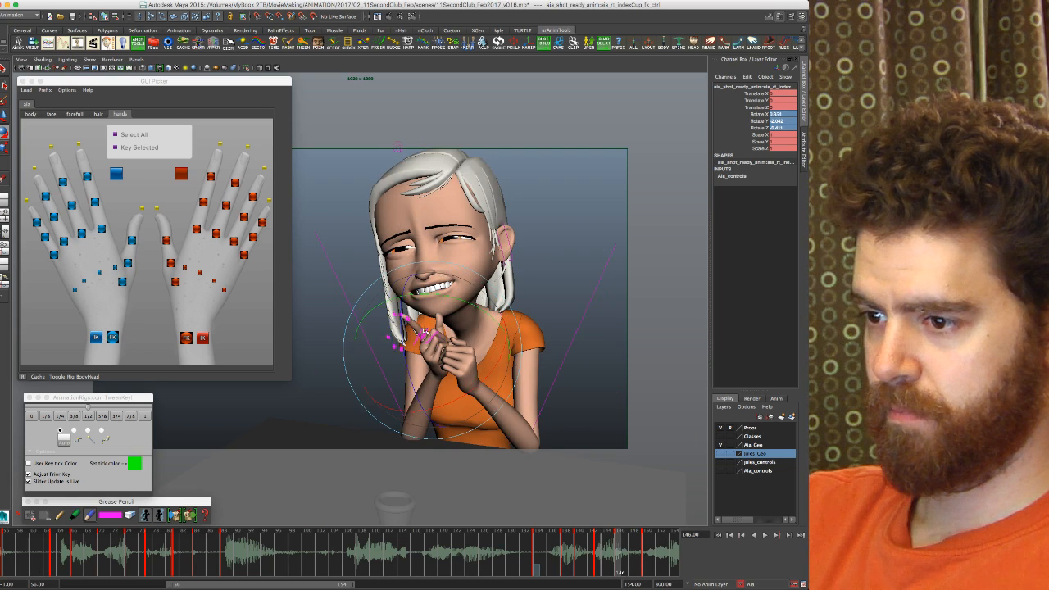
drag(431, 293, 431, 320)
Step: Flip through the keys from 134 to 150 to examine the adjusted index finger pose in motion
key(.)
key(.)
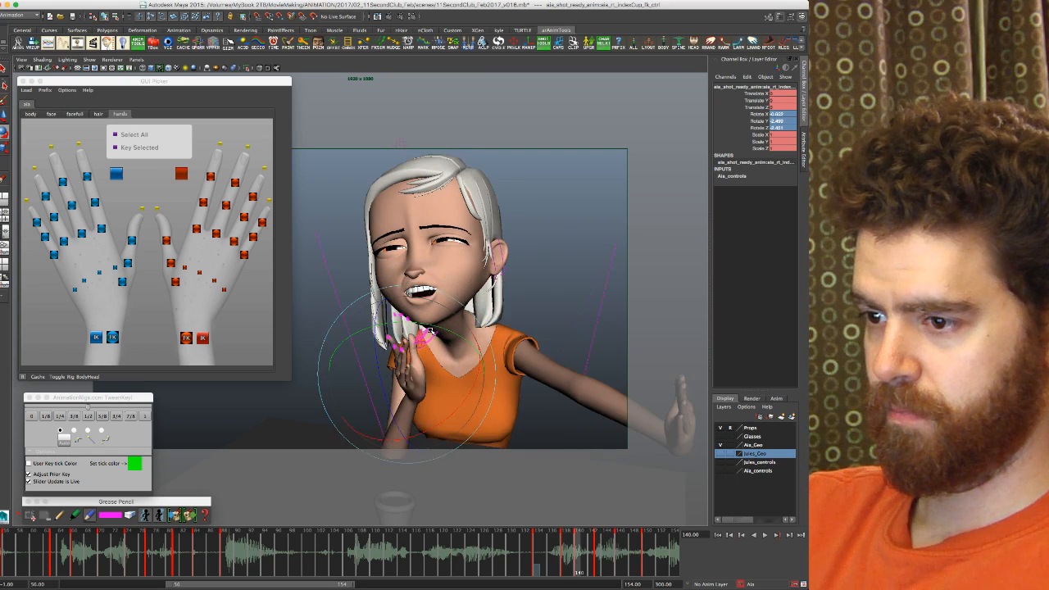
key(.)
key(.)
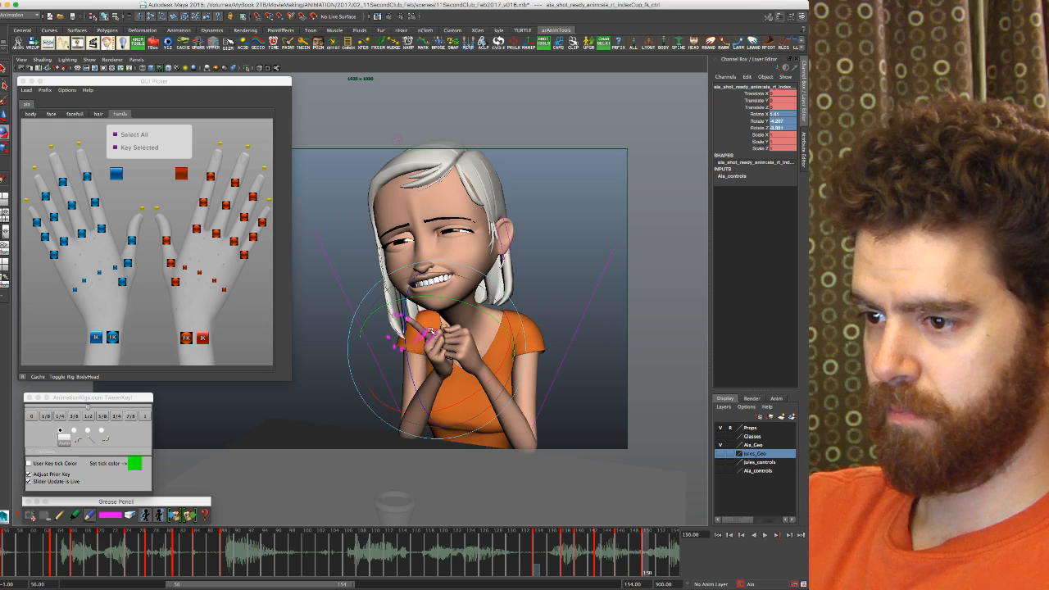
key(.)
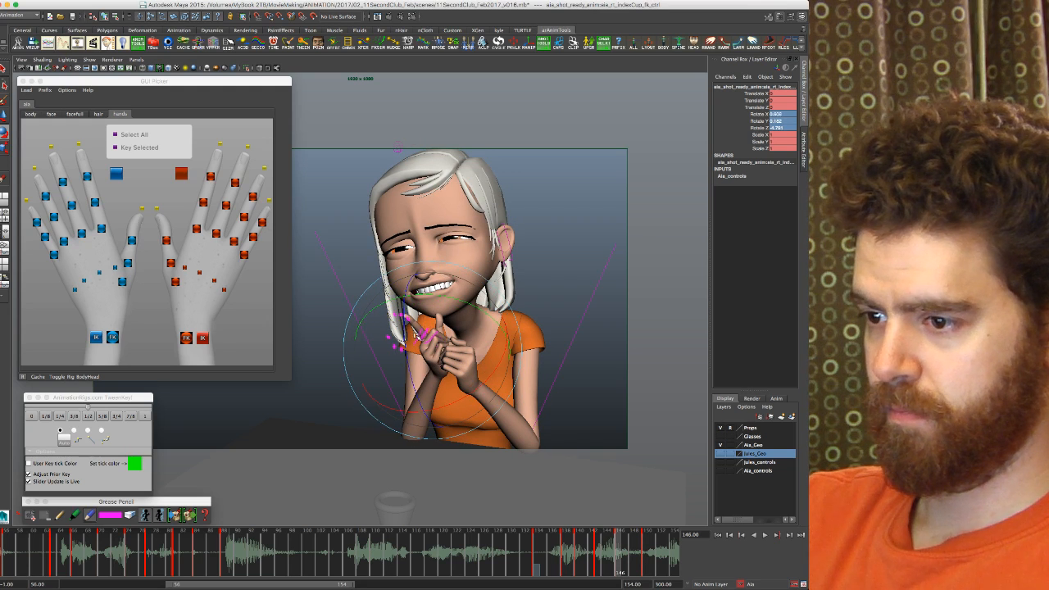
key(.)
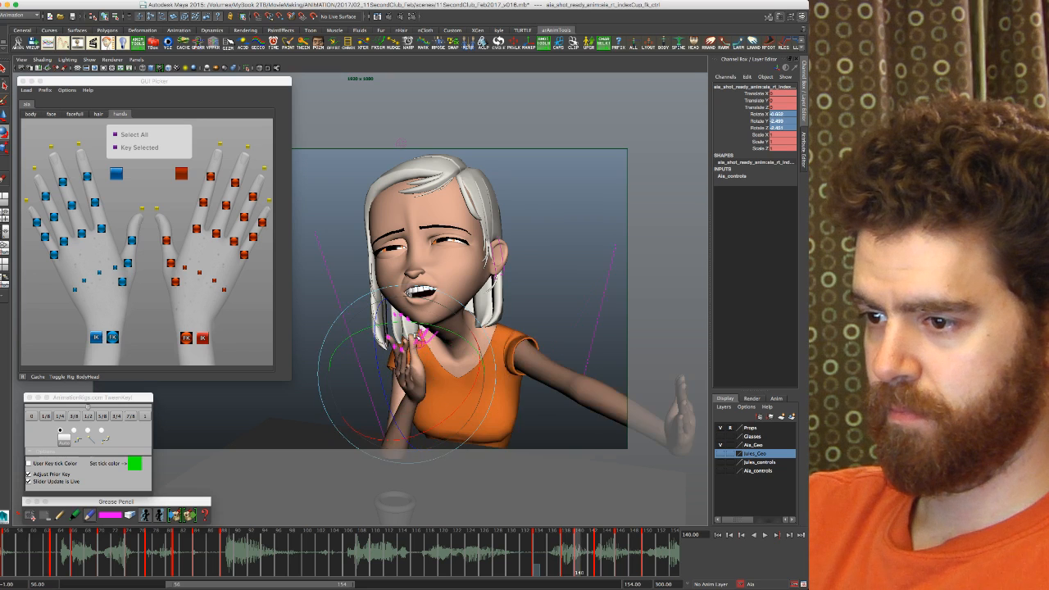
key(.)
key(.)
key(.)
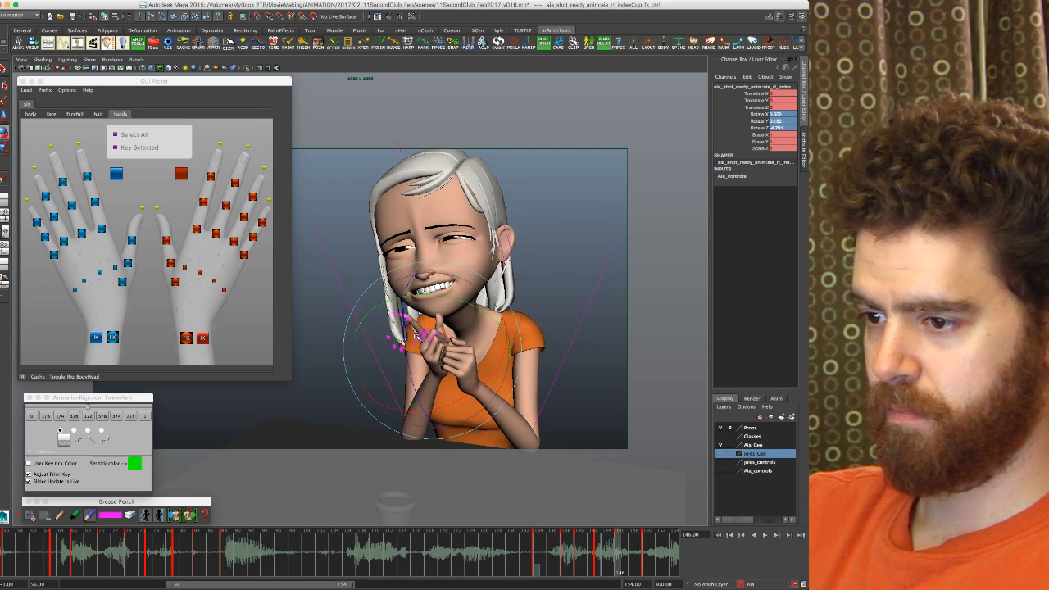
key(.)
drag(414, 328, 416, 327)
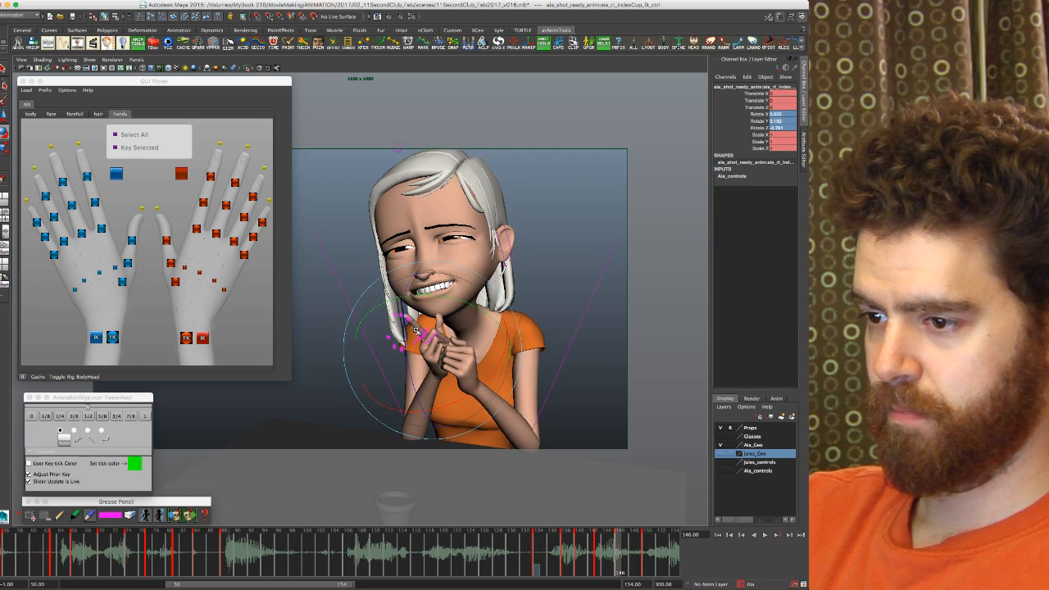
key(.)
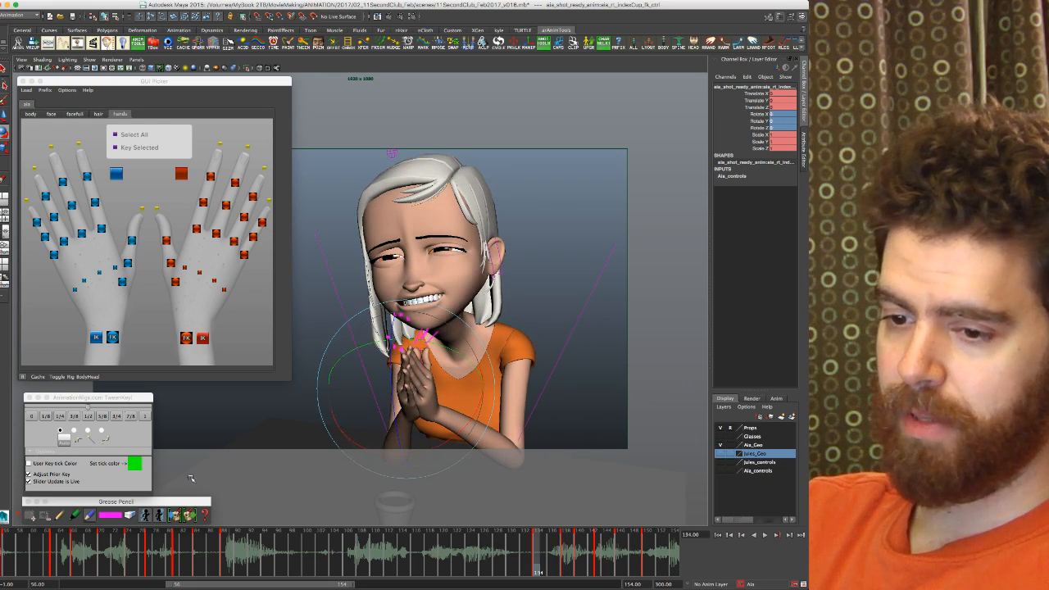
Step: Start a Grease Pencil frame at 134 and draw magenta marks at the right wrist's position on each key through 150
click(115, 504)
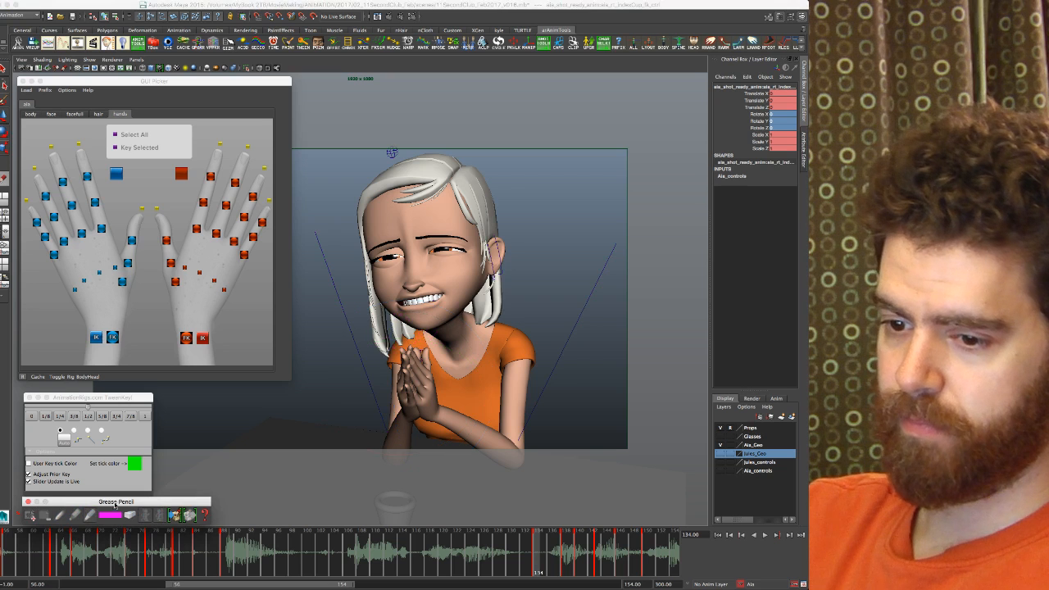
click(30, 516)
drag(398, 406, 415, 418)
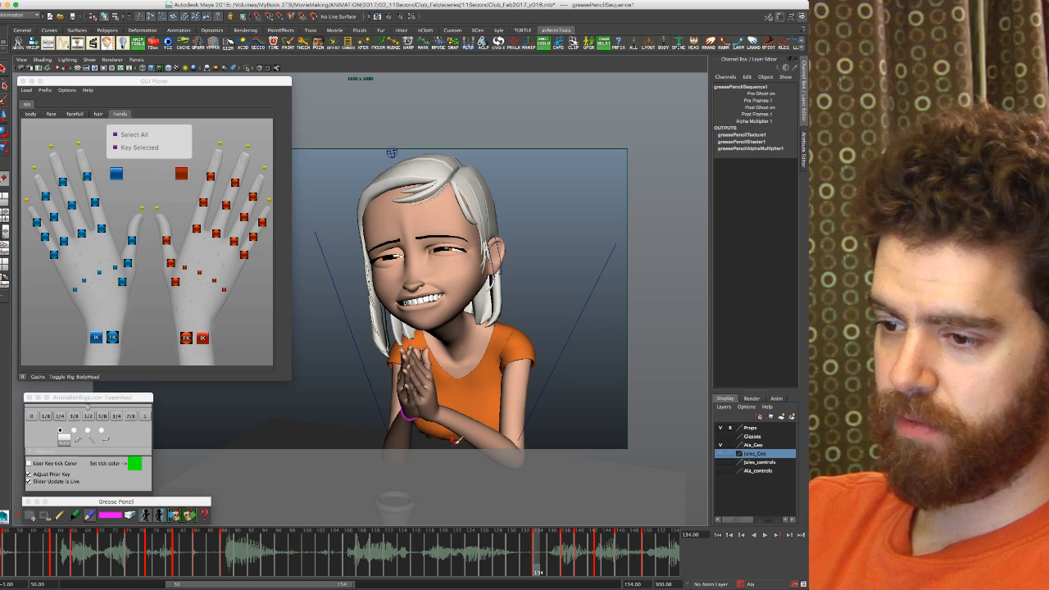
key(.)
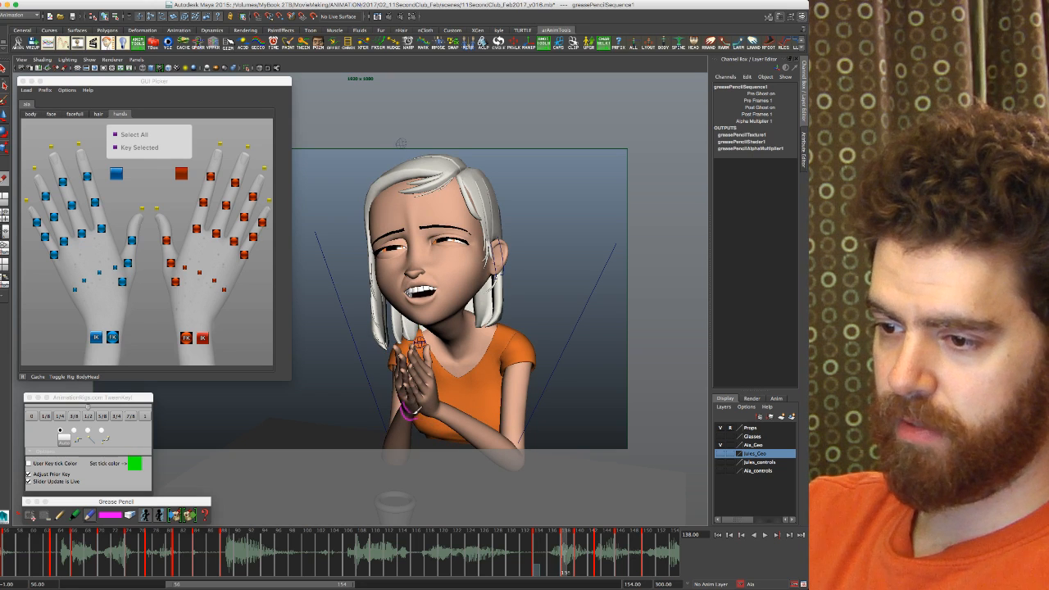
key(.)
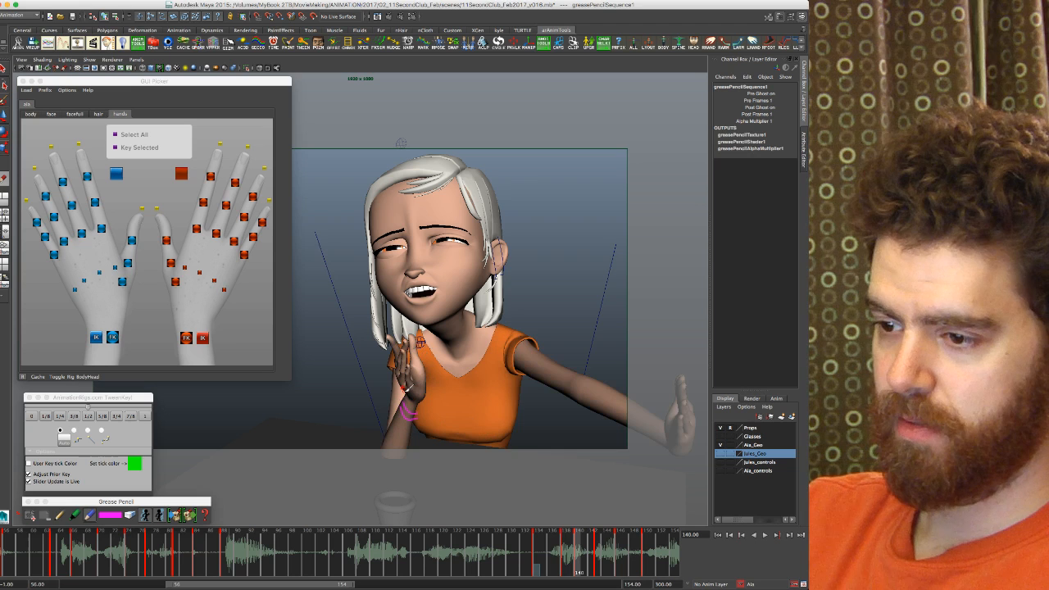
drag(408, 395, 422, 400)
key(.)
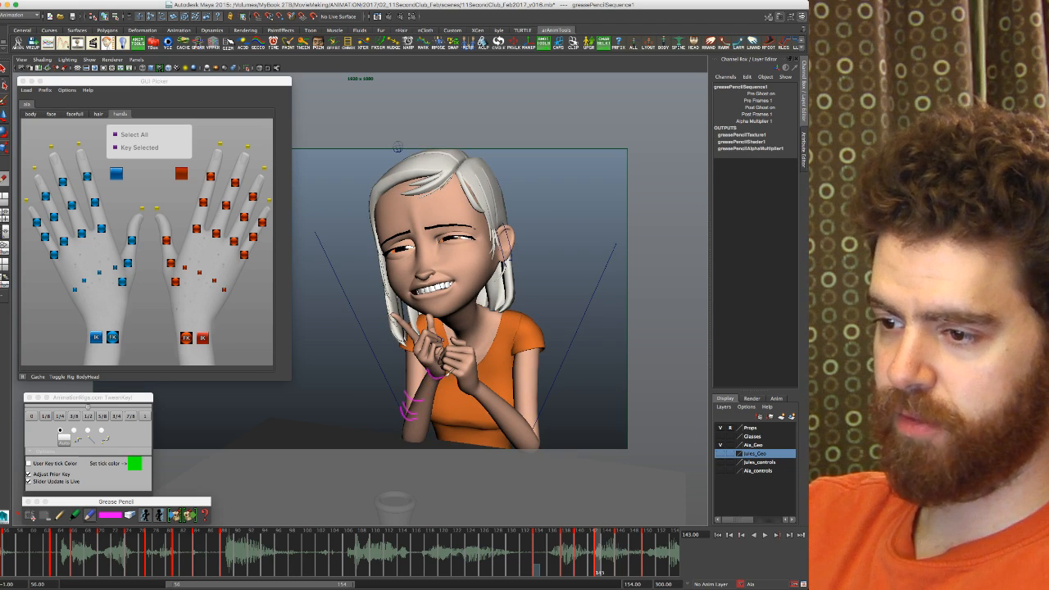
key(.)
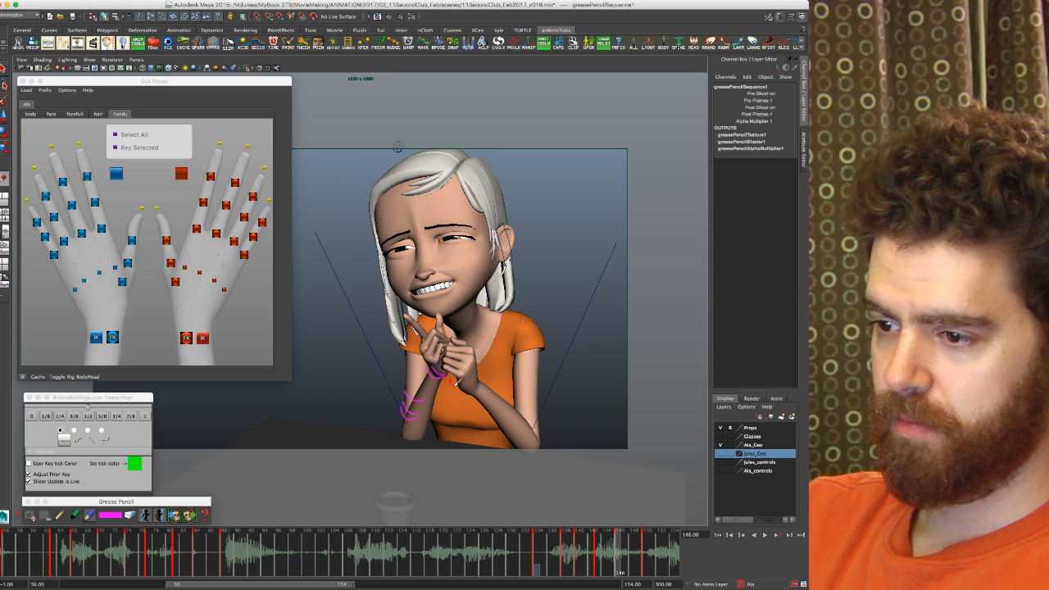
key(.)
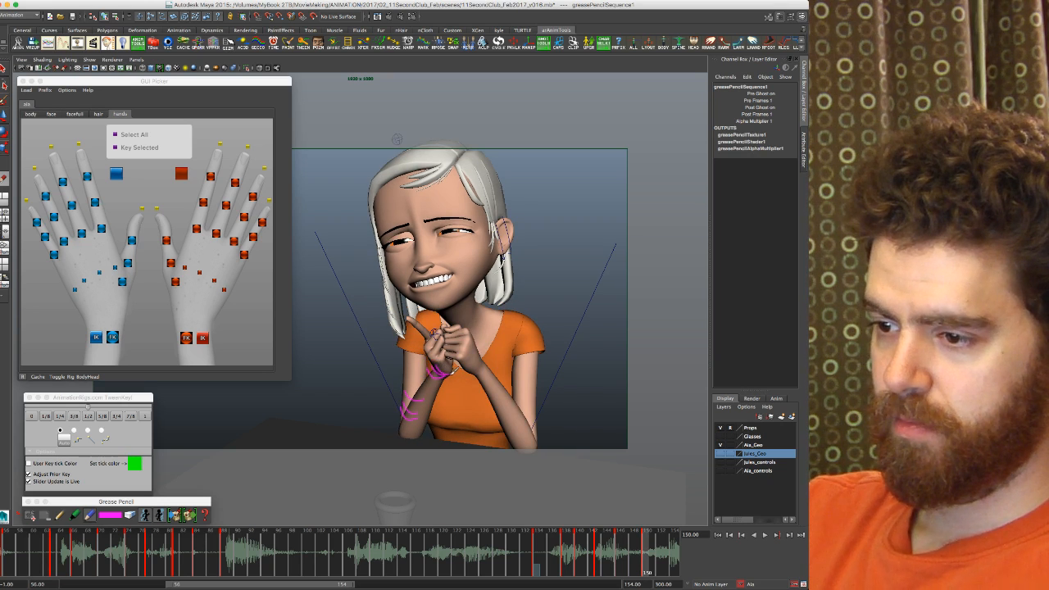
Step: Flip back and forth through the keys from 134 to 150 to examine the right wrist's arc against the magenta marks
key(comma)
key(comma)
key(comma)
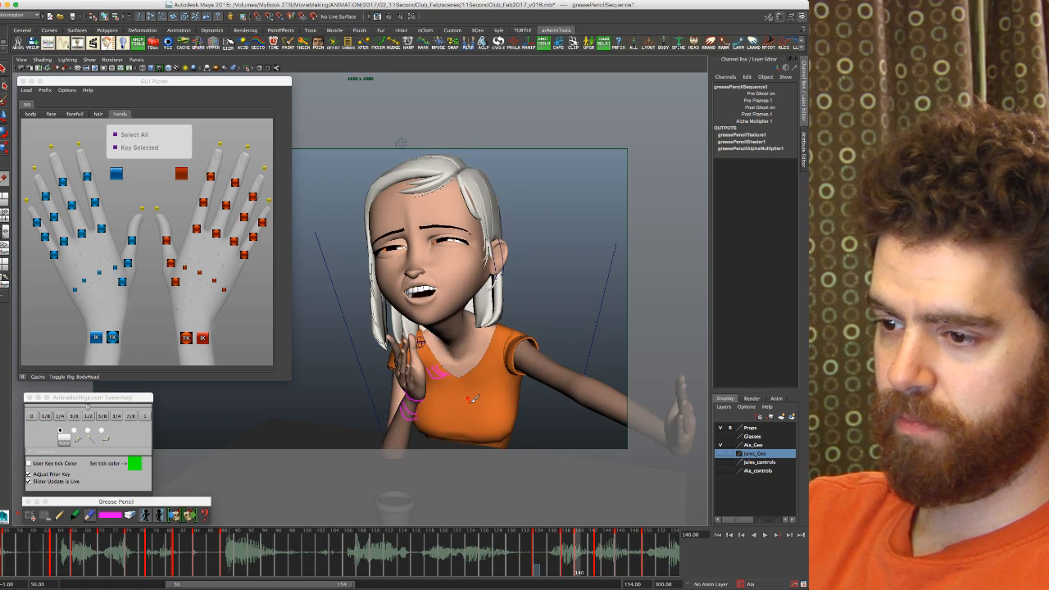
key(comma)
key(.)
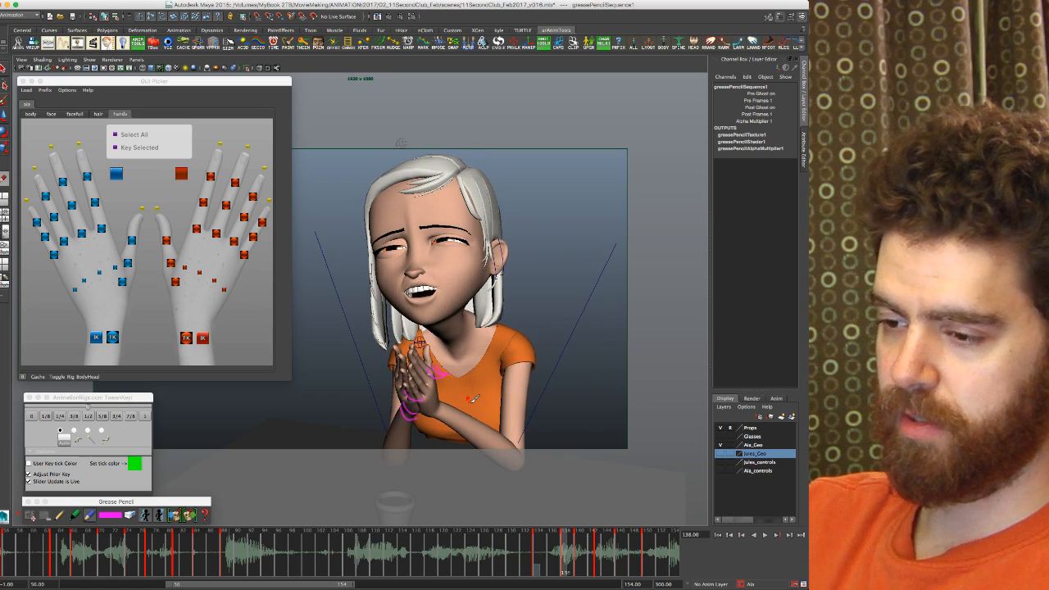
key(comma)
key(period)
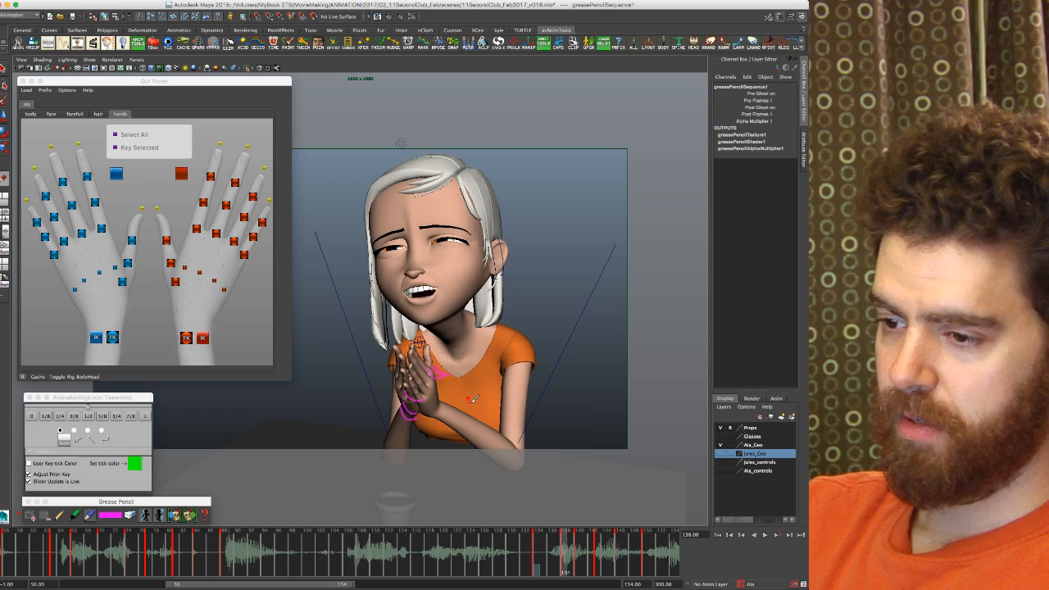
key(comma)
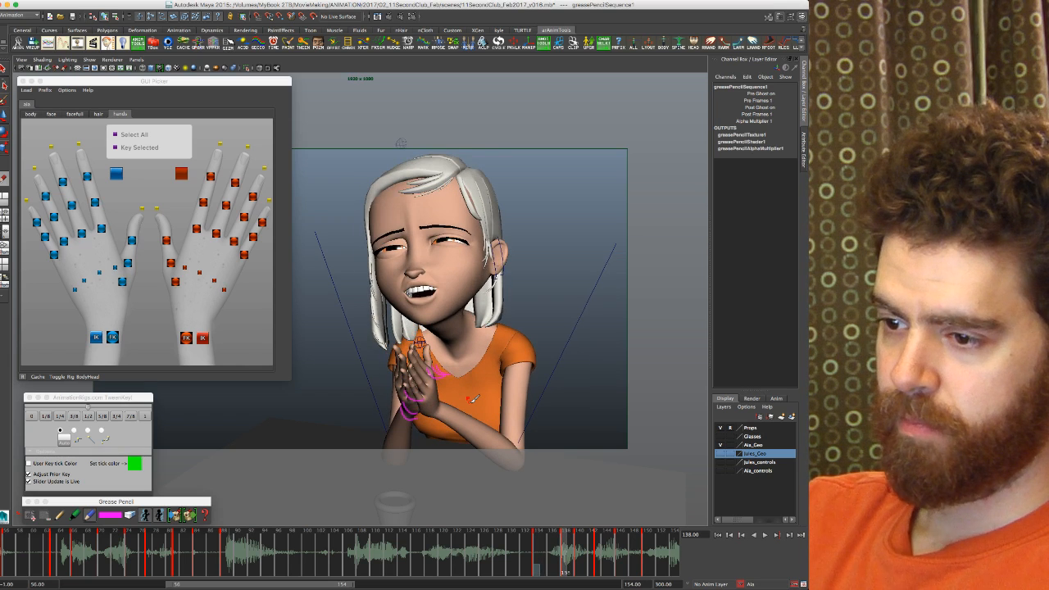
key(period)
key(period)
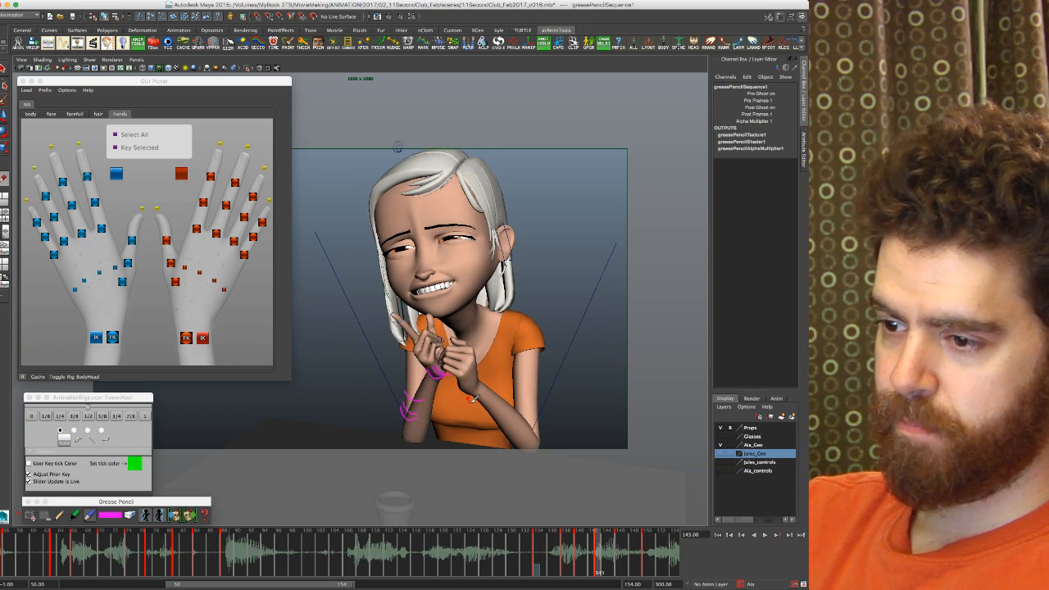
key(comma)
key(period)
key(comma)
key(period)
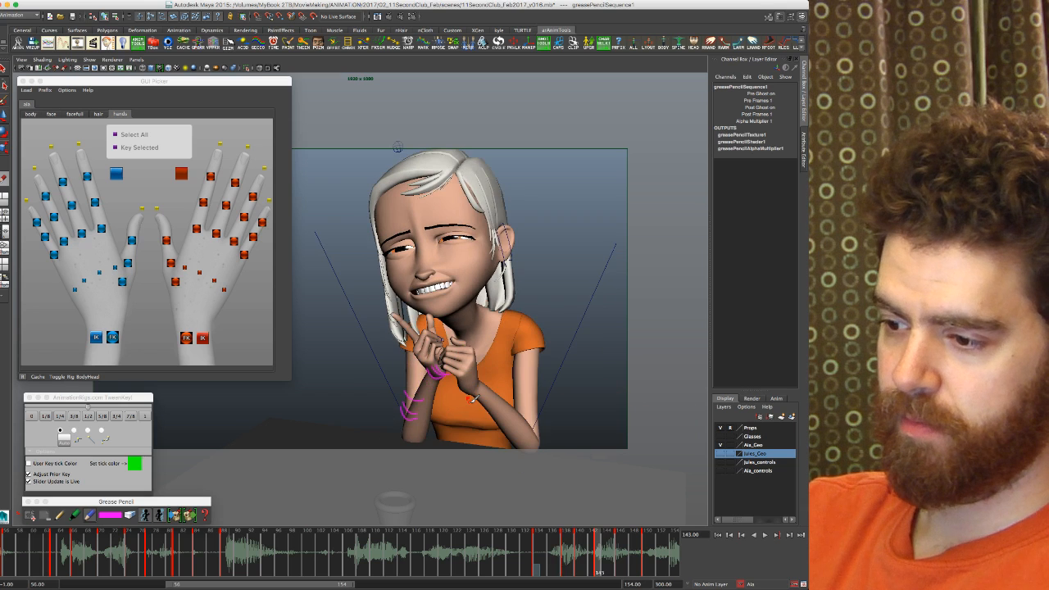
key(period)
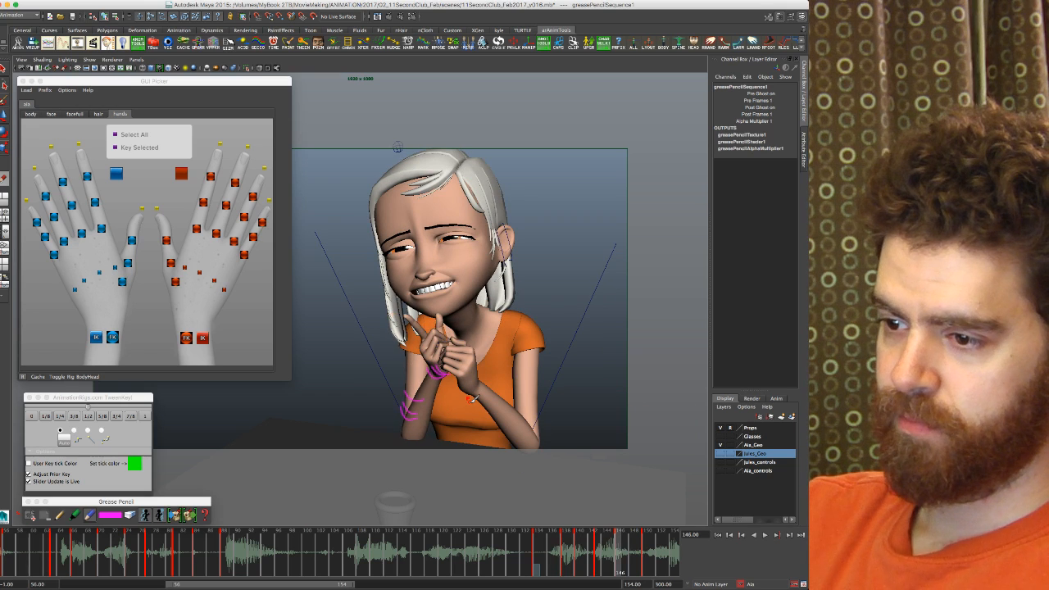
key(comma)
key(period)
key(comma)
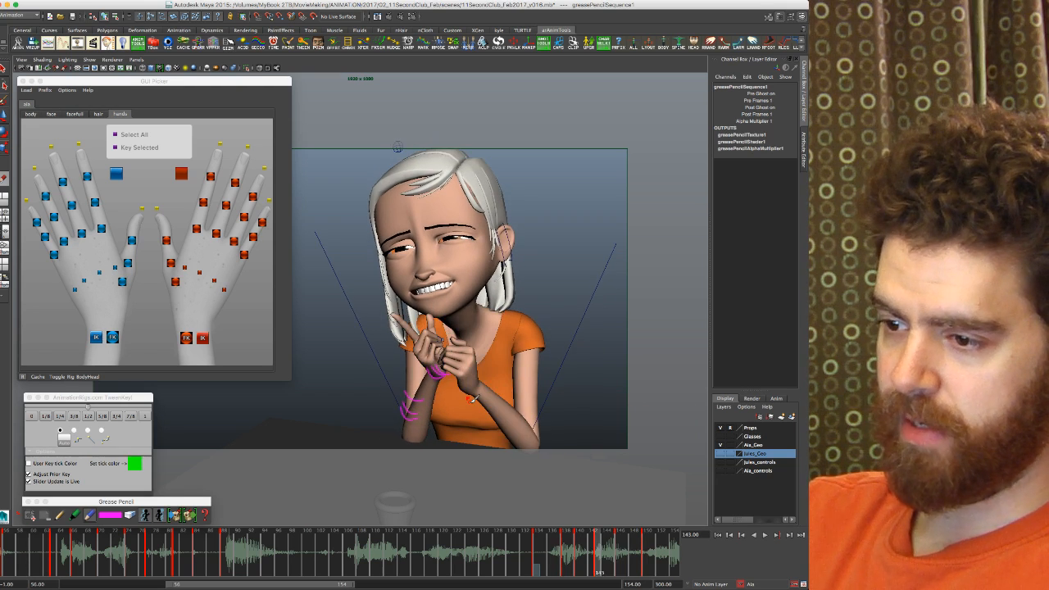
key(period)
key(period)
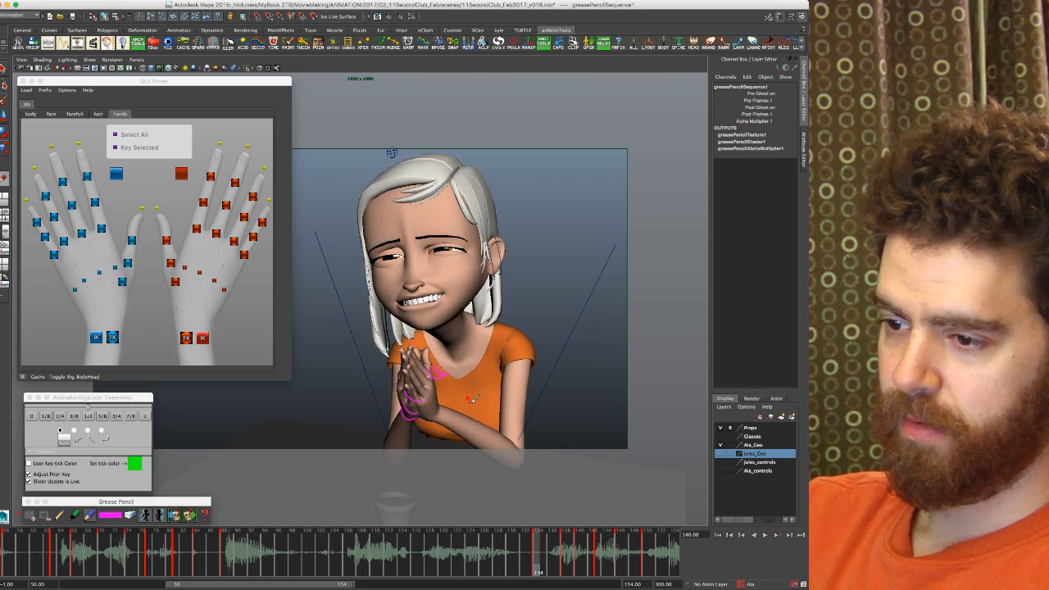
Step: Change the Grease Pencil color to green and mark the right index fingertip's position on the keys from 134 to 150
click(107, 518)
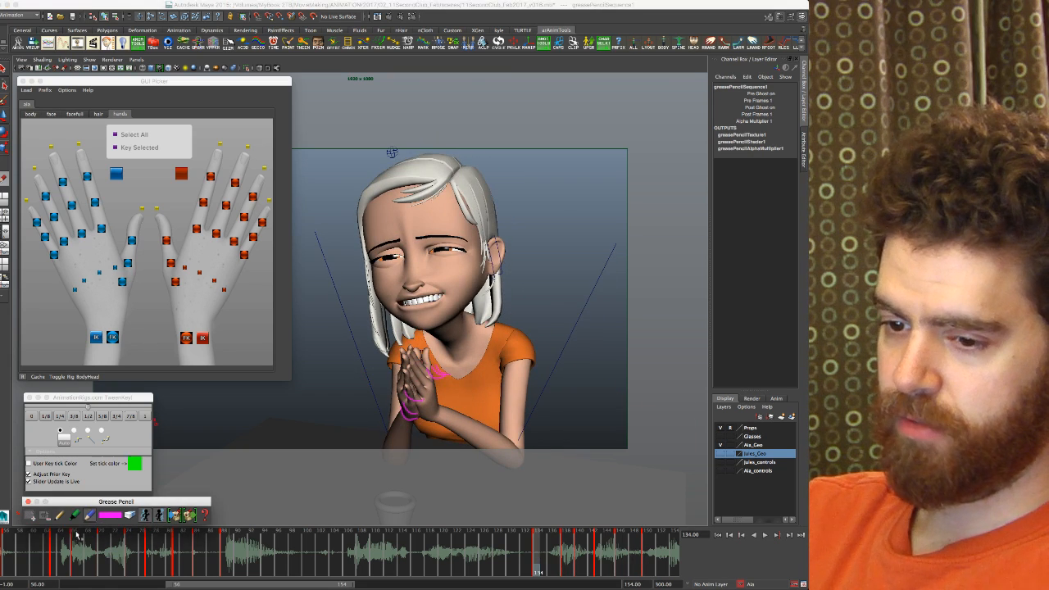
click(112, 516)
click(99, 494)
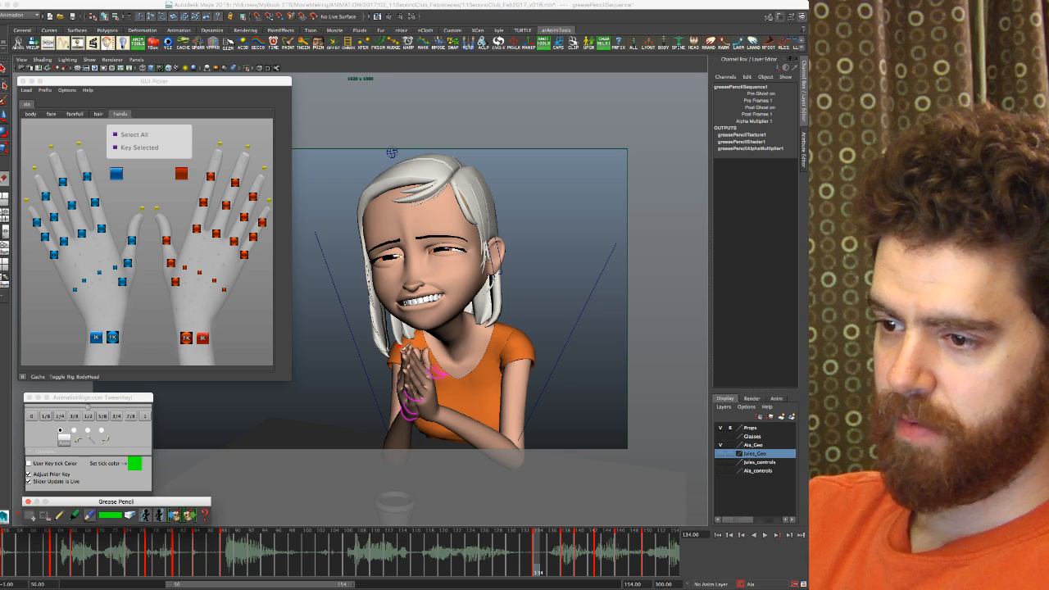
key(.)
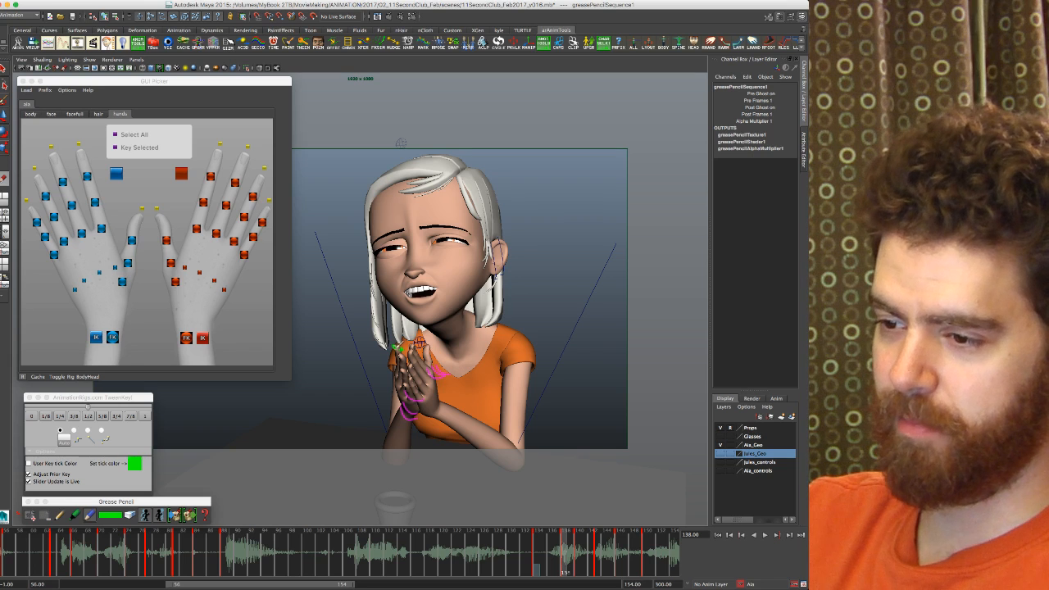
key(.)
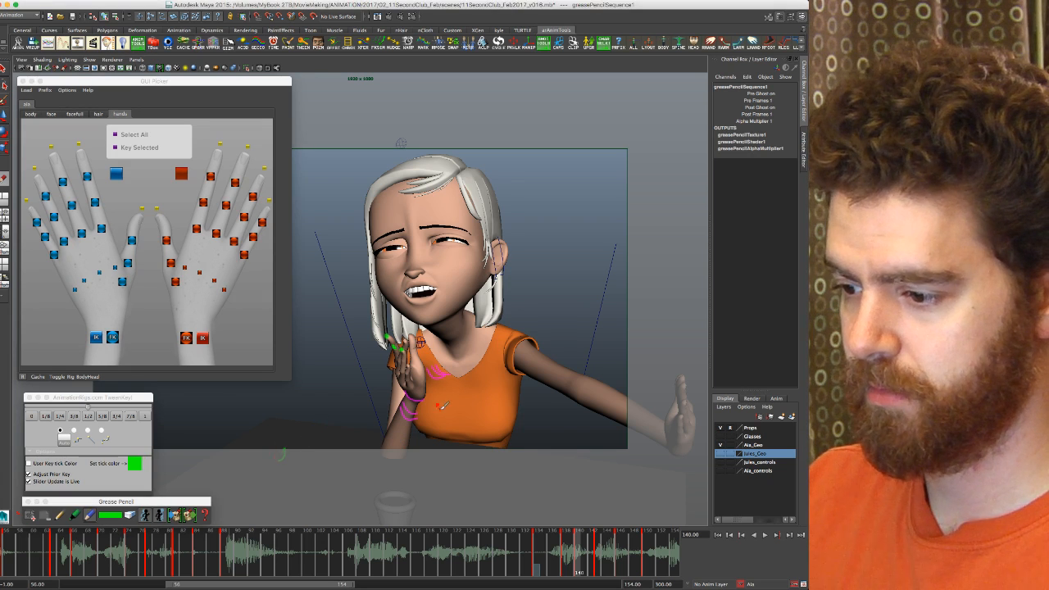
key(comma)
key(period)
key(period)
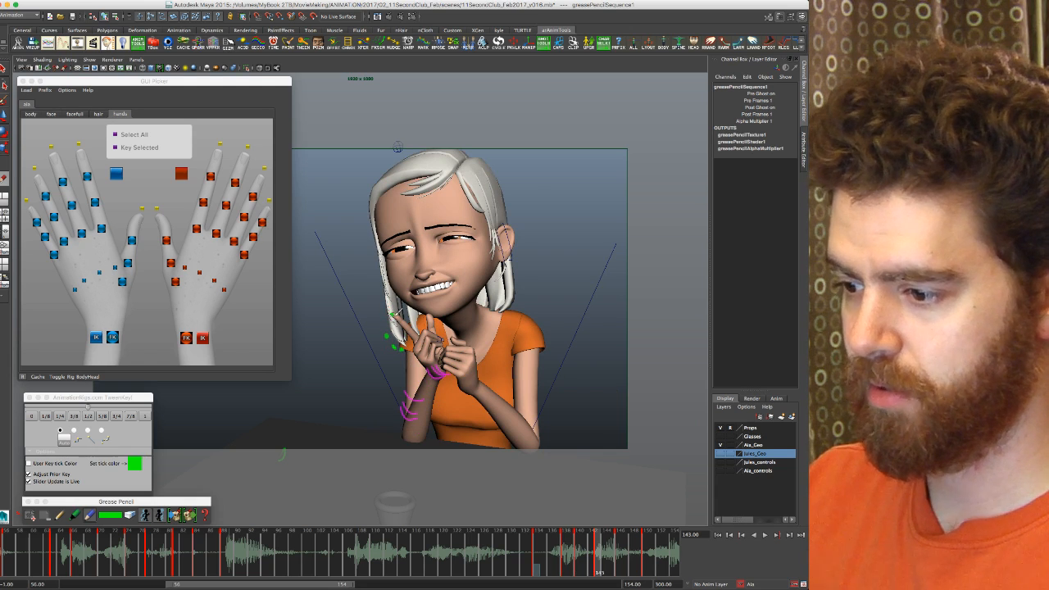
key(period)
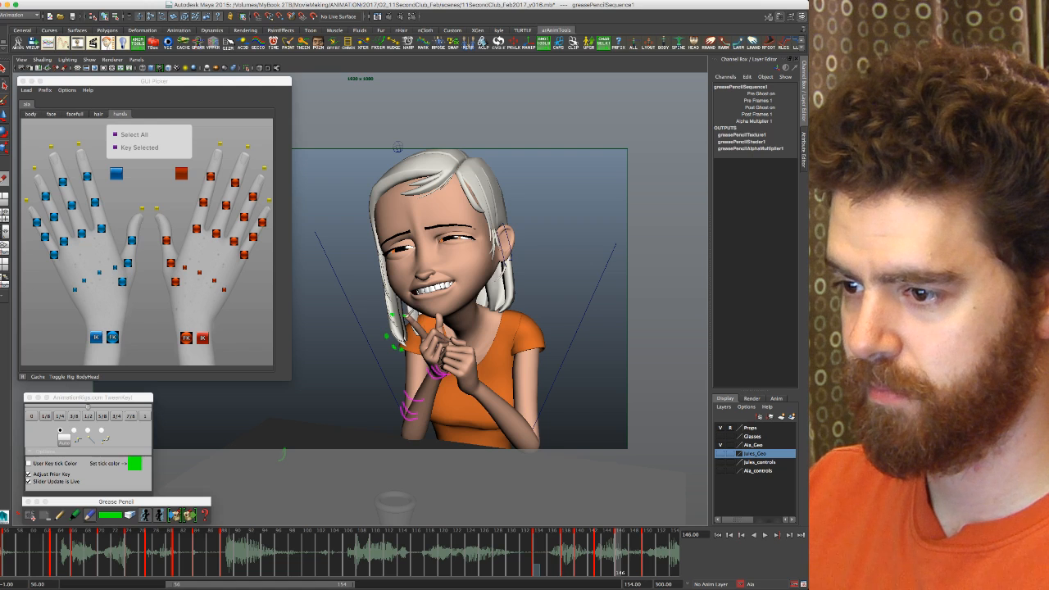
key(period)
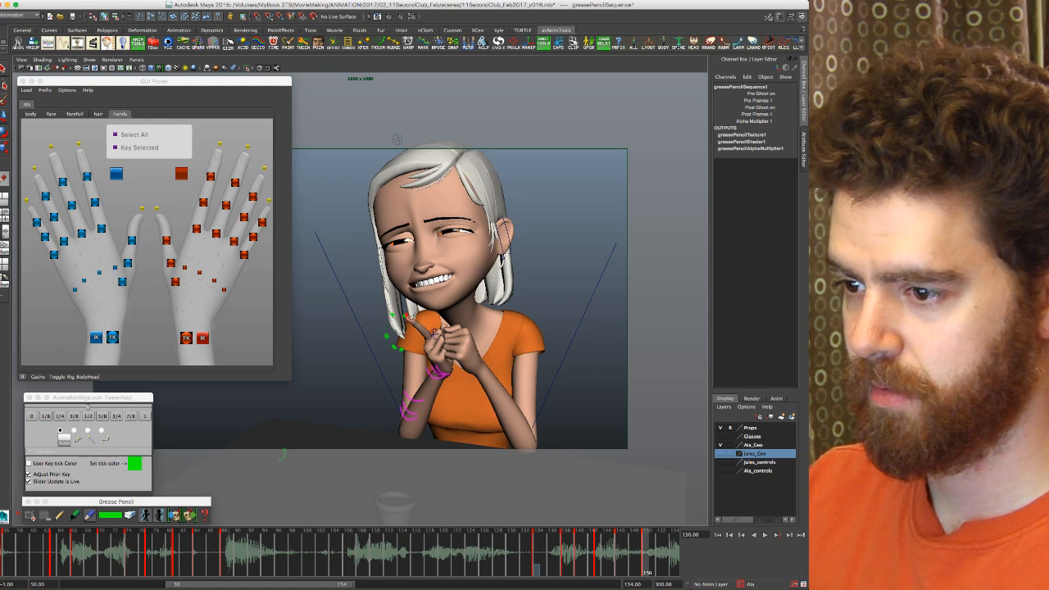
key(comma)
key(comma)
key(comma)
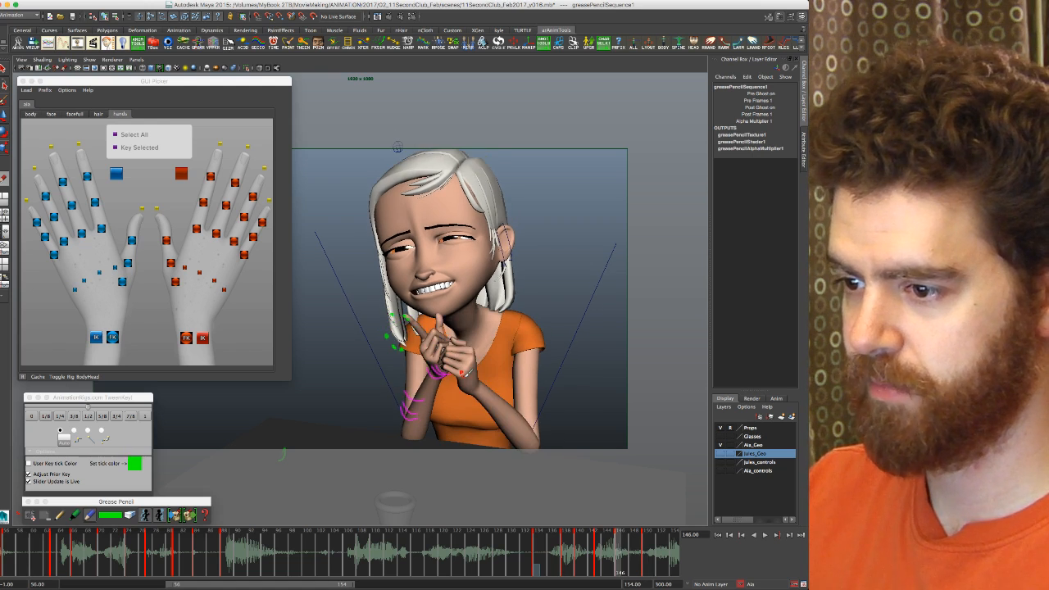
Step: Playblast frames 130 to 154 and watch the resulting movie to review the hand motion
click(509, 558)
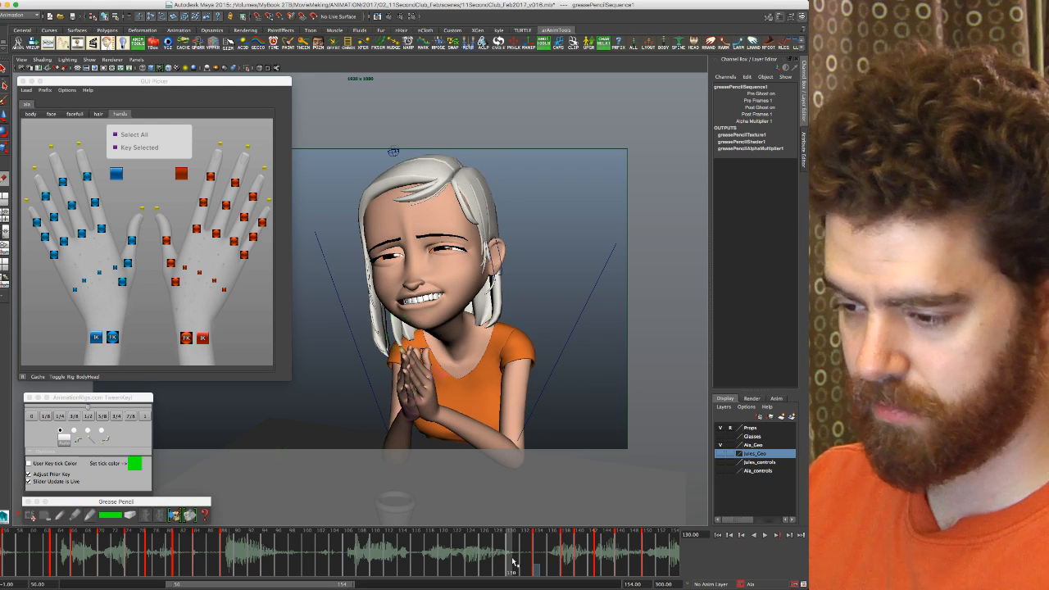
shift+drag(513, 563, 677, 558)
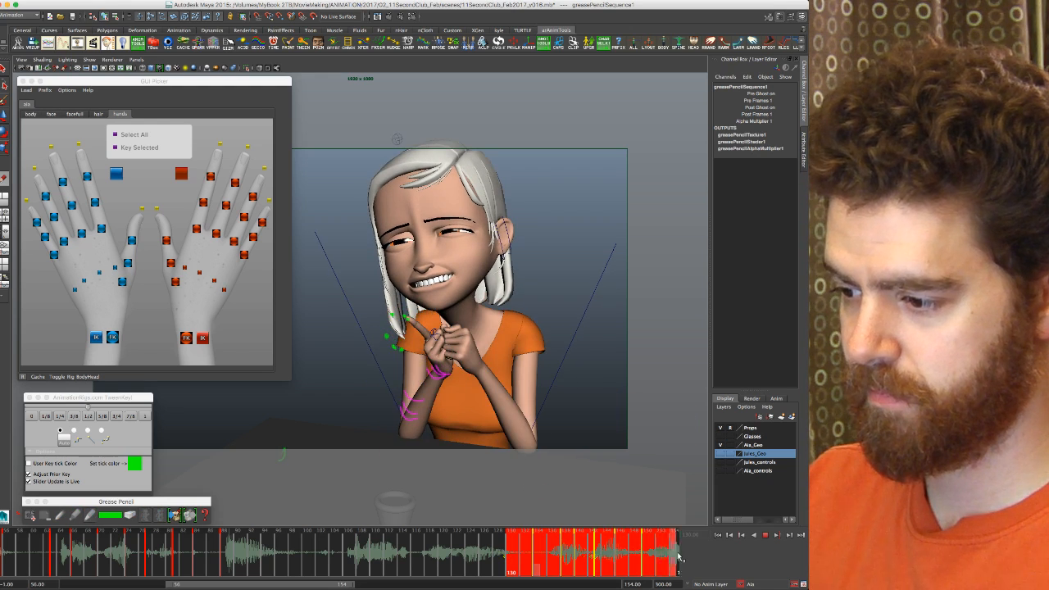
right_click(662, 556)
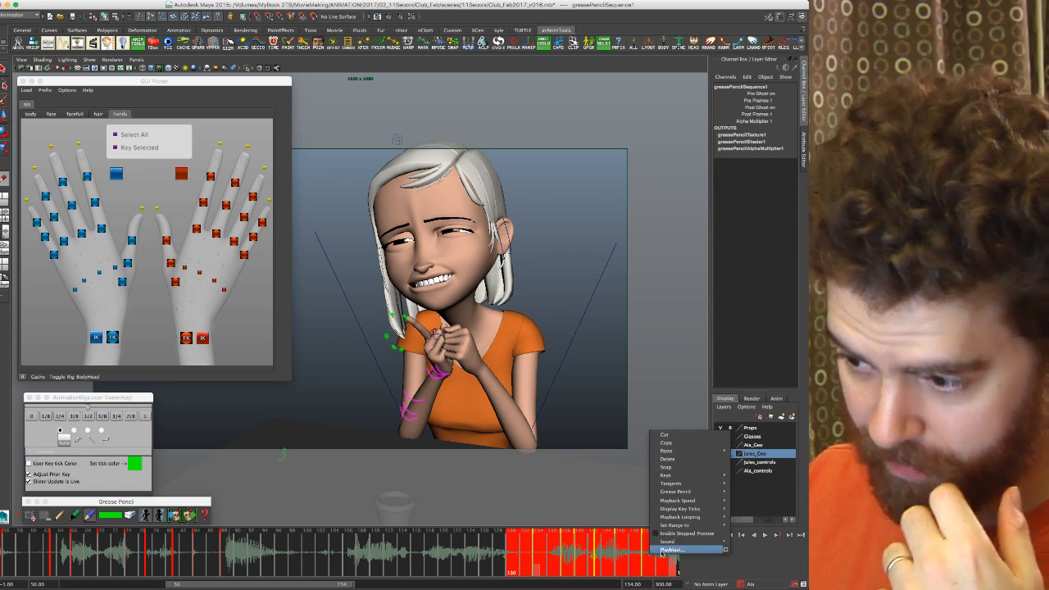
click(664, 550)
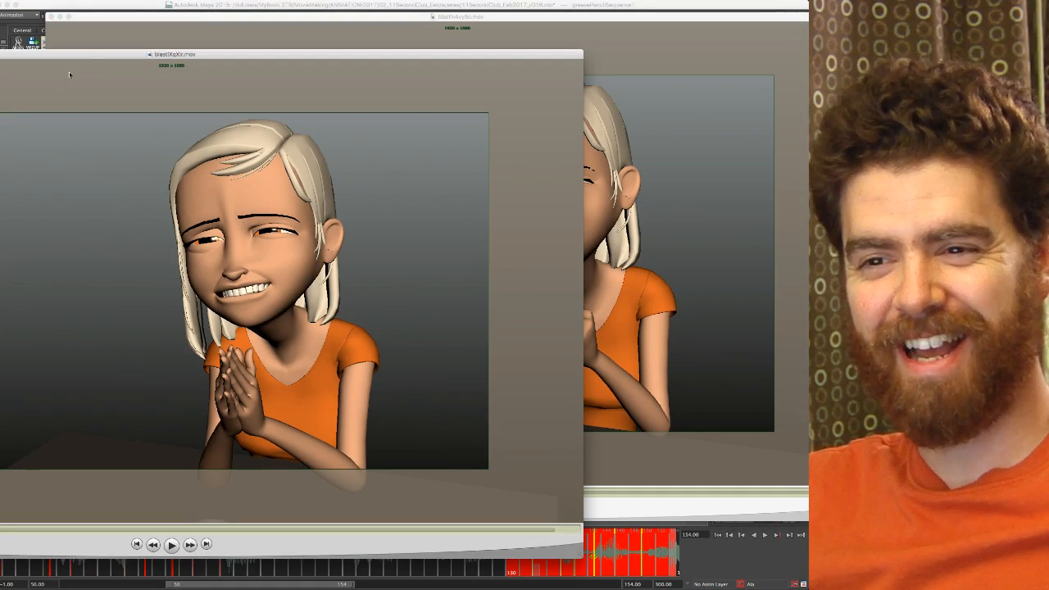
double_click(71, 60)
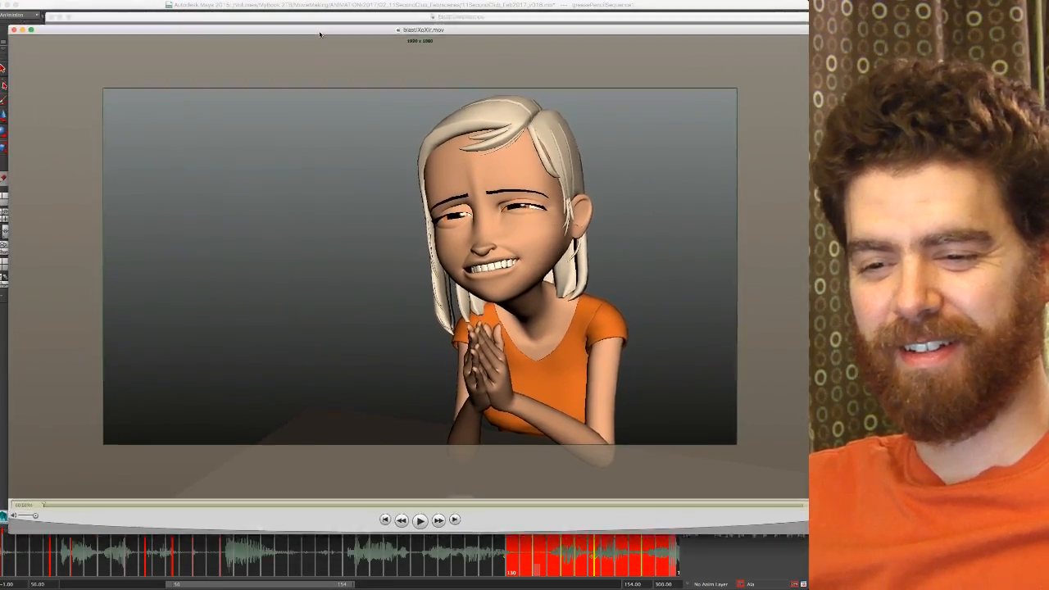
click(406, 508)
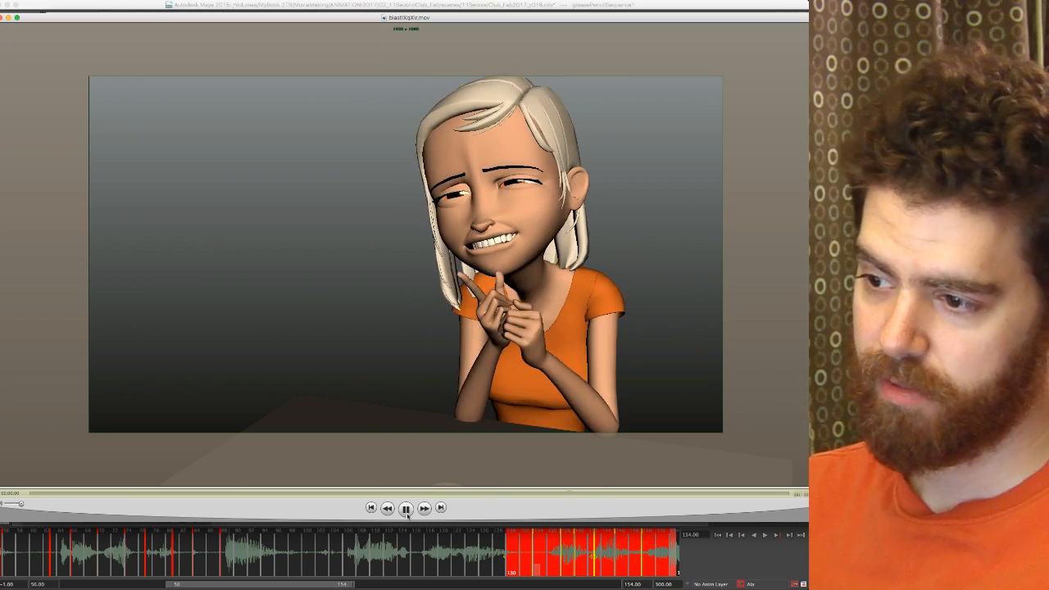
click(406, 508)
click(495, 543)
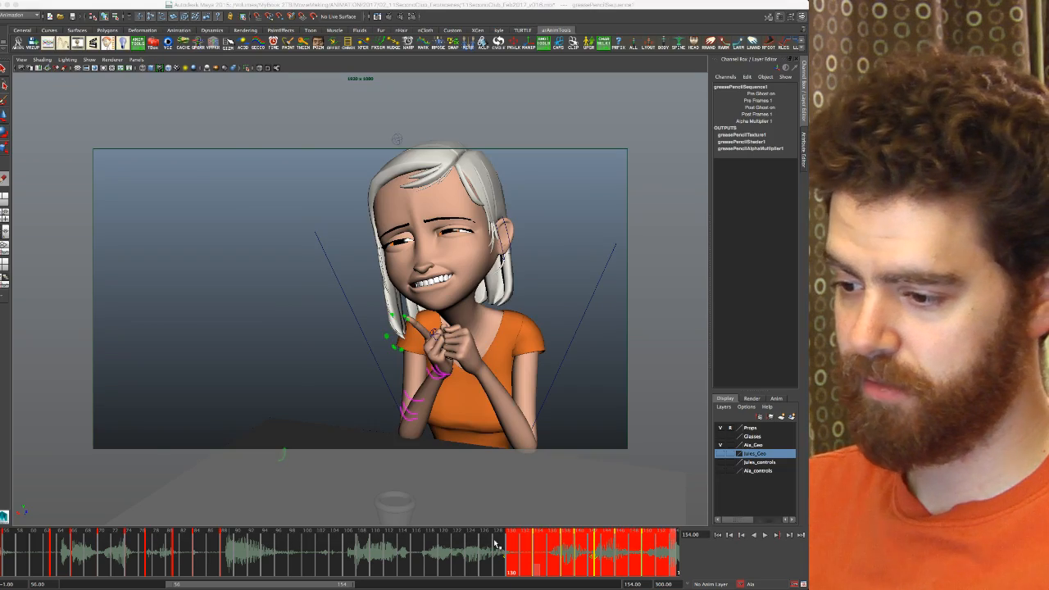
Step: At frame 146, select the right thumb tip control and tween its pose halfway (1/2) between the neighboring keys
click(620, 557)
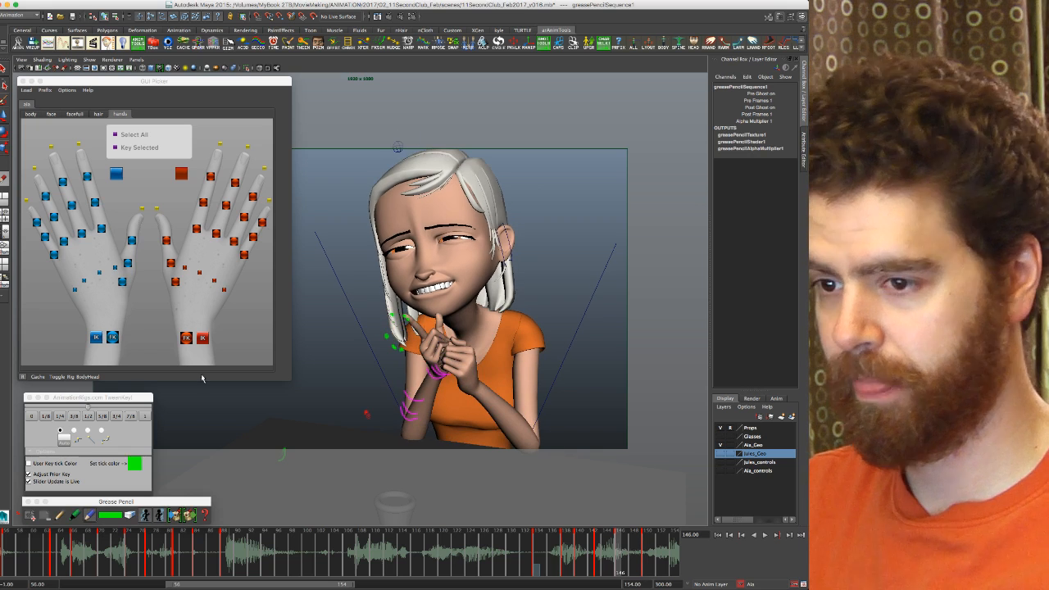
click(156, 209)
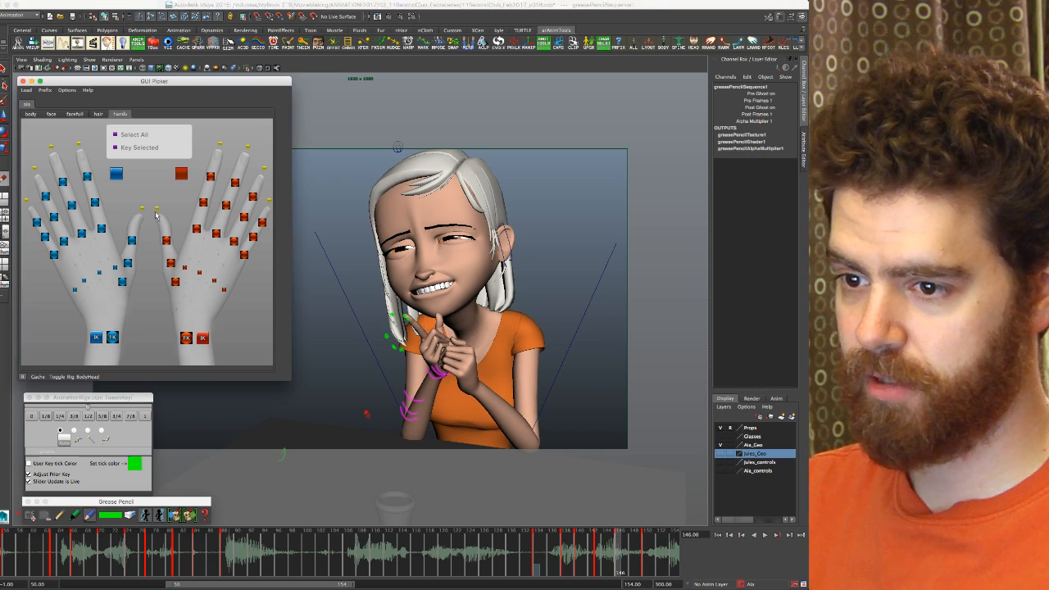
click(171, 263)
click(127, 389)
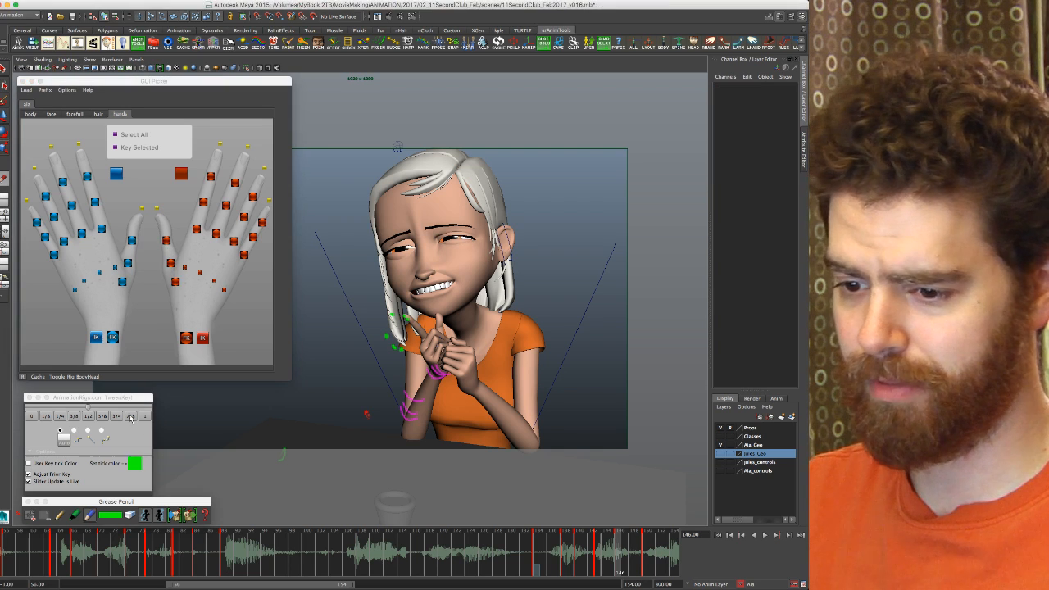
click(129, 400)
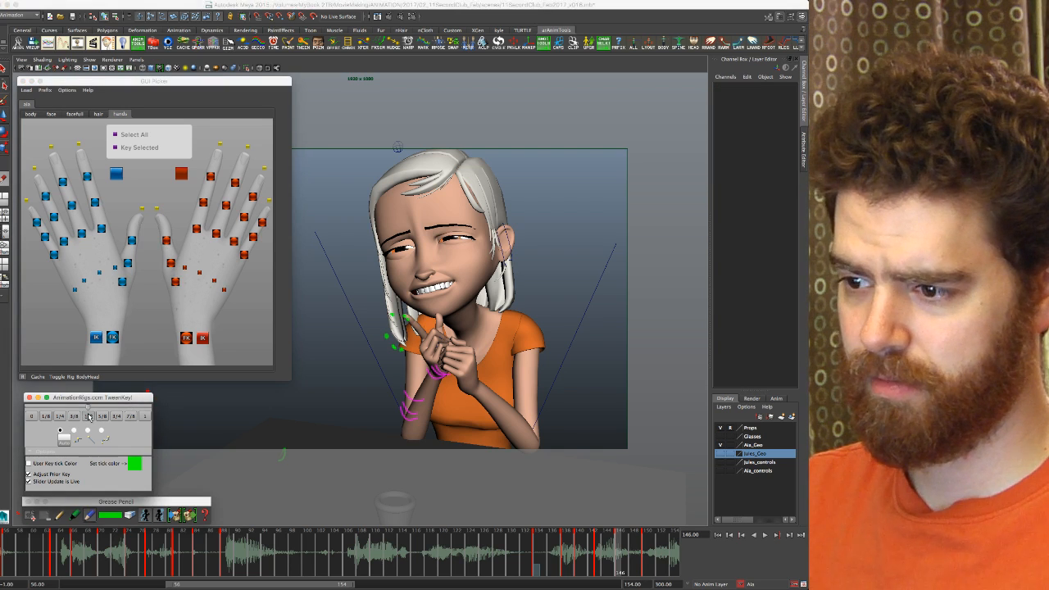
click(156, 208)
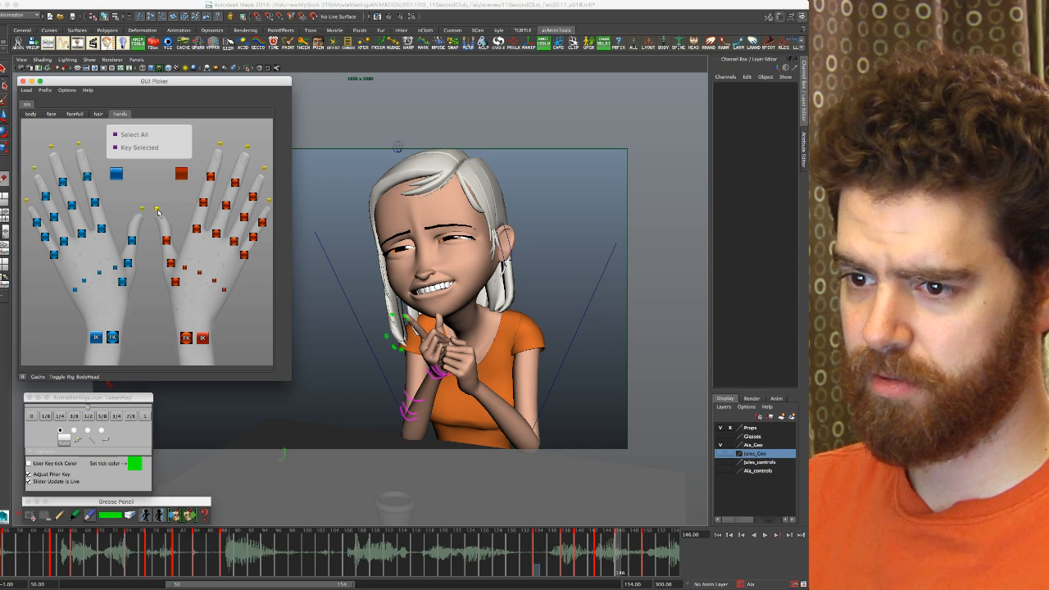
click(88, 417)
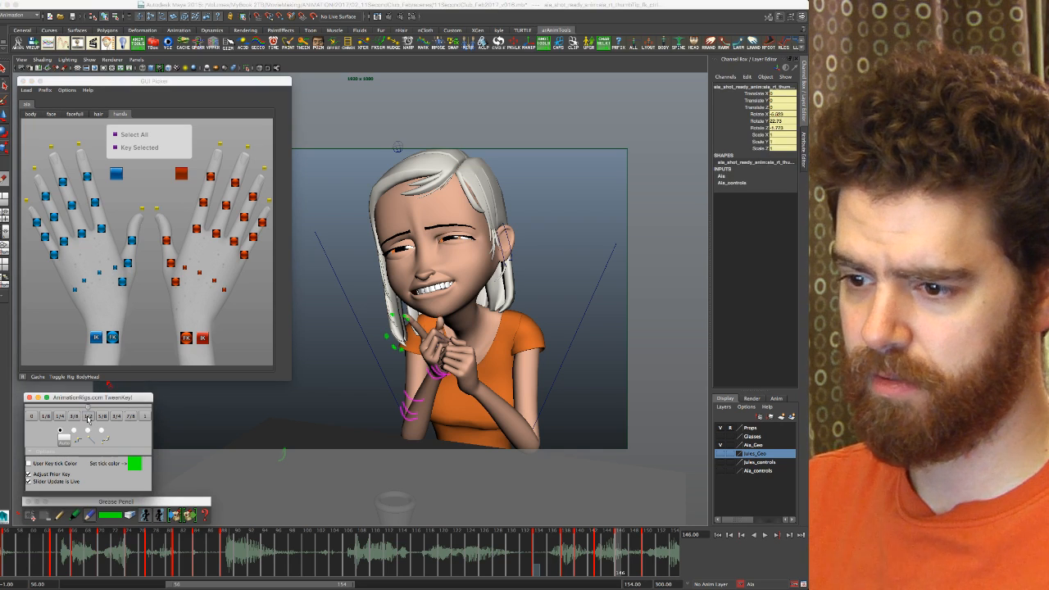
Step: Tween the right thumb's middle and base controls at frame 146, setting the base to 3/4 toward the next key
click(167, 241)
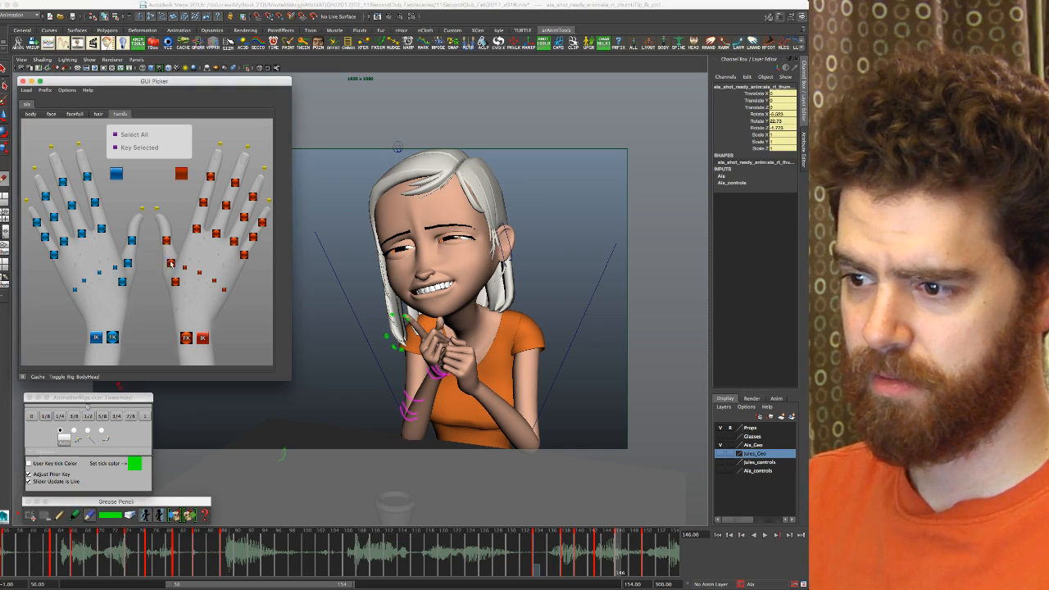
shift+click(172, 264)
shift+click(176, 283)
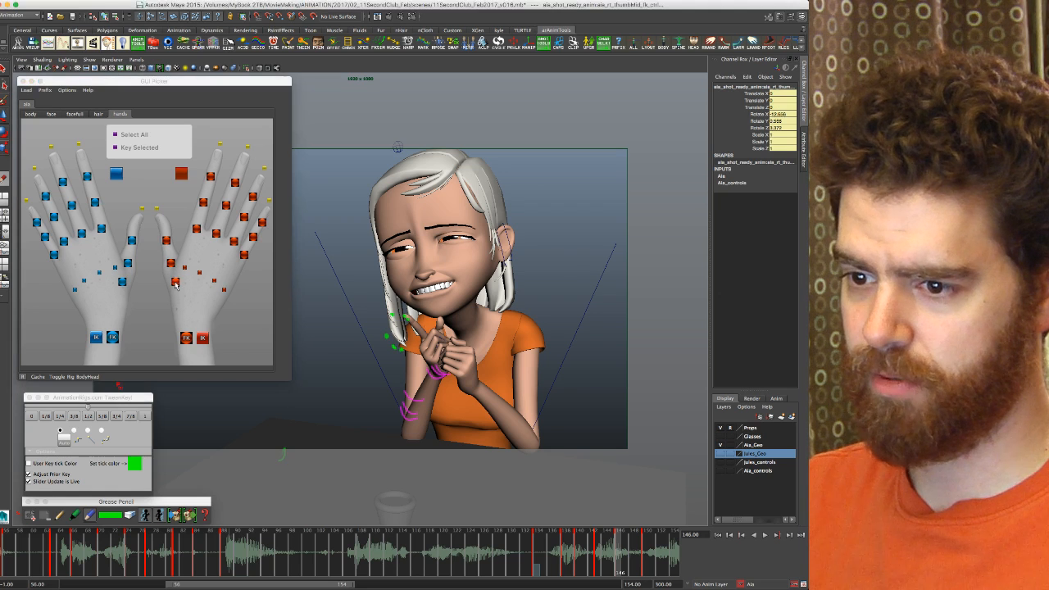
click(89, 417)
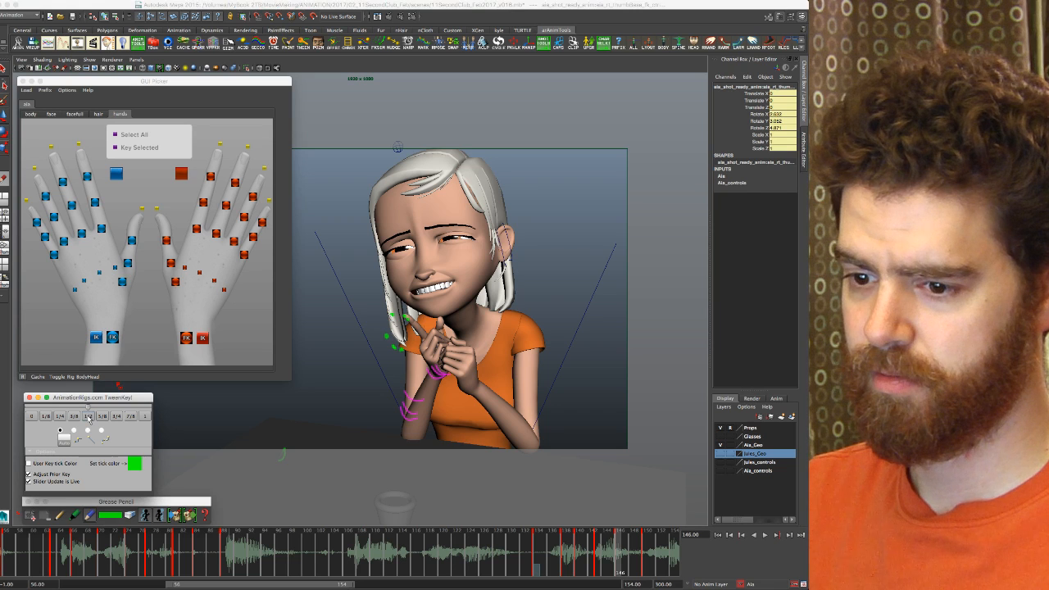
click(104, 418)
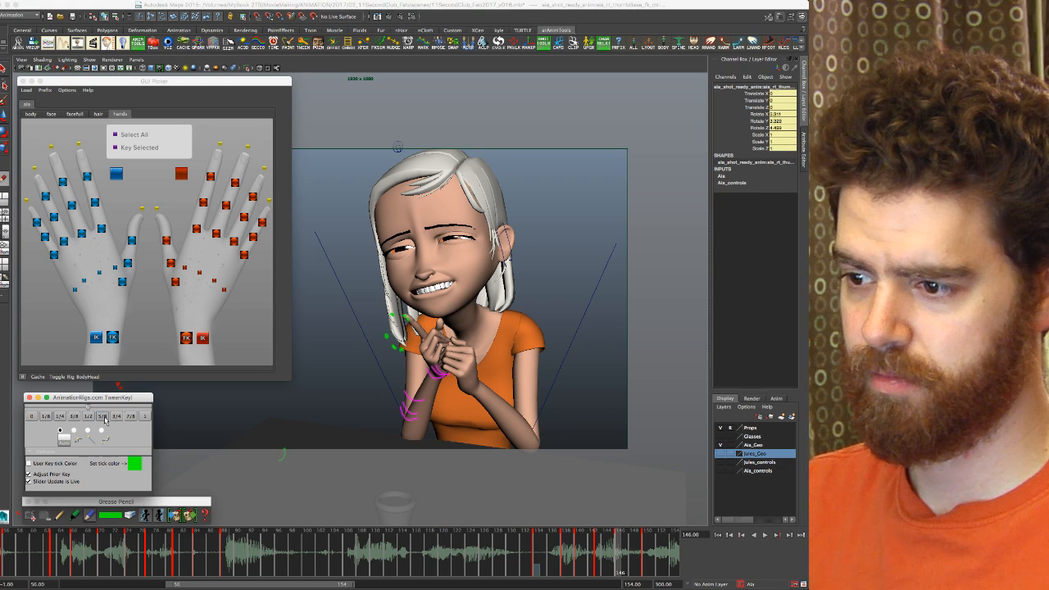
click(117, 417)
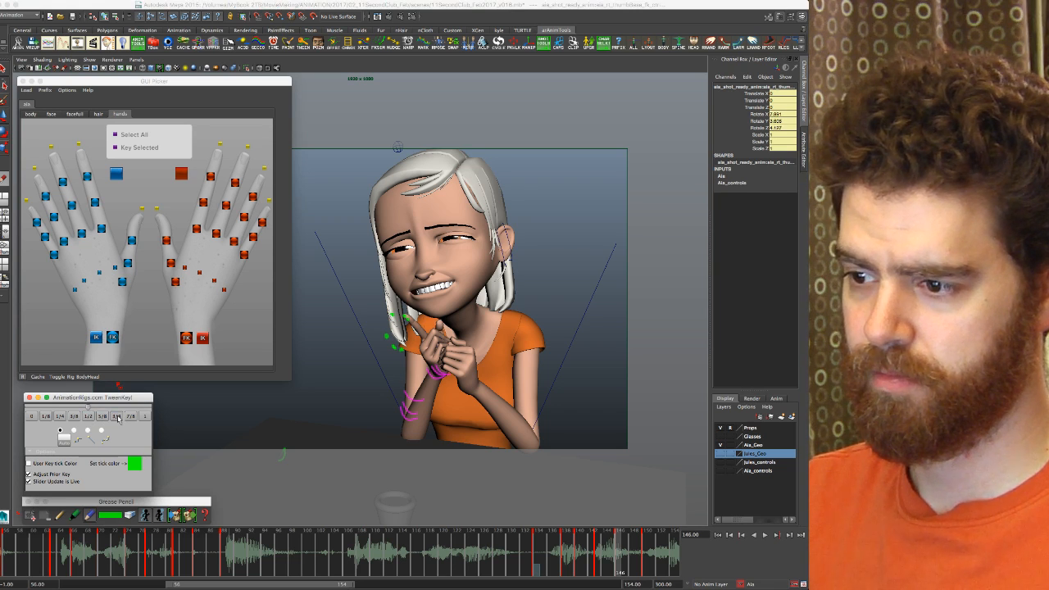
Step: Flip back and forth through the keys at 143, 146 and 150 to examine the right thumb's motion
key(period)
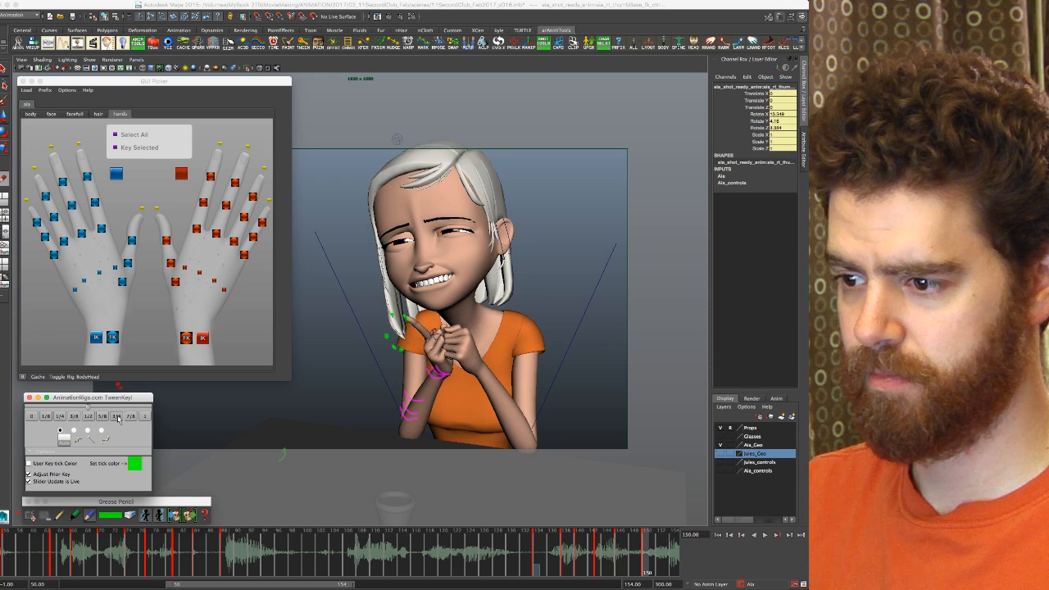
key(comma)
key(comma)
key(period)
key(period)
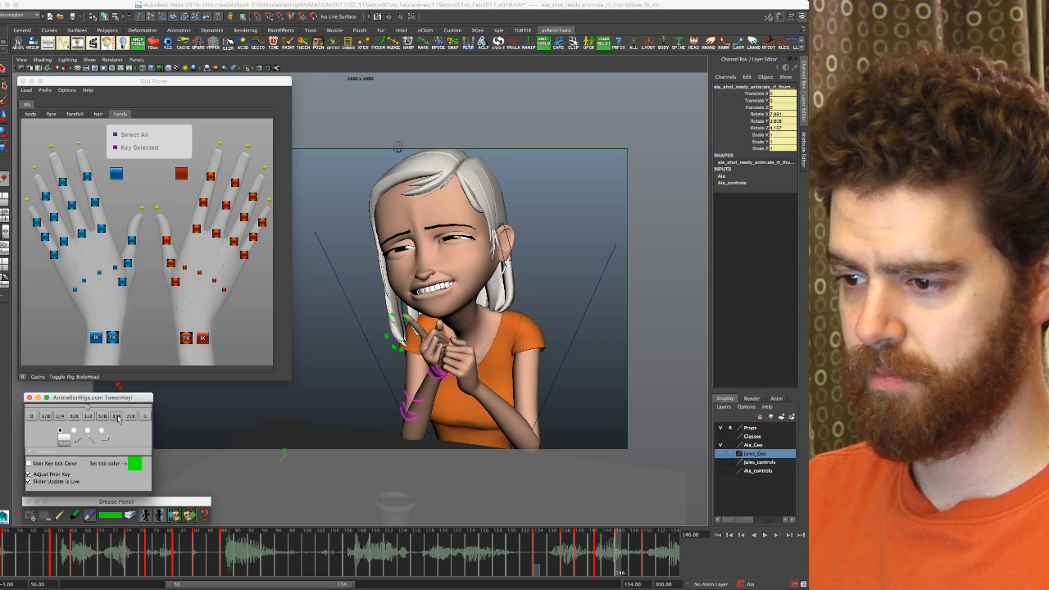
key(comma)
key(comma)
key(comma)
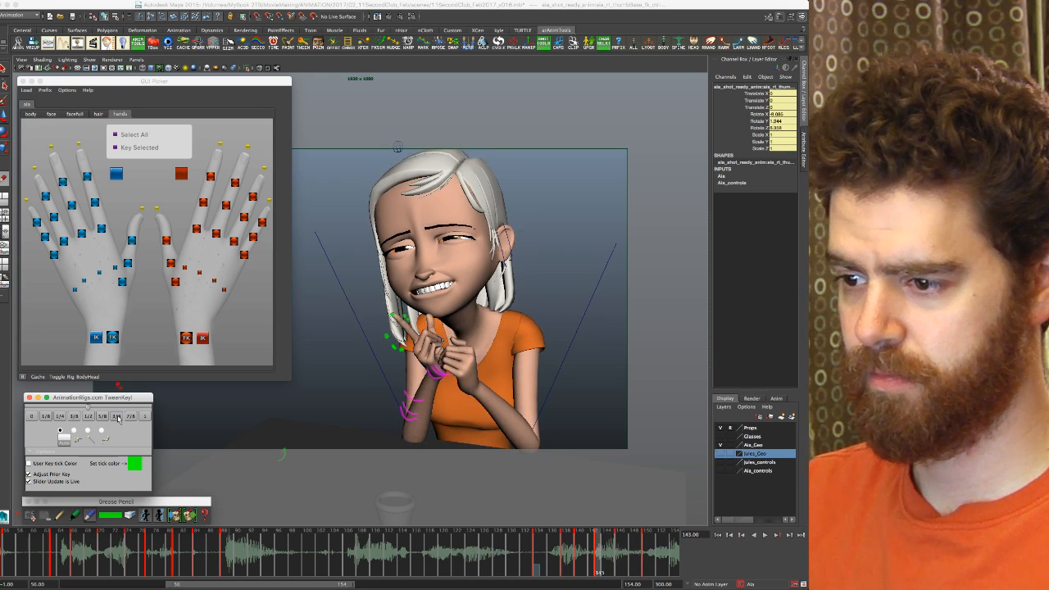
key(period)
key(period)
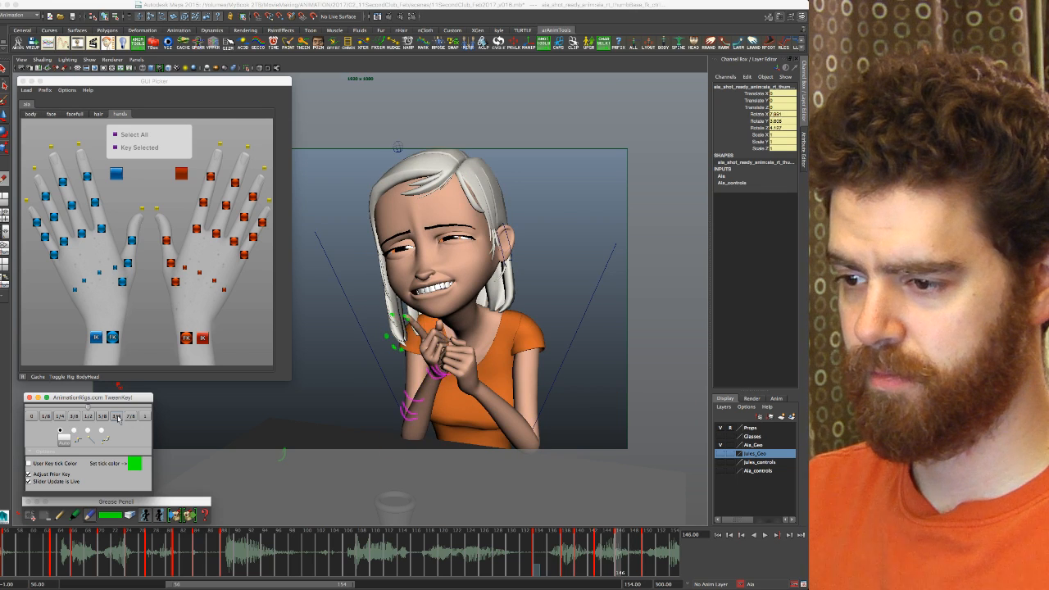
key(comma)
key(period)
key(comma)
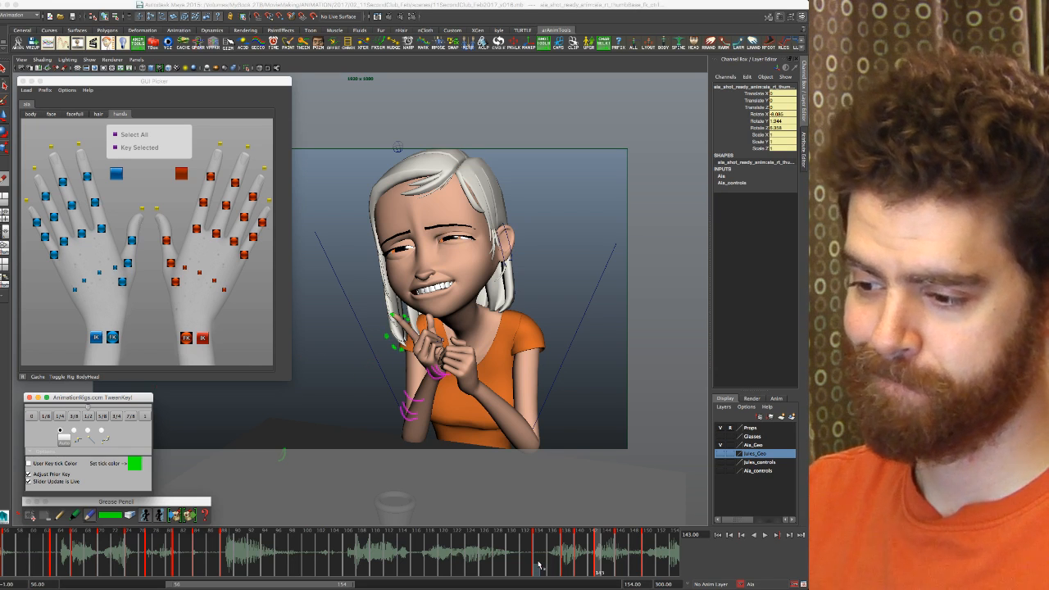
Step: Delete the Grease Pencil frame at 134 to clear the magenta and green arc marks
click(538, 564)
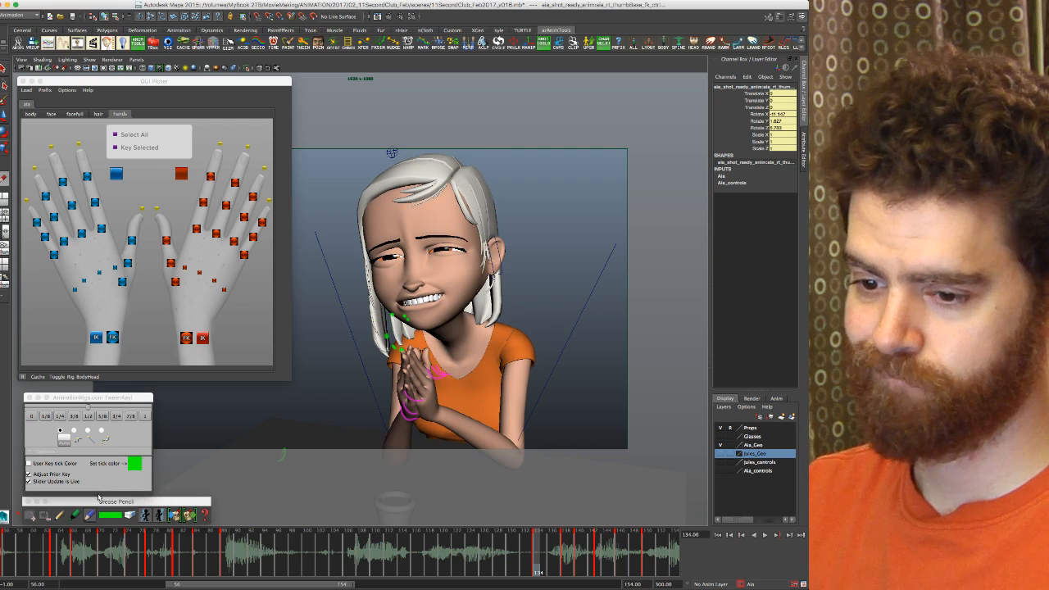
click(45, 516)
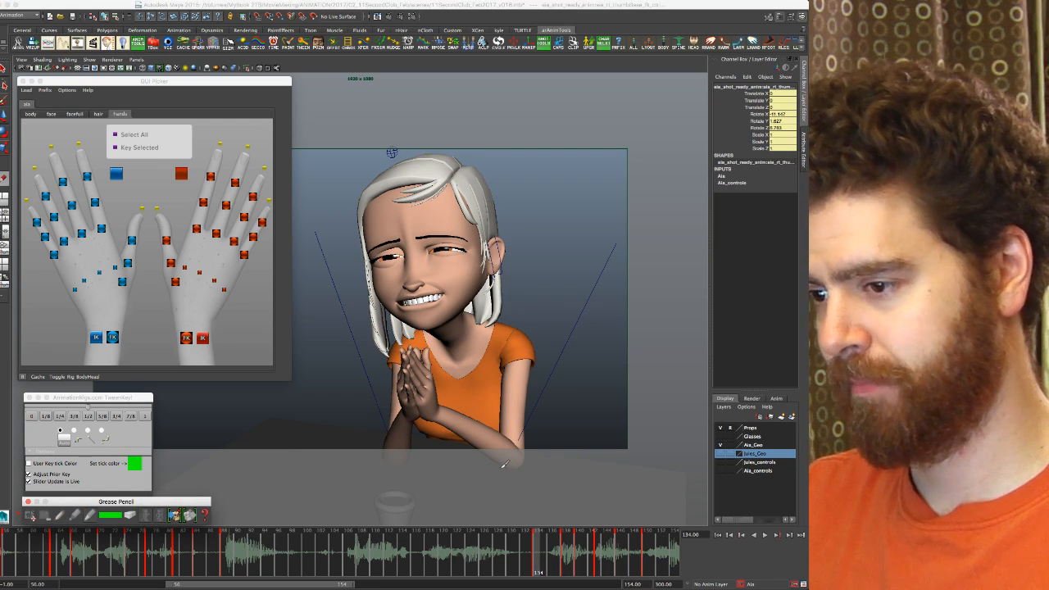
Step: Tween the left arm IK control at frame 140 to 0 so it matches the previous key's pose
key(alt+v)
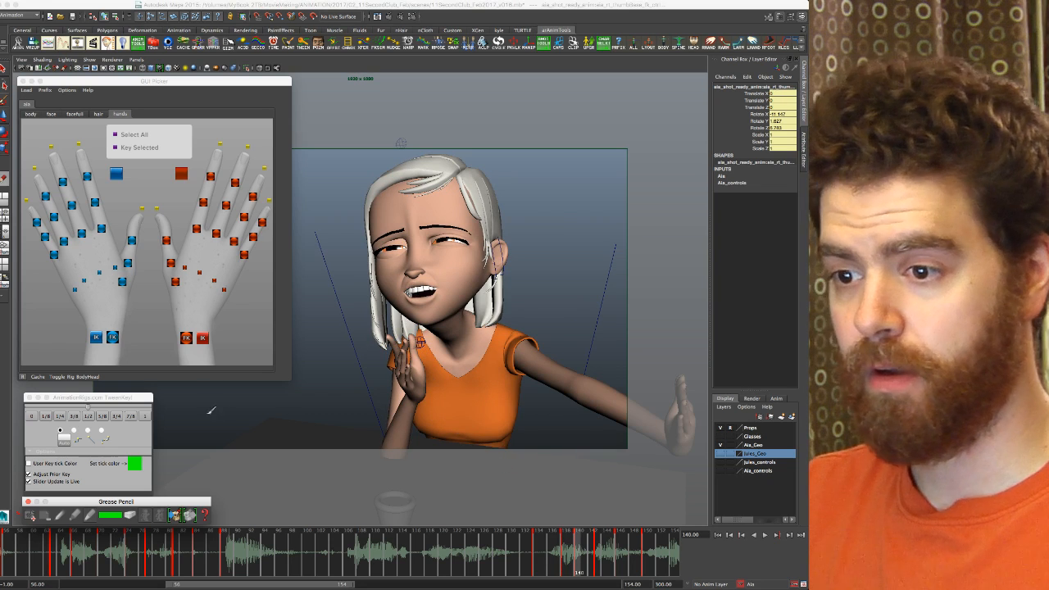
click(107, 338)
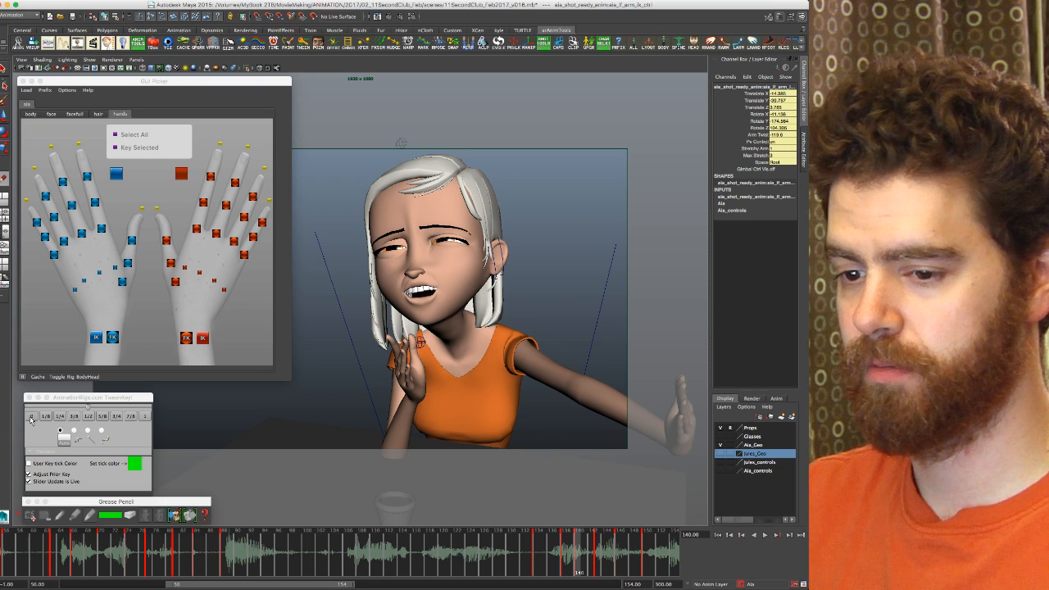
click(31, 419)
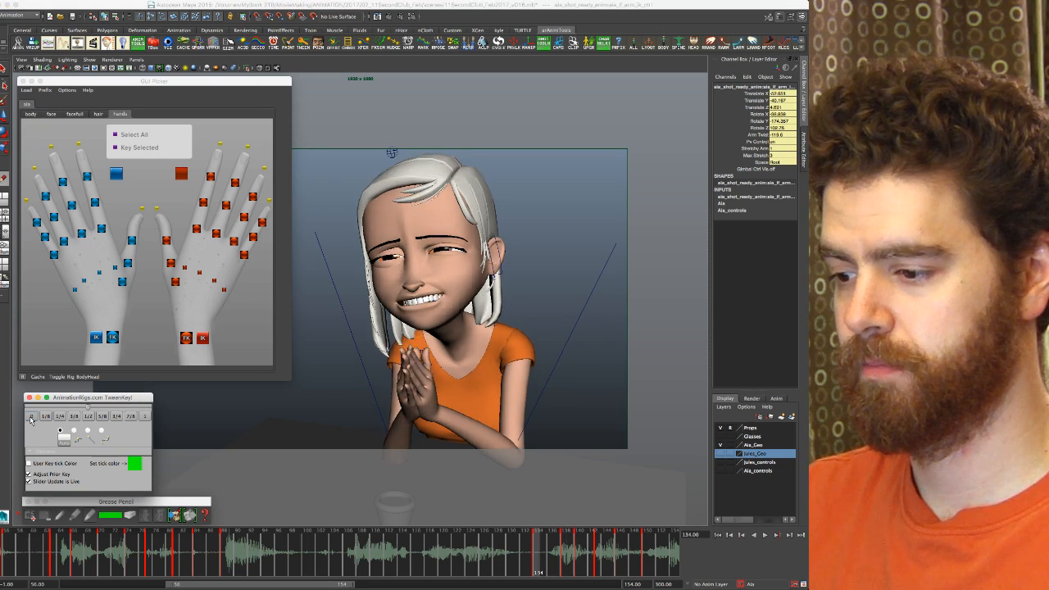
Step: Flip through the keys from 134 to 146 to examine how the left hand moves with the right
key(.)
key(.)
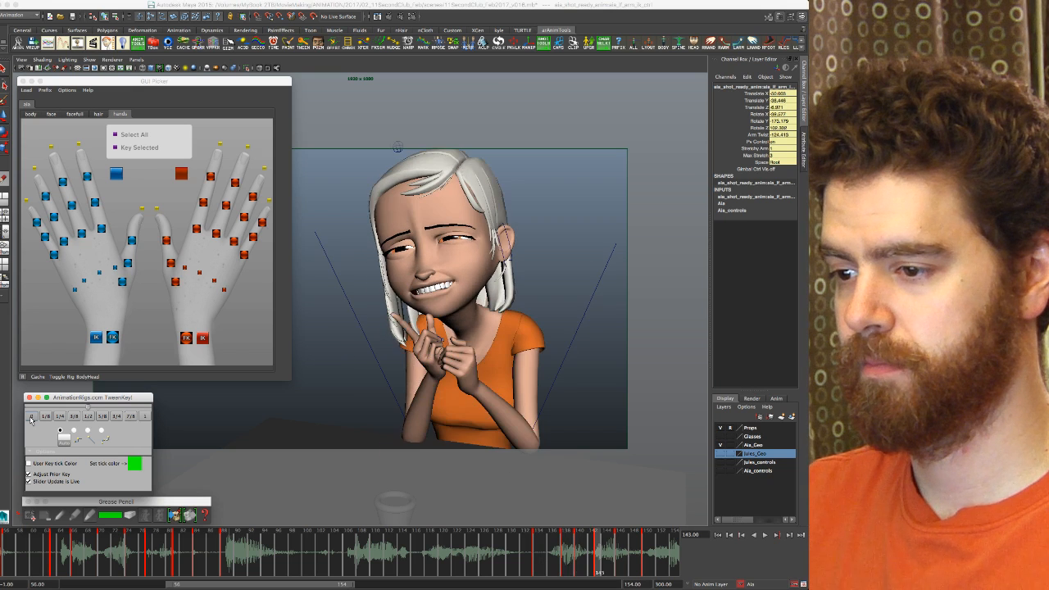
key(.)
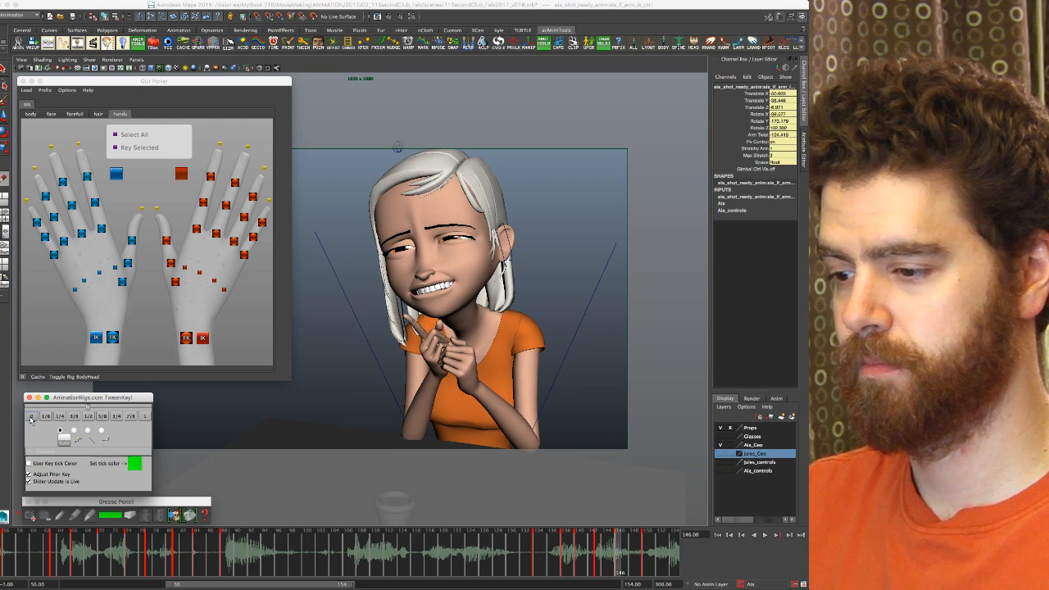
key(.)
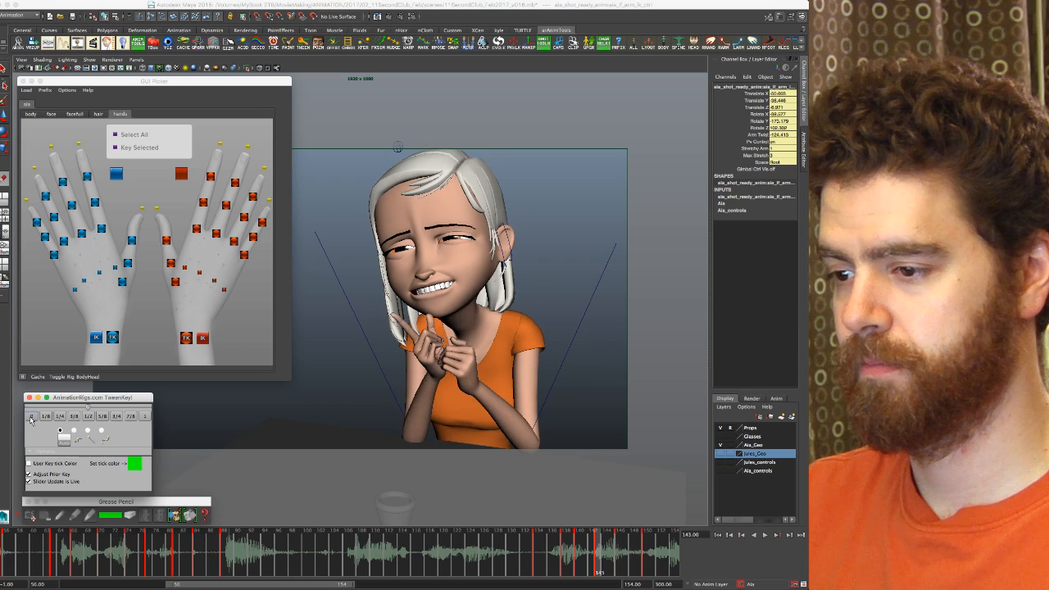
key(.)
key(.)
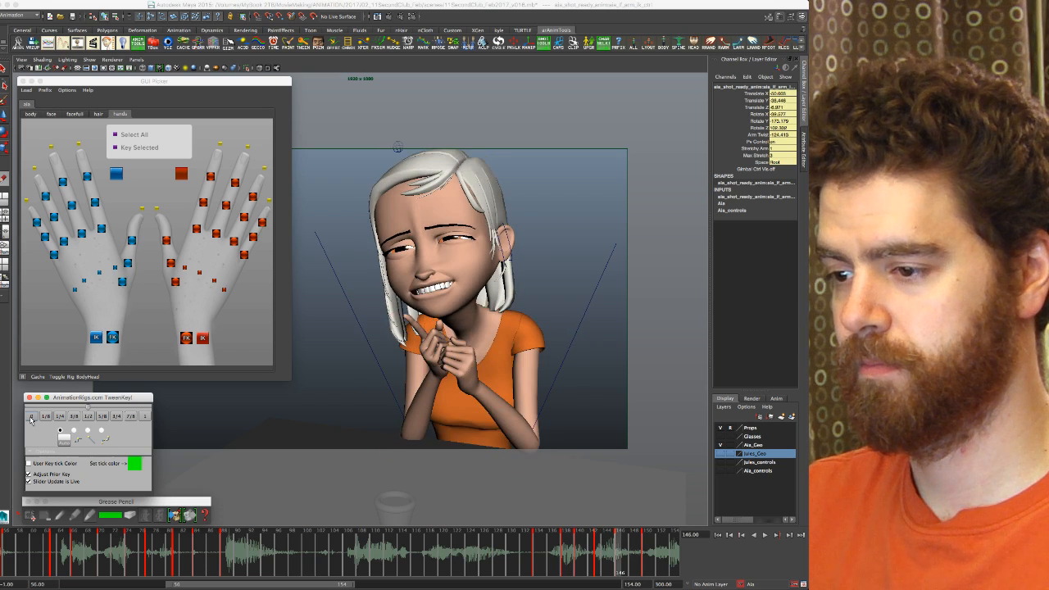
key(comma)
key(comma)
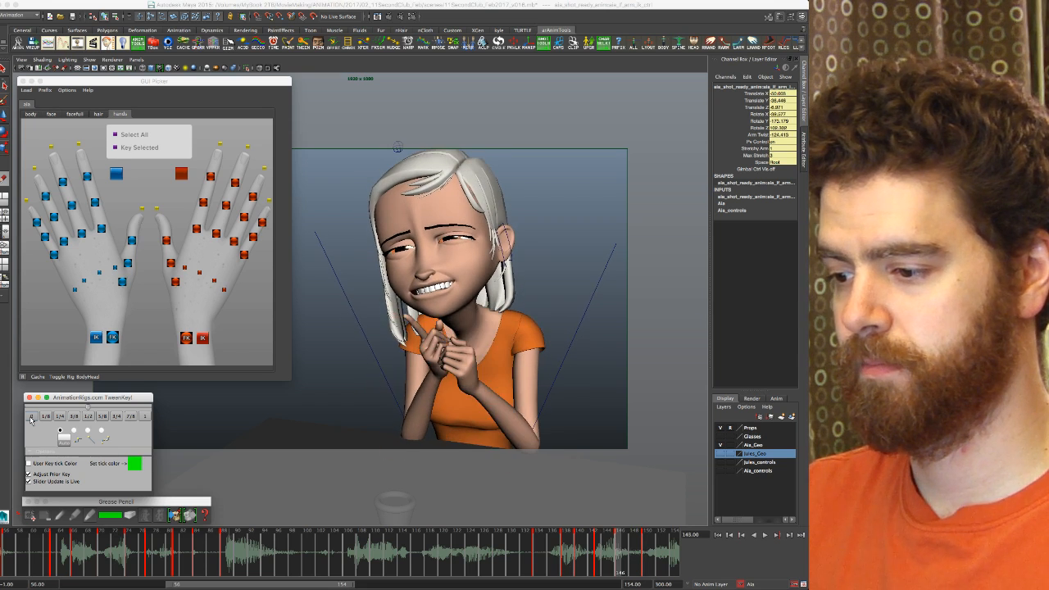
Step: Tween the selected arm IK control's pose at frame 146 to 3/4
key(.)
click(97, 376)
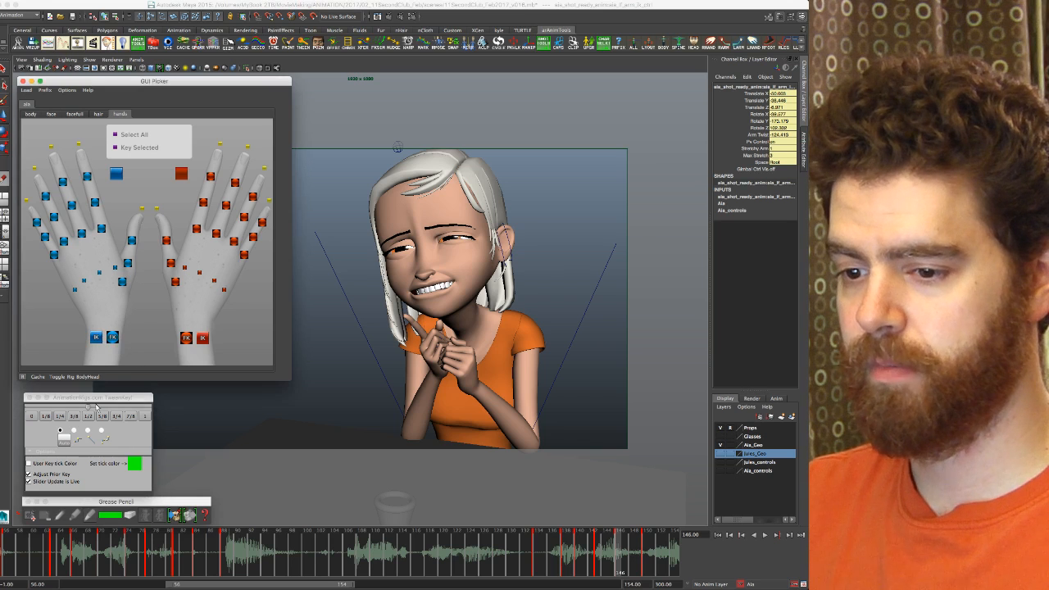
click(116, 417)
click(117, 418)
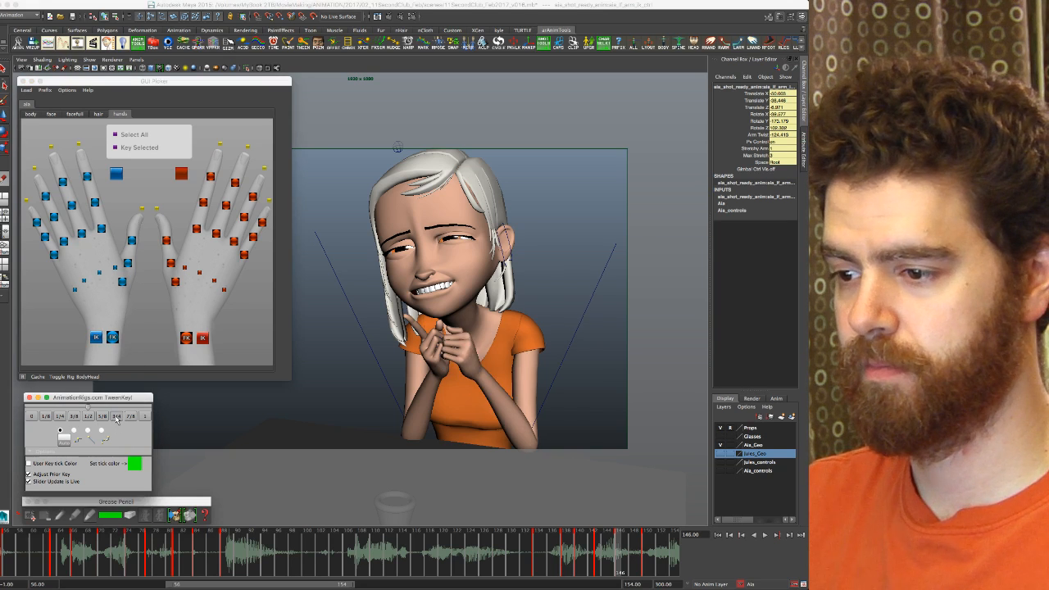
Step: Step back and forth through the keys between 134 and 146 to examine both hands' poses and spacing
key(comma)
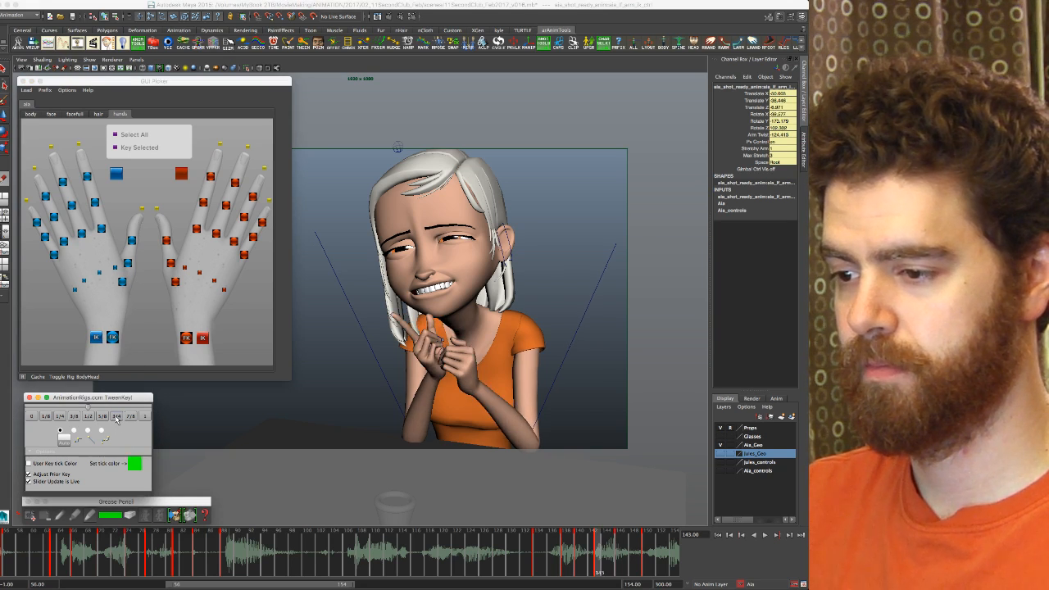
key(period)
key(period)
key(comma)
key(comma)
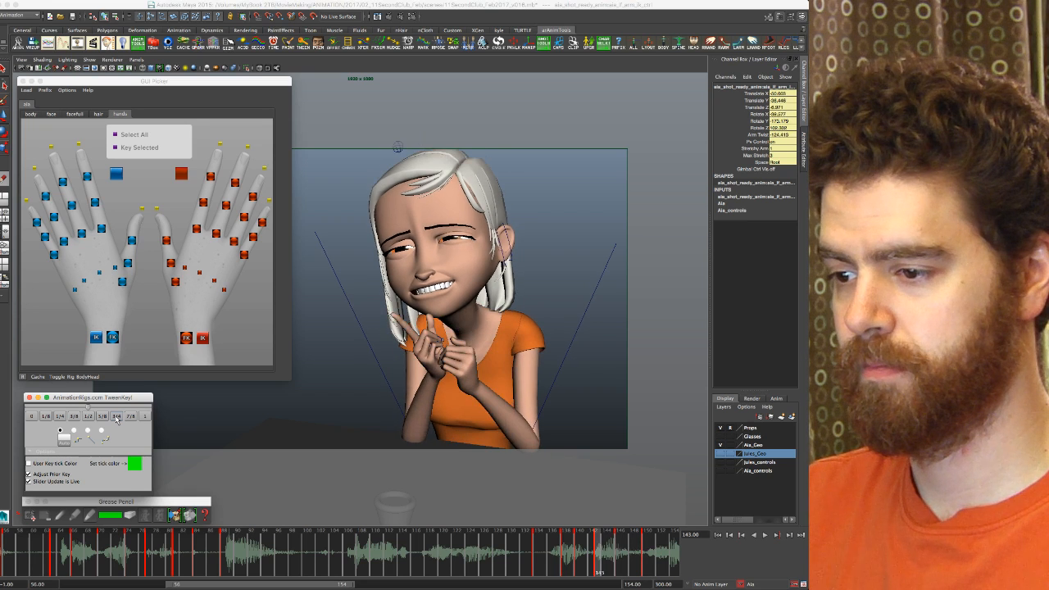
key(comma)
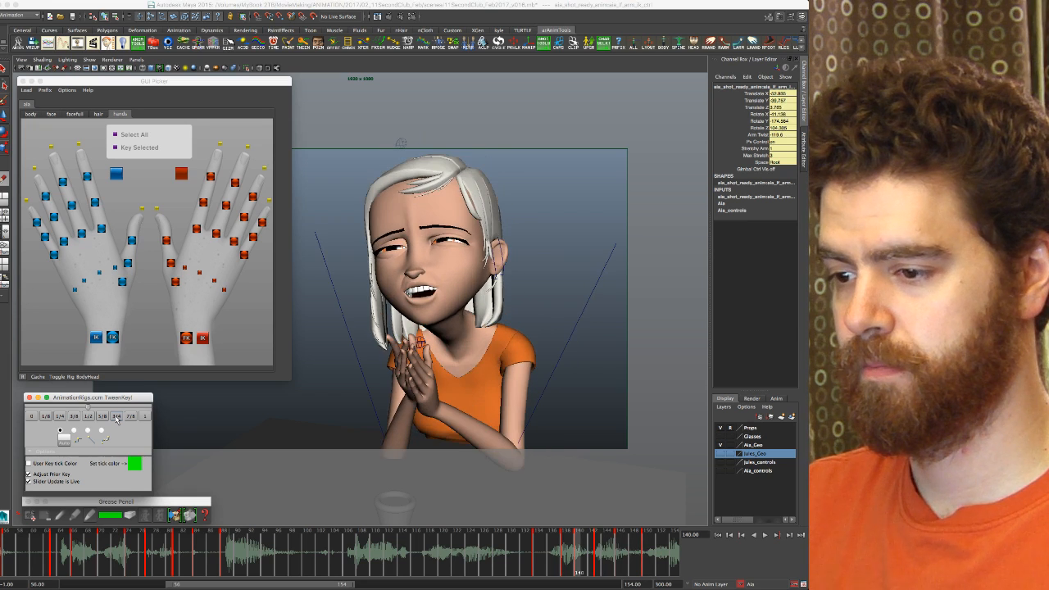
key(comma)
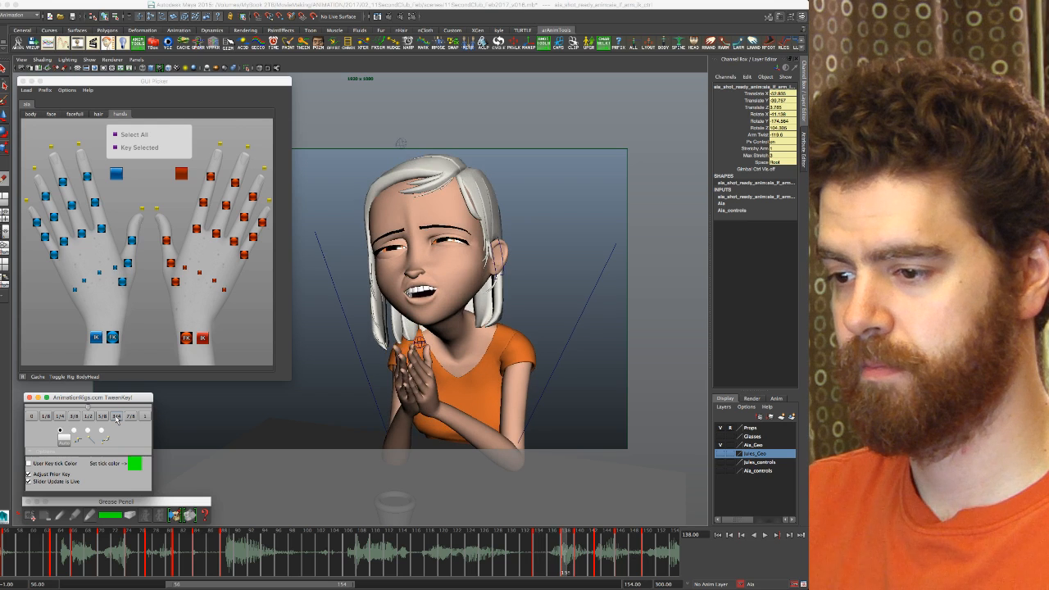
key(period)
key(comma)
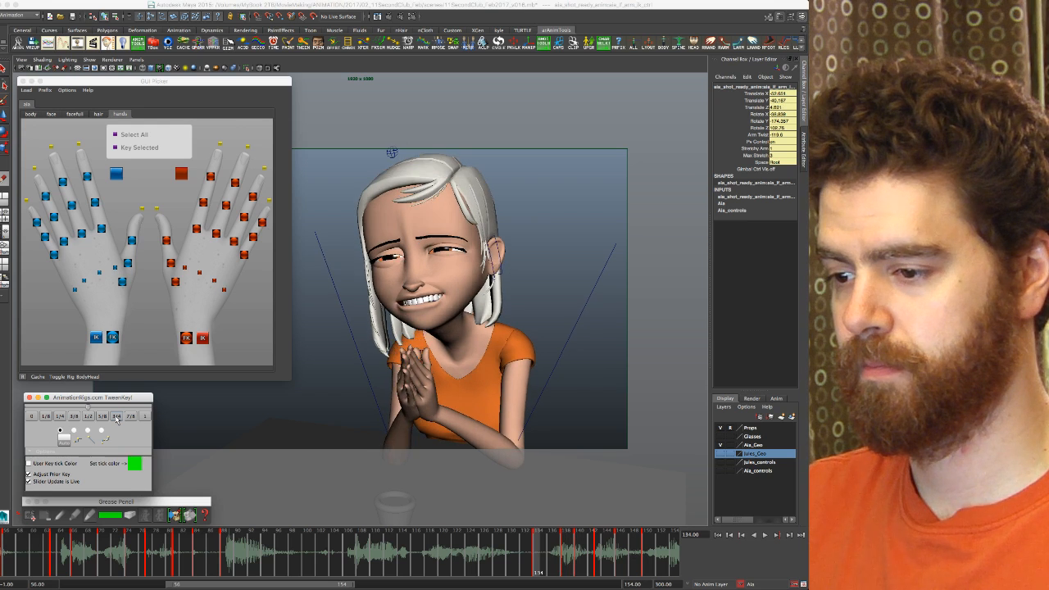
key(period)
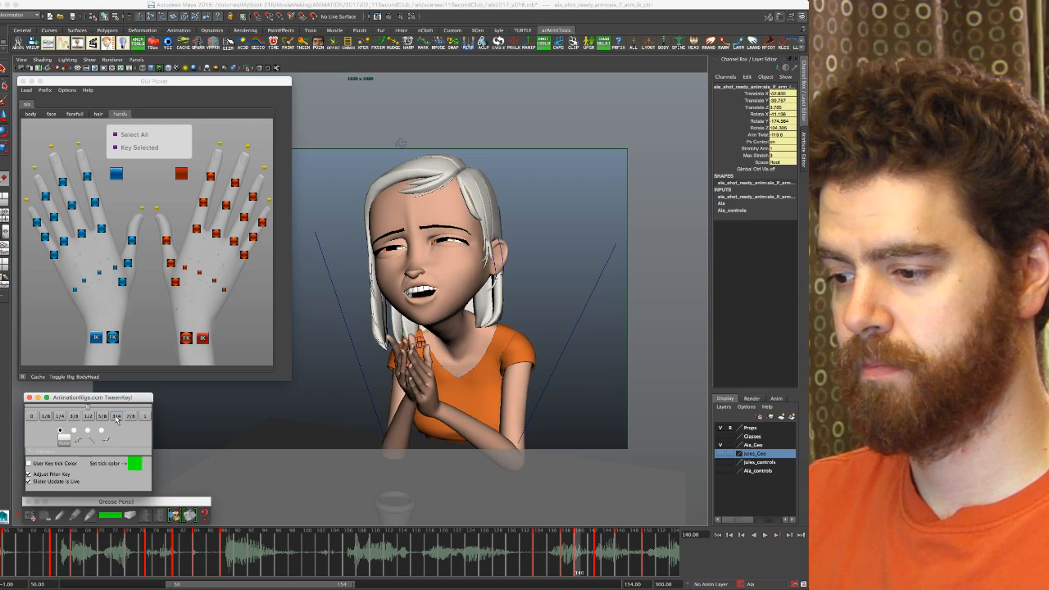
key(period)
key(comma)
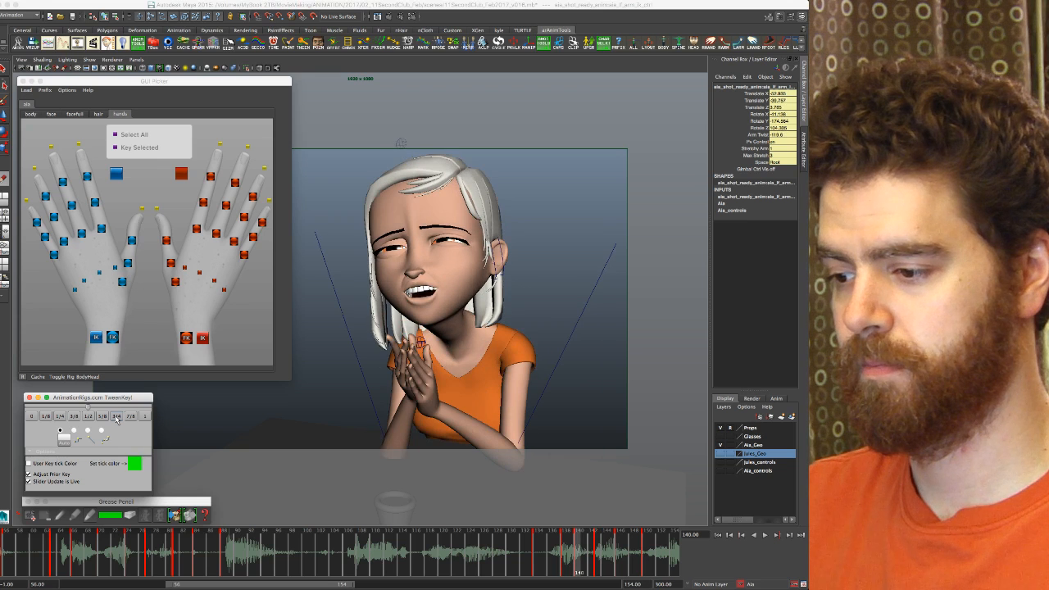
Step: Rotate the left arm IK control slightly at frame 140 to vary its pose from the key at frame 138
key(e)
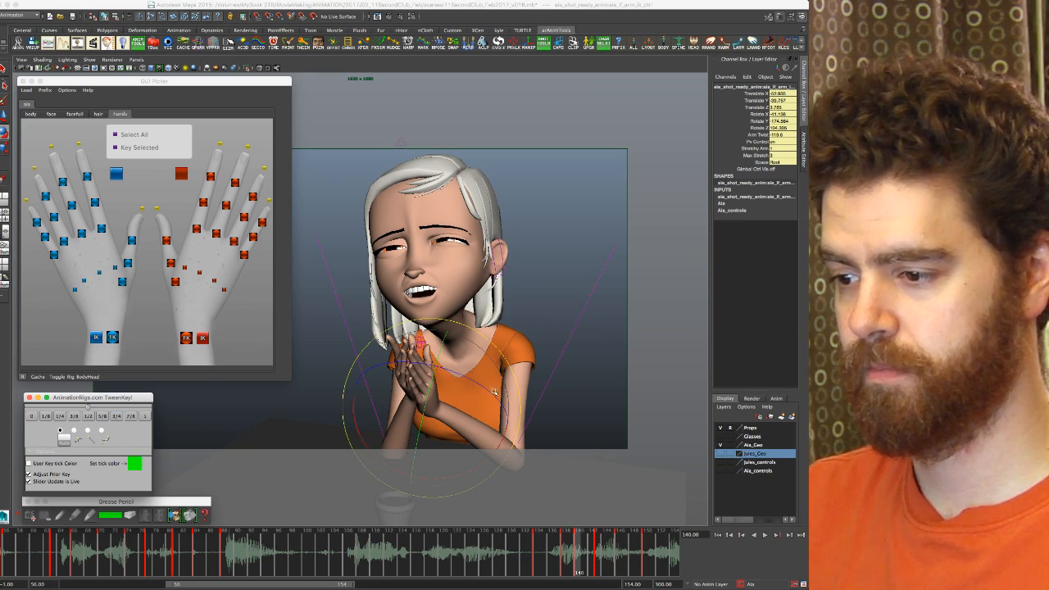
key(period)
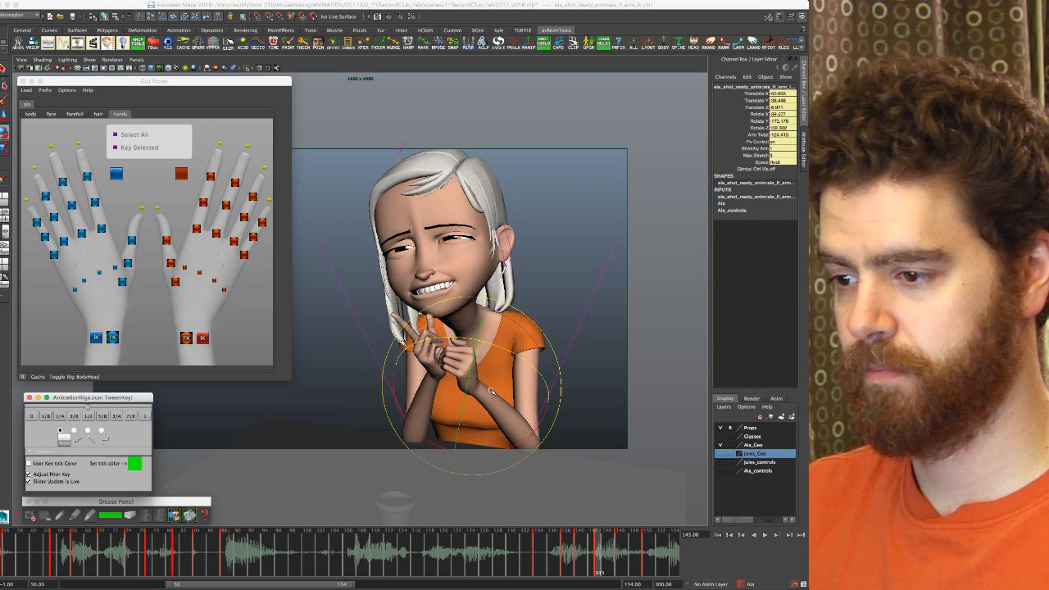
key(comma)
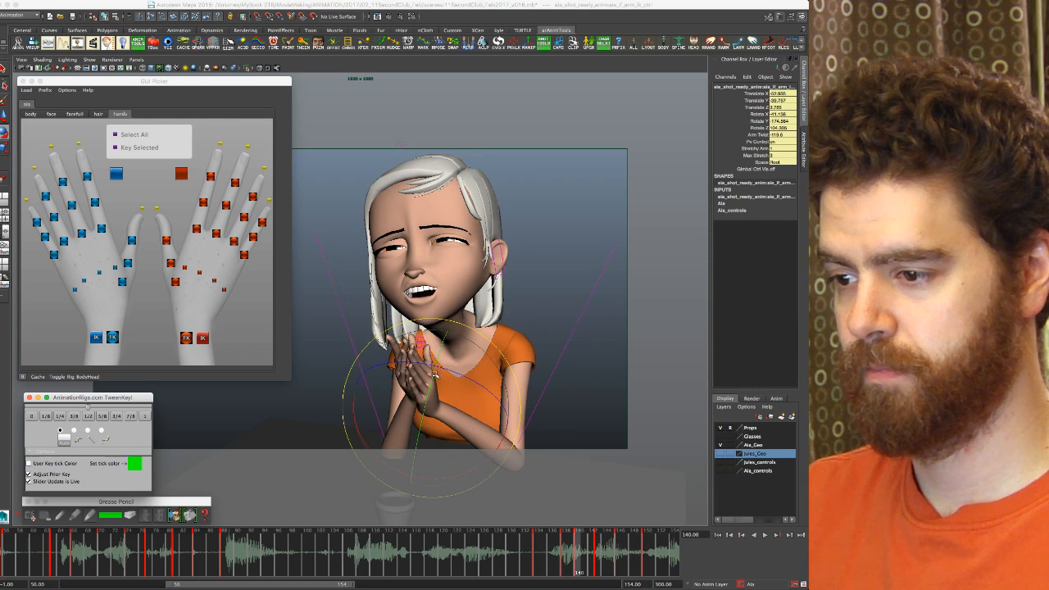
key(.)
drag(441, 370, 504, 435)
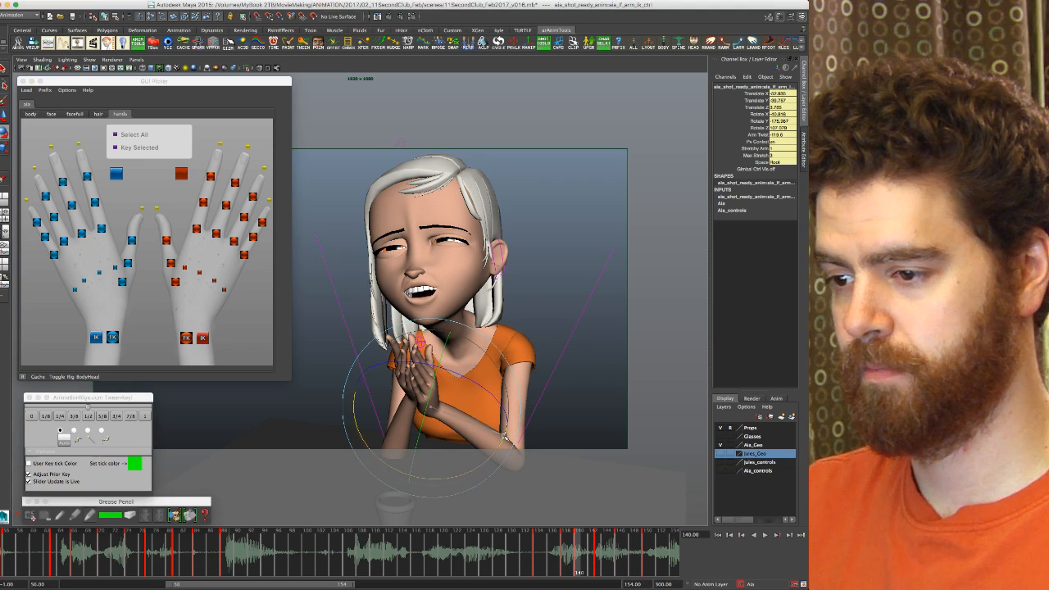
drag(485, 382, 488, 381)
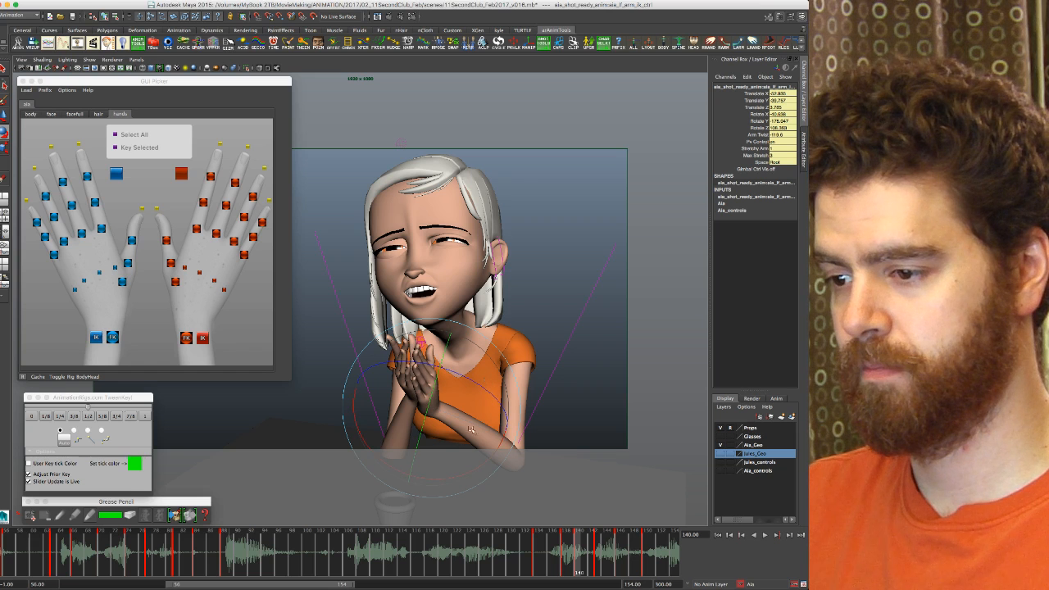
drag(396, 469, 395, 462)
Step: Try tweening the left arm IK control's pose at frame 138 to 1/4
key(period)
key(comma)
key(comma)
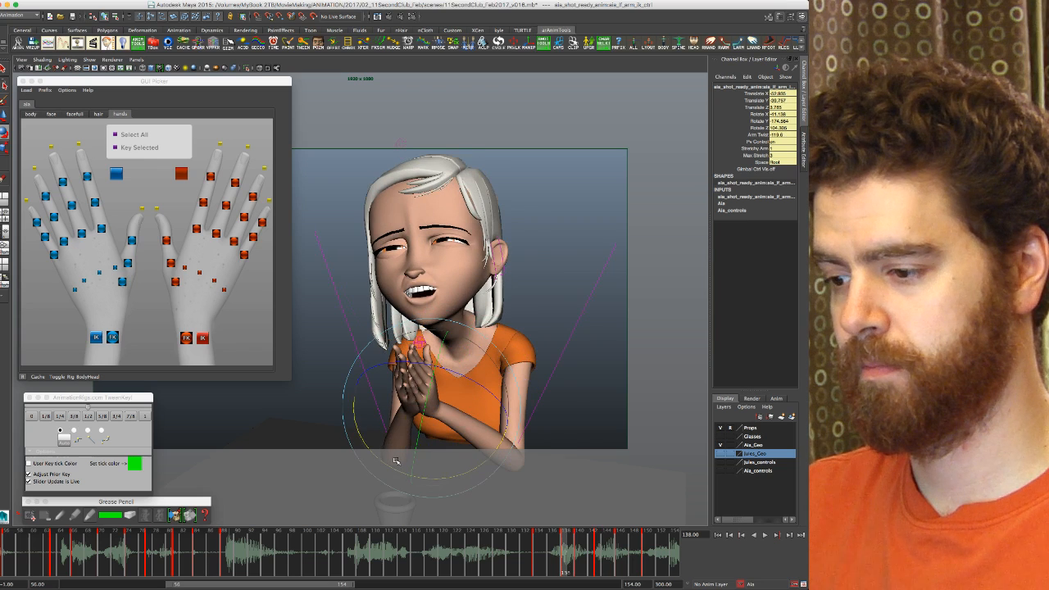
key(period)
key(comma)
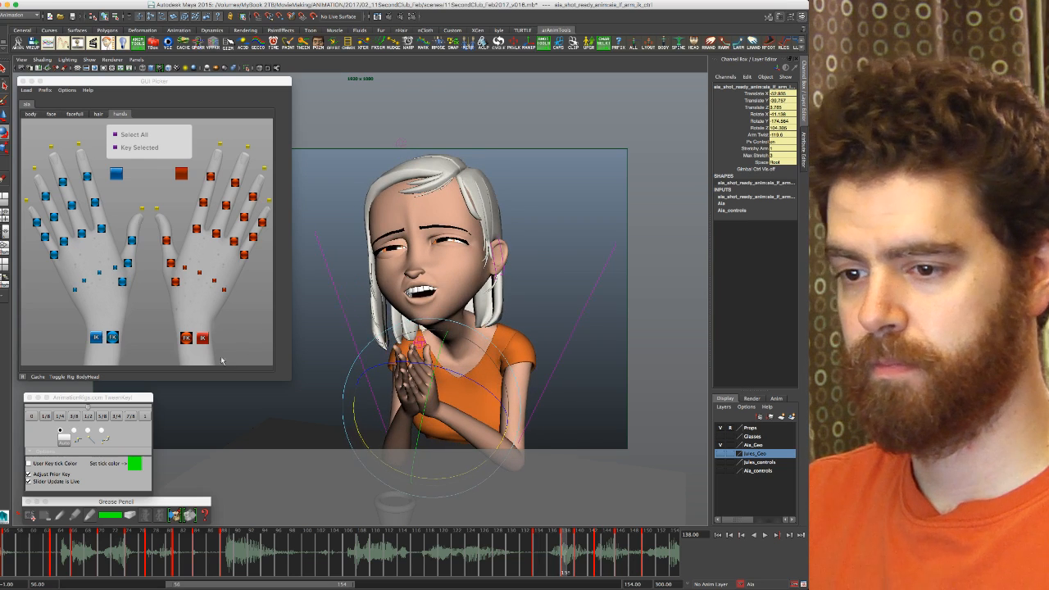
click(60, 417)
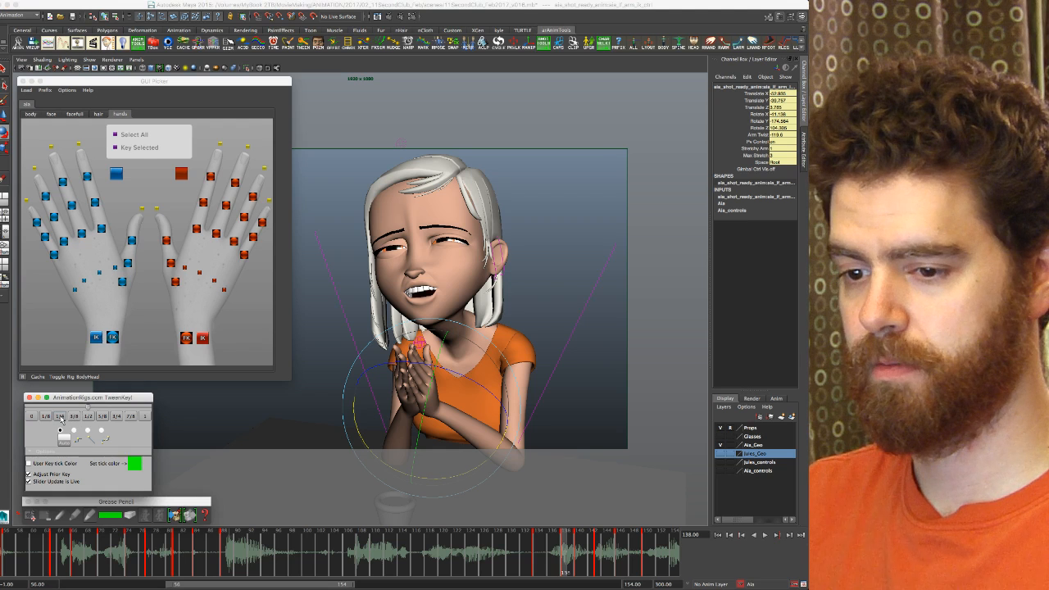
click(61, 419)
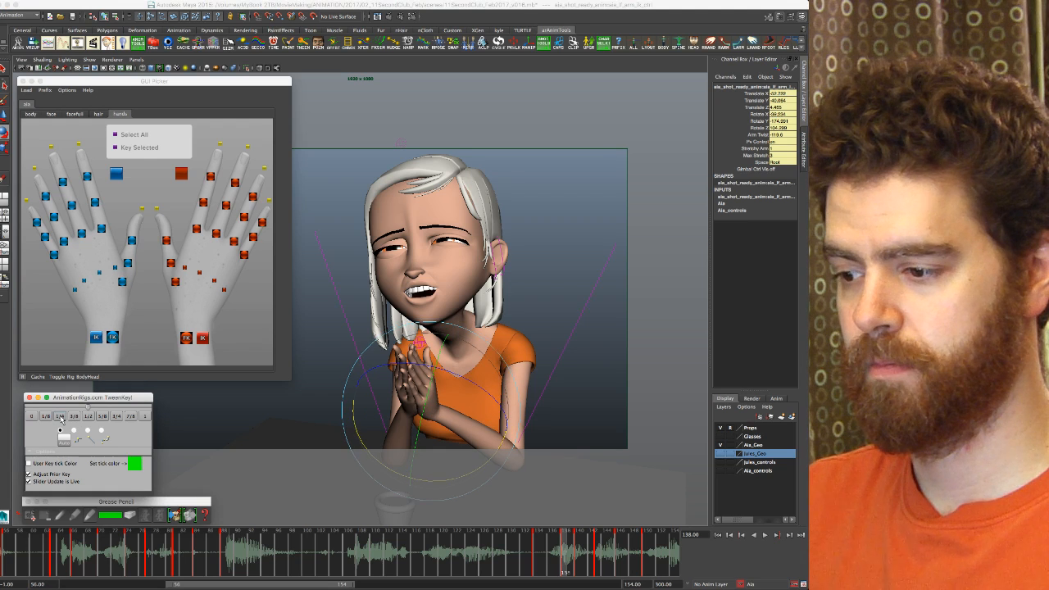
Step: Flip back and forth through the keys at frames 134, 138, 140 and 143 to examine the hands' spacing
key(comma)
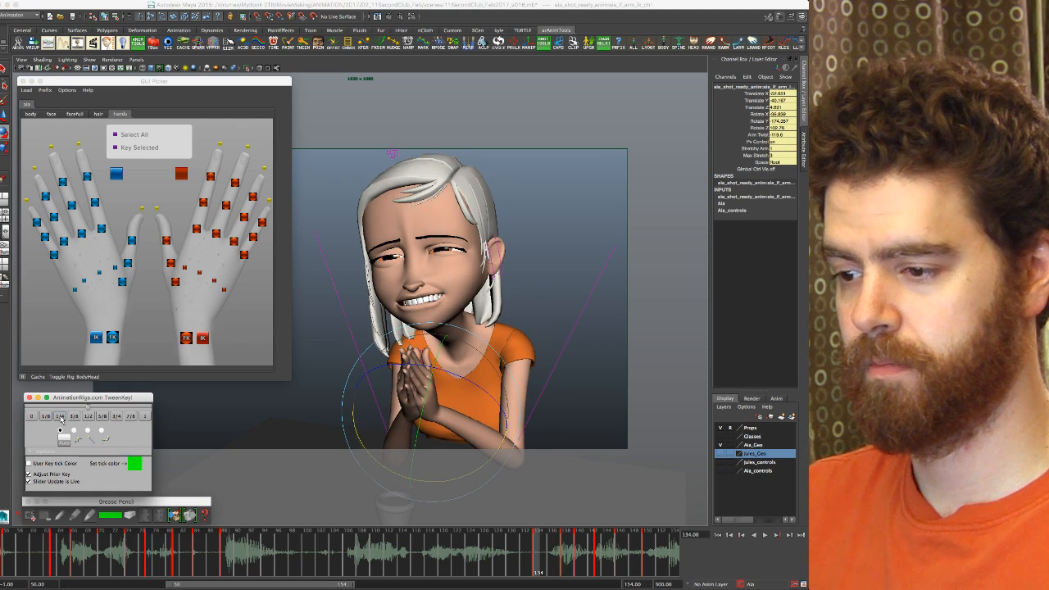
key(period)
key(comma)
key(period)
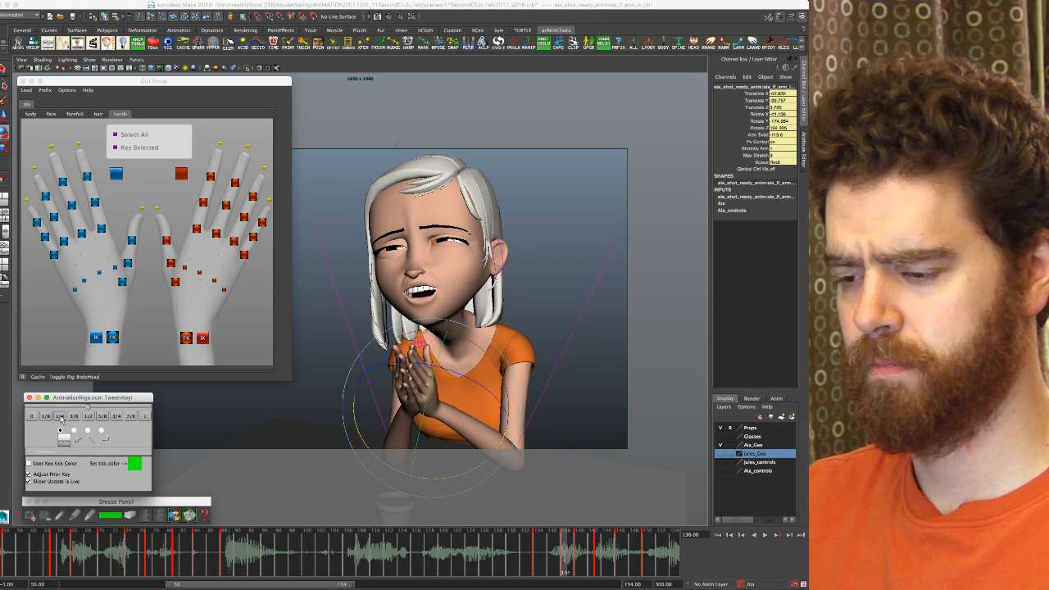
key(comma)
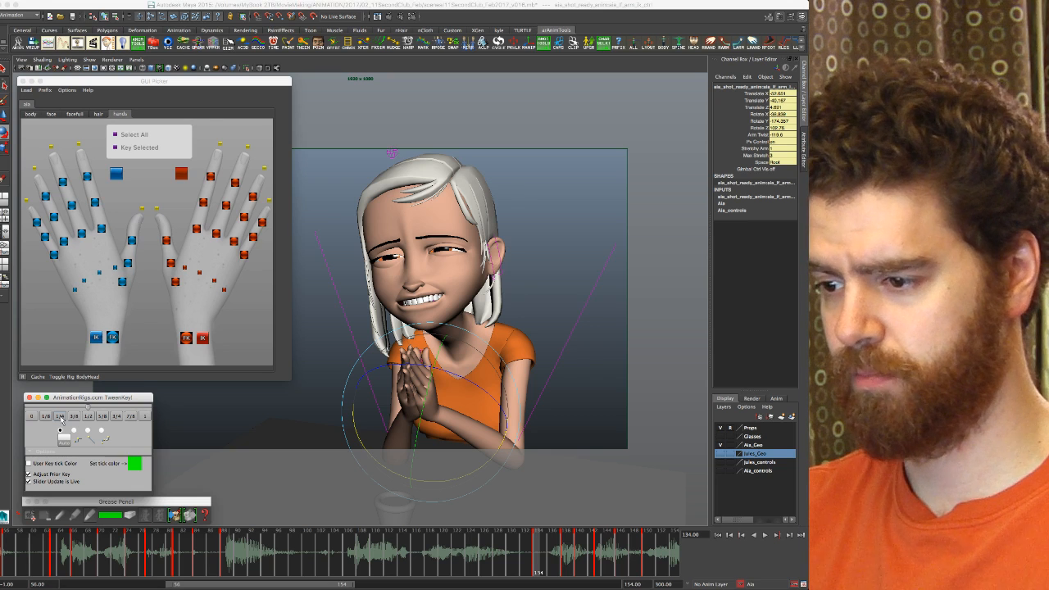
key(period)
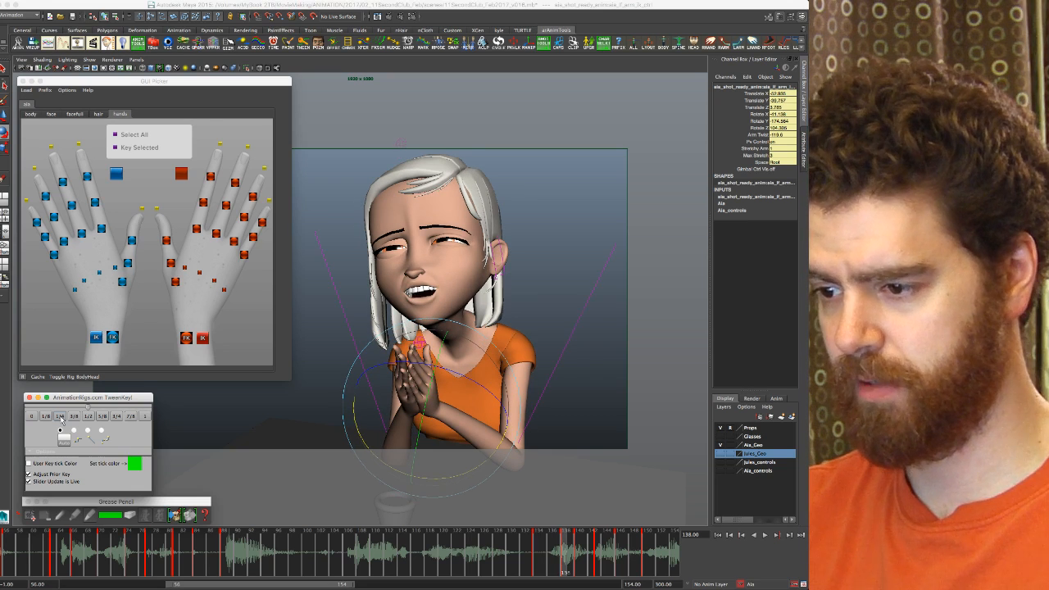
key(period)
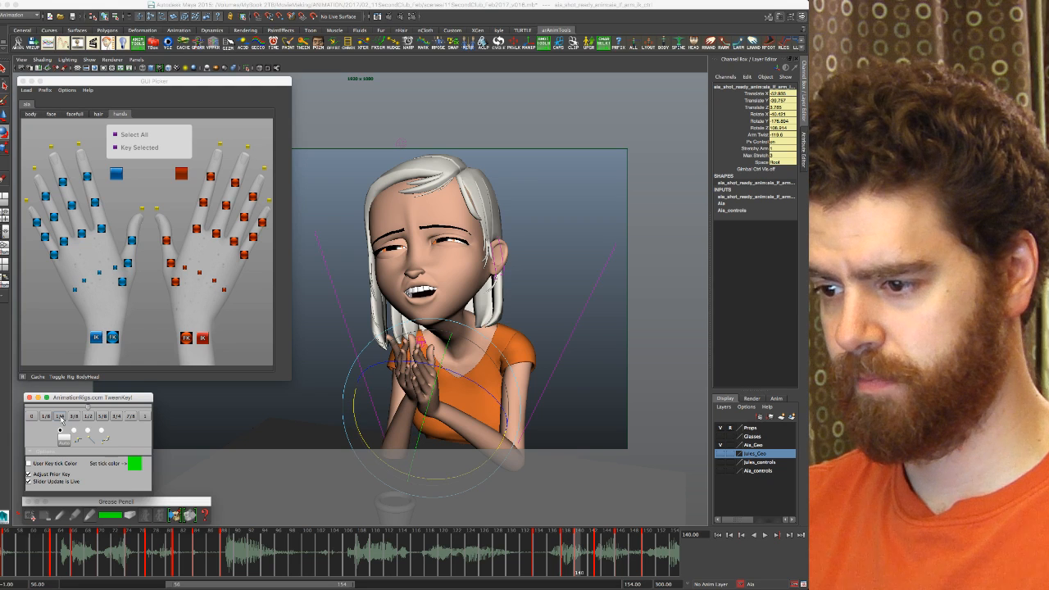
key(period)
key(comma)
key(comma)
key(comma)
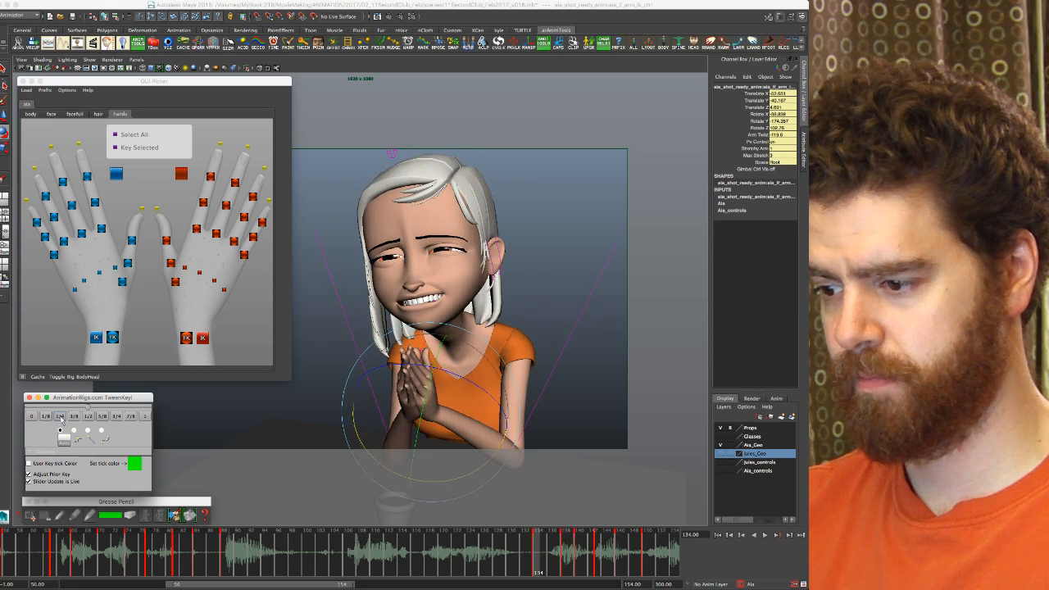
key(period)
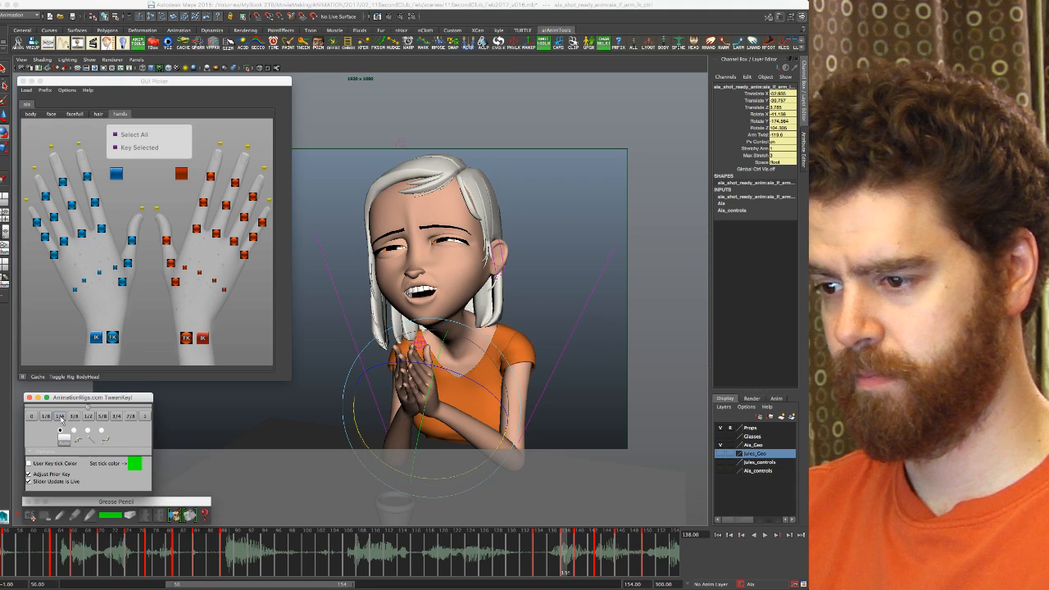
key(comma)
key(period)
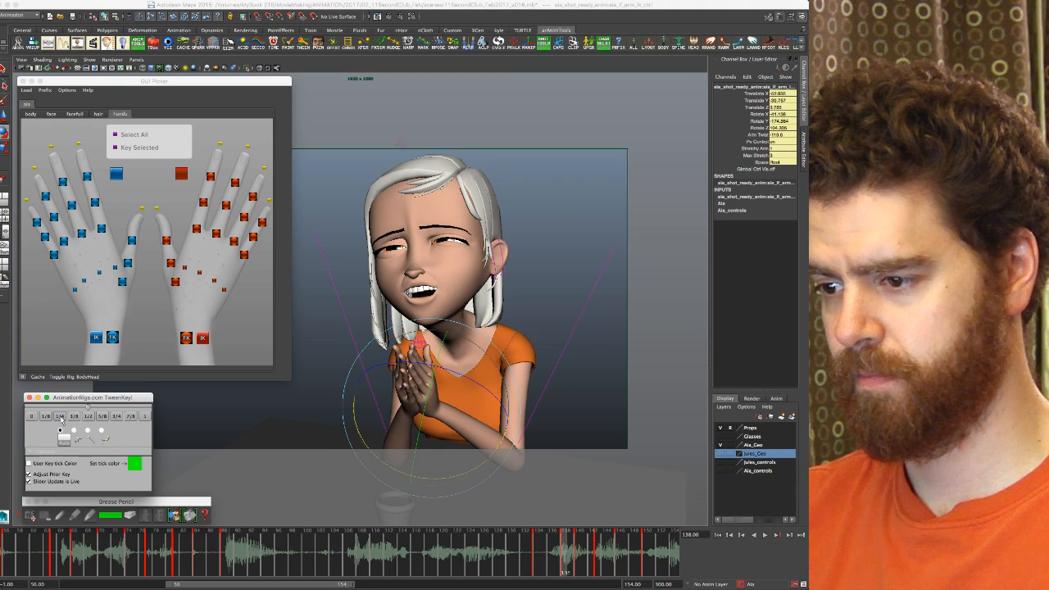
key(period)
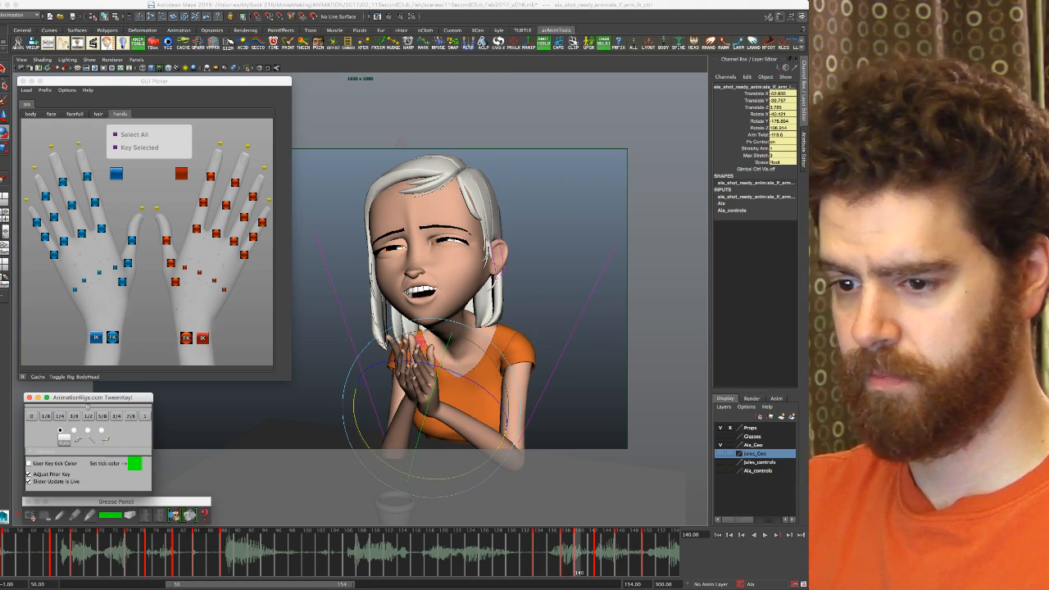
Step: Try tweening the left arm IK control at frame 140 to 1/2 and to 1/8, comparing against the neighbouring keys
click(89, 417)
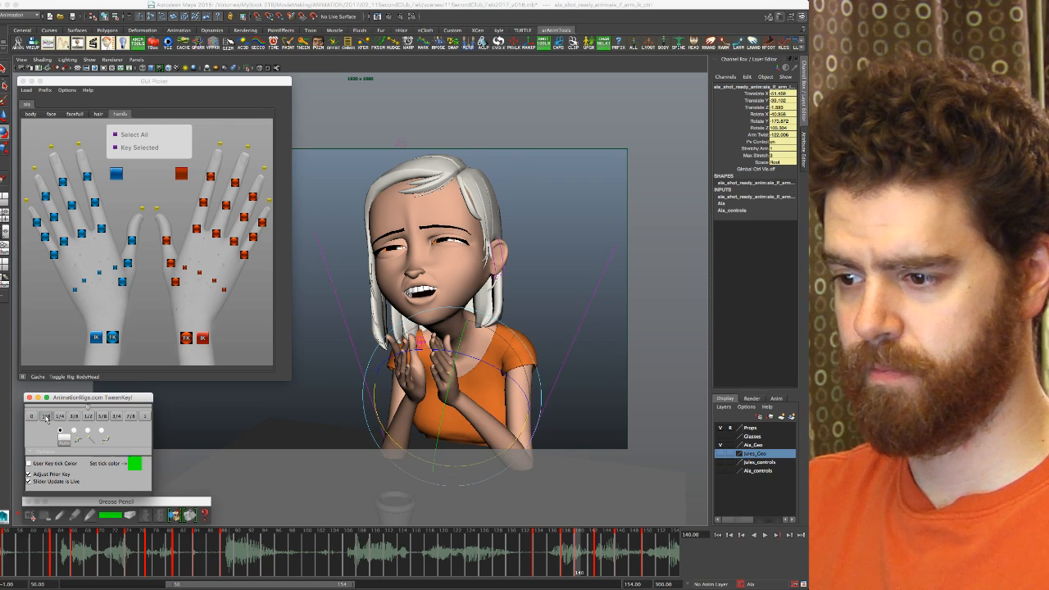
key(comma)
key(comma)
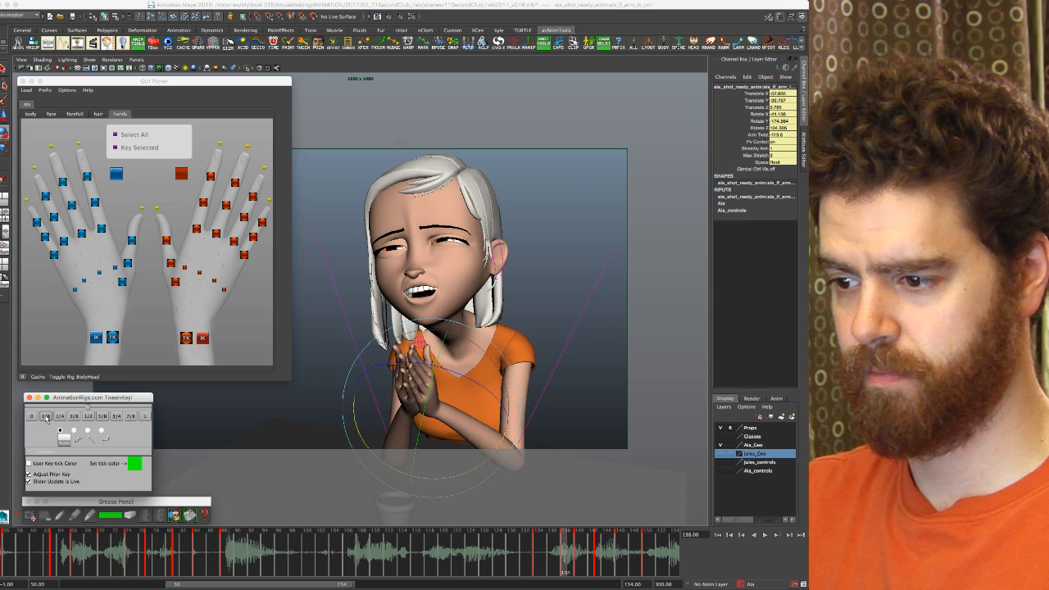
key(period)
key(period)
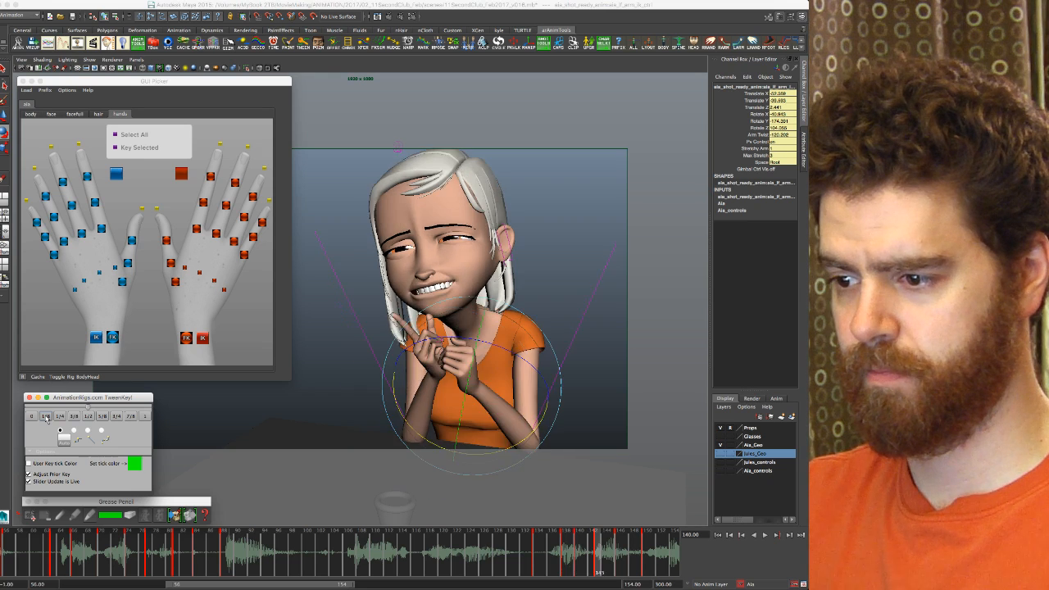
key(comma)
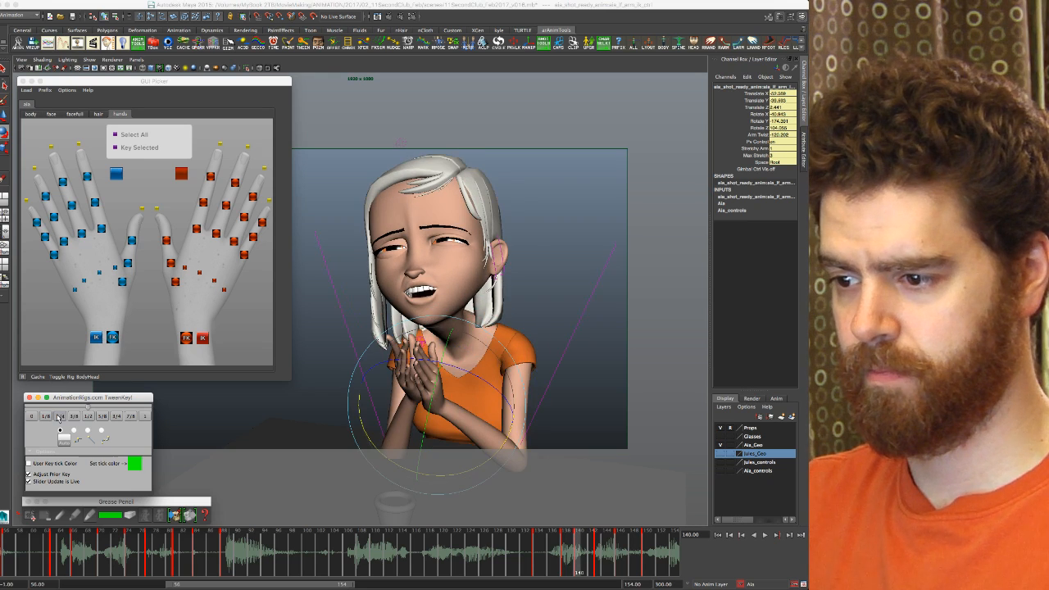
Step: Tween the left arm IK control at frame 140 to 1/4 and check the motion through the key at frame 150
click(59, 417)
key(comma)
key(comma)
key(period)
key(period)
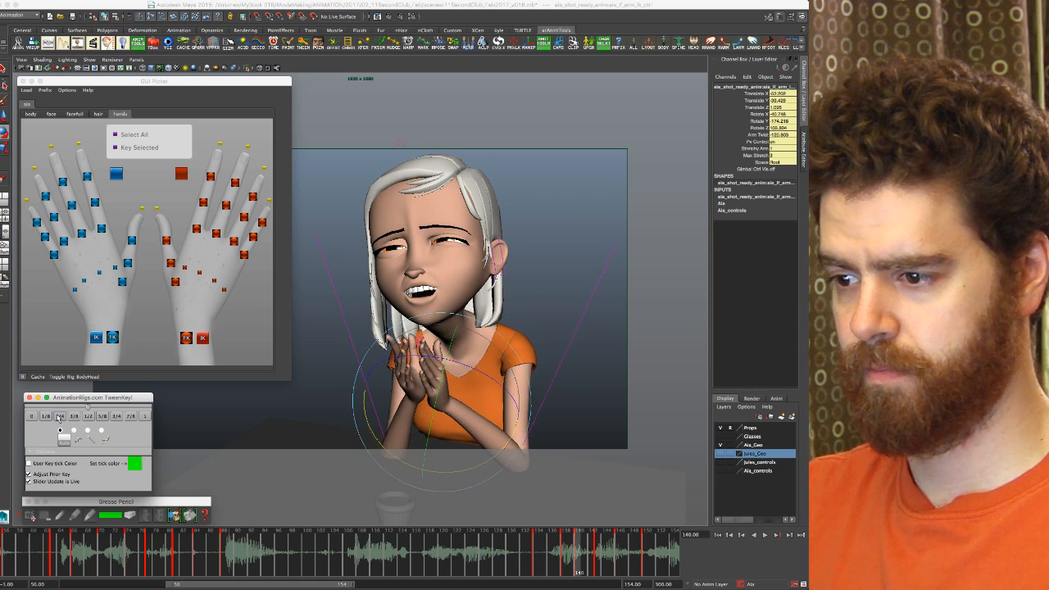
key(period)
key(comma)
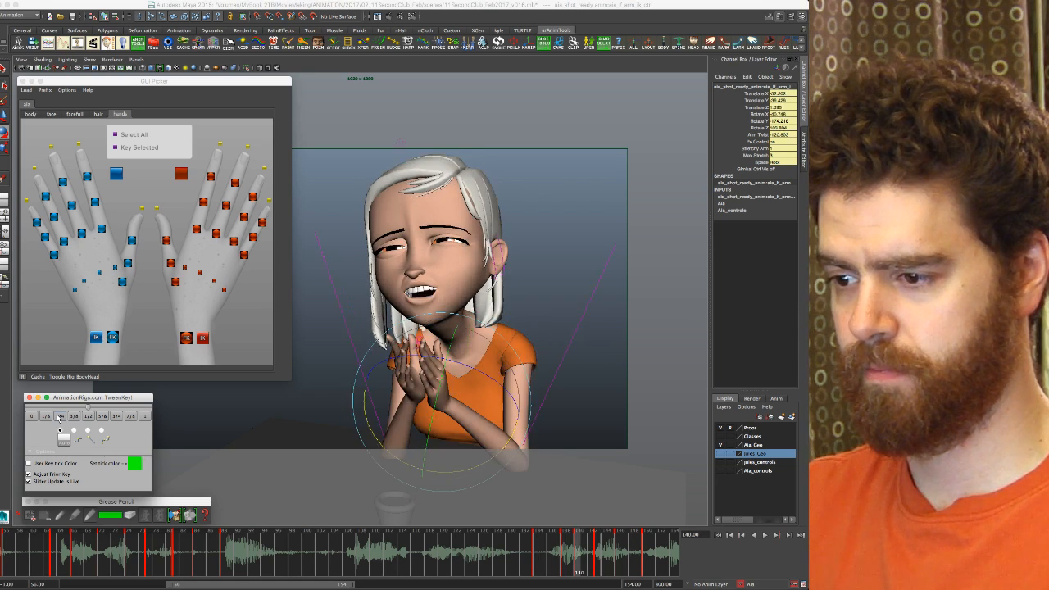
key(period)
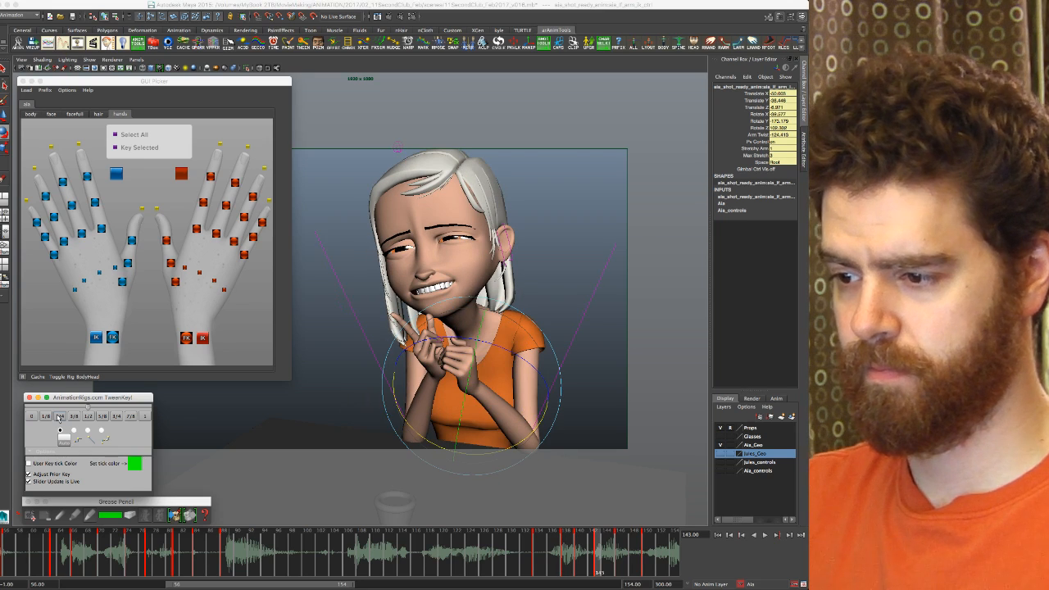
key(period)
key(period)
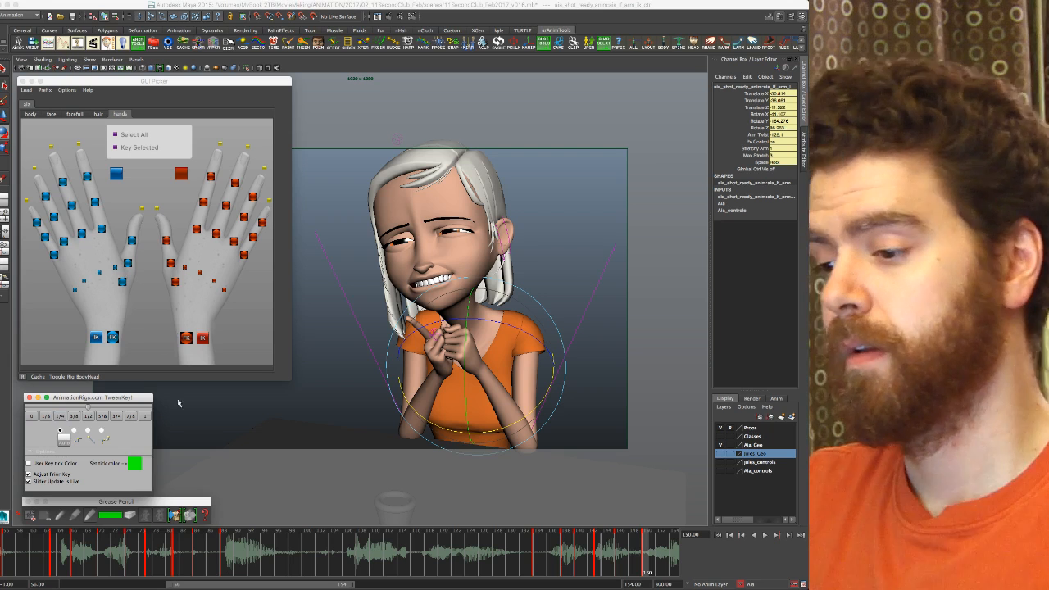
Step: Playblast the hand gesture over the time range from frame 129 to 154
click(505, 557)
shift+drag(505, 558, 670, 554)
right_click(670, 554)
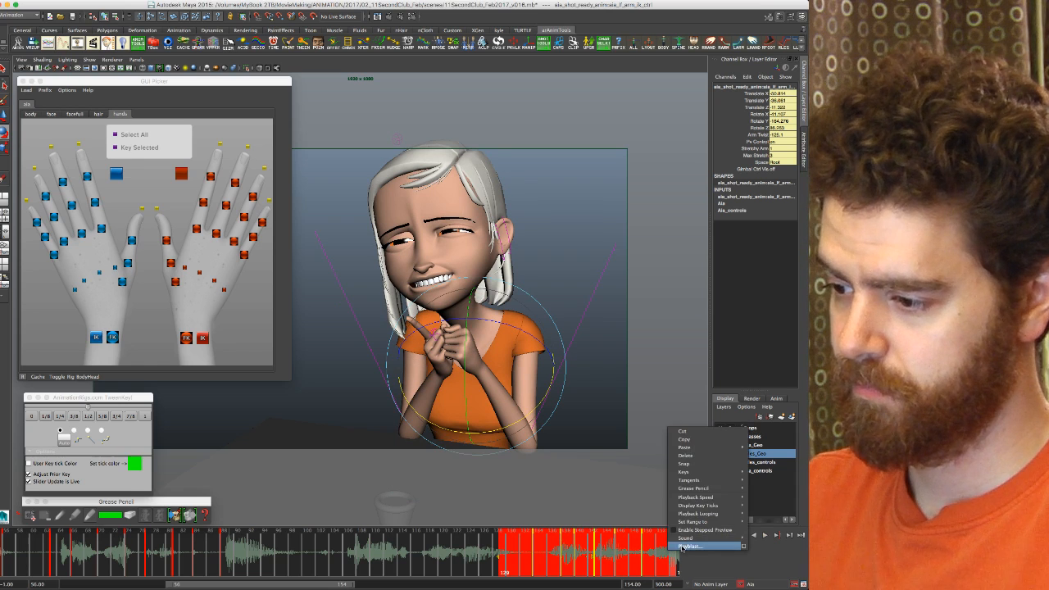
click(681, 547)
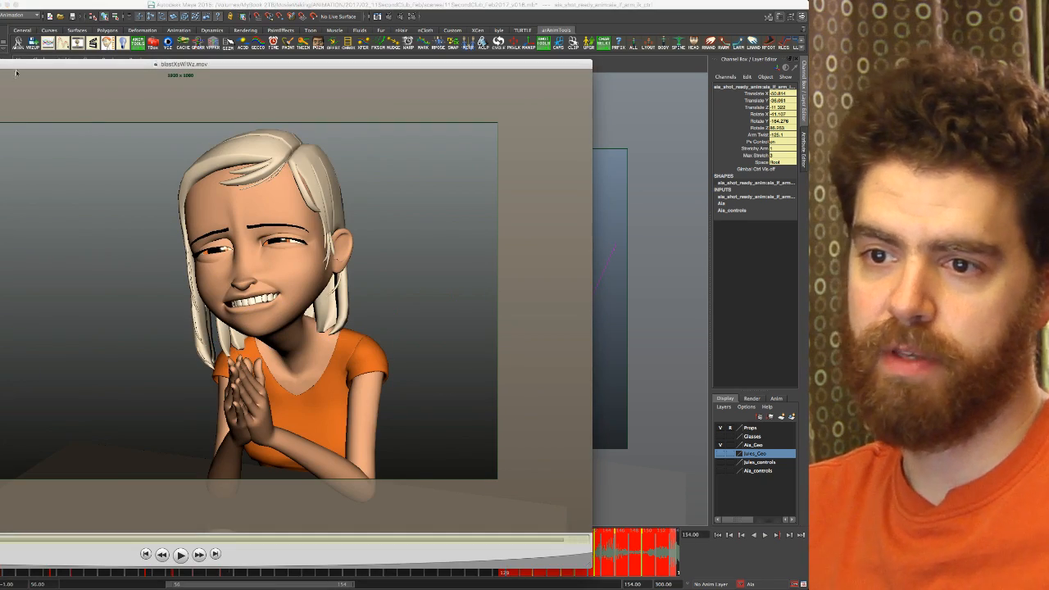
Step: Play the playblast movie repeatedly to review the hand gesture, rewind and stop it, and return to the animation scene
drag(16, 66, 242, 28)
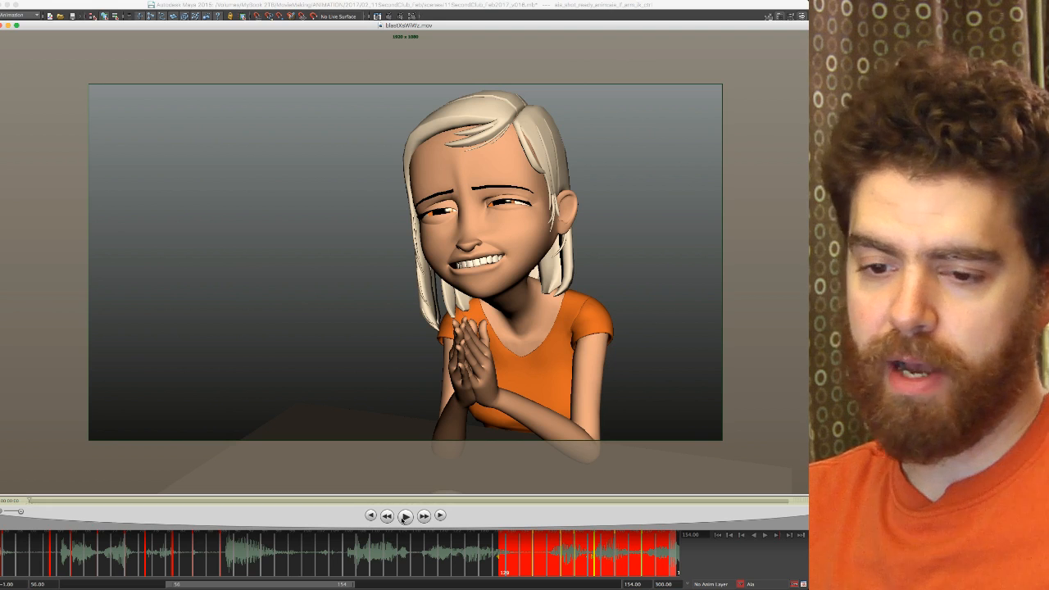
click(405, 516)
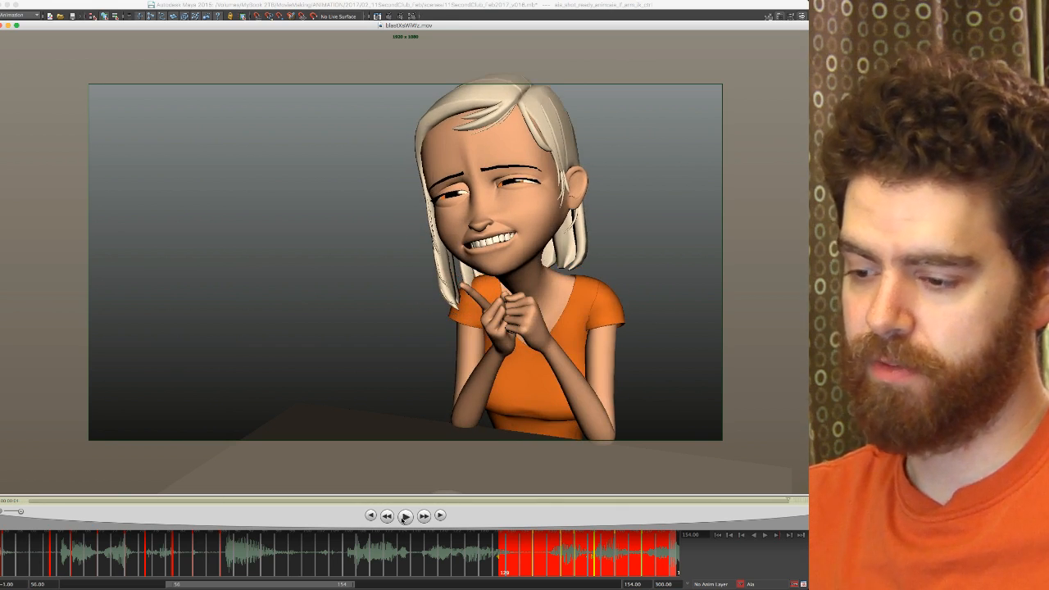
click(405, 516)
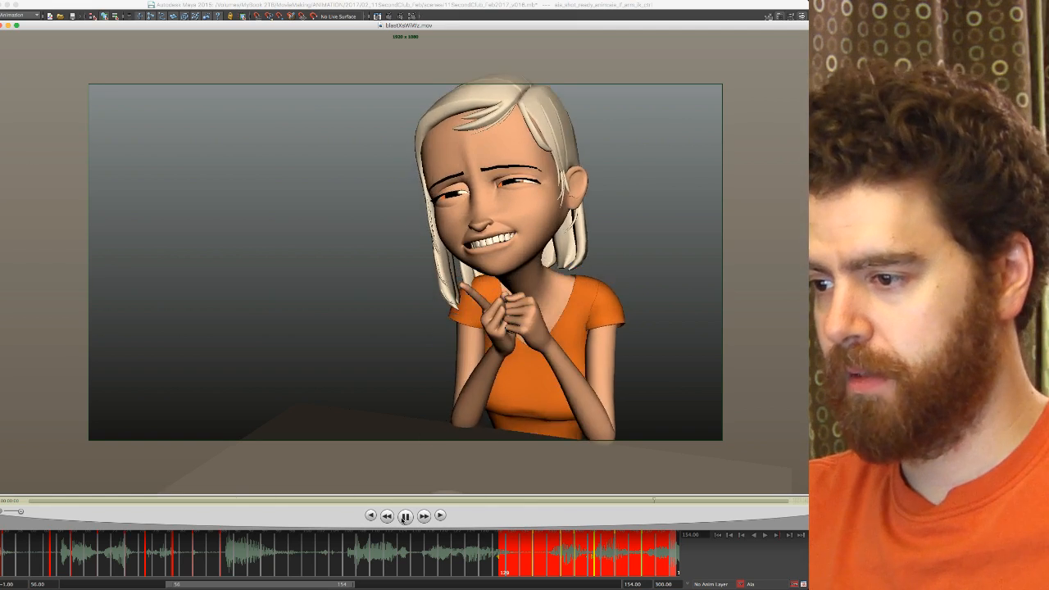
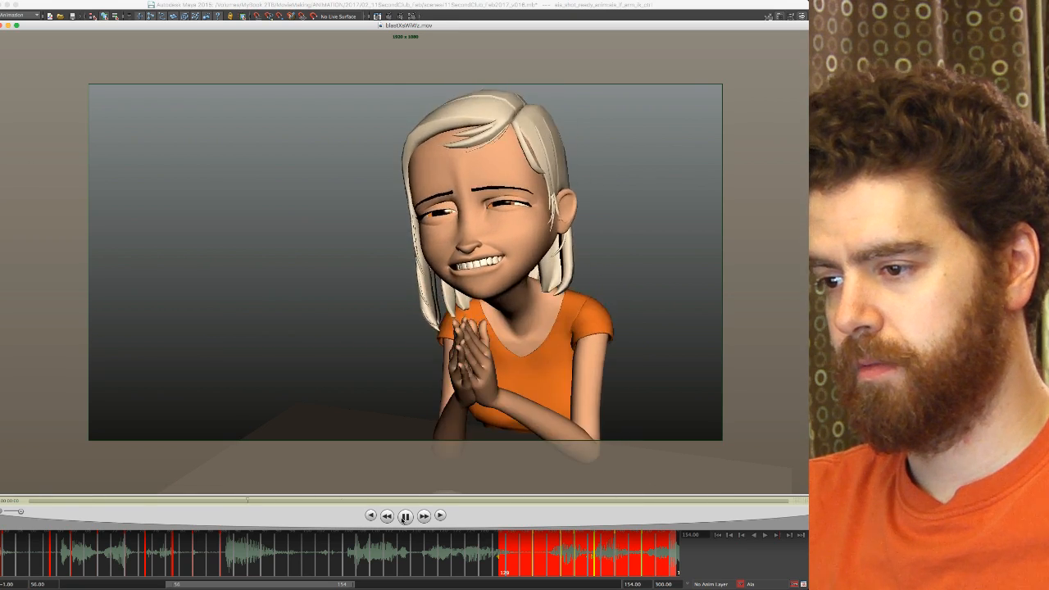
click(387, 517)
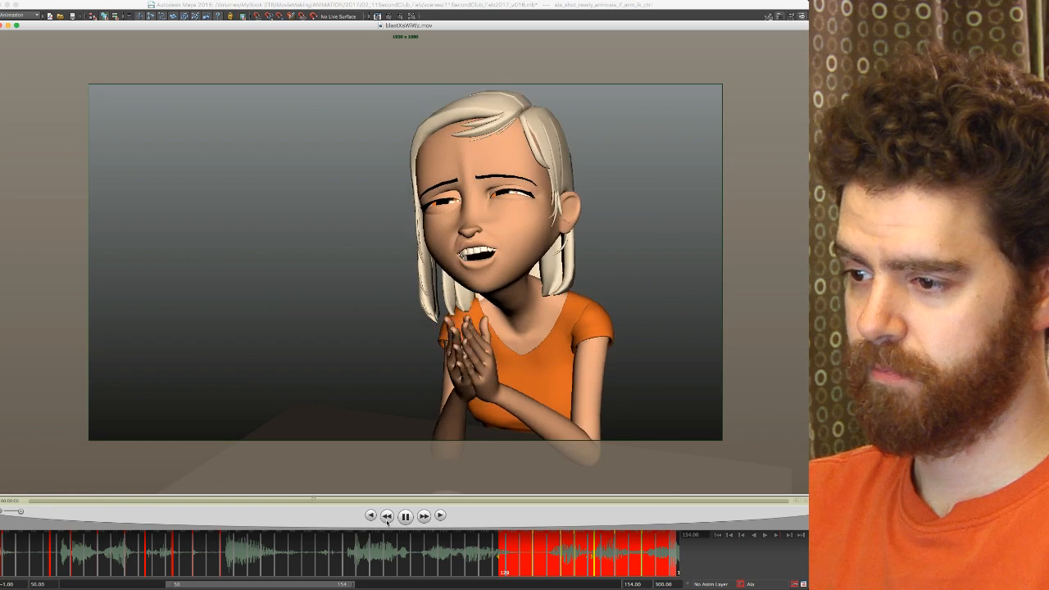
click(387, 521)
key(space)
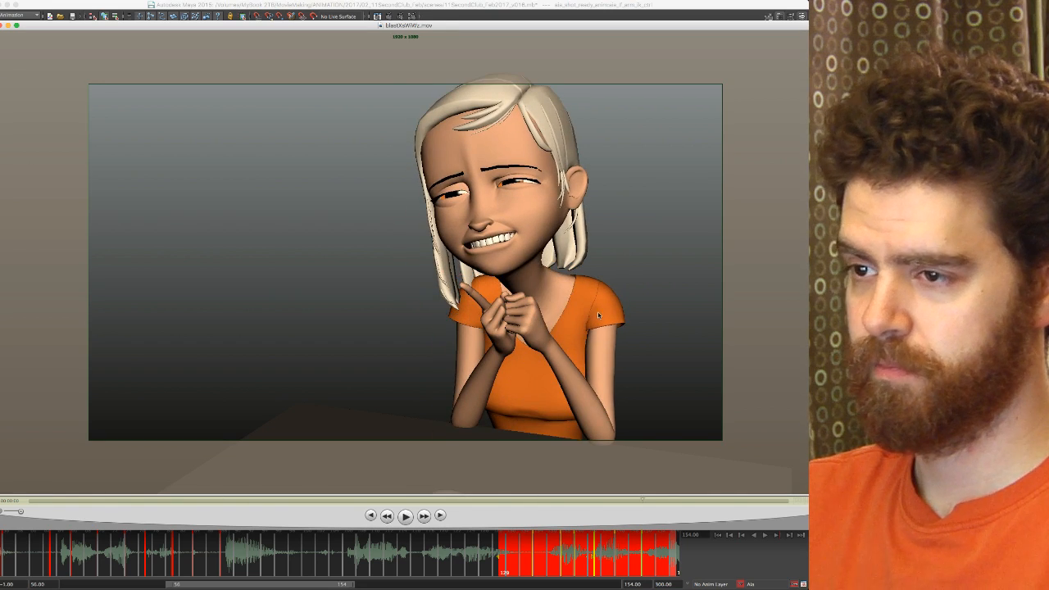
click(402, 6)
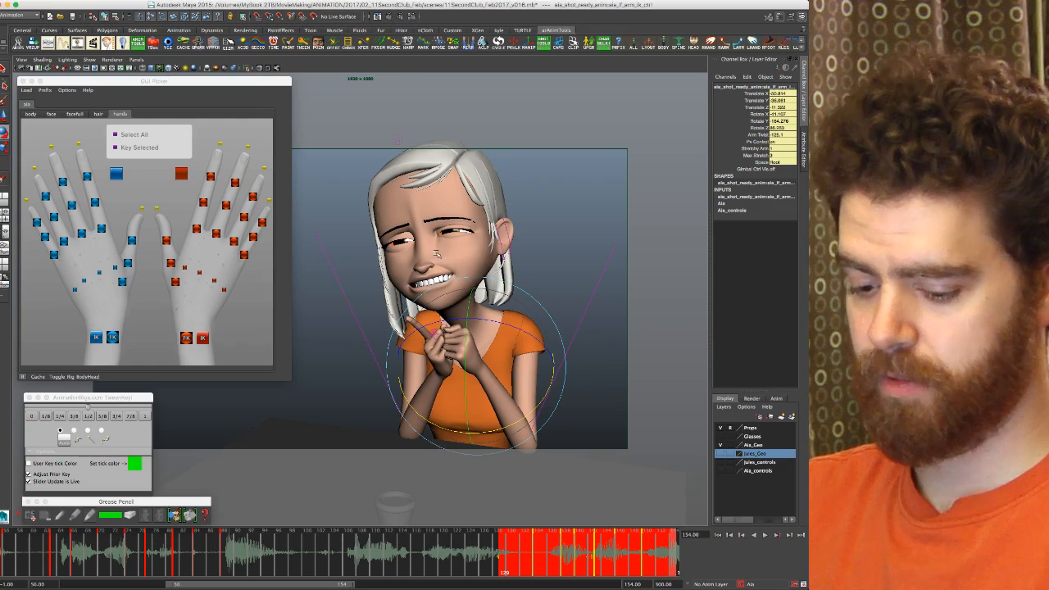
Step: Step through the left arm IK control's keys from frame 134 to 143 and the in-between frames around 138 and 140
click(537, 556)
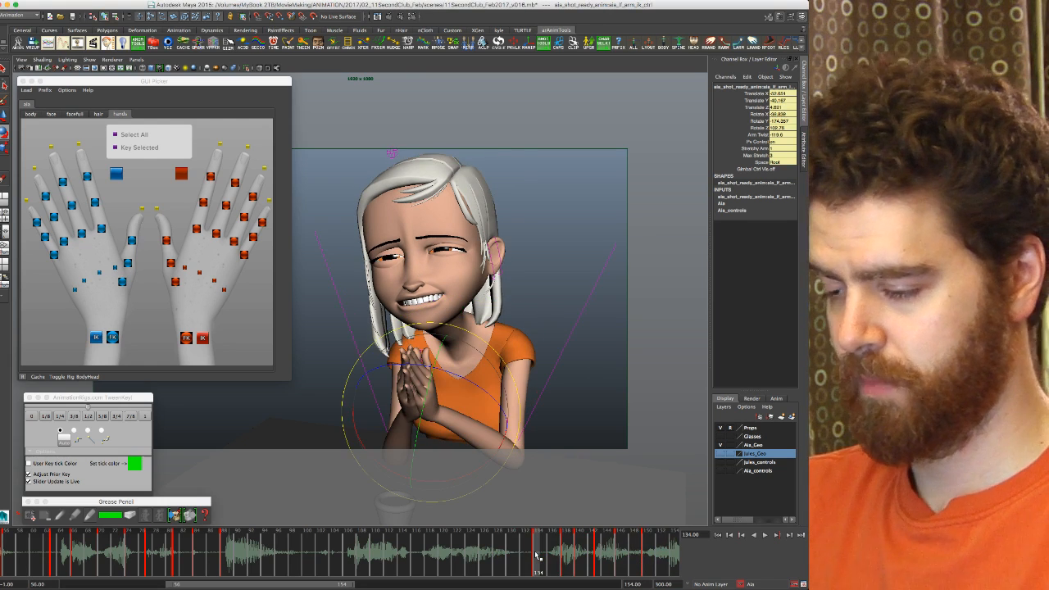
key(period)
key(period)
key(period)
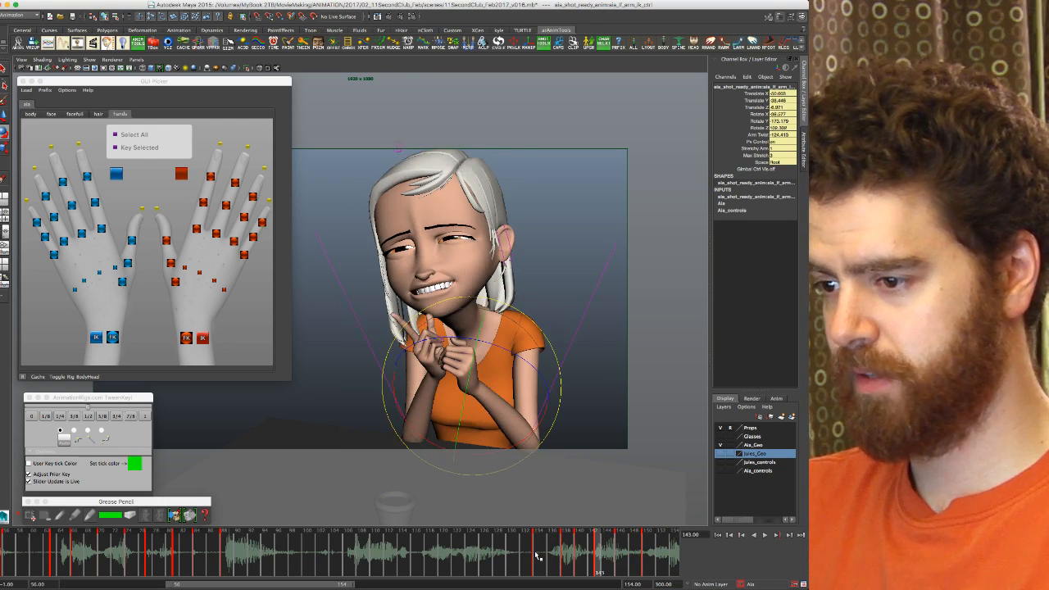
key(comma)
key(comma)
key(comma)
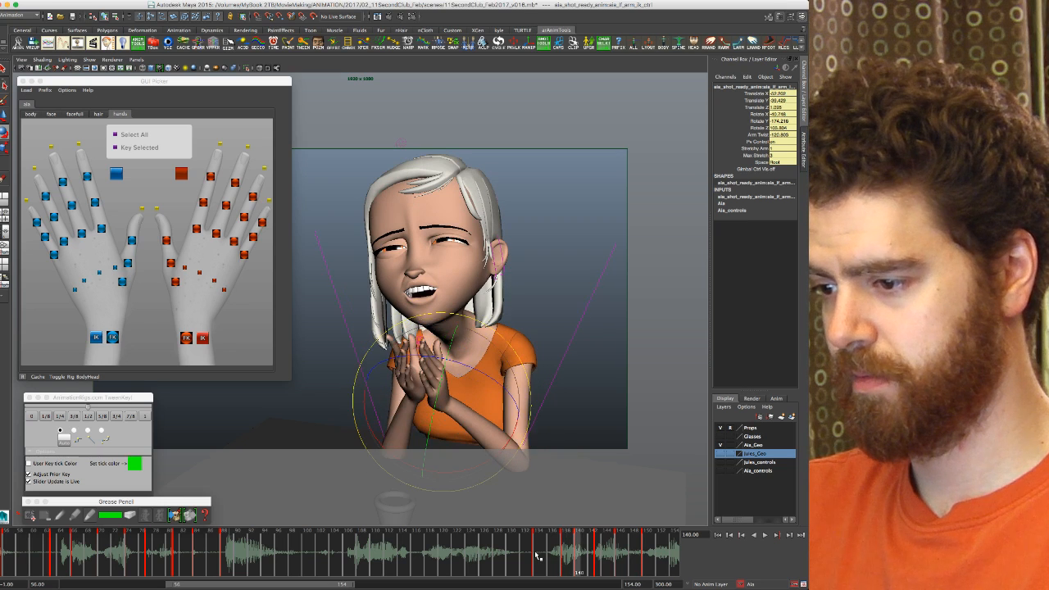
key(period)
key(alt+comma)
key(alt+comma)
key(alt+comma)
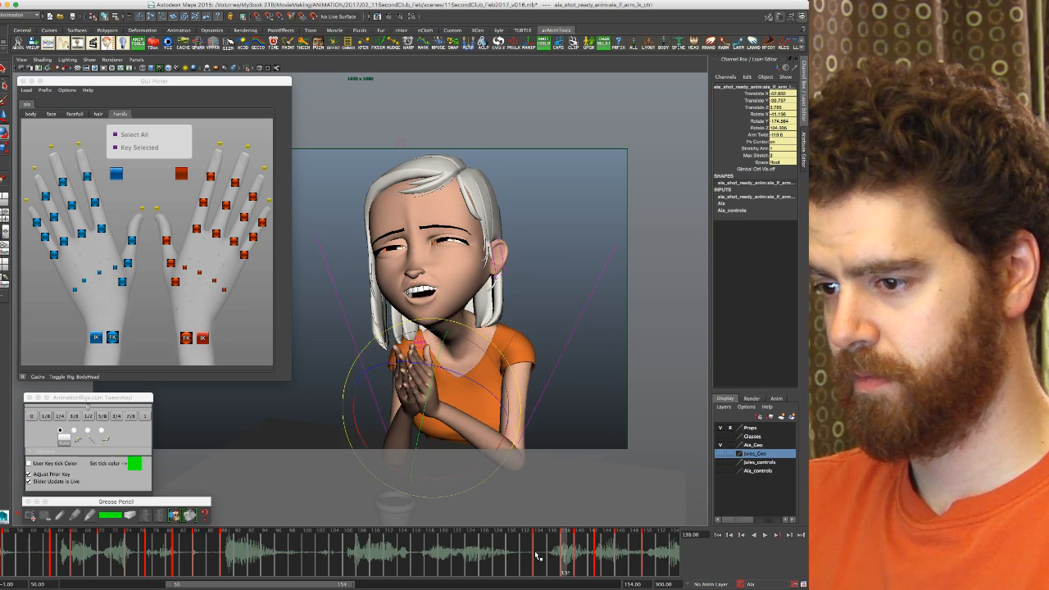
key(period)
key(alt+comma)
key(alt+period)
key(comma)
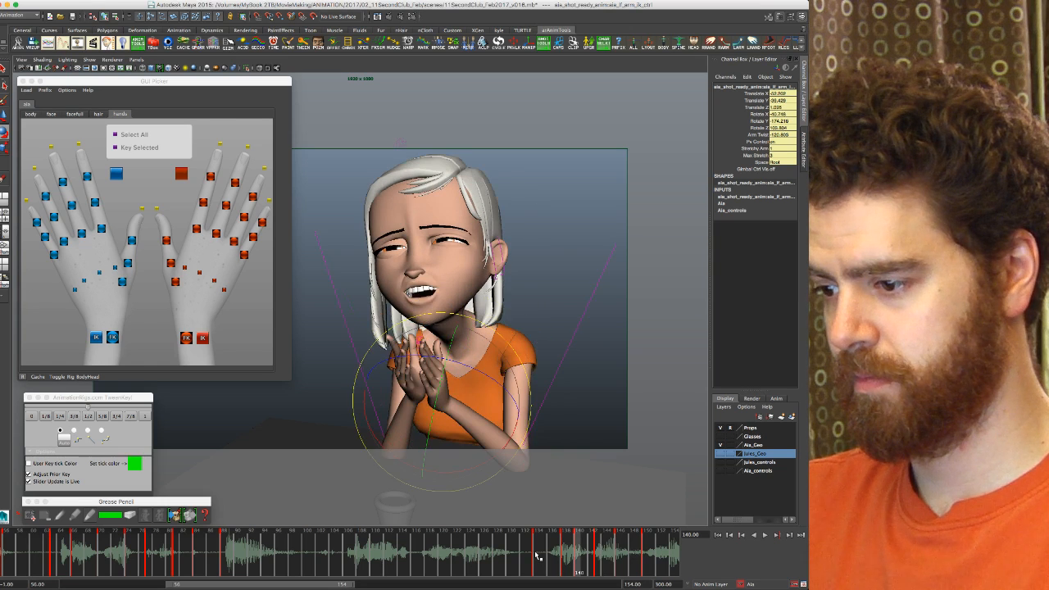
Step: Compare the arm and hand poses on the keys at frames 140, 143, 146 and 150
key(comma)
key(period)
key(comma)
key(period)
key(period)
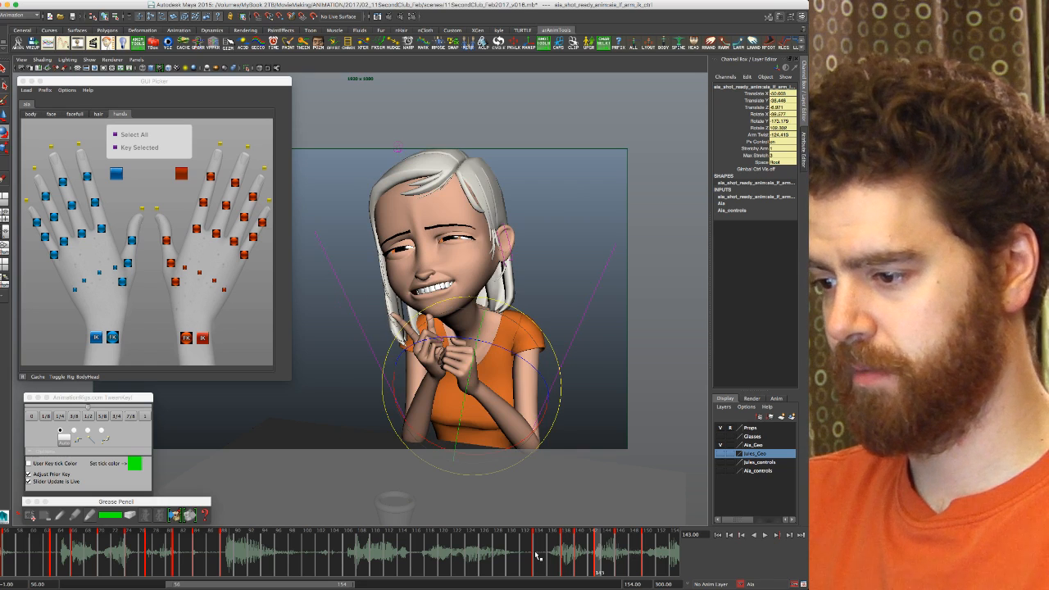
key(period)
key(comma)
key(comma)
key(comma)
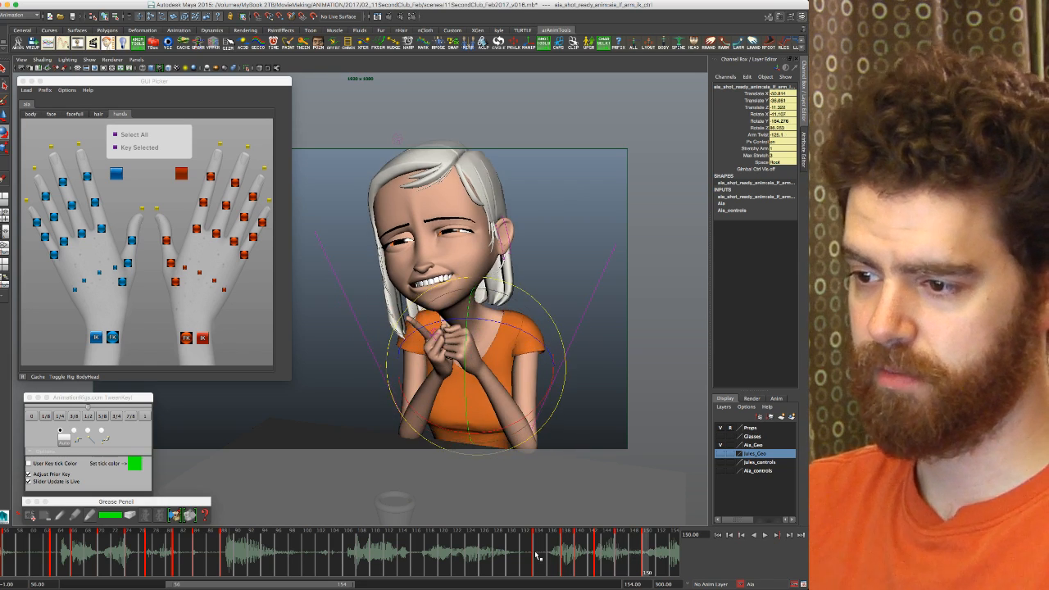
key(period)
key(period)
key(period)
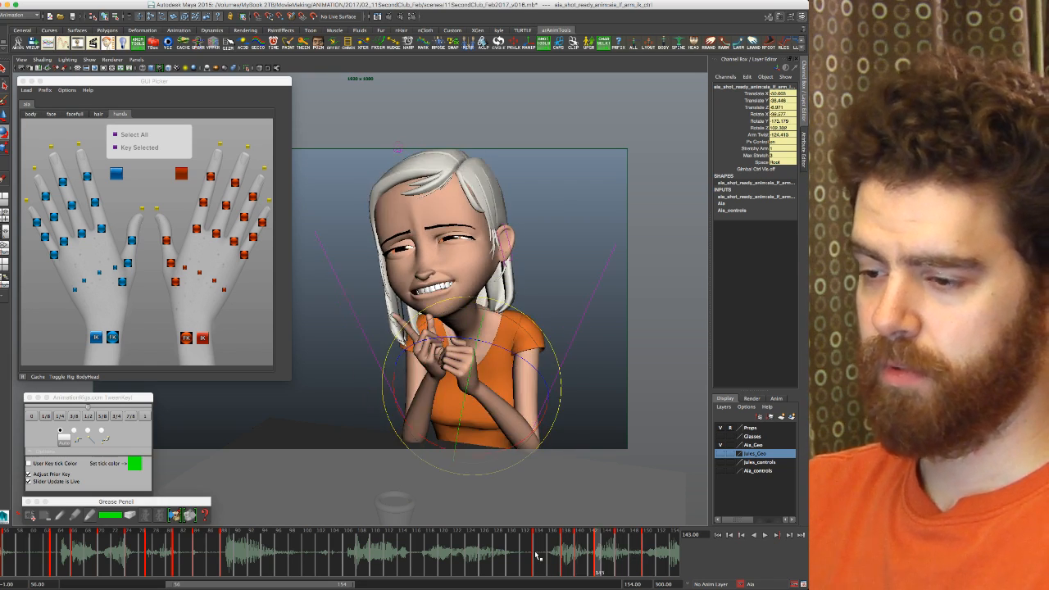
key(period)
key(period)
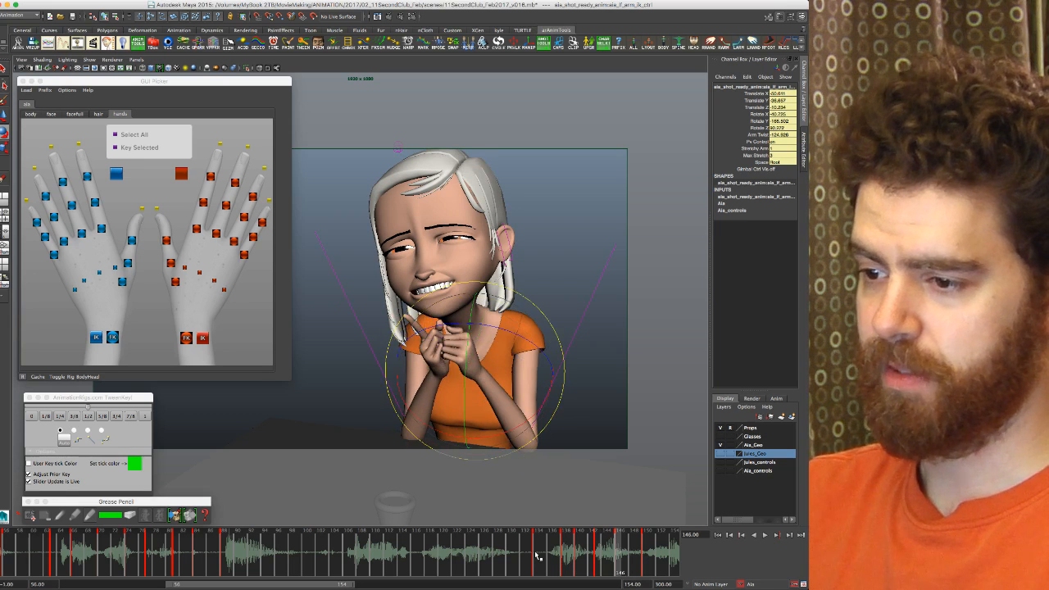
key(comma)
key(comma)
key(period)
key(comma)
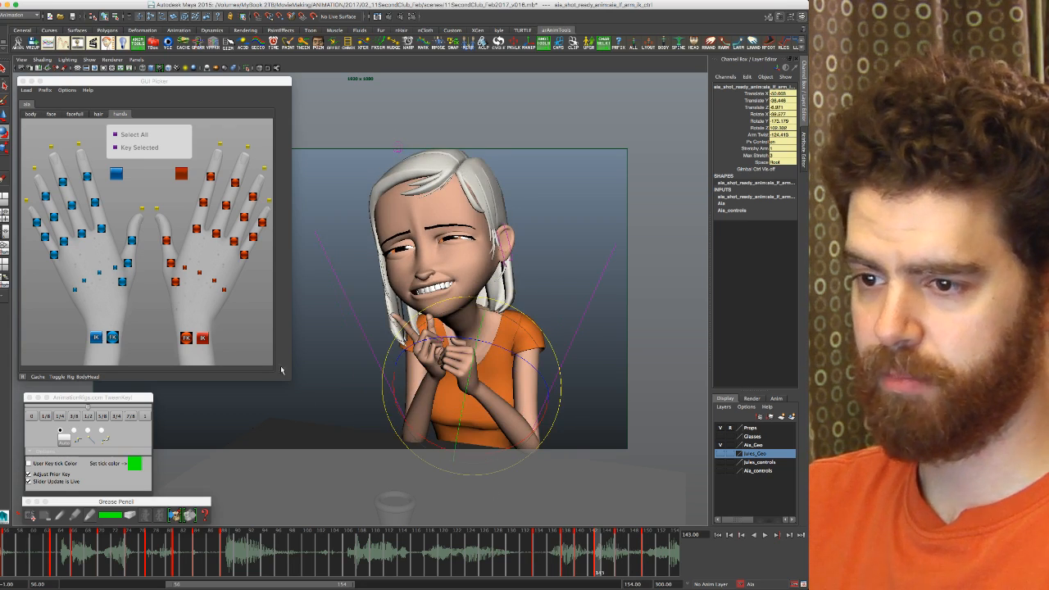
Step: Rotate the right index finger's base control at frame 143 and compare it with the keys at frames 146 and 150
click(197, 228)
click(418, 314)
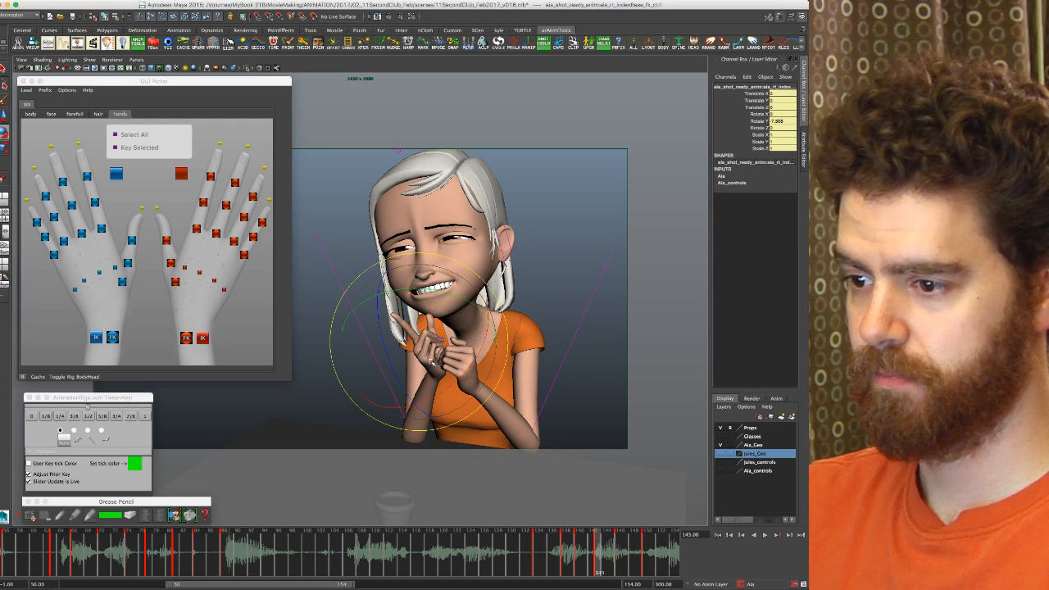
key(period)
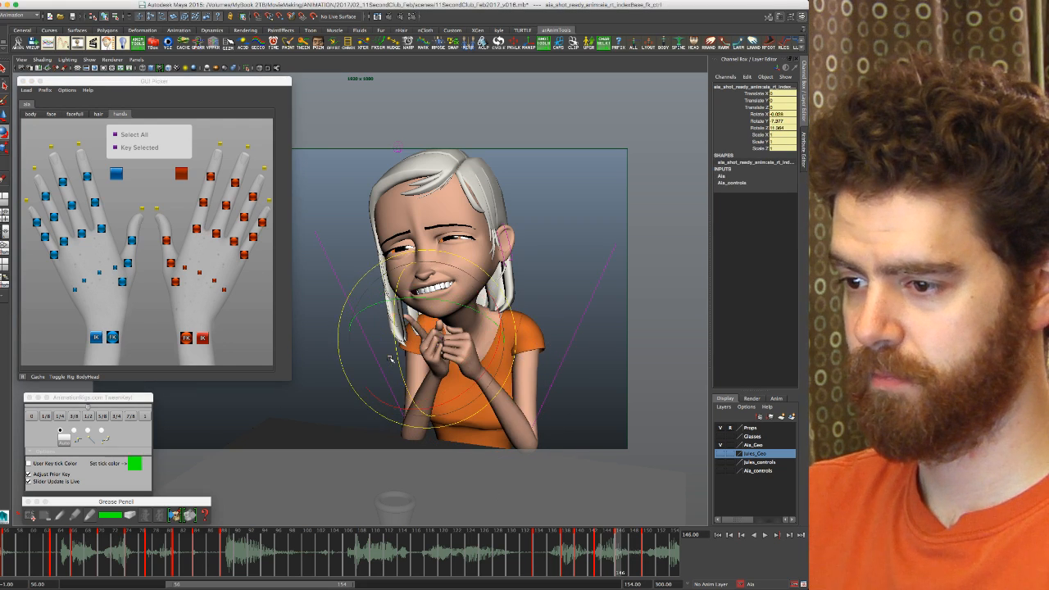
key(comma)
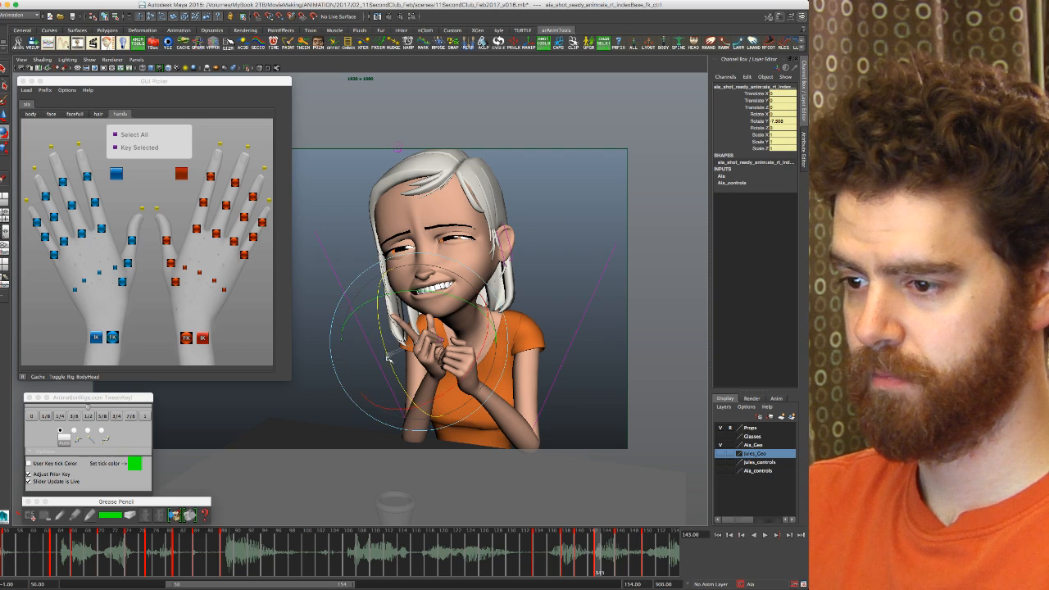
drag(390, 361, 391, 361)
key(period)
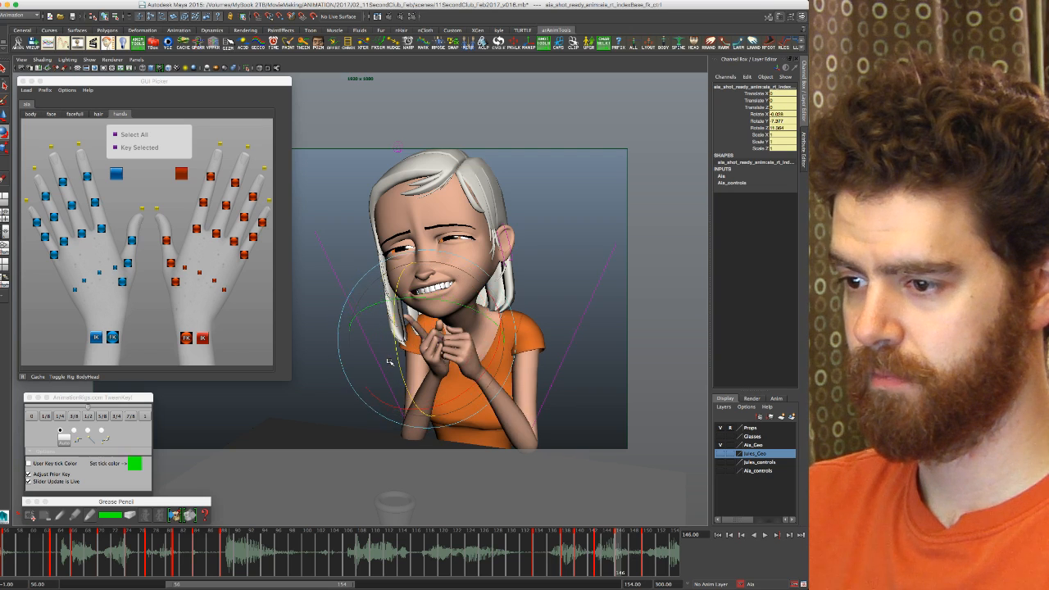
key(comma)
key(period)
key(period)
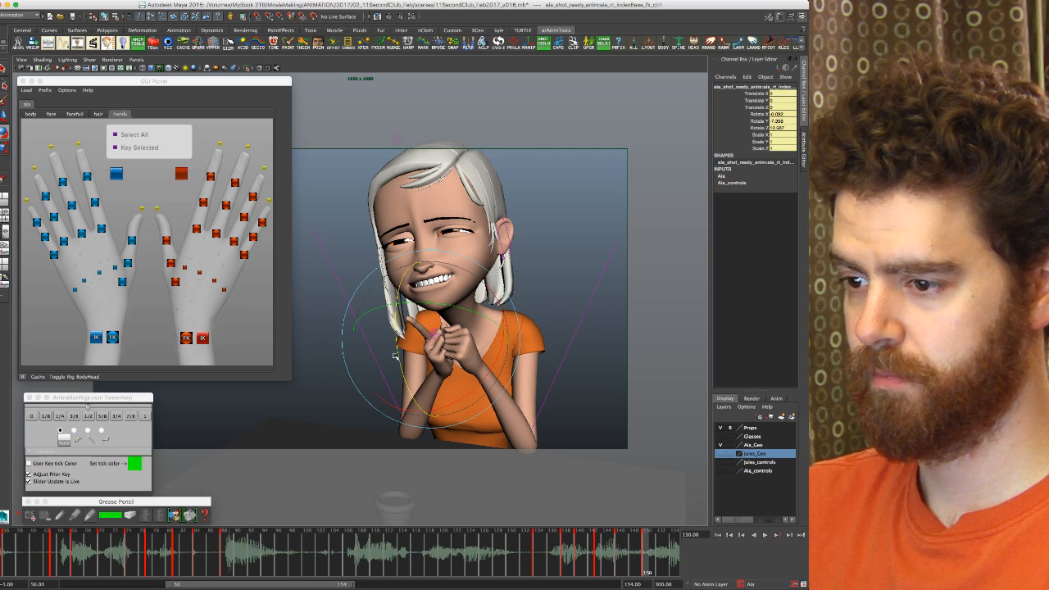
key(comma)
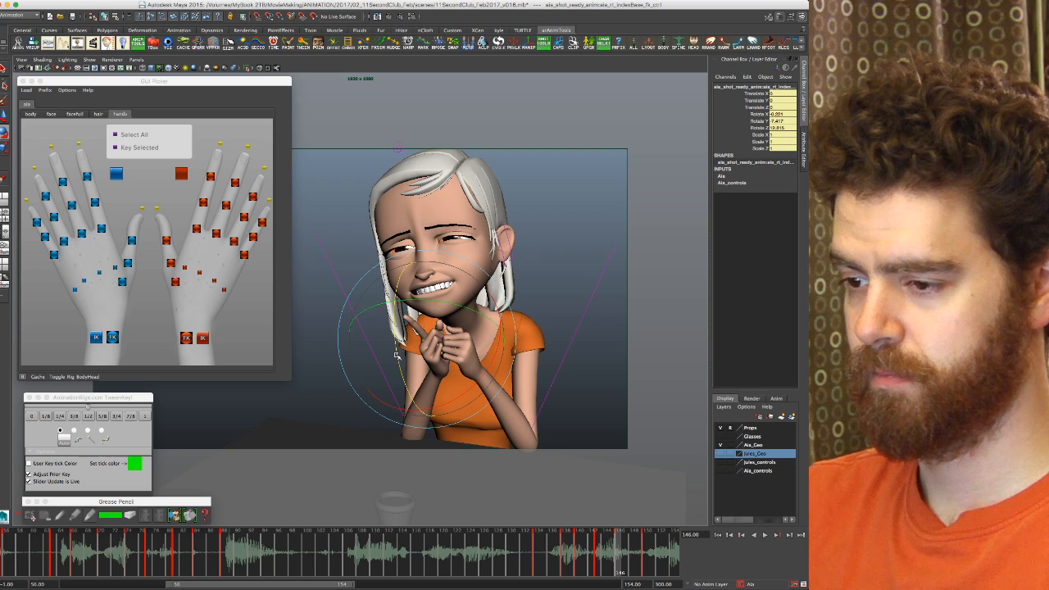
key(period)
key(comma)
key(comma)
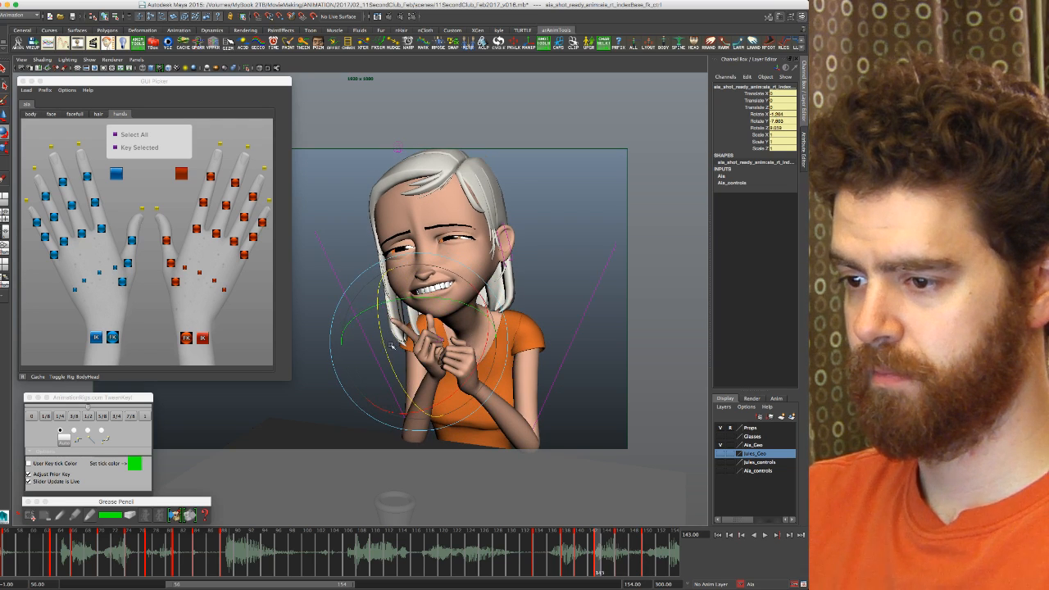
Step: Refine the right index base control's rotation at frame 143 and check the finger's motion across the neighbouring keys
drag(427, 341, 435, 345)
mouse_move(379, 385)
mouse_down()
mouse_move(386, 406)
mouse_move(390, 383)
mouse_up()
click(387, 364)
key(comma)
key(period)
key(period)
key(comma)
key(comma)
key(period)
key(comma)
key(period)
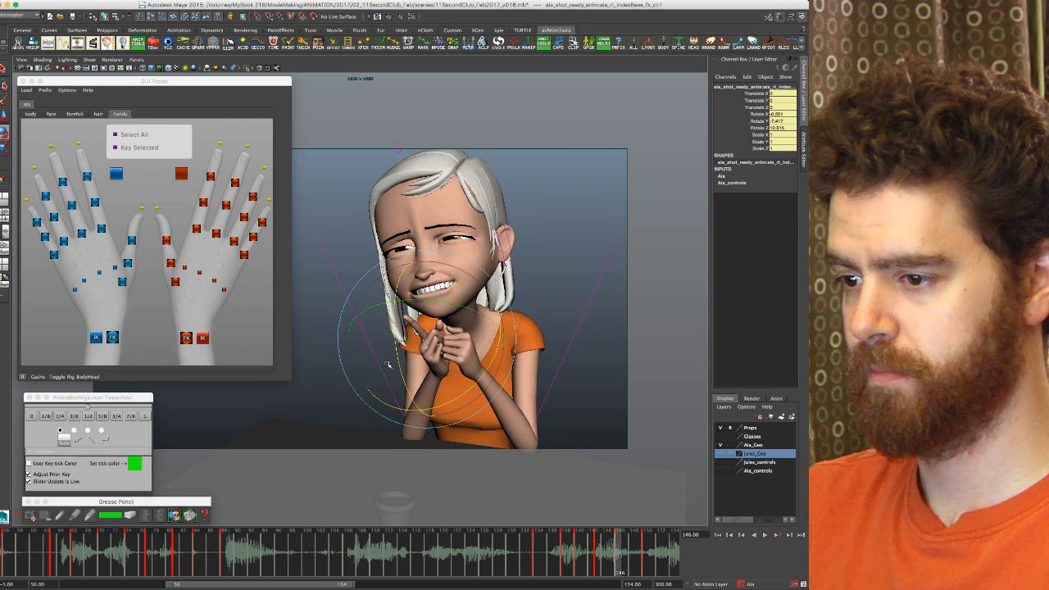
Step: Try rotating the right index finger's base control on Y at frame 150 and undo it
key(period)
drag(446, 305, 448, 305)
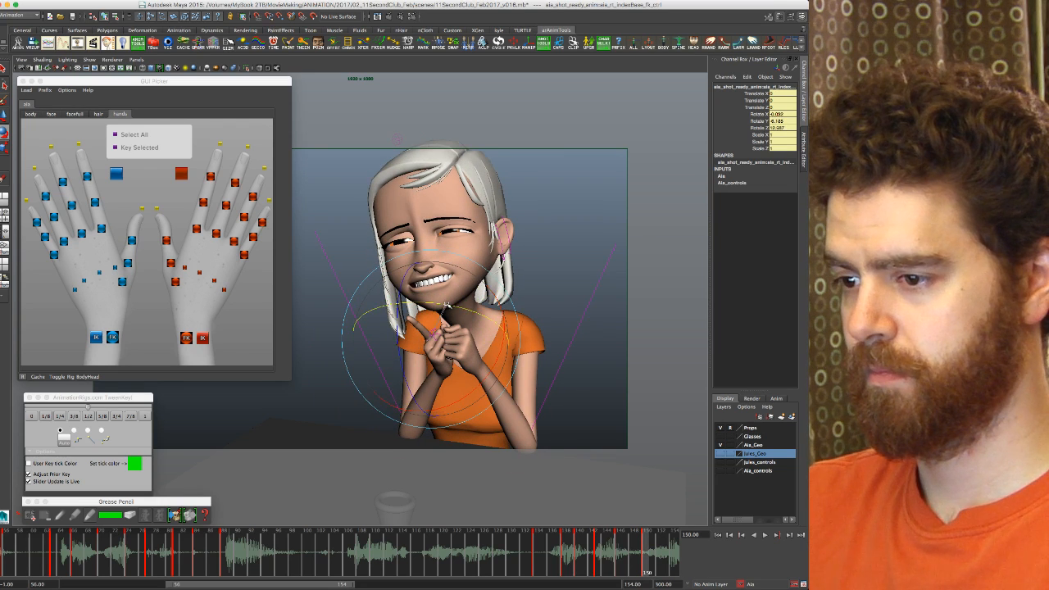
key(ctrl+z)
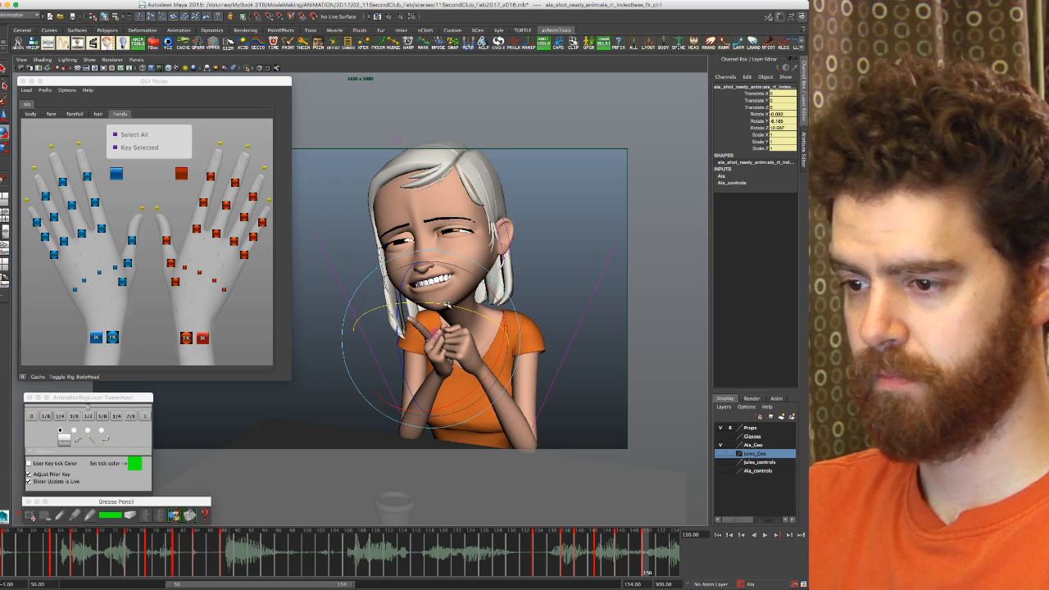
Step: Adjust the right index base control's Y rotation at frame 146 and check it against the surrounding keys
key(comma)
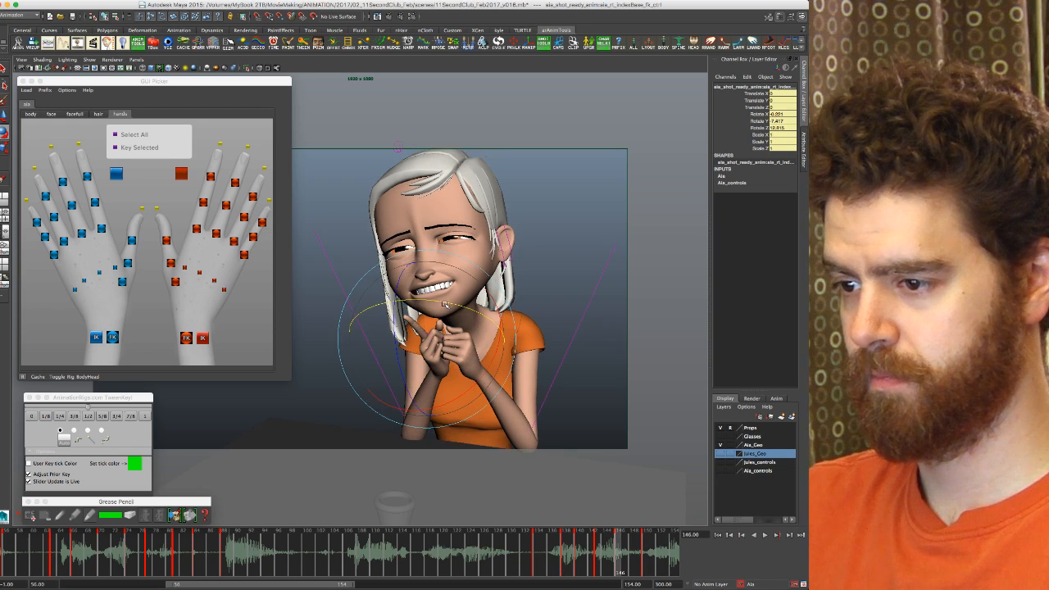
drag(443, 303, 442, 303)
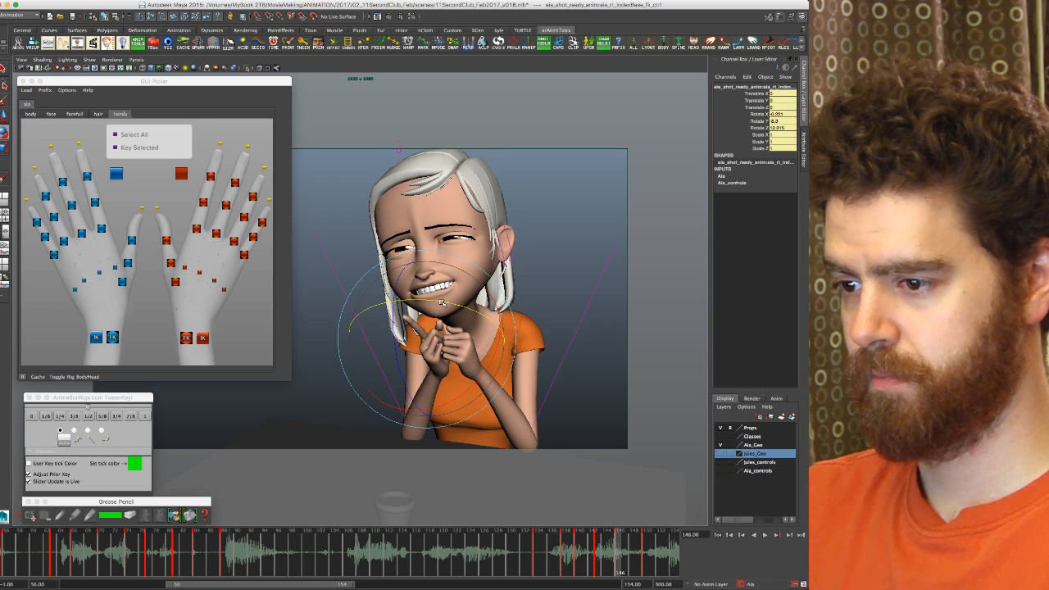
key(period)
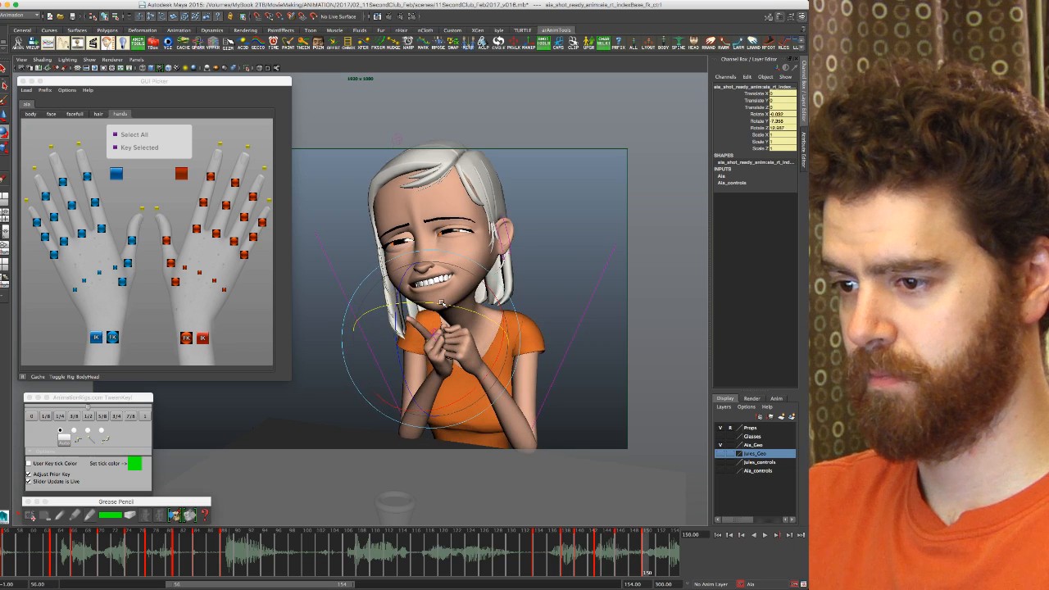
key(comma)
key(comma)
key(comma)
key(comma)
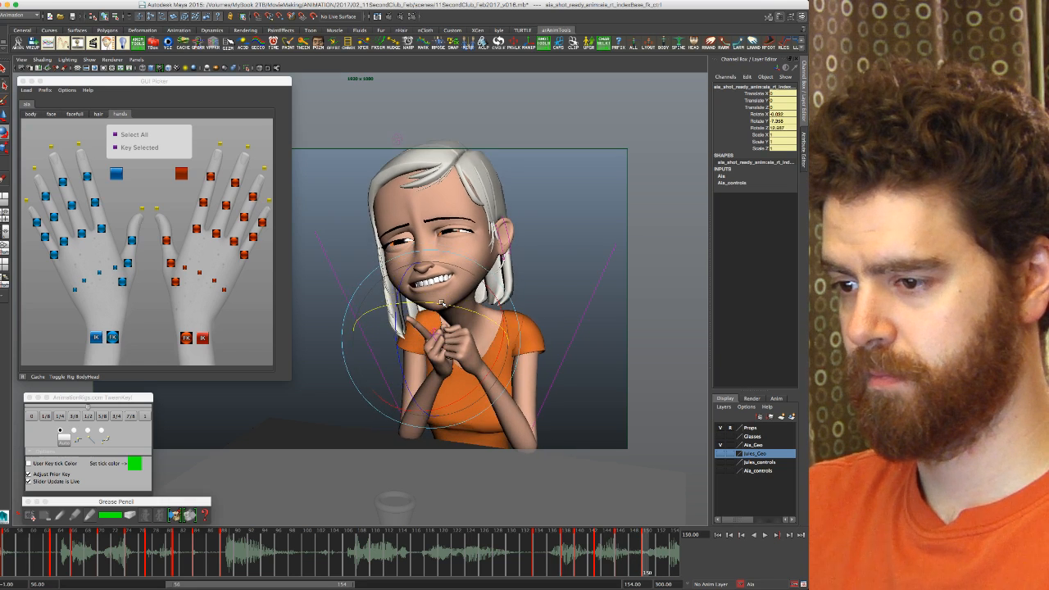
key(period)
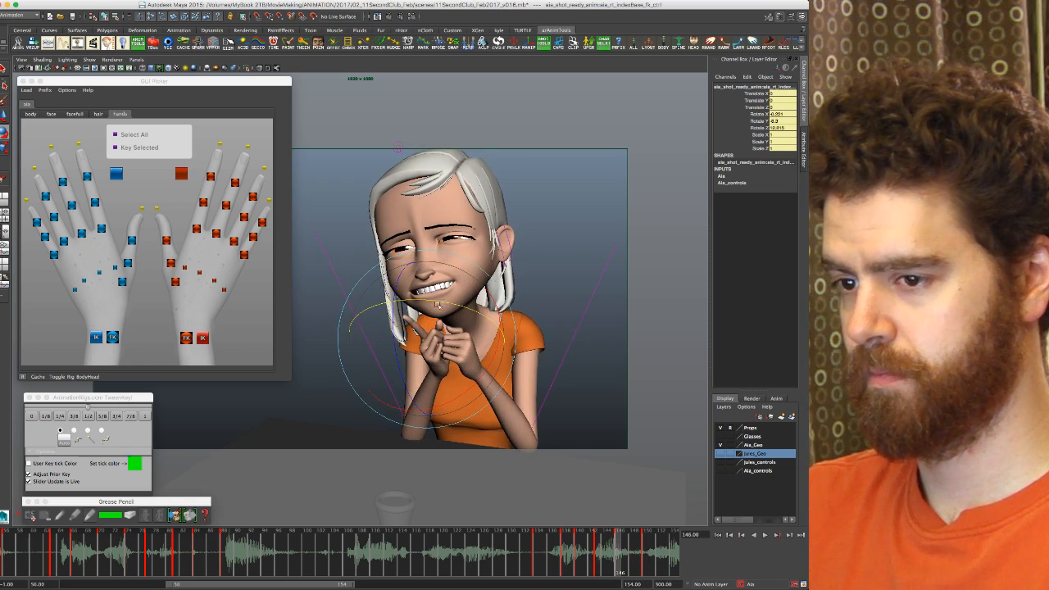
Step: Rotate the right index fingertip control on Y to about -10 at frame 146, comparing it with frames 143 and 150
drag(440, 275, 430, 285)
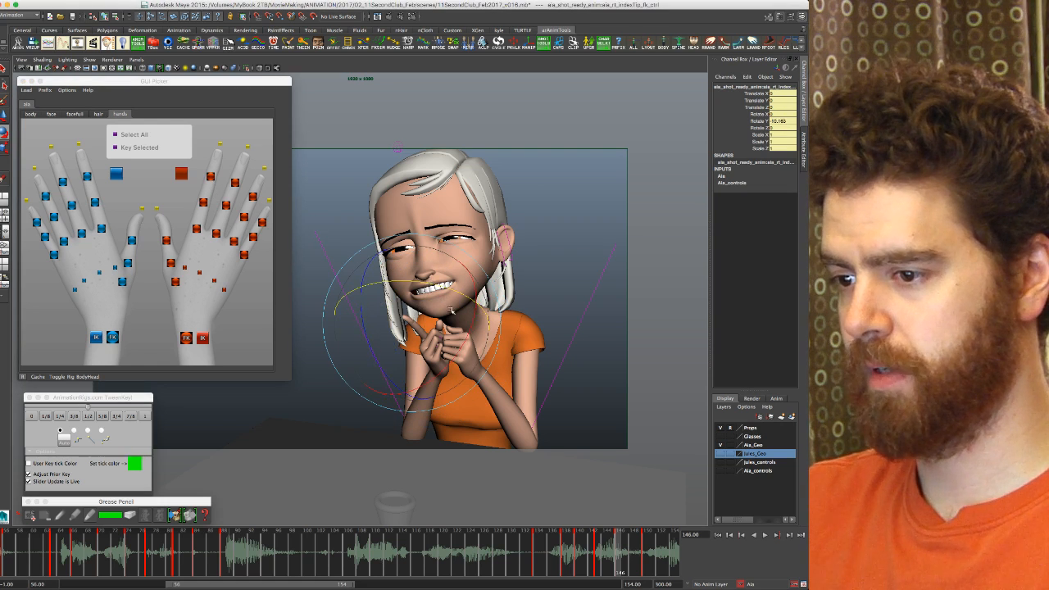
key(comma)
key(period)
key(period)
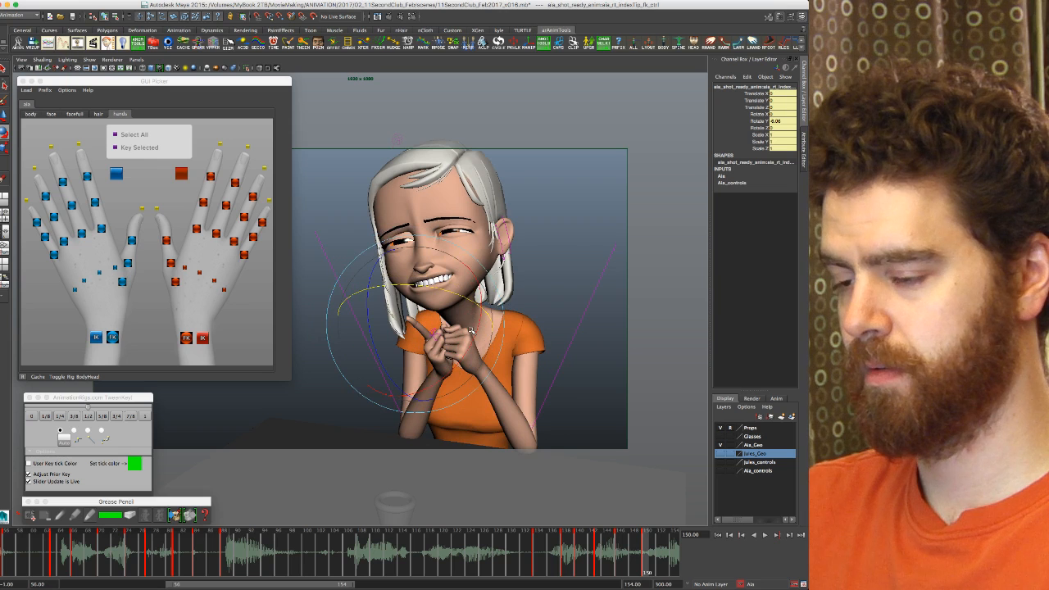
key(comma)
key(comma)
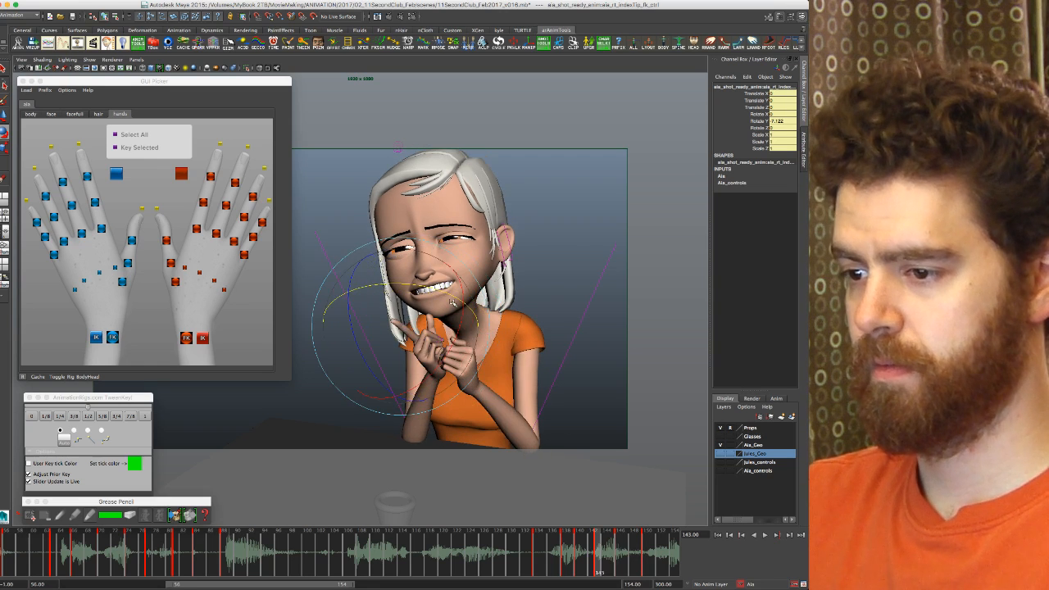
Step: Rotate the right index finger's middle joint control on Y at frame 146 and check the motion between frames 140 and 150
key(period)
drag(454, 289, 443, 293)
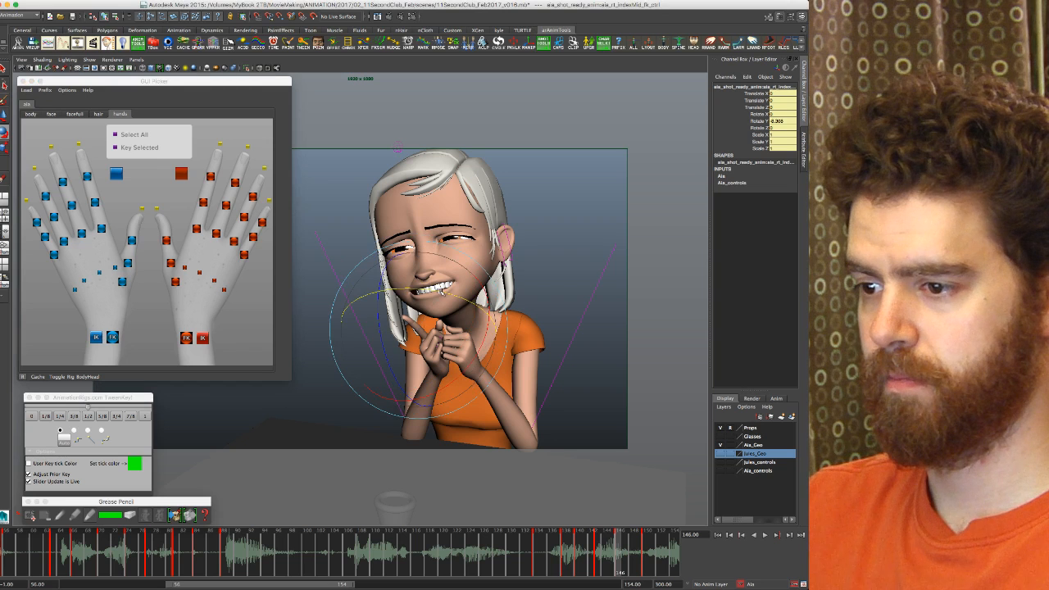
key(comma)
key(alt+period)
key(alt+period)
key(alt+period)
key(alt+period)
key(alt+period)
key(alt+period)
key(alt+period)
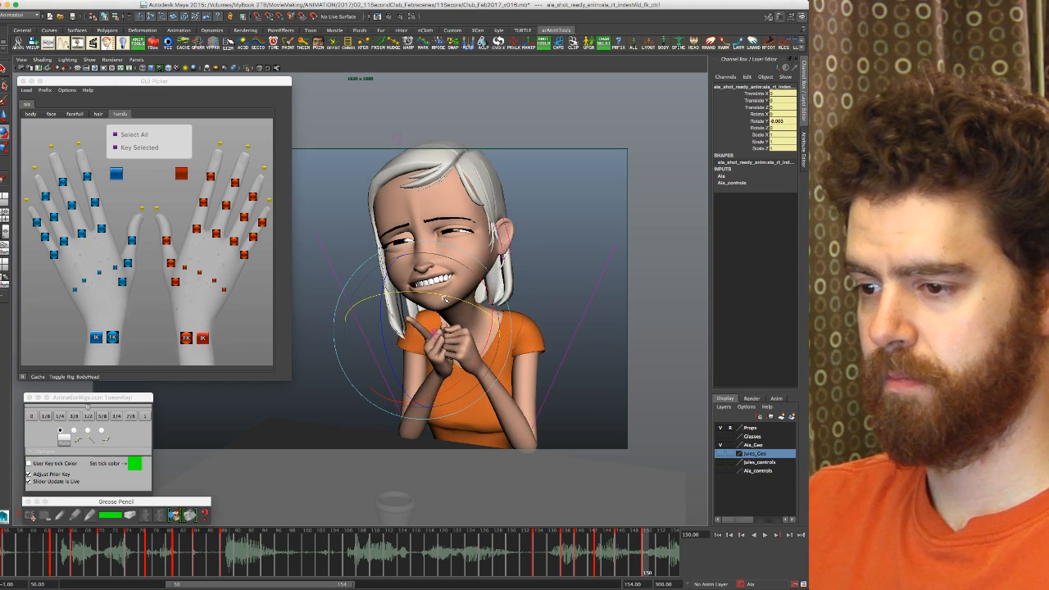
key(comma)
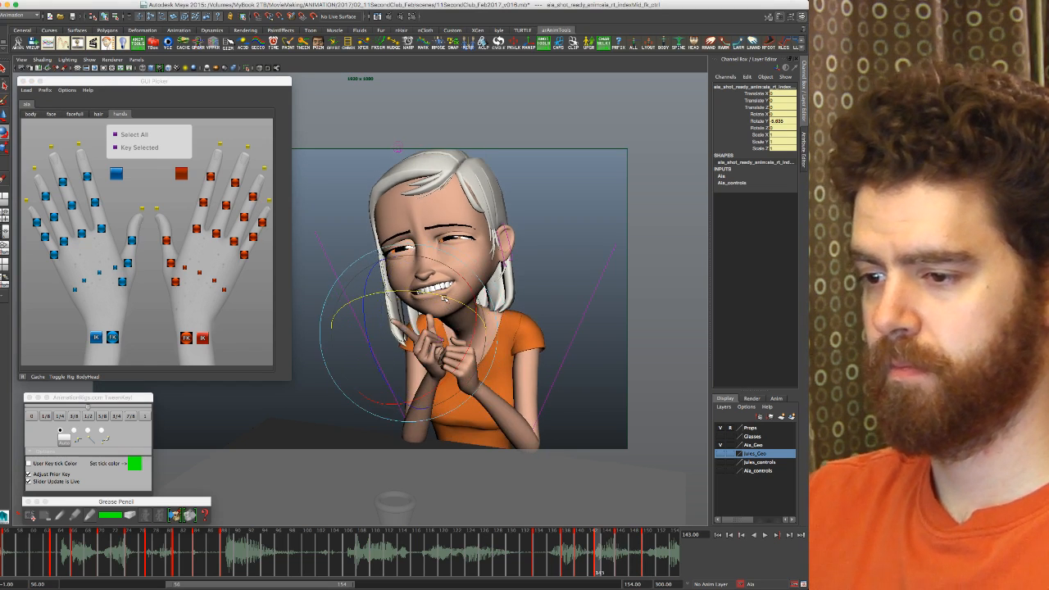
key(comma)
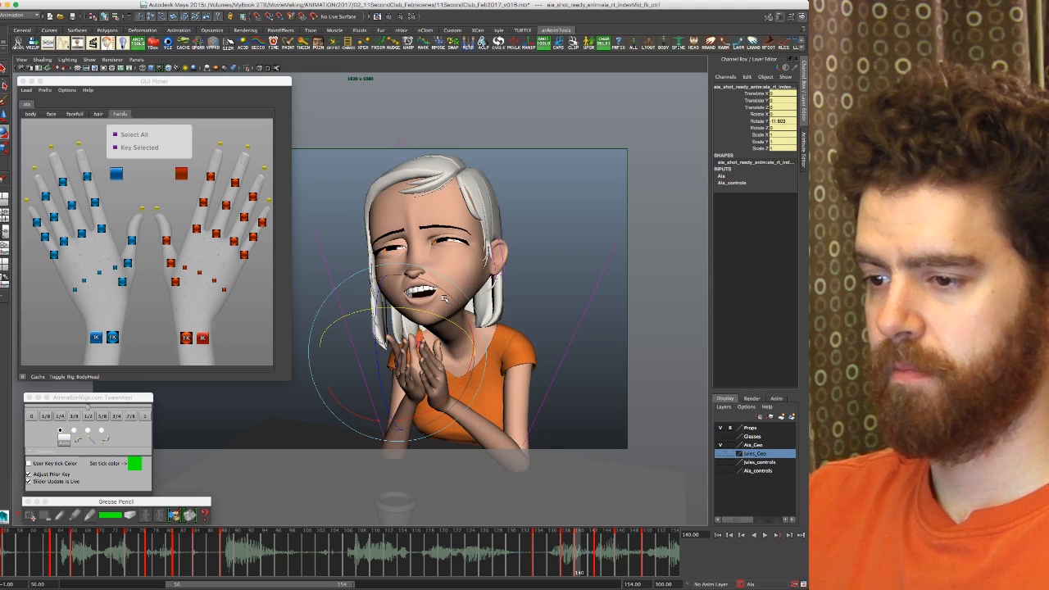
Step: Playblast the revised hand gesture over the time range from frame 128 to 154
click(526, 560)
click(502, 562)
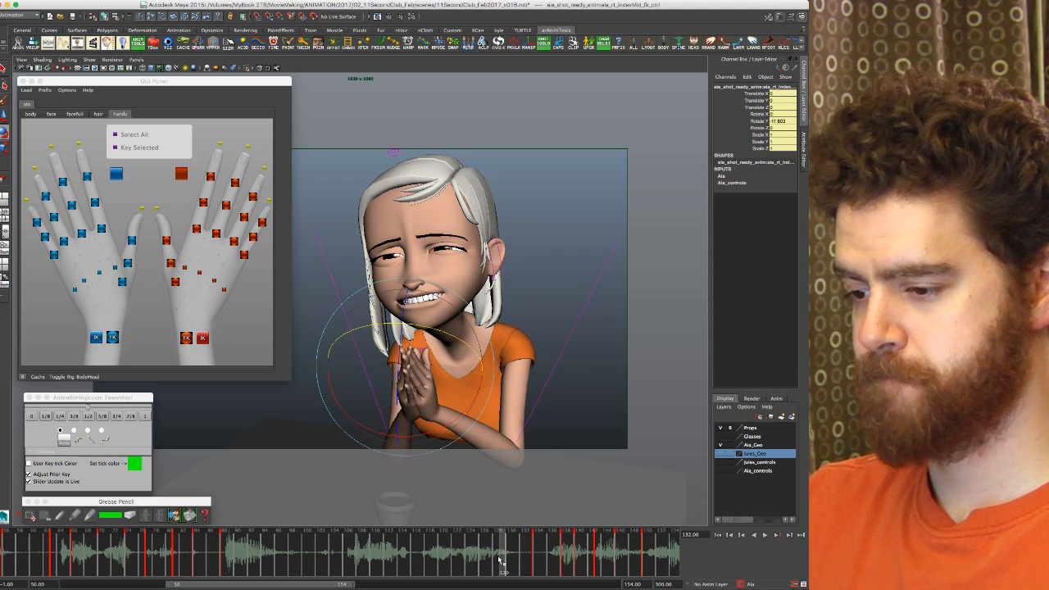
shift+drag(494, 560, 679, 559)
right_click(644, 554)
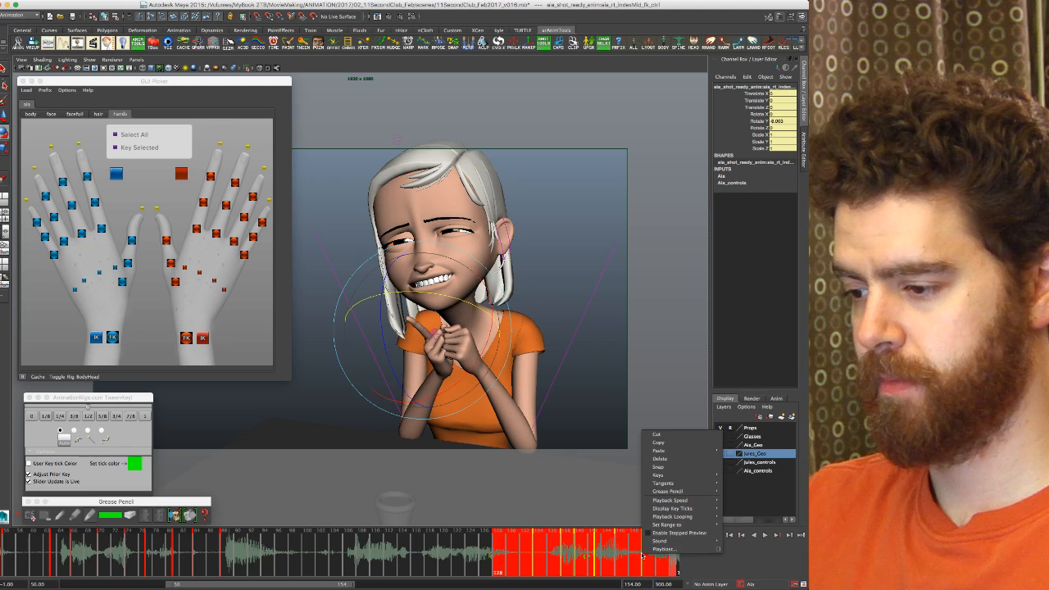
click(661, 549)
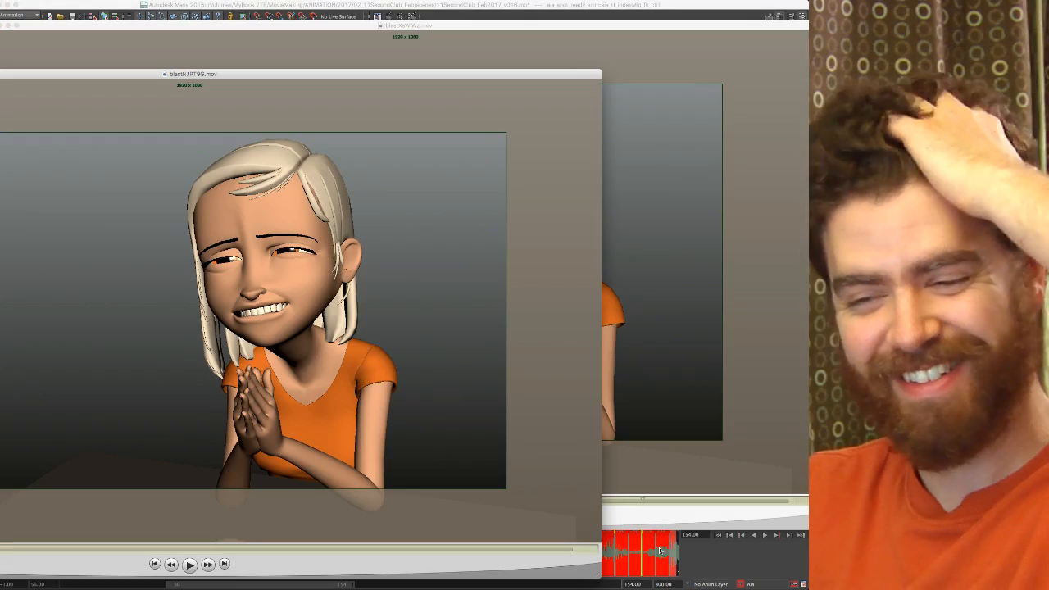
Step: Play back the new hand gesture playblast, stop it and return to the Maya scene
drag(59, 75, 284, 20)
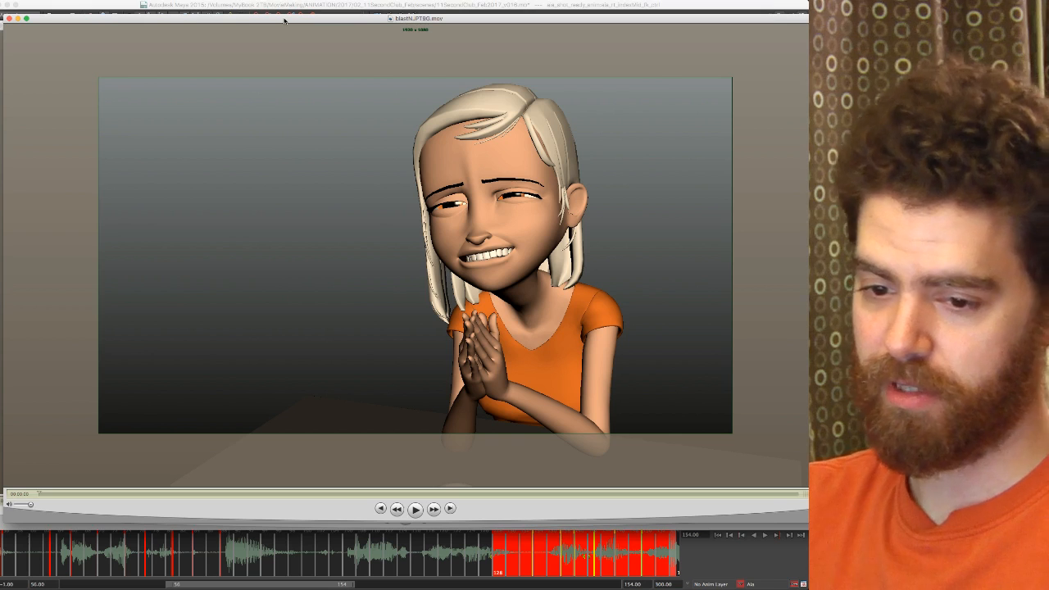
key(space)
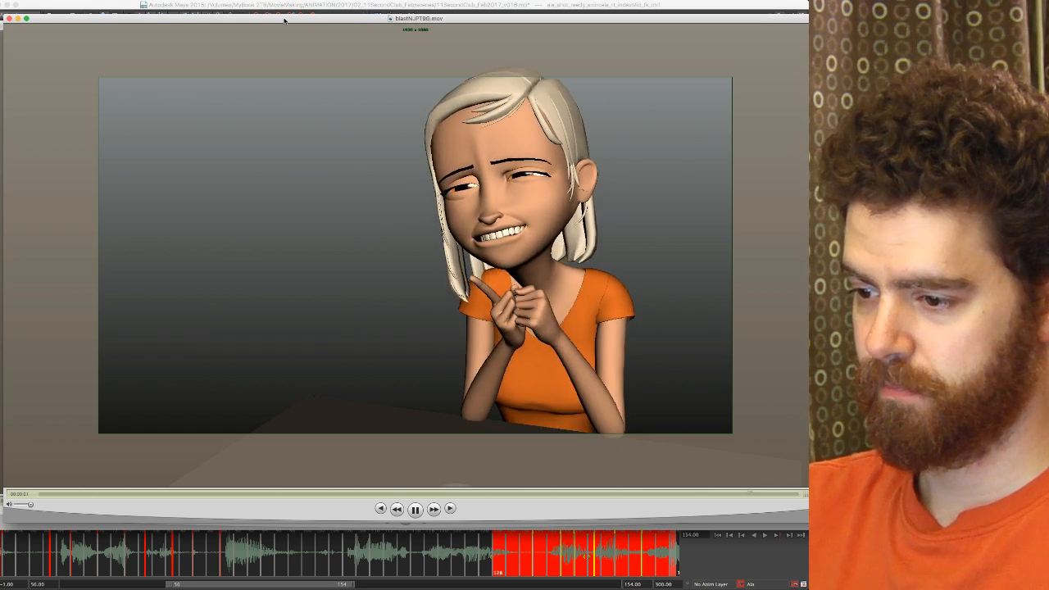
key(space)
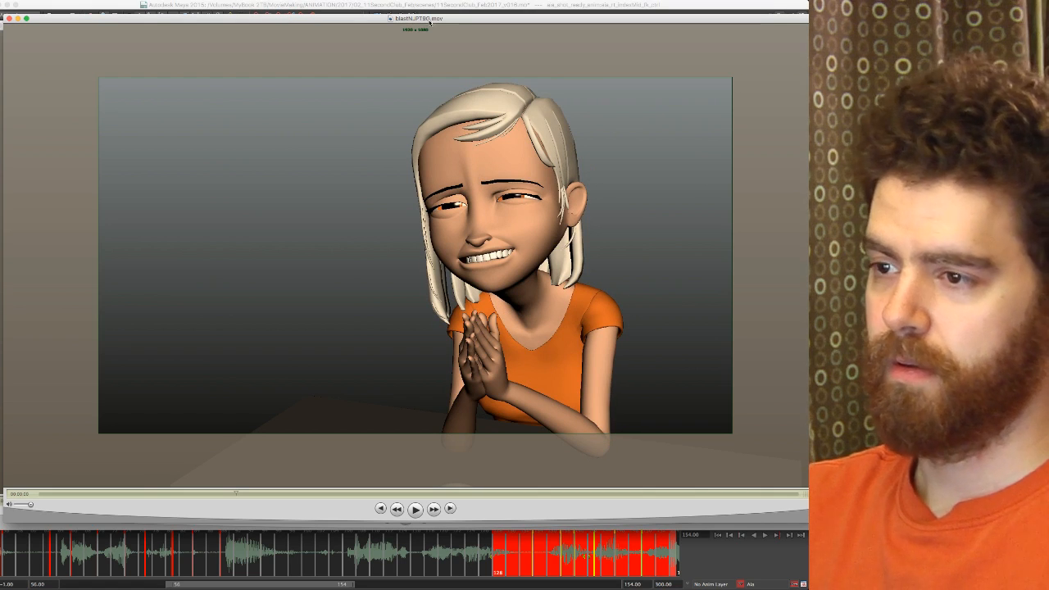
click(340, 9)
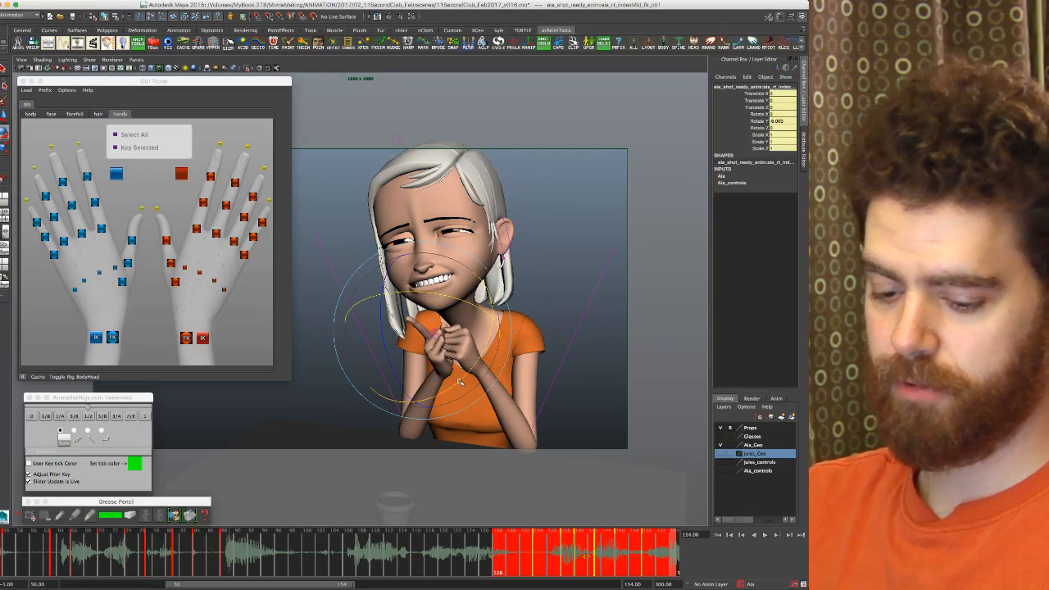
Step: Examine the arm and shoulder poses from the side in the perspective view across the keys at frames 77, 81 and 84
click(537, 566)
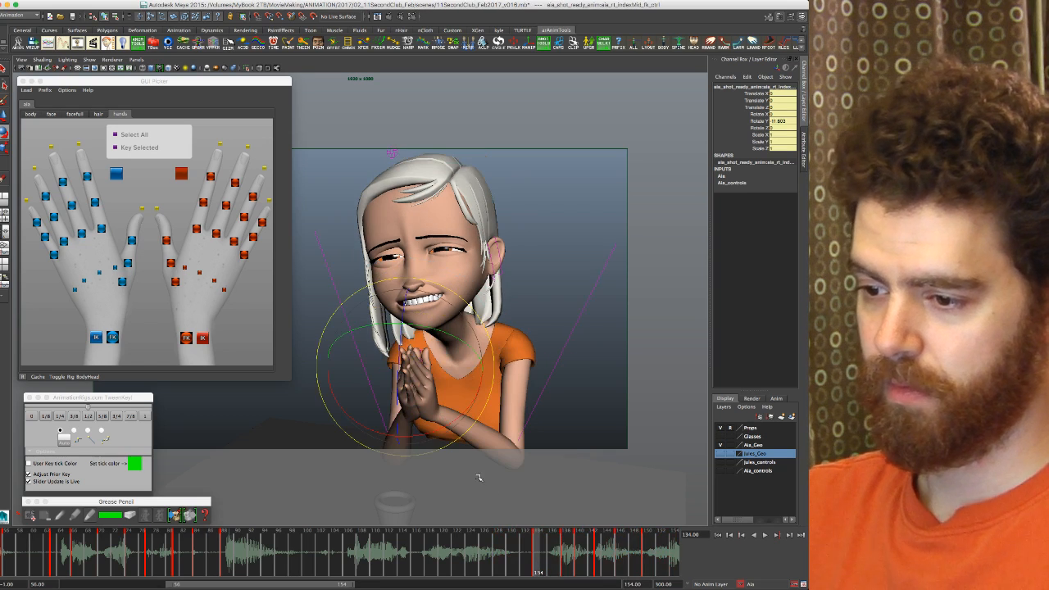
key(space)
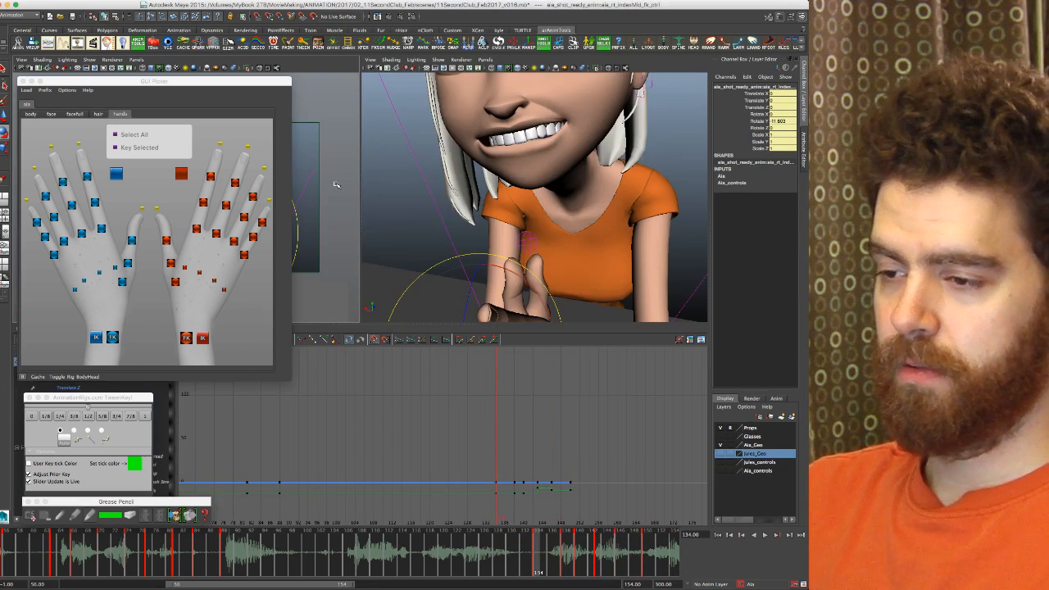
alt+drag(569, 247, 540, 237)
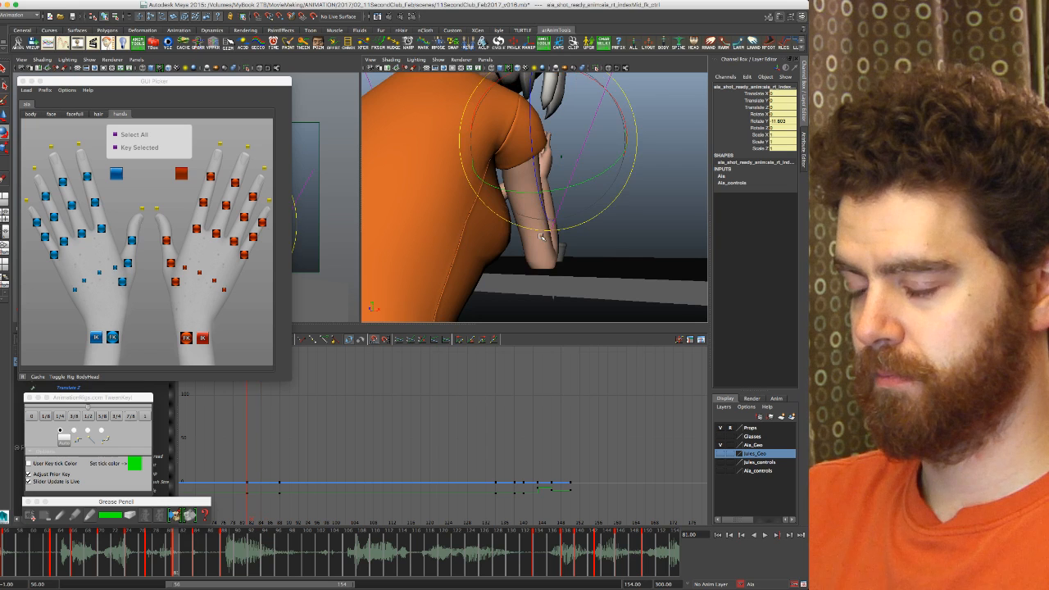
key(.)
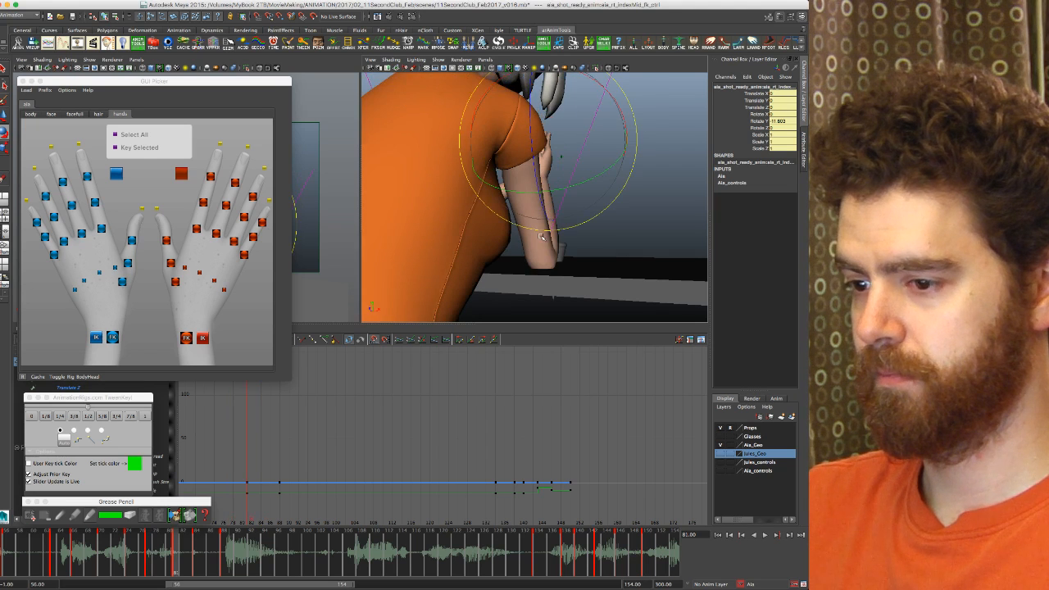
key(.)
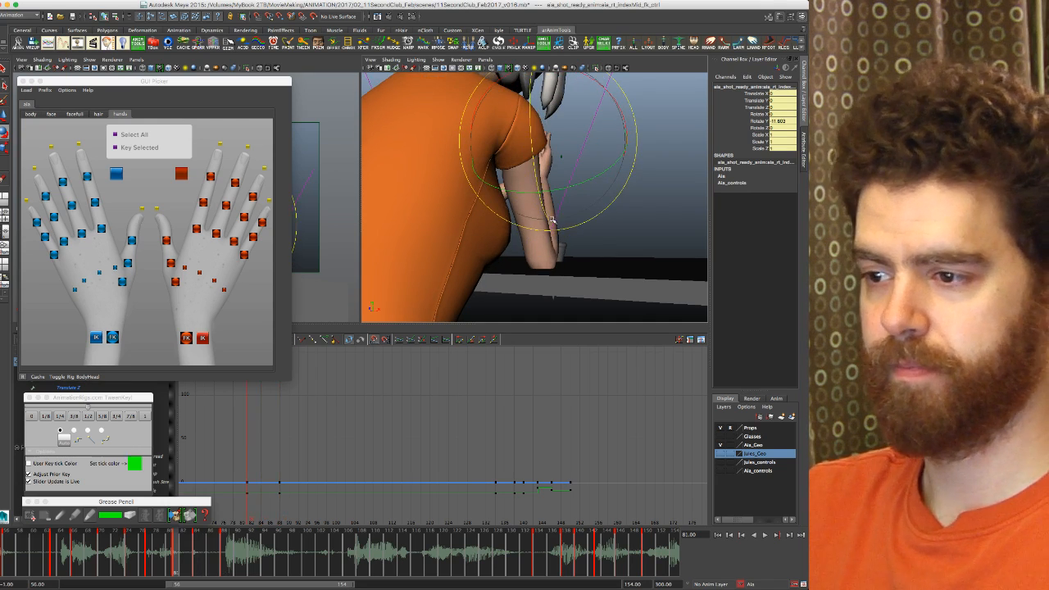
alt+right_drag(620, 232, 598, 237)
alt+drag(598, 237, 507, 244)
key(.)
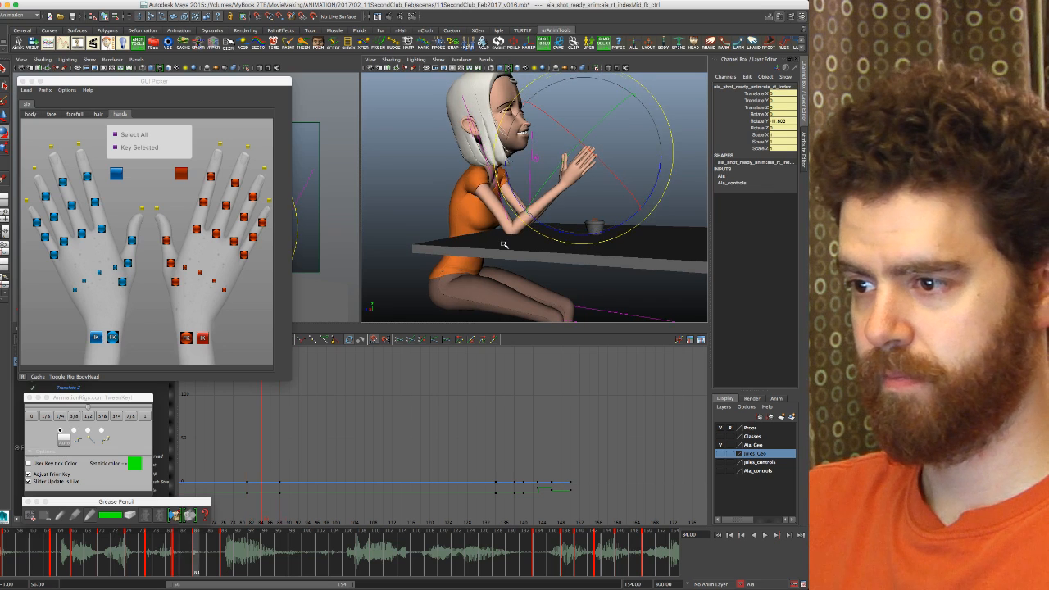
key(.)
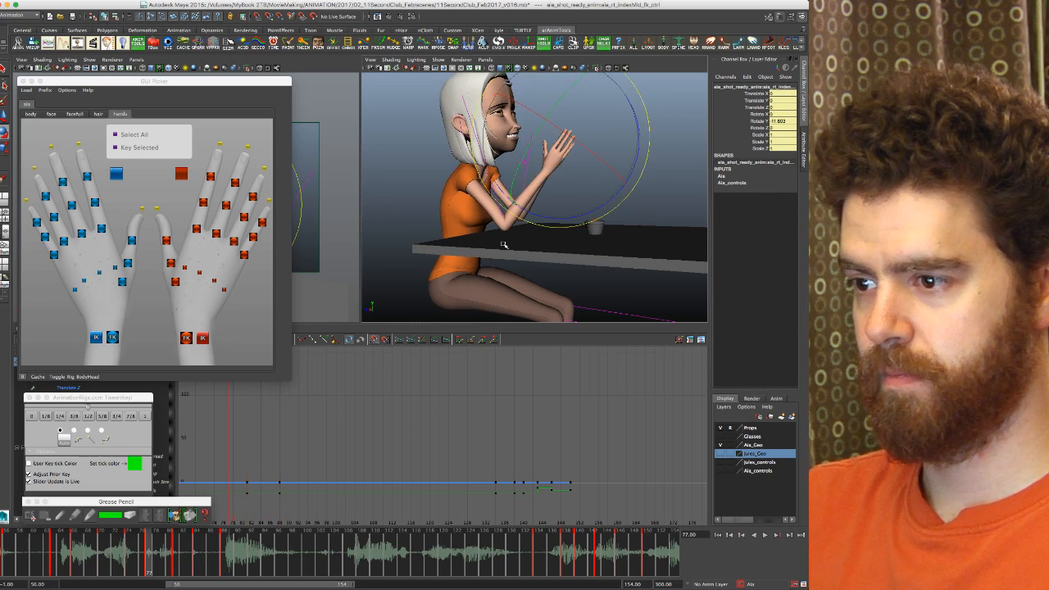
key(alt+period)
key(alt+period)
key(alt+period)
key(alt+period)
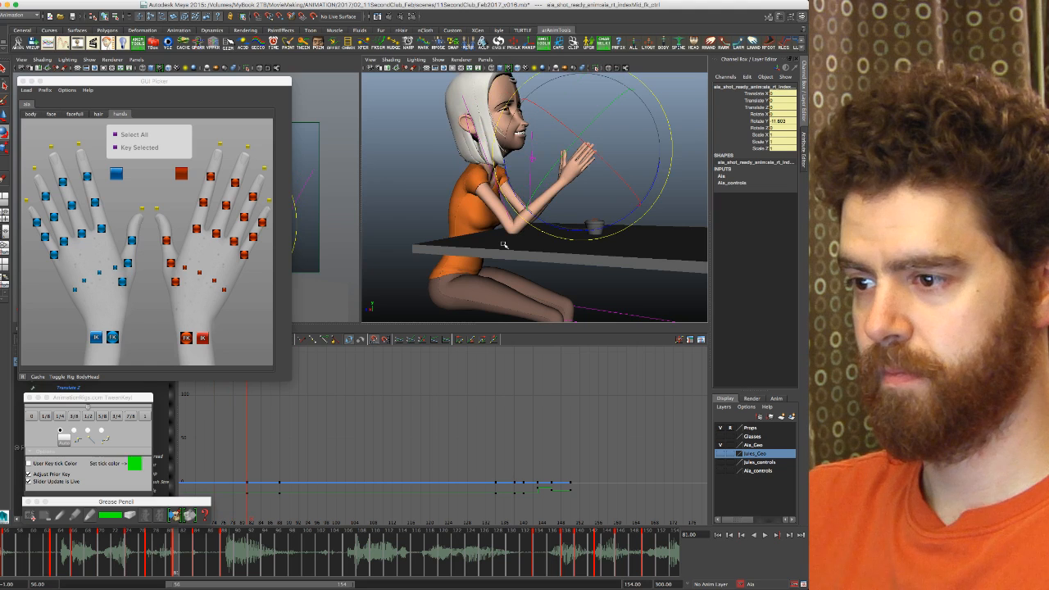
Step: Rotate the right clavicle control at frame 84 to raise the shoulder, and move the control picker clear of the camera view
click(30, 114)
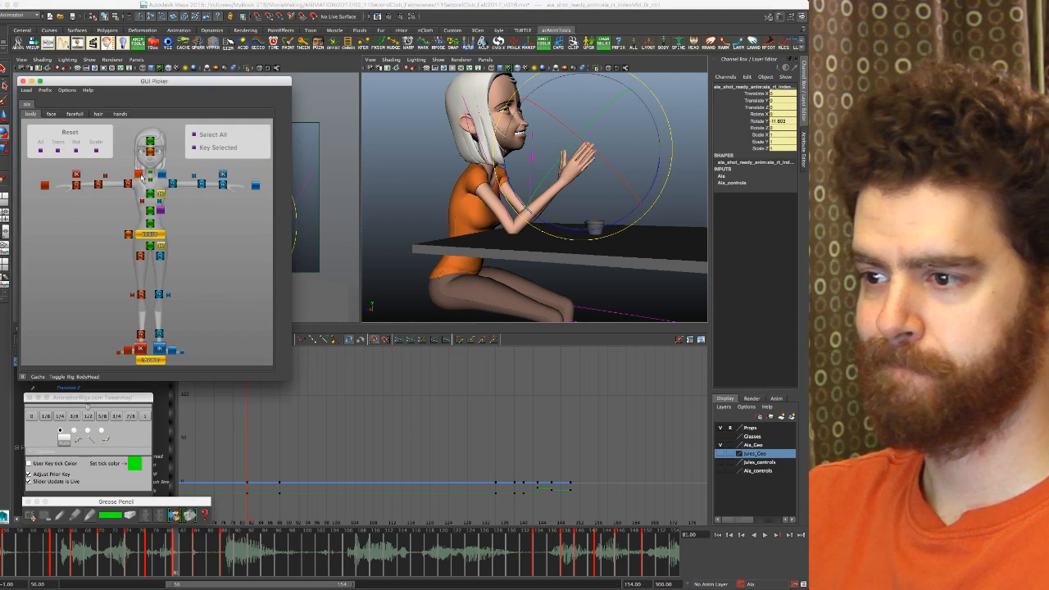
click(138, 176)
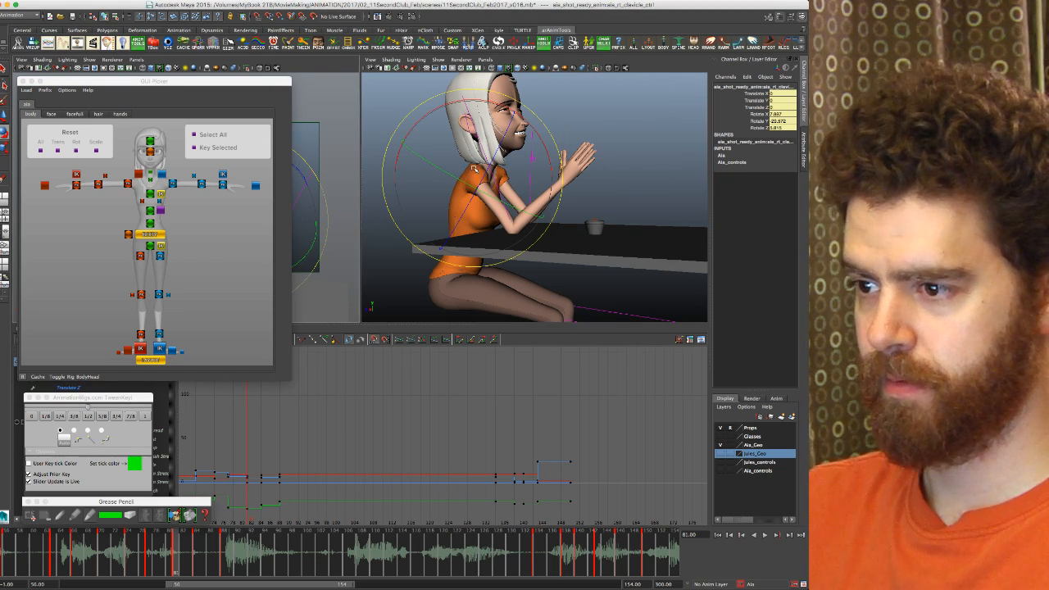
key(.)
drag(472, 154, 472, 150)
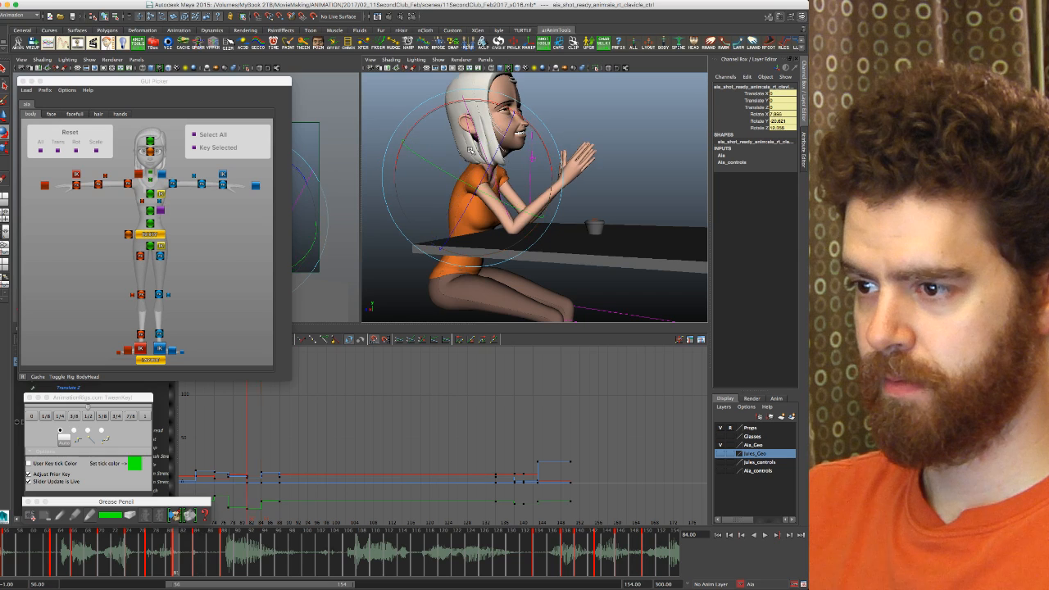
key(.)
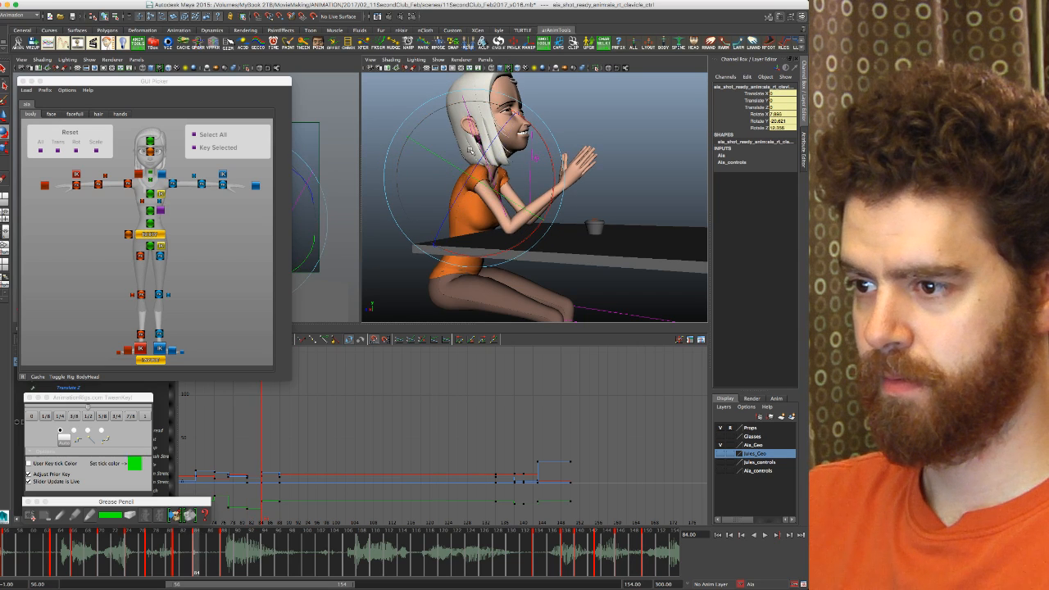
drag(218, 82, 0, 146)
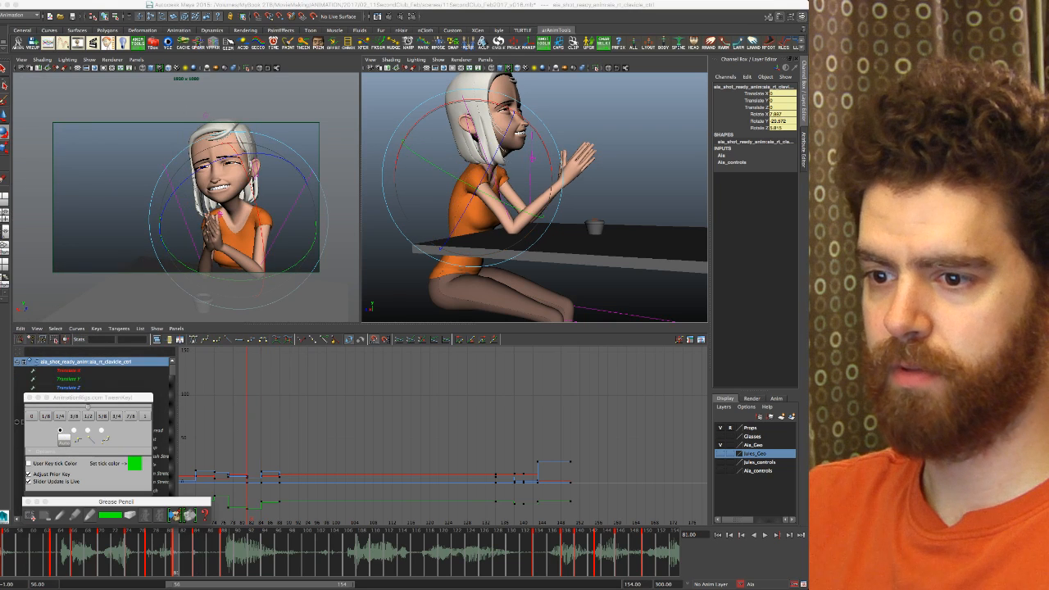
key(.)
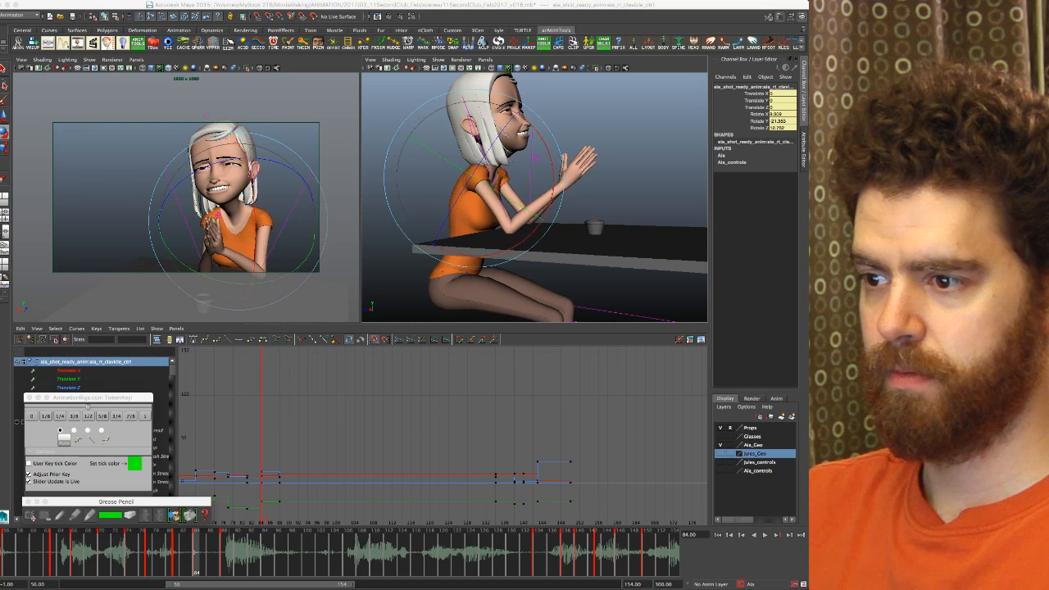
key(.)
mouse_move(454, 165)
mouse_down()
mouse_move(480, 189)
mouse_move(447, 146)
mouse_up()
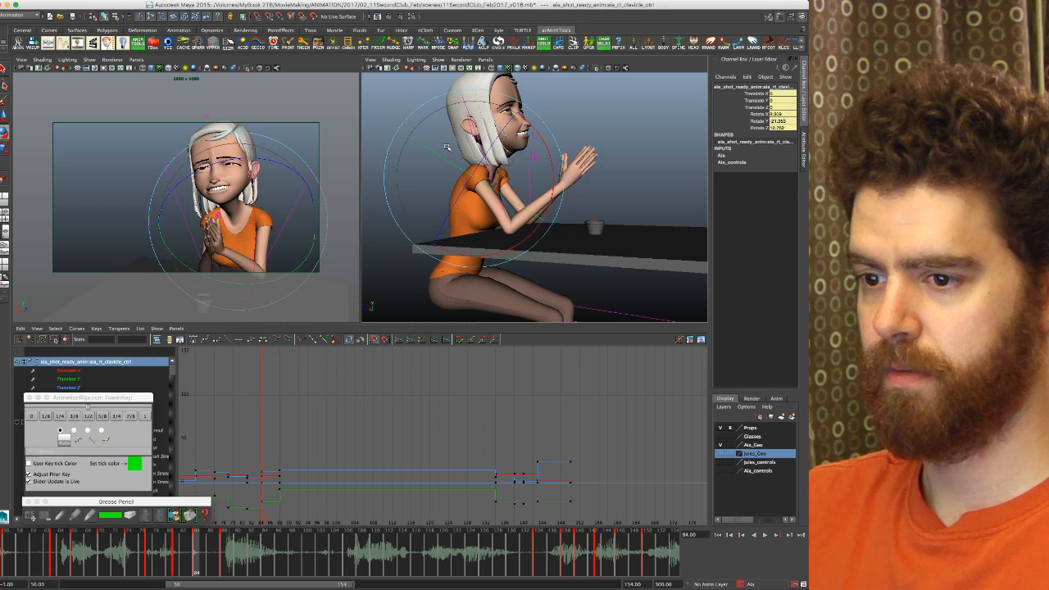
Step: Rotate the right clavicle control at frame 81 to about 10 on Z, checking it against frames 77 and 84
key(.)
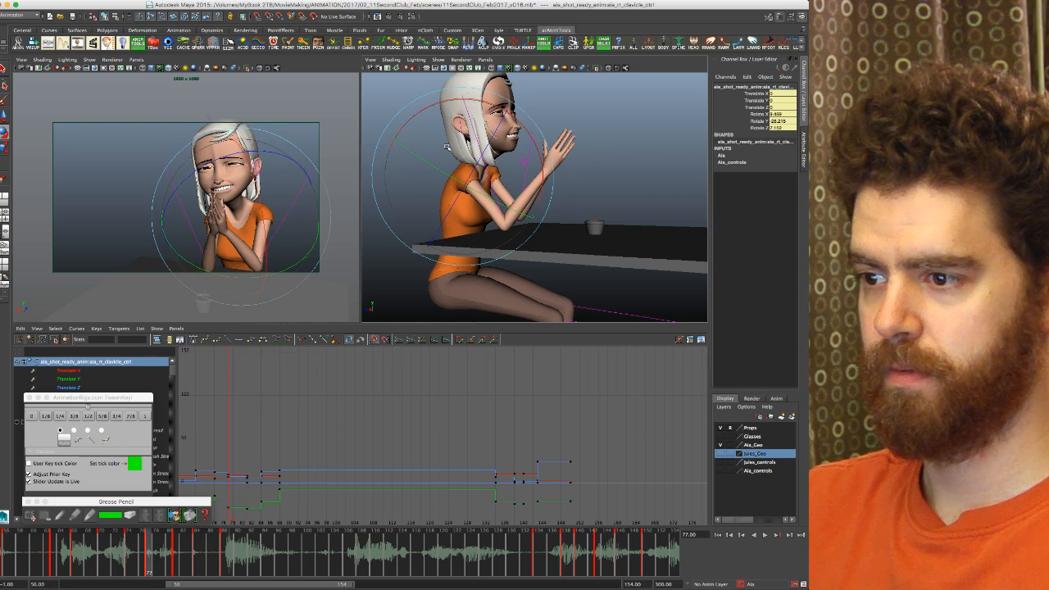
key(.)
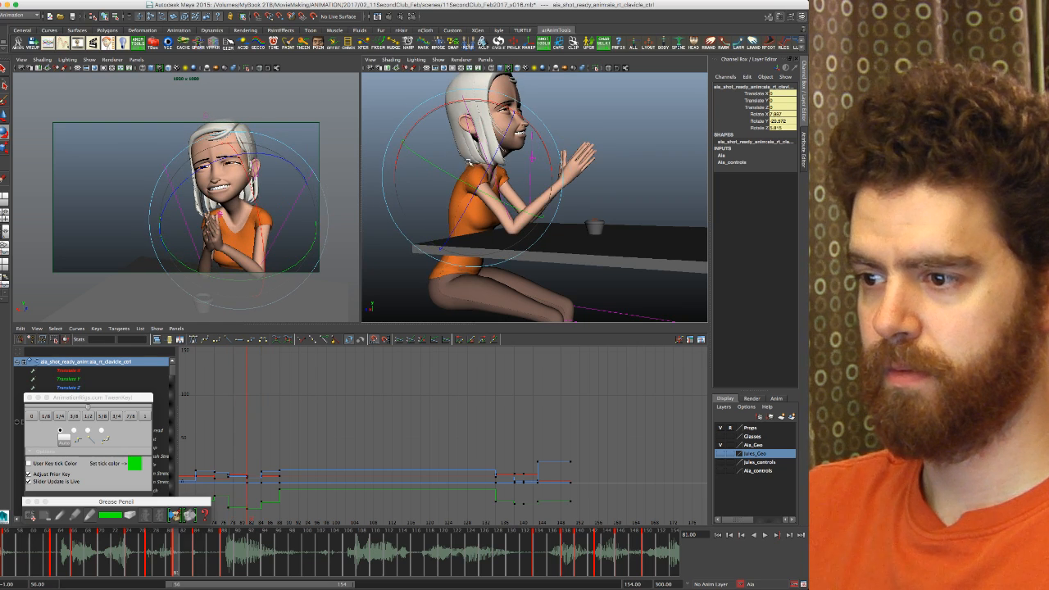
drag(461, 160, 464, 162)
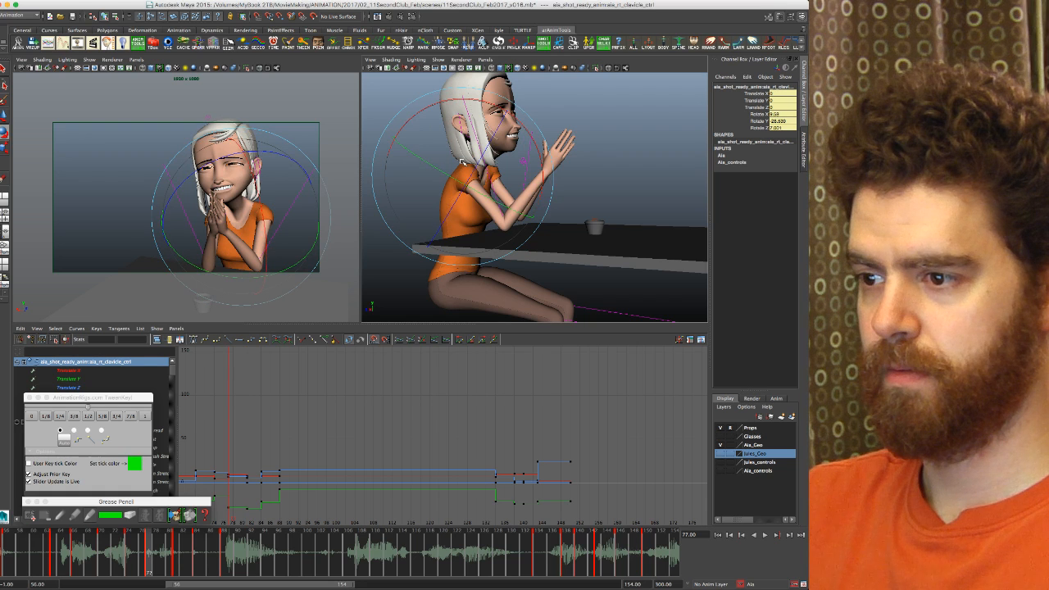
key(.)
drag(462, 162, 462, 153)
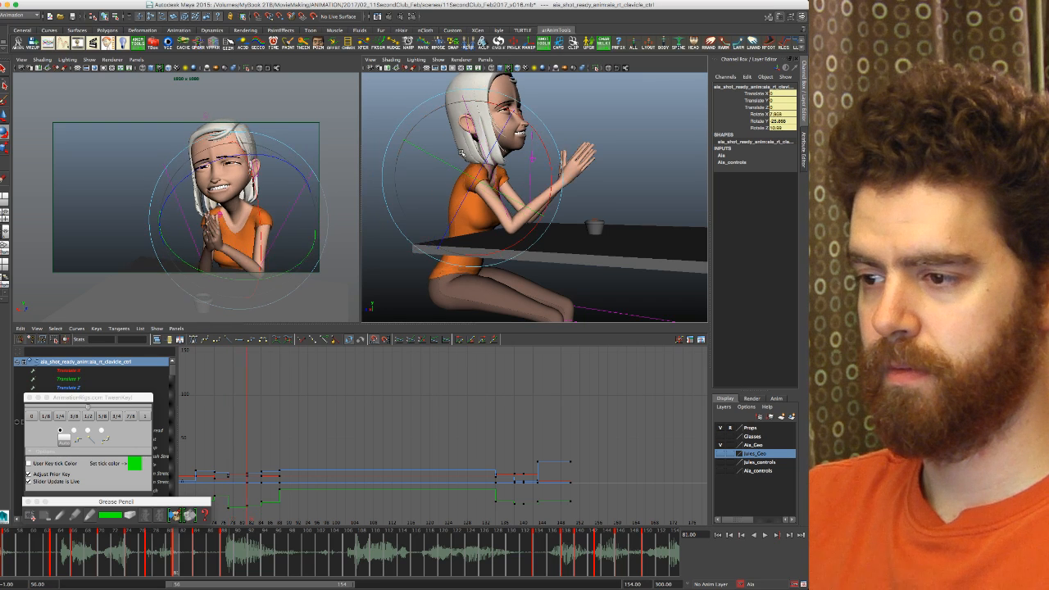
key(.)
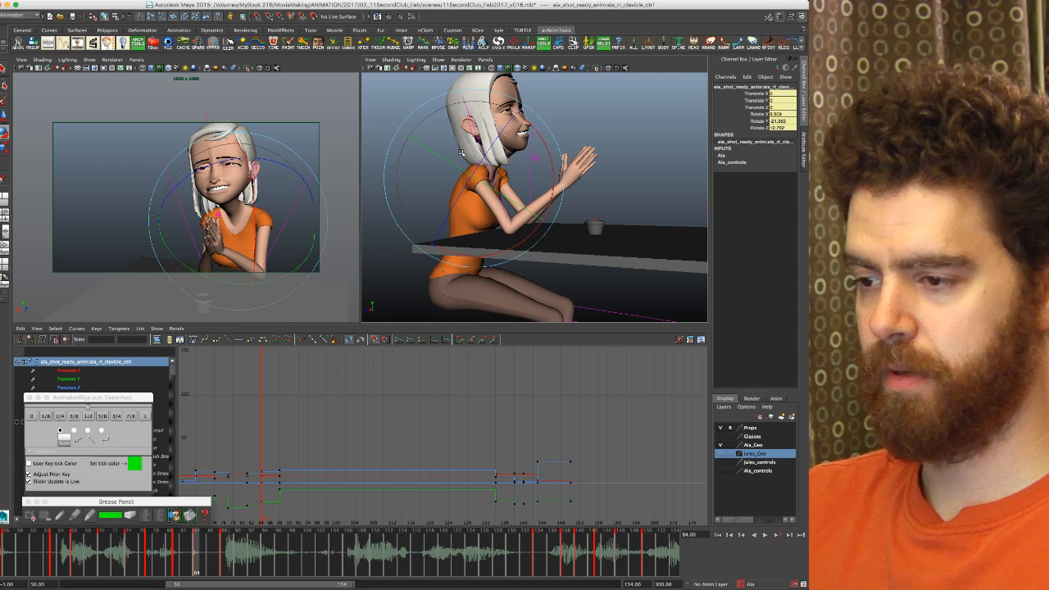
Step: Rotate the right clavicle control at frame 88 to about 9, -10, 17 and compare it with the preceding key
key(alt+period)
key(alt+period)
key(alt+period)
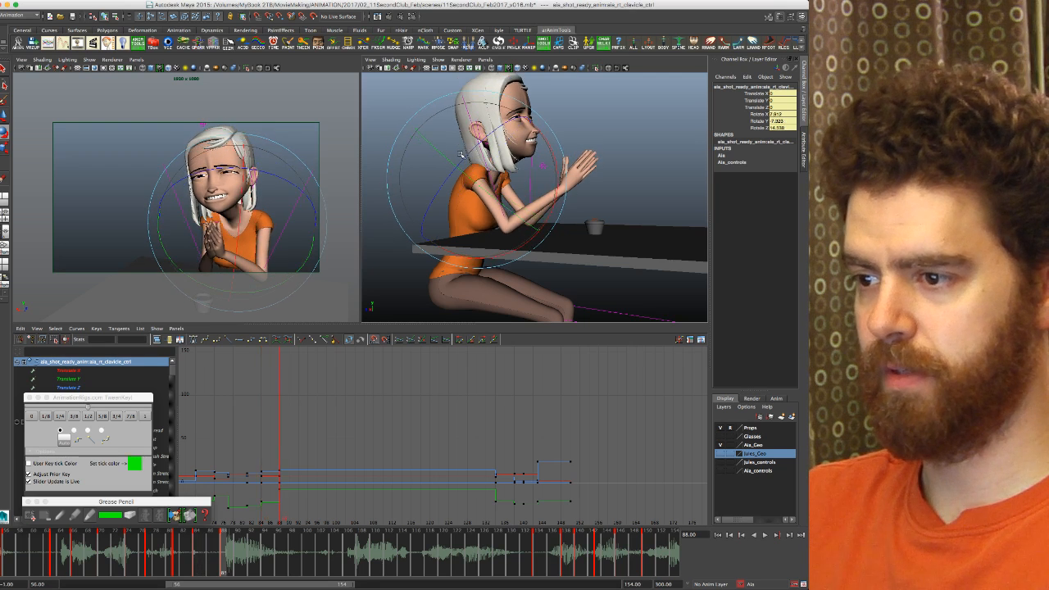
key(alt+comma)
key(alt+period)
drag(462, 156, 470, 154)
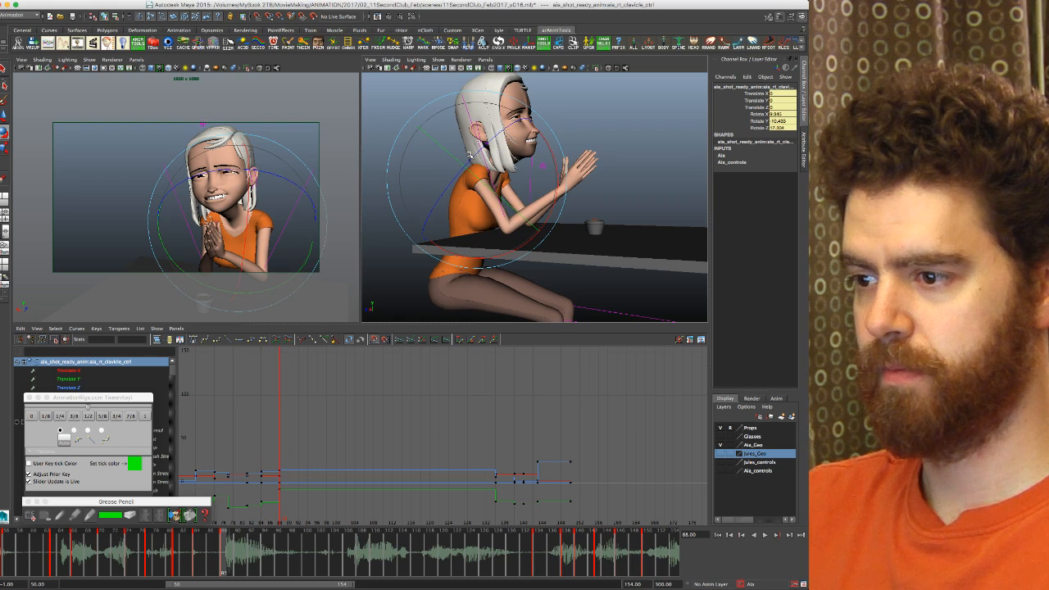
key(alt+comma)
key(alt+period)
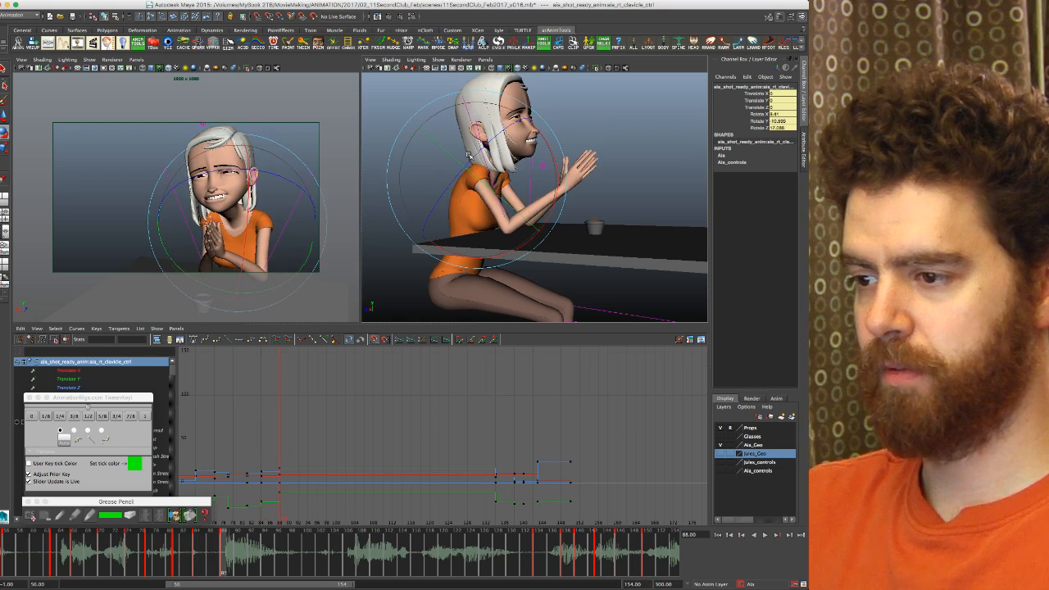
Step: Match the right clavicle's key at frame 134 to the previous key and fine-tune its rotation to about 9, -11, 18
key(period)
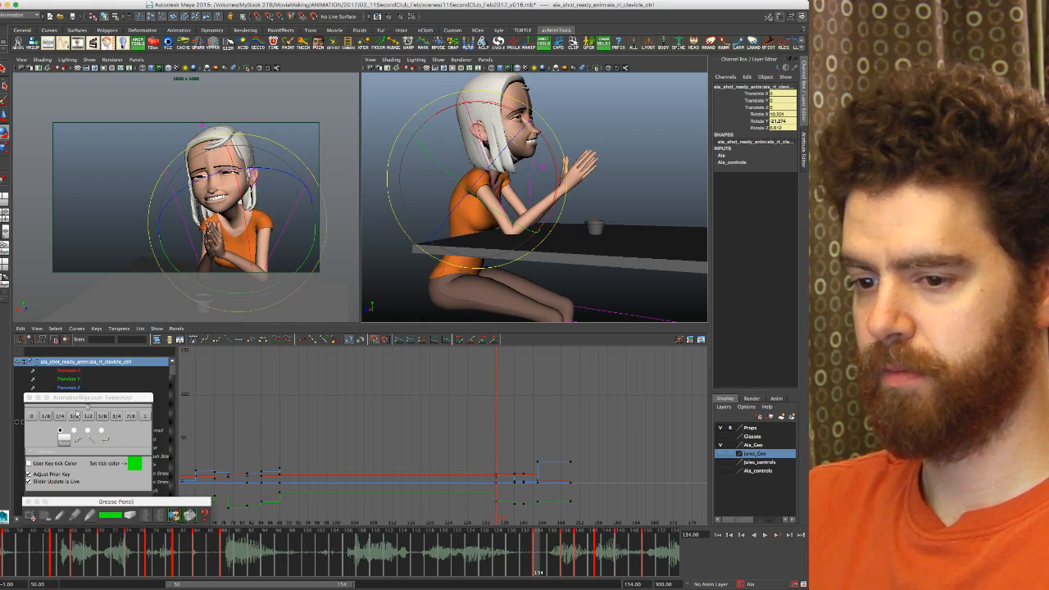
drag(443, 173, 470, 156)
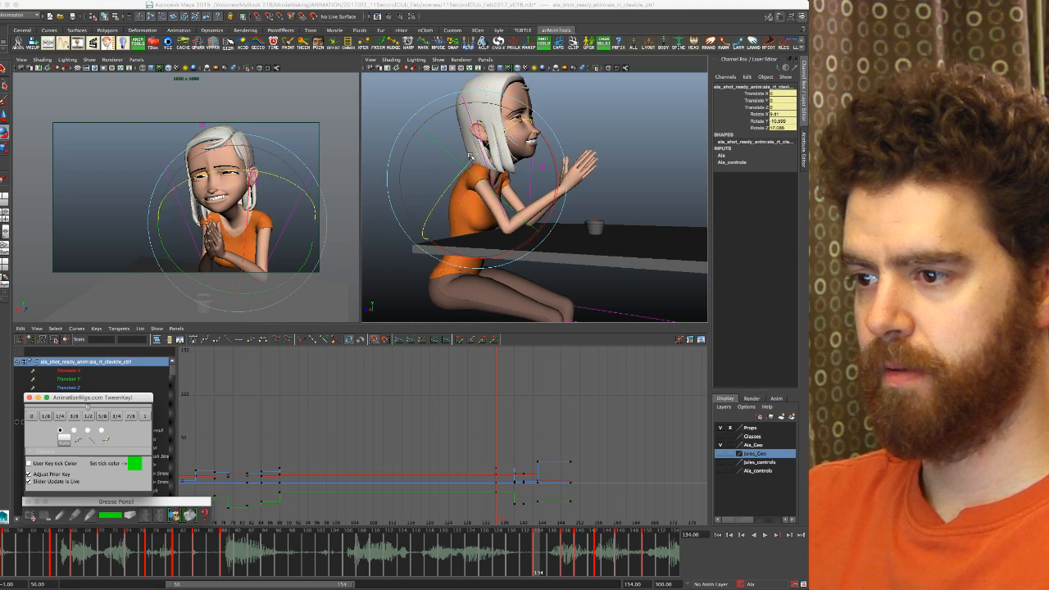
key(period)
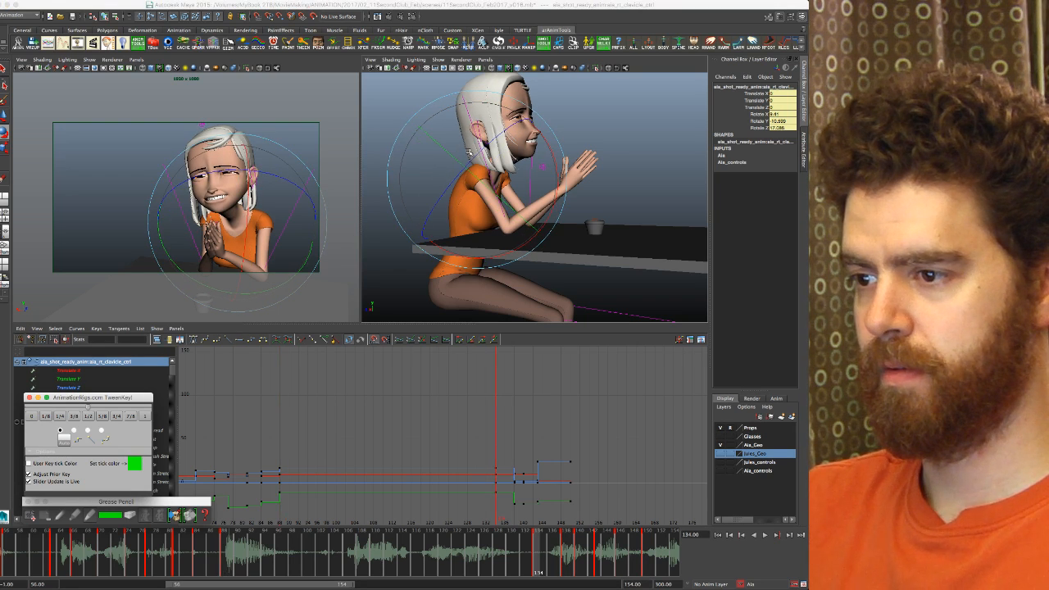
drag(469, 152, 469, 154)
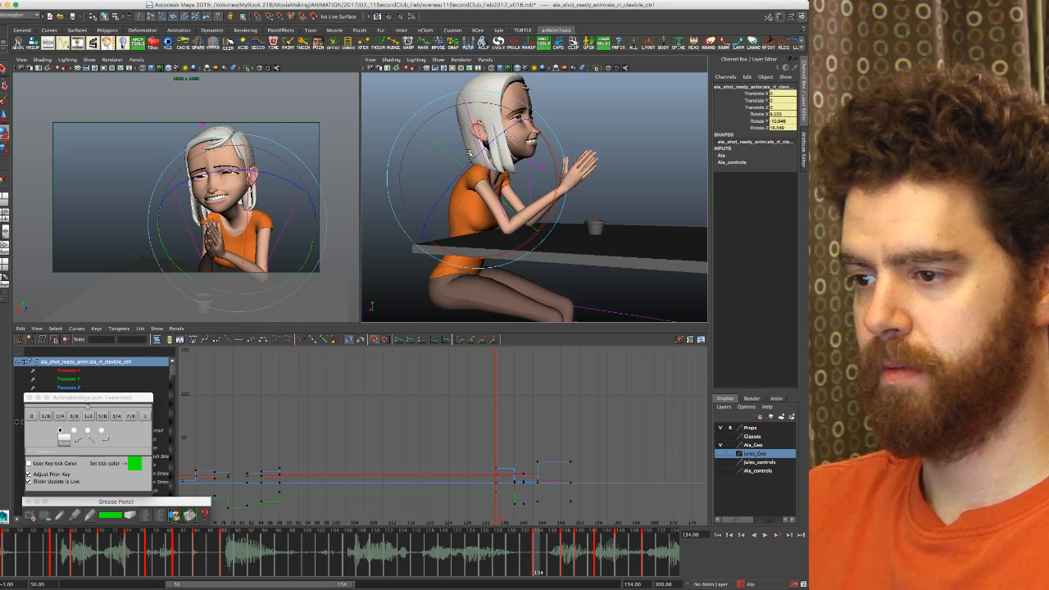
Step: Copy the previous key's right clavicle pose onto frame 138, rotate the shoulder lower there and compare it with frame 134
key(period)
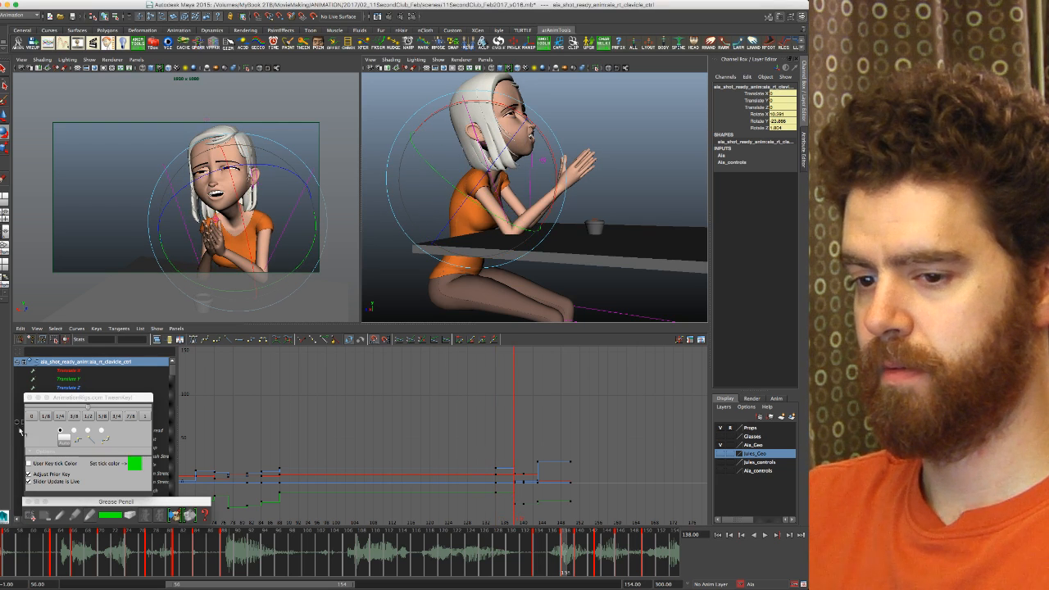
click(31, 417)
click(31, 417)
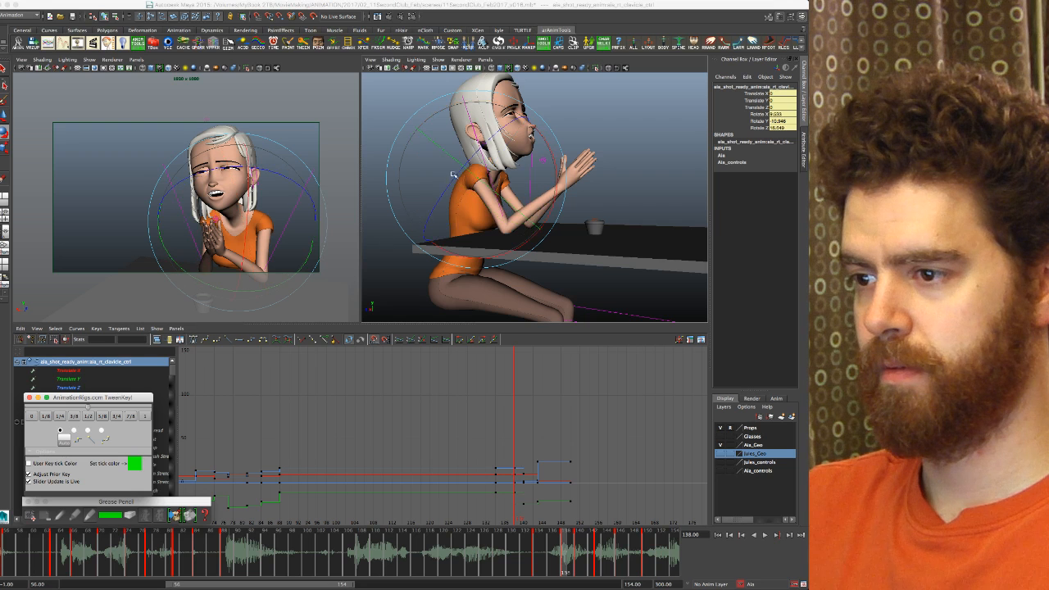
drag(461, 146, 450, 154)
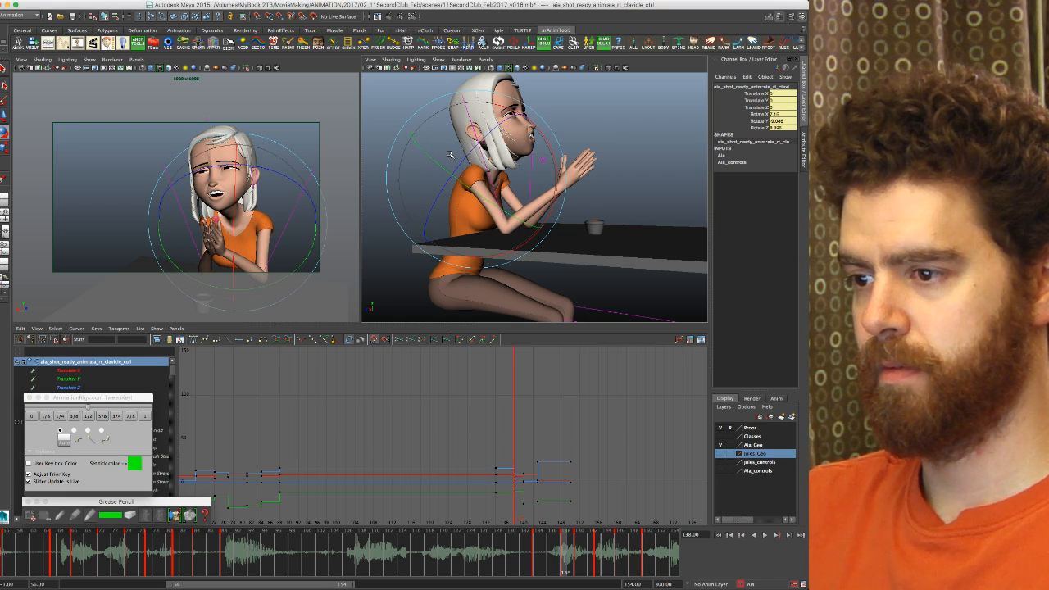
key(comma)
key(period)
key(comma)
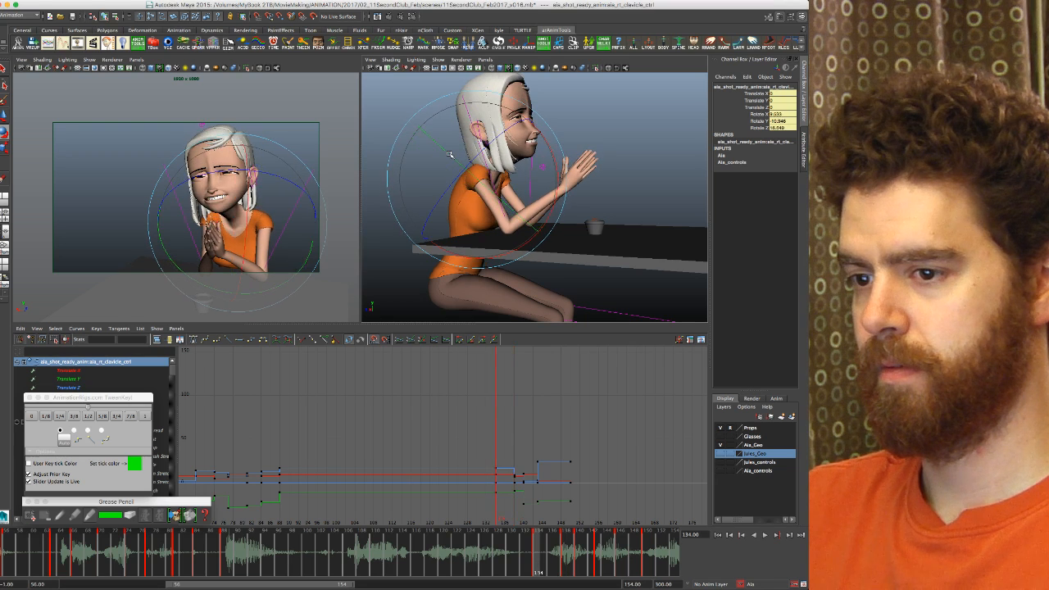
Step: Rotate the right clavicle control at frame 140 to about 16 on Y and 1 on Z, comparing it with frame 138
key(period)
key(period)
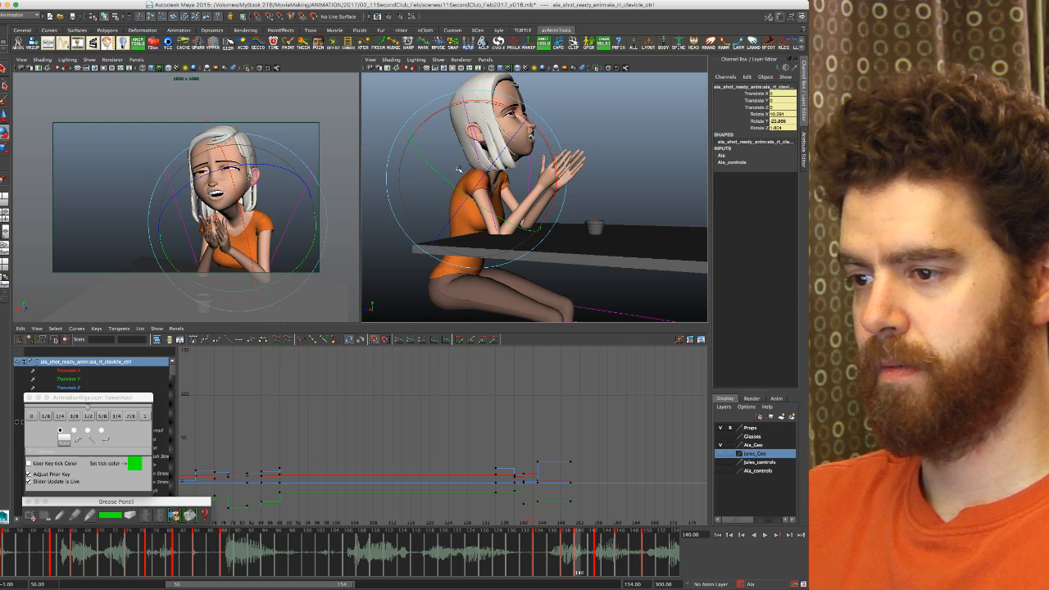
drag(449, 168, 406, 149)
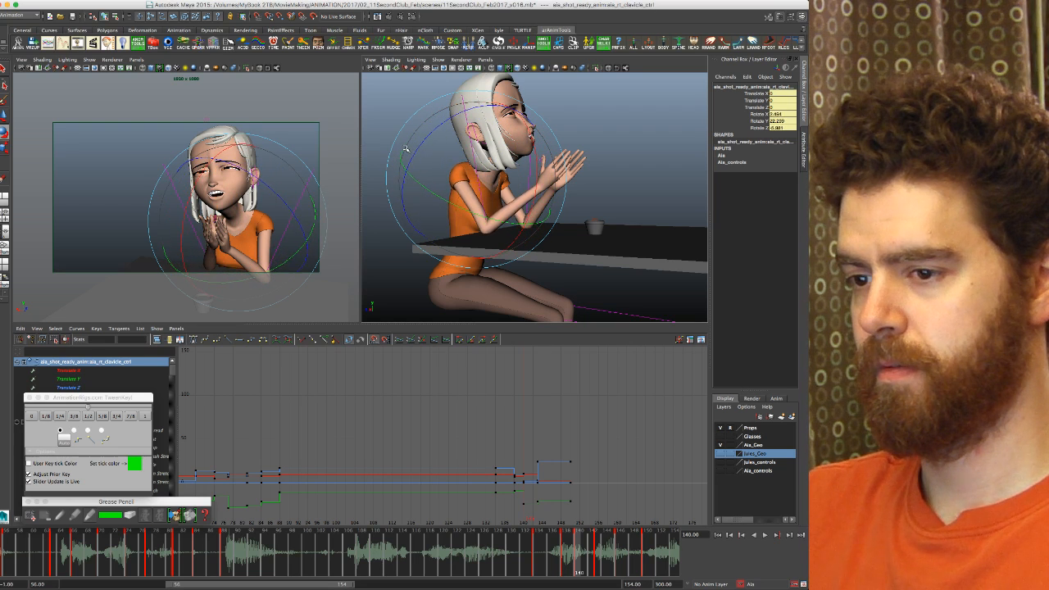
key(.)
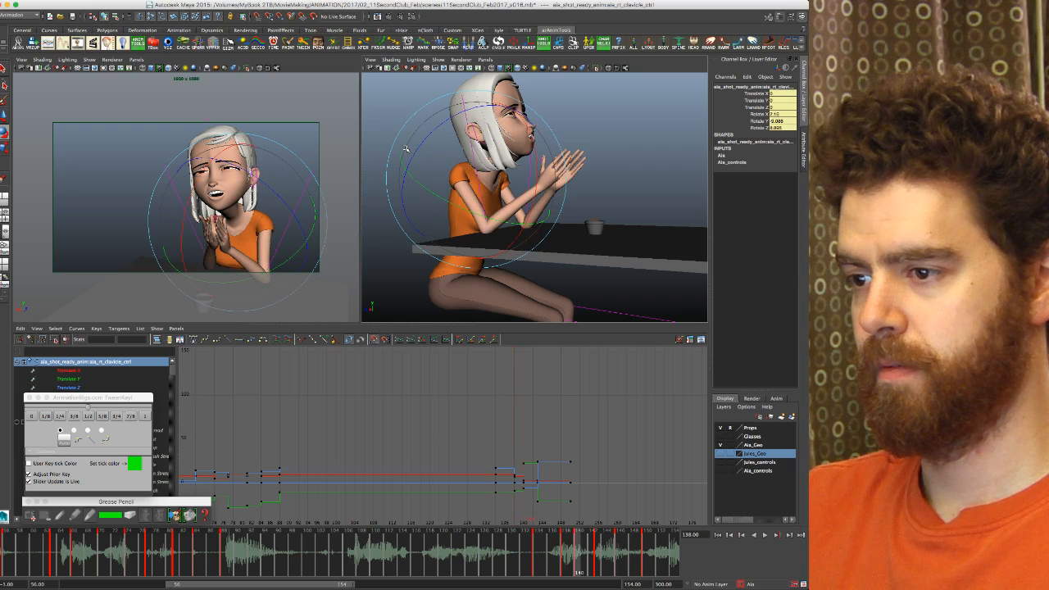
drag(415, 148, 451, 155)
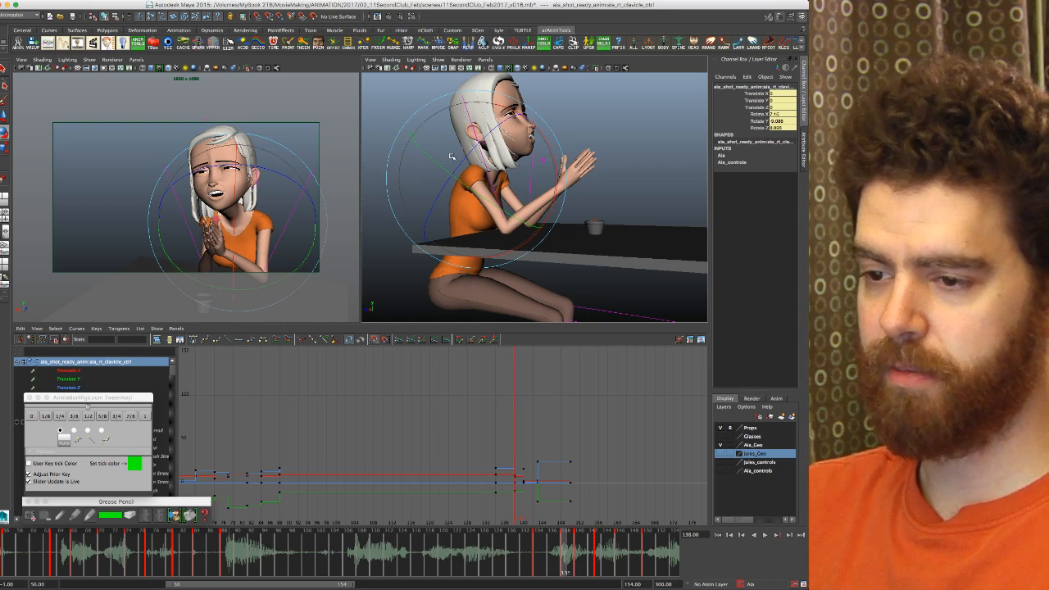
key(.)
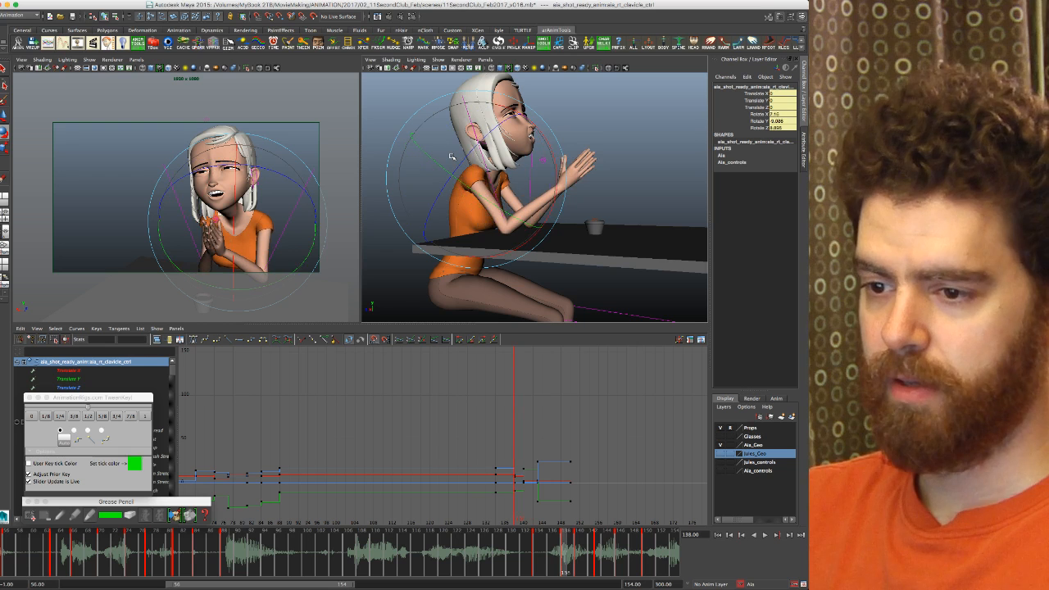
key(.)
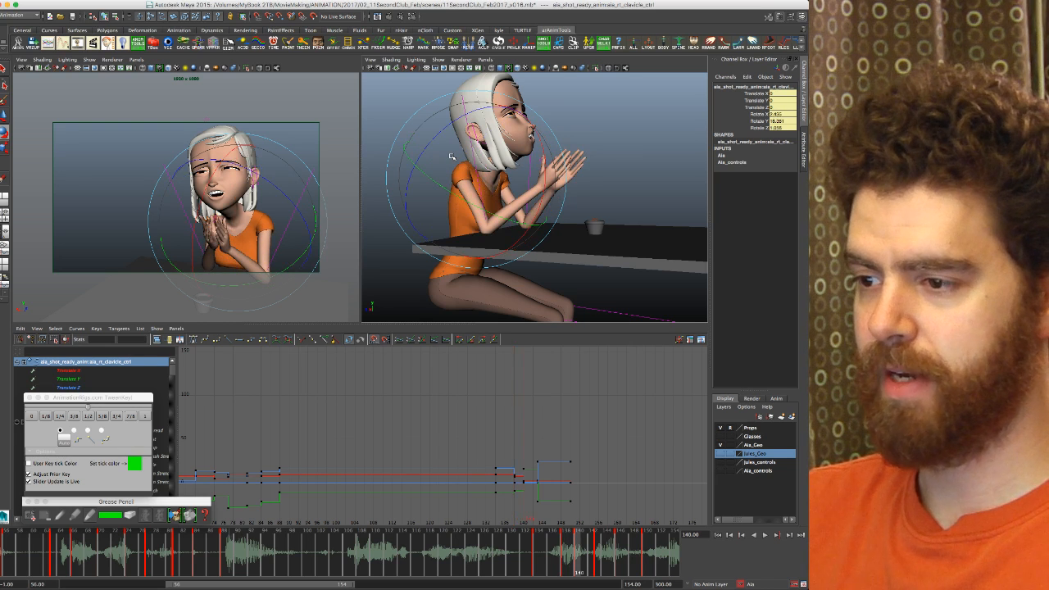
Step: Try the previous key's right clavicle pose on frame 143, then reset its X, Y and Z rotations to 0
key(.)
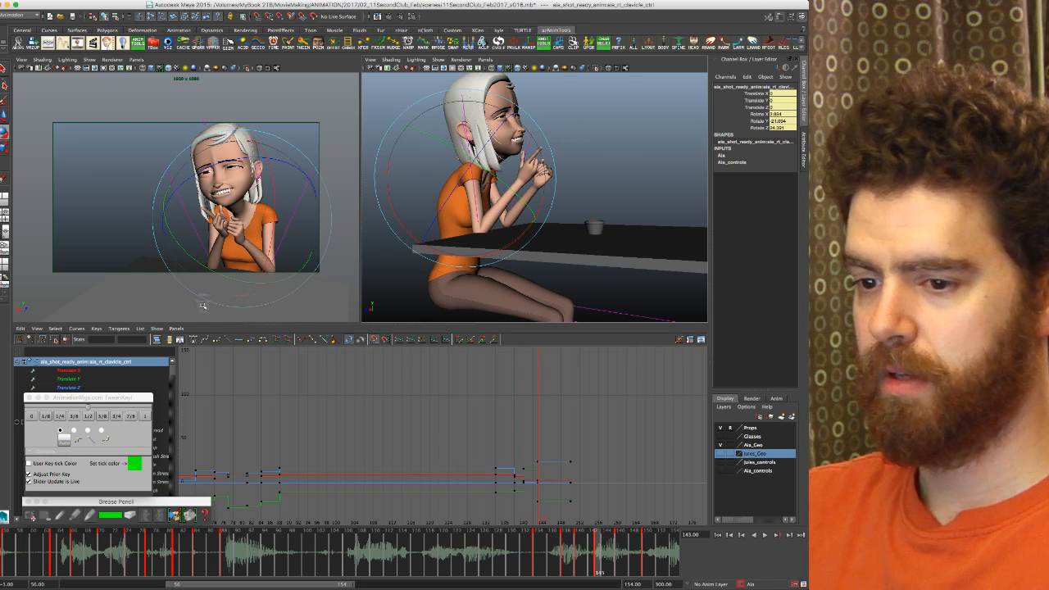
click(33, 417)
click(33, 418)
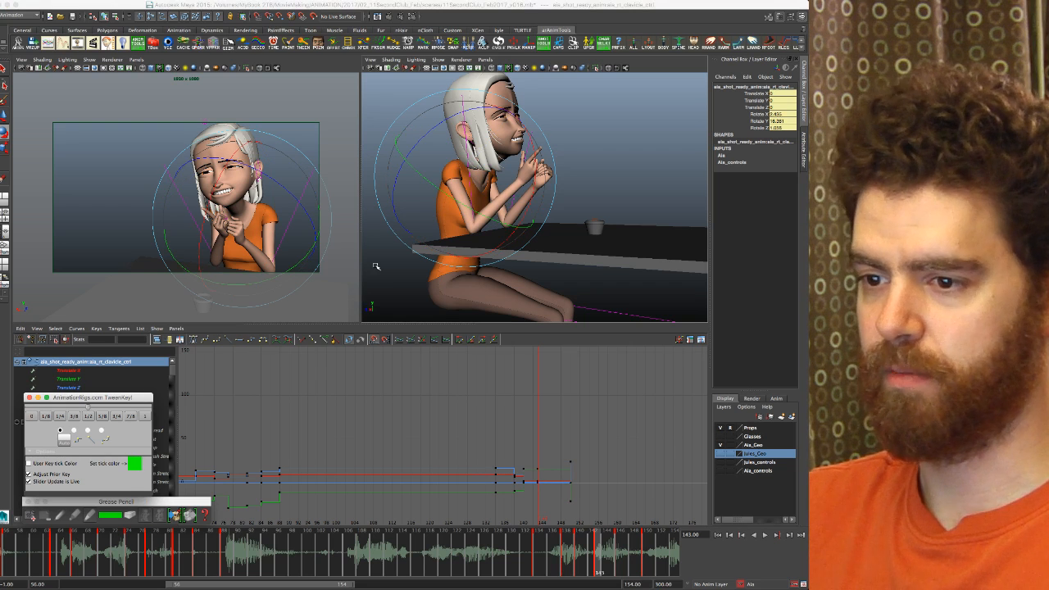
alt+drag(597, 199, 522, 203)
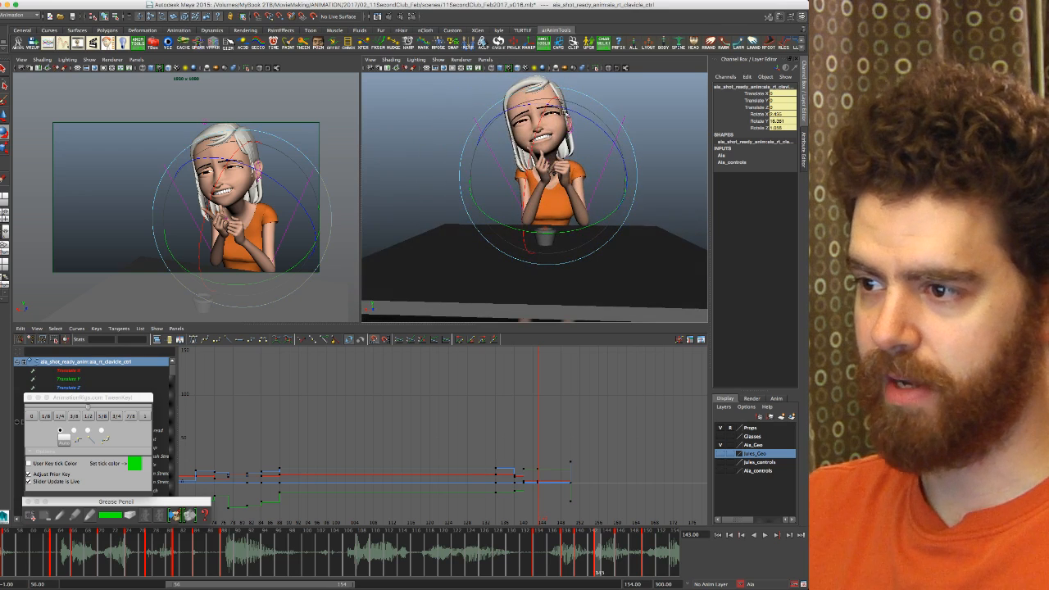
drag(565, 88, 532, 230)
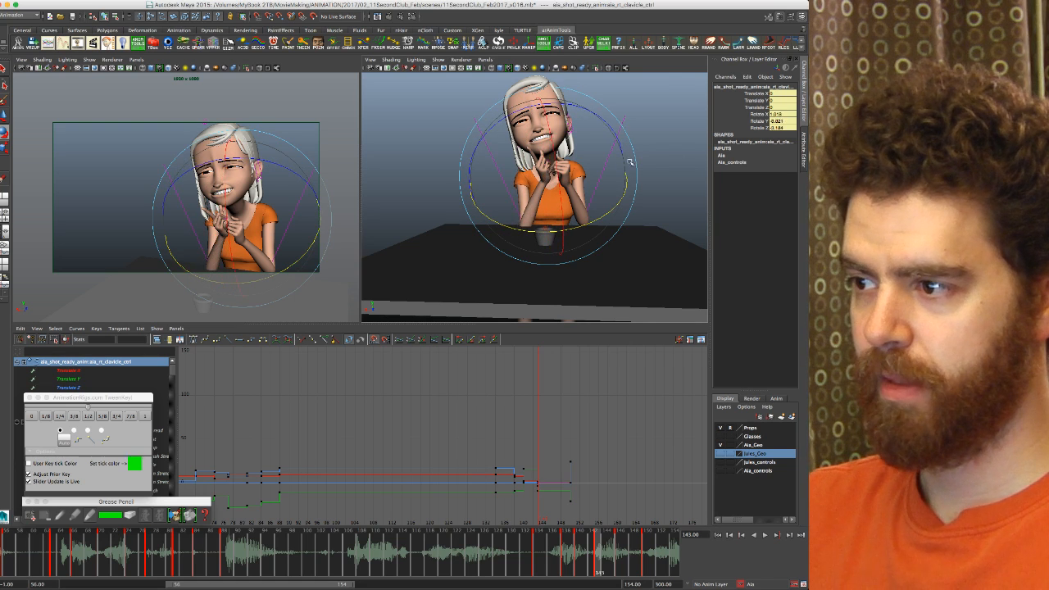
drag(783, 115, 788, 127)
text(0)
key(Return)
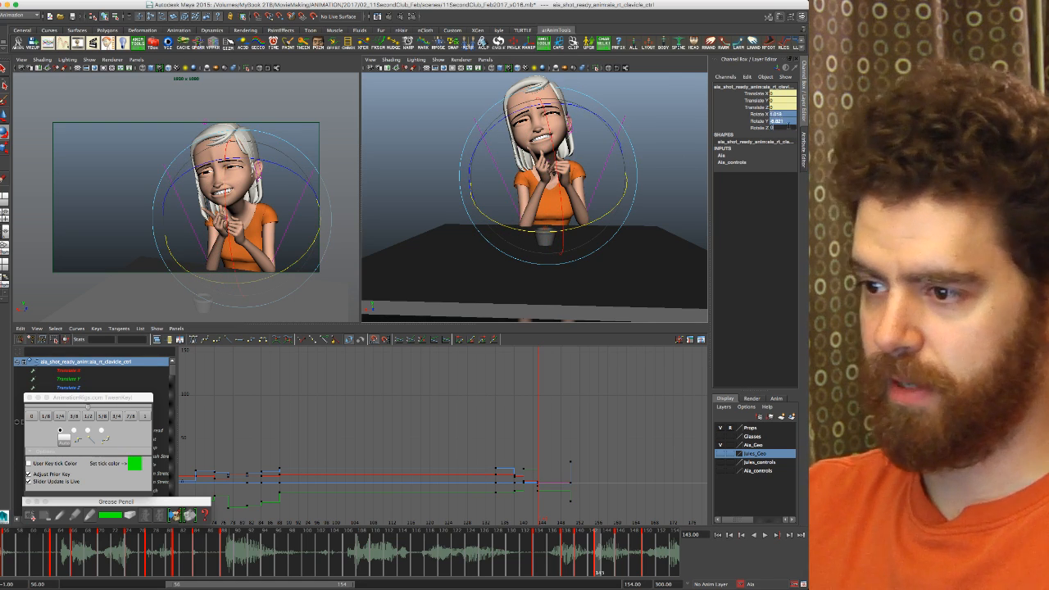
Step: Compare the right shoulder's poses from behind and to the side across the keys at frames 134, 138, 140 and 143
alt+drag(483, 211, 520, 223)
key(comma)
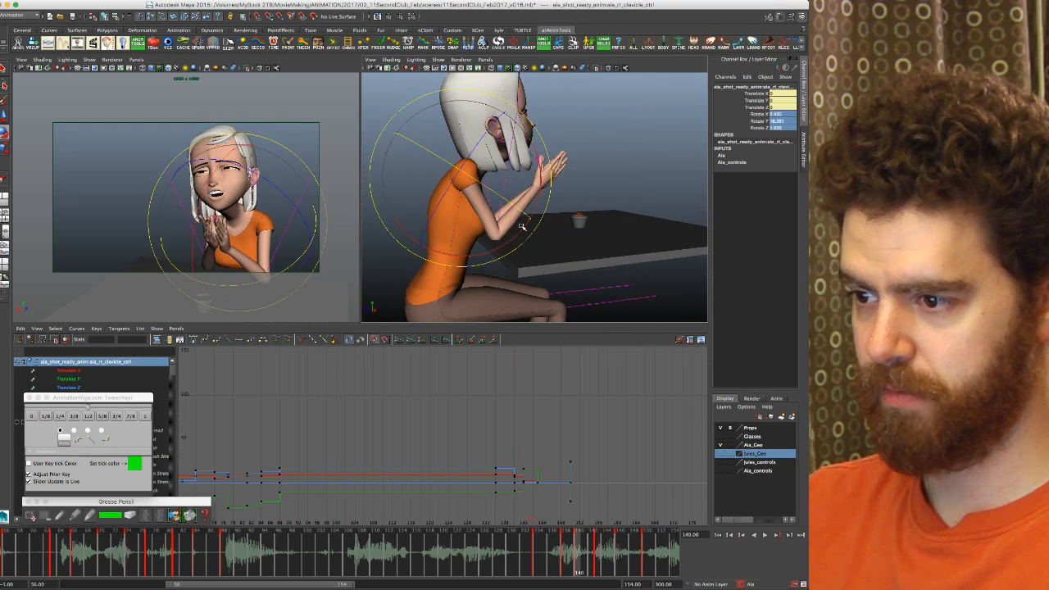
key(comma)
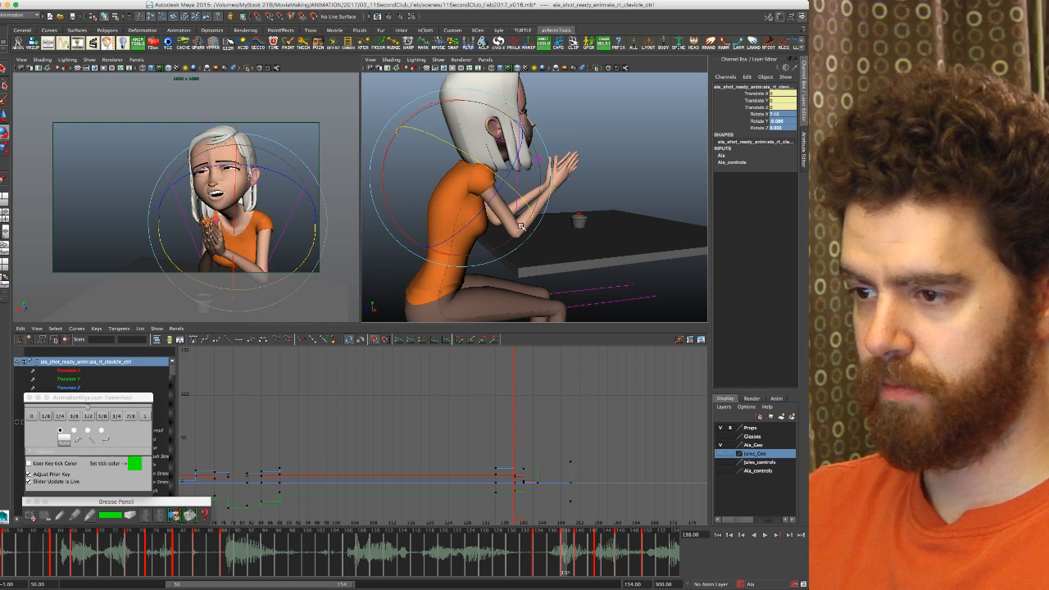
key(comma)
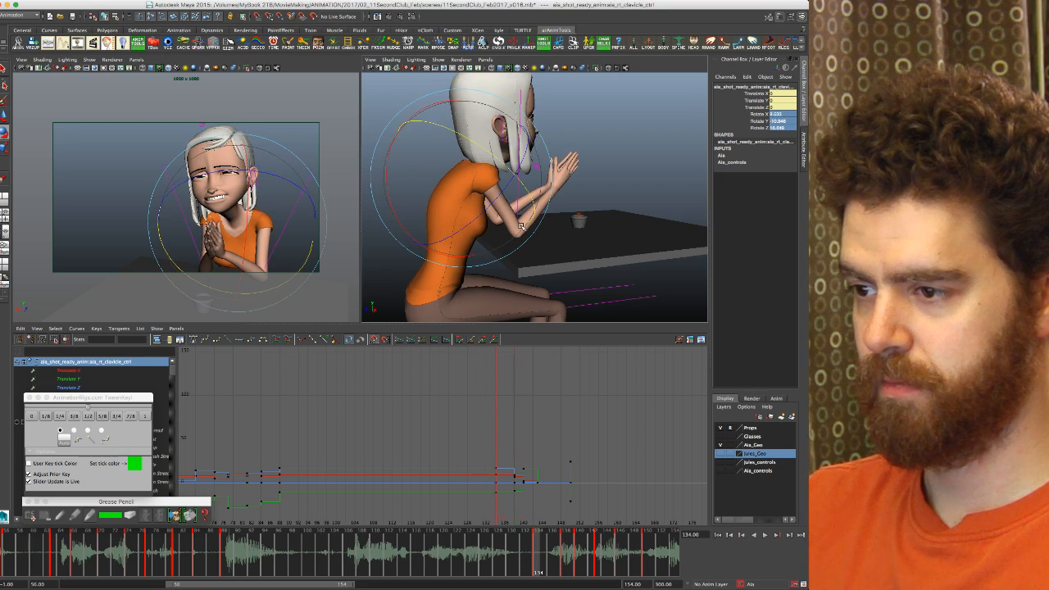
key(period)
key(period)
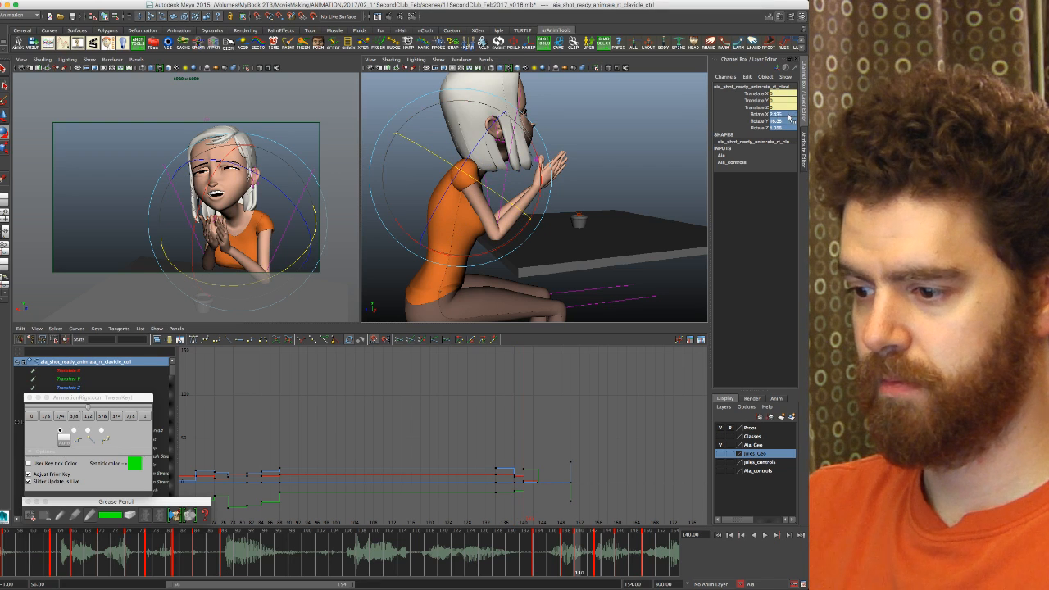
key(period)
key(period)
key(comma)
key(comma)
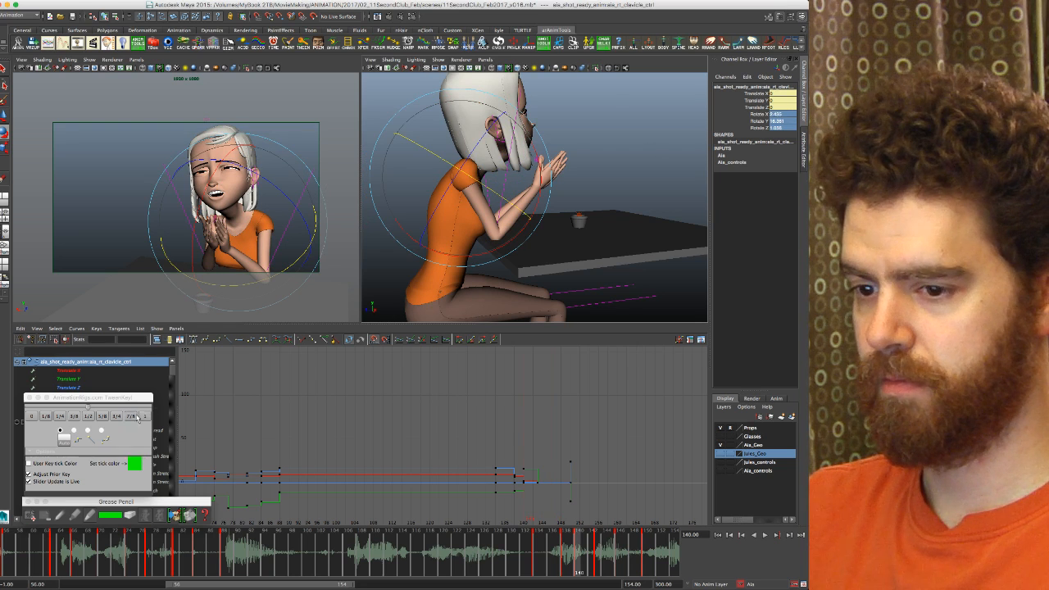
key(period)
key(comma)
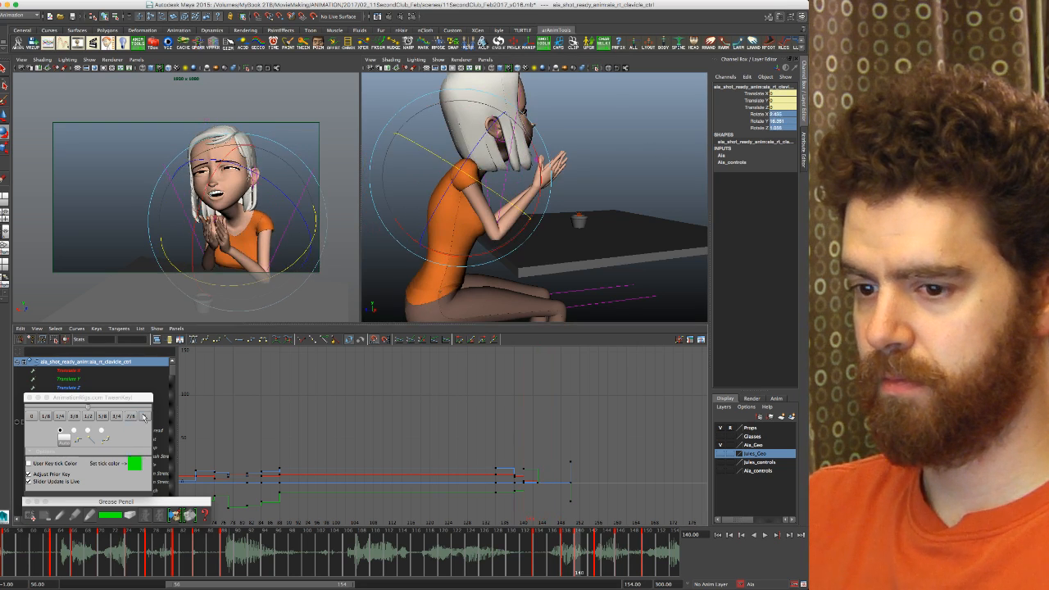
key(period)
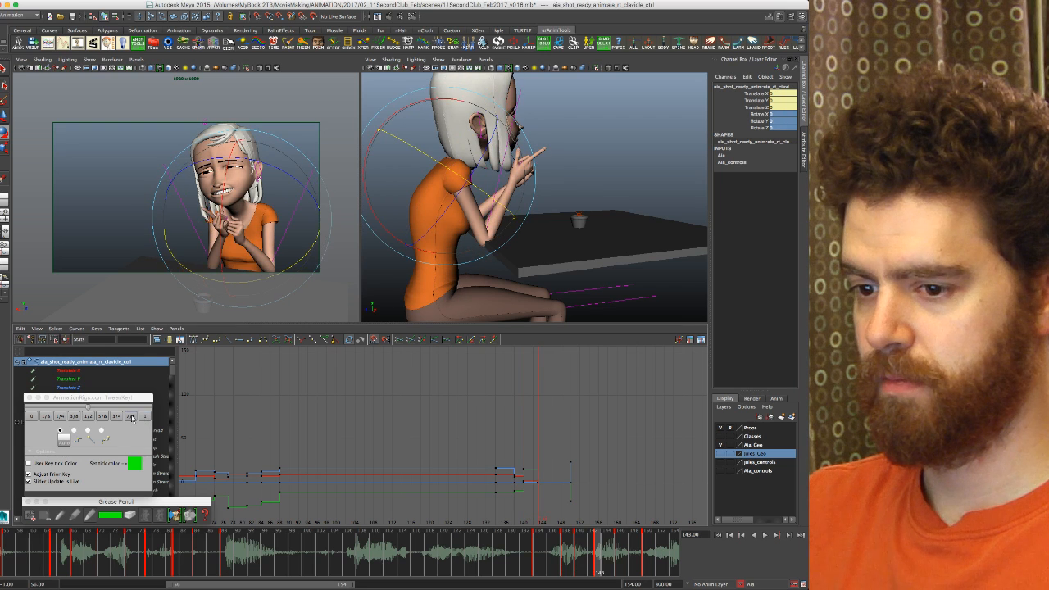
Step: Tween the right clavicle's key at frame 143 by 7/8 toward the next key and compare it with its neighbouring keys
click(132, 419)
click(132, 419)
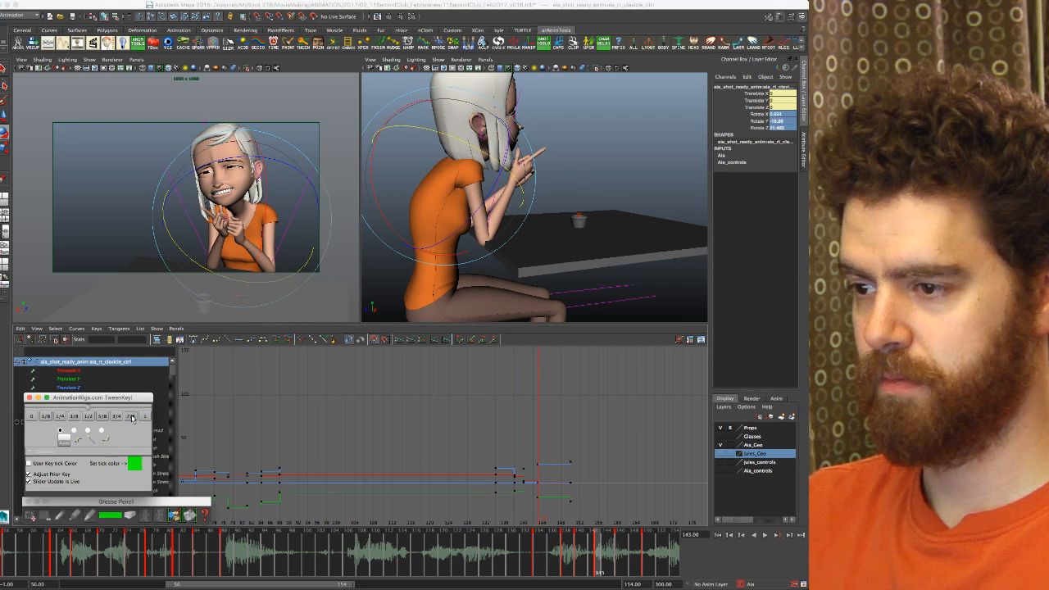
key(comma)
key(period)
key(period)
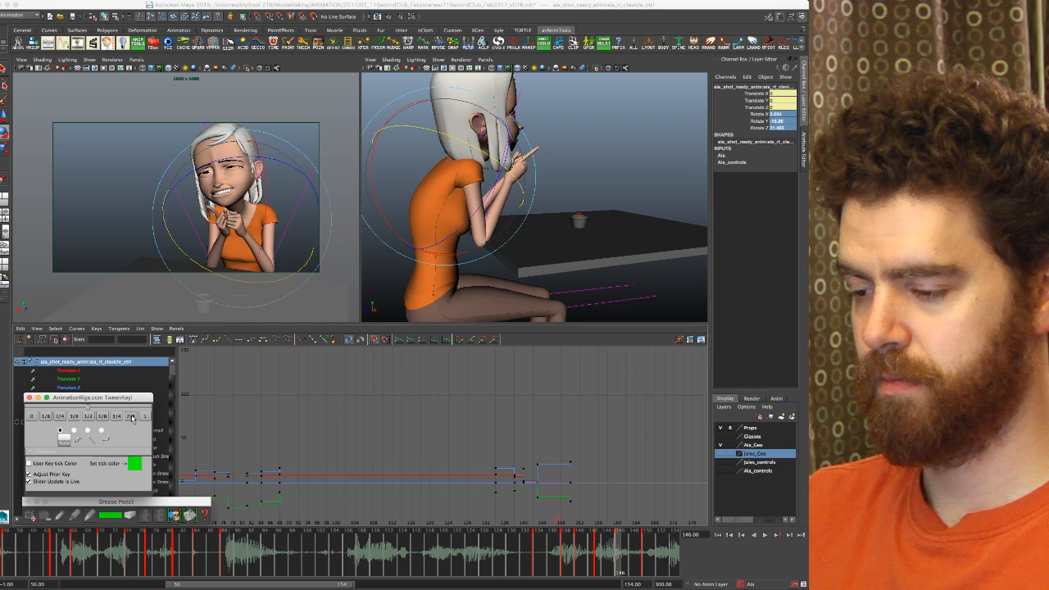
key(comma)
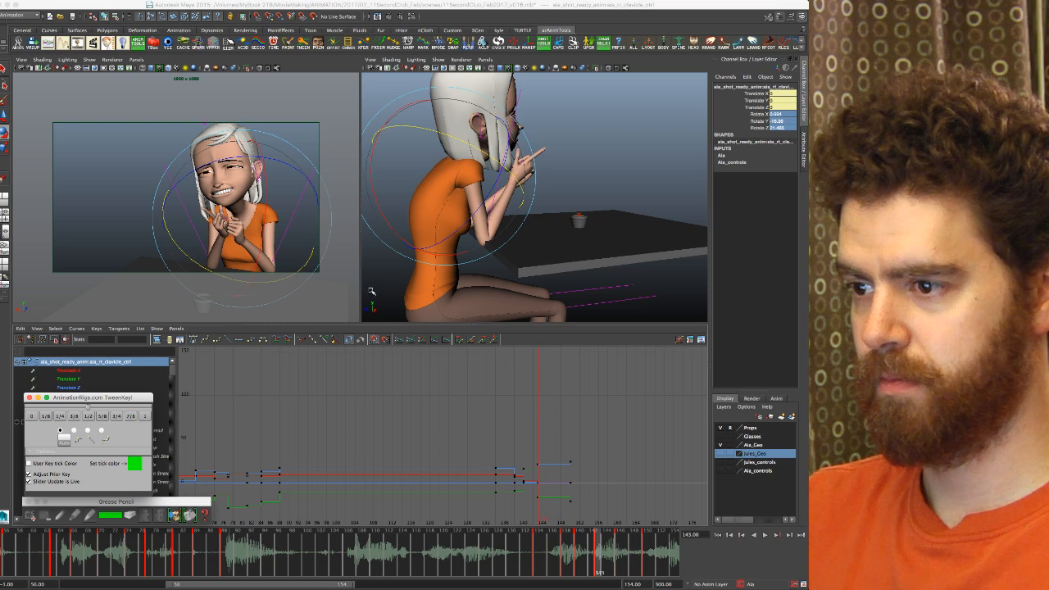
Step: Rotate the right clavicle control at frame 143 to about -13 on Y and 17 on Z, checking it against the adjacent keys
mouse_move(423, 186)
mouse_down()
mouse_move(433, 172)
mouse_move(425, 174)
mouse_move(432, 183)
mouse_up()
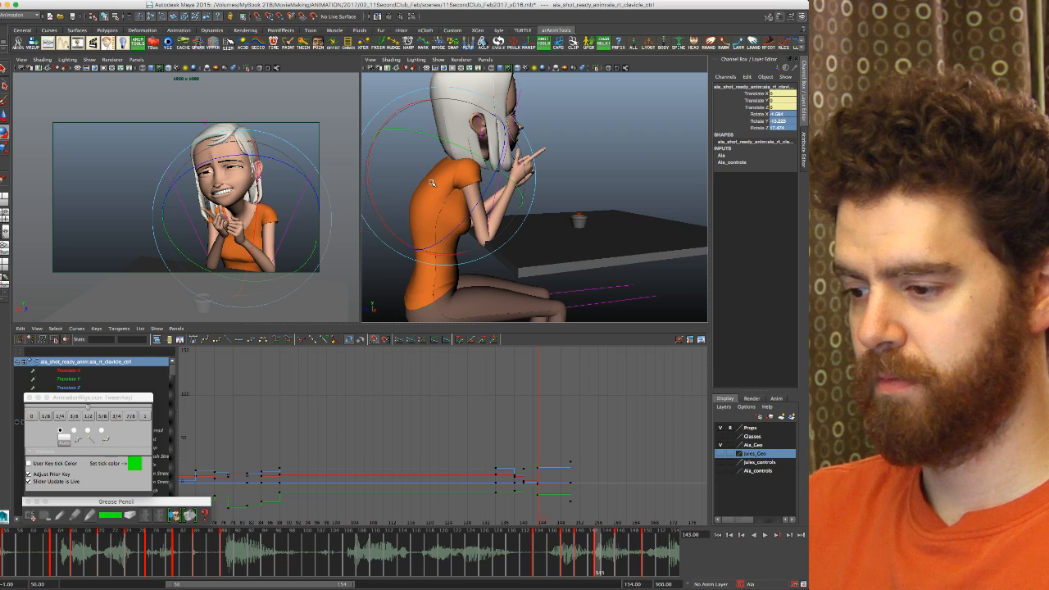
key(period)
key(comma)
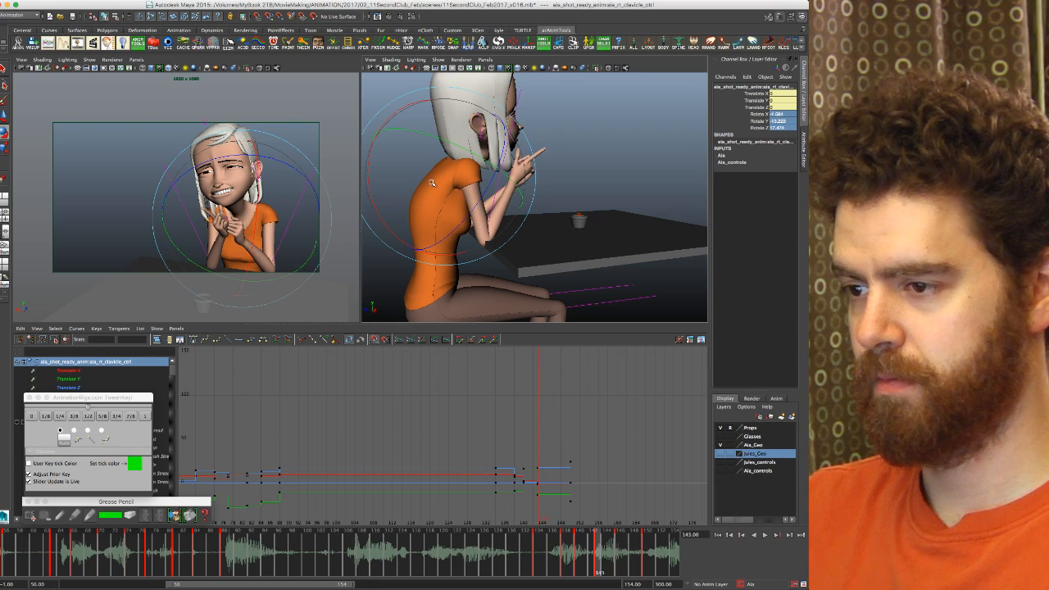
key(period)
key(comma)
key(period)
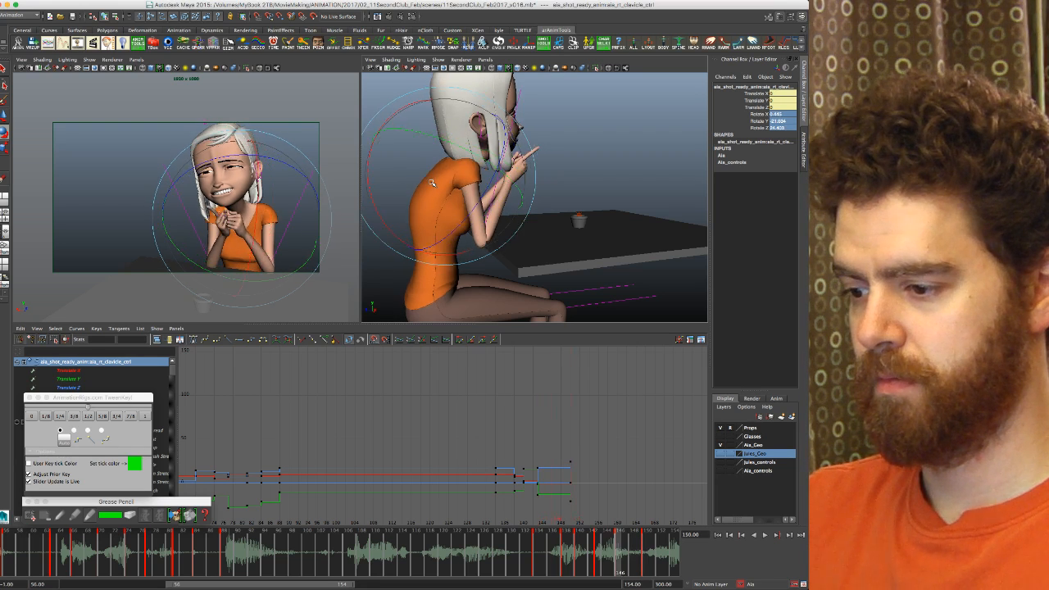
key(comma)
key(comma)
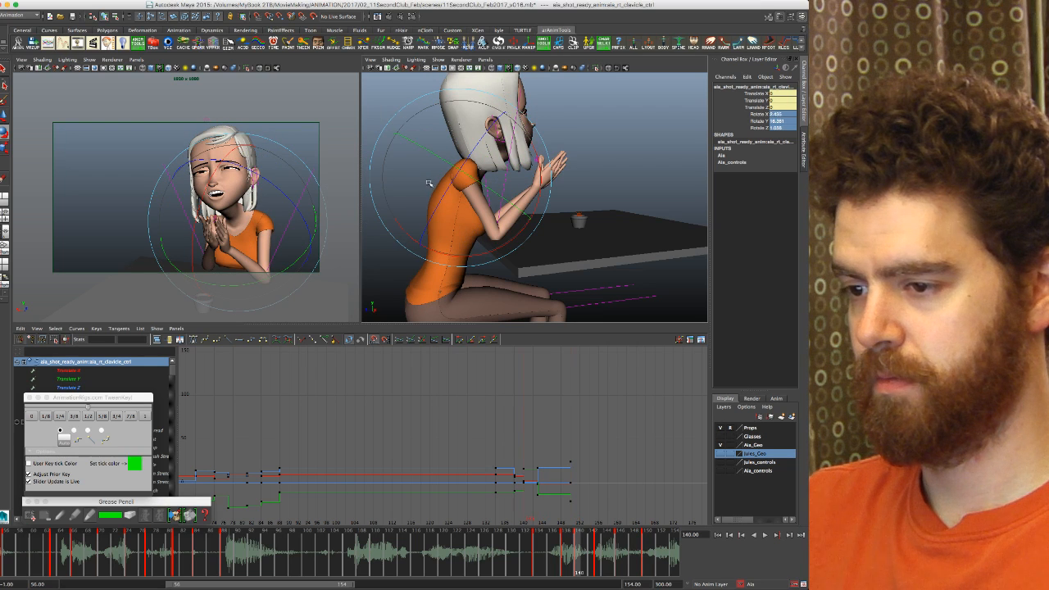
Step: Tween the right clavicle's frame 140 key by 7/8 toward the next key, then rotate it to about 5 on Z
click(133, 419)
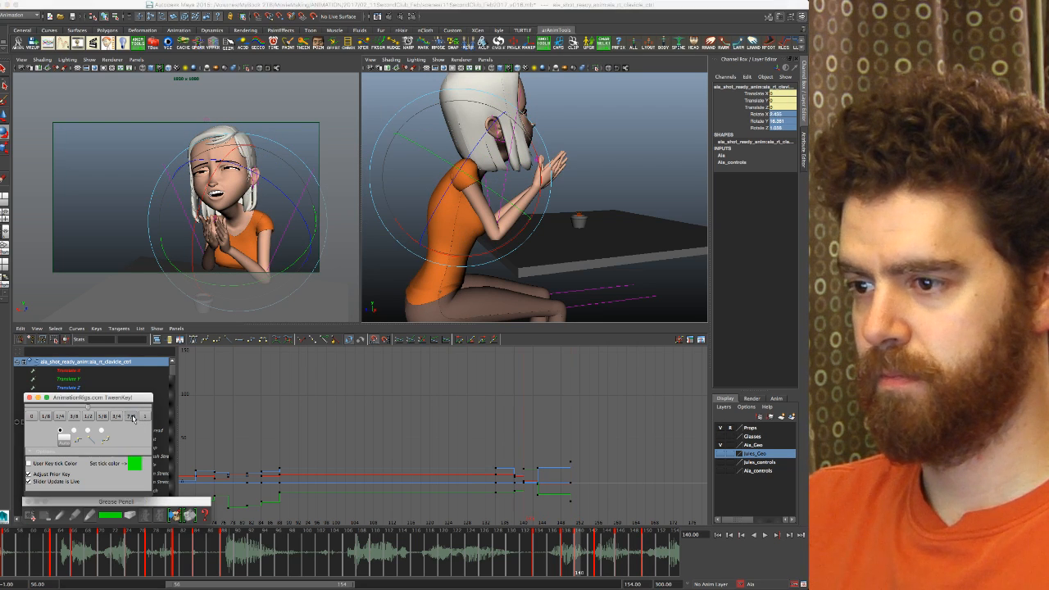
click(132, 418)
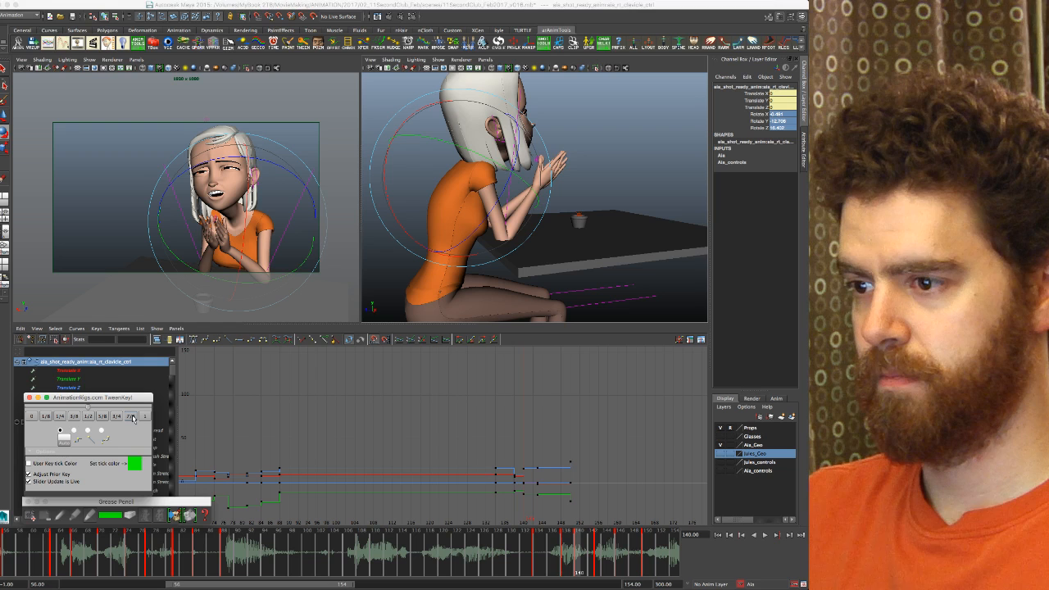
key(comma)
key(period)
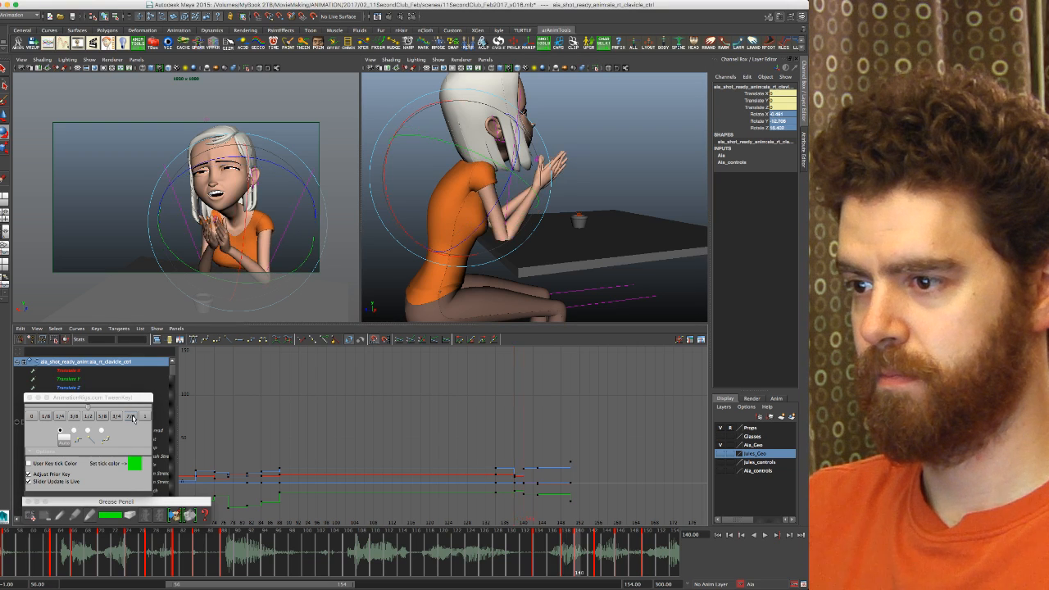
key(comma)
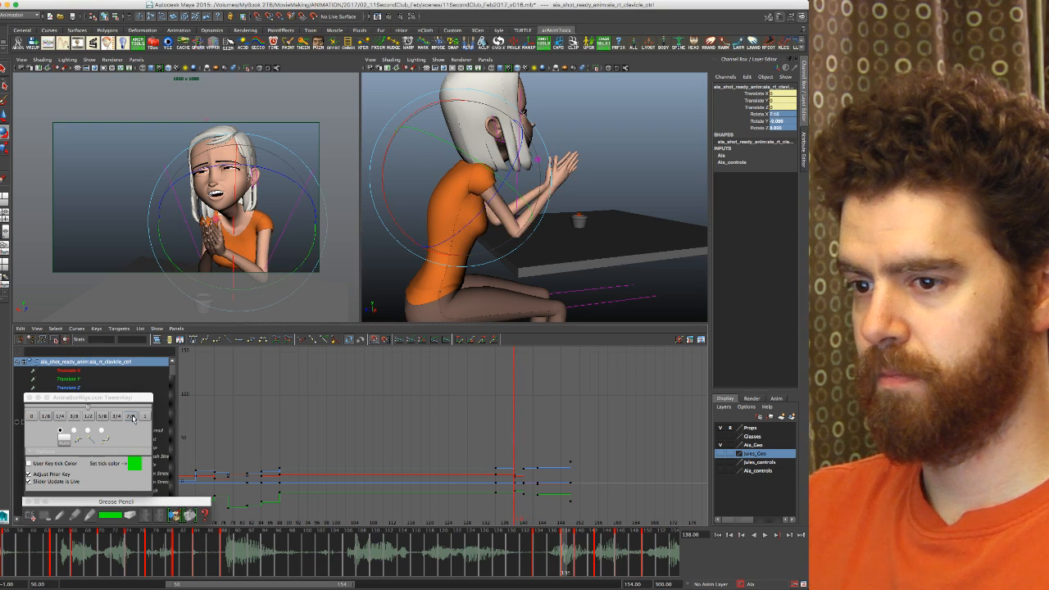
key(period)
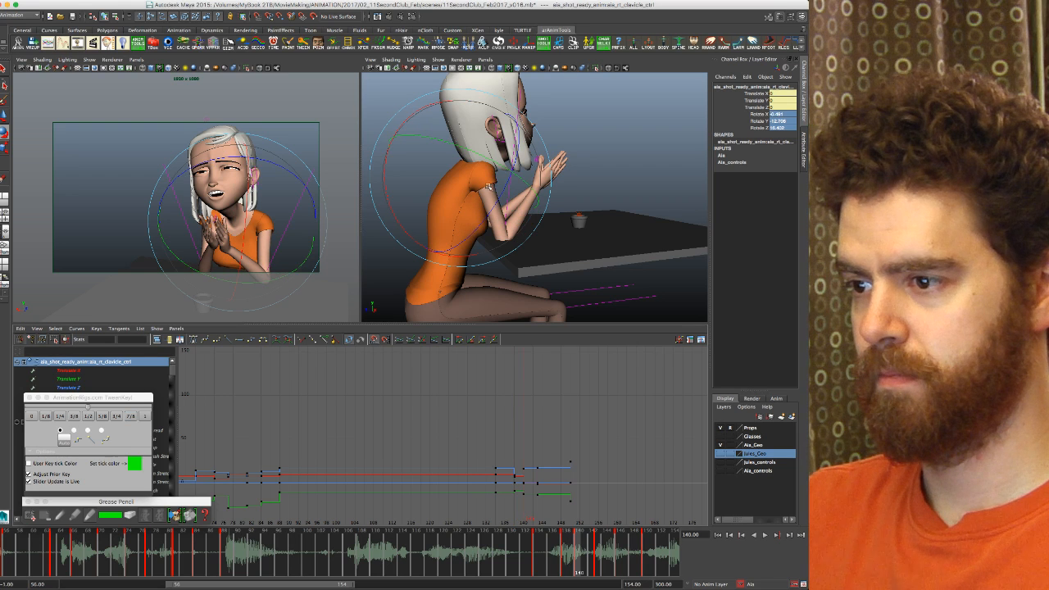
drag(508, 189, 490, 151)
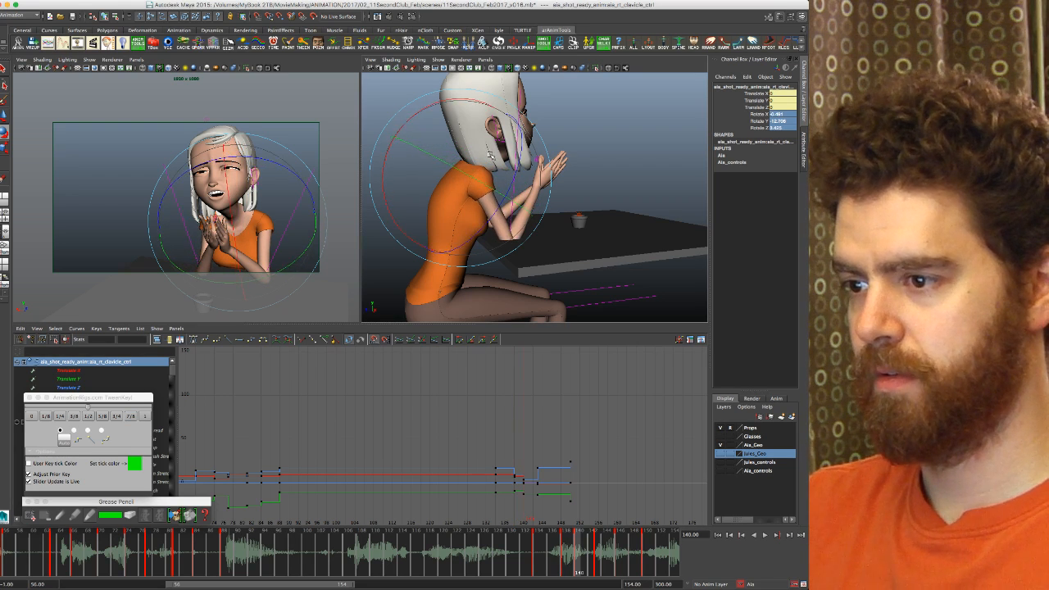
key(comma)
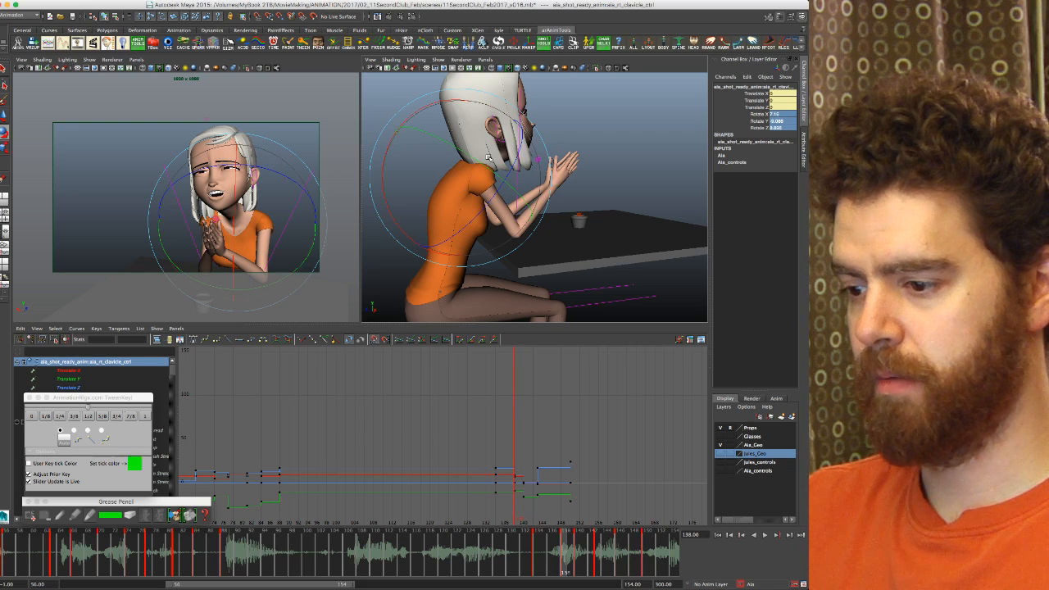
Step: Refine the right clavicle's rotation at frame 138 to about -12 on Y and compare it with frame 134
key(comma)
key(period)
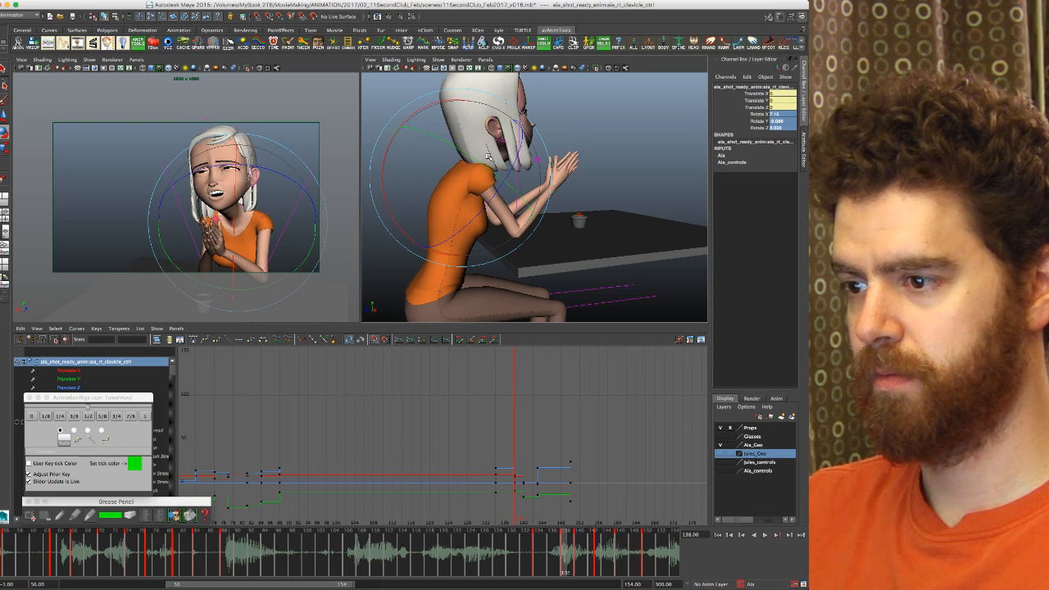
drag(487, 156, 489, 165)
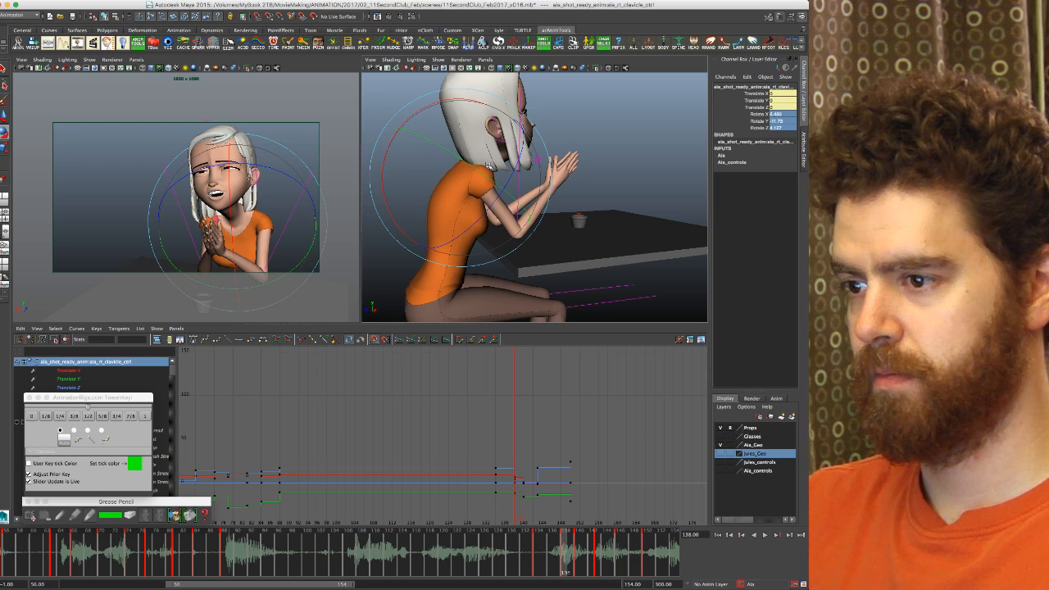
key(comma)
key(period)
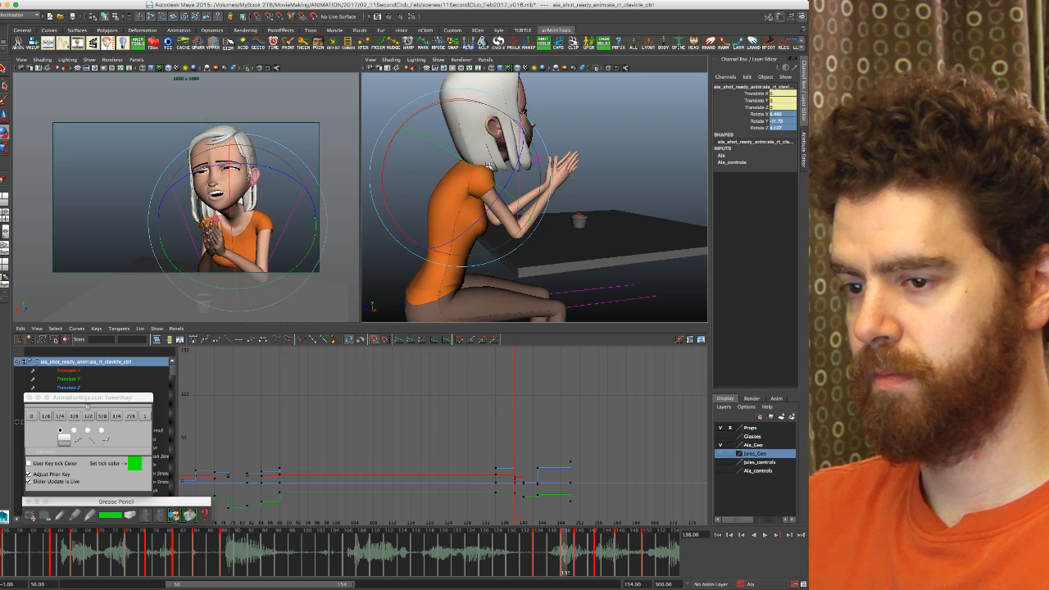
Step: Review the right clavicle's keys between frames 138 and 146 with the perspective view turned to the character's front
key(period)
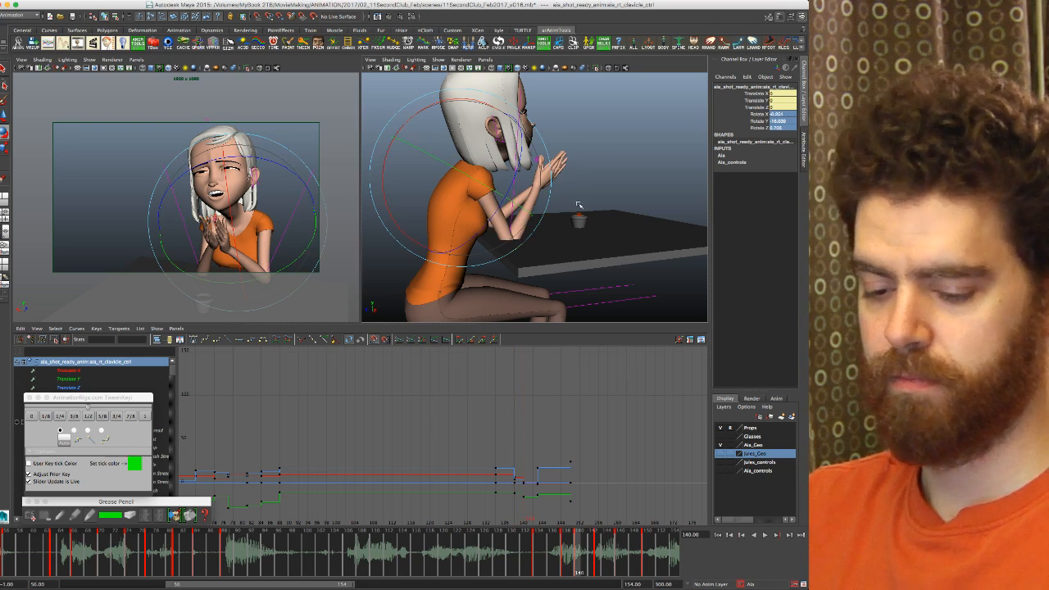
alt+drag(558, 183, 457, 195)
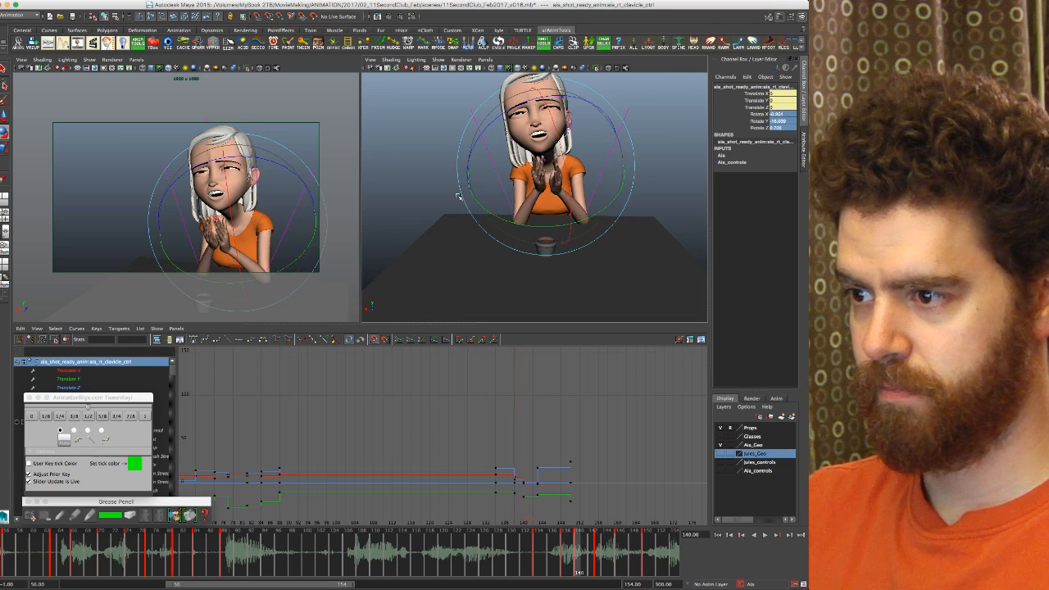
key(period)
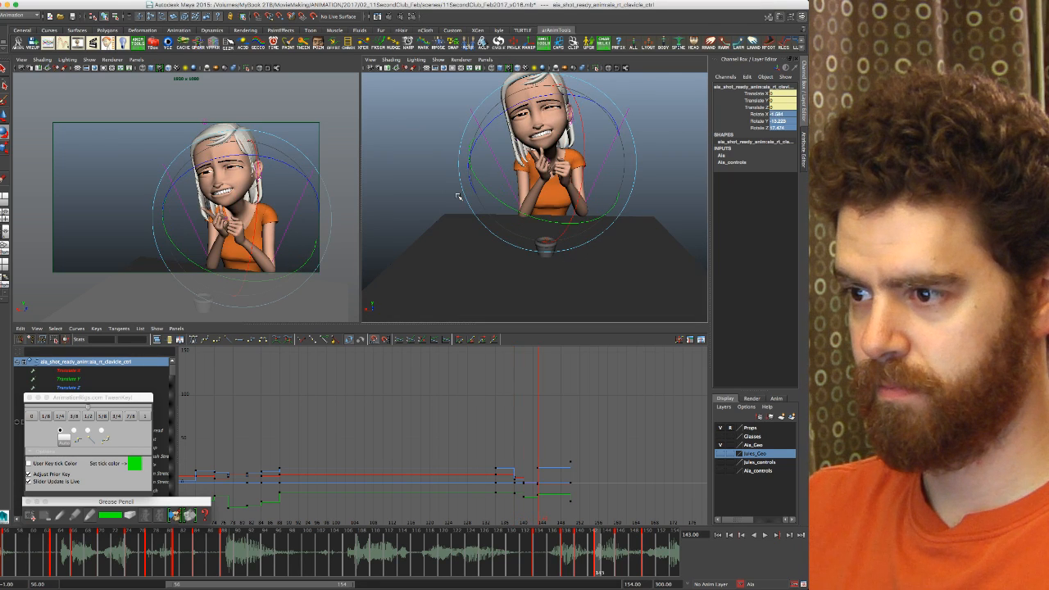
key(period)
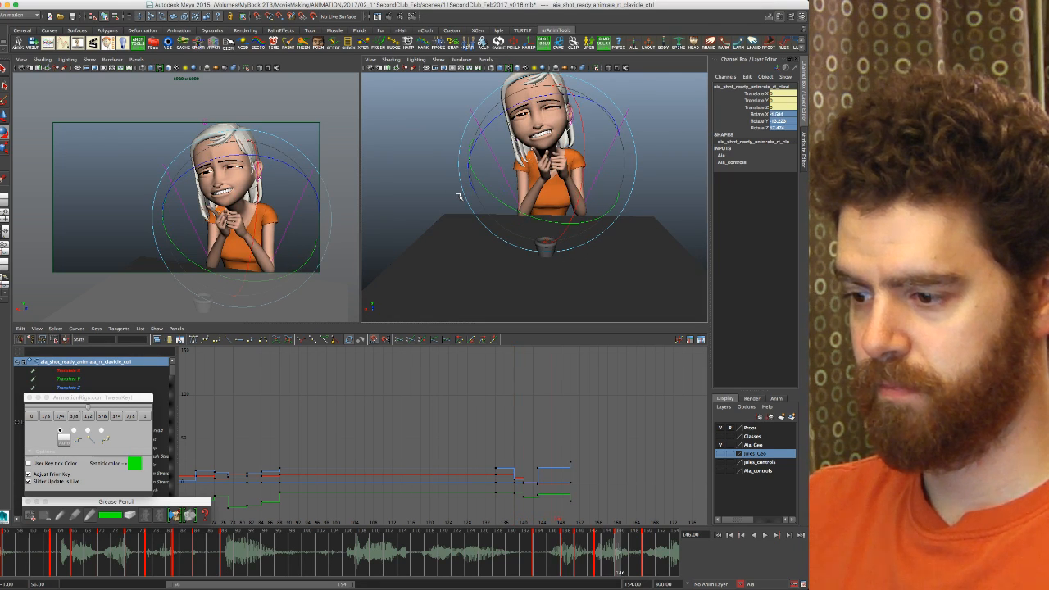
key(comma)
key(comma)
key(comma)
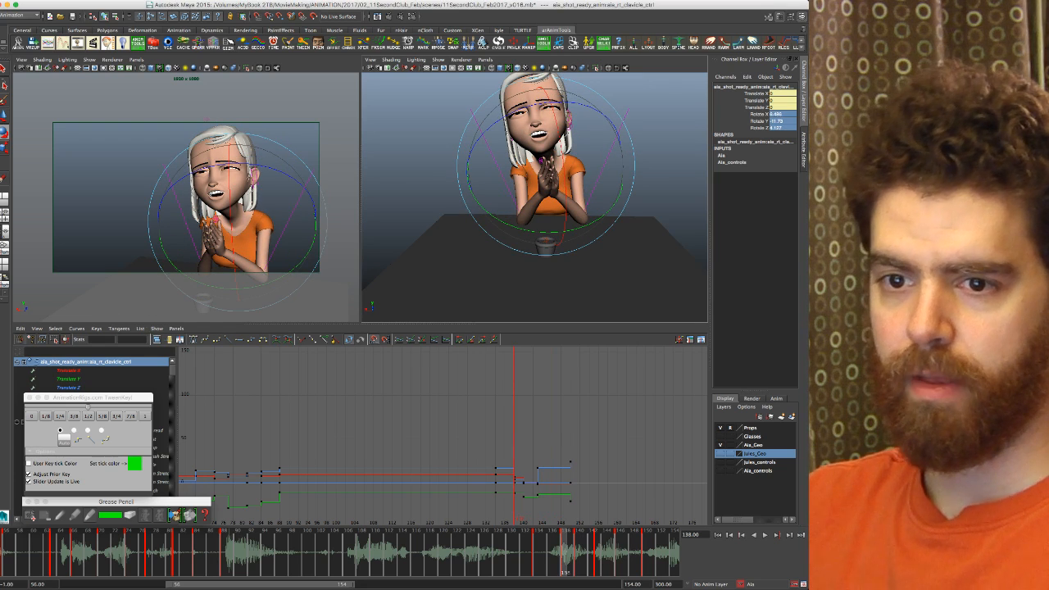
Step: Select the character's right arm IK control from the GUI Picker's hand controls, then move the picker out of the way
drag(1, 246, 215, 82)
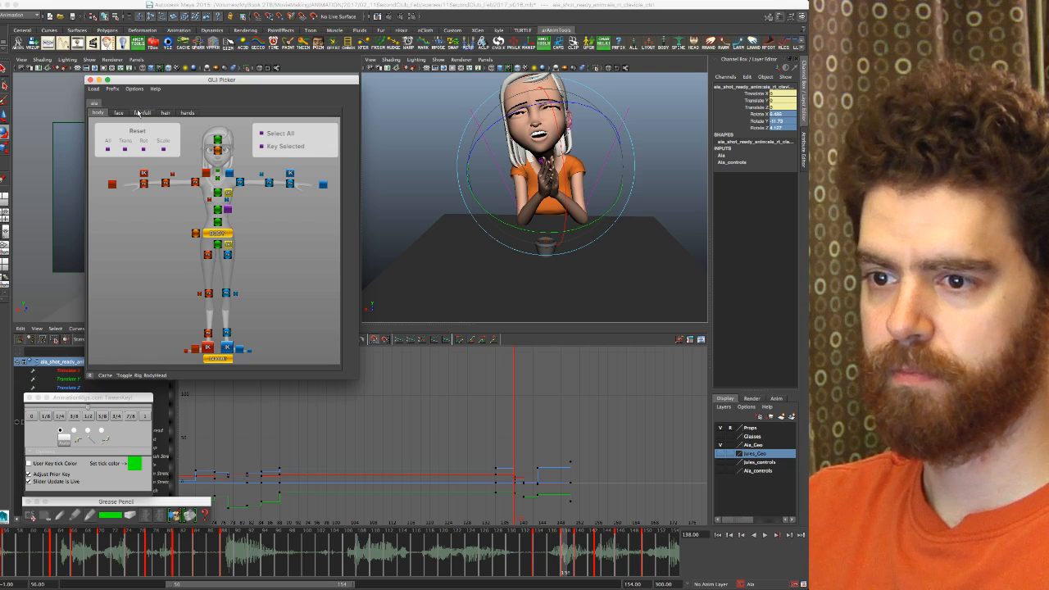
click(188, 112)
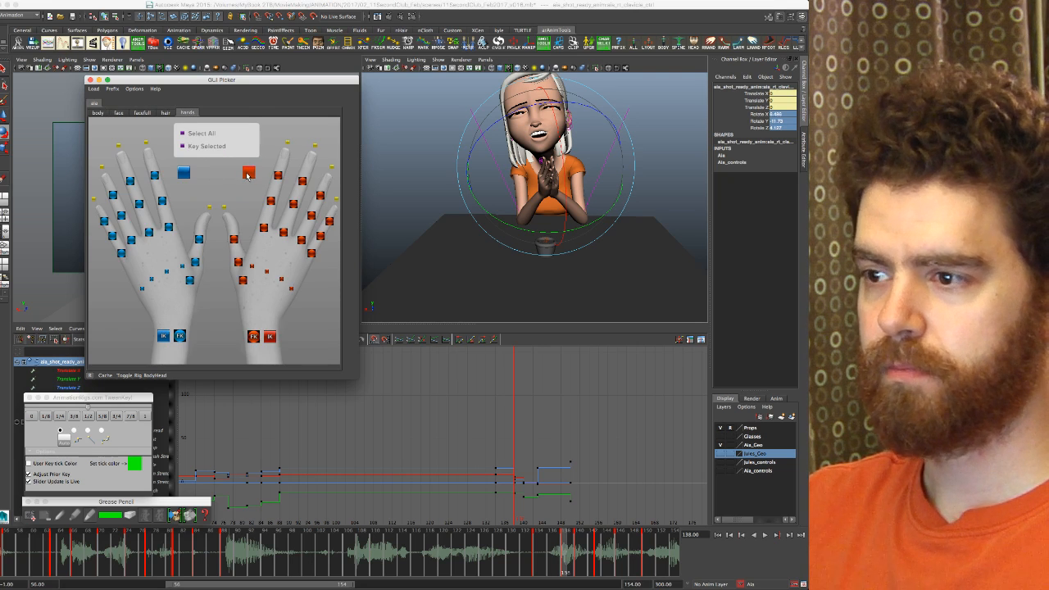
click(249, 172)
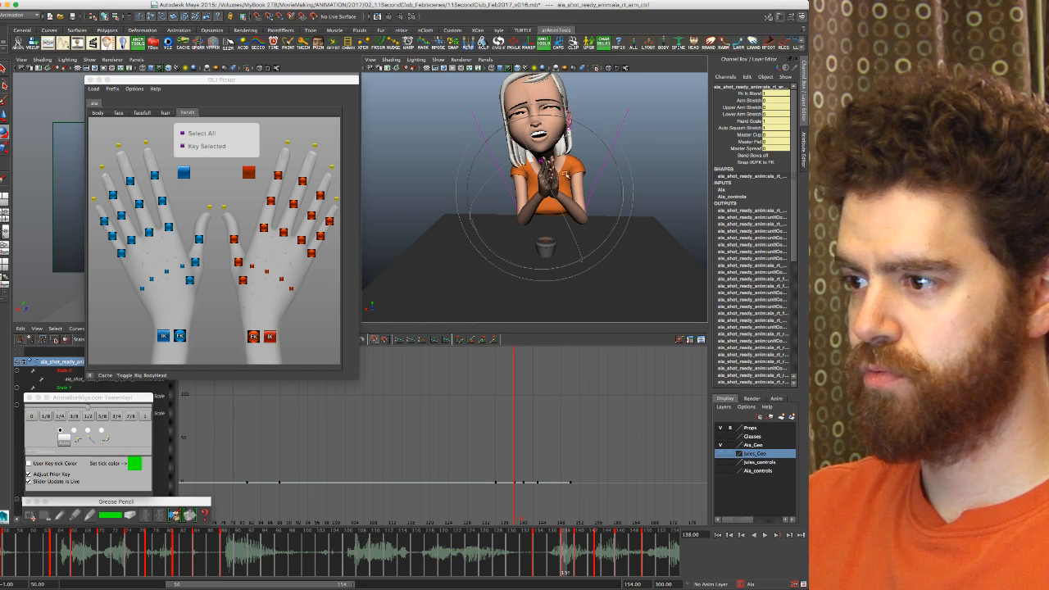
click(270, 336)
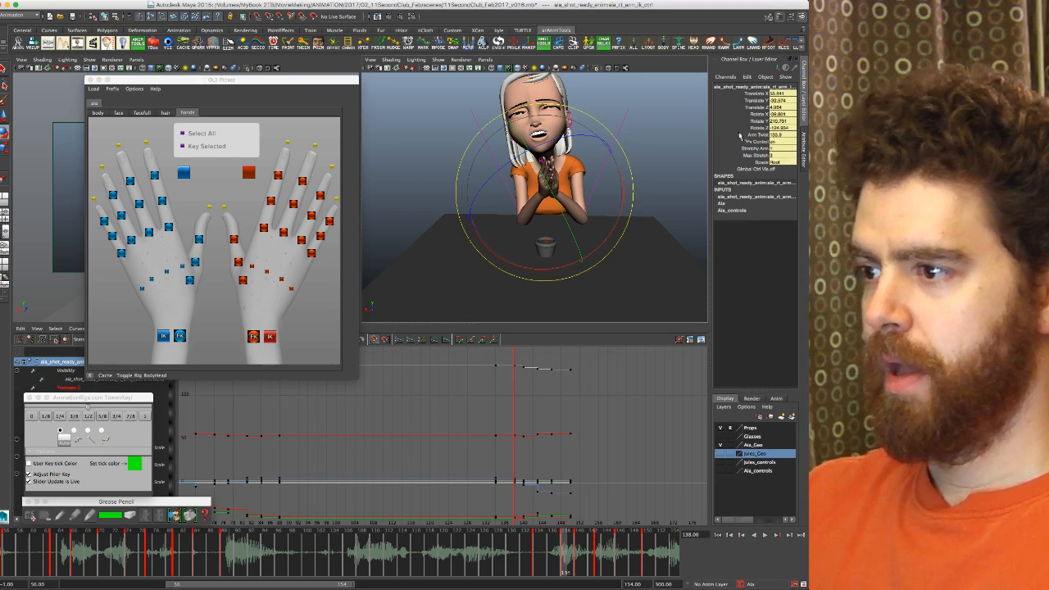
drag(335, 84, 1, 139)
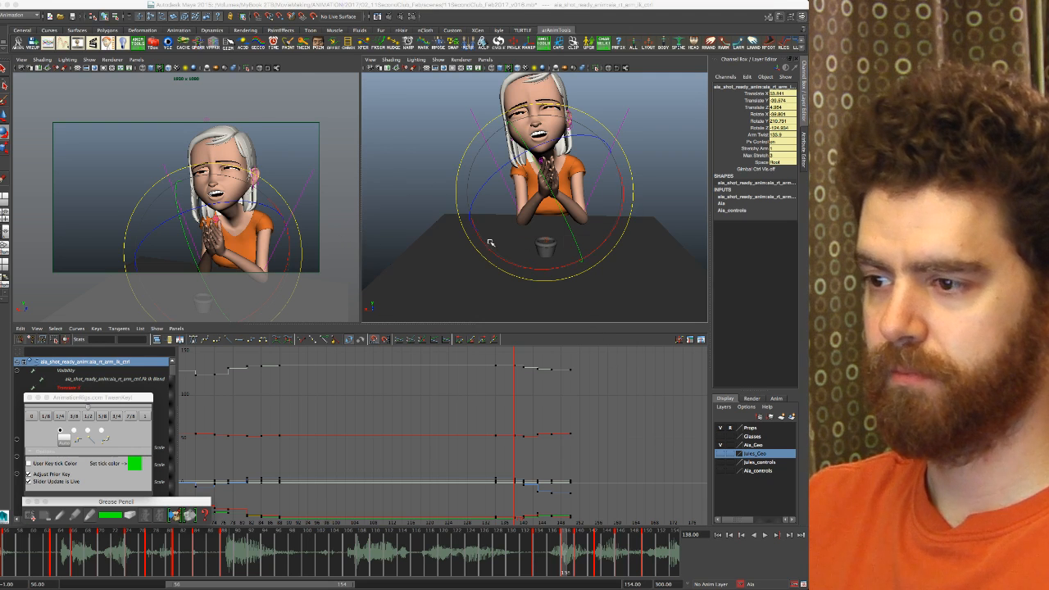
Step: Set the right arm IK control's Arm Twist at frame 138 to about 132, comparing it with frame 134
key(space)
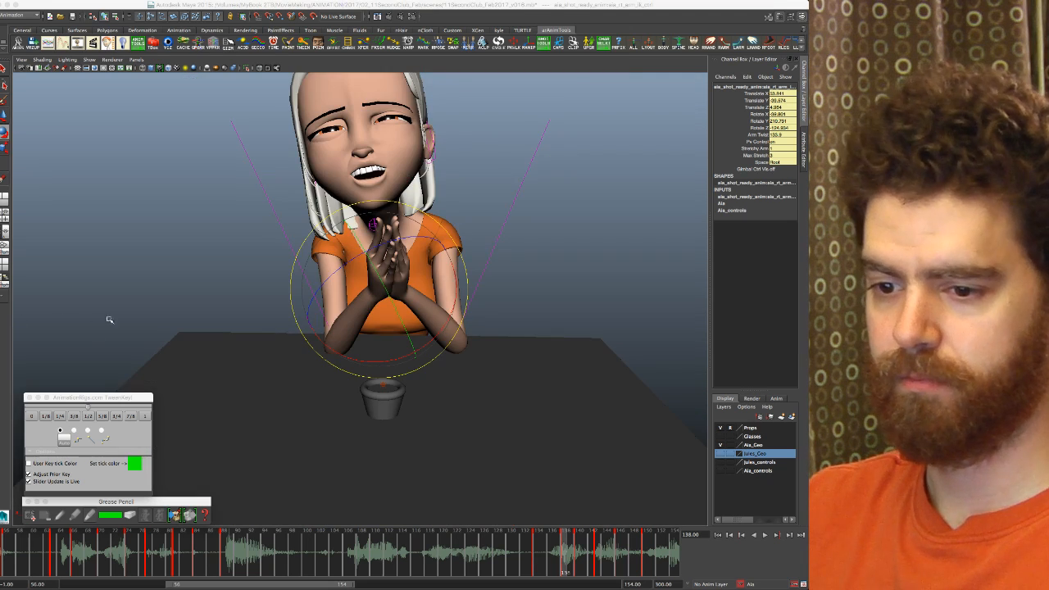
click(763, 134)
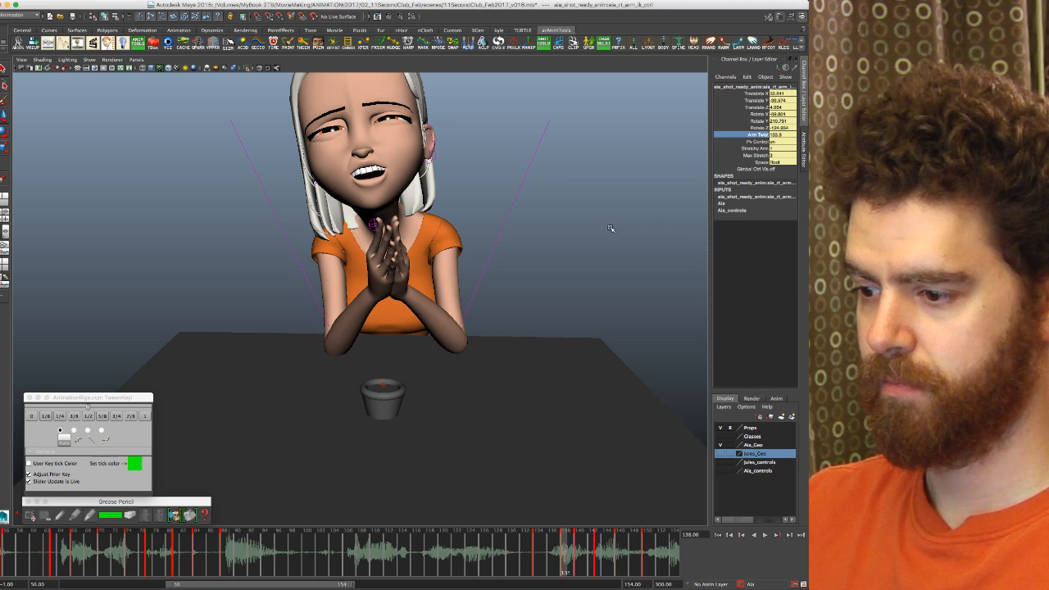
key(comma)
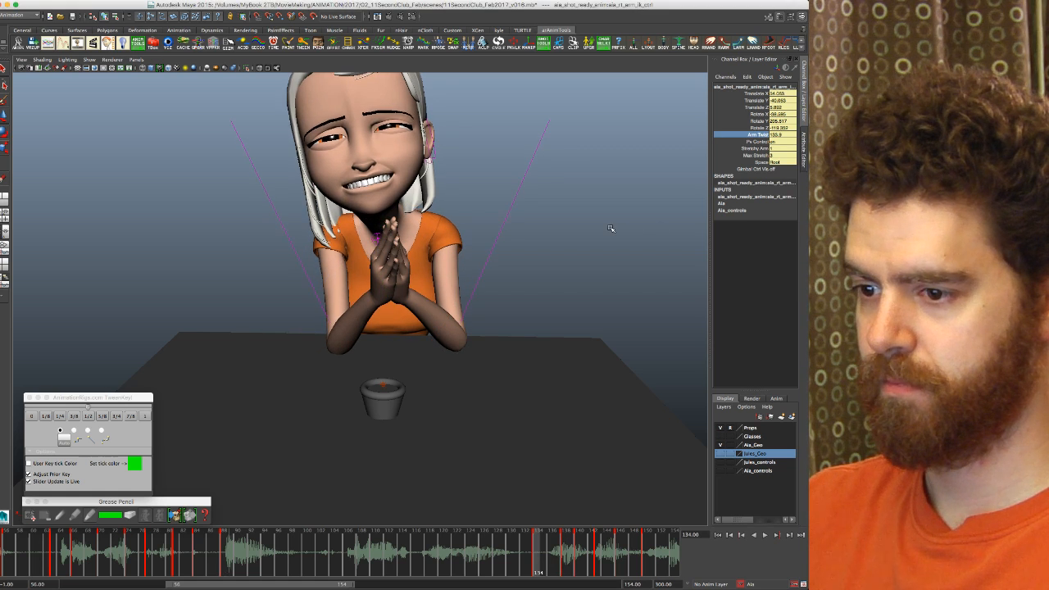
key(period)
middle_drag(610, 227, 604, 227)
key(comma)
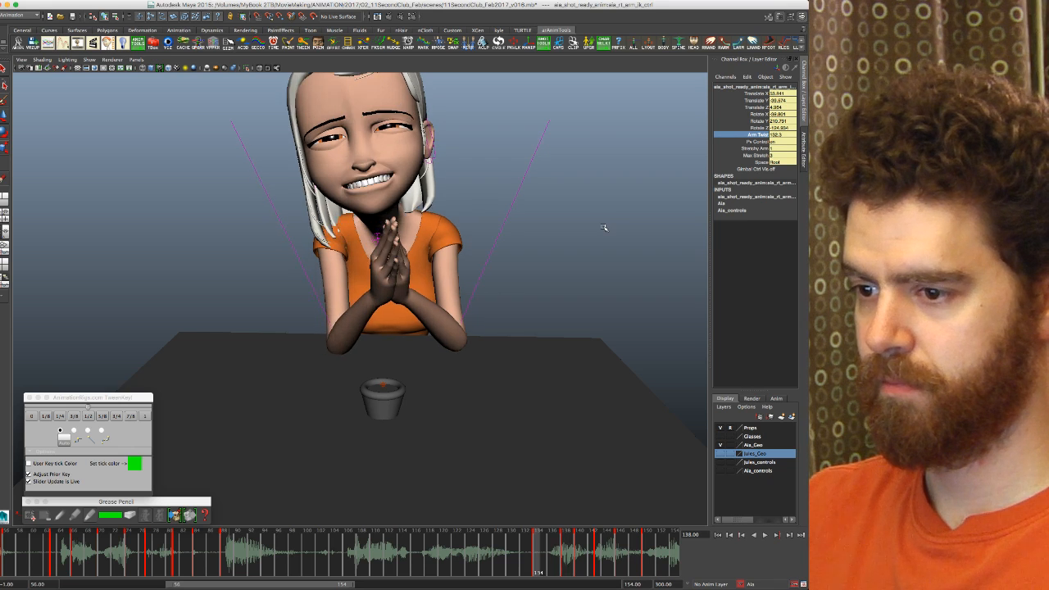
Step: Set the right arm IK control's Arm Twist at frame 140 to about 136 and check it against the neighbouring keys
key(period)
key(alt+period)
key(alt+period)
middle_drag(604, 228, 515, 224)
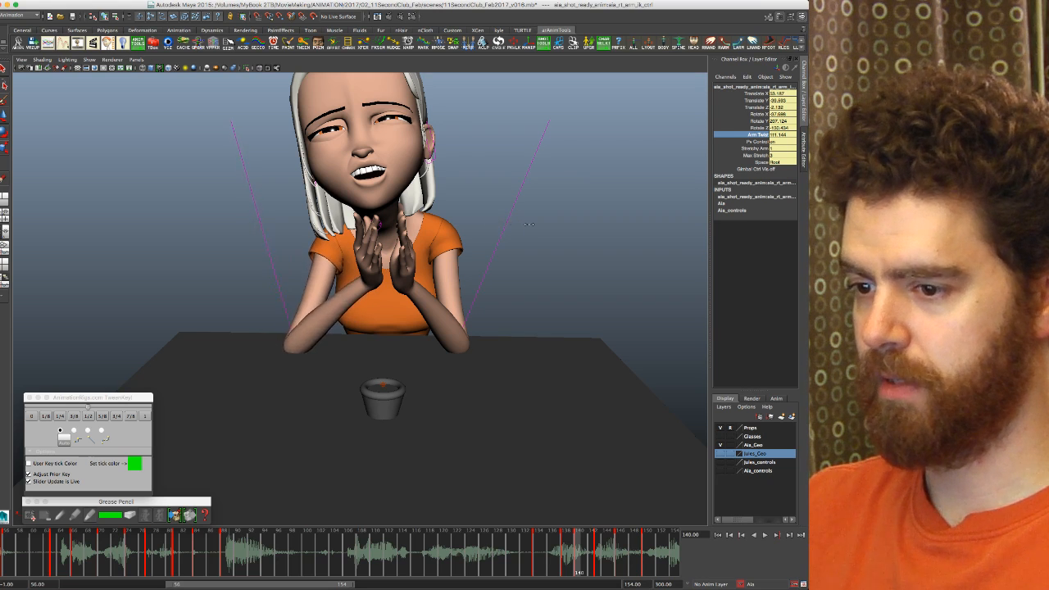
key(comma)
key(period)
key(comma)
key(period)
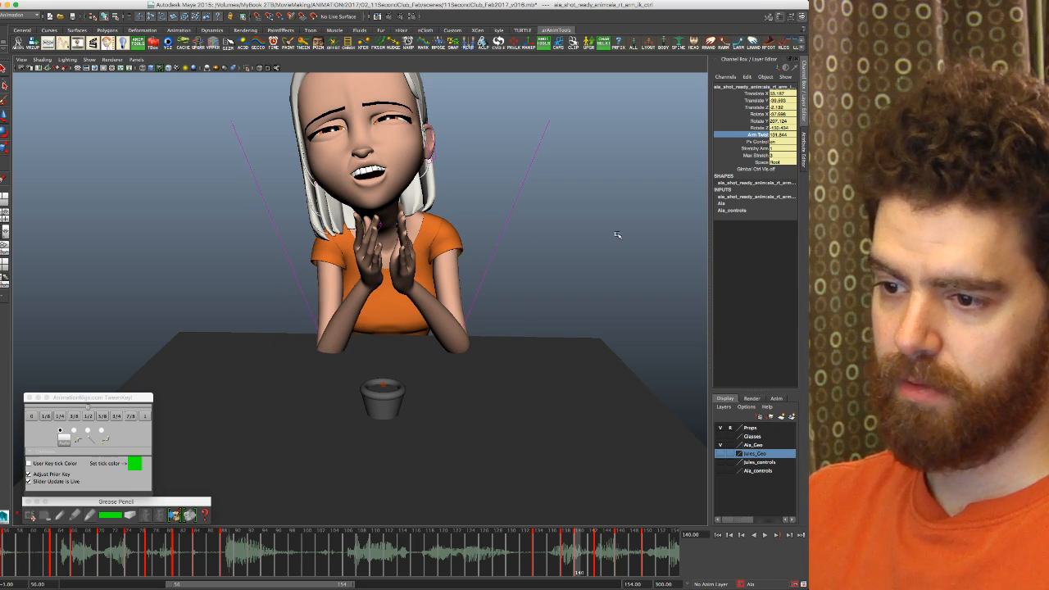
key(comma)
key(period)
key(period)
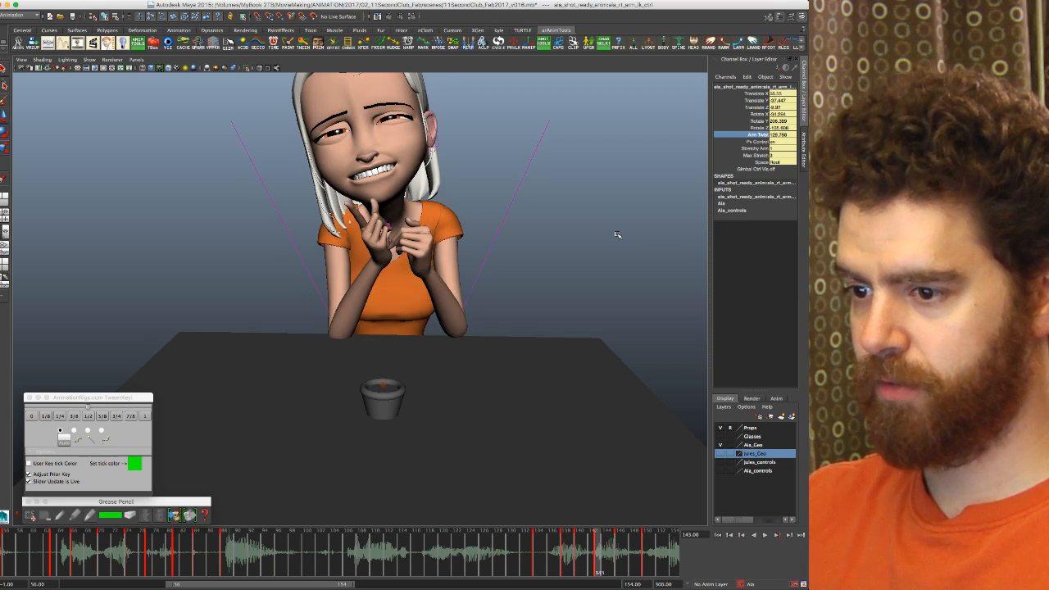
key(period)
key(period)
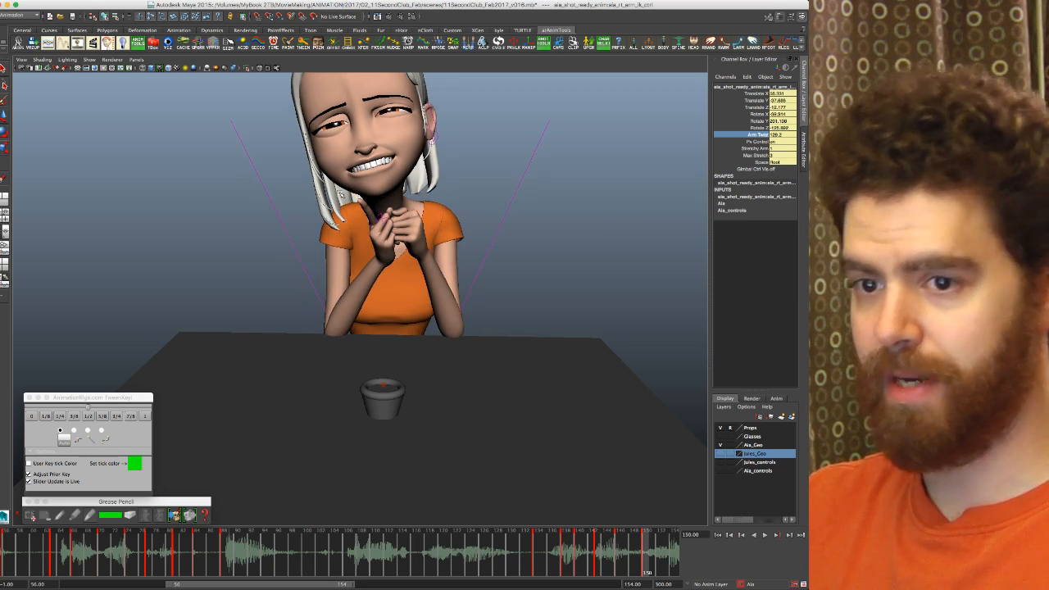
Step: Examine the arm poses key by key from frame 134 to 150 and back in the enlarged perspective view
drag(271, 320, 240, 83)
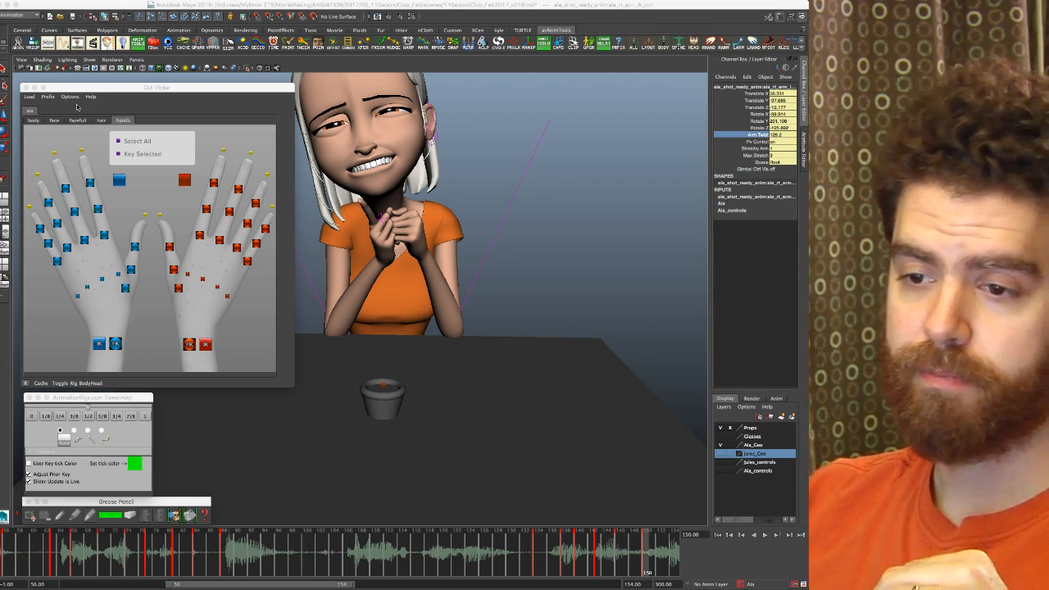
click(117, 6)
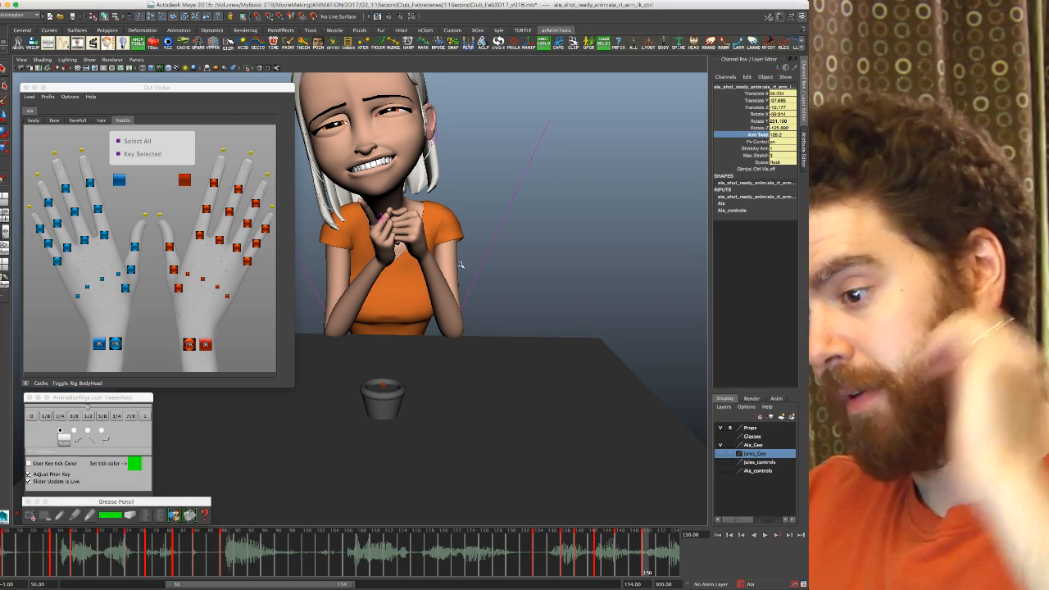
click(537, 555)
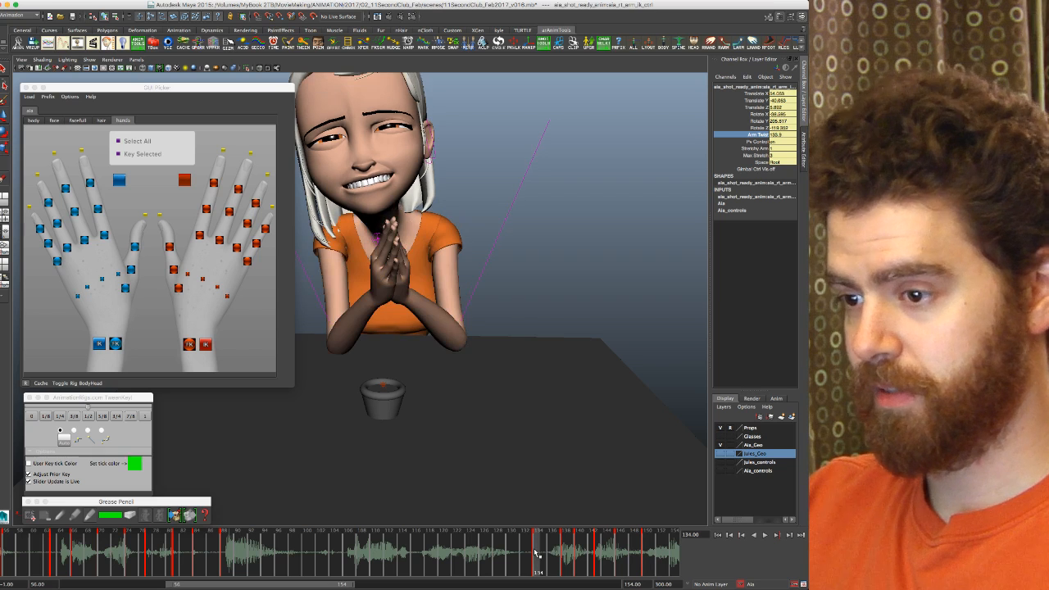
key(period)
key(period)
key(period)
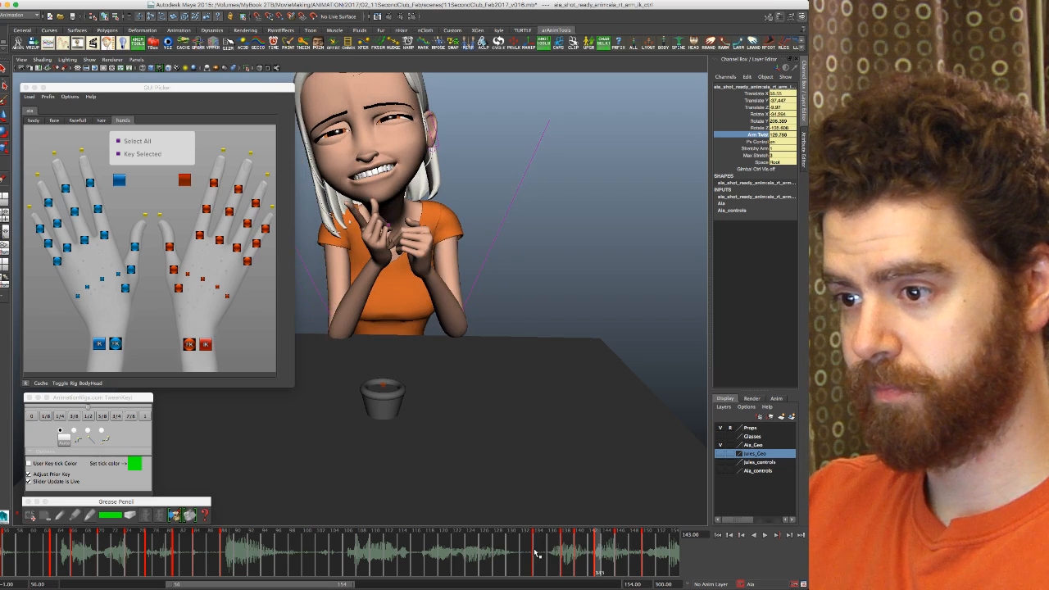
key(period)
key(period)
key(period)
key(period)
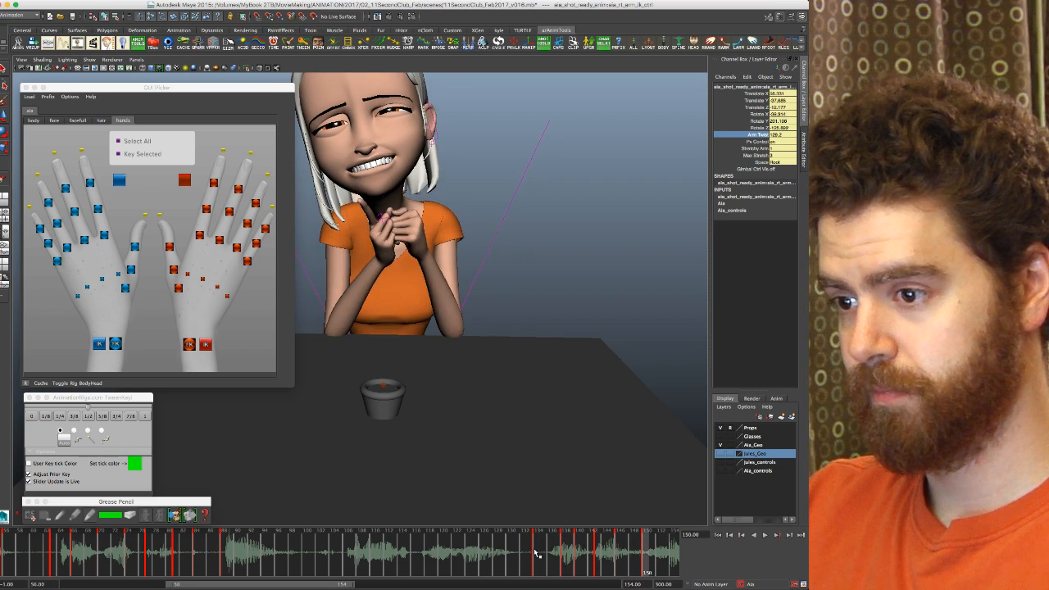
key(comma)
key(comma)
key(comma)
key(comma)
key(comma)
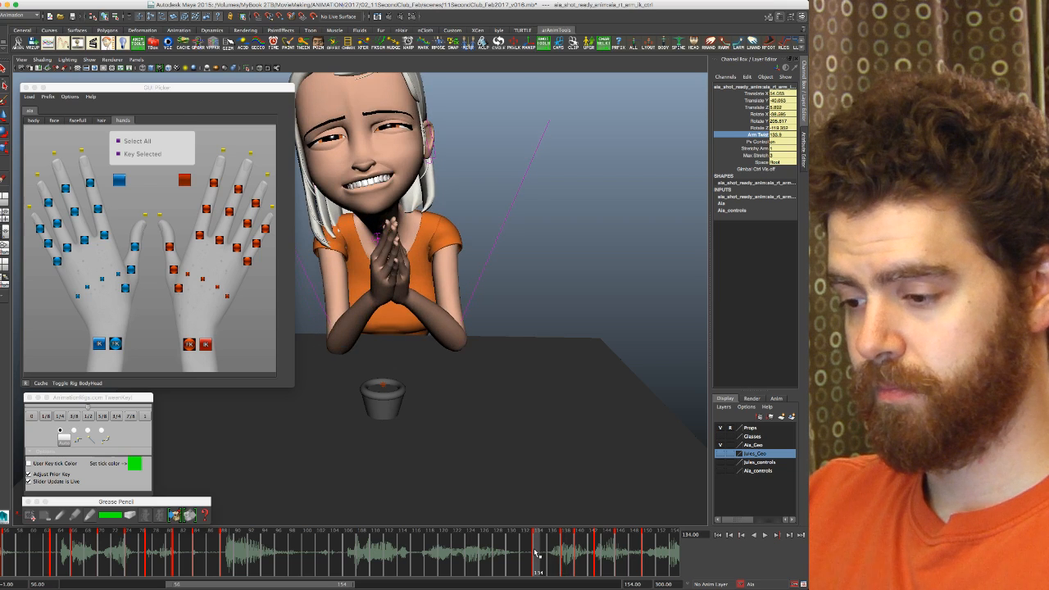
Step: Compare the elbow and hand positions between the keys at frames 134, 138 and 140
key(period)
key(comma)
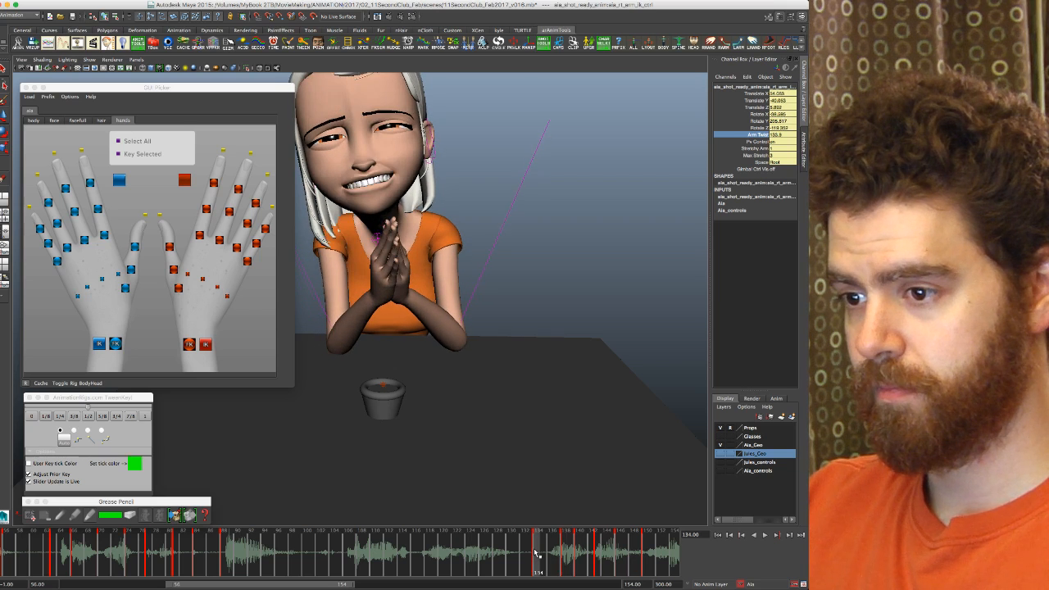
key(period)
key(period)
key(period)
key(comma)
key(comma)
key(period)
key(period)
key(comma)
Step: Inspect the arms from the character's side, stepping frame by frame from frame 138 to 140 in the four-pane layout
alt+drag(583, 386, 473, 396)
scroll(474, 395, down, 5)
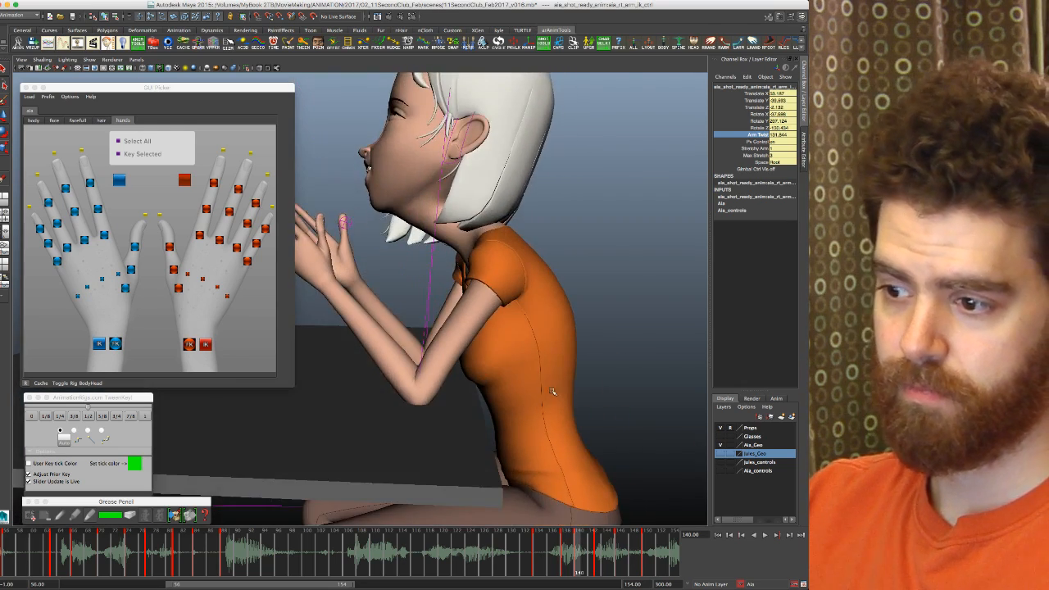
right_click(447, 345)
key(space)
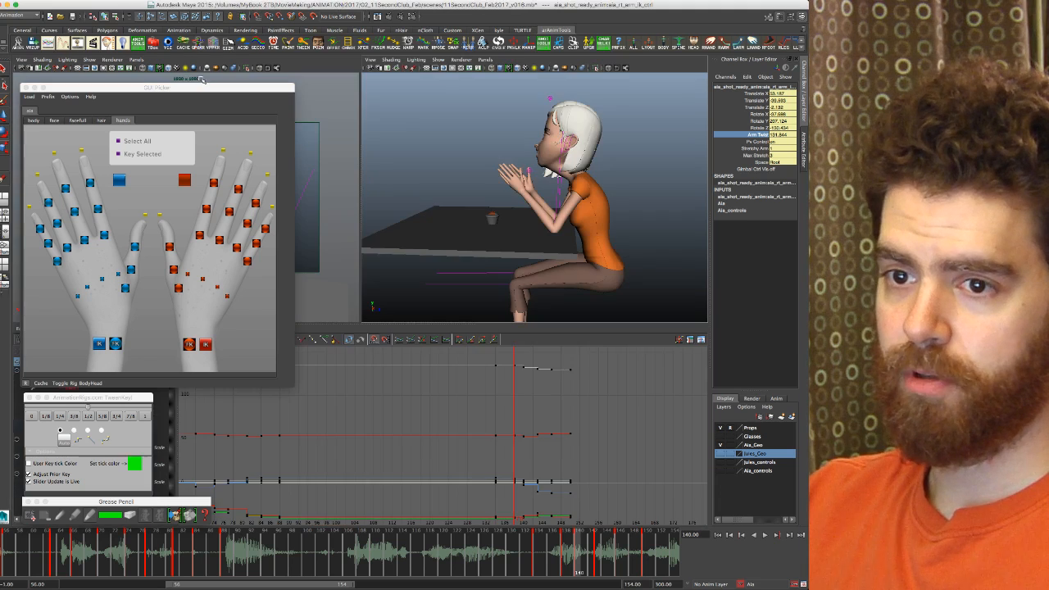
click(3, 85)
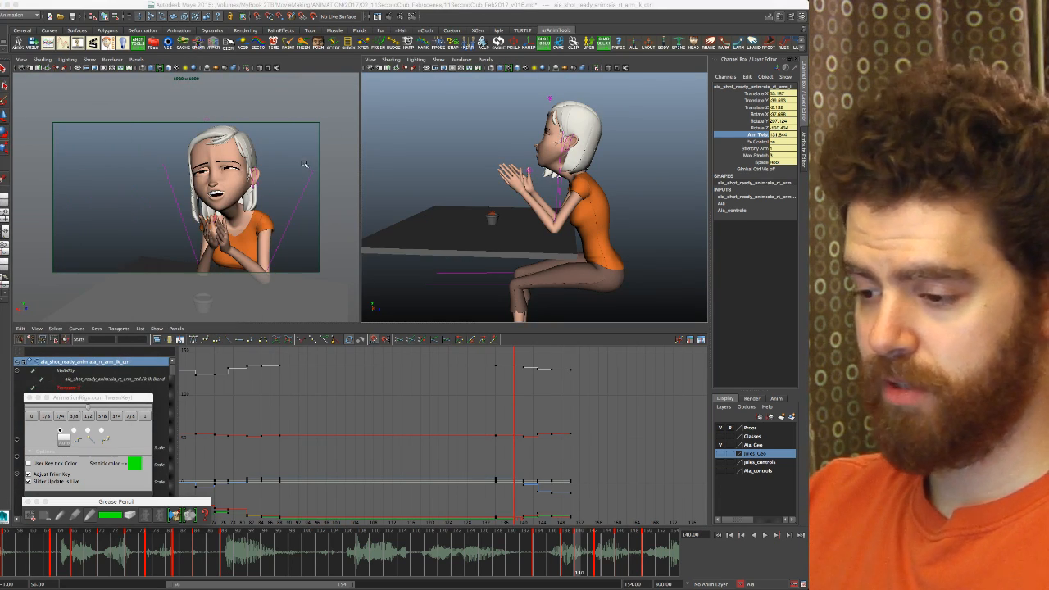
key(comma)
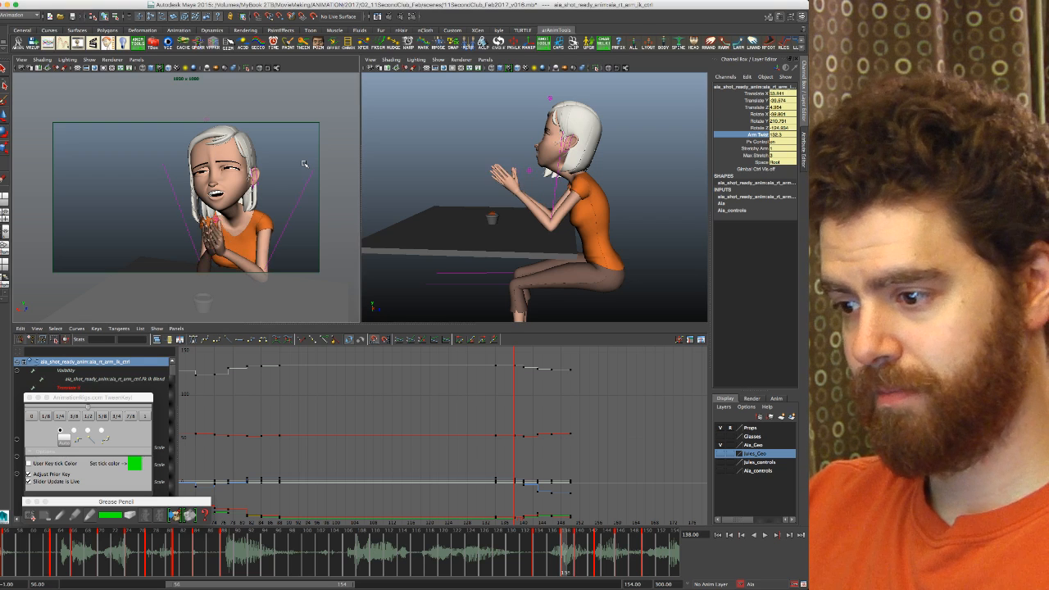
key(alt+period)
key(alt+period)
key(alt+period)
key(alt+period)
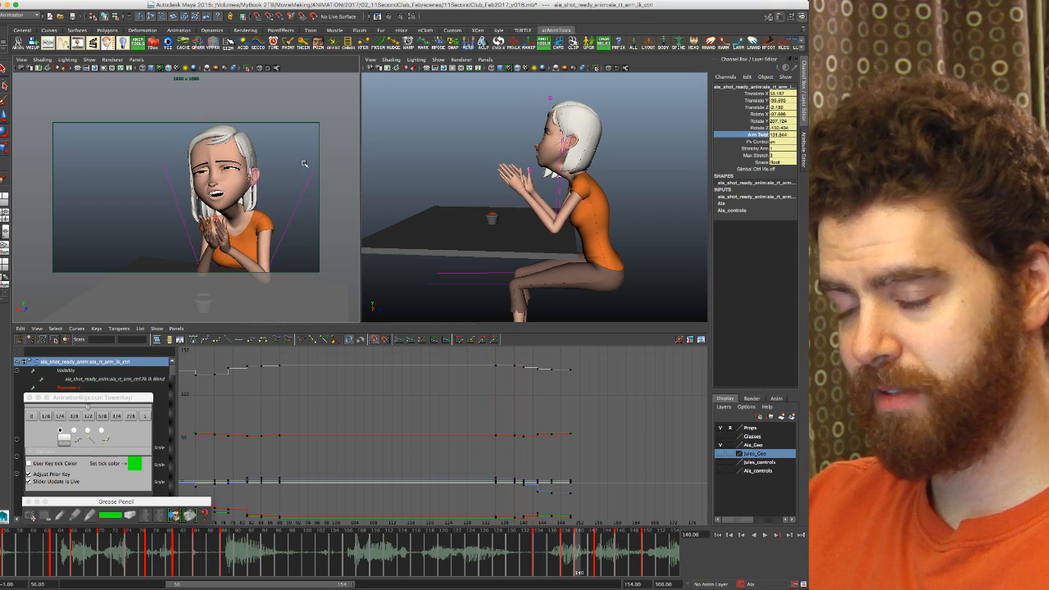
key(alt+period)
key(alt+period)
Step: Flip between the keys at frames 138 and 140 to examine the body's movement as the hands part
key(period)
key(comma)
key(comma)
key(period)
key(comma)
key(period)
key(comma)
key(period)
key(comma)
key(period)
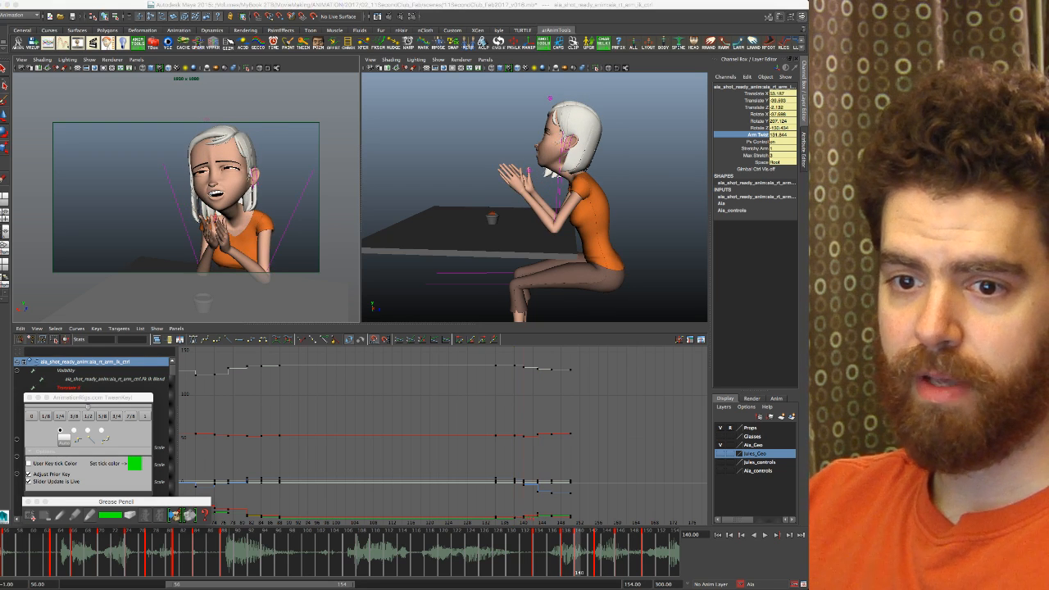
Step: Select the character's COG control, compare its adjacent keys, and apply a 1/8 tween to its frame 140 key
key(e)
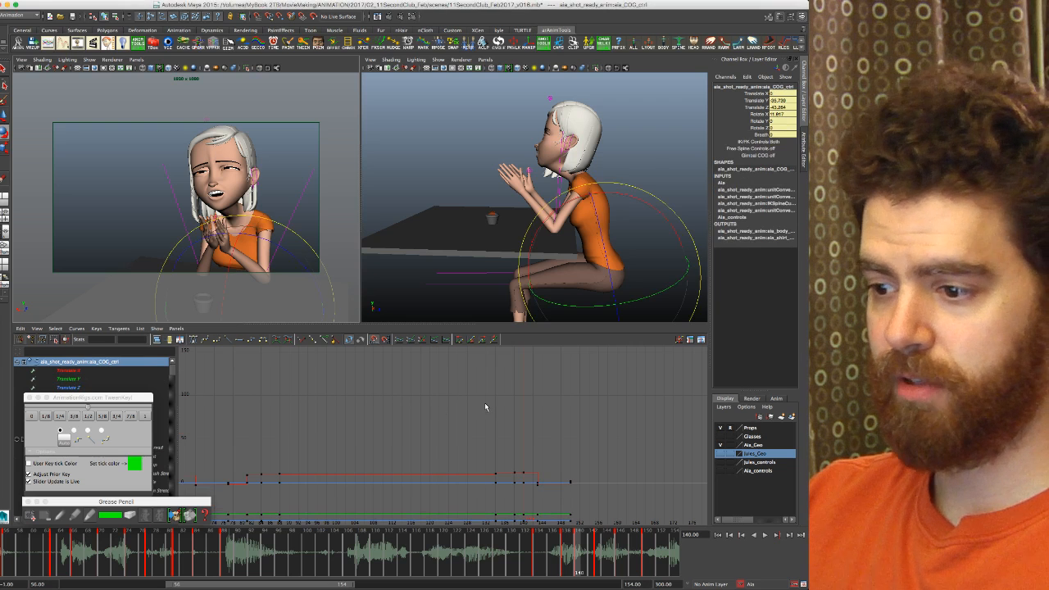
key(comma)
key(period)
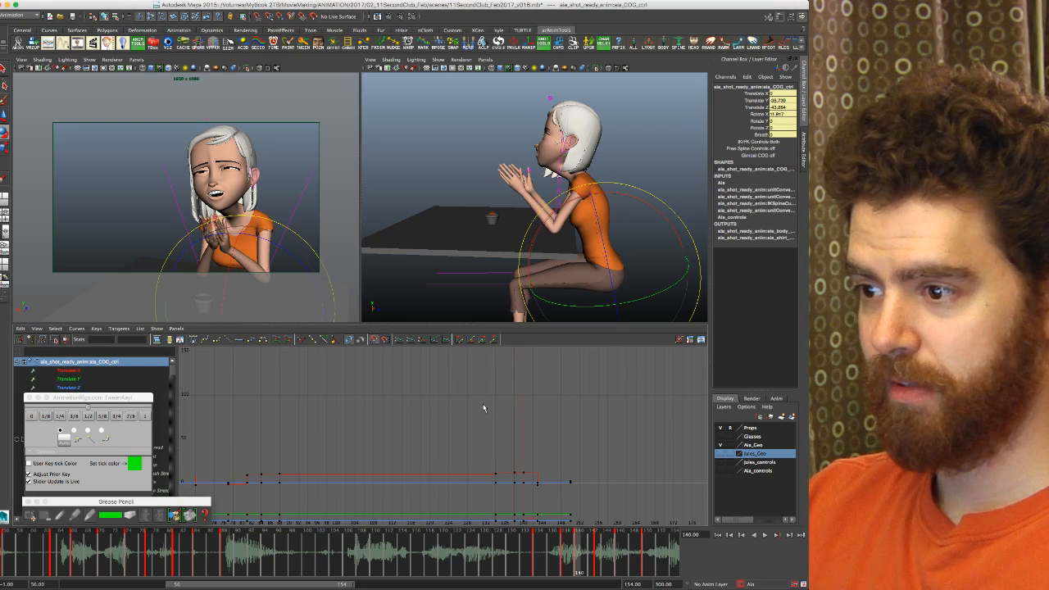
key(comma)
key(period)
key(period)
key(comma)
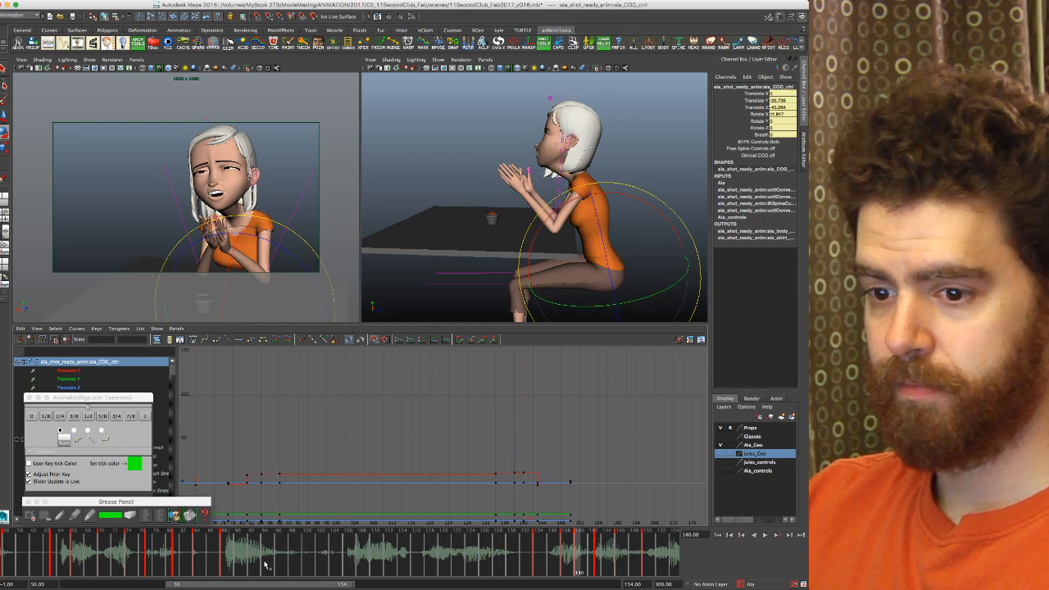
click(47, 418)
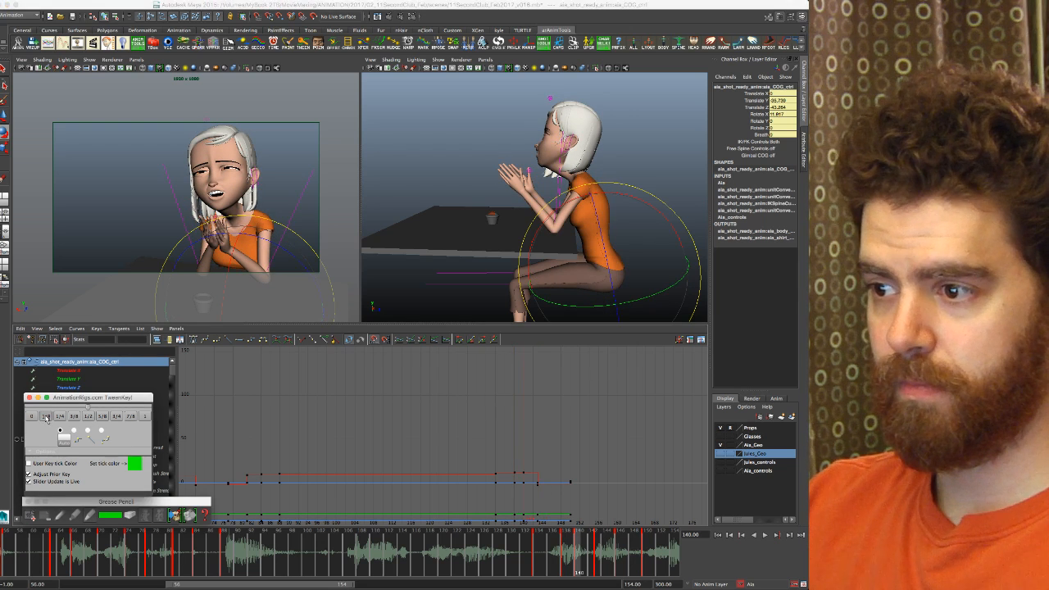
Step: Apply a 1/8 tween to the COG's key at frame 140 and compare it with the frame 138 key
click(47, 418)
key(comma)
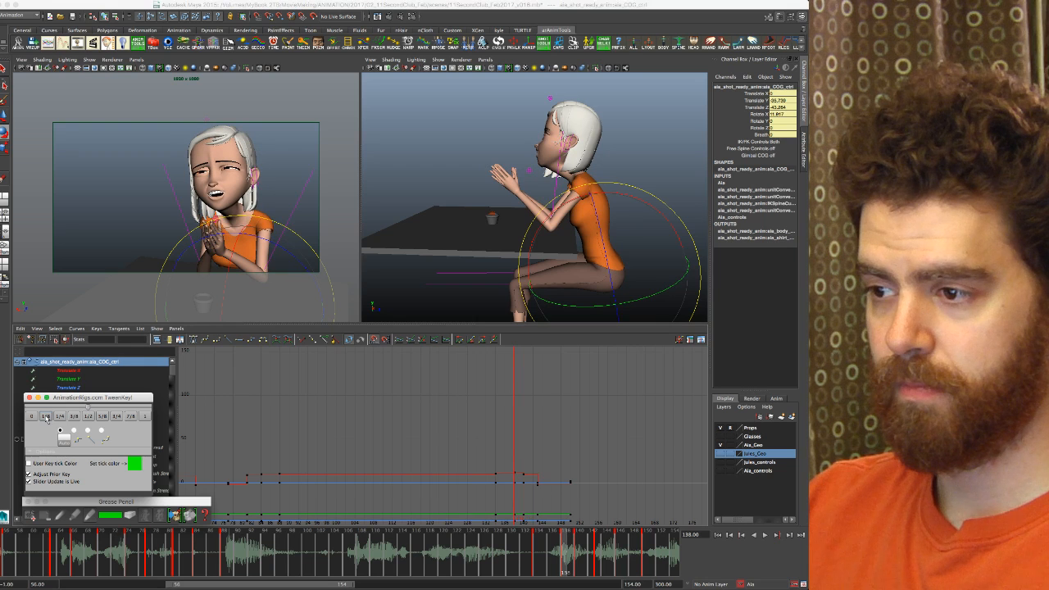
key(comma)
key(period)
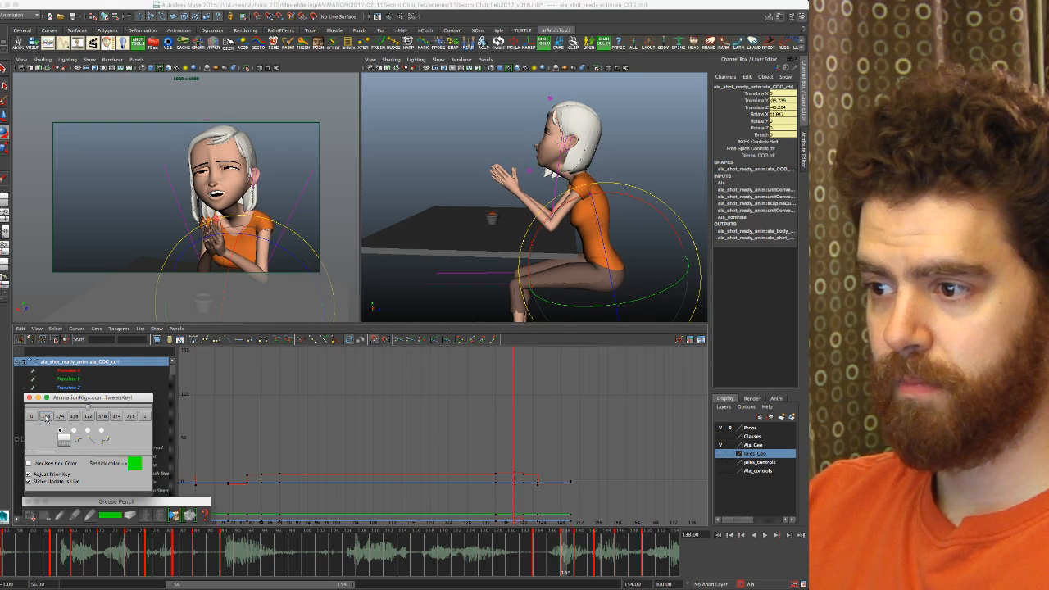
key(period)
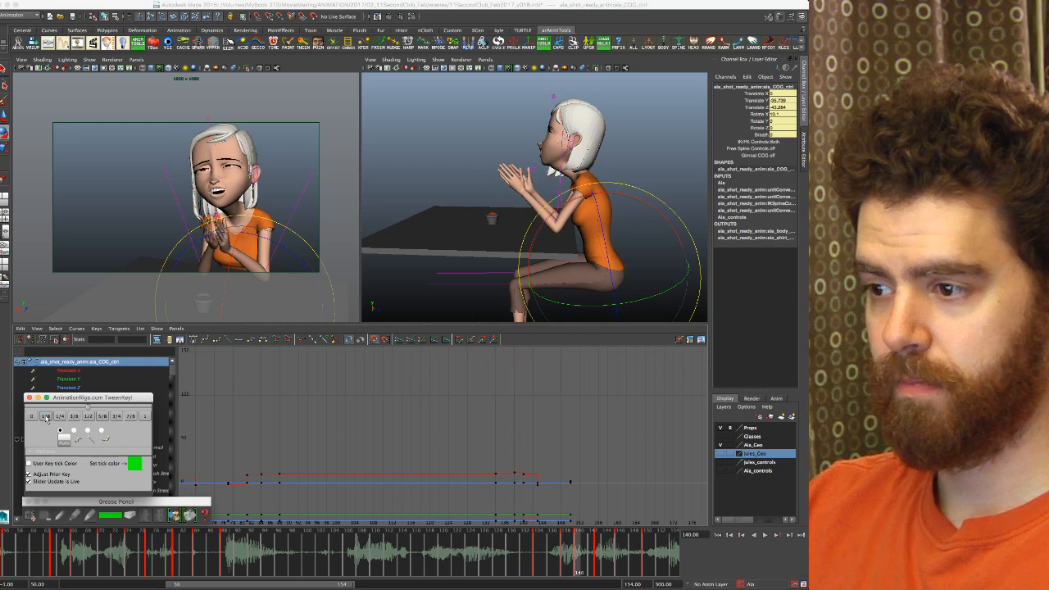
key(period)
key(comma)
key(comma)
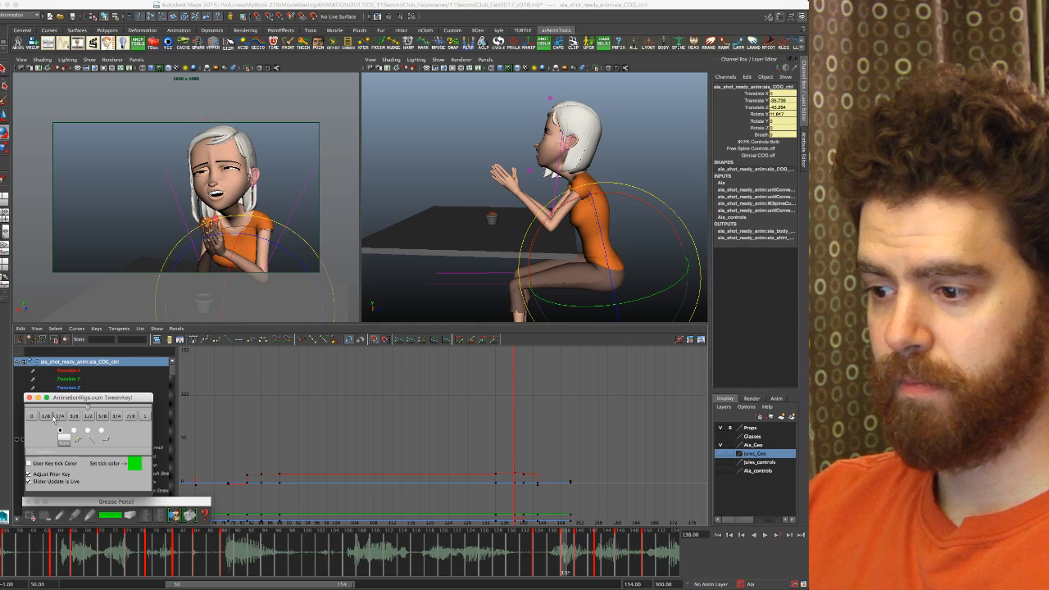
key(period)
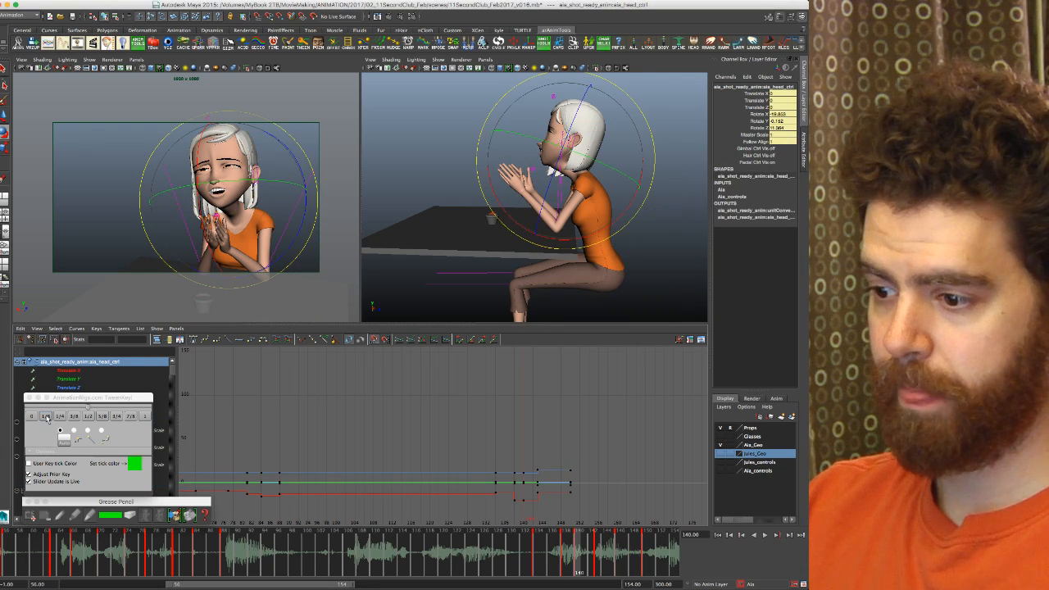
Step: Apply 1/8 tweens to the head control and the lower and shoulder spine controls at frame 140, checking against frame 138
click(47, 418)
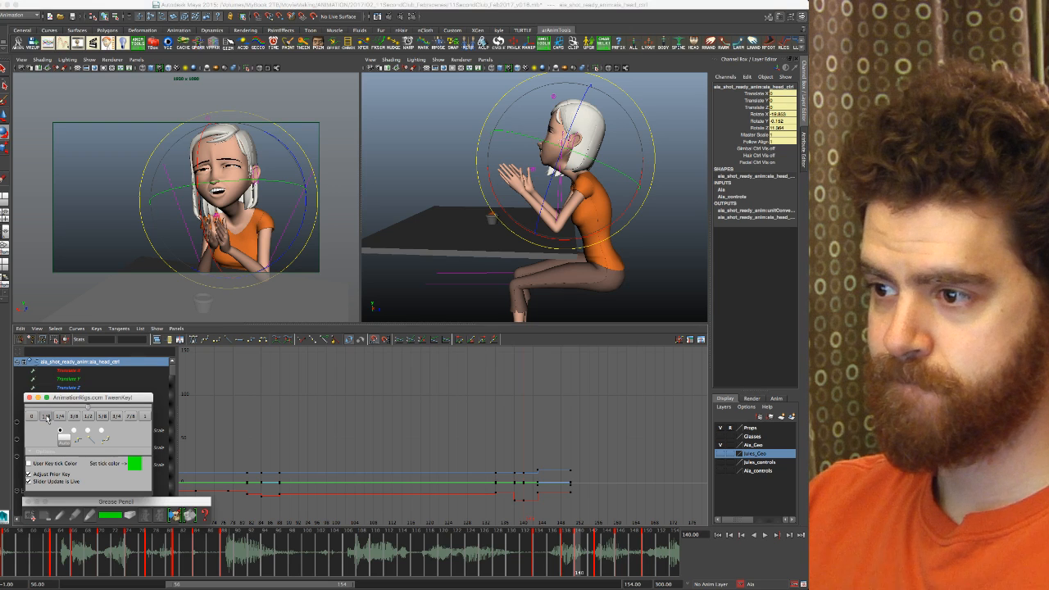
click(47, 418)
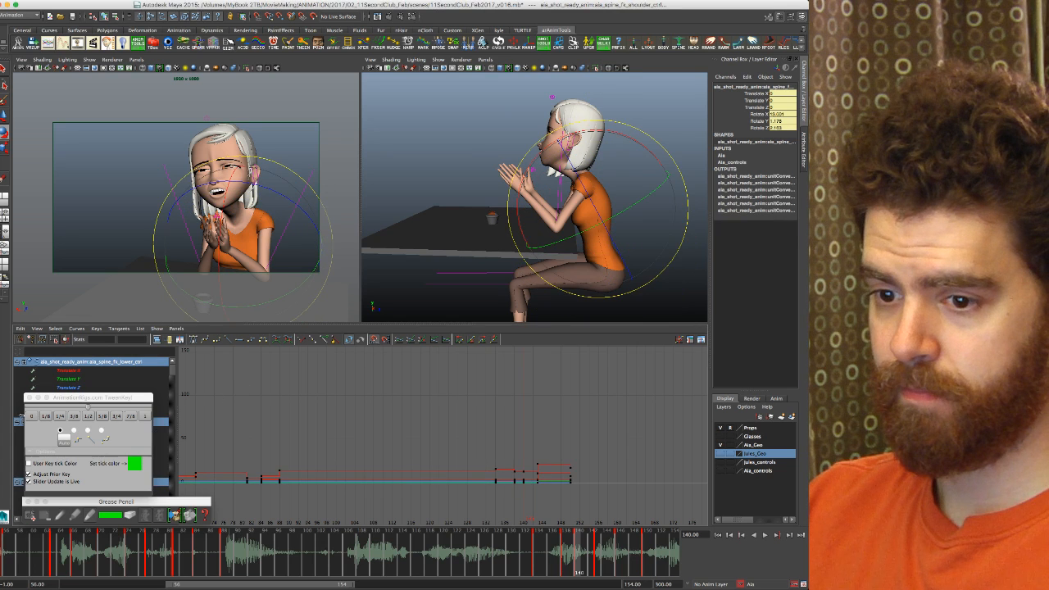
click(46, 418)
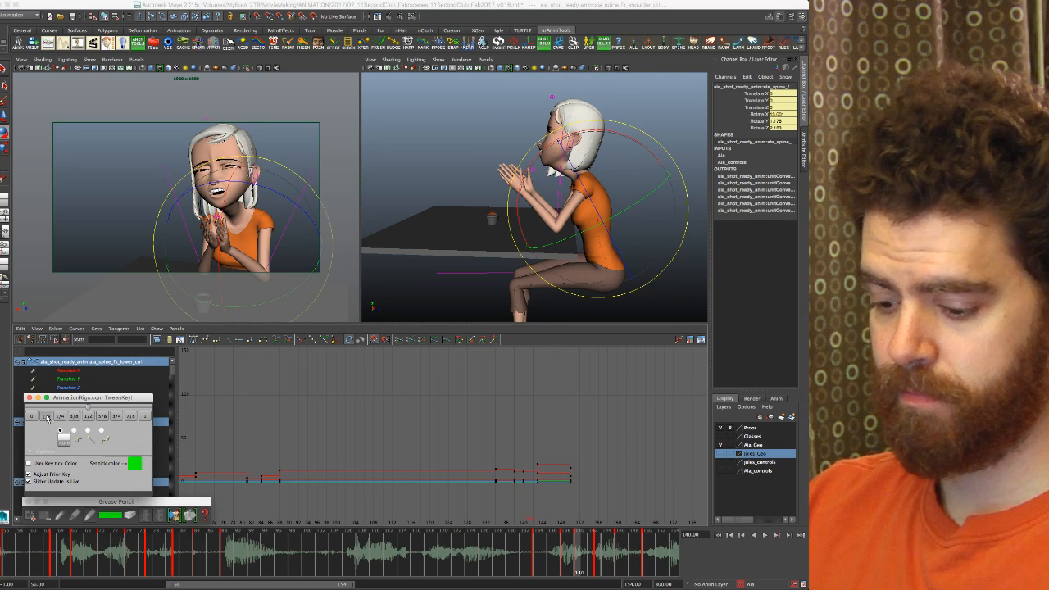
key(alt+comma)
key(alt+comma)
key(alt+period)
key(alt+period)
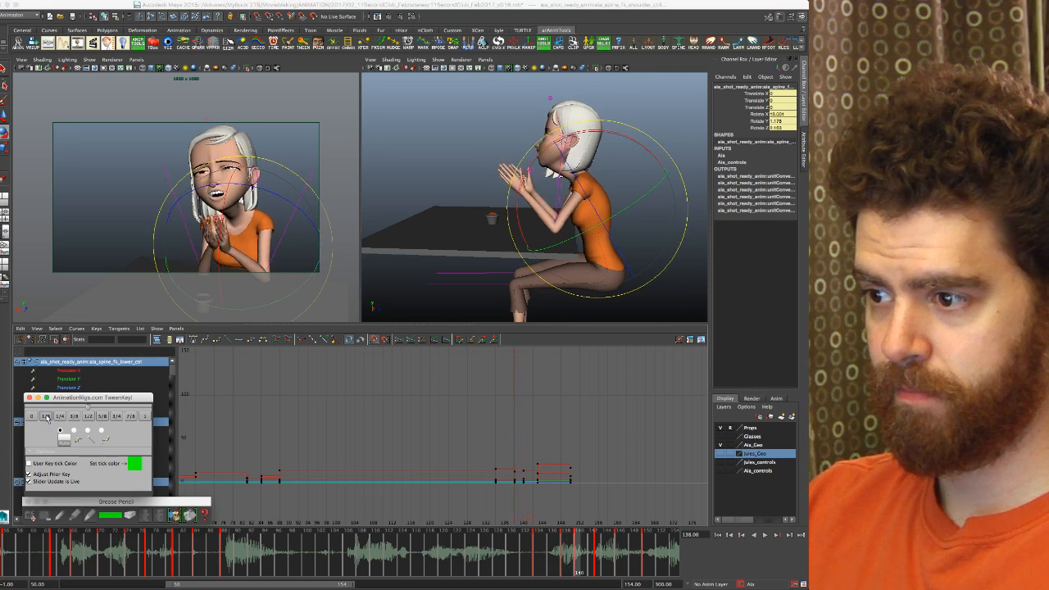
Step: Step forward through the frames to 150 and back to 146 to examine how the upper body settles
key(alt+period)
key(alt+period)
key(alt+period)
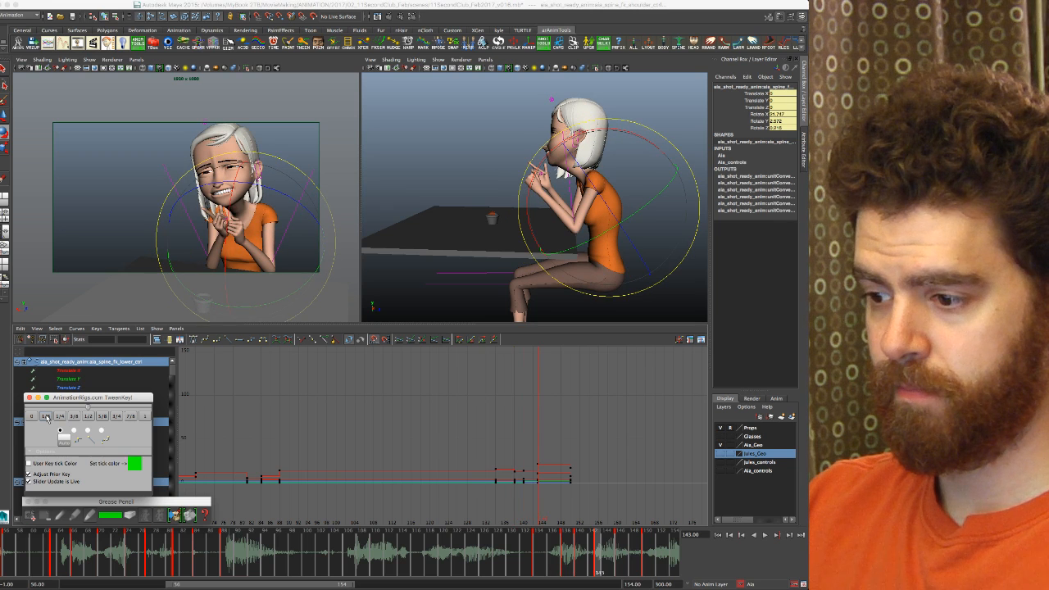
key(alt+period)
key(alt+period)
key(alt+period)
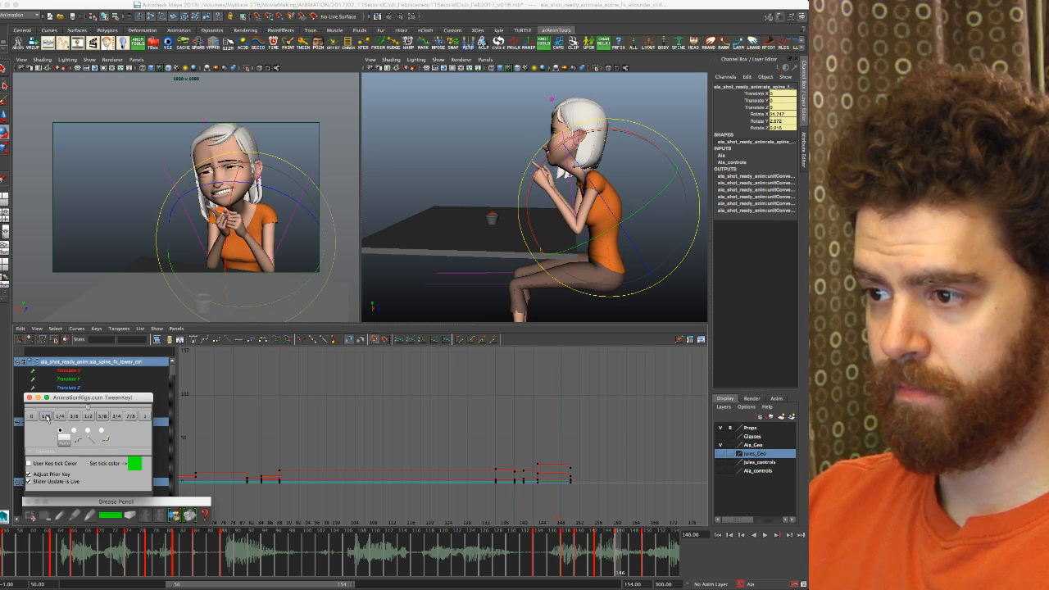
key(alt+period)
key(alt+period)
key(alt+period)
key(alt+period)
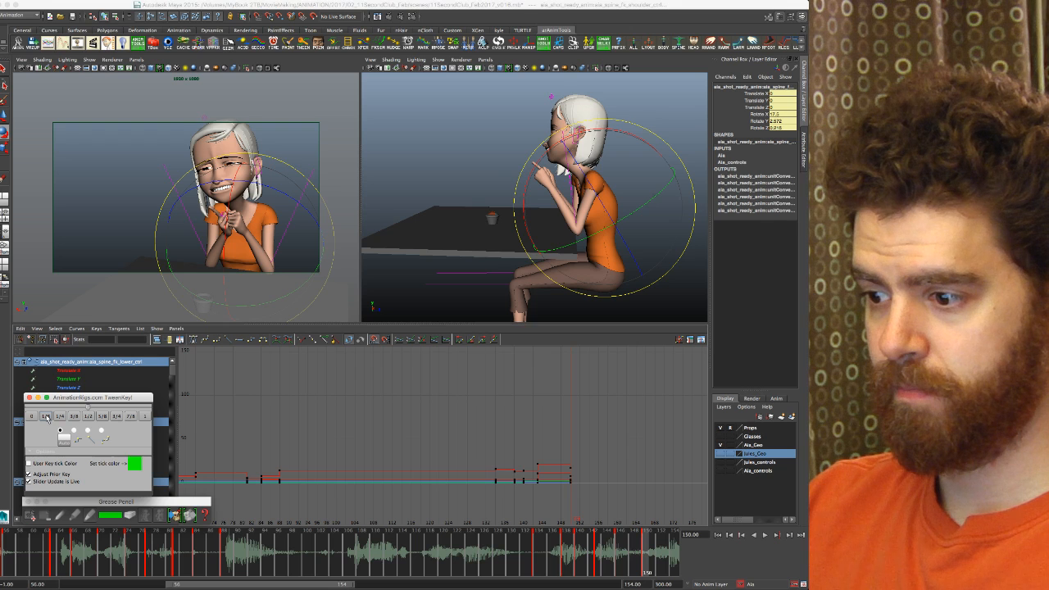
key(alt+comma)
key(alt+comma)
key(alt+comma)
key(alt+comma)
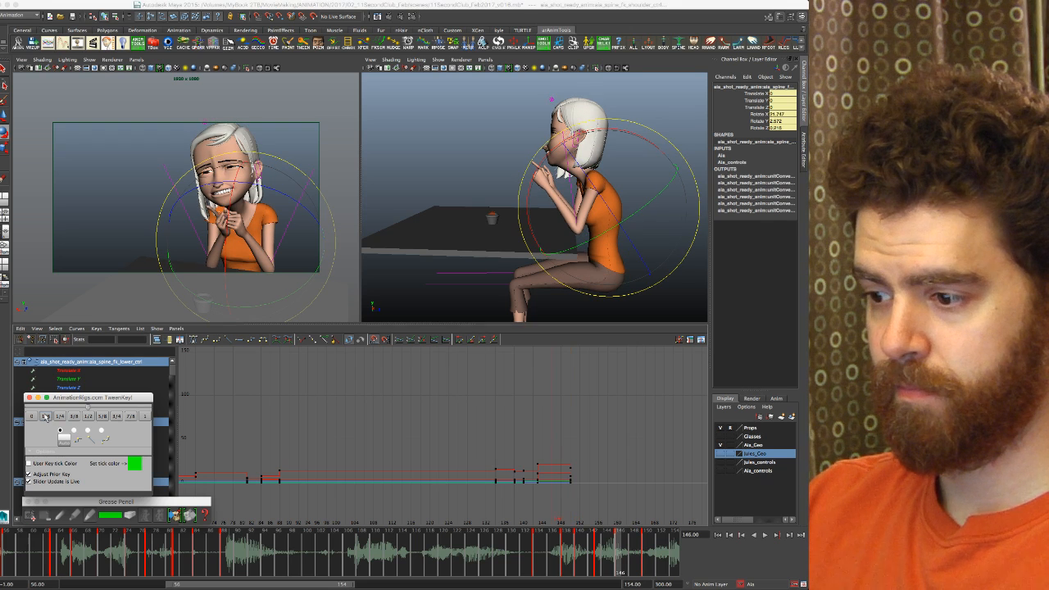
Step: Apply a 1/2 tween to the lower and shoulder spine controls at frame 146 and compare it with the neighbouring keys
key(comma)
key(period)
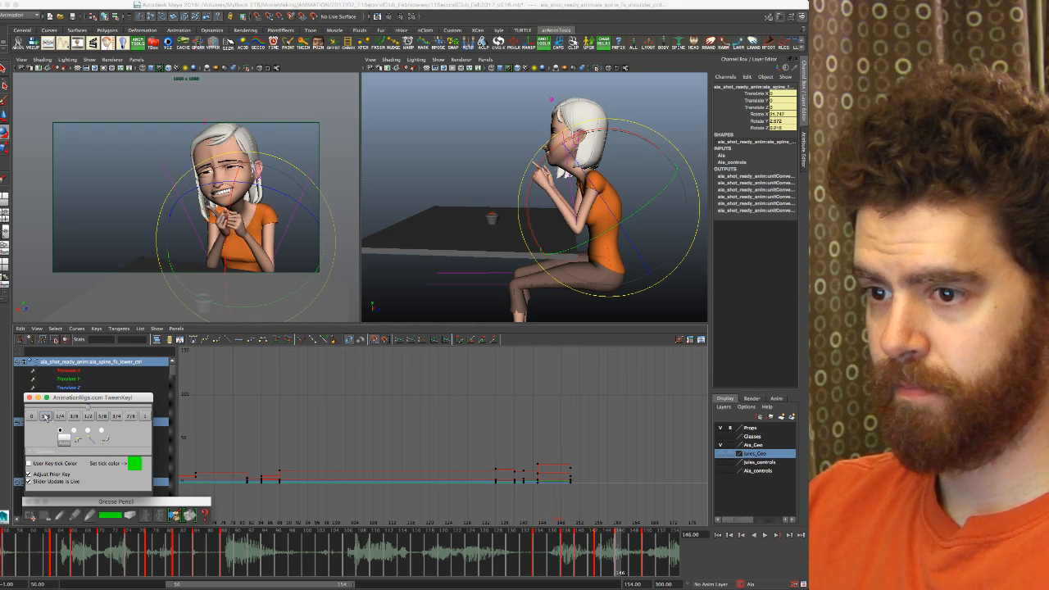
key(comma)
key(period)
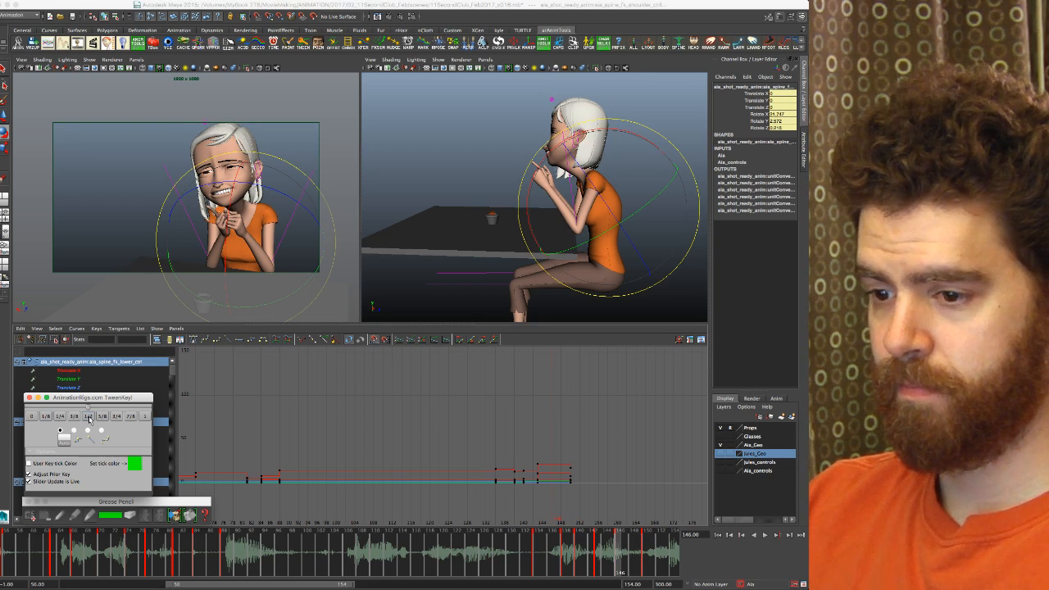
click(90, 417)
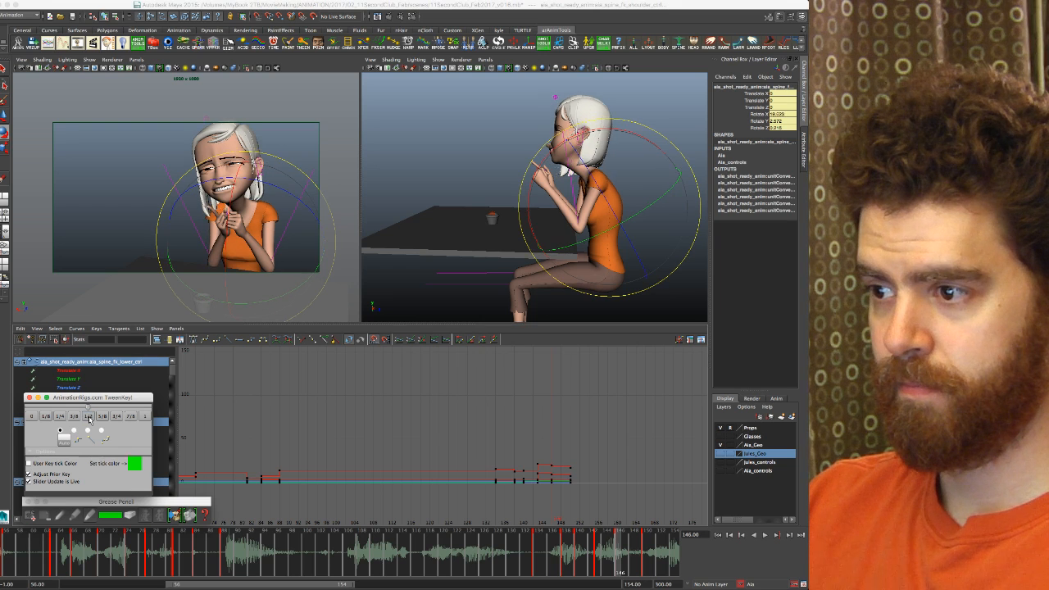
key(period)
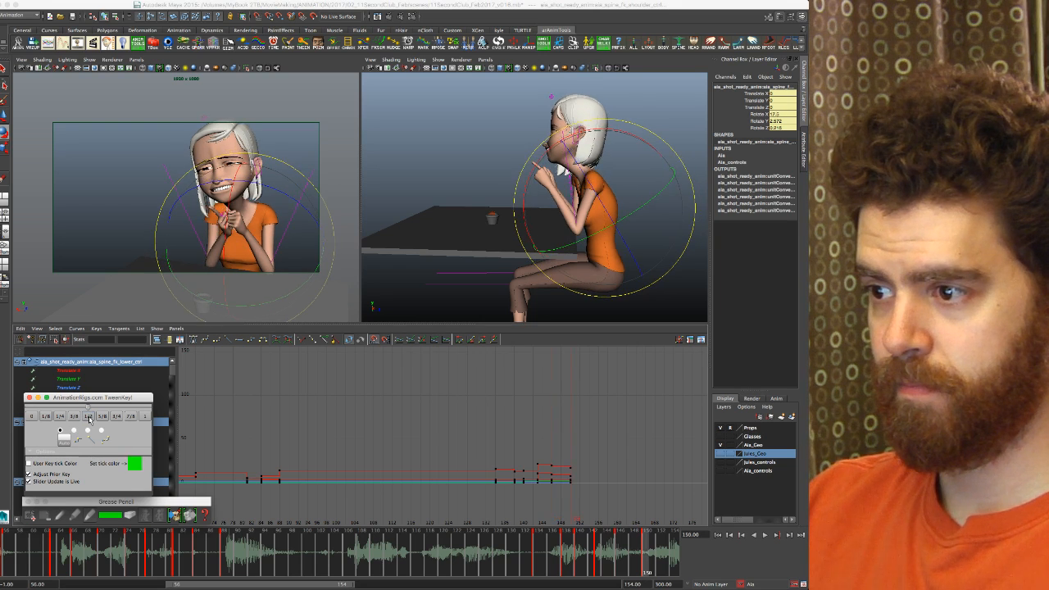
key(comma)
Step: Select the COG control, apply a 5/8 tween at frame 146, and compare the pose with its adjacent keys
key(Up)
click(59, 427)
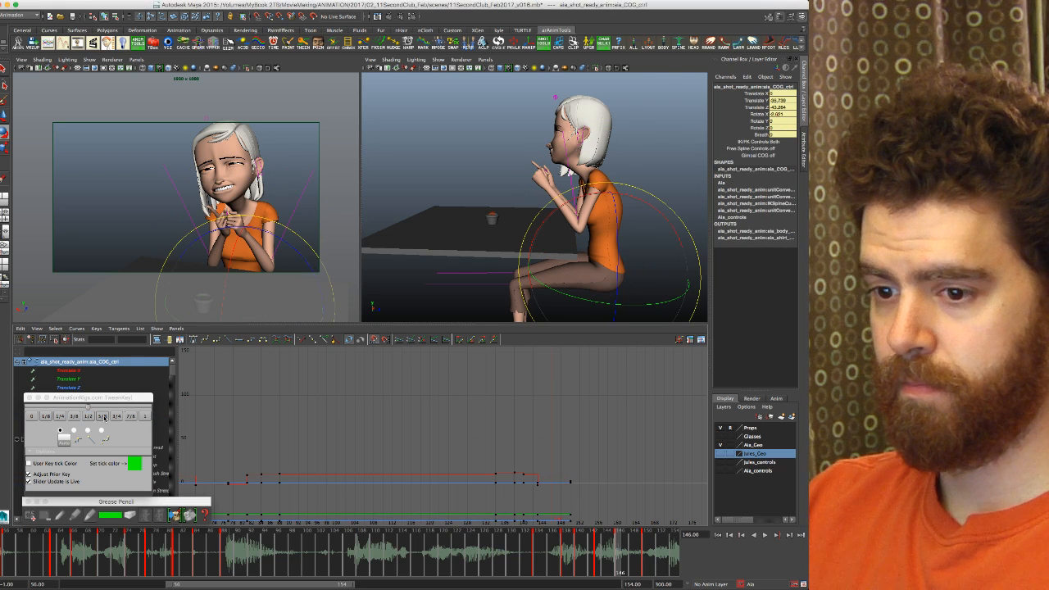
click(102, 416)
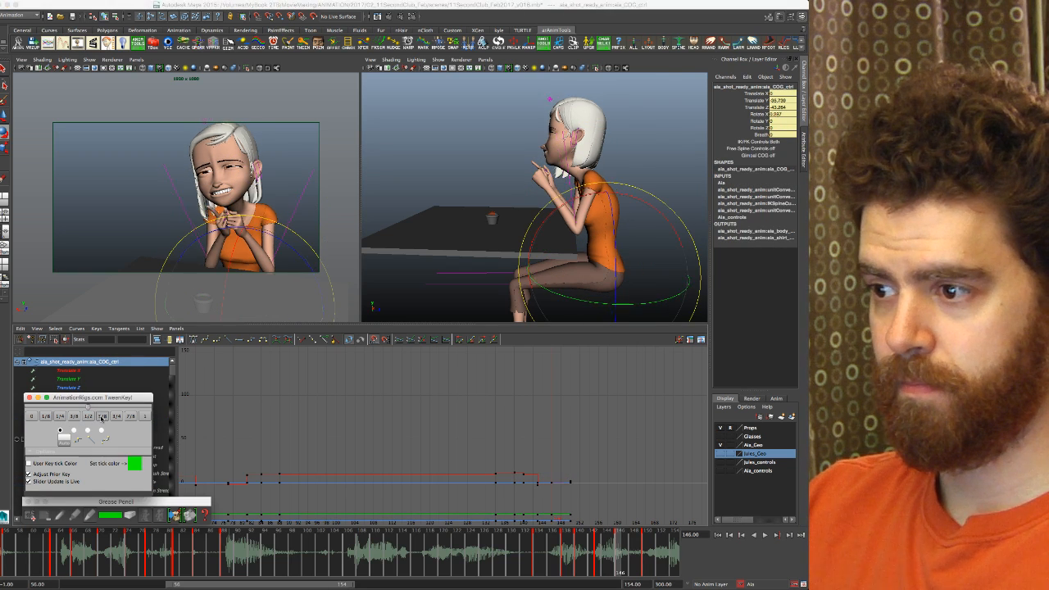
key(comma)
key(comma)
key(comma)
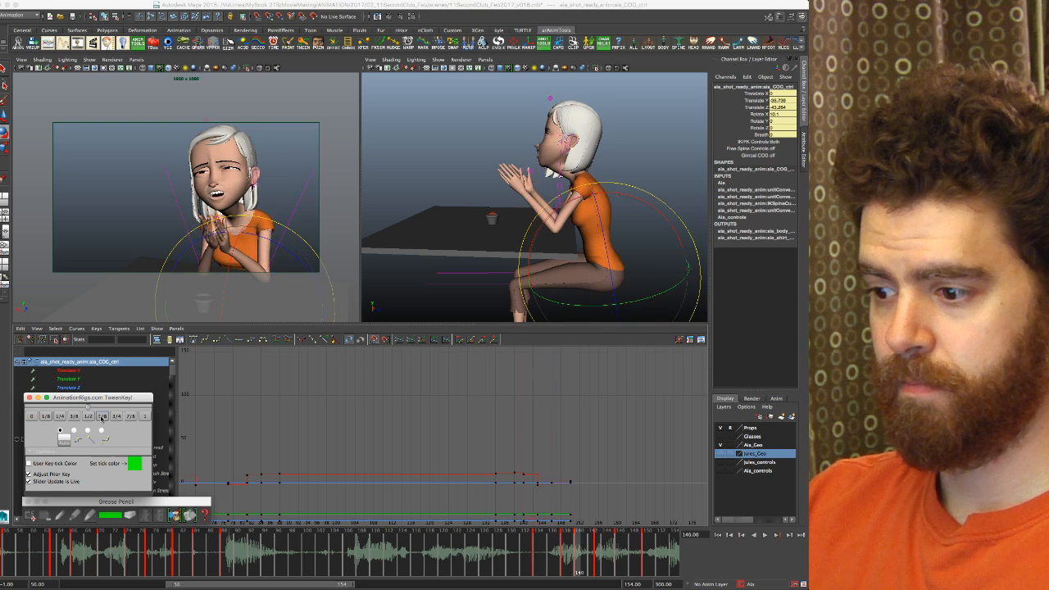
key(period)
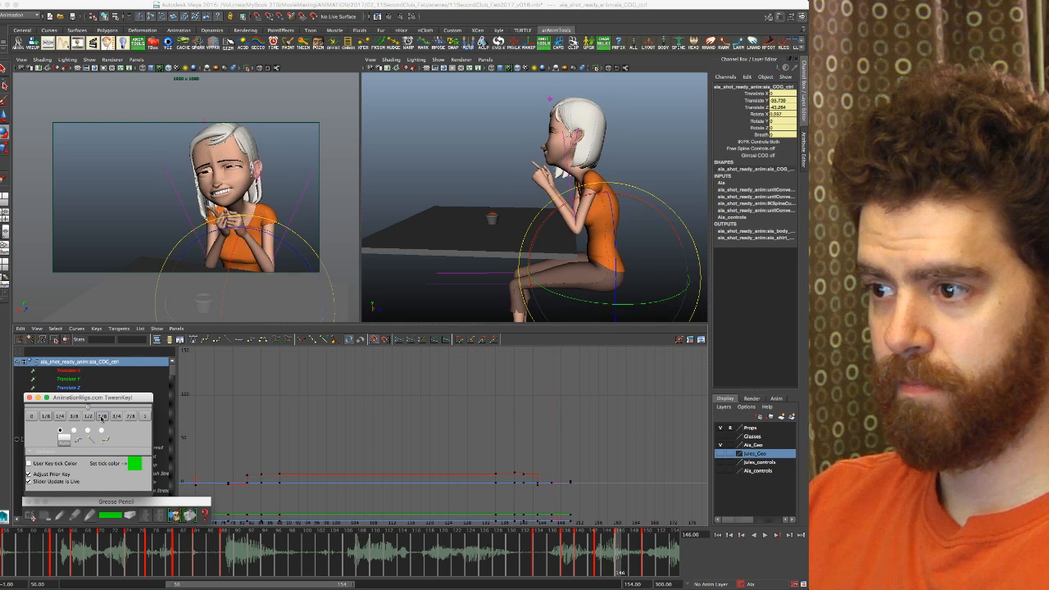
key(period)
key(comma)
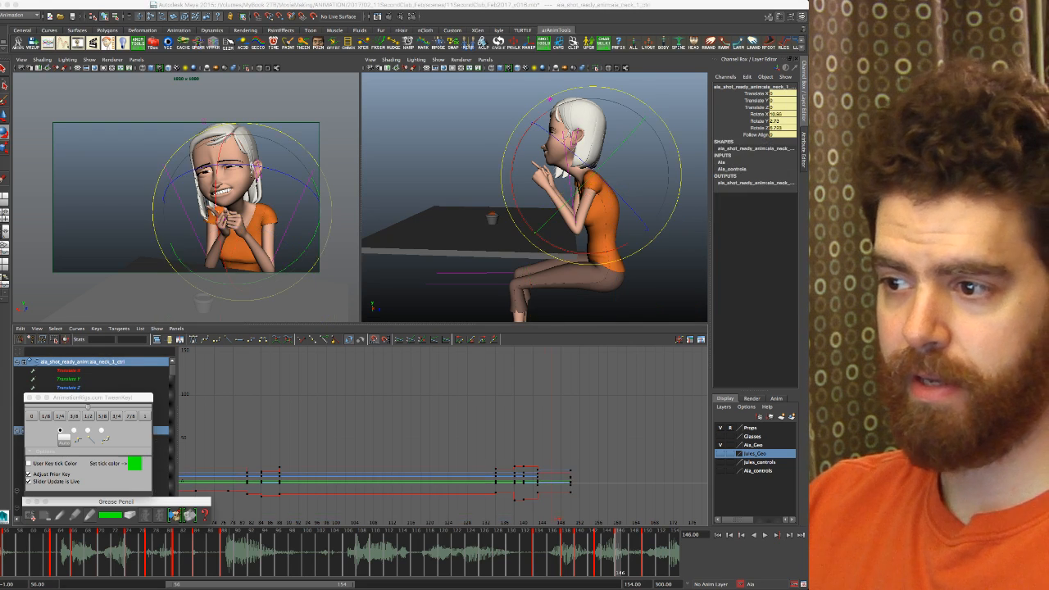
Step: Apply a 1/2 tween to the neck and head controls at frame 146
key(Down)
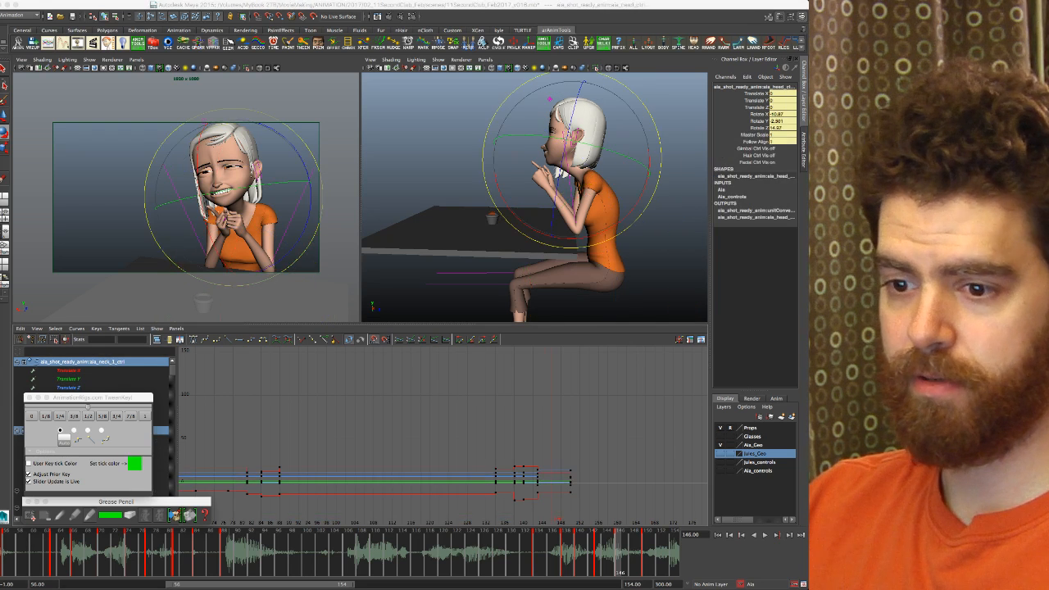
click(90, 417)
click(90, 417)
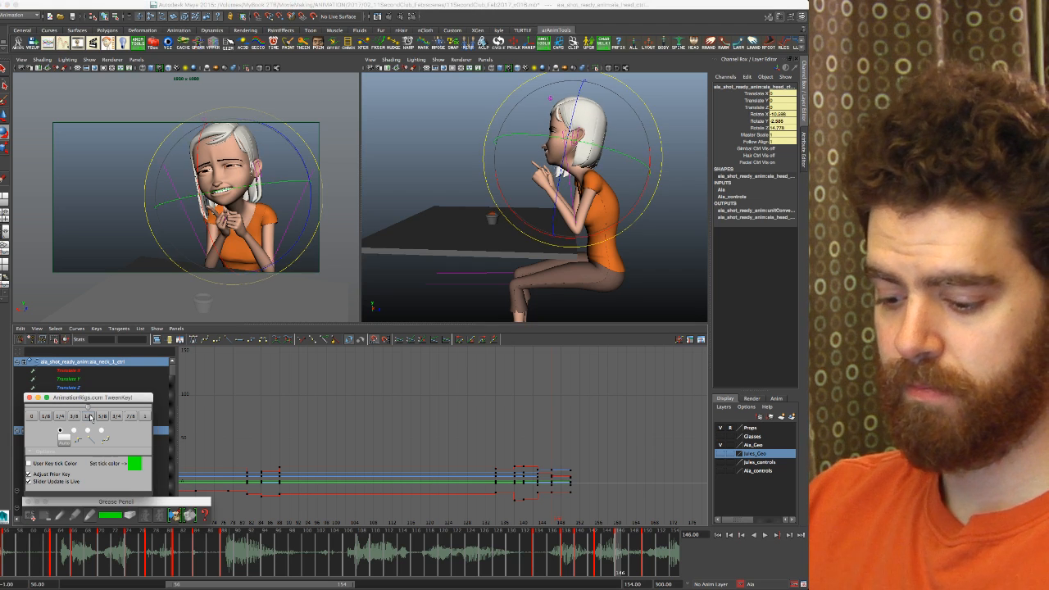
click(90, 418)
click(90, 417)
click(90, 418)
click(90, 418)
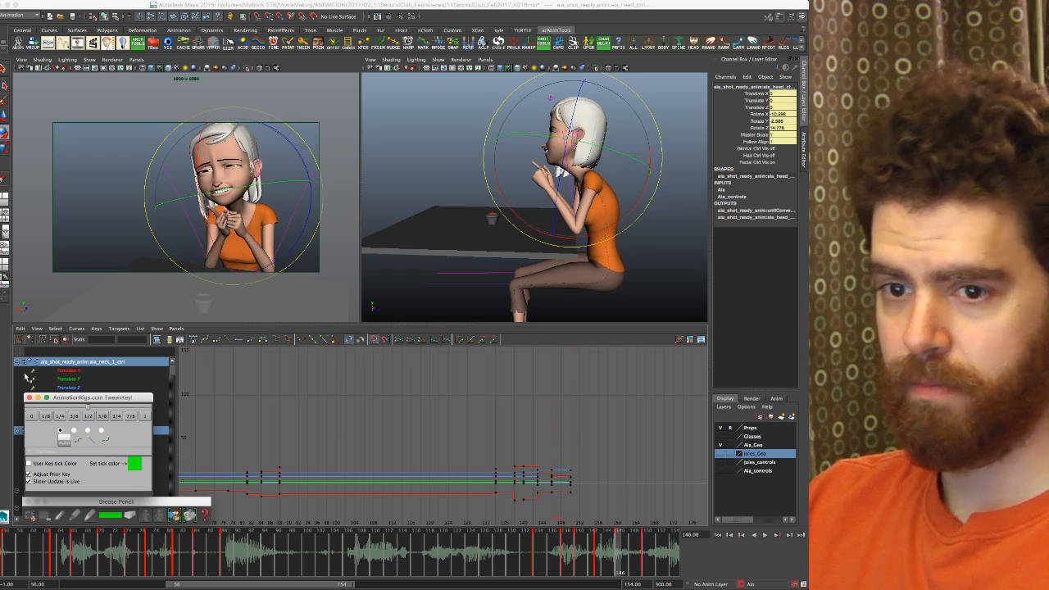
Step: Select the left and right clavicle controls and apply a 3/4 tween at frame 146
click(508, 192)
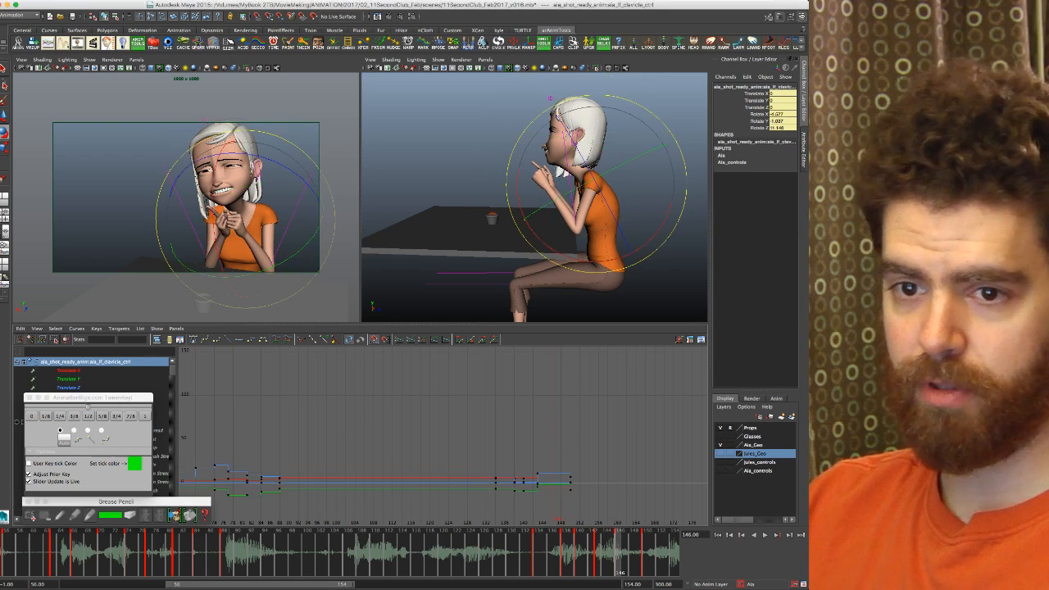
click(119, 418)
click(118, 418)
click(118, 418)
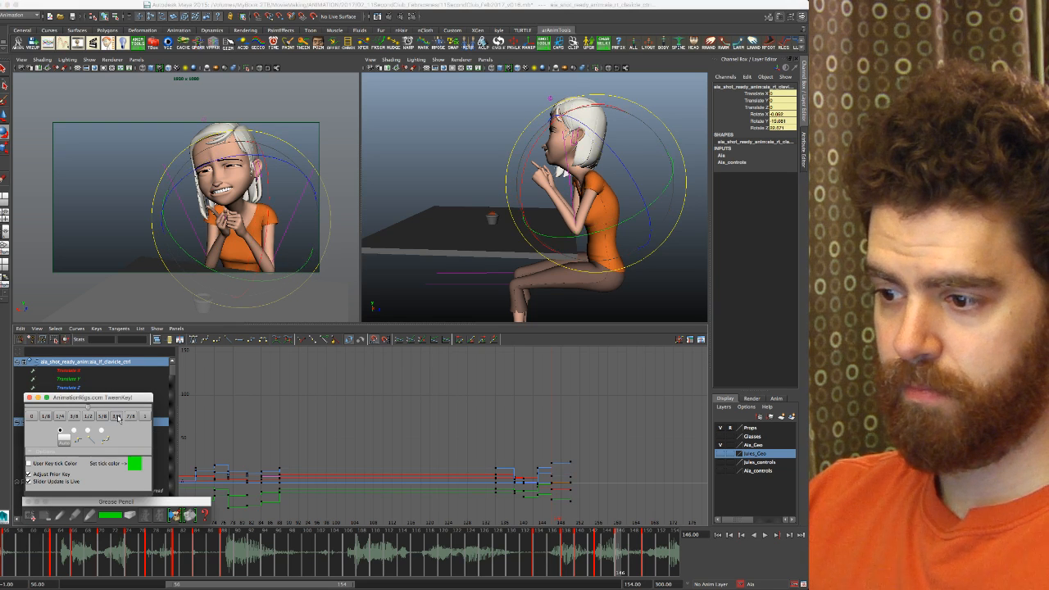
Step: Step through the keys between frames 138 and 150 to examine the shoulders' and arms' motion
key(comma)
key(comma)
key(comma)
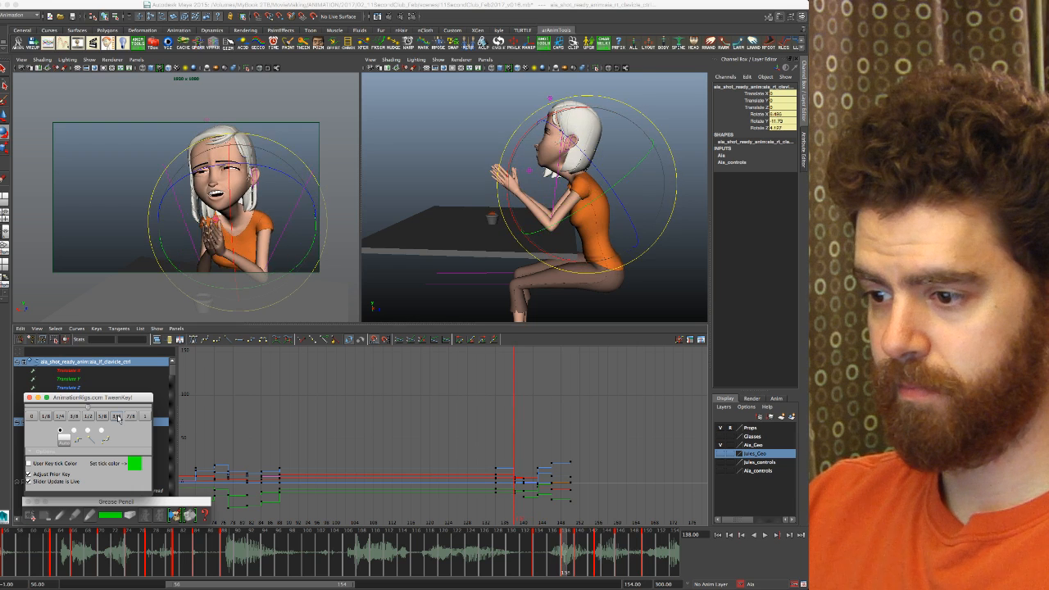
key(comma)
key(.)
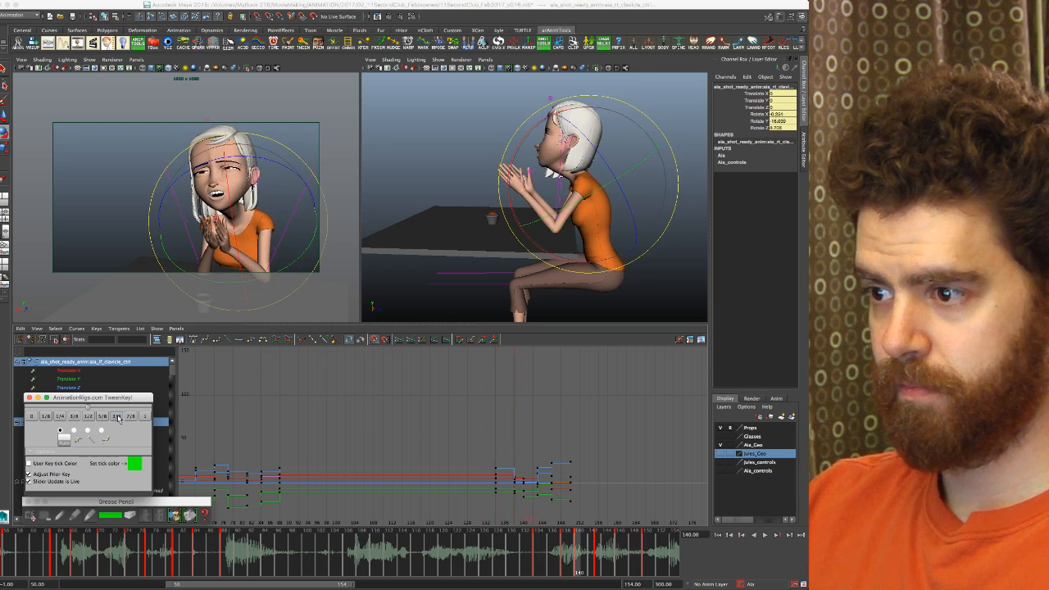
key(.)
key(.)
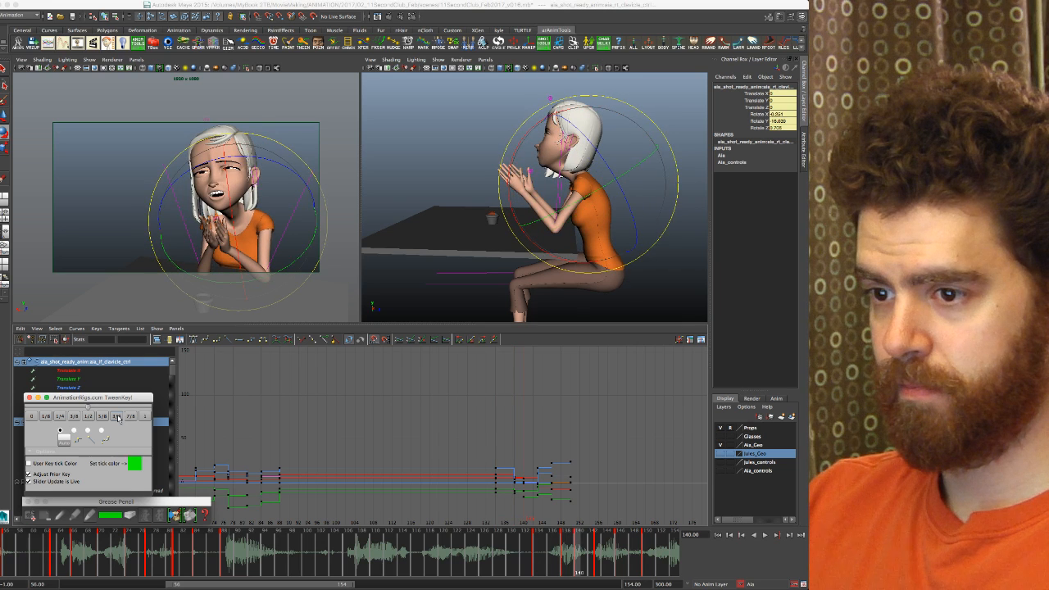
key(.)
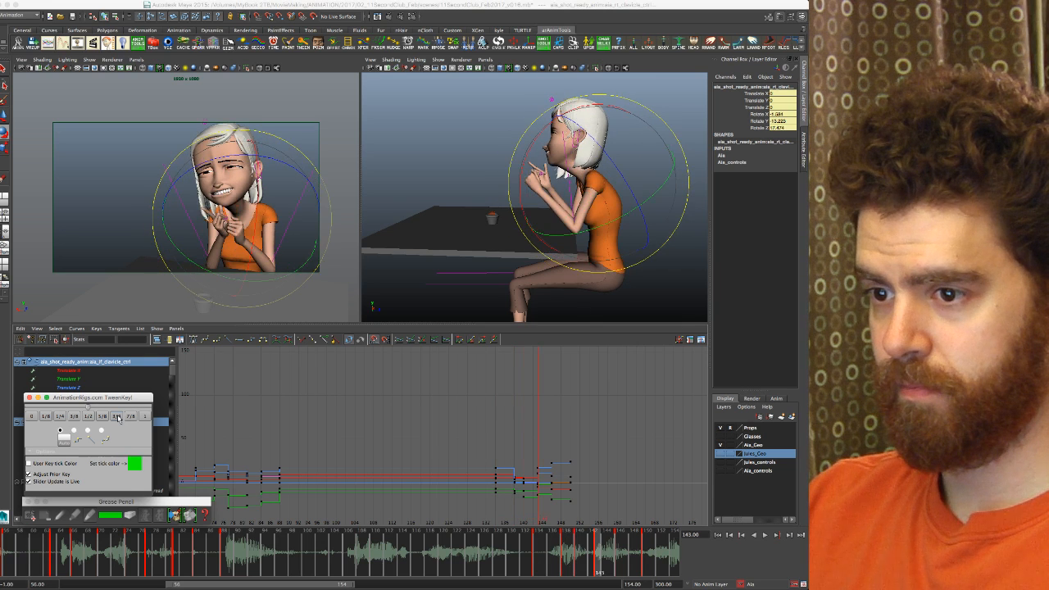
key(.)
key(.)
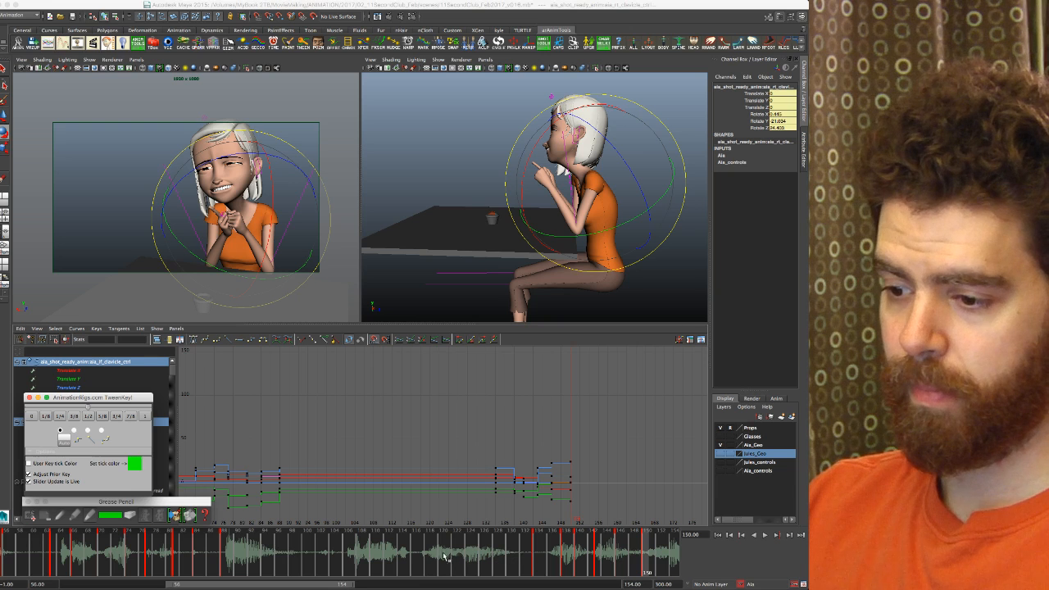
Step: Playblast frames 130 to 154 with the camera view maximised
click(510, 560)
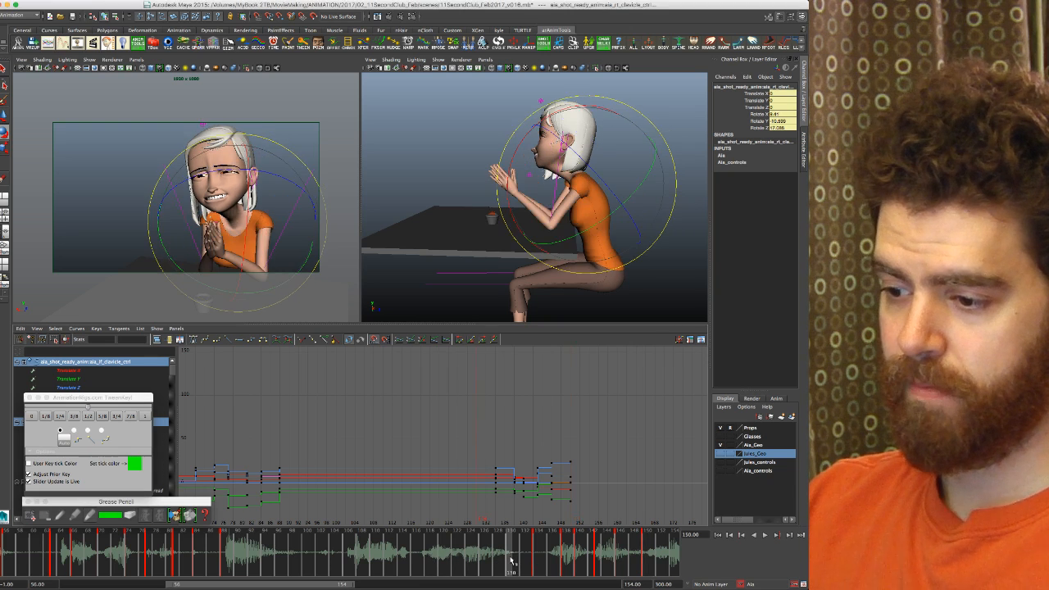
shift+drag(510, 560, 679, 560)
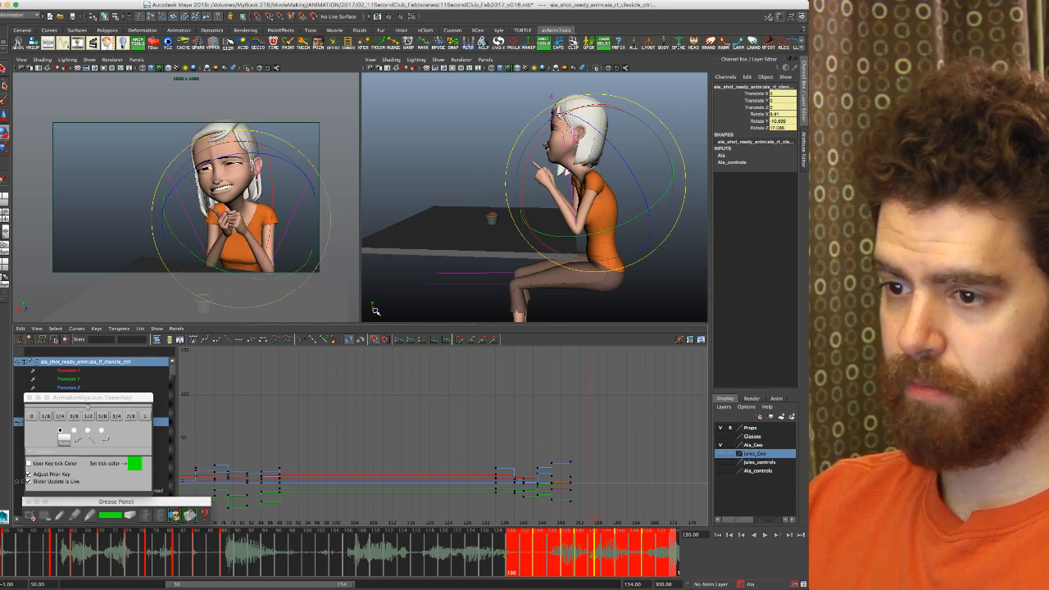
key(space)
right_click(575, 551)
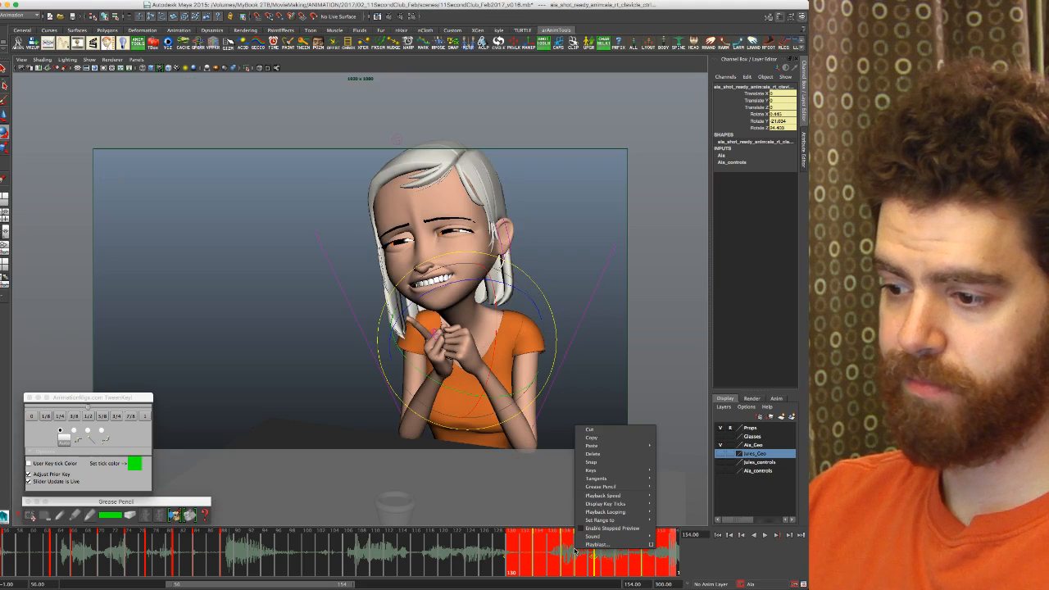
click(589, 546)
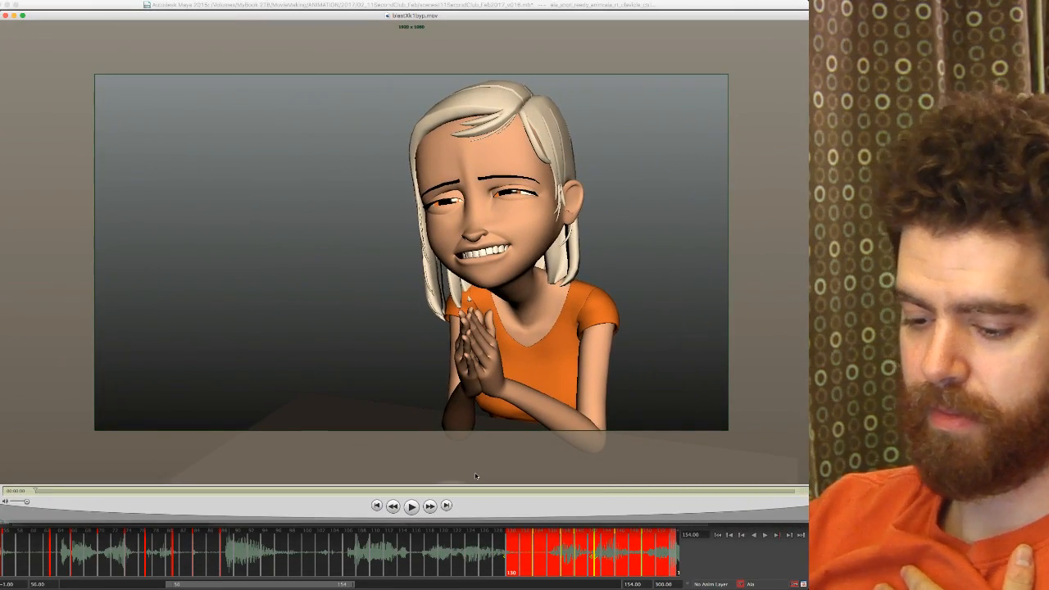
Step: Play back the new playblast and compare it with the previous playblast movie
key(space)
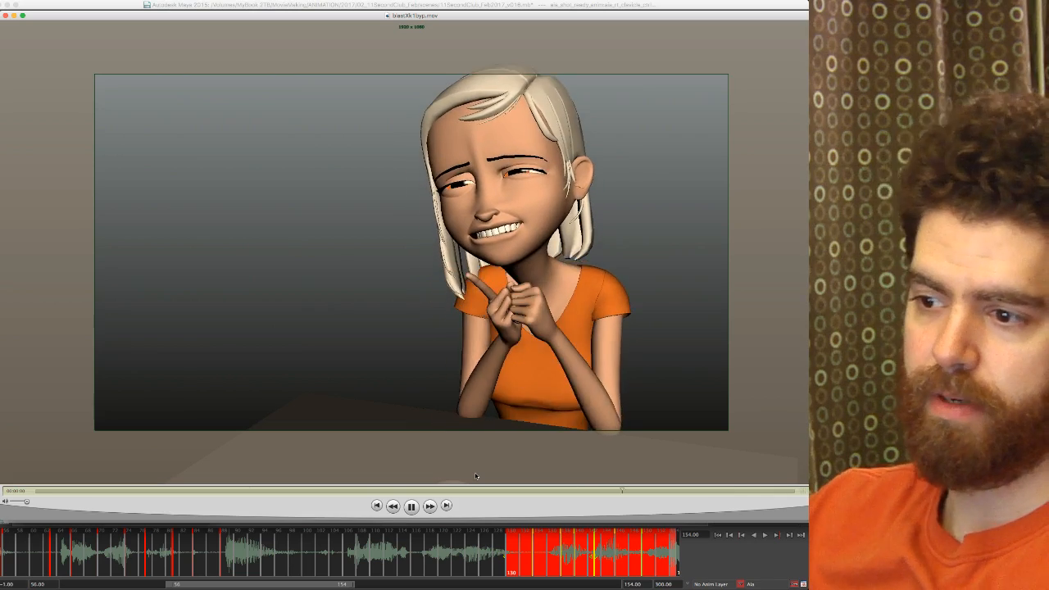
key(space)
key(super+w)
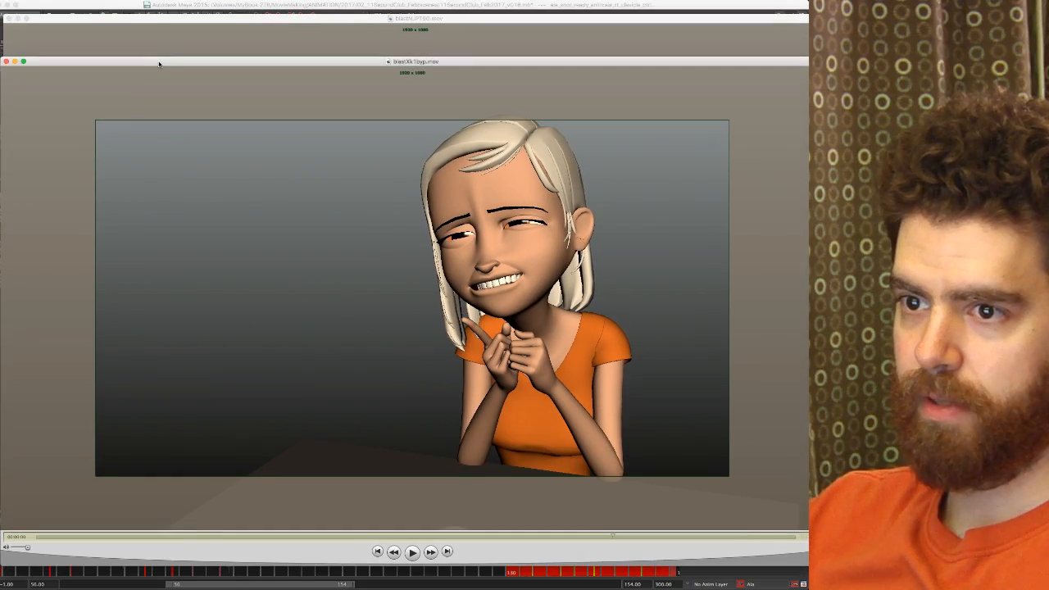
mouse_move(155, 18)
mouse_down()
mouse_move(153, 48)
mouse_move(155, 9)
mouse_up()
key(space)
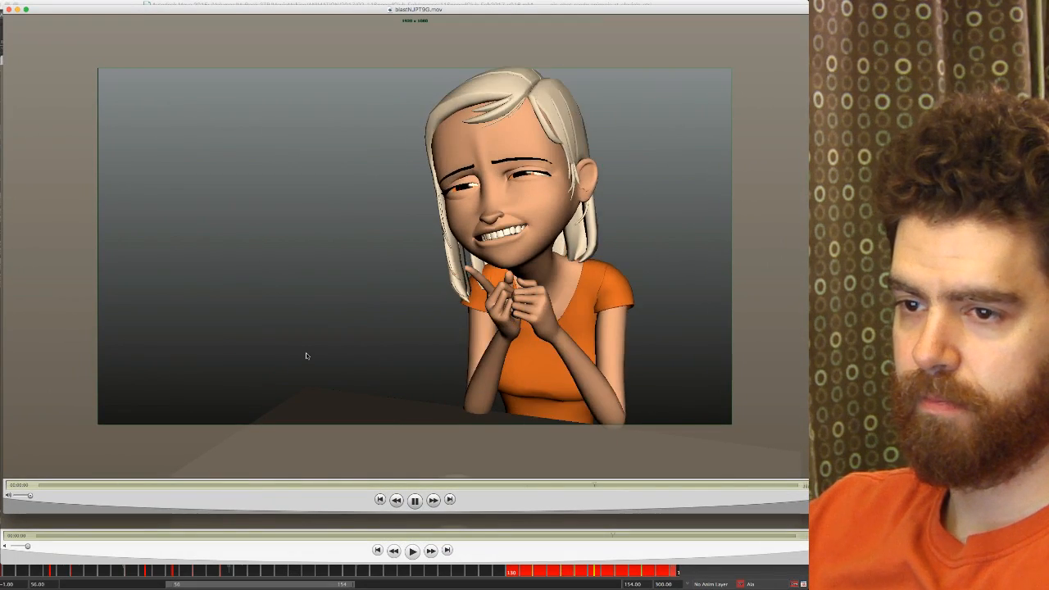
key(space)
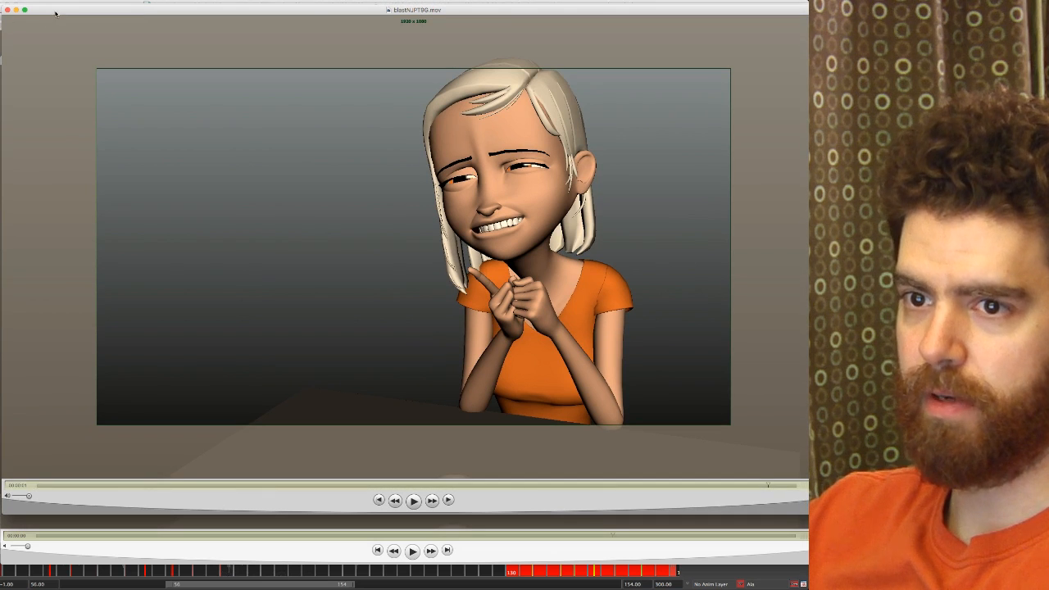
Step: Clear away the compared movies and play two earlier playblast versions to compare the hand gesture's motion
click(7, 10)
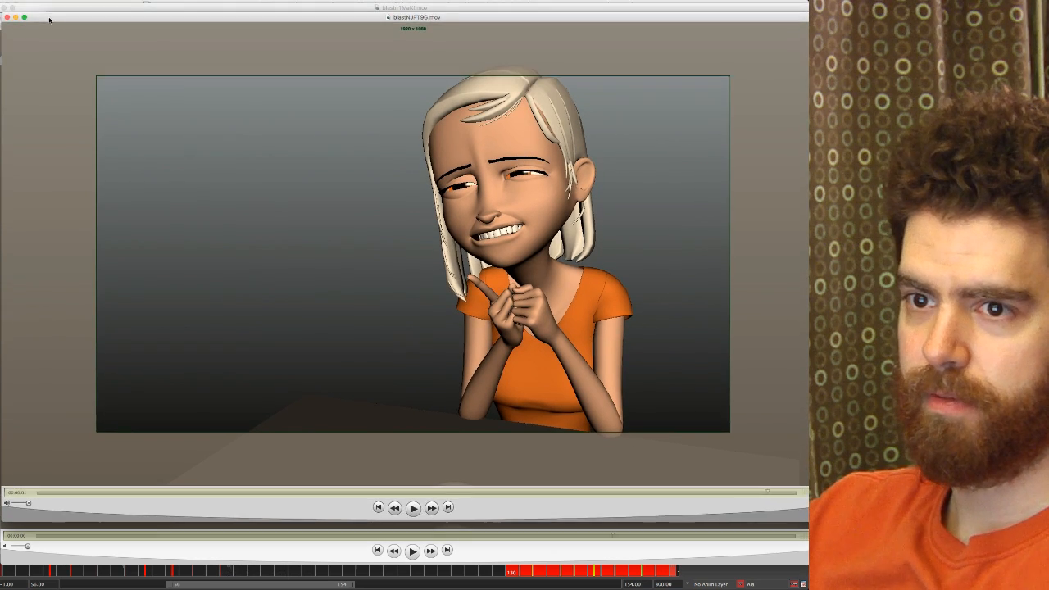
click(8, 16)
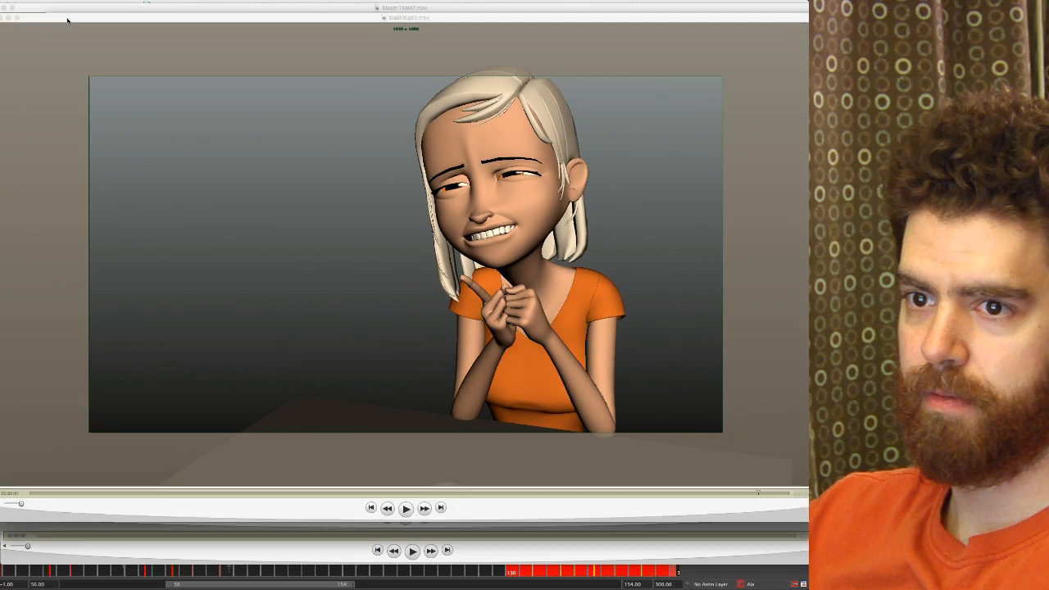
key(super+w)
drag(434, 482, 207, 485)
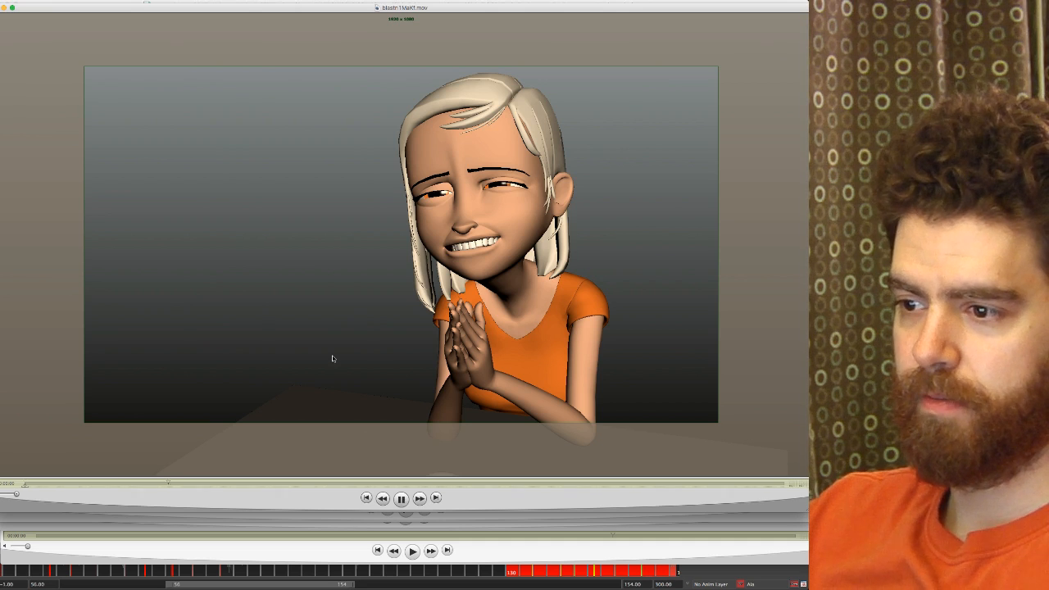
key(space)
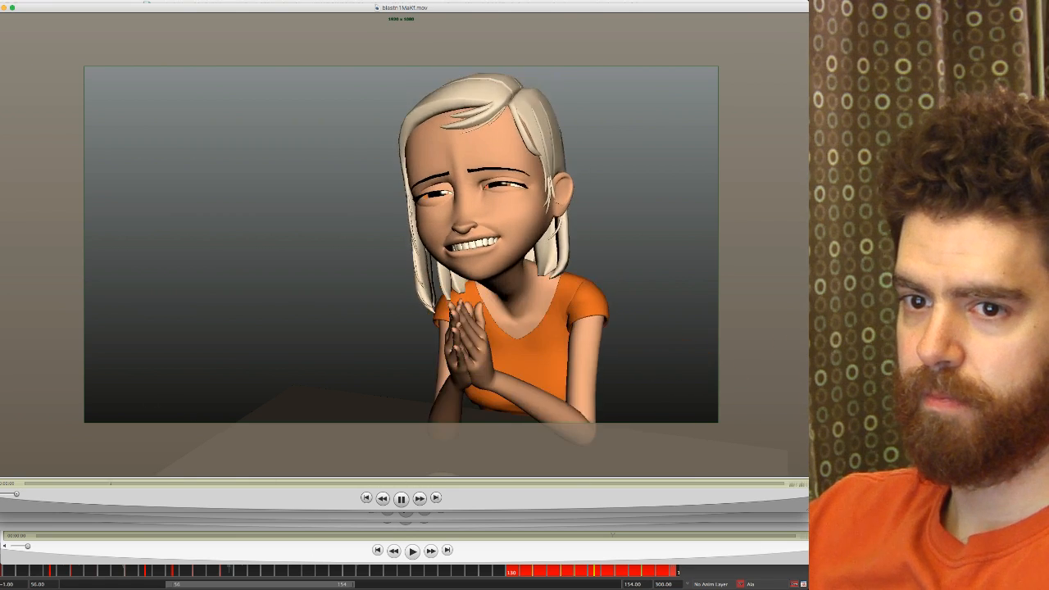
key(super+grave)
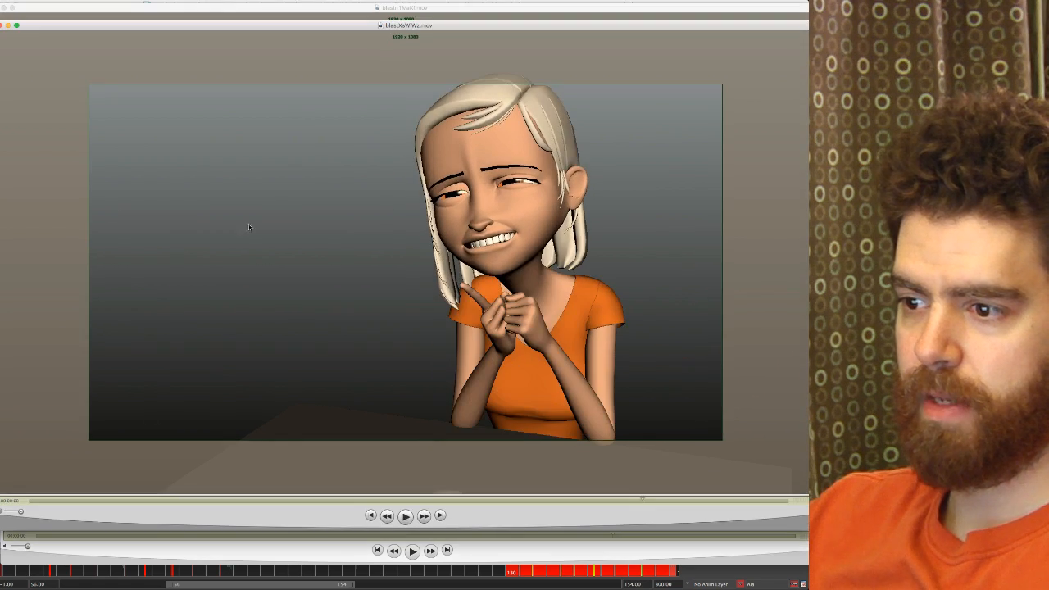
key(space)
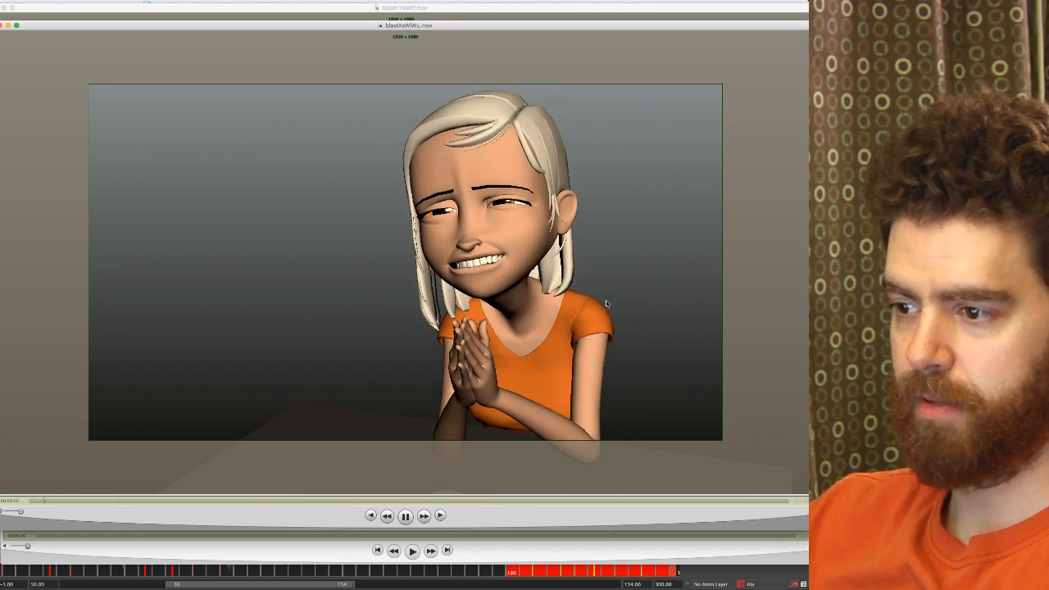
Step: Return to the Maya scene and step through the keys and frames from 134 to 143 to examine the gesture's transition
click(517, 572)
click(531, 566)
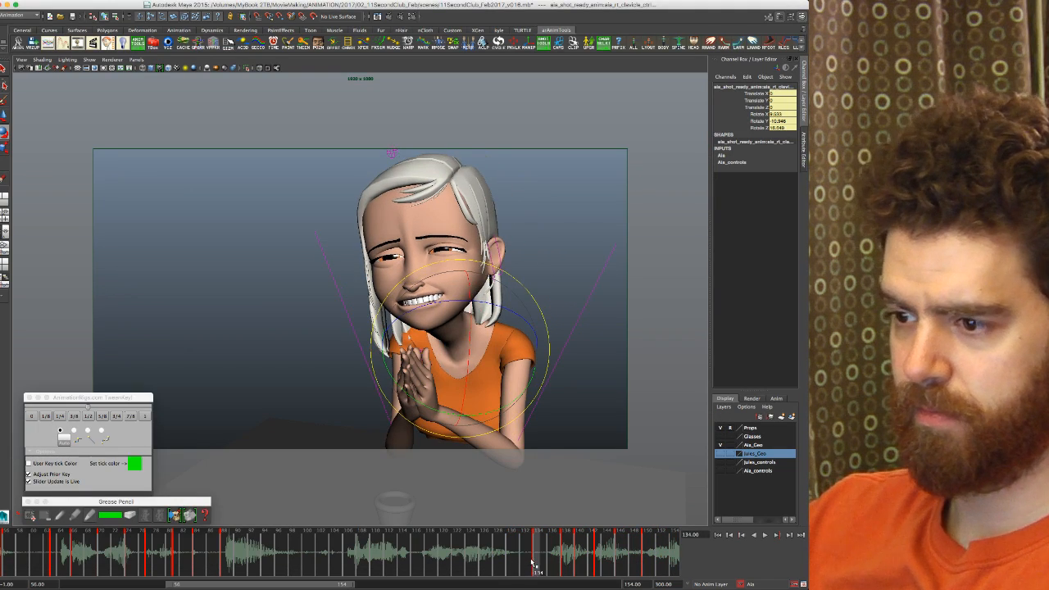
key(period)
key(period)
key(period)
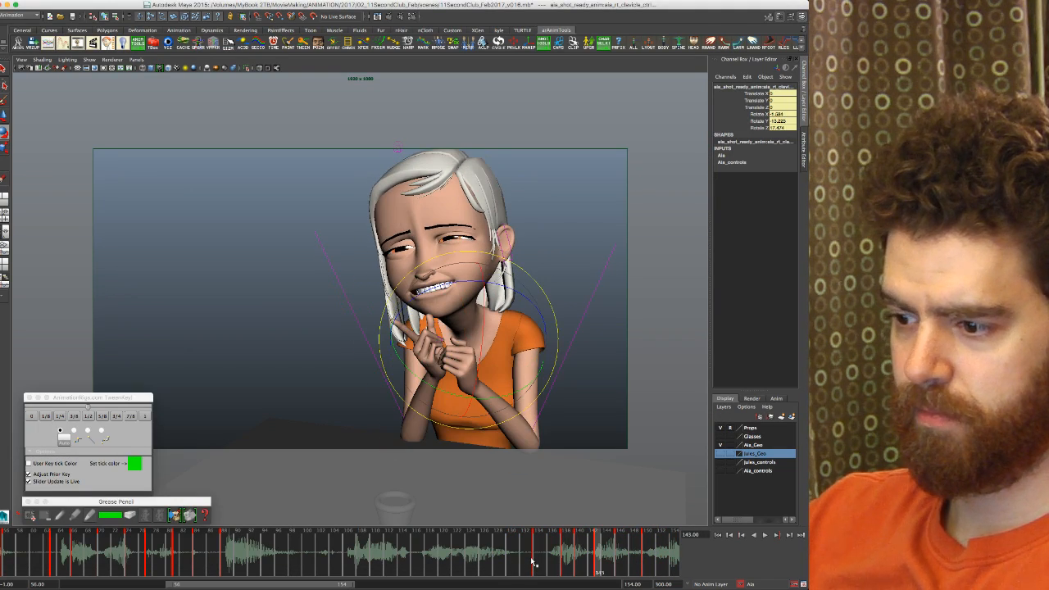
key(alt+period)
key(alt+period)
key(alt+period)
key(comma)
key(comma)
key(period)
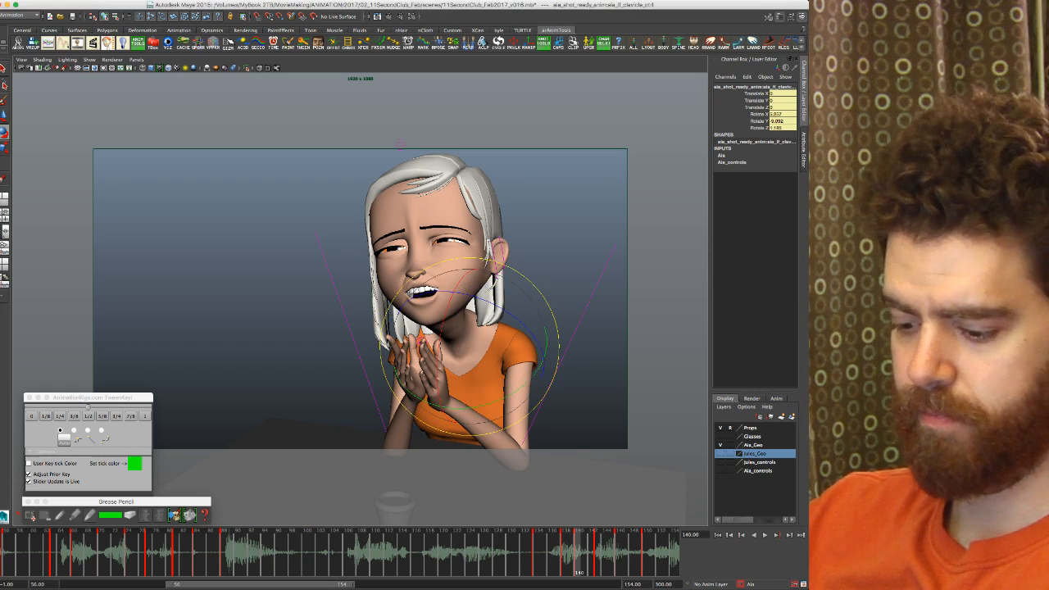
Step: Shrink the manipulator, apply a 1/2 tween to the left clavicle control at frame 140, and compare it with the adjacent keys
key(minus)
key(minus)
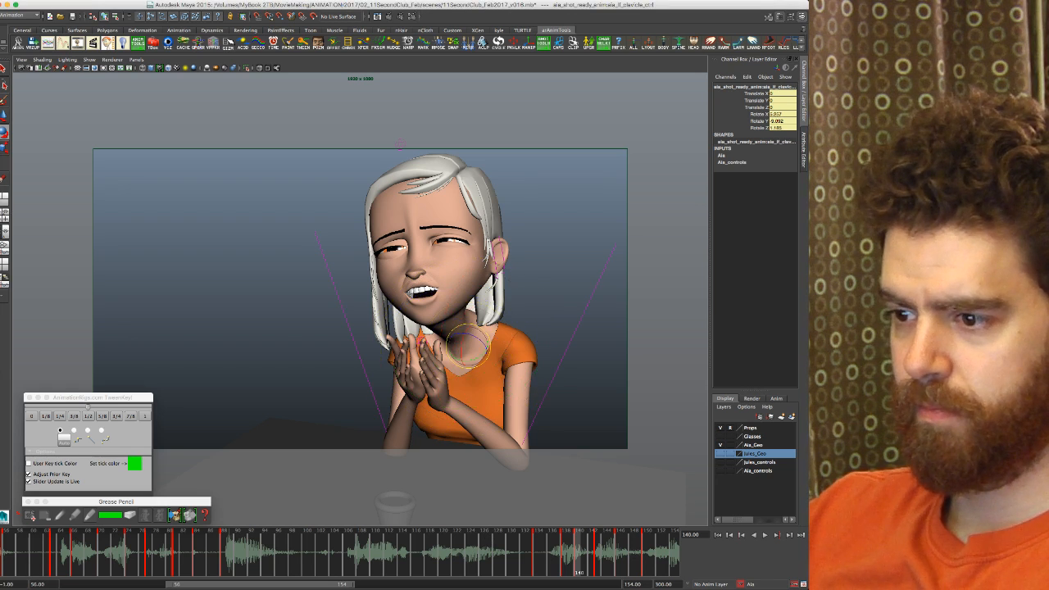
click(90, 417)
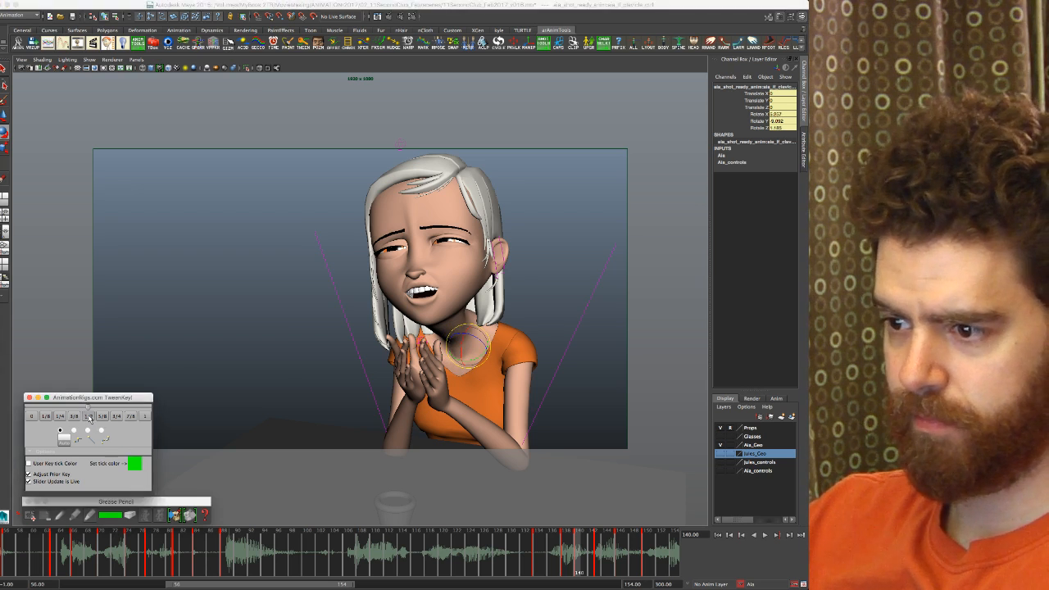
click(90, 417)
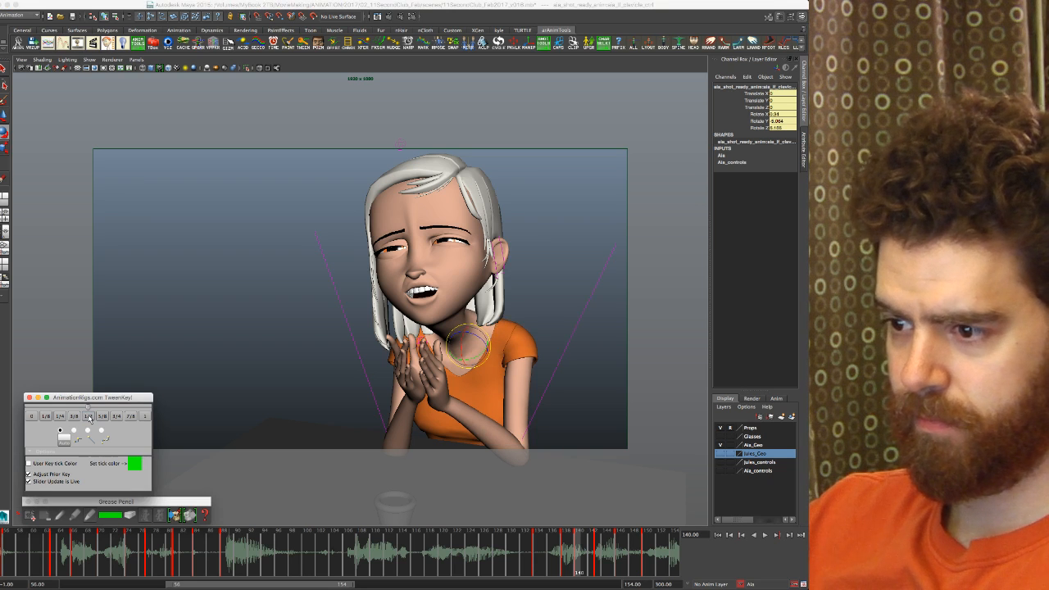
key(comma)
key(period)
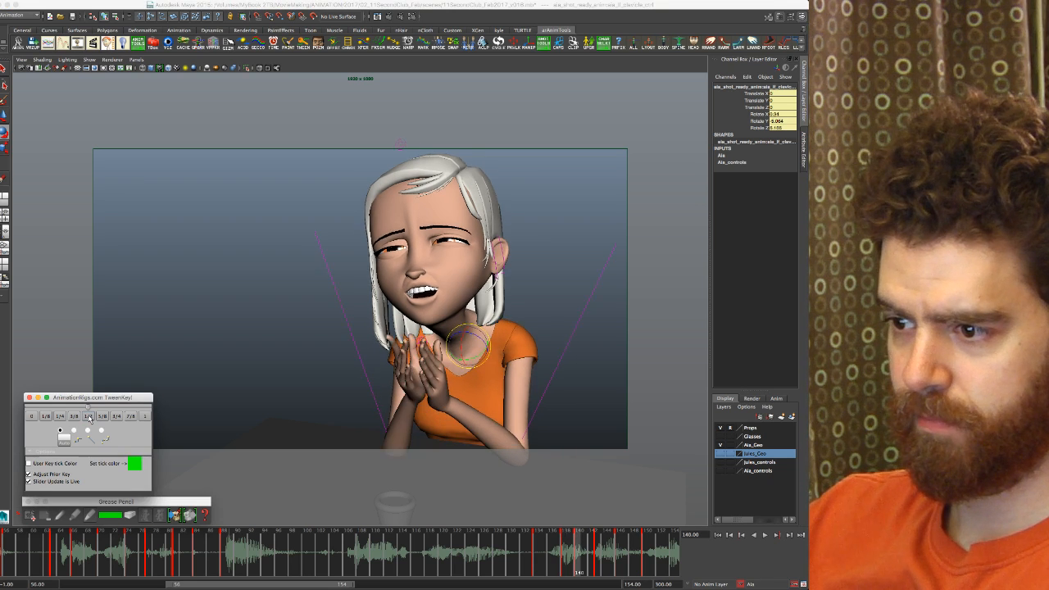
key(period)
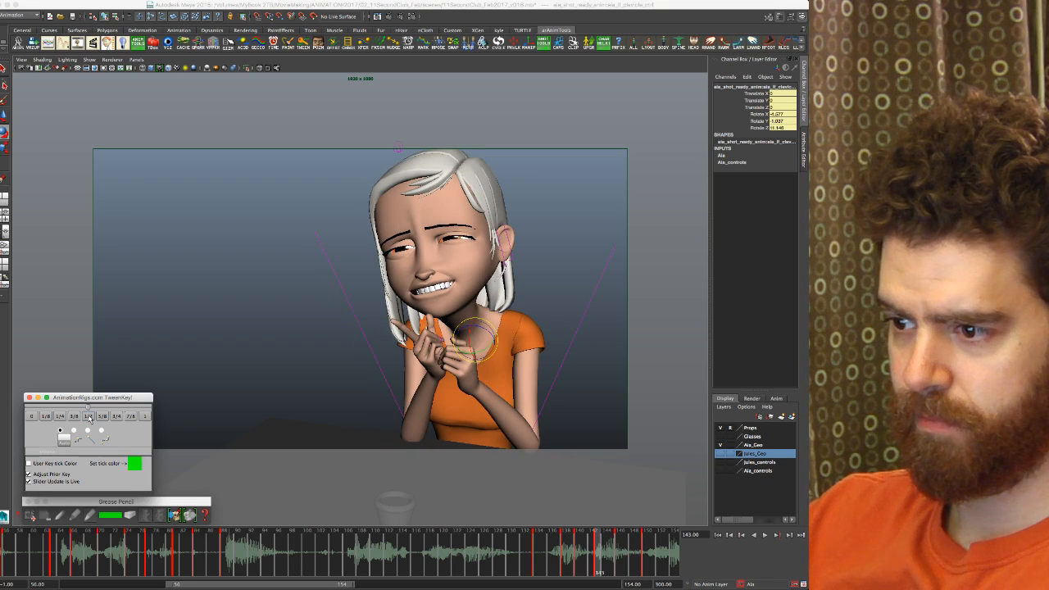
Step: Play frames 130 to 154 in the camera view and playblast that range again
click(536, 565)
click(507, 563)
shift+drag(507, 564, 691, 562)
key(alt+v)
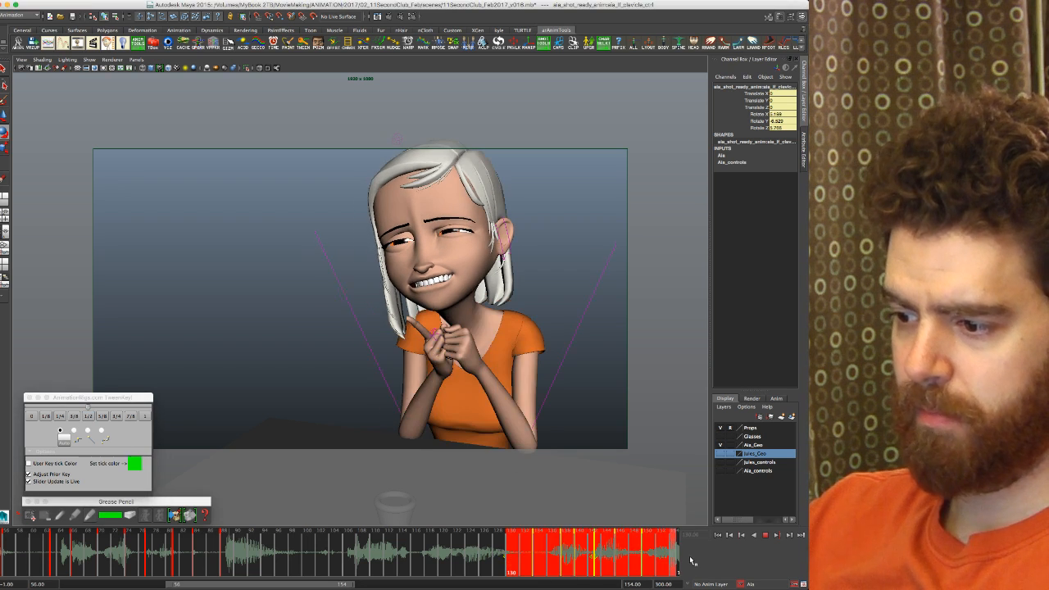
right_click(667, 556)
click(673, 550)
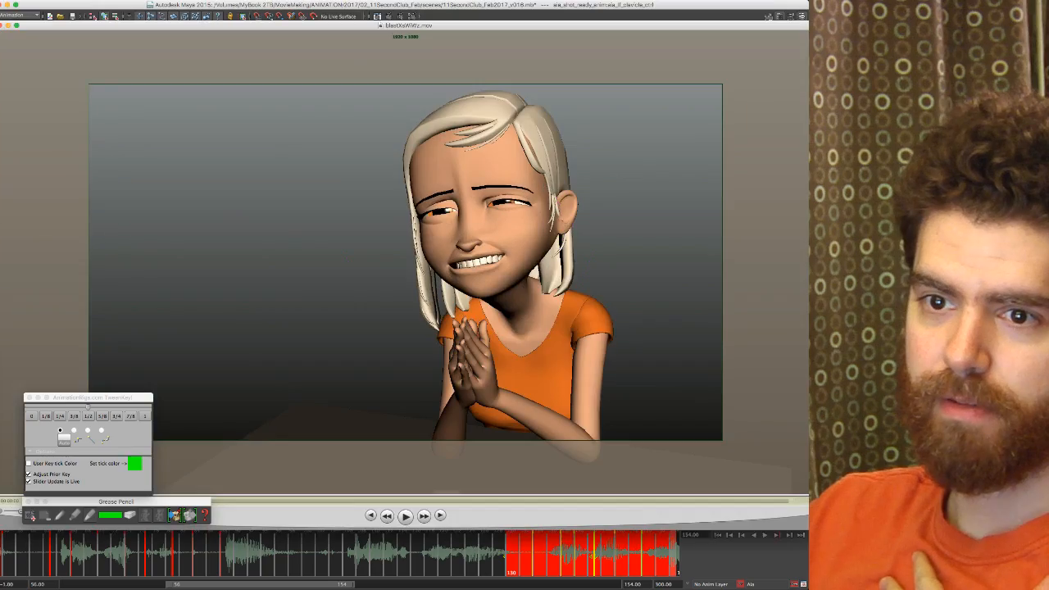
Step: Bring the latest playblast movie fully into view and play it back to review the clavicle change
key(super+w)
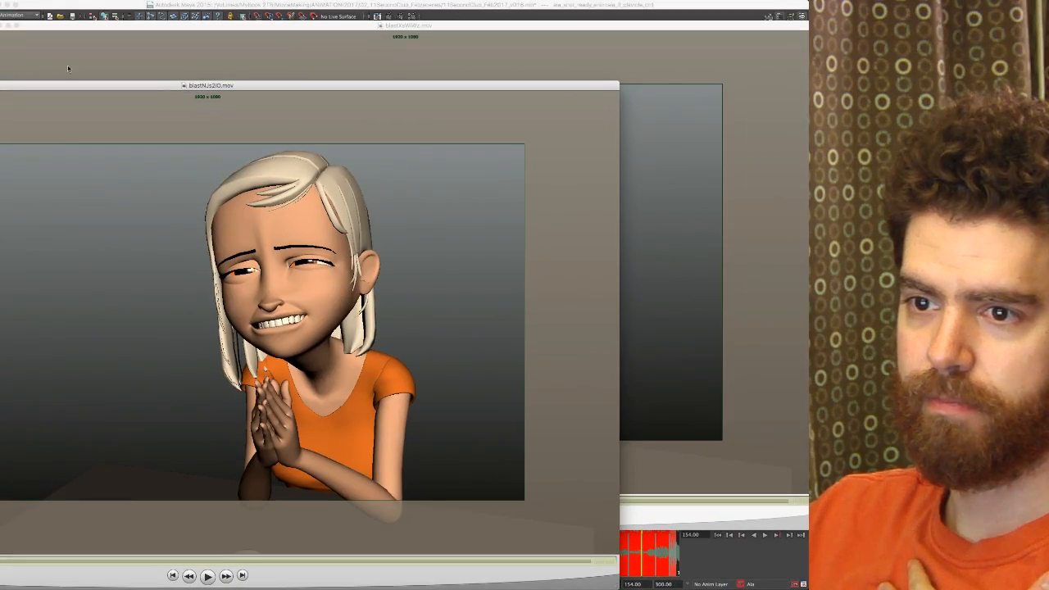
double_click(21, 87)
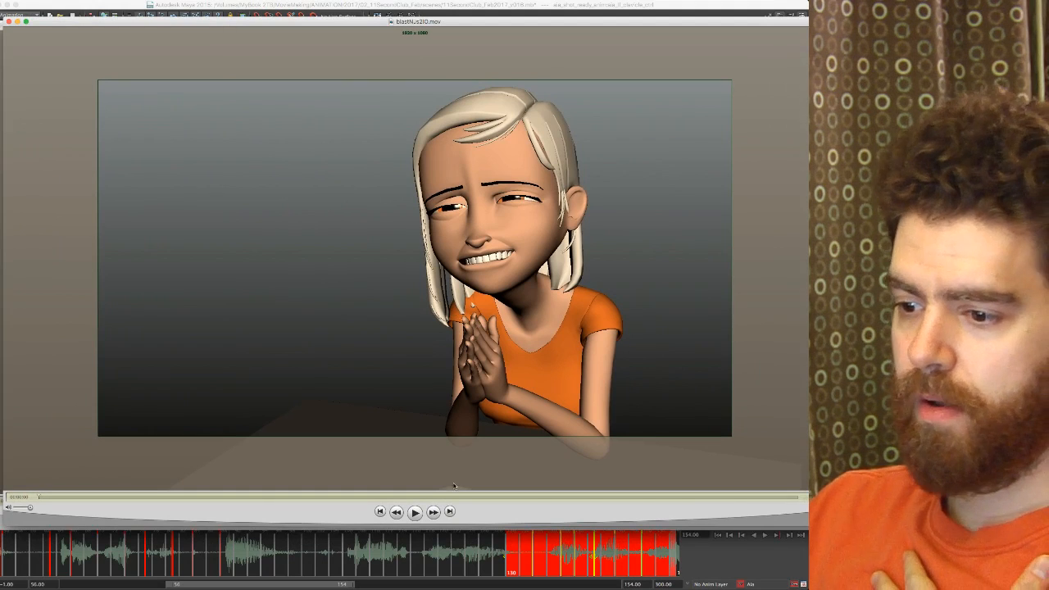
click(416, 512)
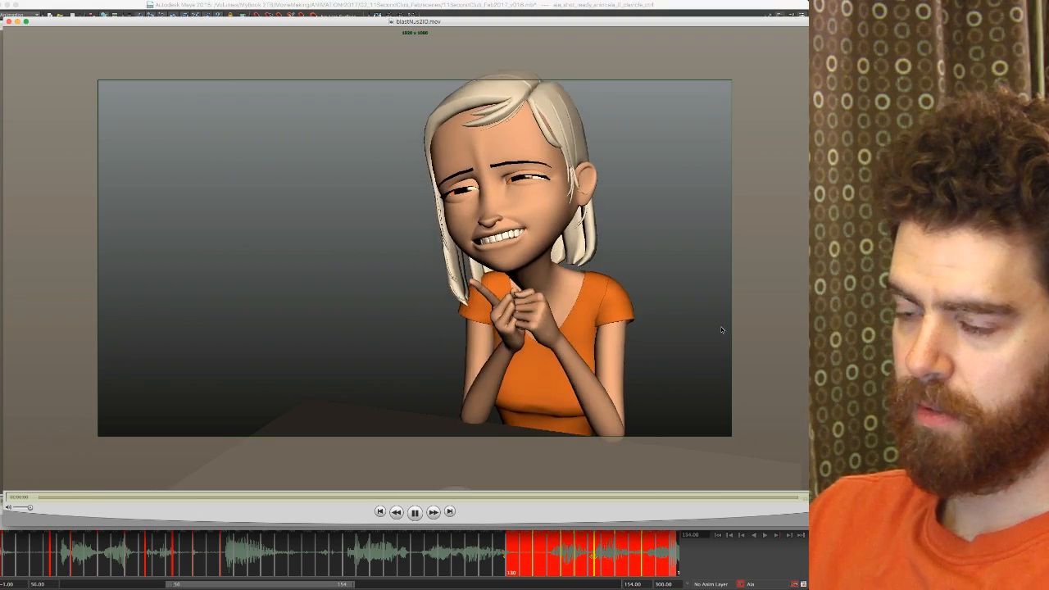
key(space)
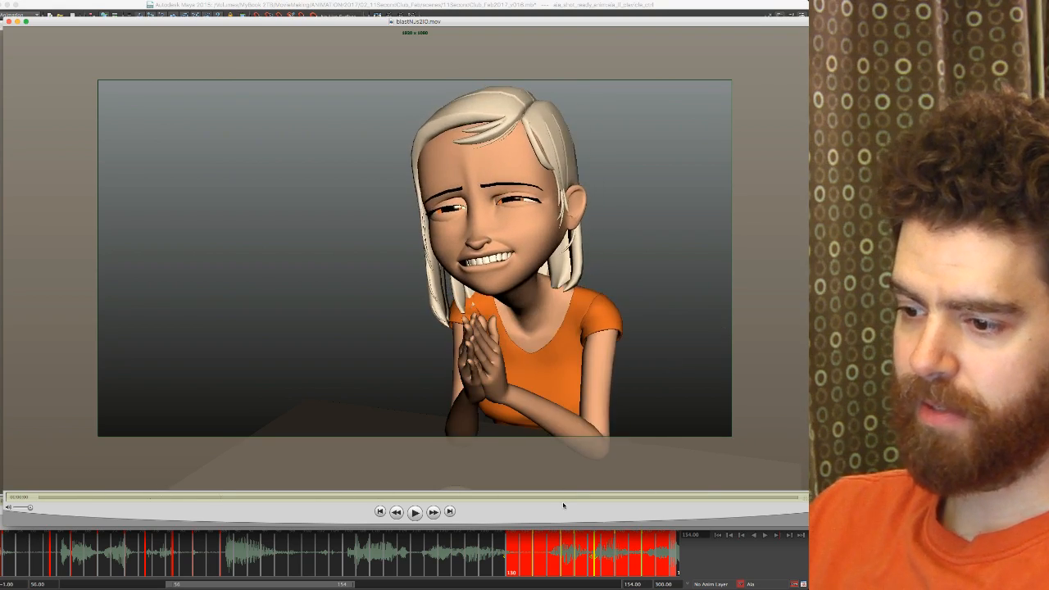
Step: Return to frame 134 in the Maya scene and flip between the keys at frames 134 and 138 to compare the poses
click(546, 554)
click(537, 555)
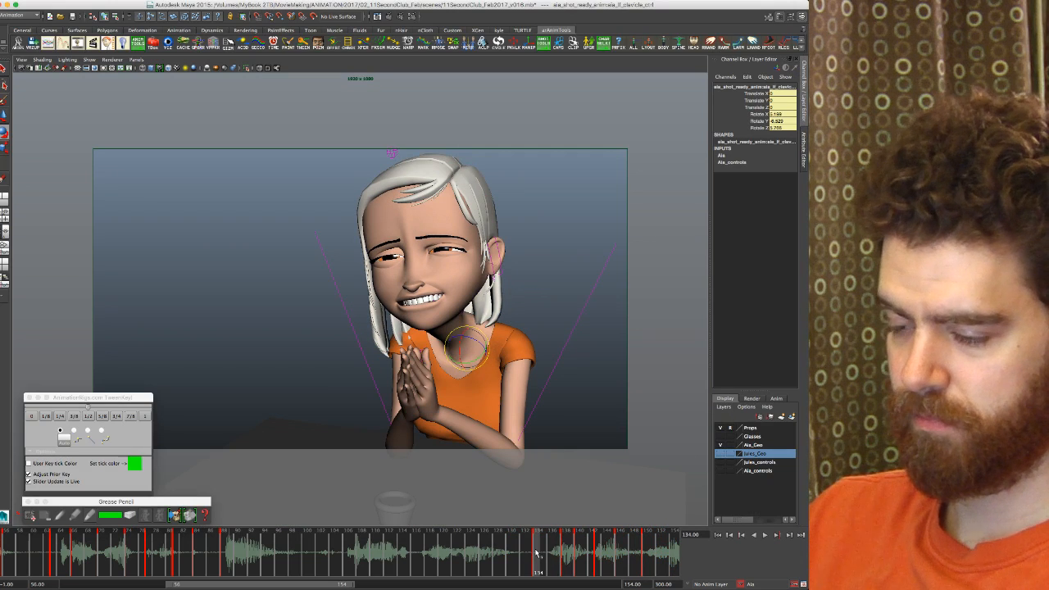
key(period)
key(comma)
key(period)
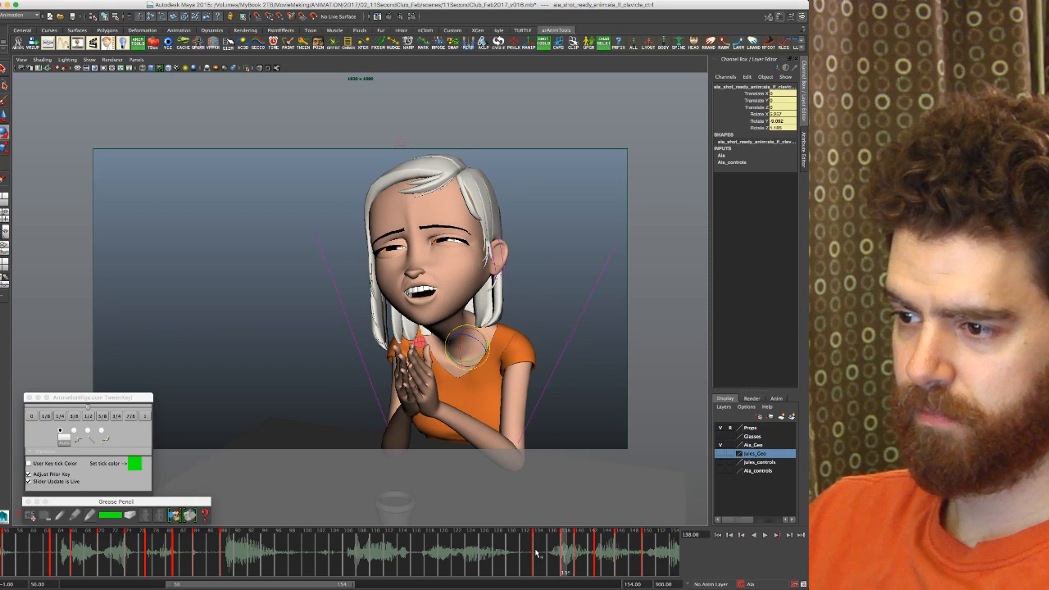
key(comma)
key(period)
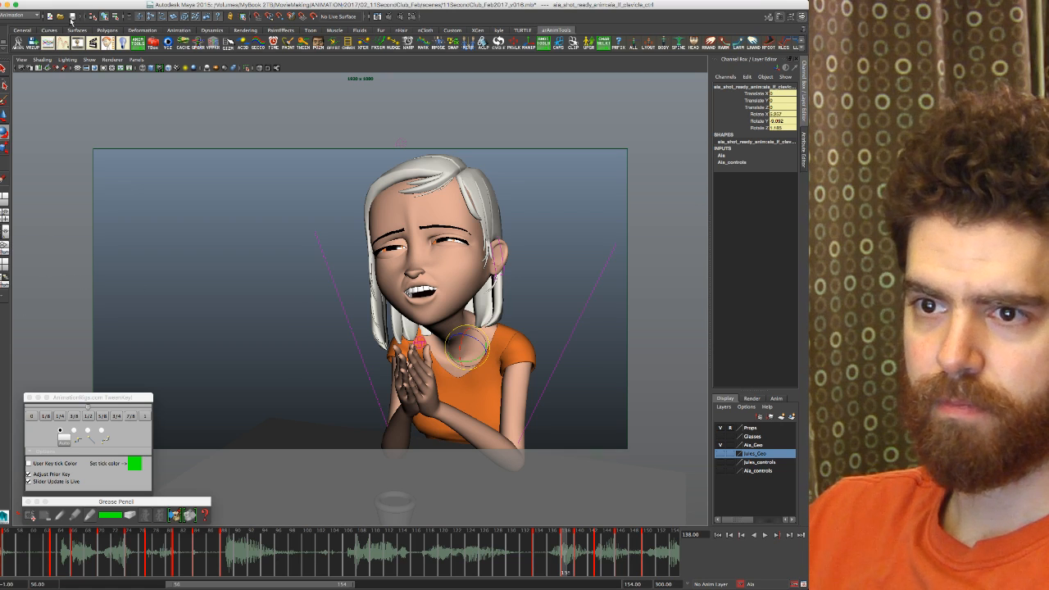
Step: Open the GUI Picker for the character's controls and move its window clear of the camera view
click(199, 43)
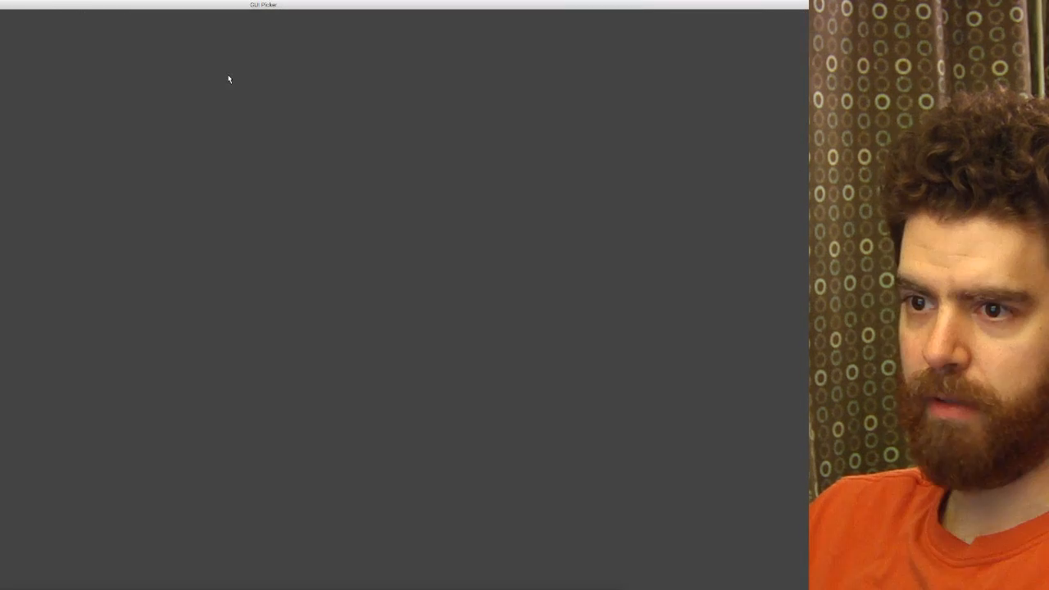
drag(211, 7, 228, 309)
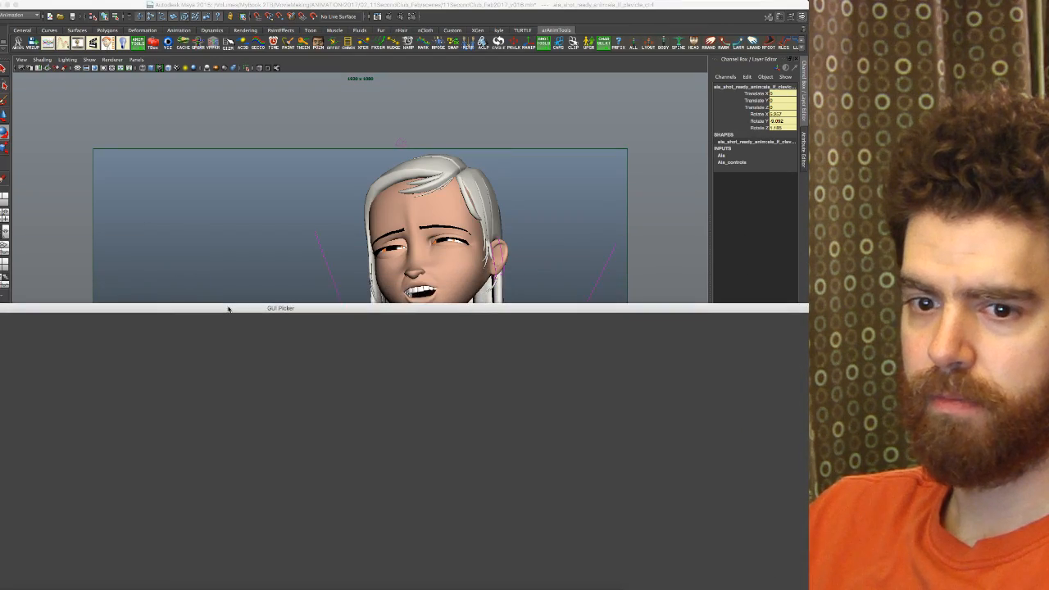
drag(89, 310, 0, 91)
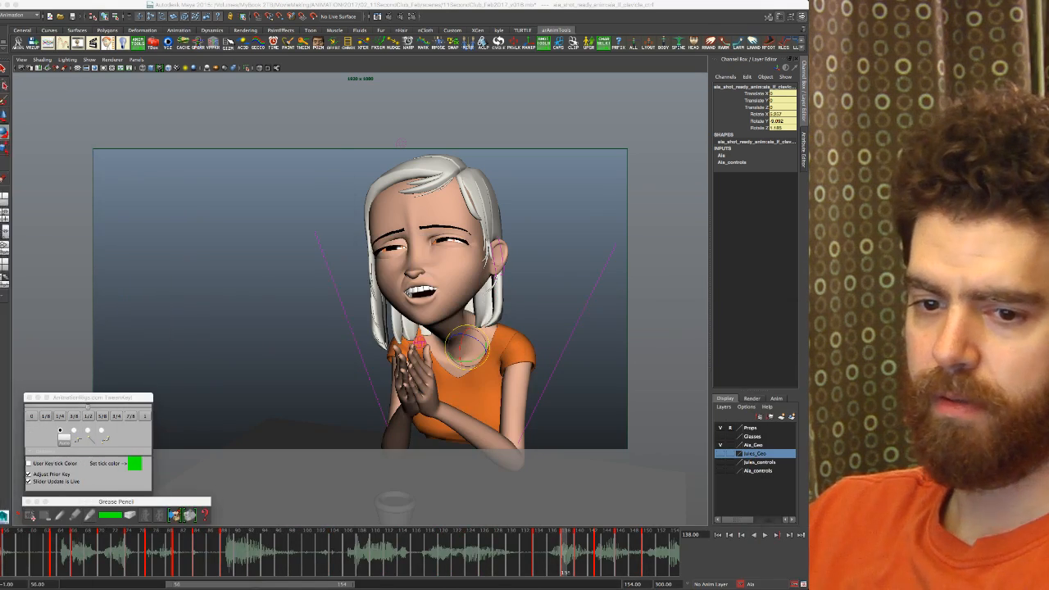
click(7, 509)
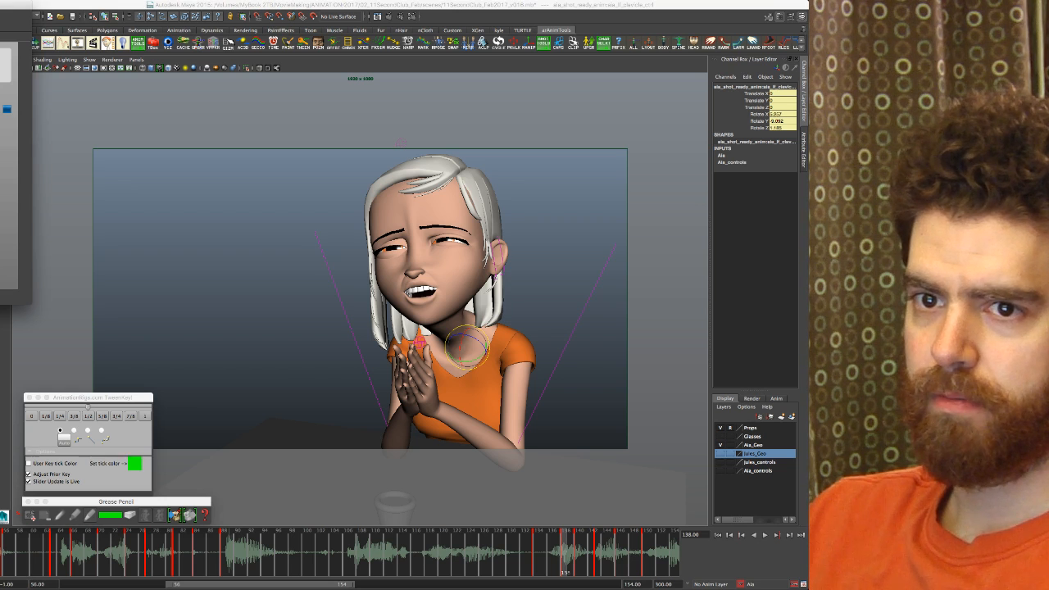
Step: Show the Aia character's body controls in the GUI Picker and select her left clavicle control
drag(82, 75, 133, 92)
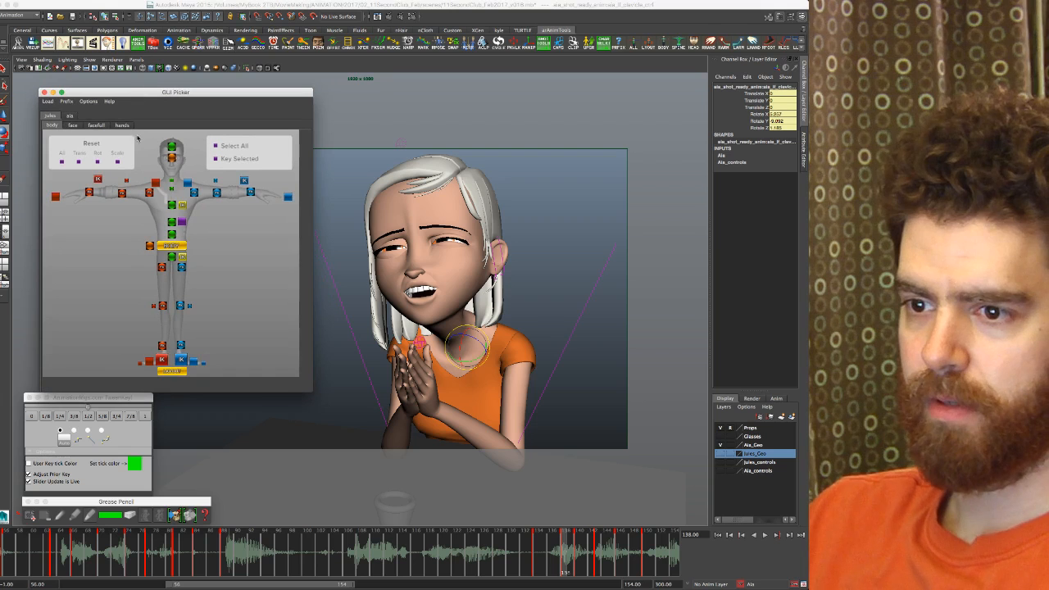
click(70, 120)
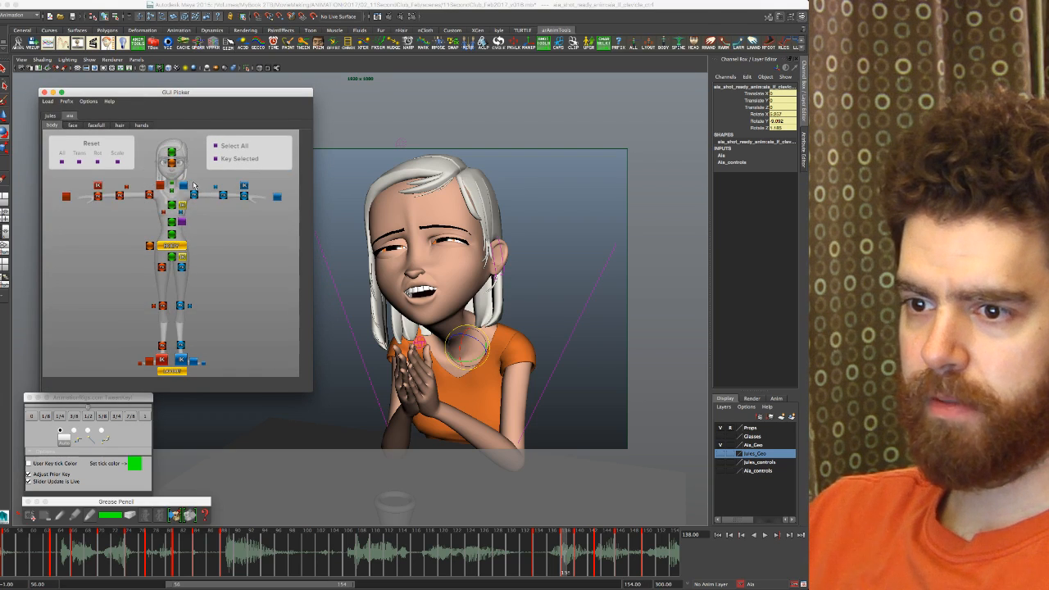
click(184, 187)
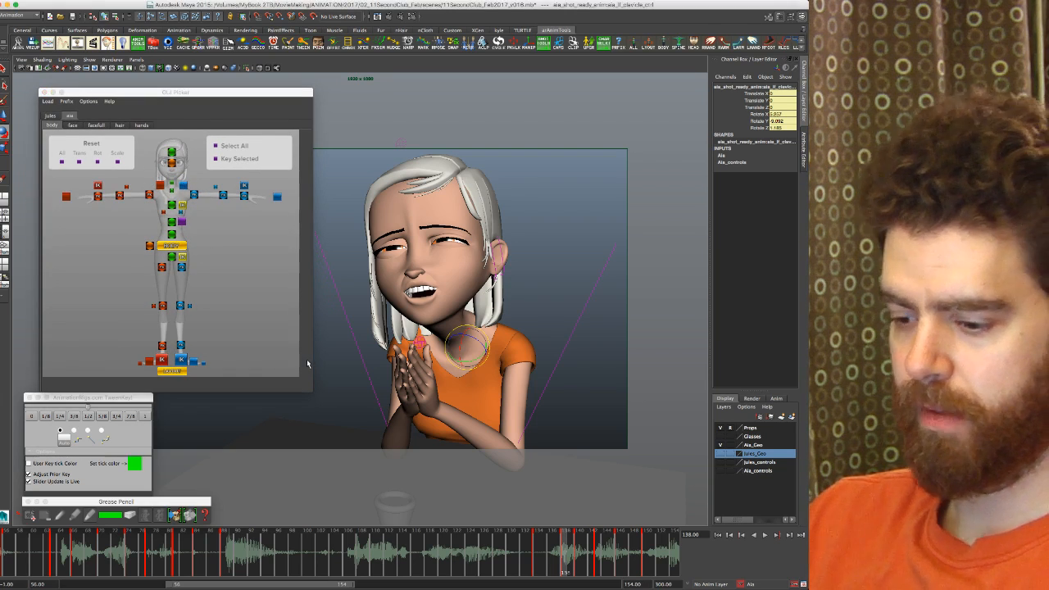
Step: Flip back and forth through the left clavicle's keys around frames 134 and 138 to compare the shoulder poses
key(comma)
key(period)
key(period)
key(comma)
key(comma)
key(period)
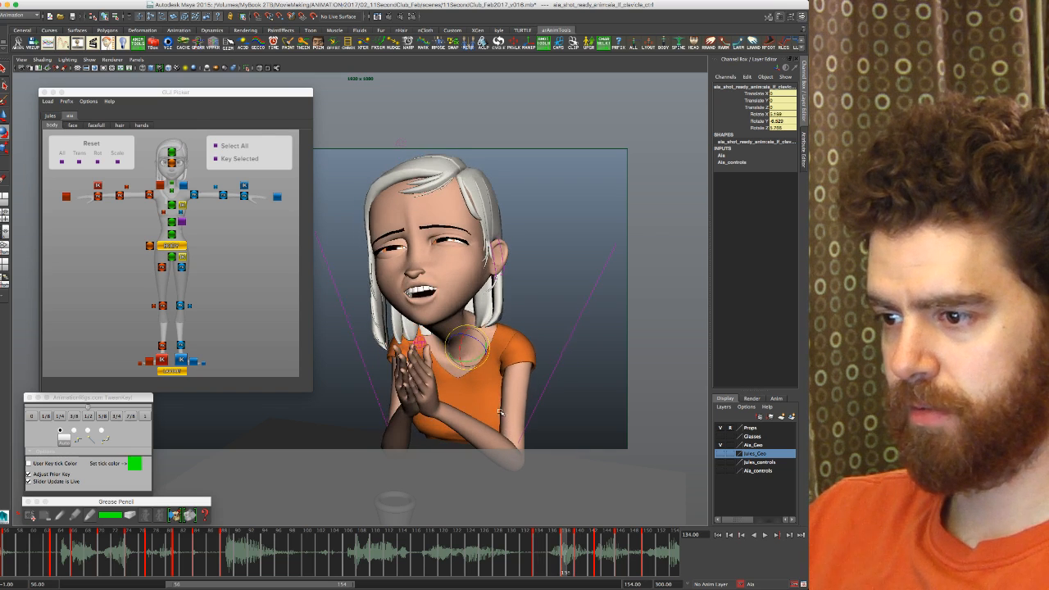
key(period)
key(period)
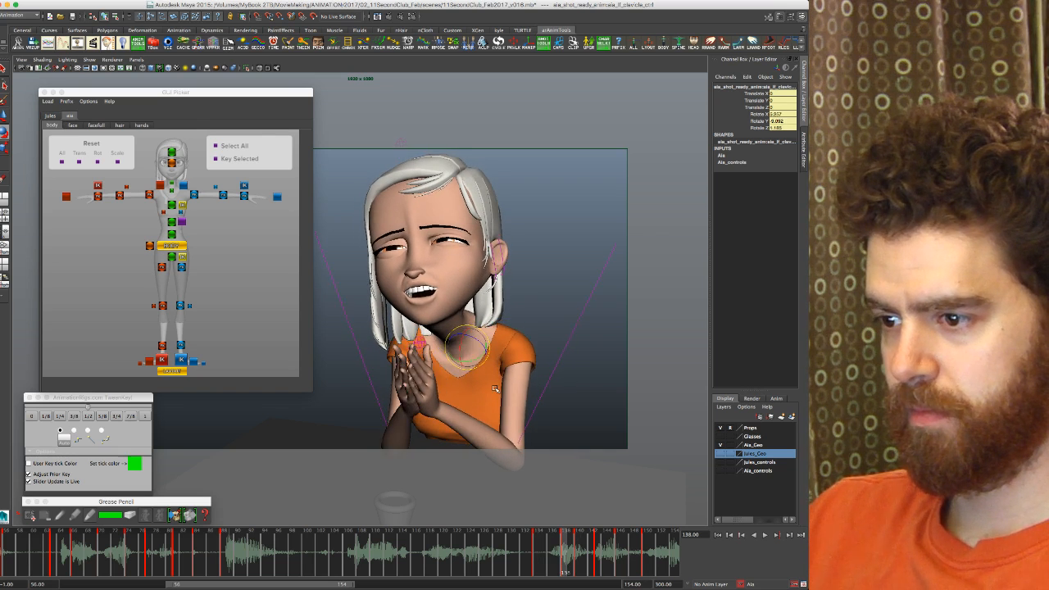
key(period)
key(period)
key(comma)
key(comma)
key(comma)
key(period)
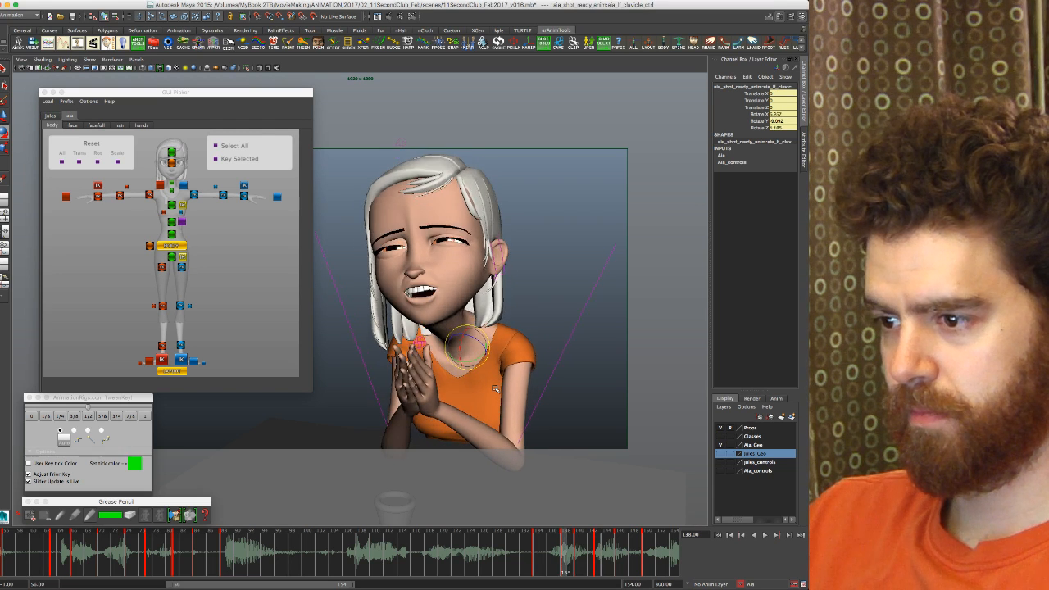
key(comma)
key(period)
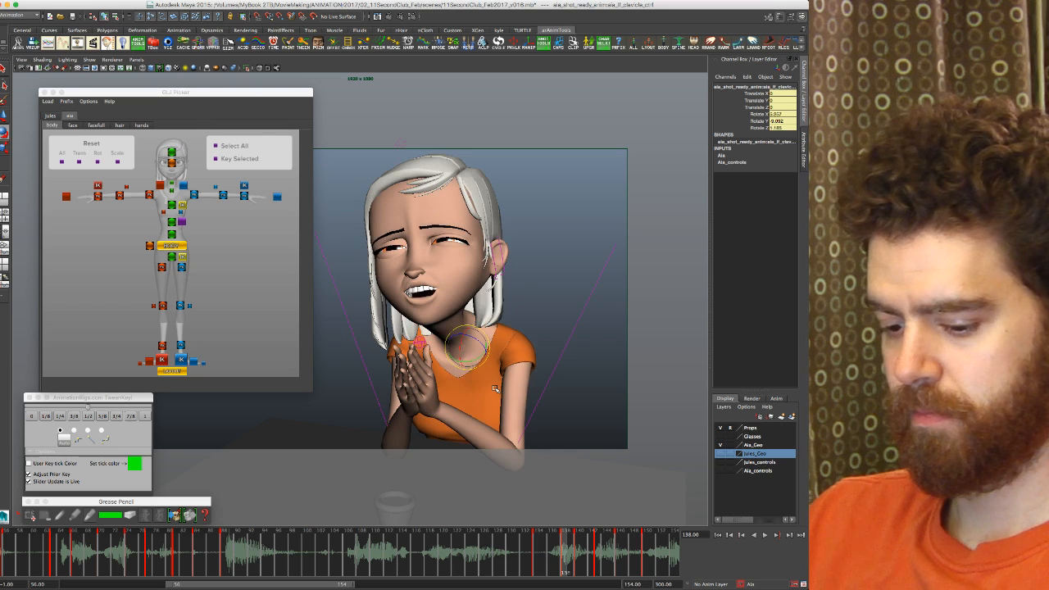
Step: Rotate the left clavicle at frame 138 to about -8 in Rotate Y and check it against the neighbouring keys
key(e)
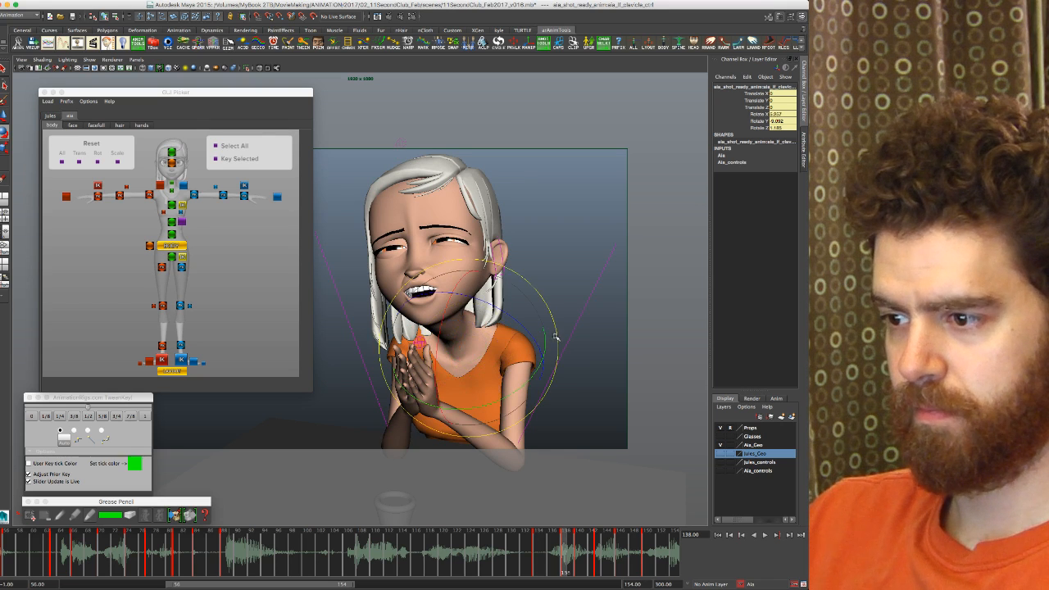
drag(558, 338, 526, 336)
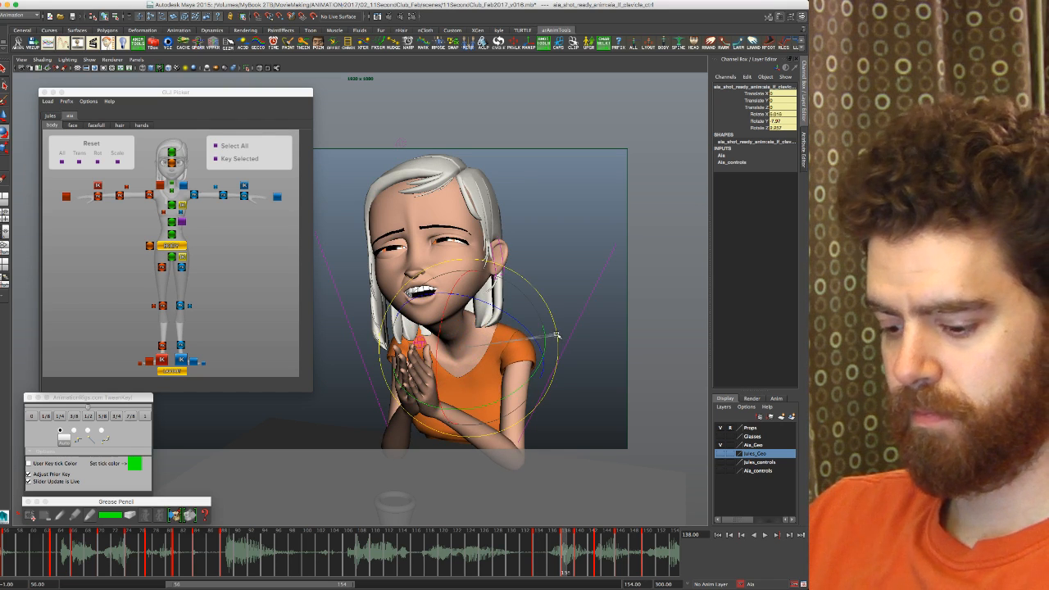
key(comma)
key(period)
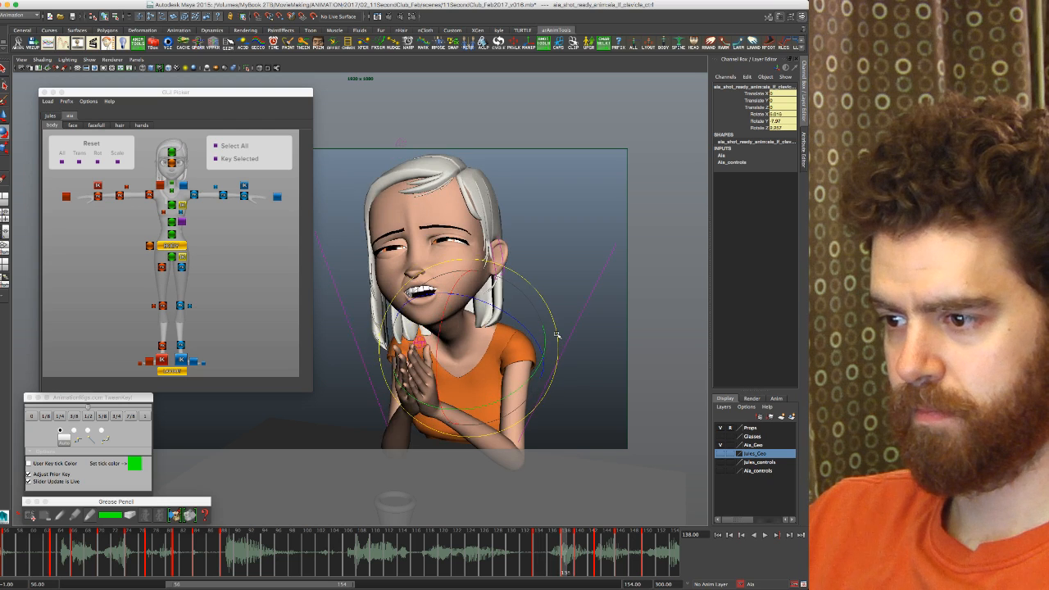
key(period)
key(comma)
key(comma)
key(period)
key(period)
key(period)
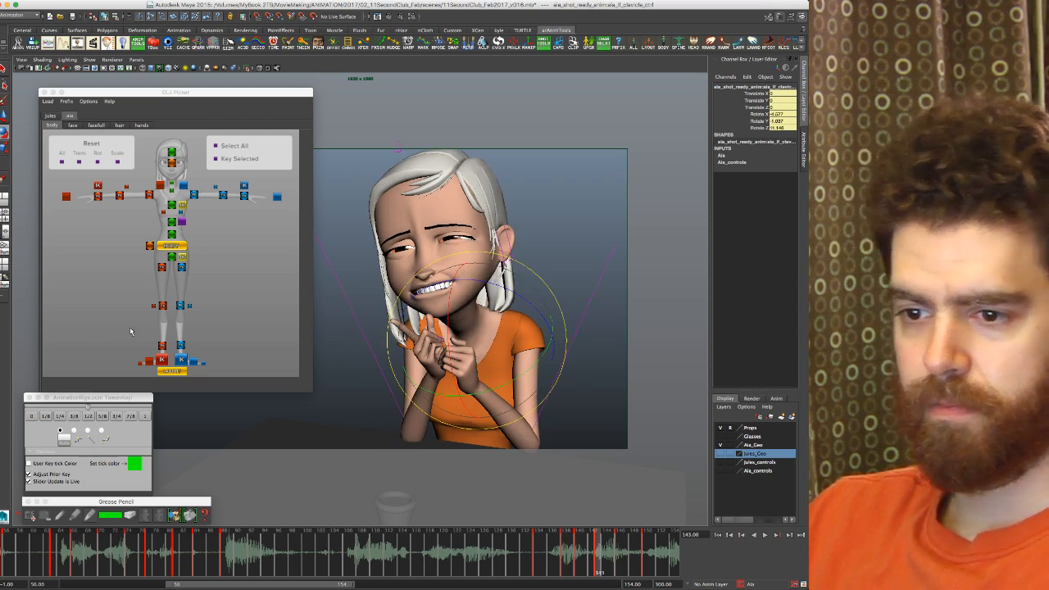
Step: Make the Glasses and Jules_Geo layers visible and playblast the full range from frame 56 to 154
drag(54, 88, 45, 88)
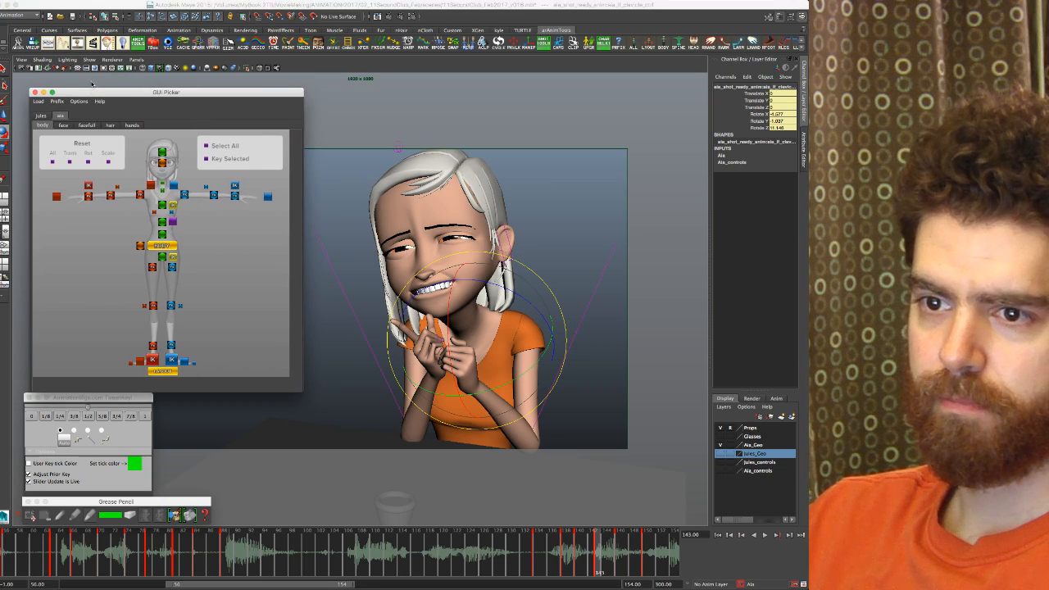
click(293, 10)
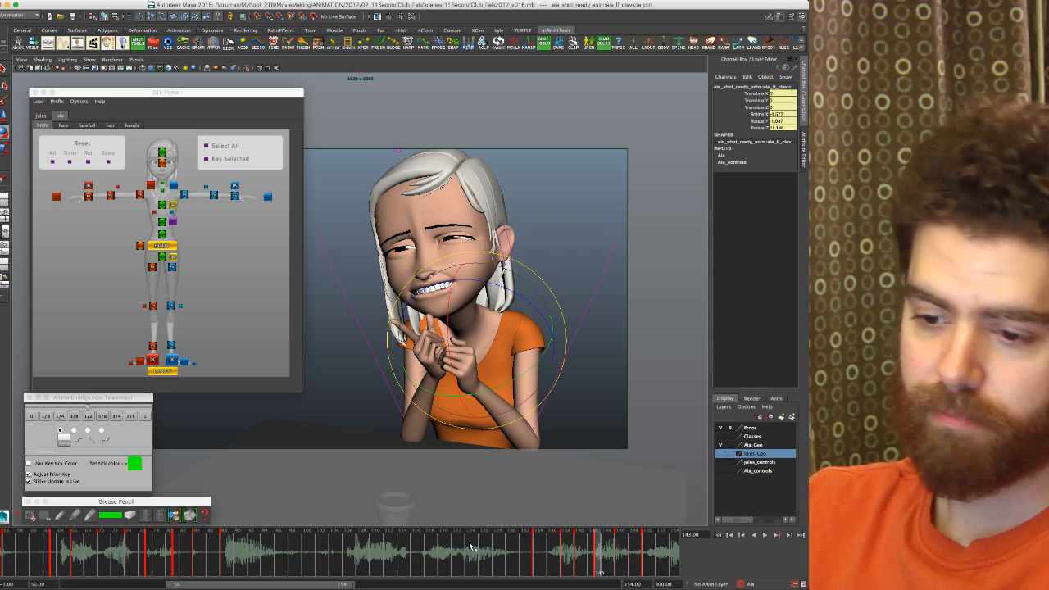
click(721, 437)
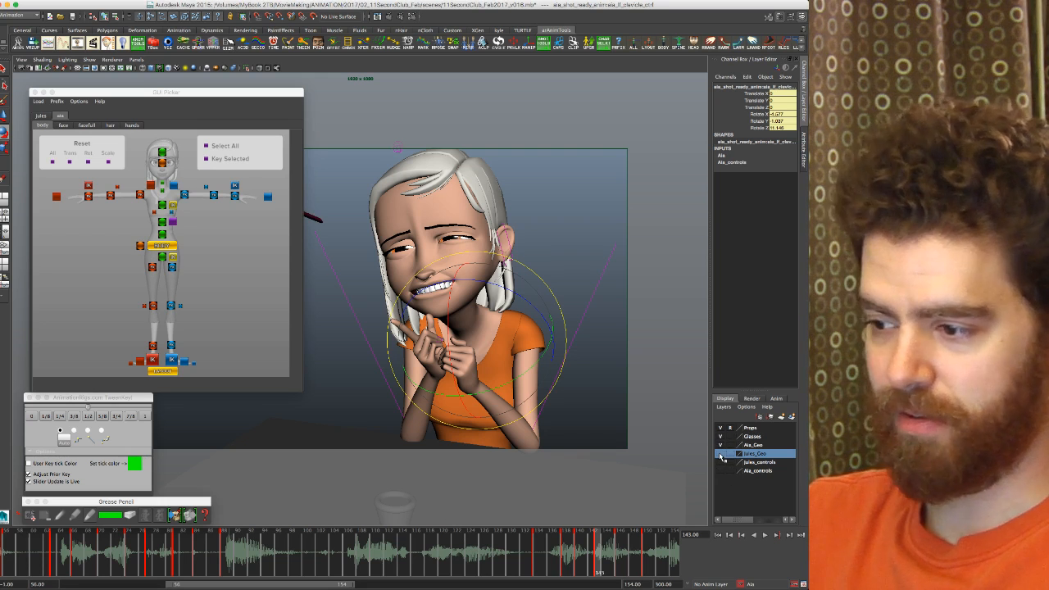
click(721, 453)
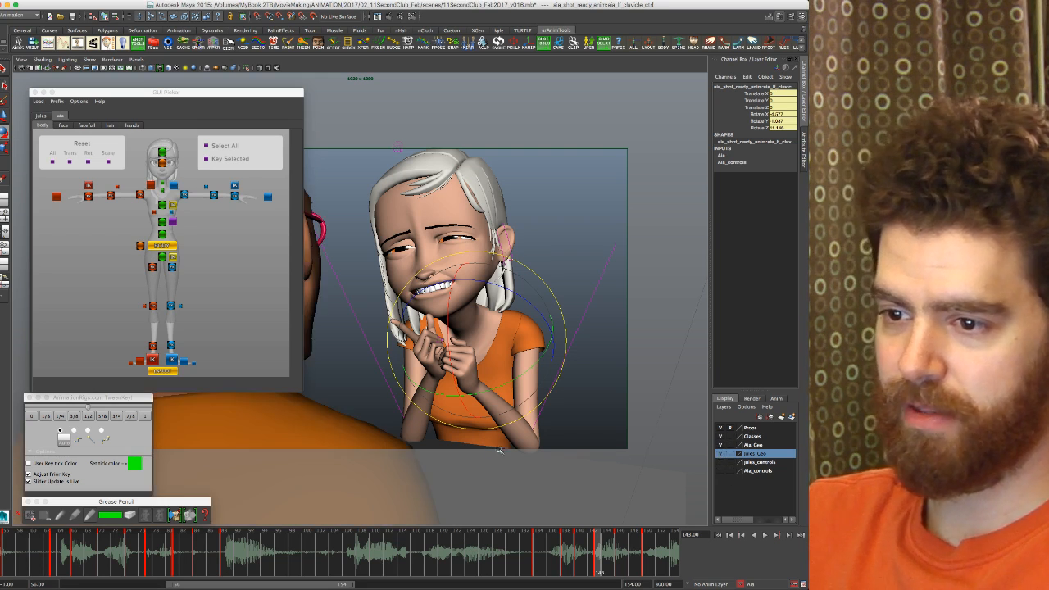
right_click(325, 562)
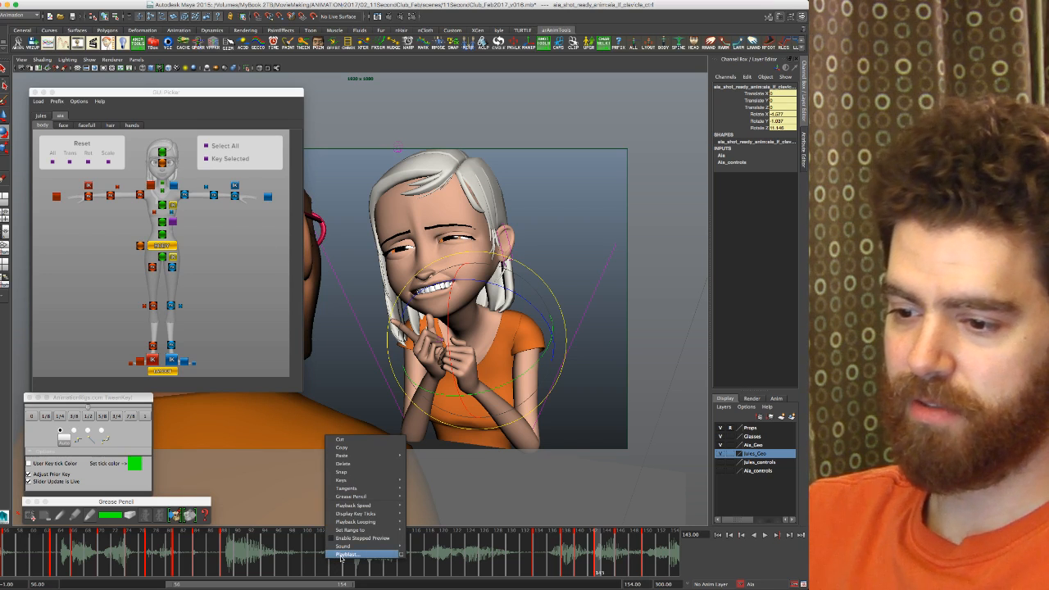
click(342, 558)
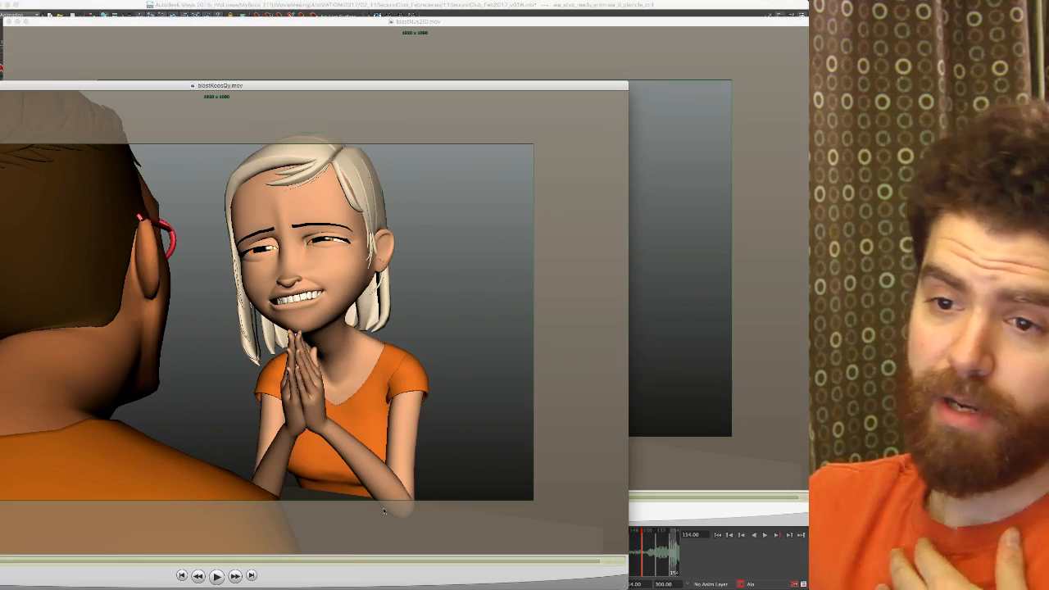
Step: Bring the full-range playblast fully into view, play it back with the volume raised, and switch back to Maya
drag(0, 88, 133, 25)
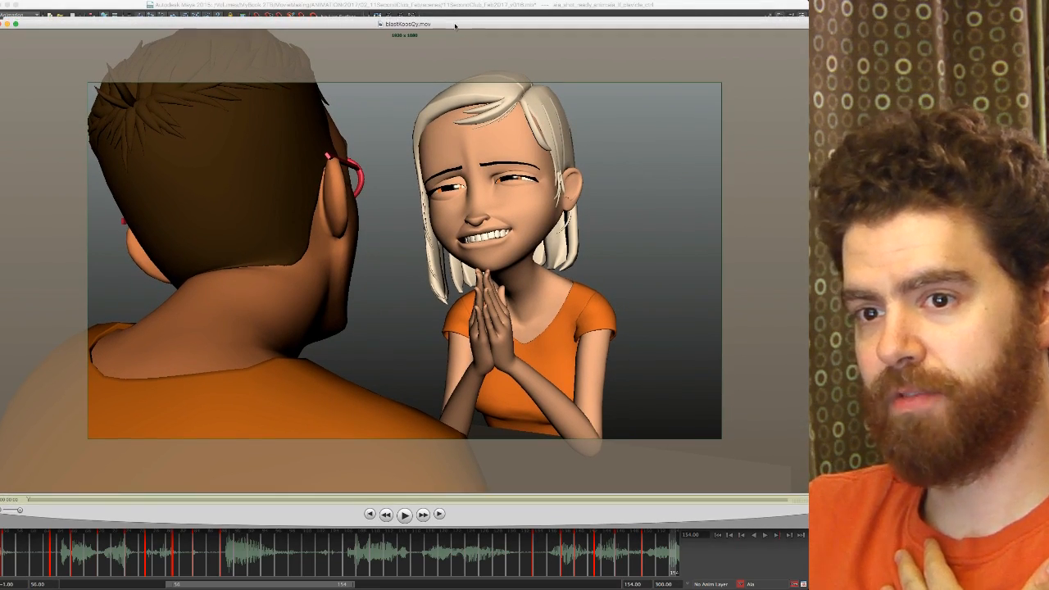
drag(455, 26, 452, 29)
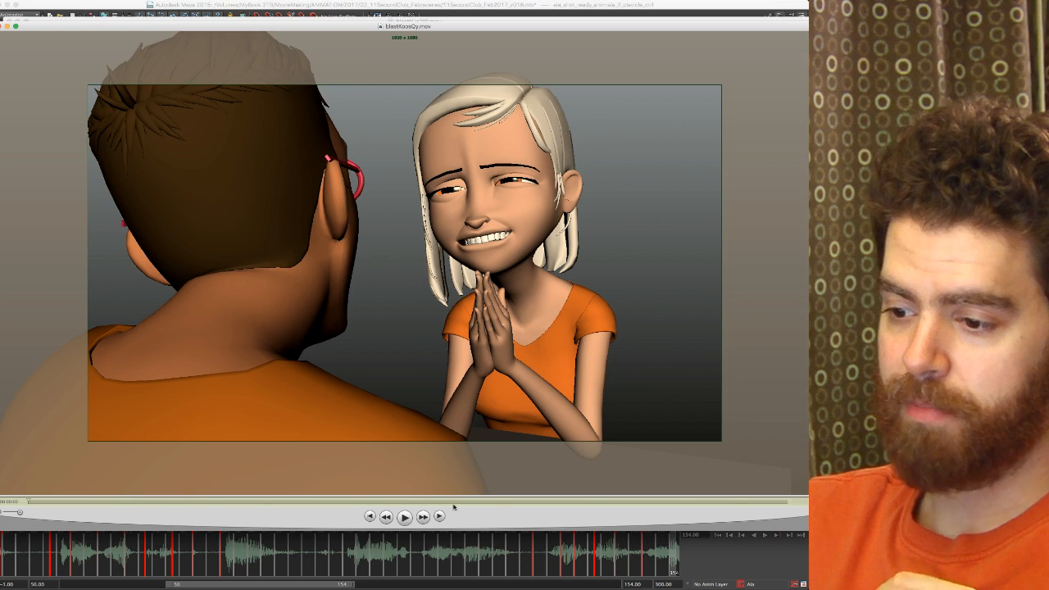
key(XF86AudioRaiseVolume)
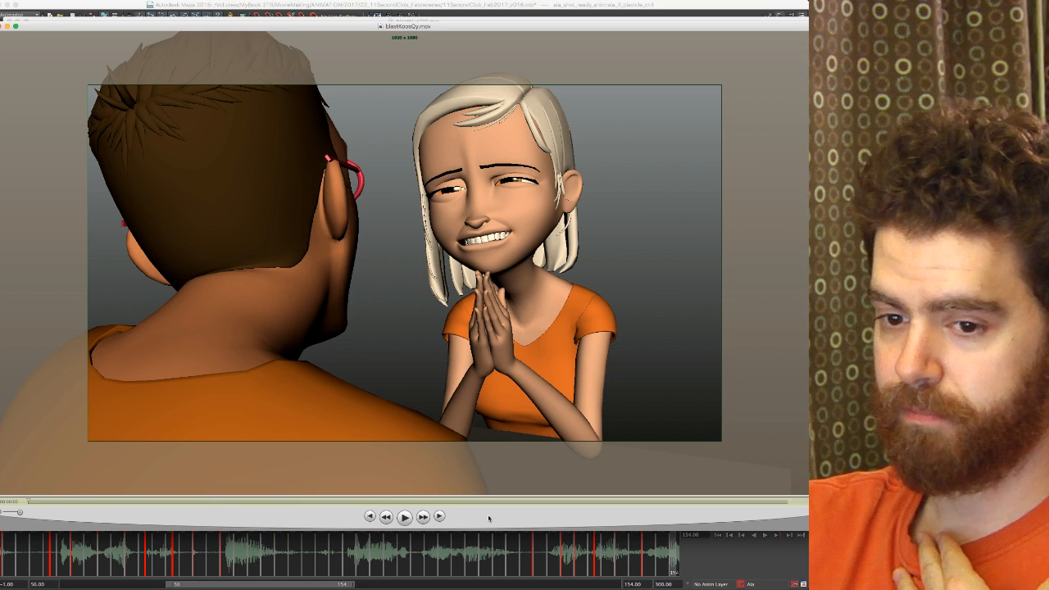
key(space)
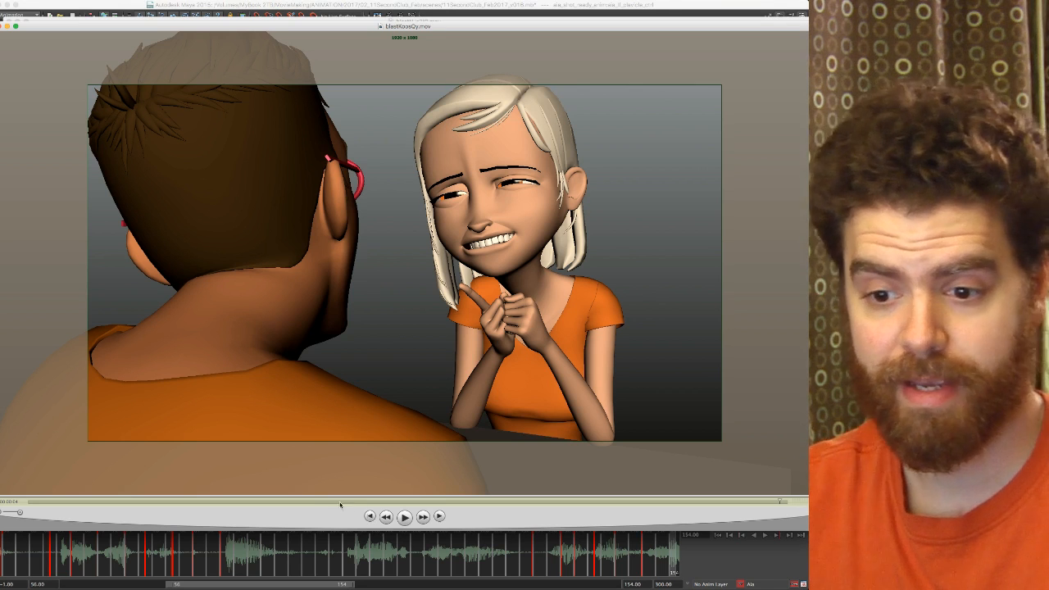
key(super+Tab)
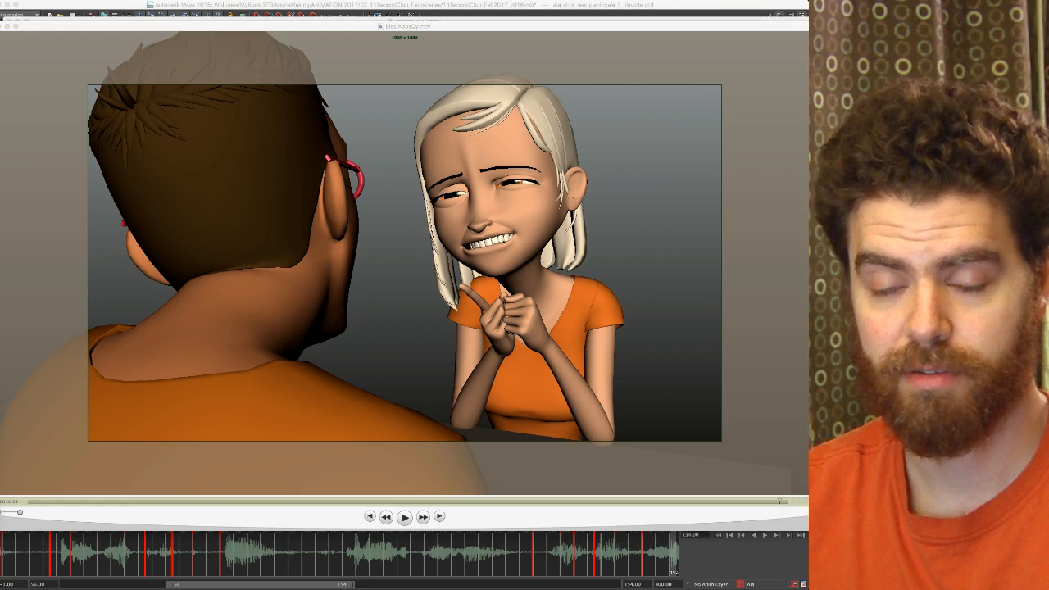